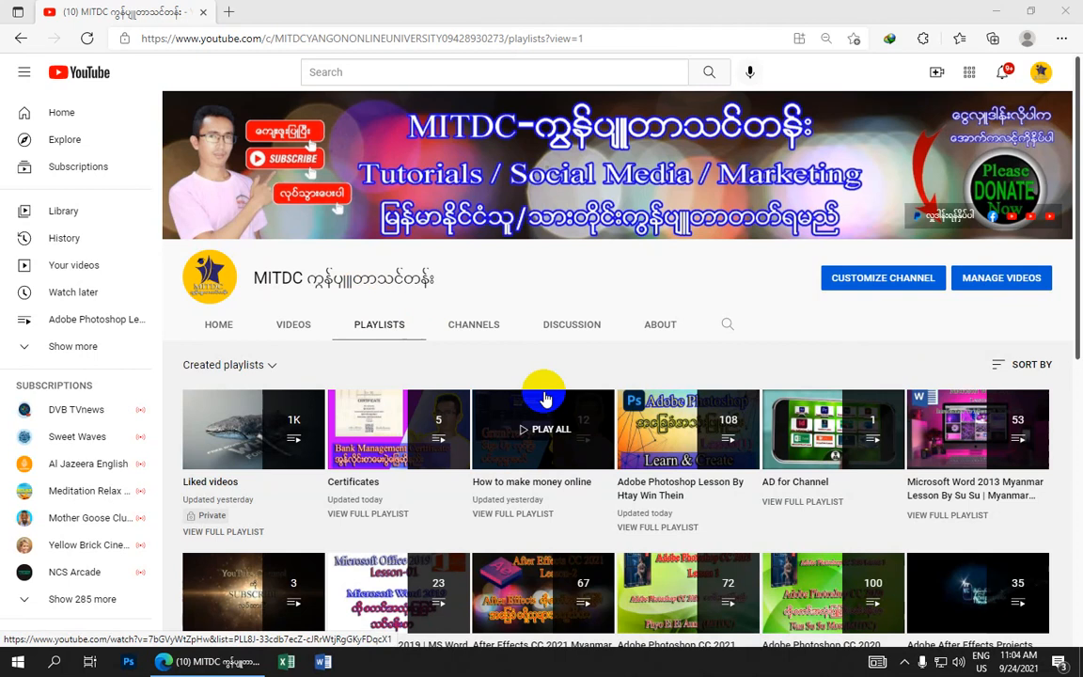
Minimize the browser and launch Photoshop from its desktop shortcut
{"action": "left_click", "coordinate": [544, 401]}
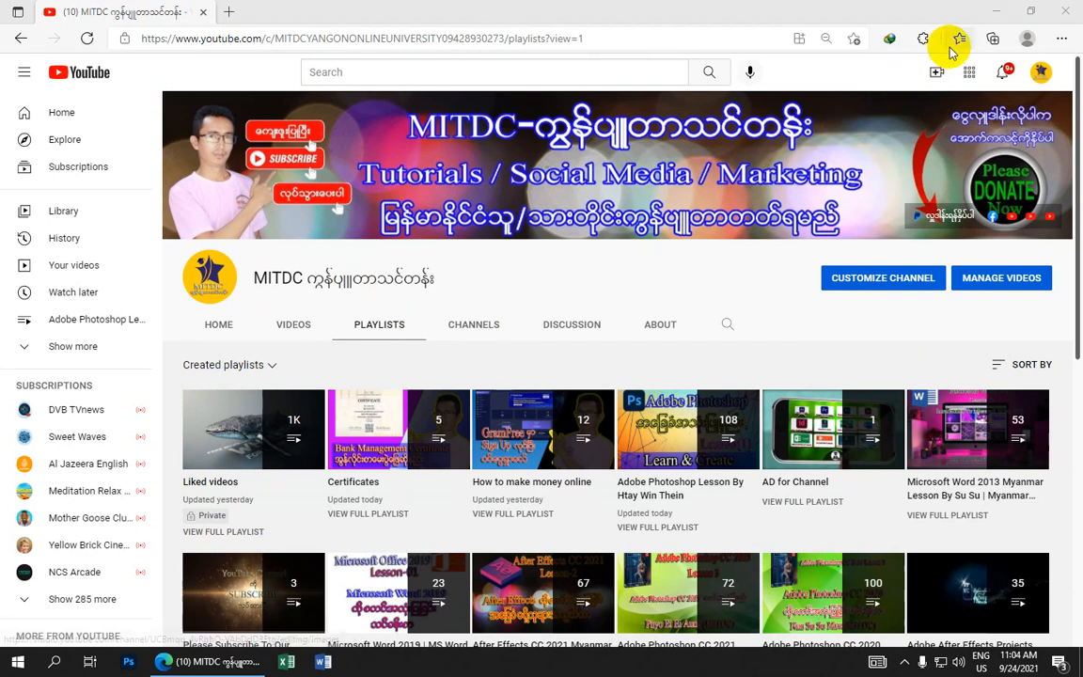
{"action": "left_click", "coordinate": [998, 12]}
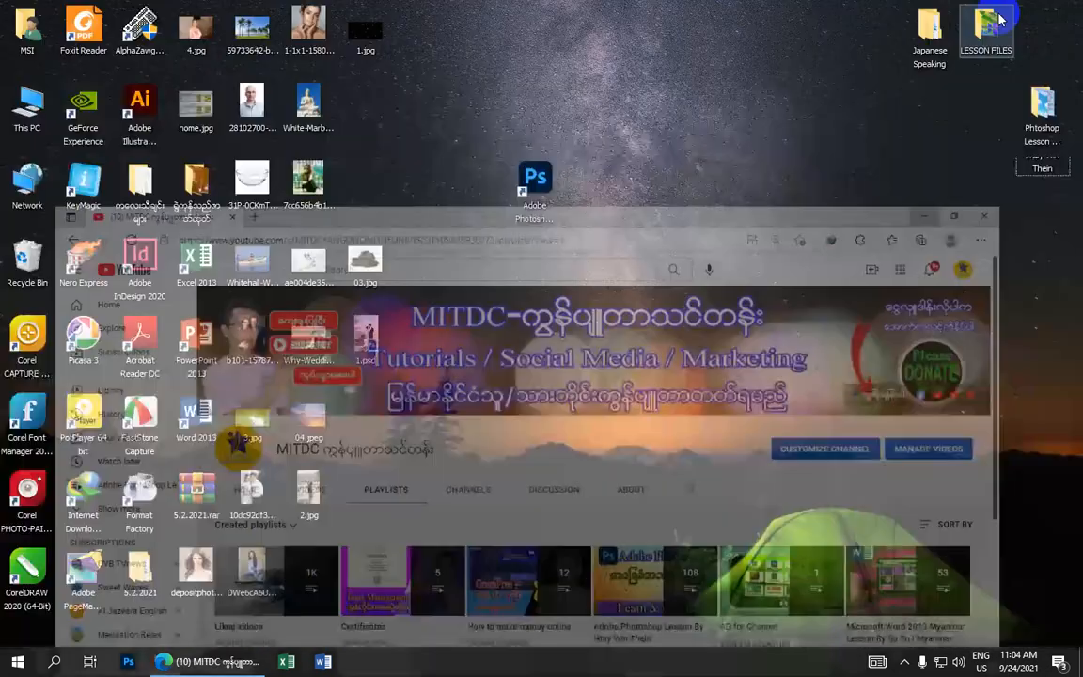
{"action": "left_click", "coordinate": [571, 209]}
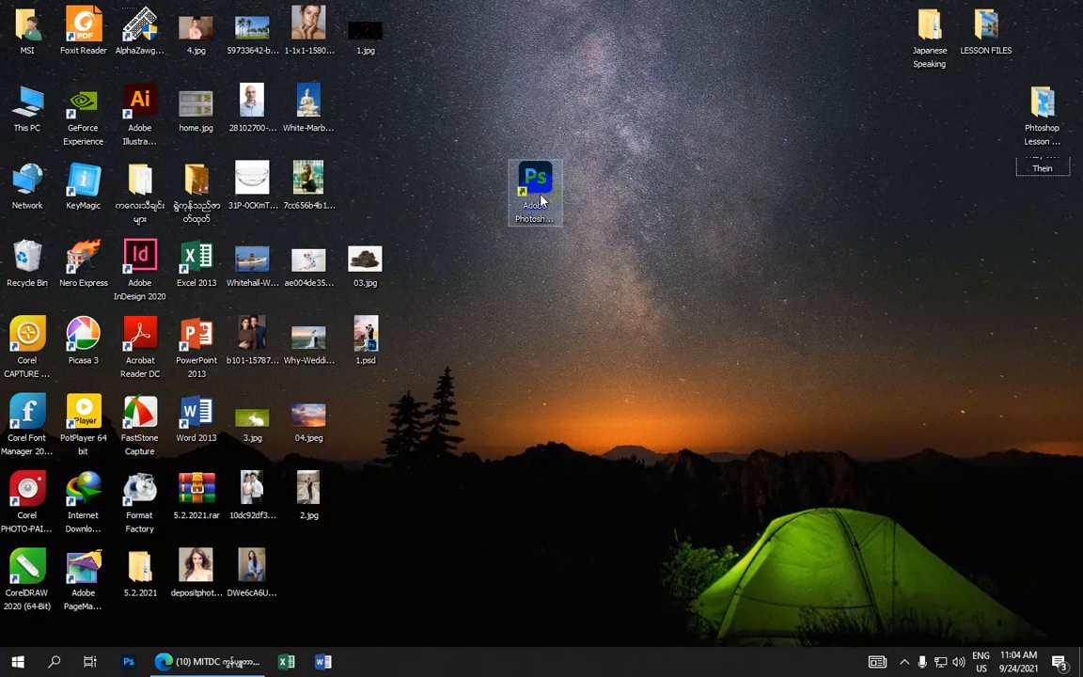
{"action": "left_click", "coordinate": [541, 195]}
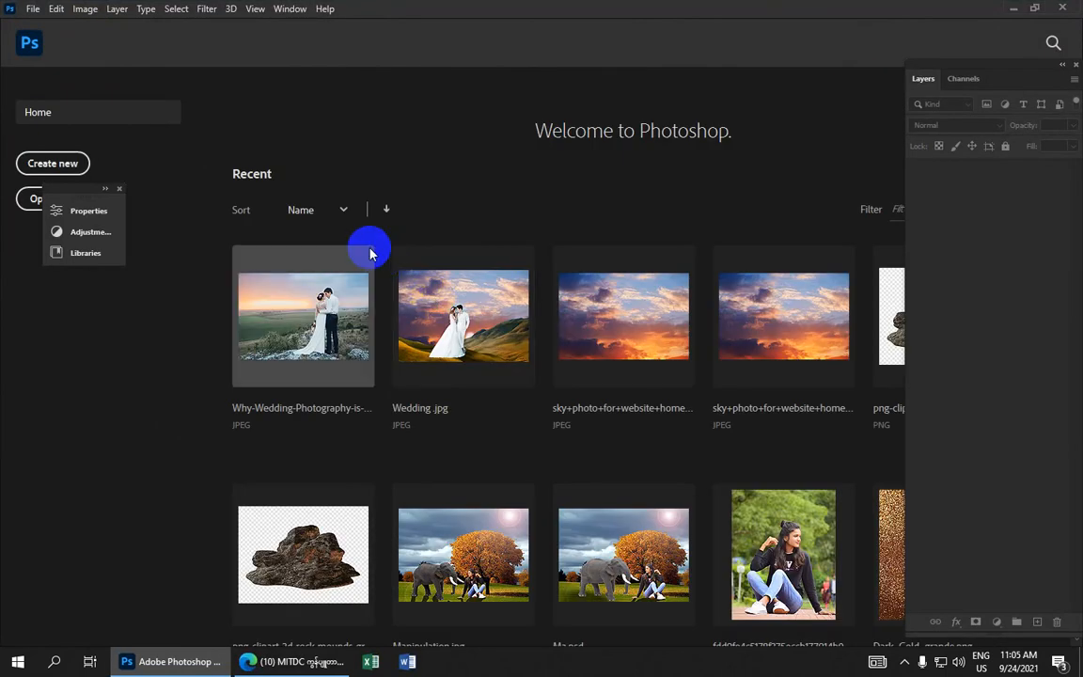
Open the desktop images 1.jpg, 2.jpg, 03.jpg and 04.jpeg together
{"action": "left_click", "coordinate": [33, 10]}
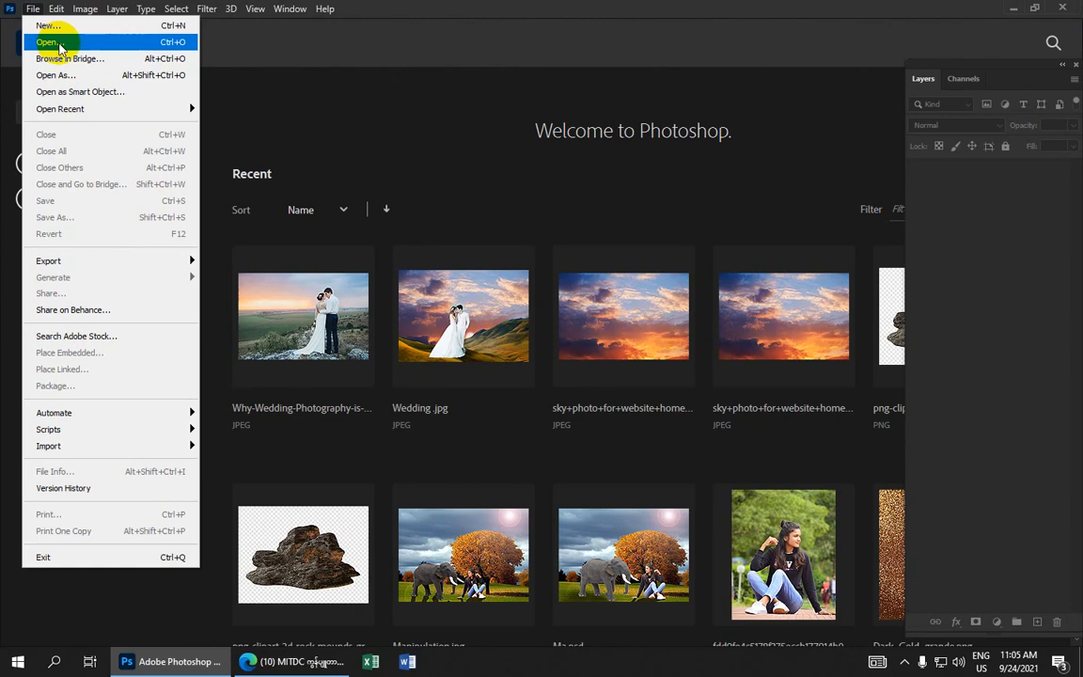
{"action": "left_click", "coordinate": [47, 42]}
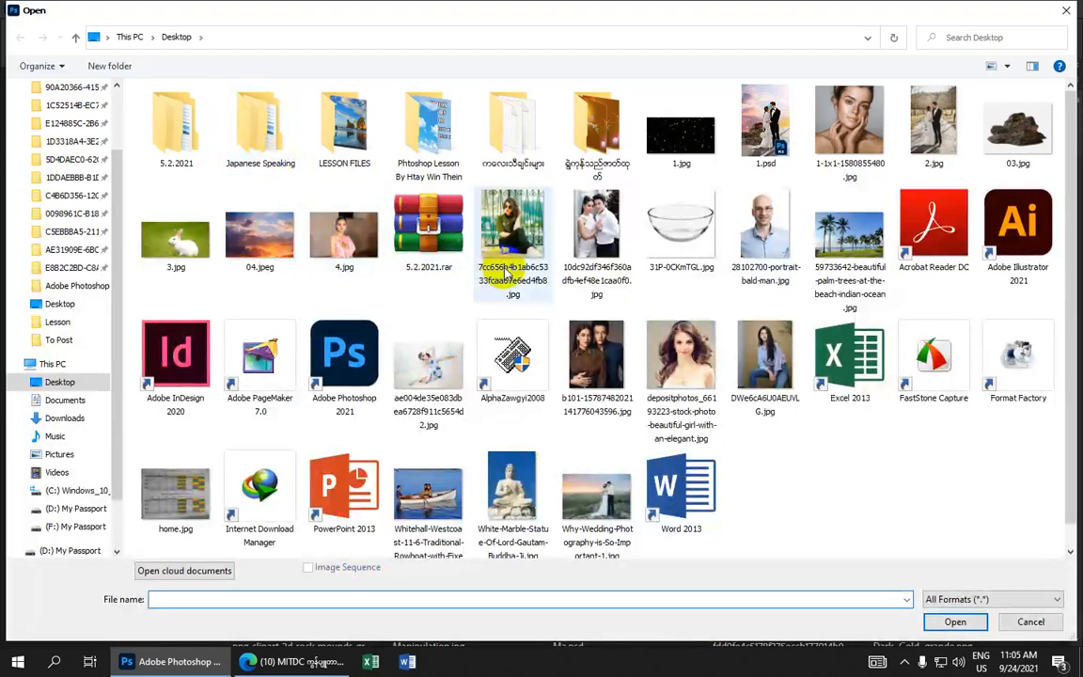
{"action": "left_click", "coordinate": [273, 263]}
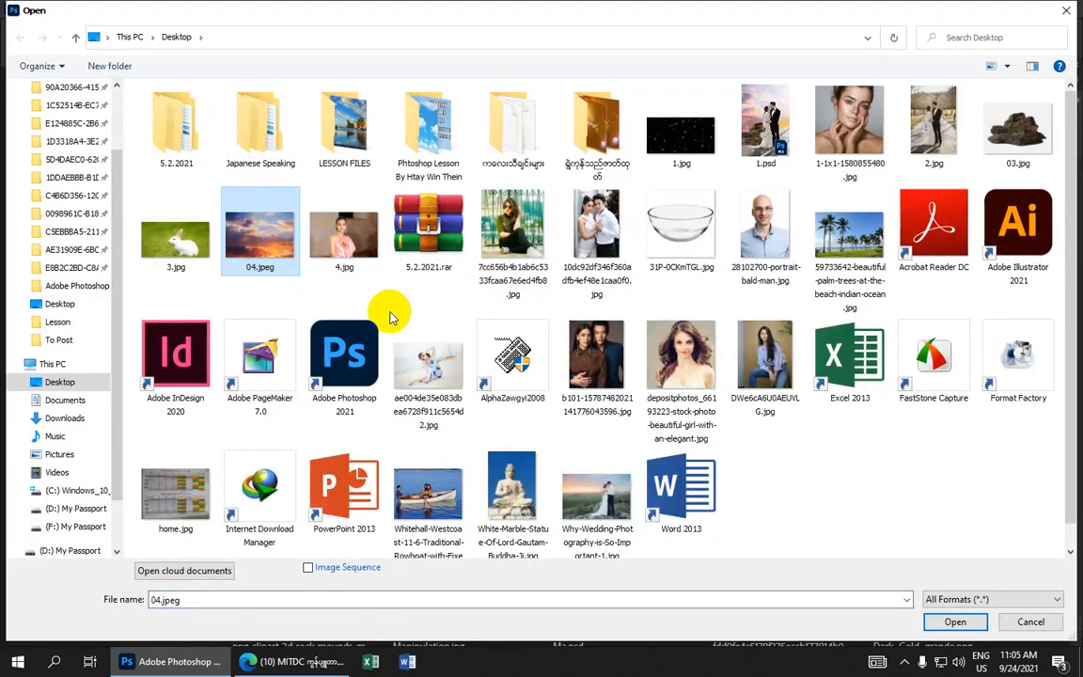
{"action": "left_click", "coordinate": [934, 127], "text": "ctrl"}
{"action": "left_click", "coordinate": [1021, 141], "text": "ctrl"}
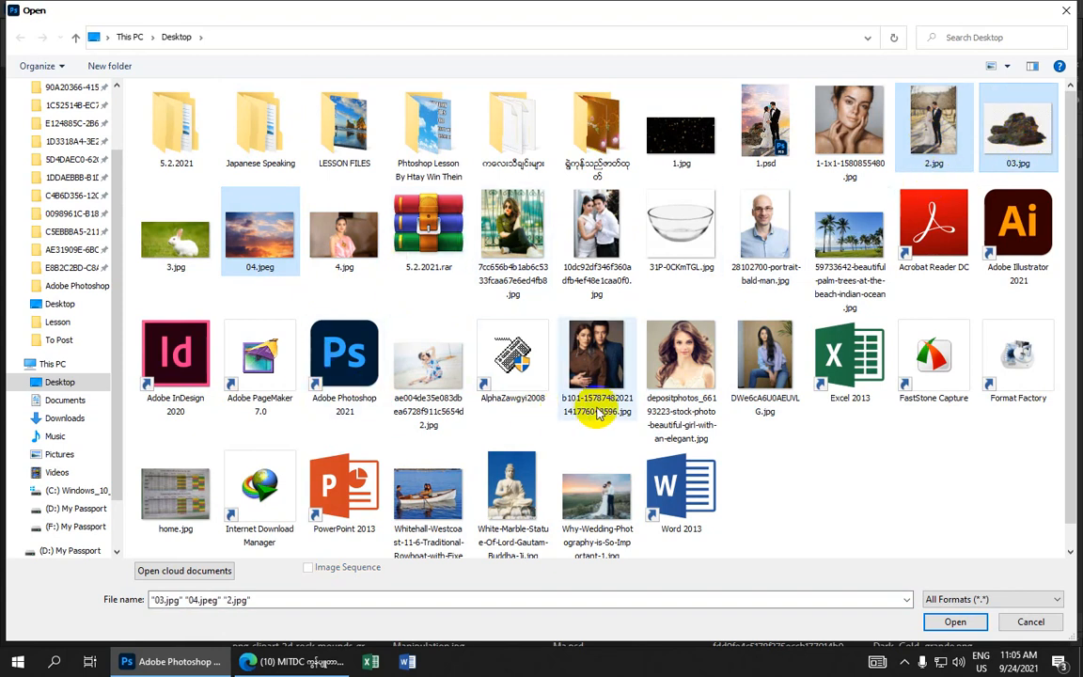
{"action": "left_click", "coordinate": [679, 137], "text": "ctrl"}
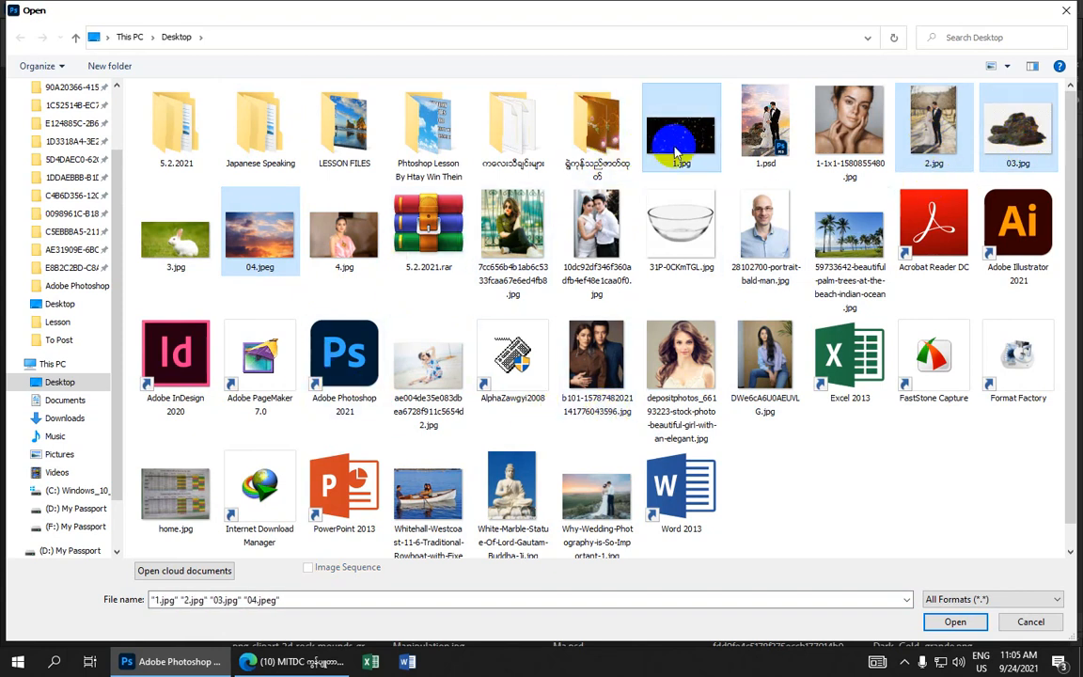
{"action": "left_click", "coordinate": [954, 623]}
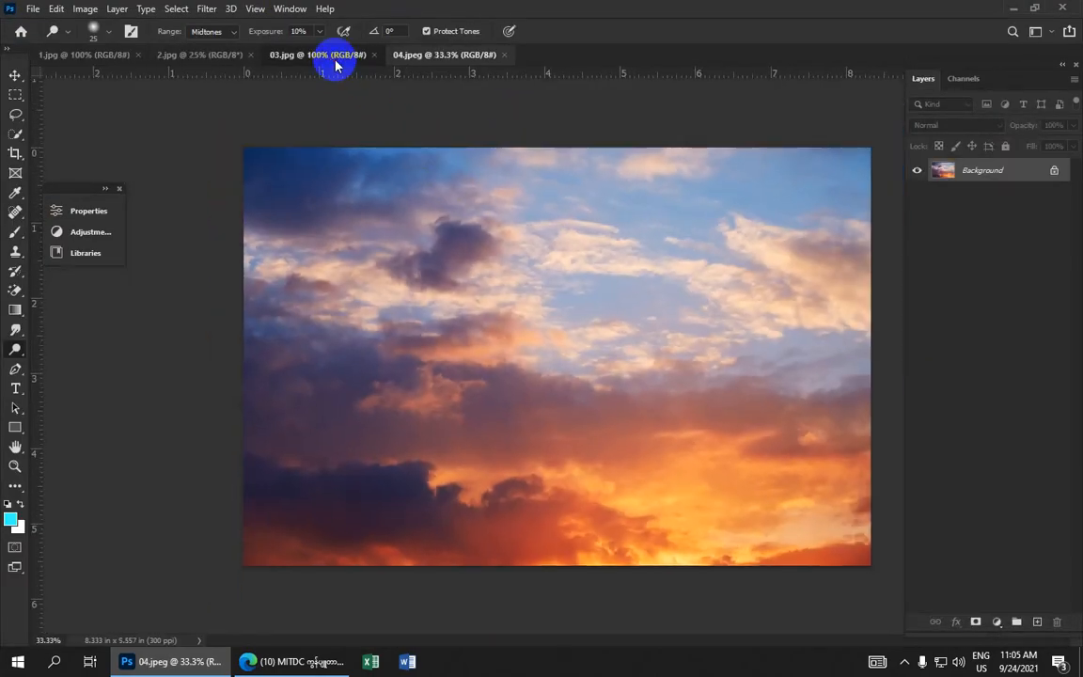
Crop 2.jpg with the Crop tool set to 4 in by 6 in at 300 px/in, covering the whole photo
{"action": "left_click", "coordinate": [333, 60]}
{"action": "left_click", "coordinate": [209, 56]}
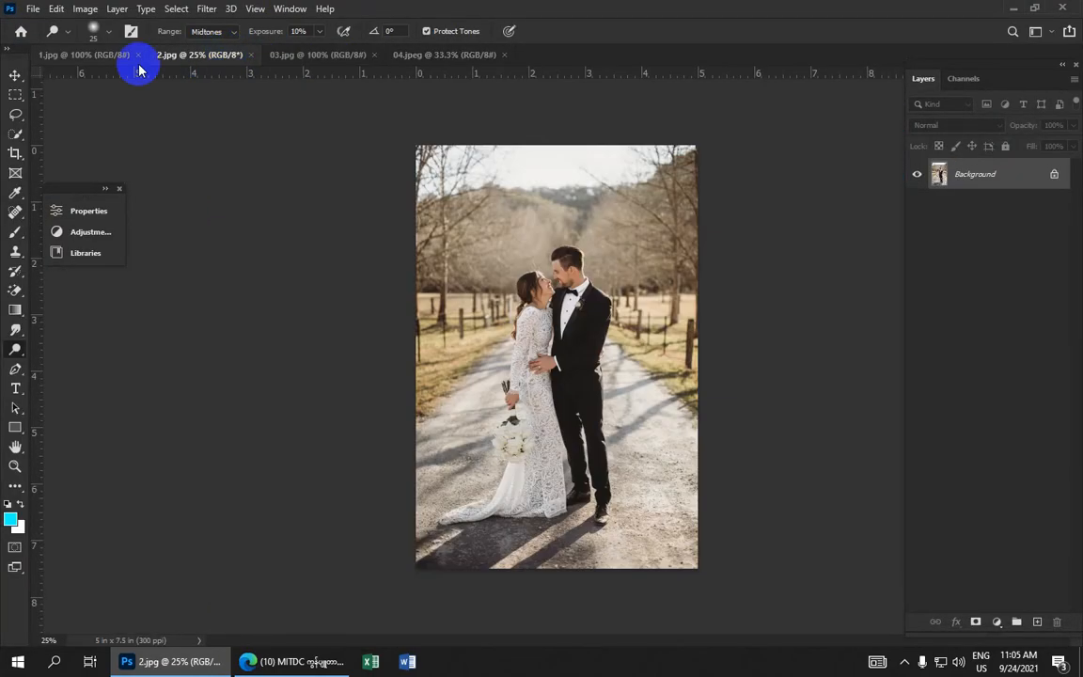
{"action": "left_click", "coordinate": [15, 155]}
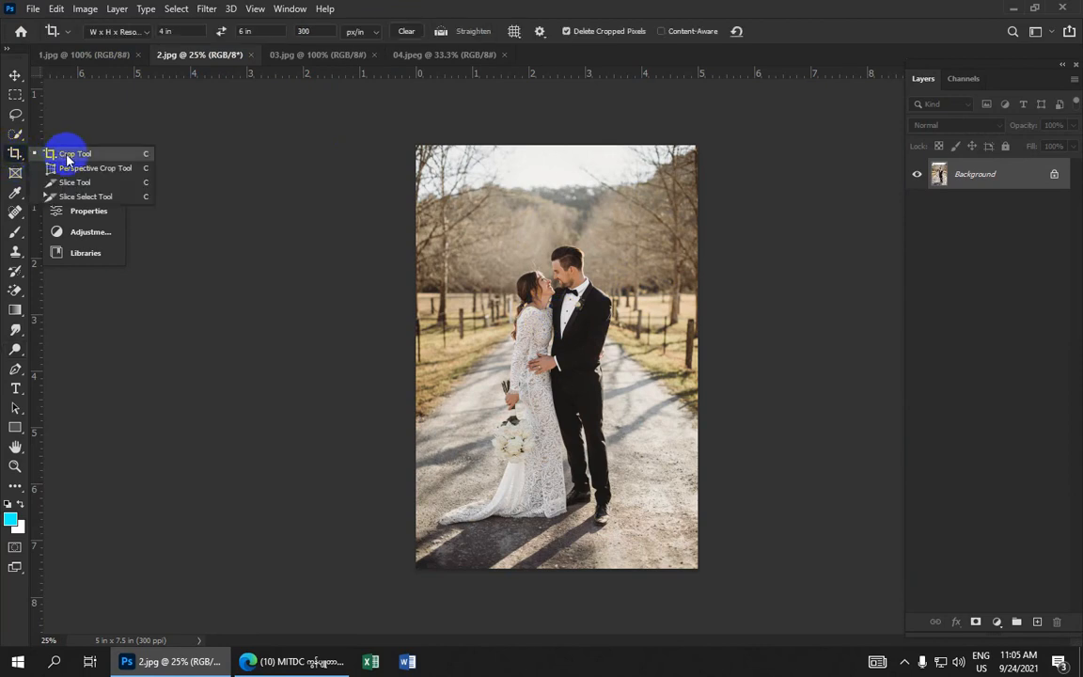
{"action": "left_click", "coordinate": [70, 152]}
{"action": "left_click", "coordinate": [164, 31]}
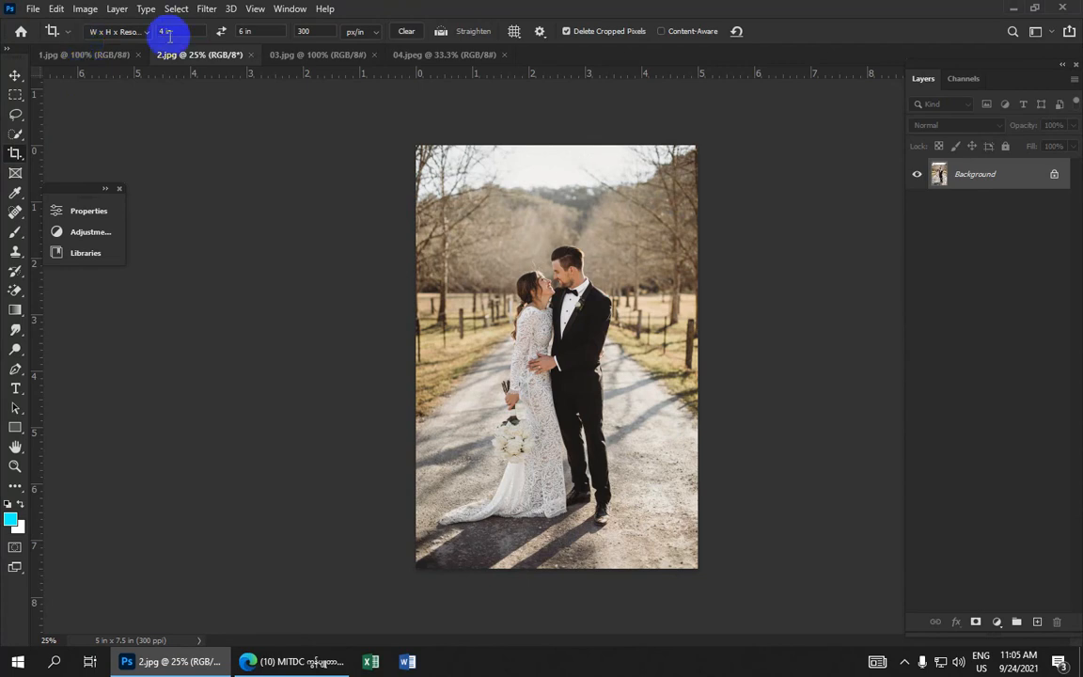
{"action": "left_click", "coordinate": [254, 31]}
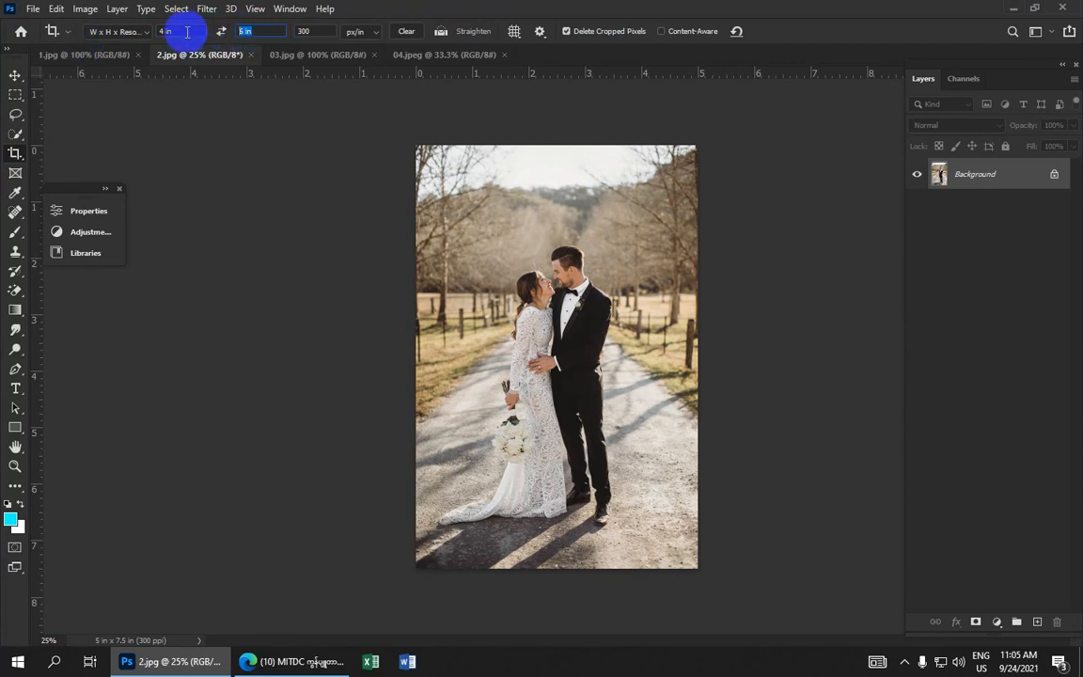
{"action": "type", "text": "6"}
{"action": "left_click", "coordinate": [325, 31]}
{"action": "type", "text": "30"}
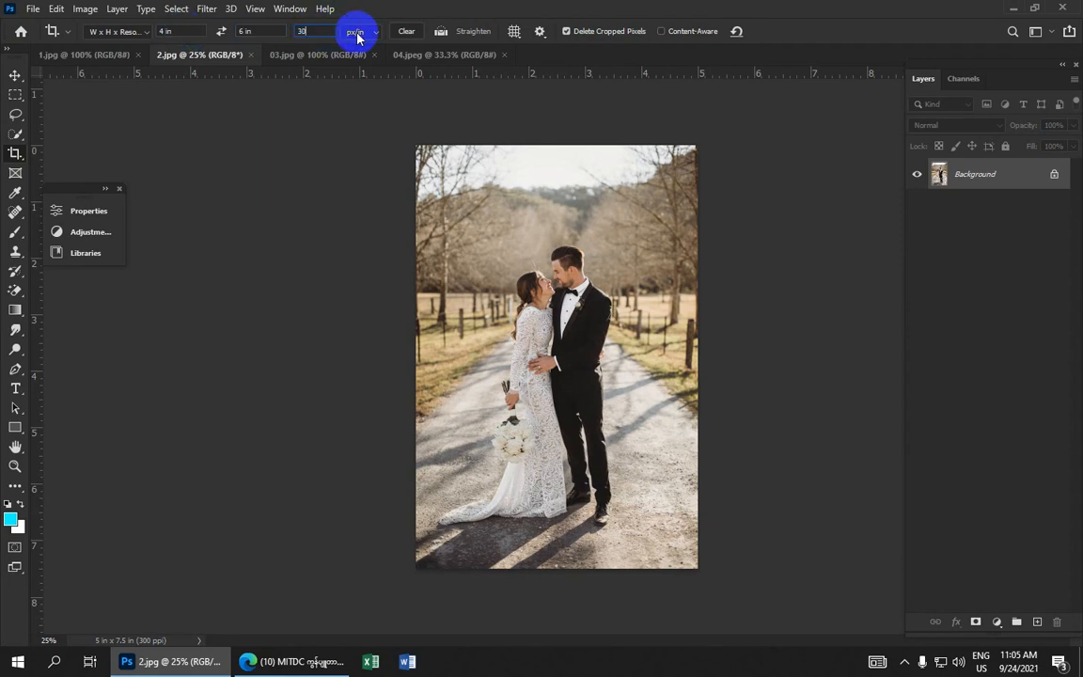
{"action": "type", "text": "0"}
{"action": "left_click", "coordinate": [357, 34]}
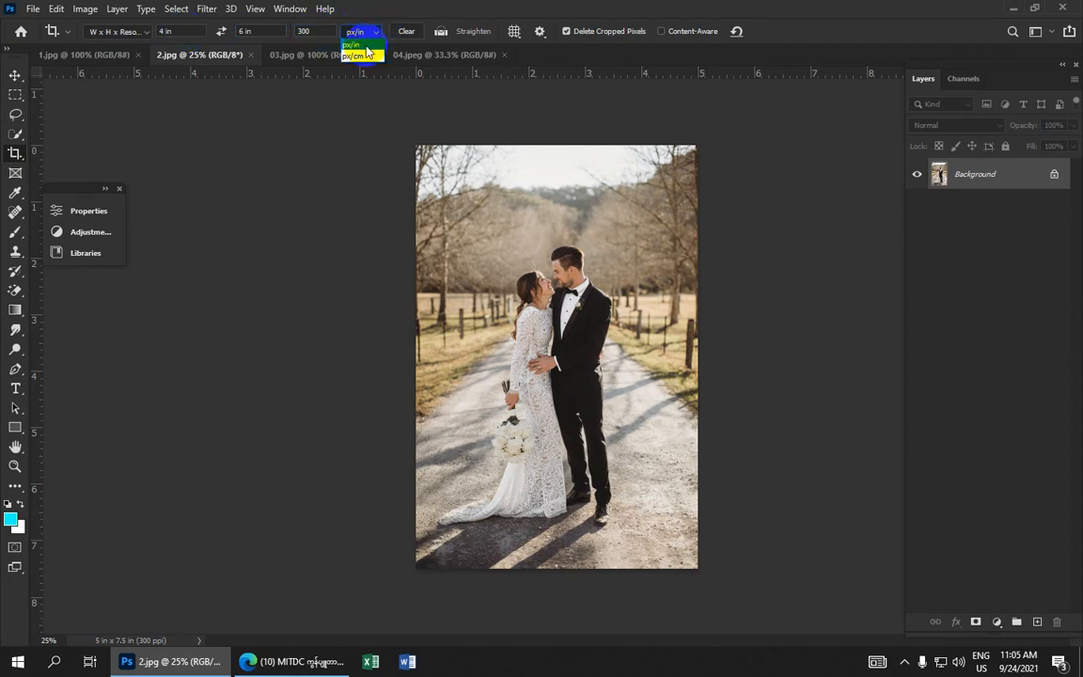
{"action": "left_click", "coordinate": [365, 45]}
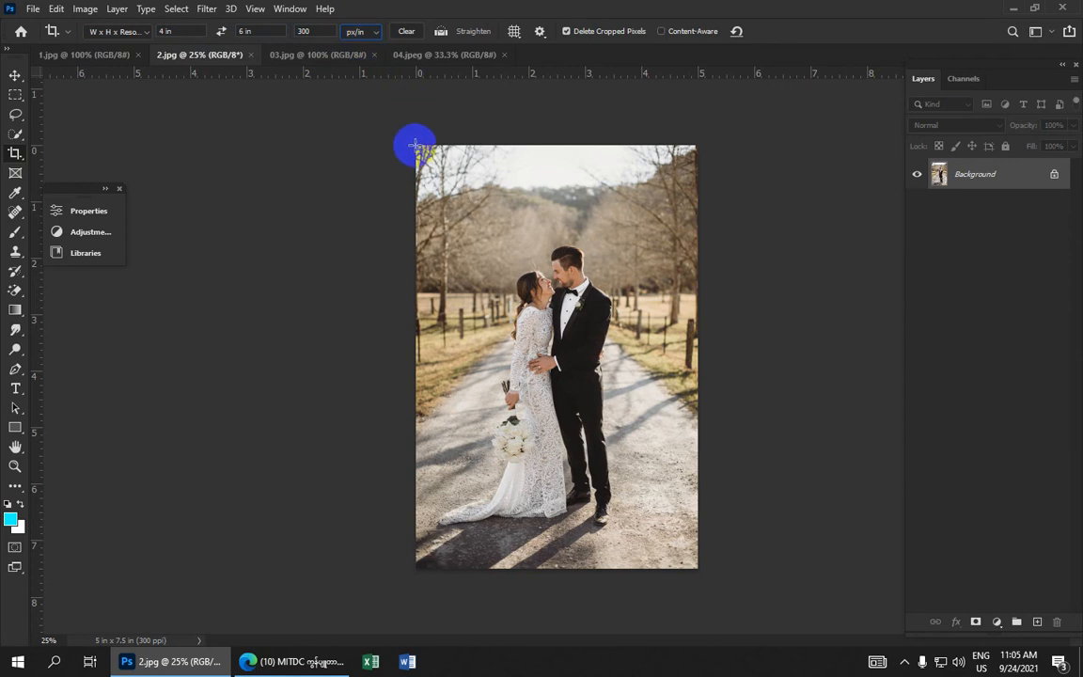
{"action": "left_click_drag", "start_coordinate": [416, 145], "coordinate": [769, 645]}
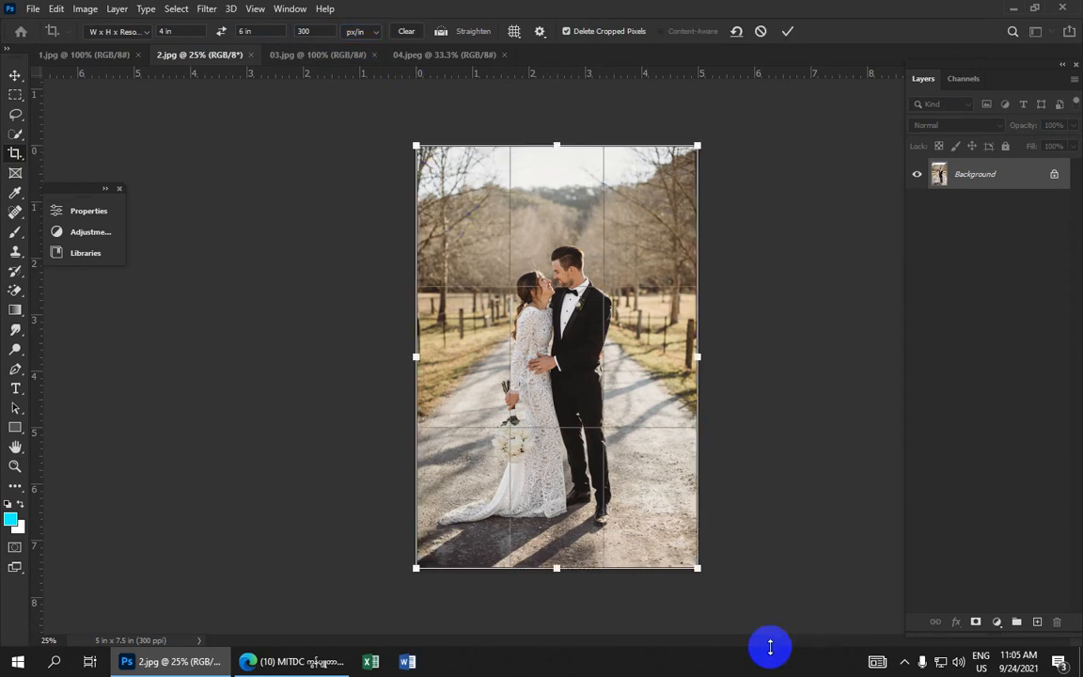
{"action": "left_click", "coordinate": [794, 38]}
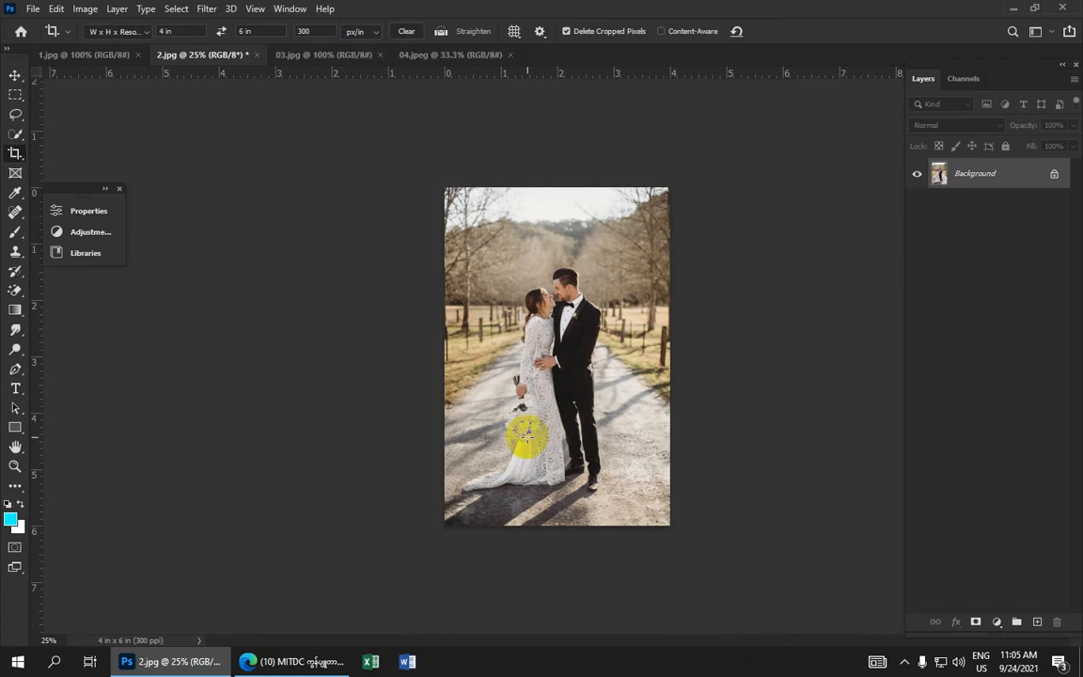
Select the Pen tool and start a path at the groom's front shoe with a curved anchor at its toe
{"action": "scroll", "coordinate": [531, 436], "scroll_direction": "up", "scroll_amount": 4}
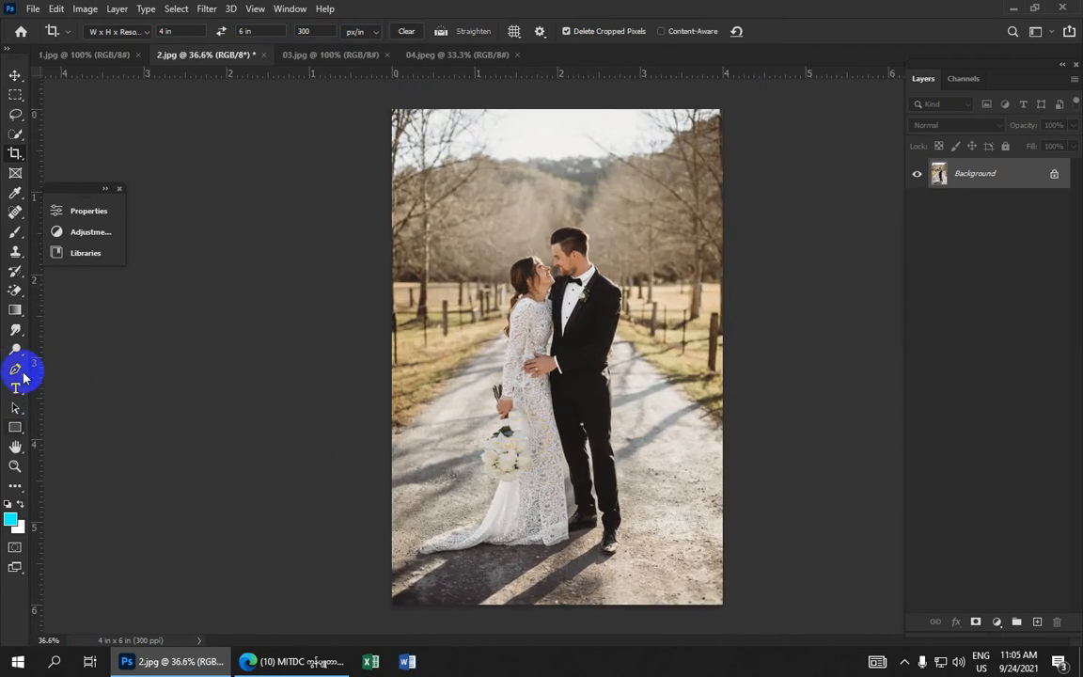
{"action": "left_click", "coordinate": [15, 369]}
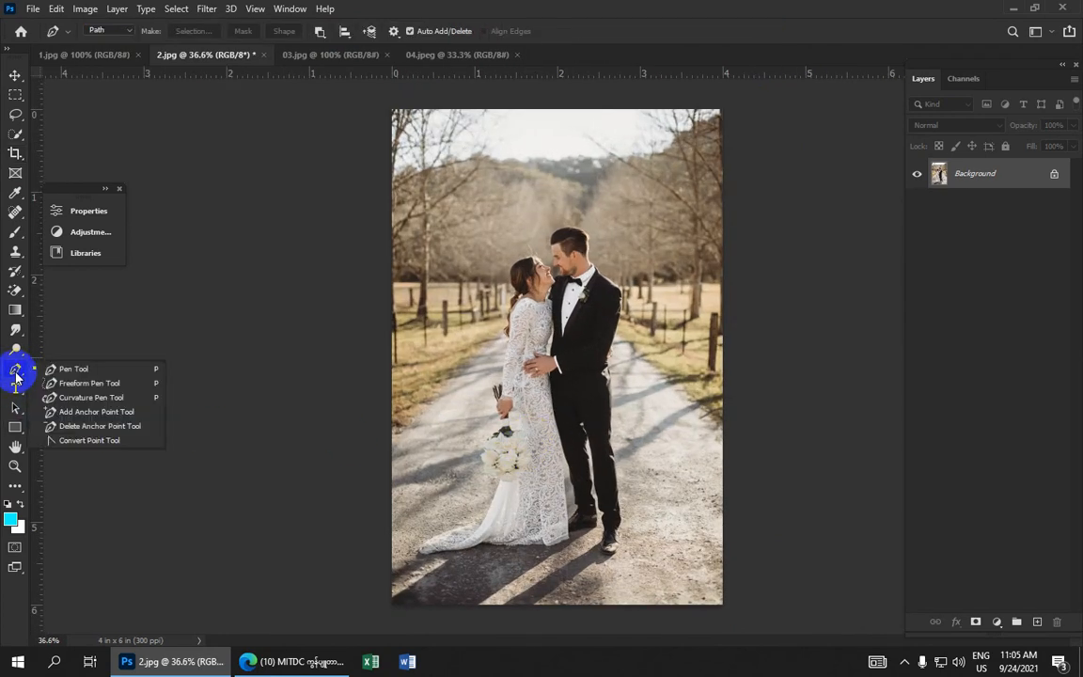
{"action": "left_click", "coordinate": [69, 371]}
{"action": "scroll", "coordinate": [551, 399], "scroll_direction": "up", "scroll_amount": 4}
{"action": "left_click_drag", "start_coordinate": [556, 413], "coordinate": [442, 188]}
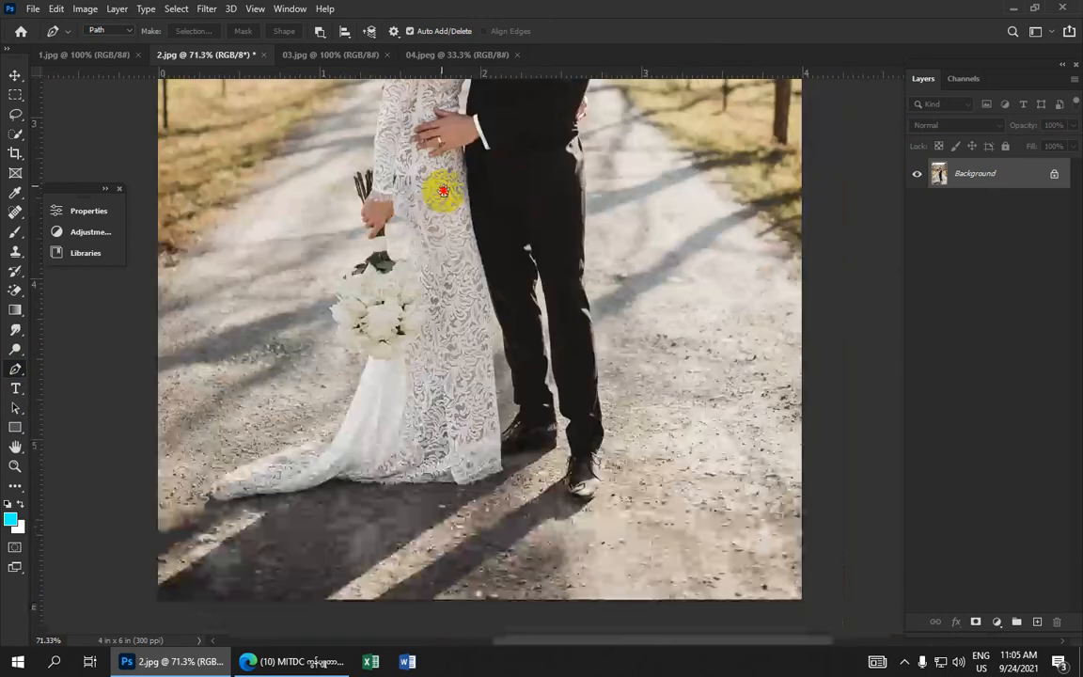
{"action": "scroll", "coordinate": [513, 339], "scroll_direction": "up", "scroll_amount": 3}
{"action": "left_click_drag", "start_coordinate": [585, 385], "coordinate": [515, 249]}
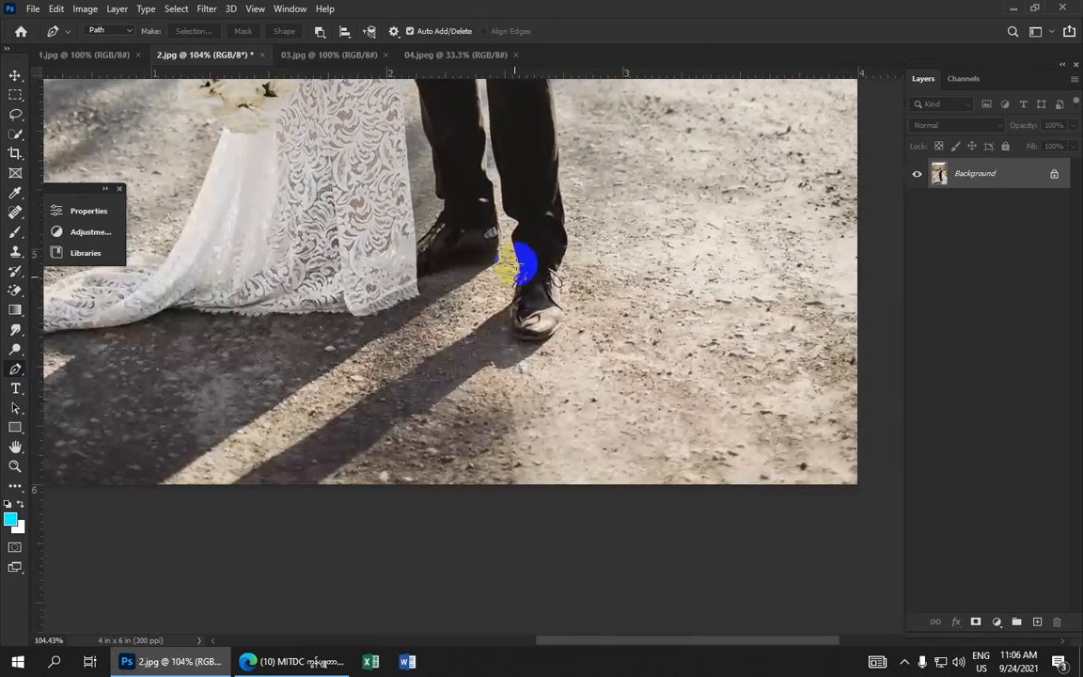
{"action": "left_click", "coordinate": [512, 334]}
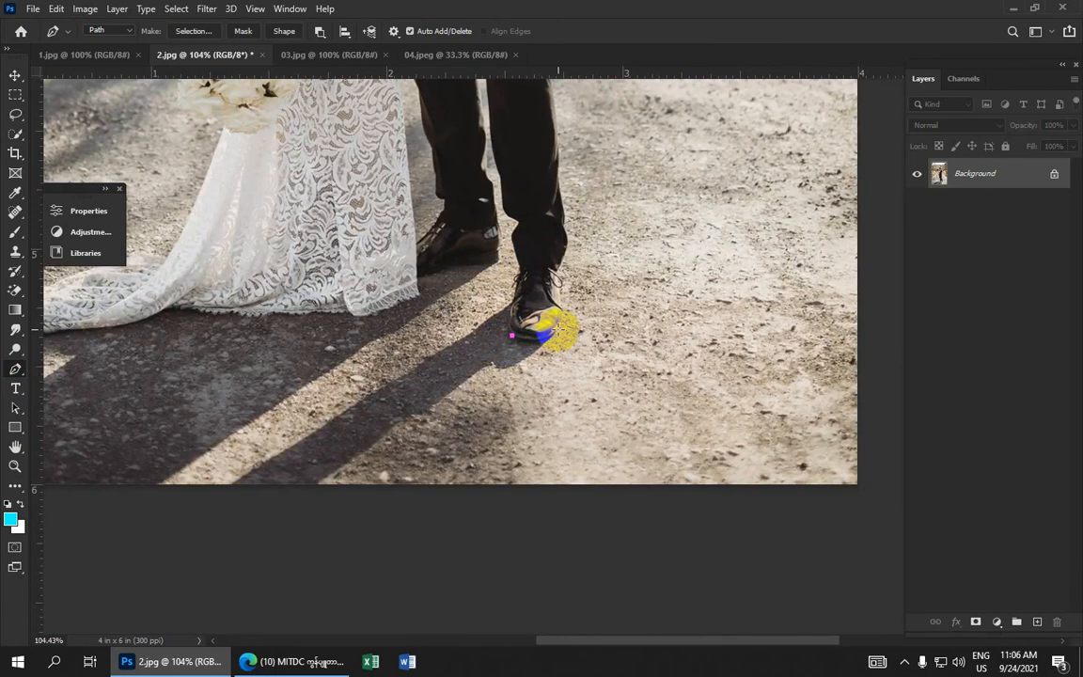
{"action": "left_click_drag", "start_coordinate": [559, 326], "coordinate": [569, 302]}
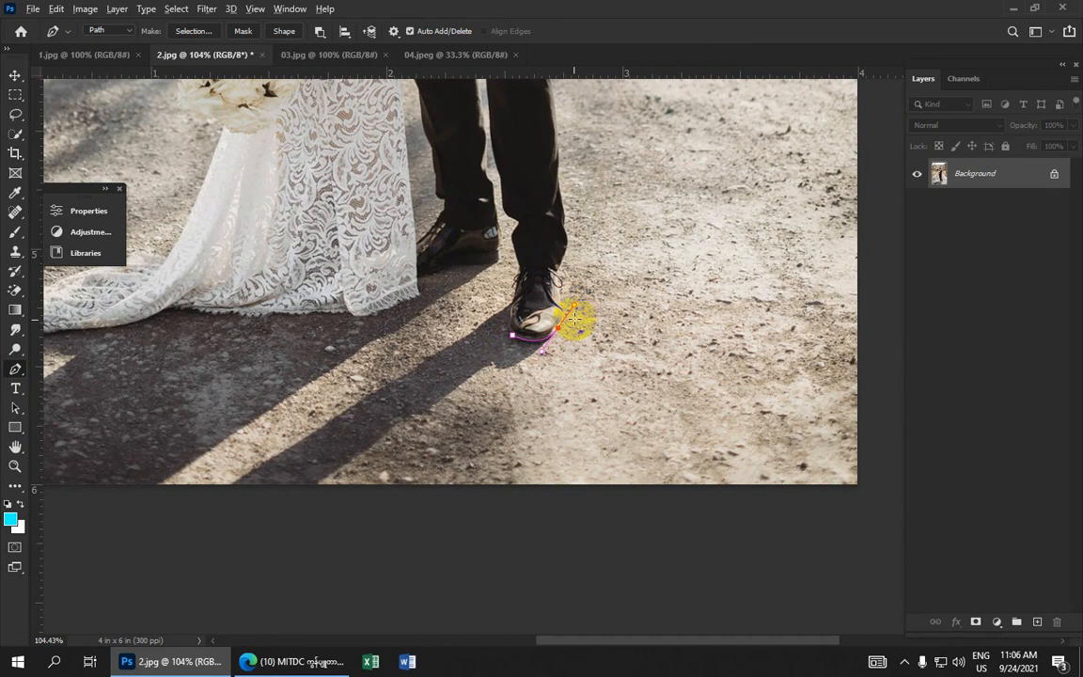
Add curved anchors up the outer edge of the shoe toward the ankle
{"action": "scroll", "coordinate": [556, 328], "scroll_direction": "up", "scroll_amount": 3}
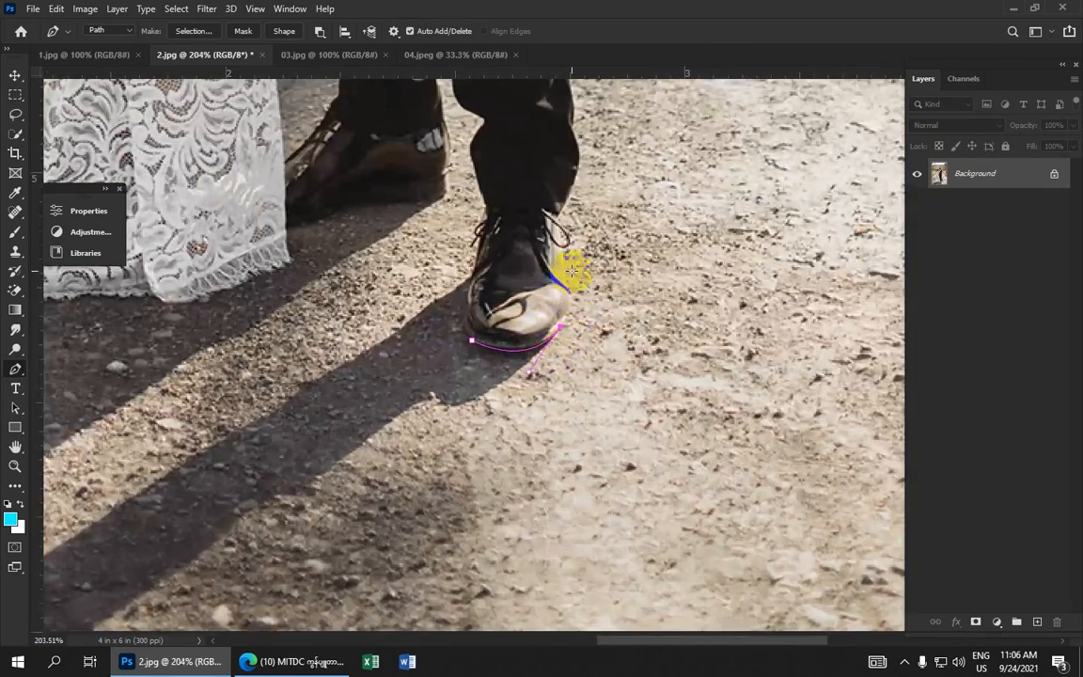
{"action": "scroll", "coordinate": [574, 275], "scroll_direction": "down", "scroll_amount": 1}
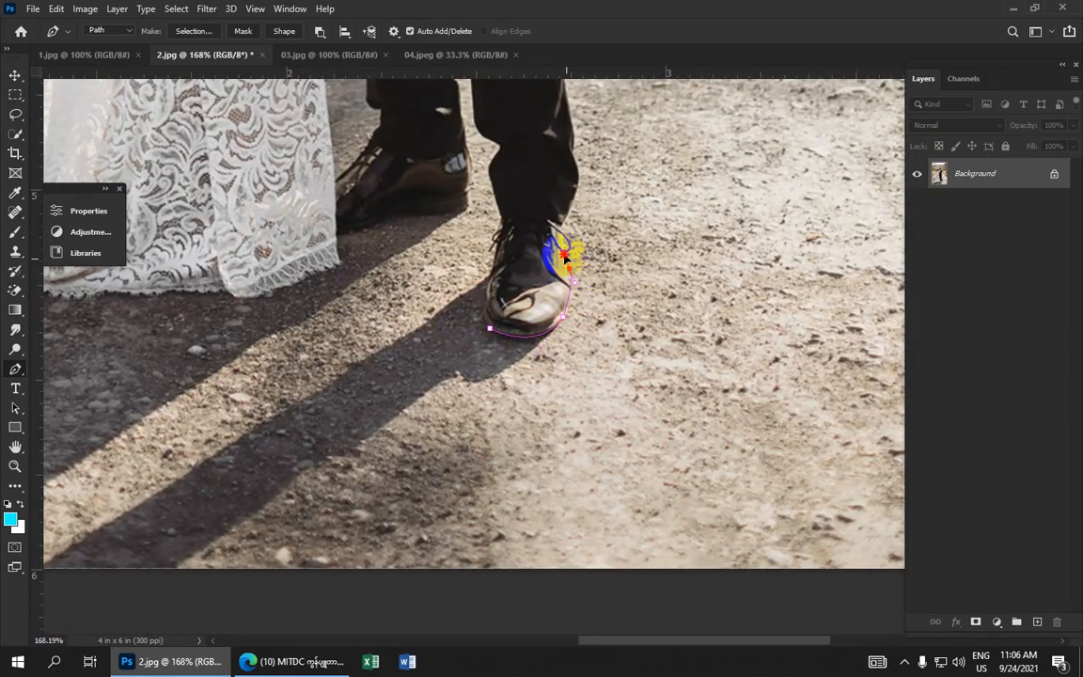
{"action": "left_click_drag", "start_coordinate": [569, 270], "coordinate": [563, 246]}
{"action": "left_click", "coordinate": [556, 223]}
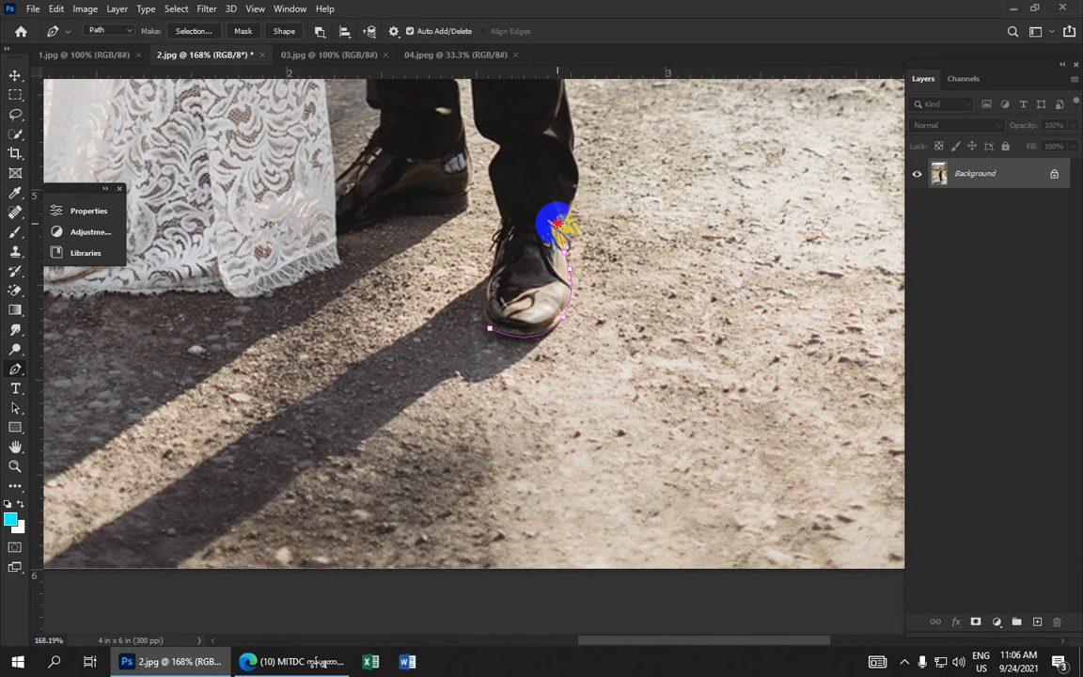
{"action": "mouse_move", "coordinate": [557, 223]}
{"action": "left_mouse_down"}
{"action": "mouse_move", "coordinate": [529, 193]}
{"action": "mouse_move", "coordinate": [569, 239]}
{"action": "left_mouse_up"}
Undo the last five path anchor edits on the shoe outline
{"action": "scroll", "coordinate": [569, 239], "scroll_direction": "up", "scroll_amount": 3}
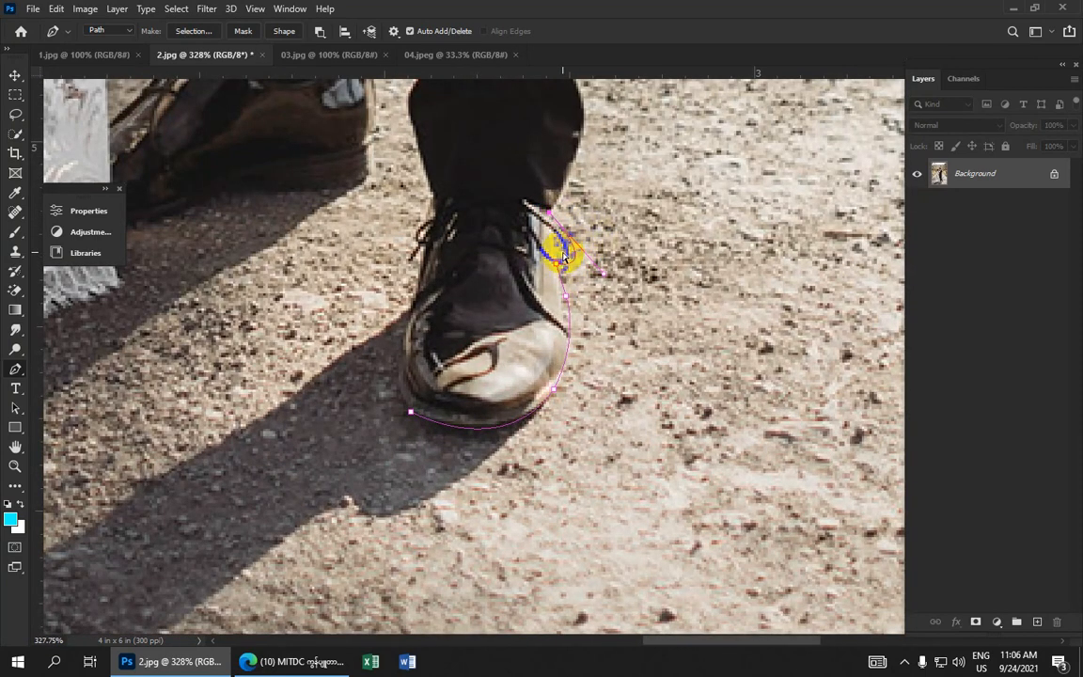
{"action": "key", "text": "ctrl+z"}
{"action": "key", "text": "ctrl+z"}
{"action": "key", "text": "ctrl+z"}
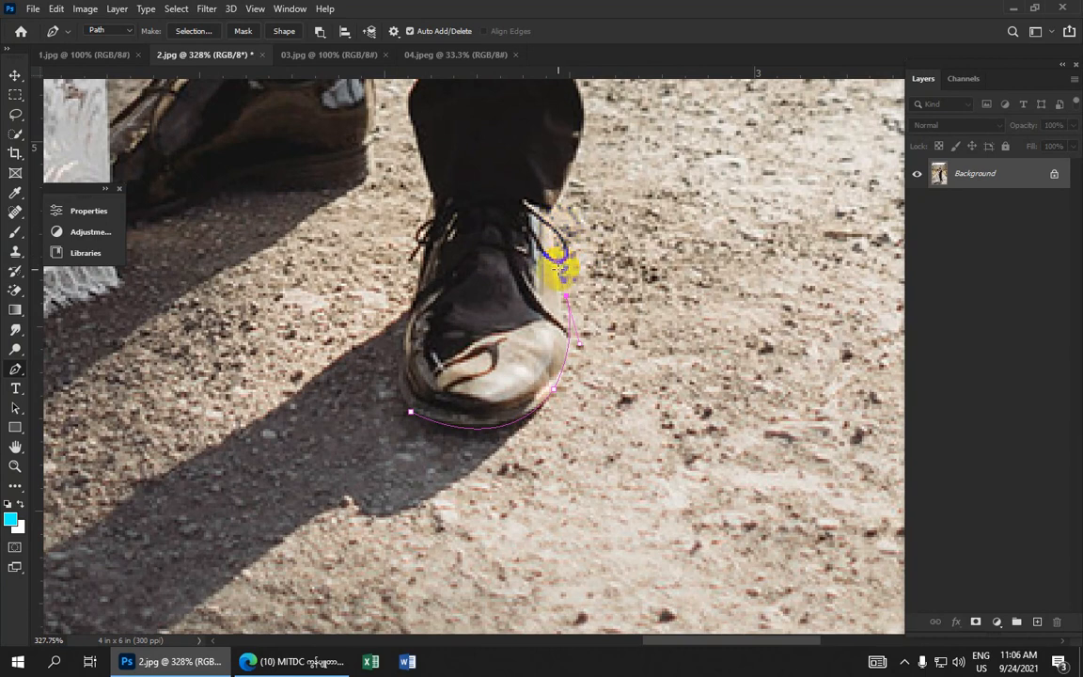
{"action": "scroll", "coordinate": [559, 270], "scroll_direction": "down", "scroll_amount": 3}
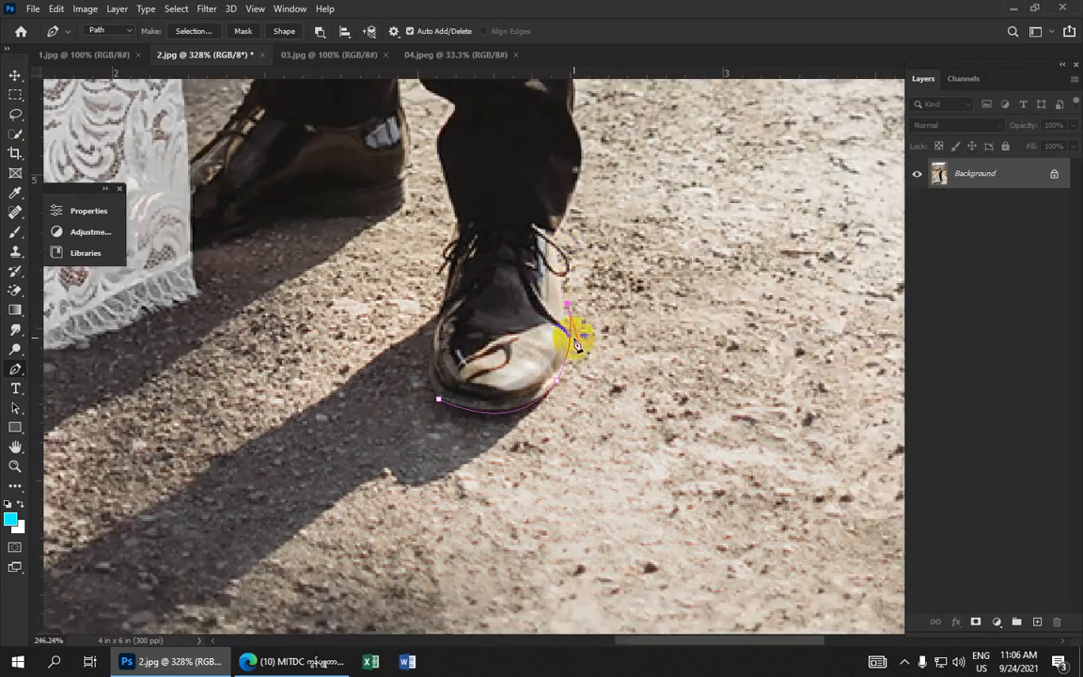
{"action": "scroll", "coordinate": [578, 347], "scroll_direction": "up", "scroll_amount": 5}
{"action": "scroll", "coordinate": [575, 343], "scroll_direction": "up", "scroll_amount": 1}
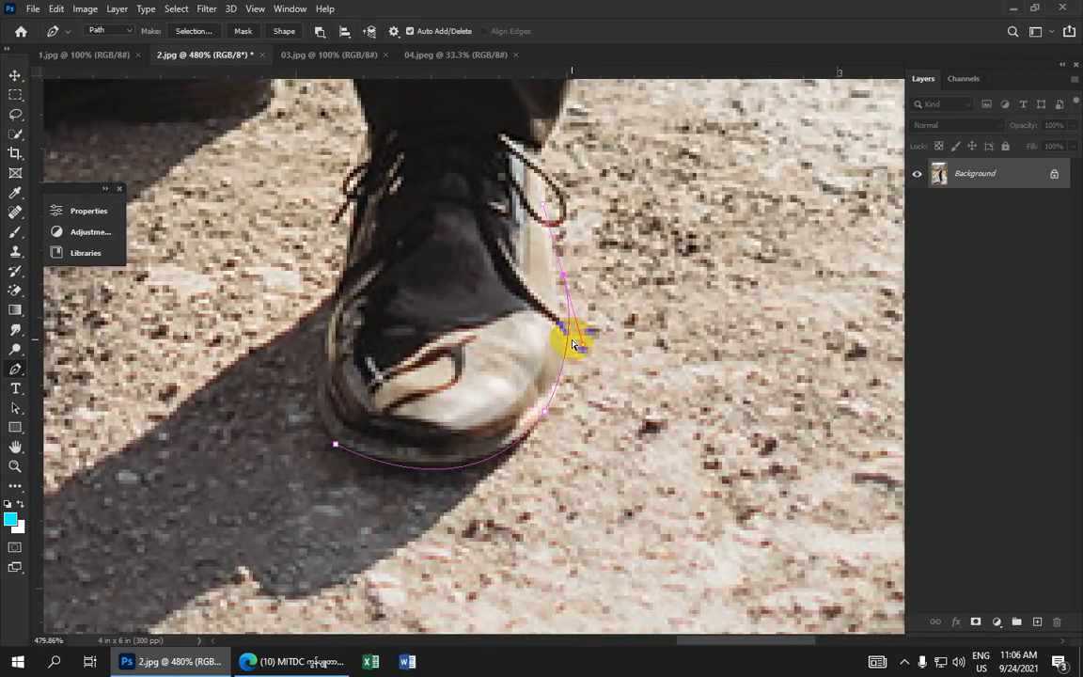
{"action": "key", "text": "ctrl+z"}
{"action": "key", "text": "ctrl+z"}
Redraw curved anchors along the shoe's outer edge up to the trouser hem
{"action": "left_click_drag", "start_coordinate": [566, 338], "coordinate": [552, 284]}
{"action": "left_click", "coordinate": [567, 337], "text": "alt"}
{"action": "left_click", "coordinate": [560, 308], "text": "alt"}
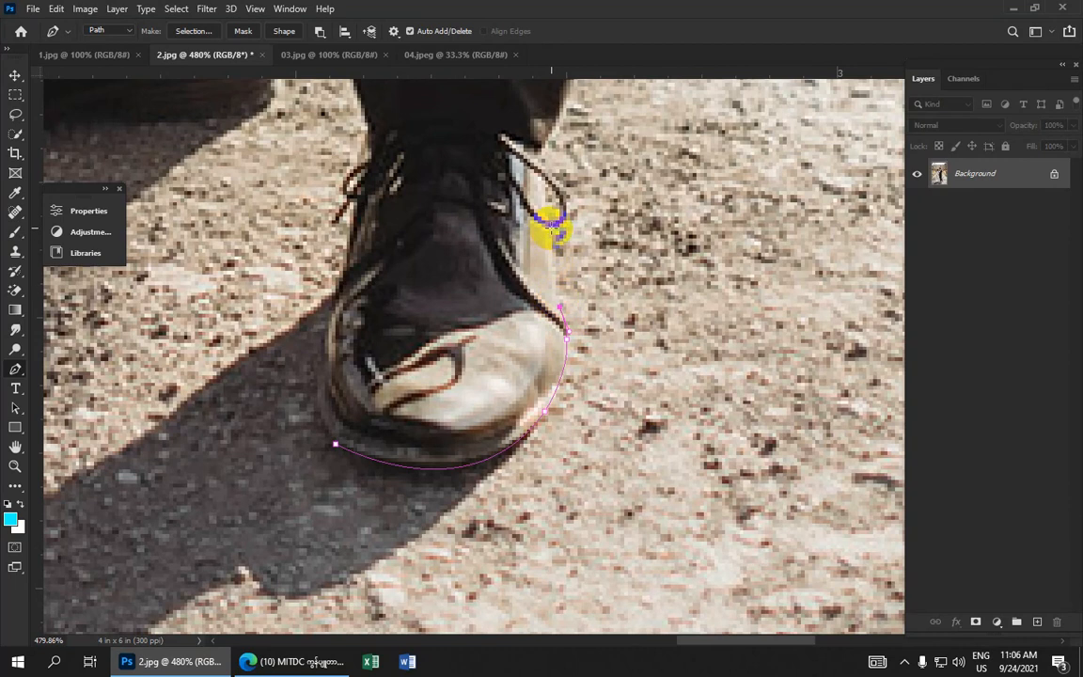
{"action": "left_click_drag", "start_coordinate": [552, 227], "coordinate": [553, 155]}
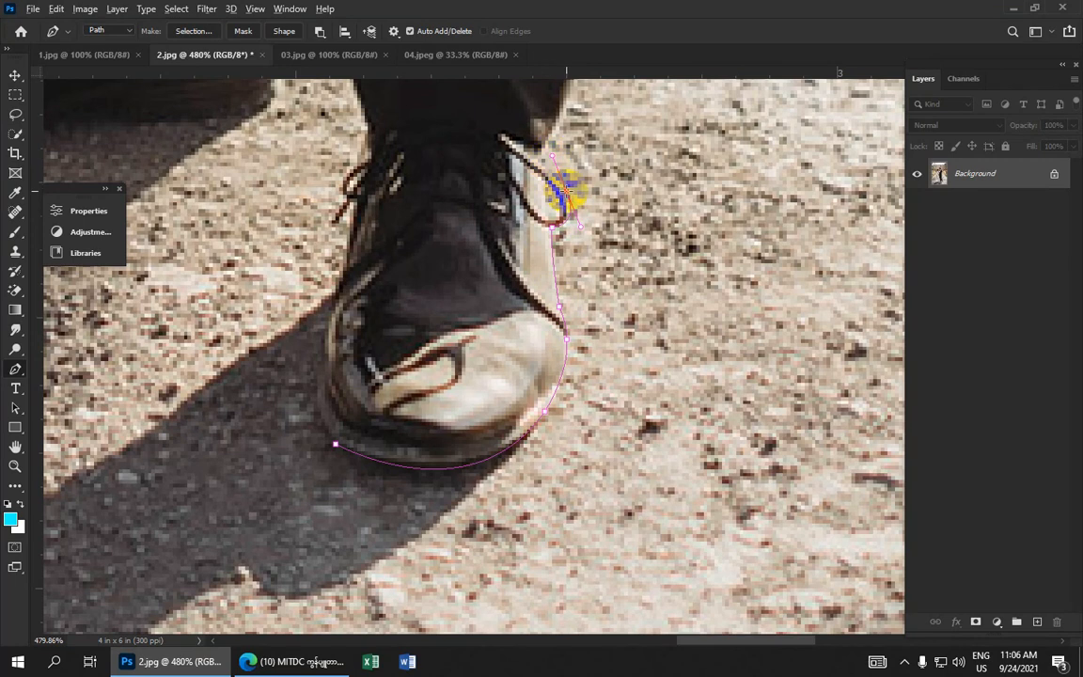
Continue the path with anchors from the shoe's ankle up the outer edge of the lower trouser leg
{"action": "left_click", "coordinate": [567, 191], "text": "alt"}
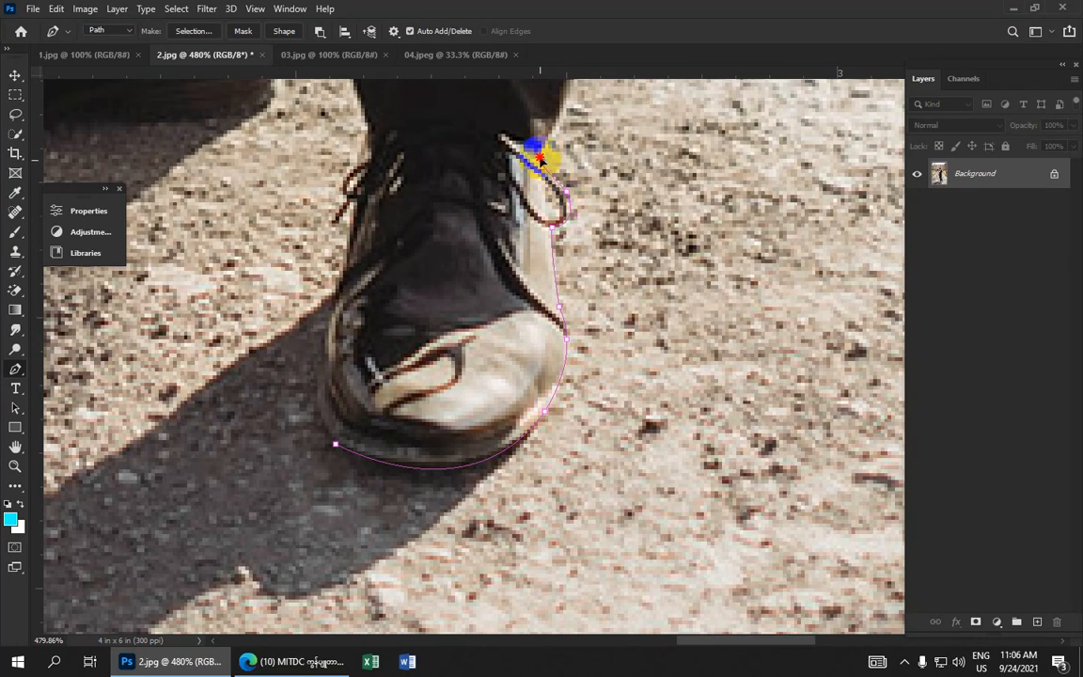
{"action": "scroll", "coordinate": [543, 161], "scroll_direction": "down", "scroll_amount": 5}
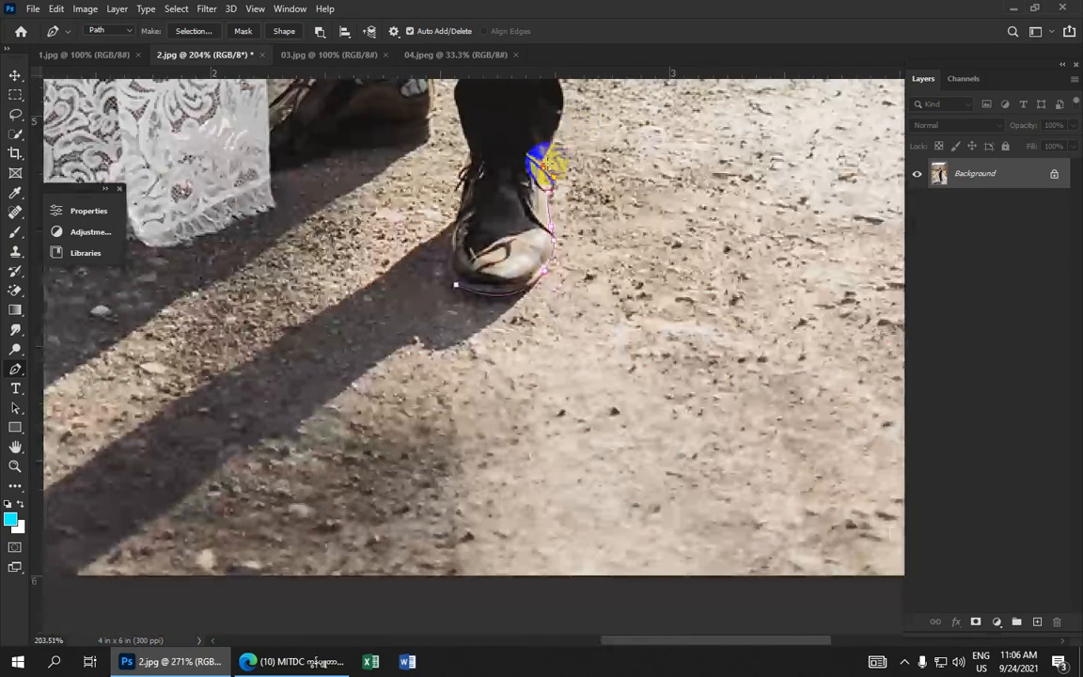
{"action": "left_click", "coordinate": [559, 116]}
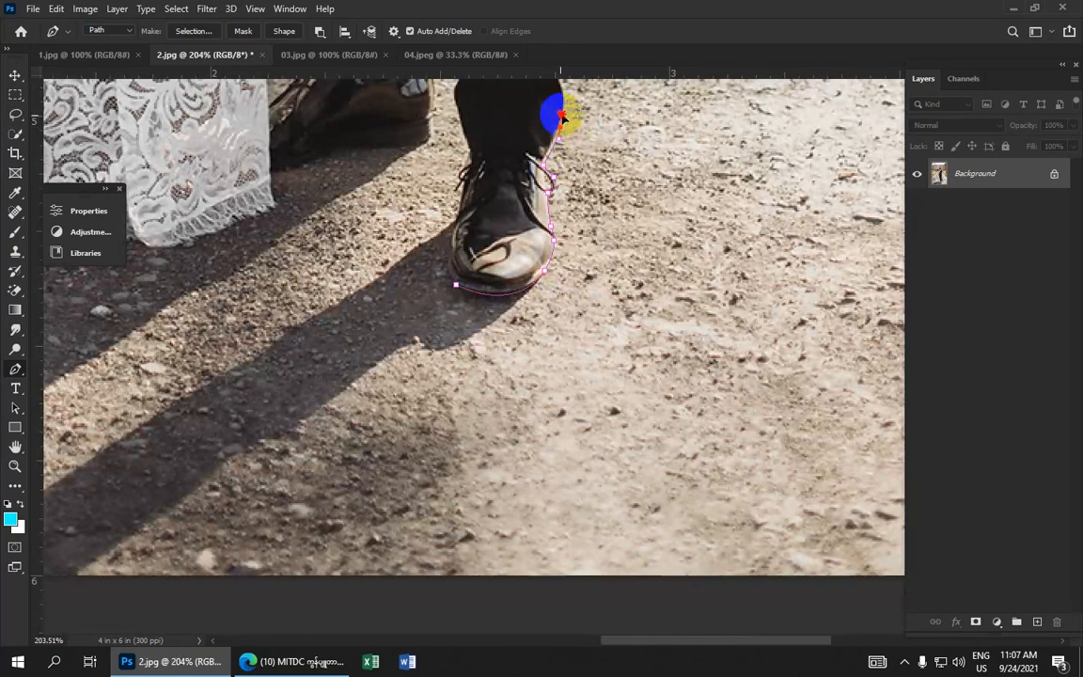
{"action": "scroll", "coordinate": [561, 124], "scroll_direction": "up", "scroll_amount": 3}
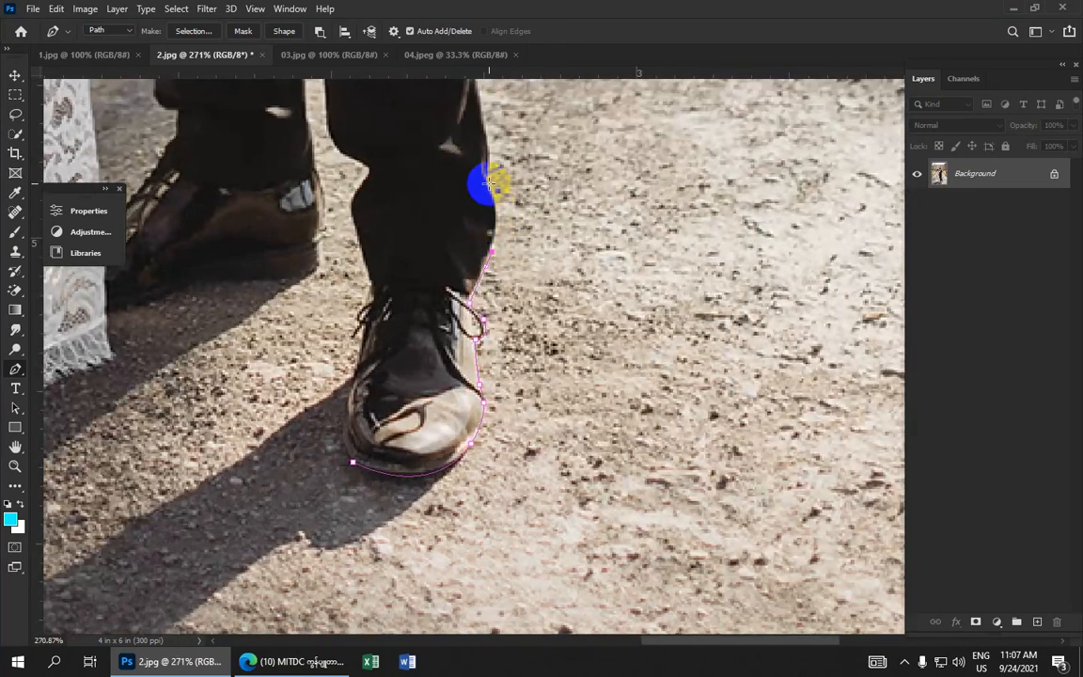
{"action": "left_click_drag", "start_coordinate": [488, 182], "coordinate": [472, 139]}
{"action": "left_click", "coordinate": [489, 182], "text": "alt"}
{"action": "scroll", "coordinate": [472, 139], "scroll_direction": "up", "scroll_amount": 3}
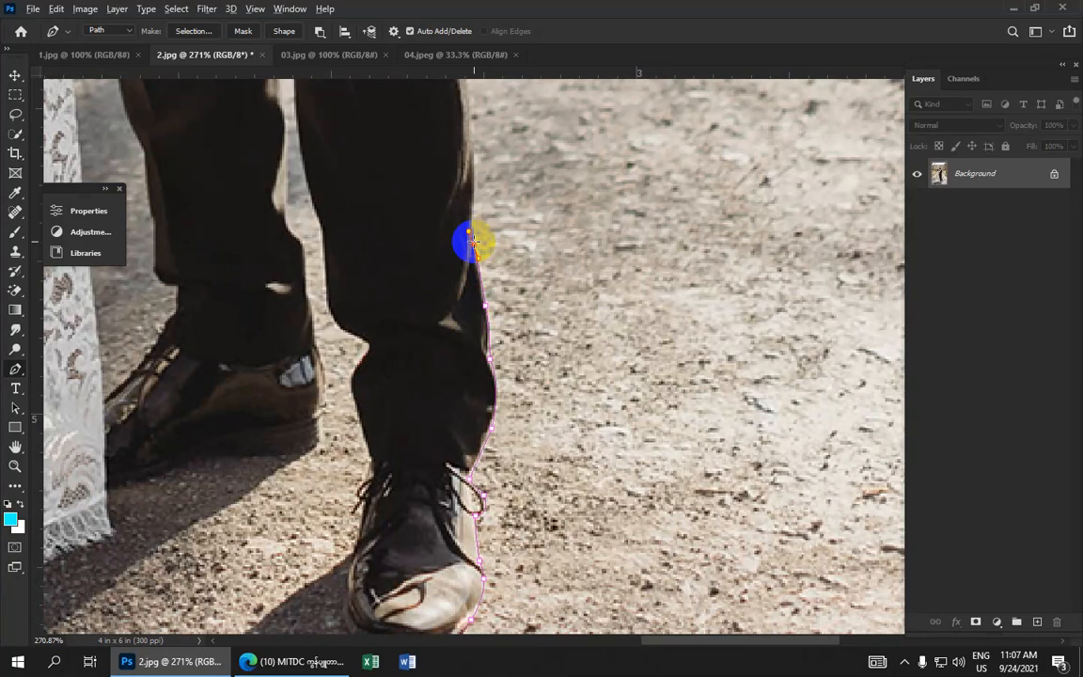
{"action": "scroll", "coordinate": [465, 236], "scroll_direction": "up", "scroll_amount": 1}
{"action": "left_click", "coordinate": [464, 269]}
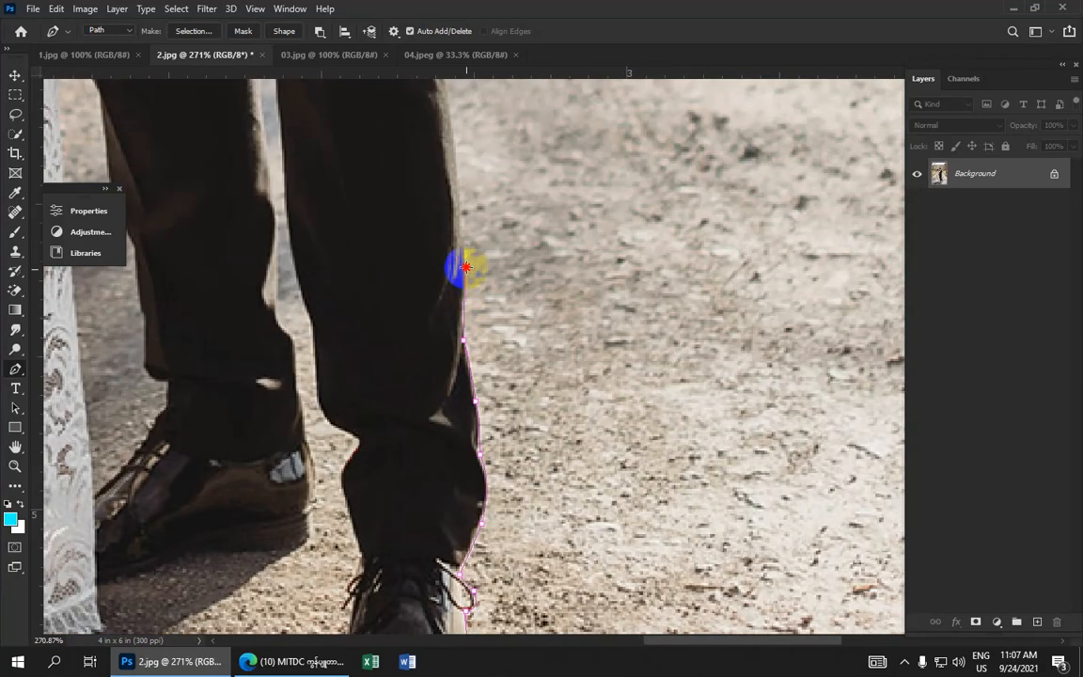
Add curved anchors up the outer edge of the trouser leg toward the thigh
{"action": "scroll", "coordinate": [452, 349], "scroll_direction": "up", "scroll_amount": 1}
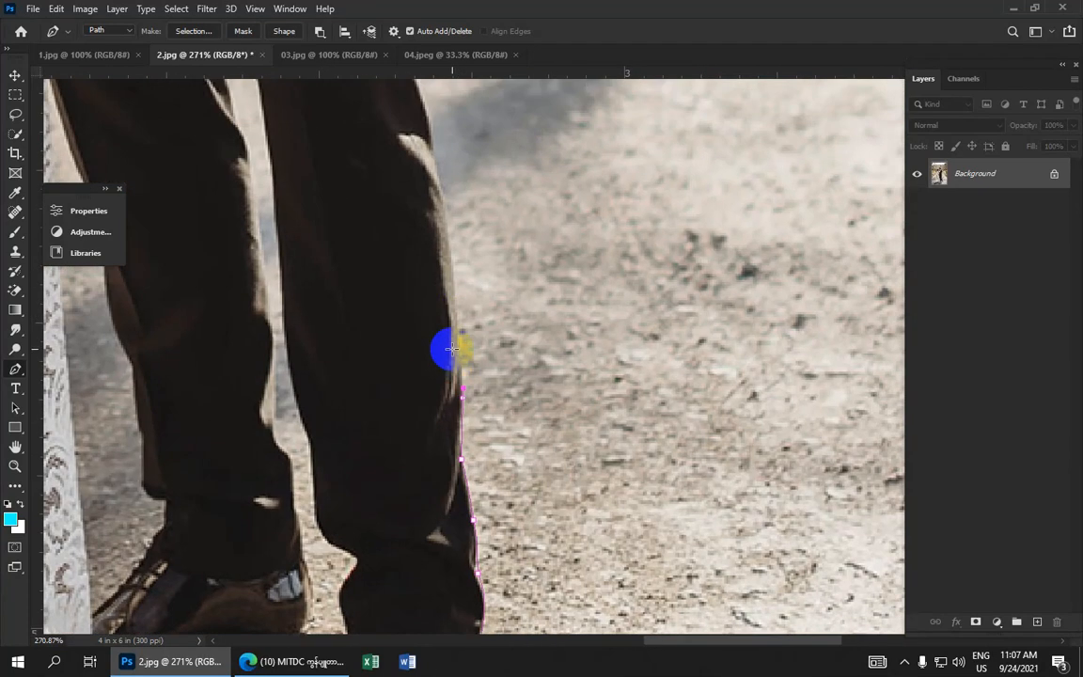
{"action": "left_click_drag", "start_coordinate": [454, 300], "coordinate": [455, 293]}
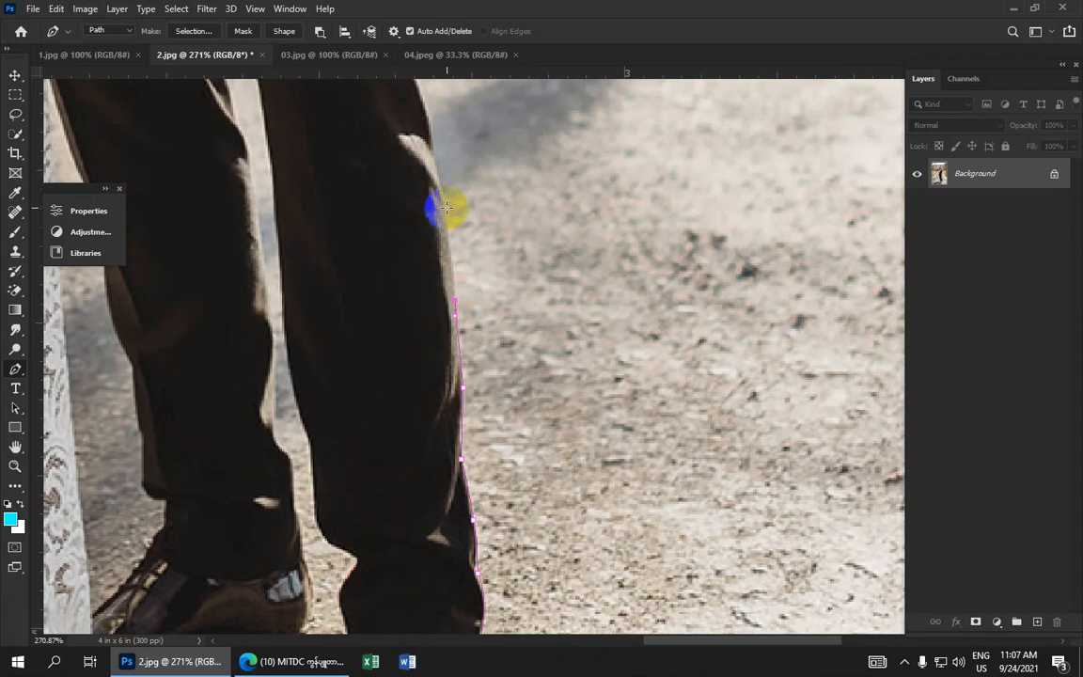
{"action": "left_click_drag", "start_coordinate": [447, 204], "coordinate": [449, 217]}
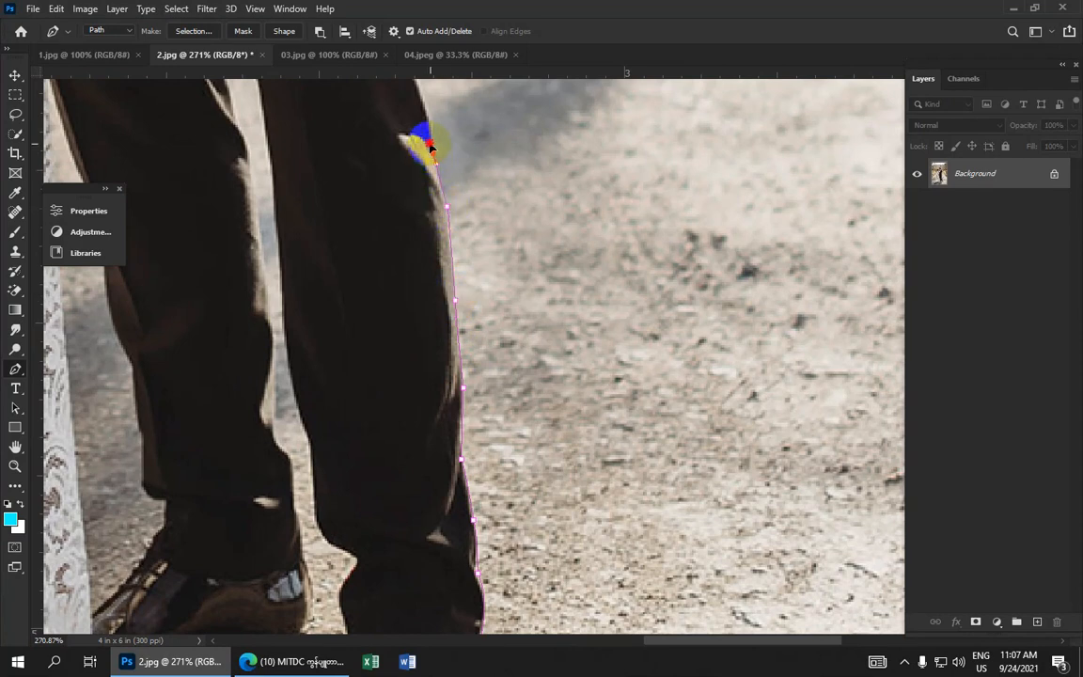
{"action": "left_click_drag", "start_coordinate": [431, 150], "coordinate": [441, 307]}
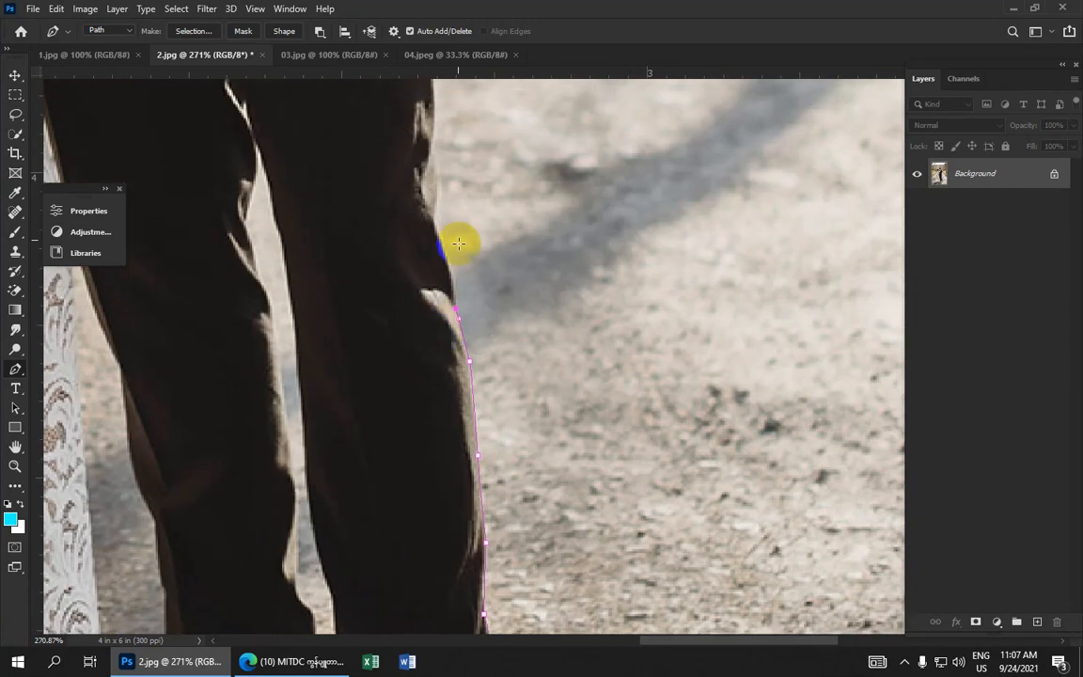
{"action": "left_click", "coordinate": [436, 219]}
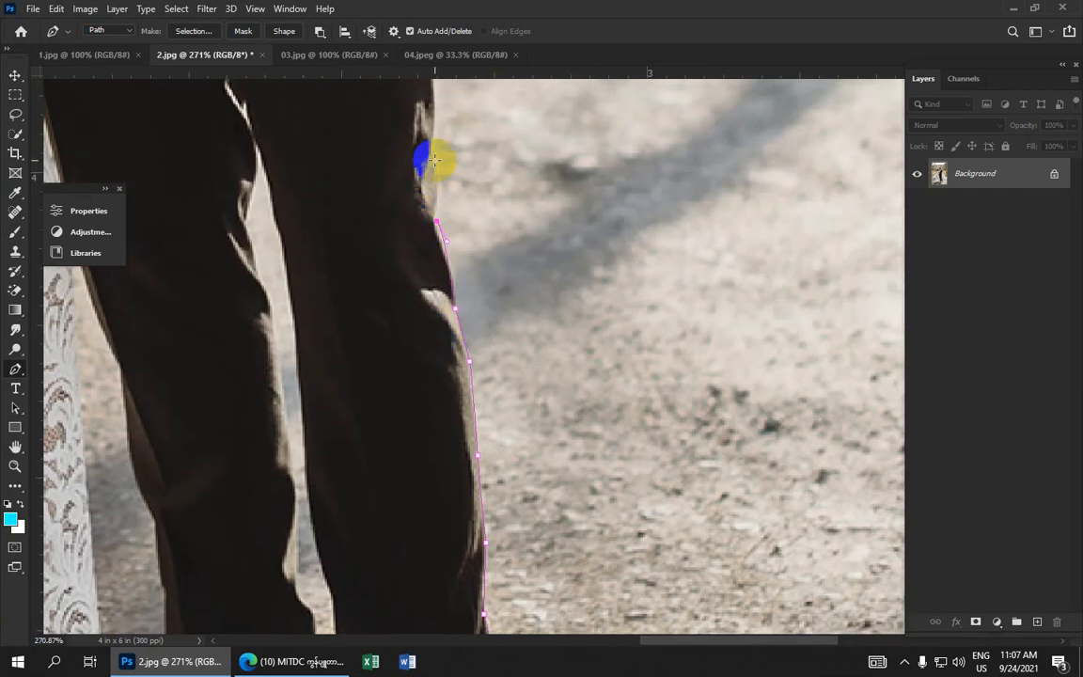
{"action": "left_click_drag", "start_coordinate": [434, 160], "coordinate": [404, 317]}
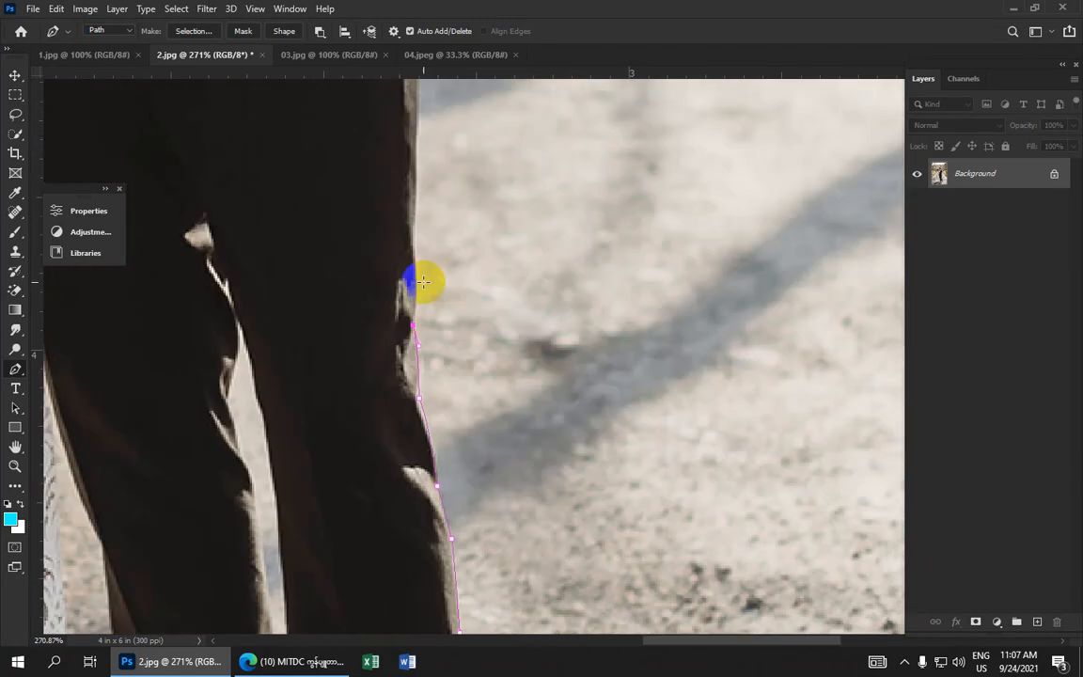
{"action": "mouse_move", "coordinate": [414, 262]}
{"action": "left_mouse_down"}
{"action": "mouse_move", "coordinate": [409, 239]}
{"action": "mouse_move", "coordinate": [405, 258]}
{"action": "left_mouse_up"}
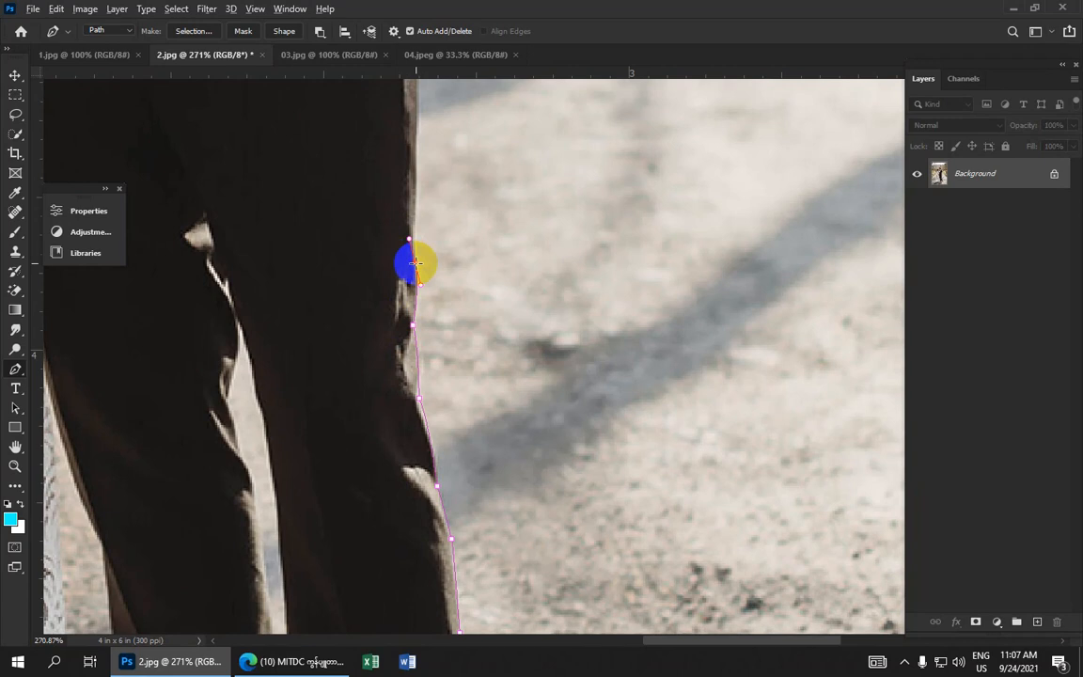
{"action": "left_click_drag", "start_coordinate": [418, 165], "coordinate": [420, 139]}
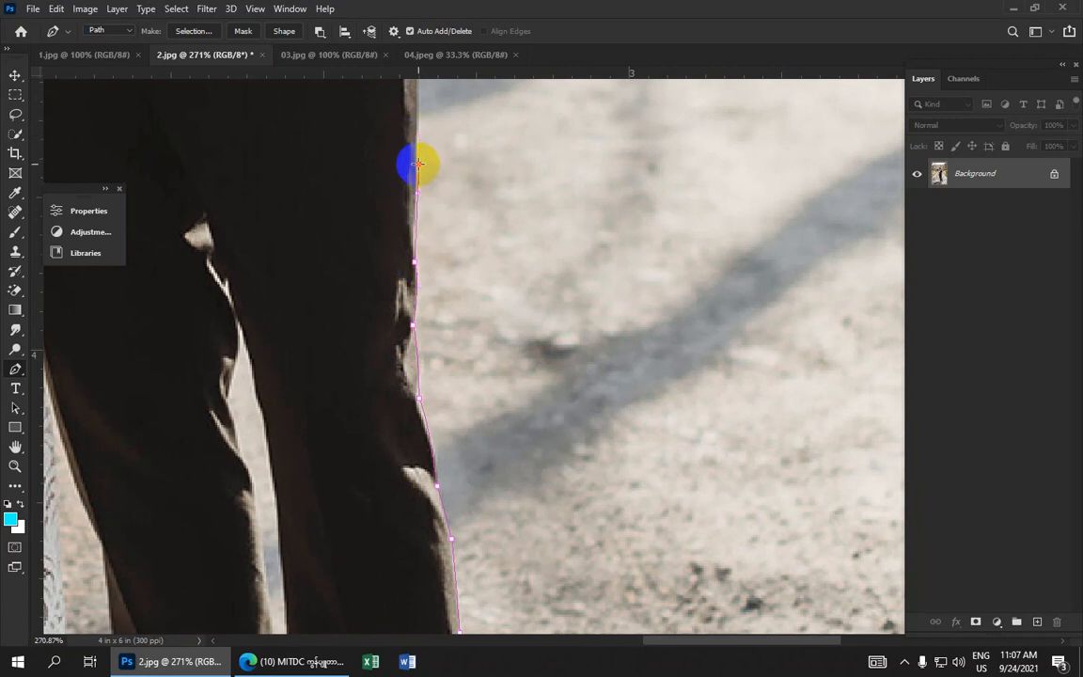
{"action": "key", "text": "space"}
{"action": "left_click_drag", "start_coordinate": [396, 174], "coordinate": [415, 391]}
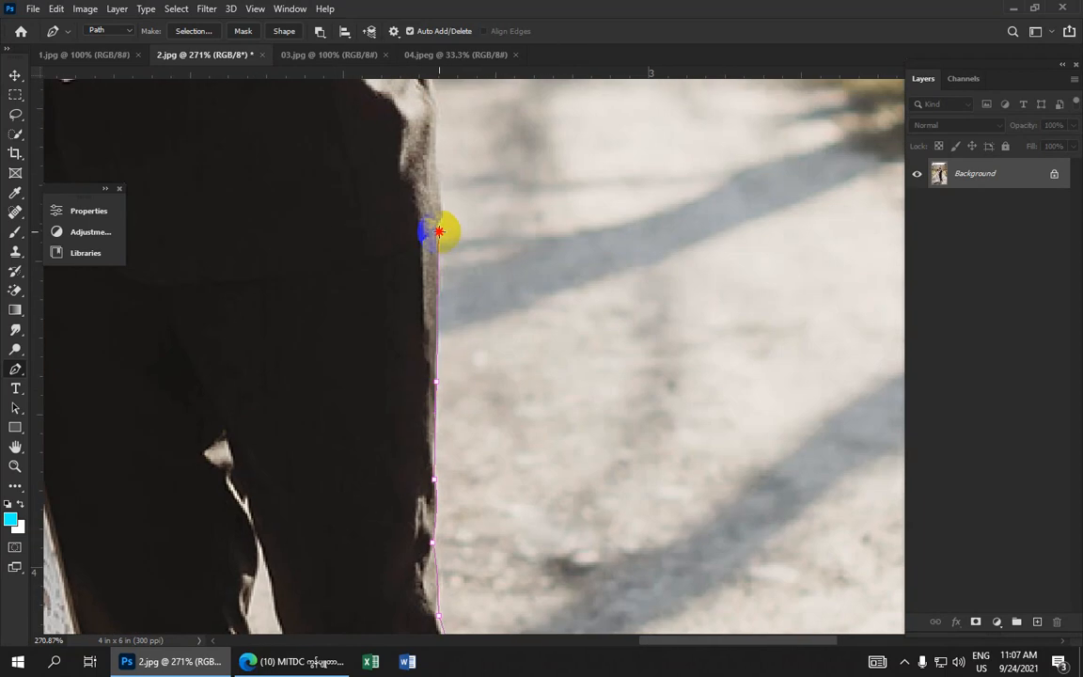
Add anchors along the outer thigh up to the groom's hand resting at the hip
{"action": "left_click", "coordinate": [439, 230]}
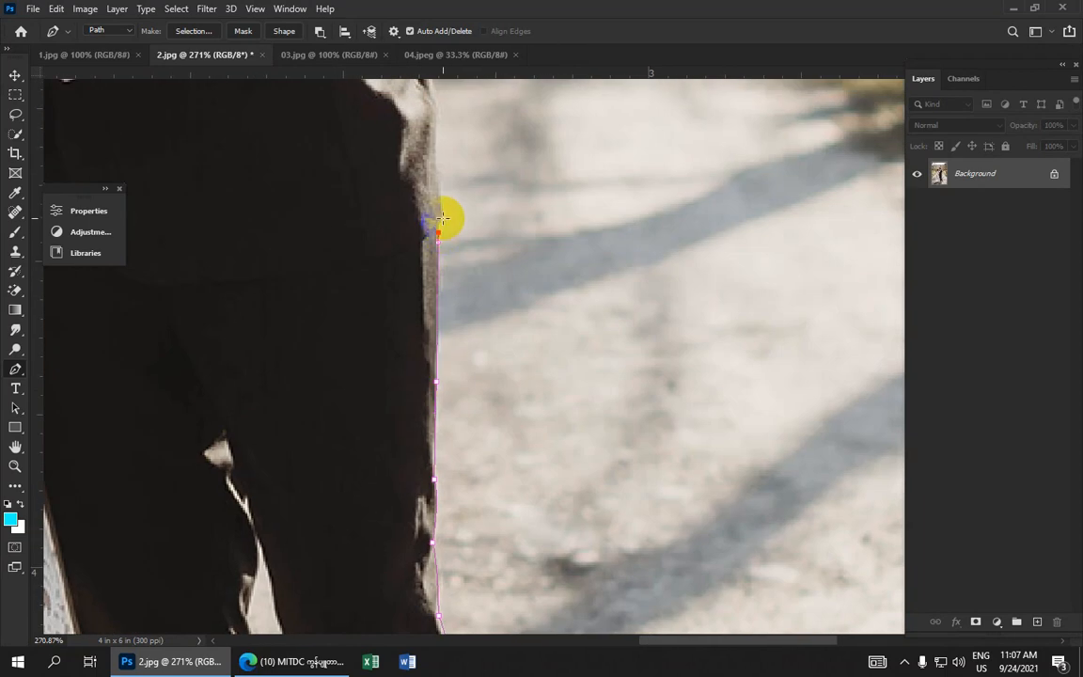
{"action": "left_click_drag", "start_coordinate": [443, 217], "coordinate": [445, 226]}
{"action": "left_click", "coordinate": [442, 216], "text": "alt"}
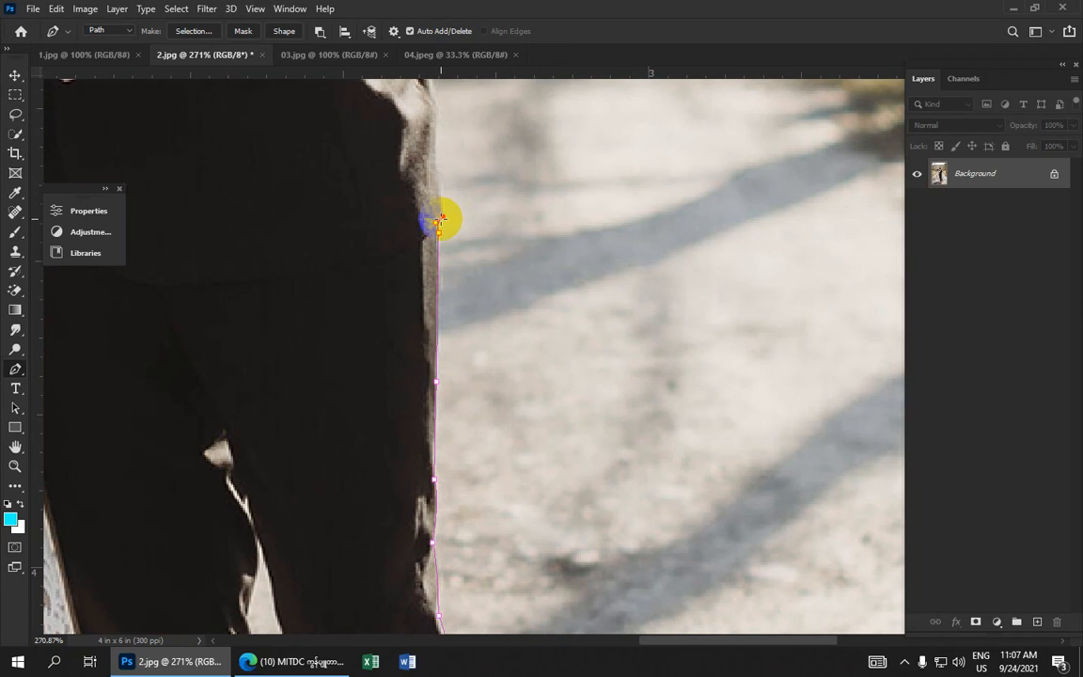
{"action": "left_click", "coordinate": [439, 157]}
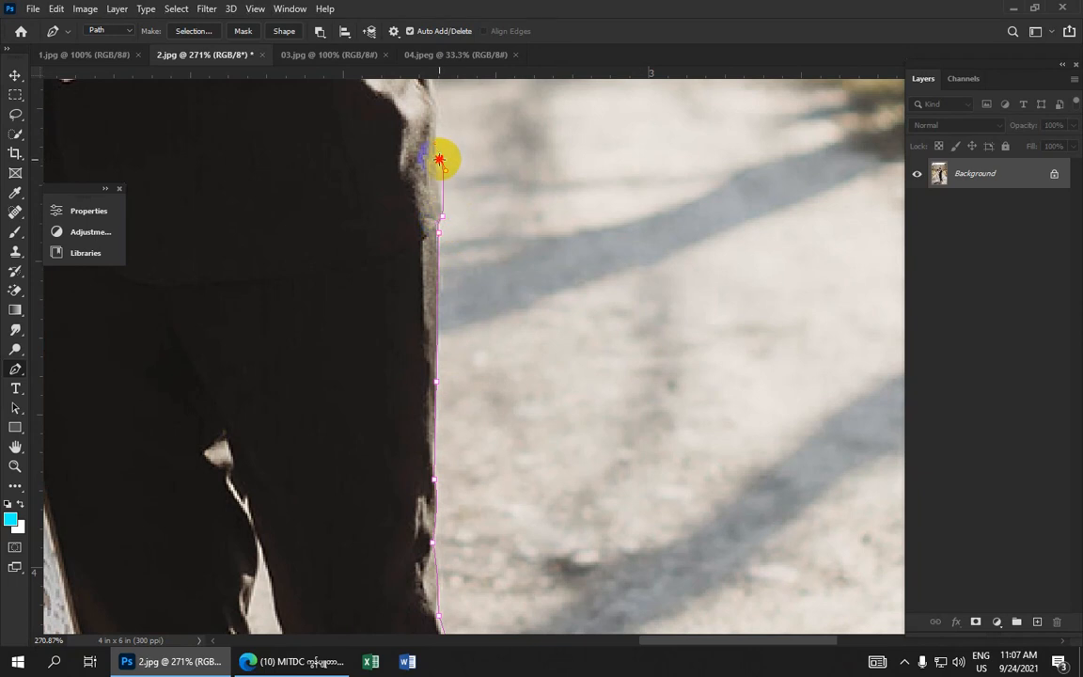
{"action": "scroll", "coordinate": [442, 150], "scroll_direction": "up", "scroll_amount": 3}
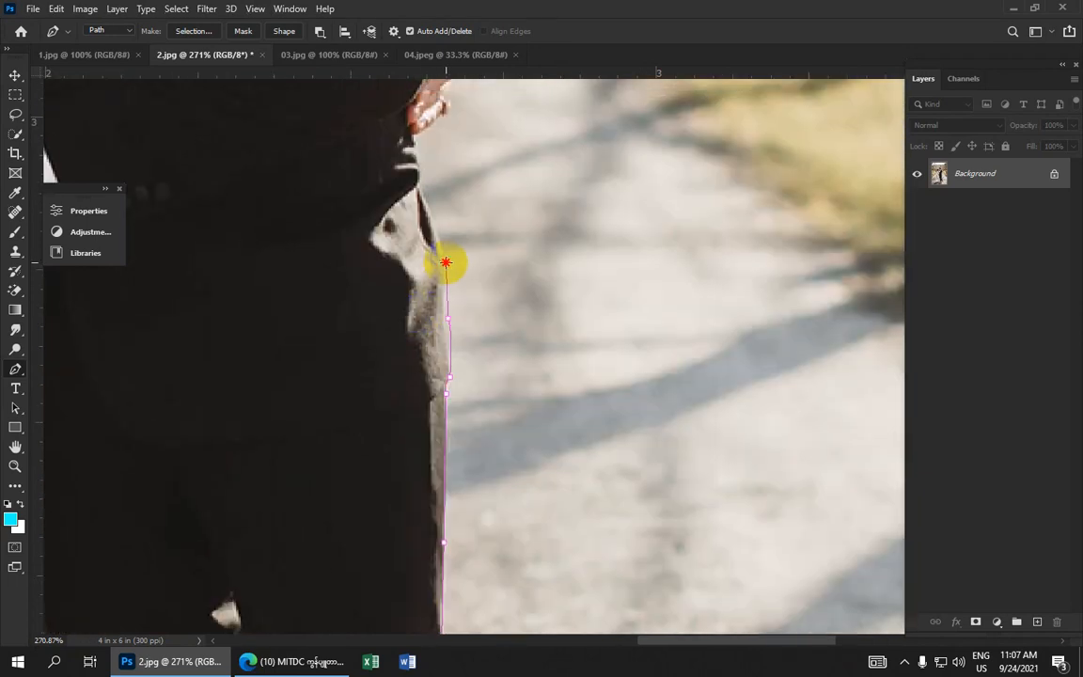
{"action": "left_click_drag", "start_coordinate": [446, 262], "coordinate": [442, 252]}
{"action": "left_click", "coordinate": [445, 263], "text": "alt"}
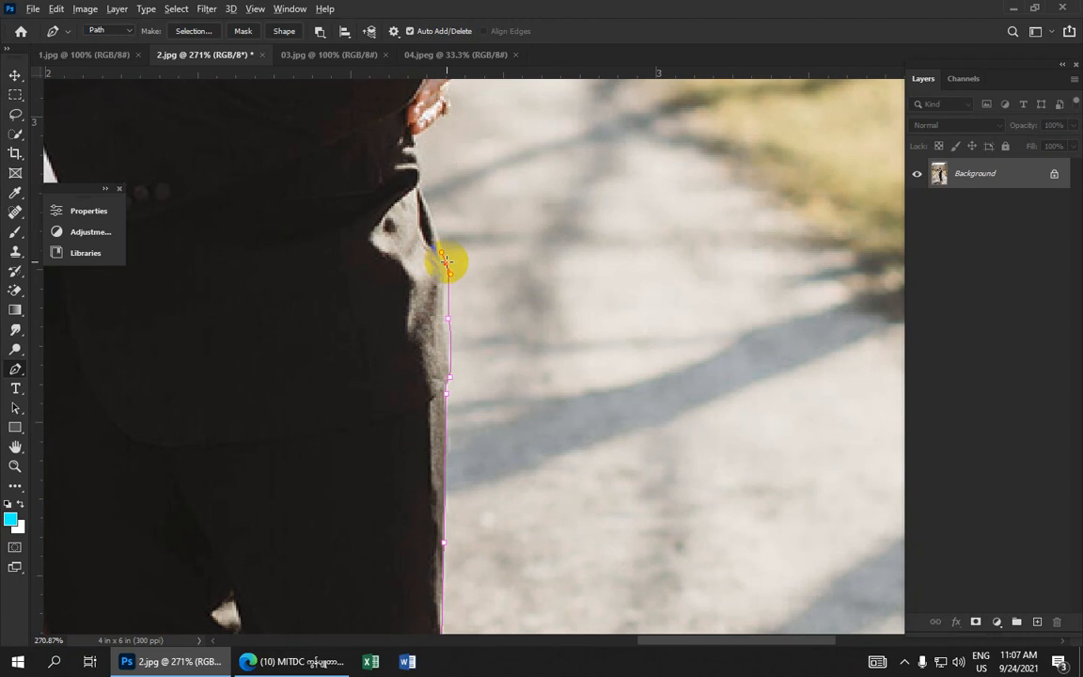
{"action": "left_click", "coordinate": [419, 188]}
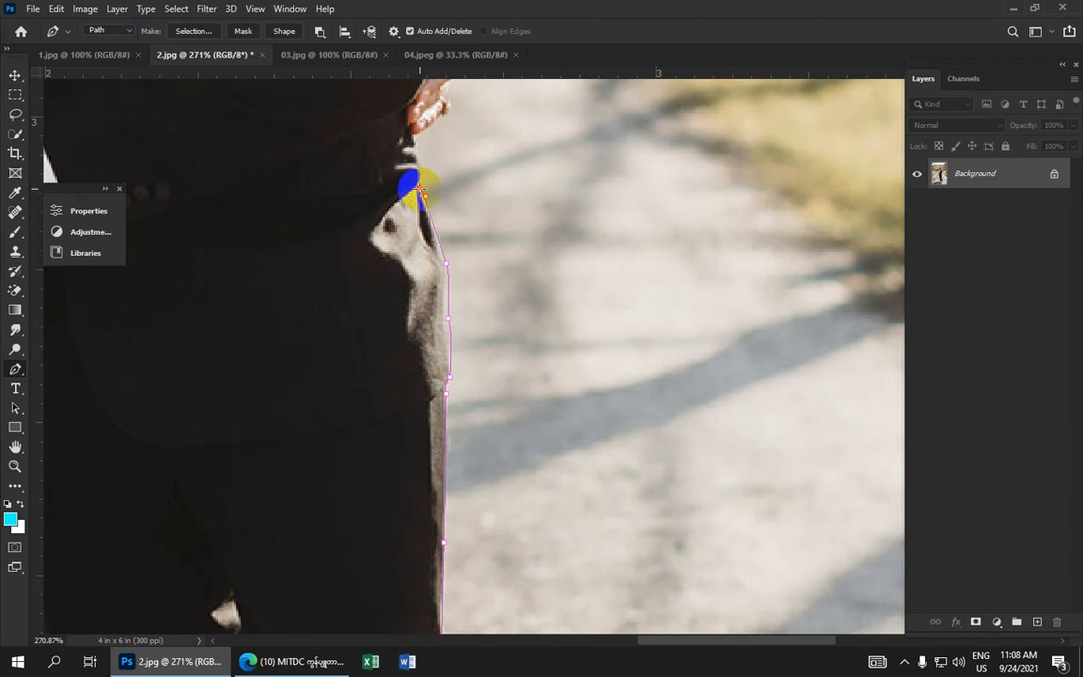
{"action": "left_click", "coordinate": [414, 140]}
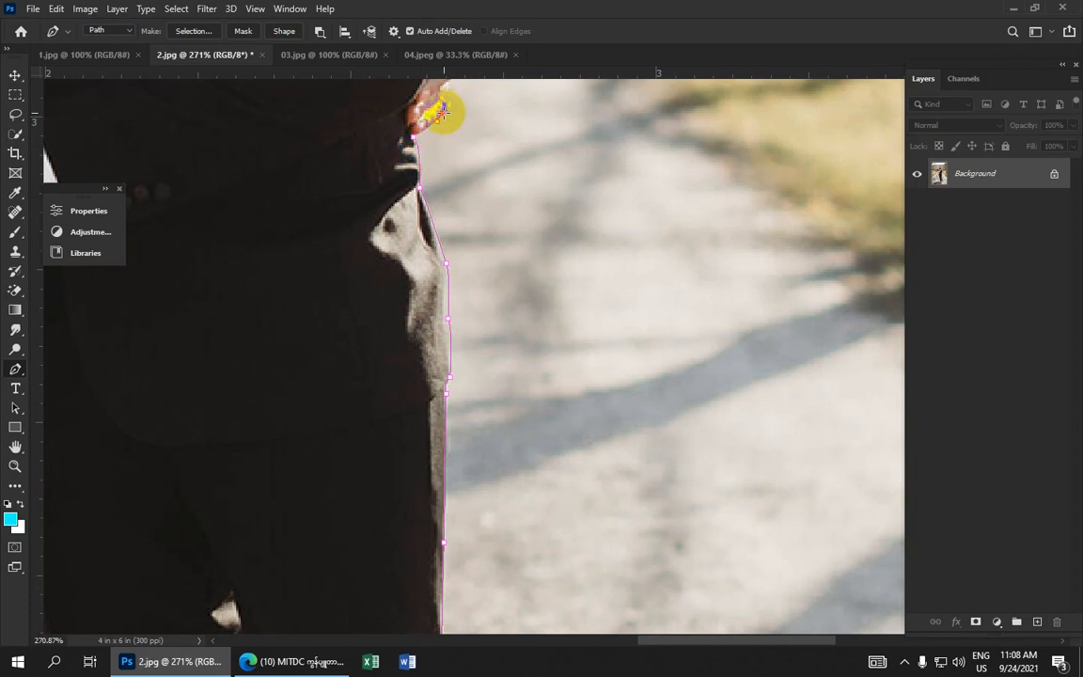
Undo the misplaced anchor at the hand and redraw it as a curved anchor
{"action": "scroll", "coordinate": [444, 111], "scroll_direction": "up", "scroll_amount": 3}
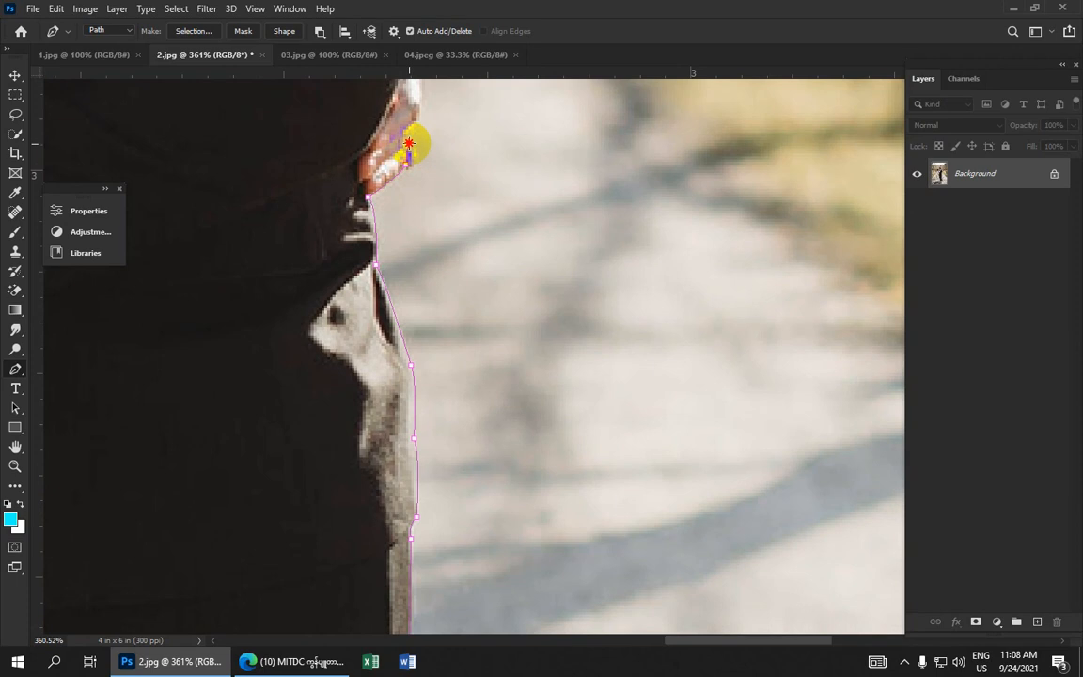
{"action": "left_click_drag", "start_coordinate": [409, 143], "coordinate": [375, 109]}
{"action": "key", "text": "ctrl+z"}
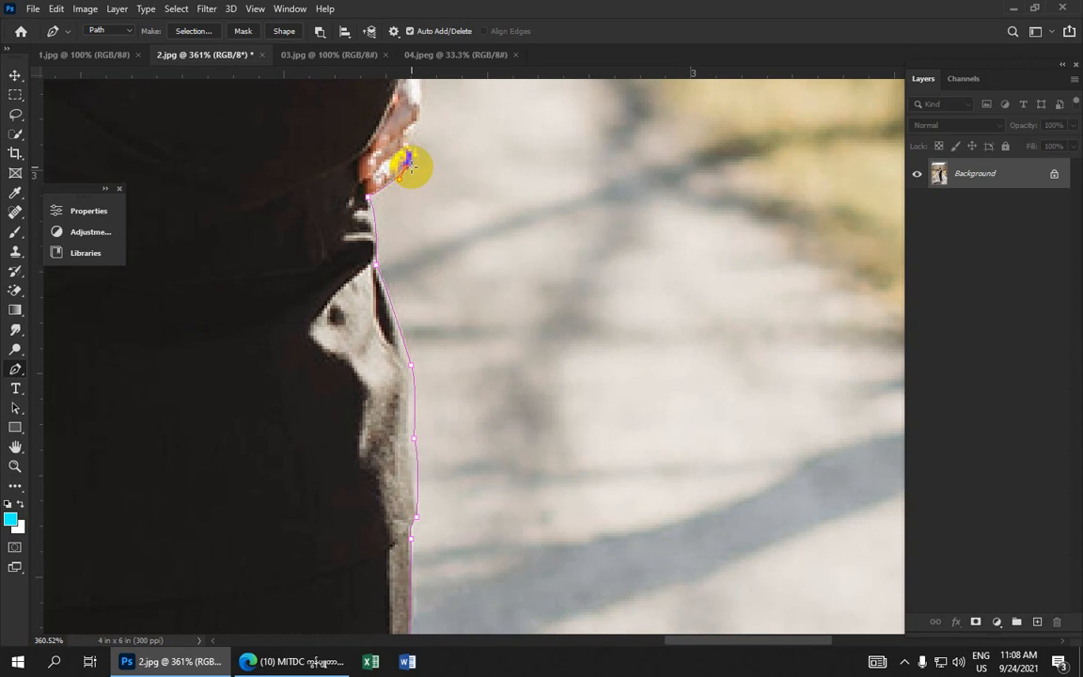
{"action": "left_click_drag", "start_coordinate": [411, 145], "coordinate": [352, 243]}
{"action": "left_click", "coordinate": [412, 145], "text": "alt"}
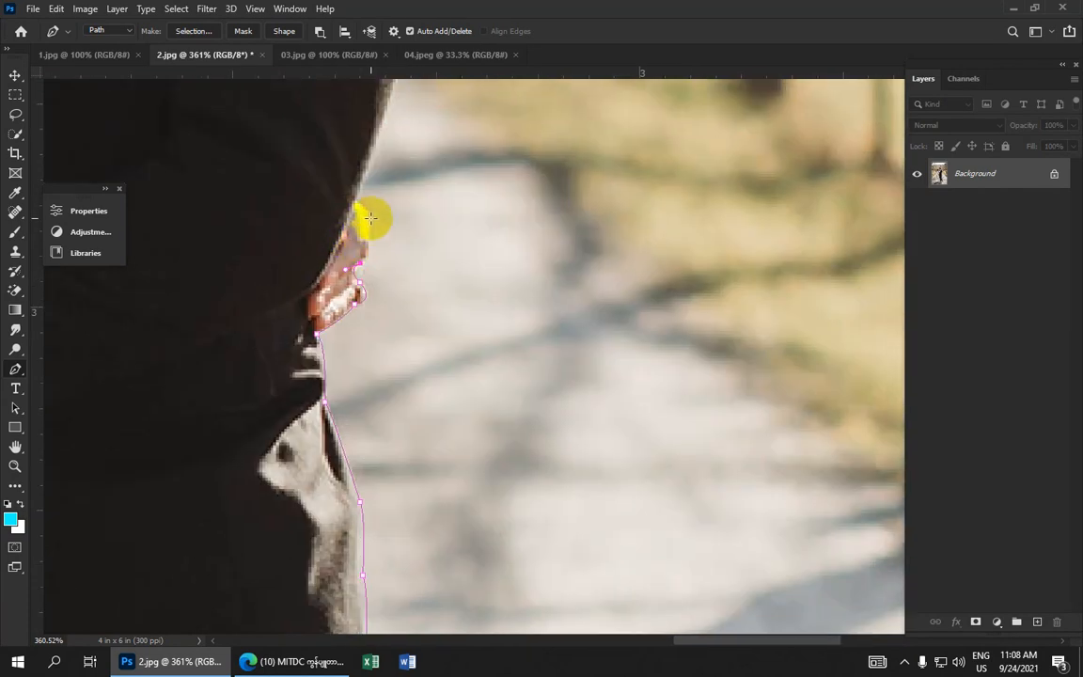
Trace curved anchors around the hand and up the side of the jacket toward the arm
{"action": "left_click_drag", "start_coordinate": [358, 198], "coordinate": [332, 159]}
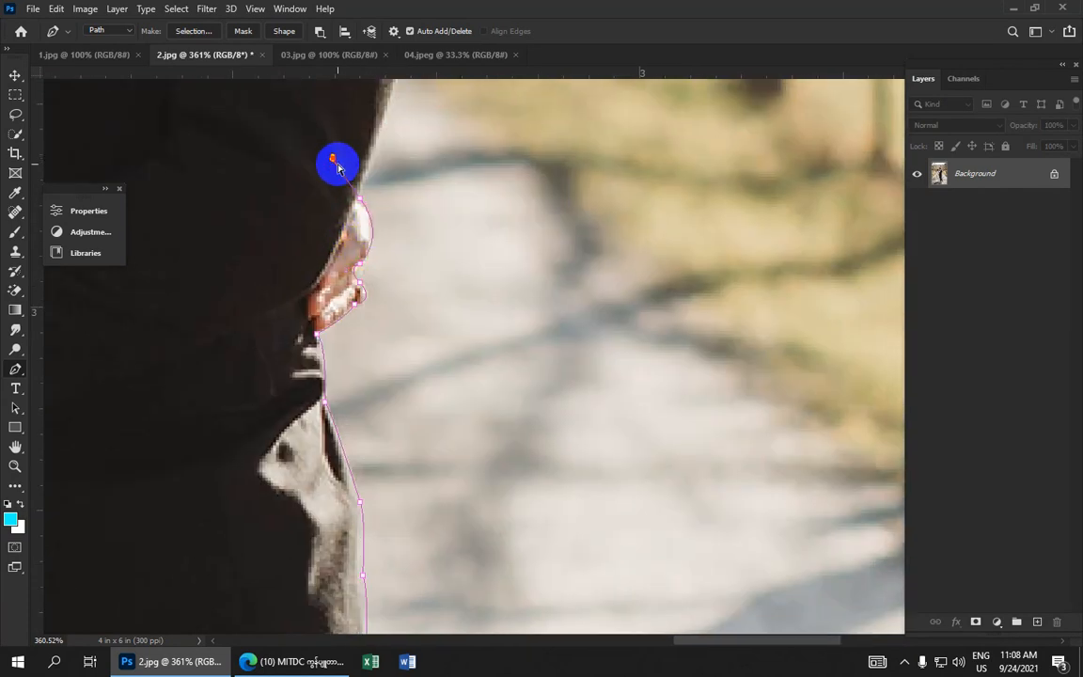
{"action": "left_click", "coordinate": [360, 198], "text": "alt"}
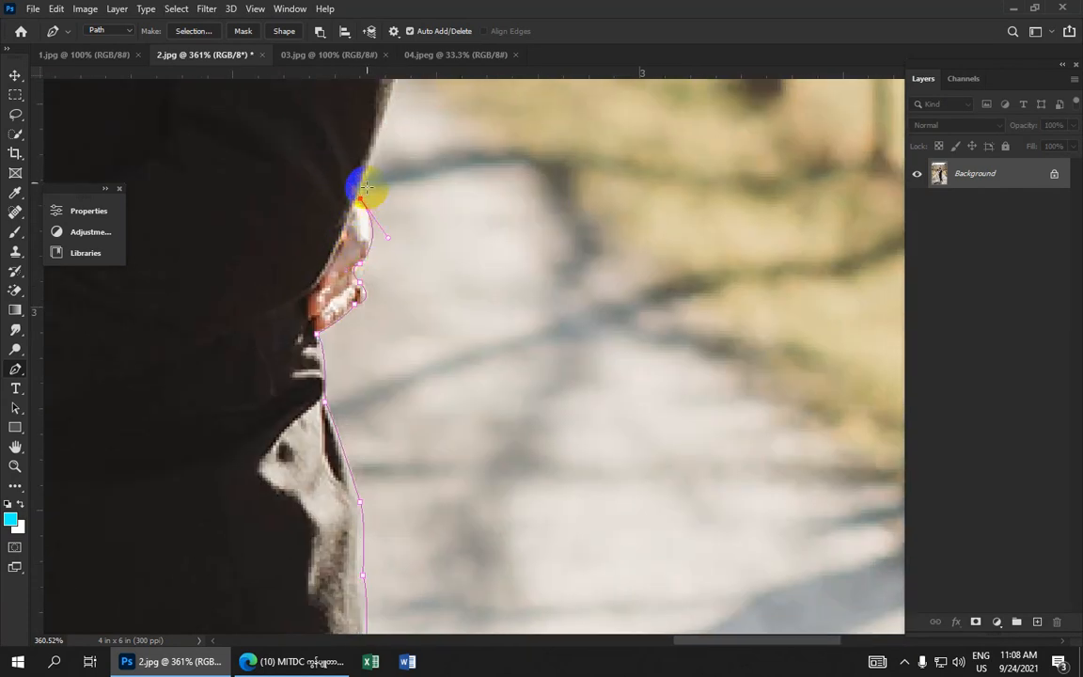
{"action": "left_click", "coordinate": [379, 114]}
{"action": "left_click_drag", "start_coordinate": [379, 113], "coordinate": [358, 398]}
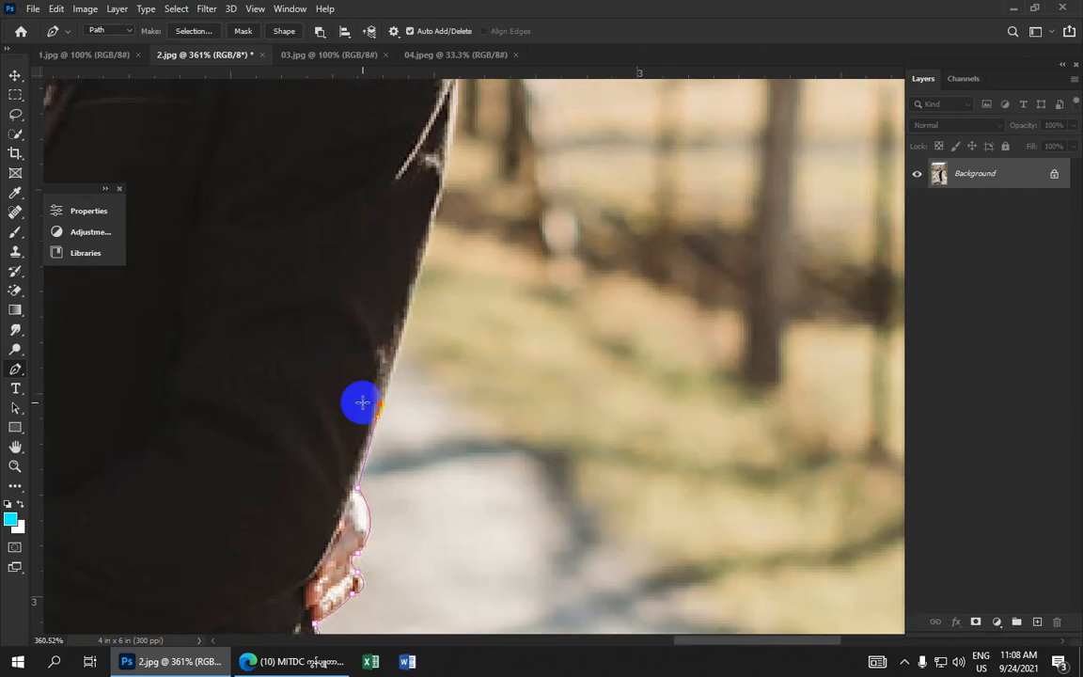
{"action": "left_click", "coordinate": [441, 193]}
{"action": "left_click_drag", "start_coordinate": [441, 194], "coordinate": [374, 425]}
{"action": "left_click", "coordinate": [441, 199], "text": "alt"}
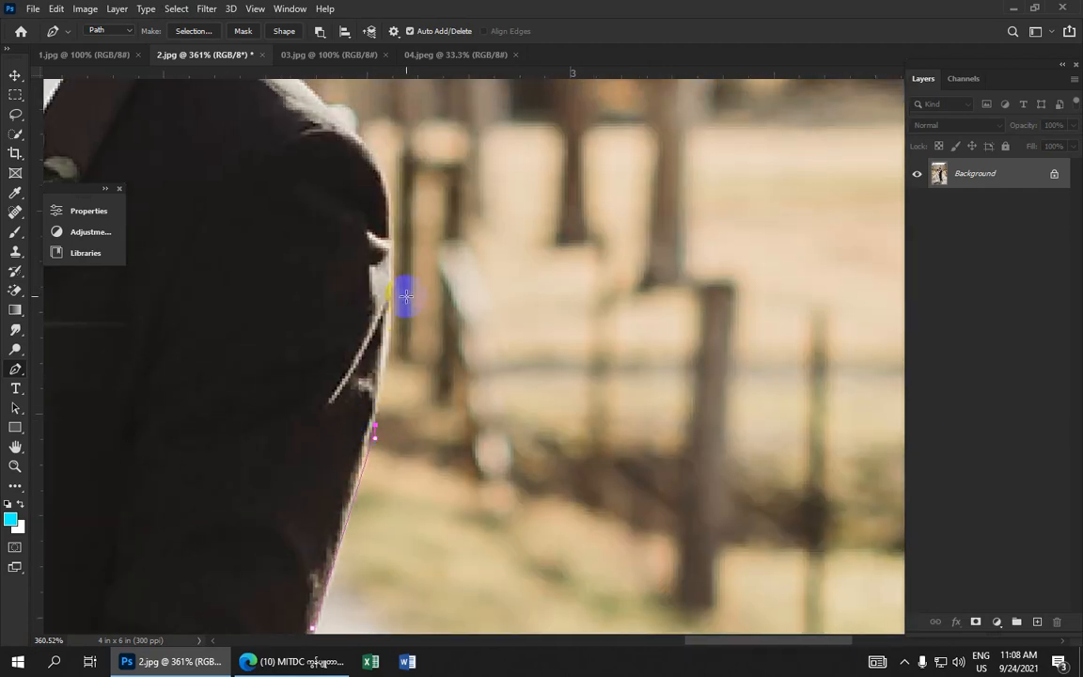
{"action": "left_click_drag", "start_coordinate": [391, 251], "coordinate": [384, 209]}
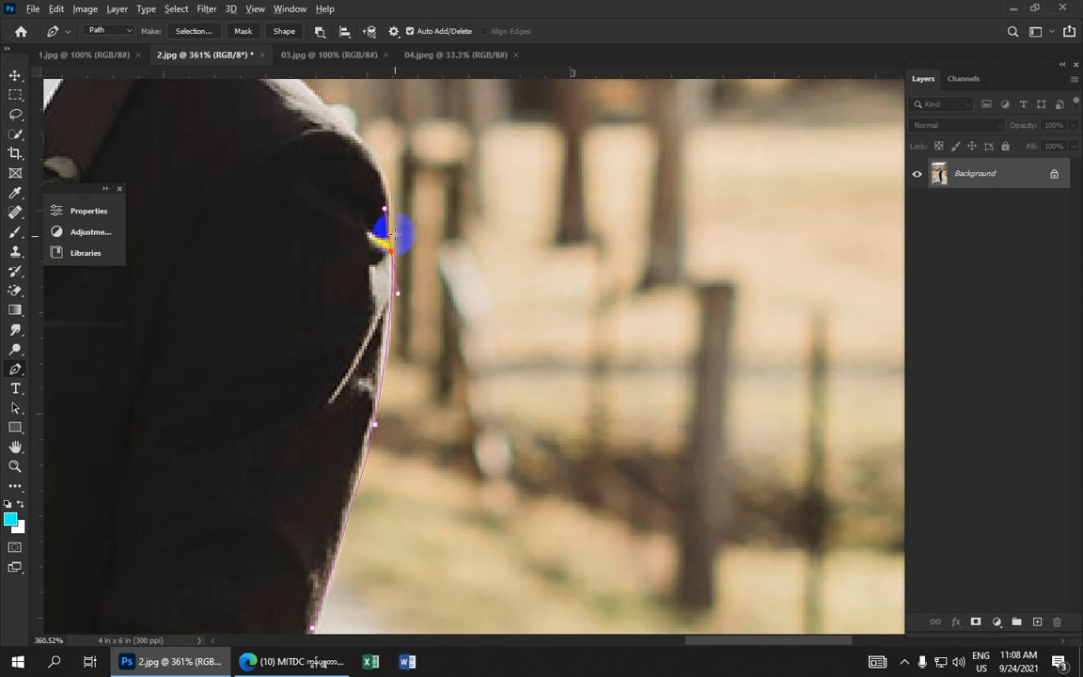
{"action": "left_click_drag", "start_coordinate": [372, 150], "coordinate": [533, 338]}
{"action": "left_click", "coordinate": [375, 156], "text": "alt"}
{"action": "scroll", "coordinate": [532, 338], "scroll_direction": "down", "scroll_amount": 3}
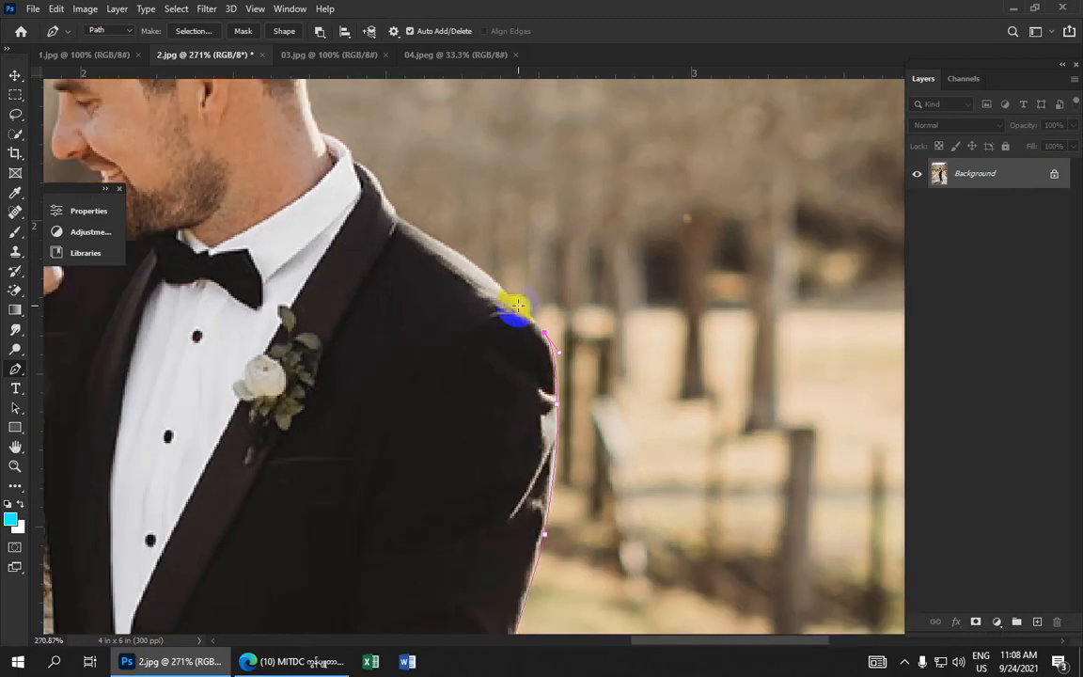
Add curved anchors along the top of the groom's shoulder toward his collar
{"action": "scroll", "coordinate": [517, 305], "scroll_direction": "down", "scroll_amount": 5}
{"action": "scroll", "coordinate": [517, 309], "scroll_direction": "up", "scroll_amount": 4}
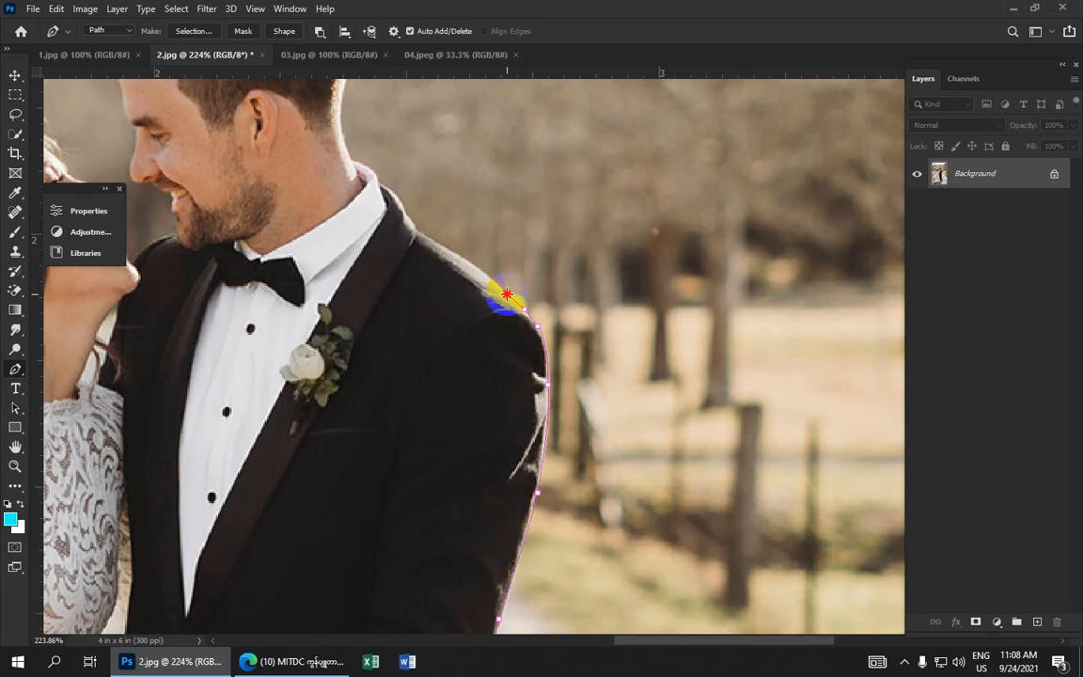
{"action": "left_click_drag", "start_coordinate": [507, 294], "coordinate": [478, 291]}
{"action": "left_click_drag", "start_coordinate": [420, 231], "coordinate": [386, 231]}
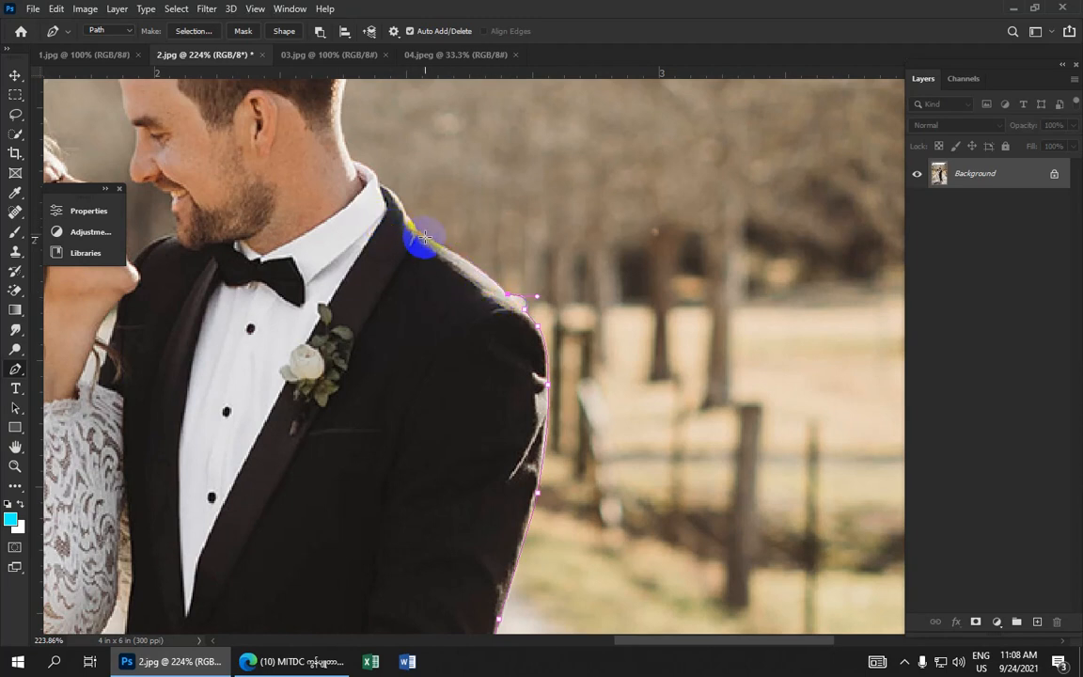
{"action": "left_click_drag", "start_coordinate": [423, 231], "coordinate": [373, 210]}
{"action": "left_click", "coordinate": [418, 233], "text": "alt"}
{"action": "left_click_drag", "start_coordinate": [402, 253], "coordinate": [509, 387]}
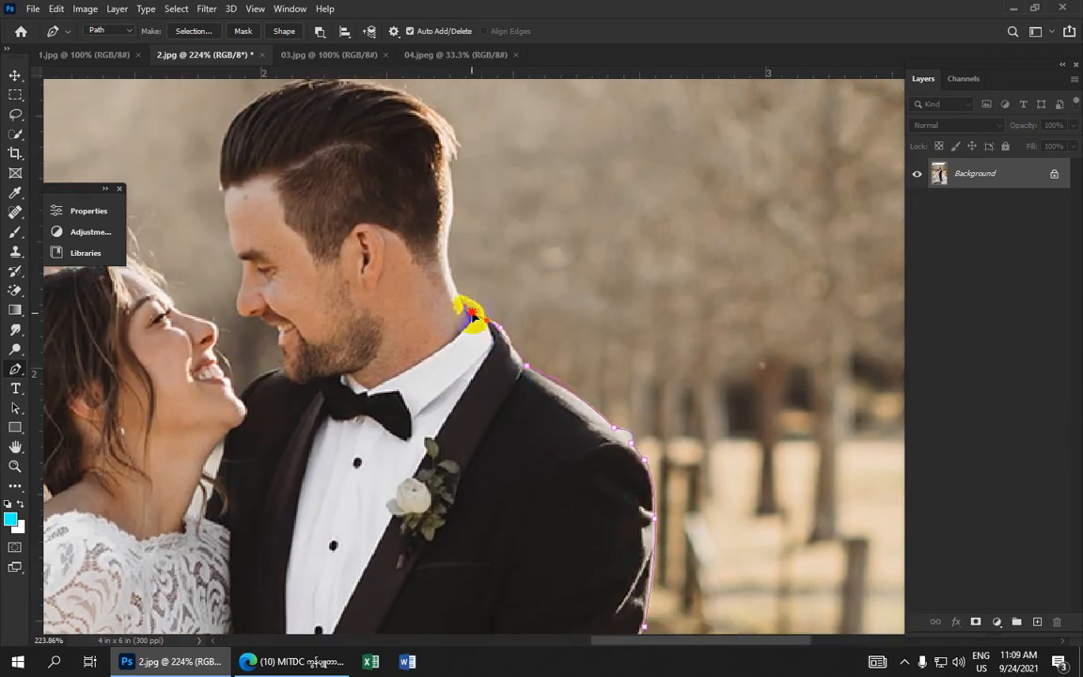
Undo the misplaced collar anchor and redraw curved anchors up the back of the groom's neck
{"action": "left_click_drag", "start_coordinate": [474, 311], "coordinate": [469, 323]}
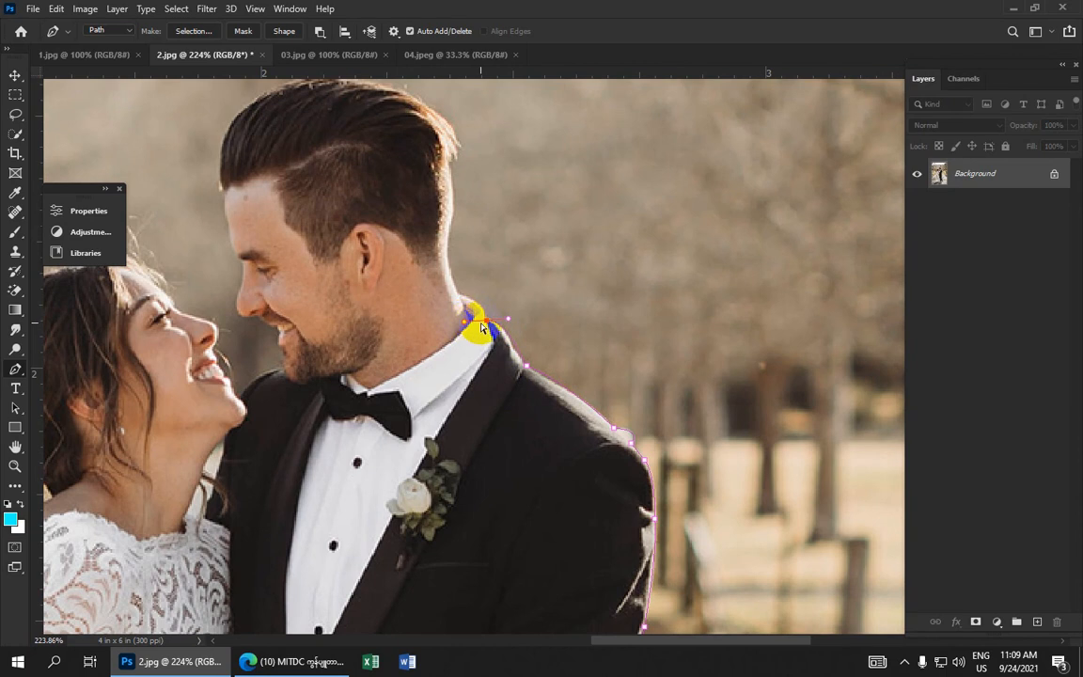
{"action": "key", "text": "ctrl+z"}
{"action": "scroll", "coordinate": [515, 353], "scroll_direction": "up", "scroll_amount": 2}
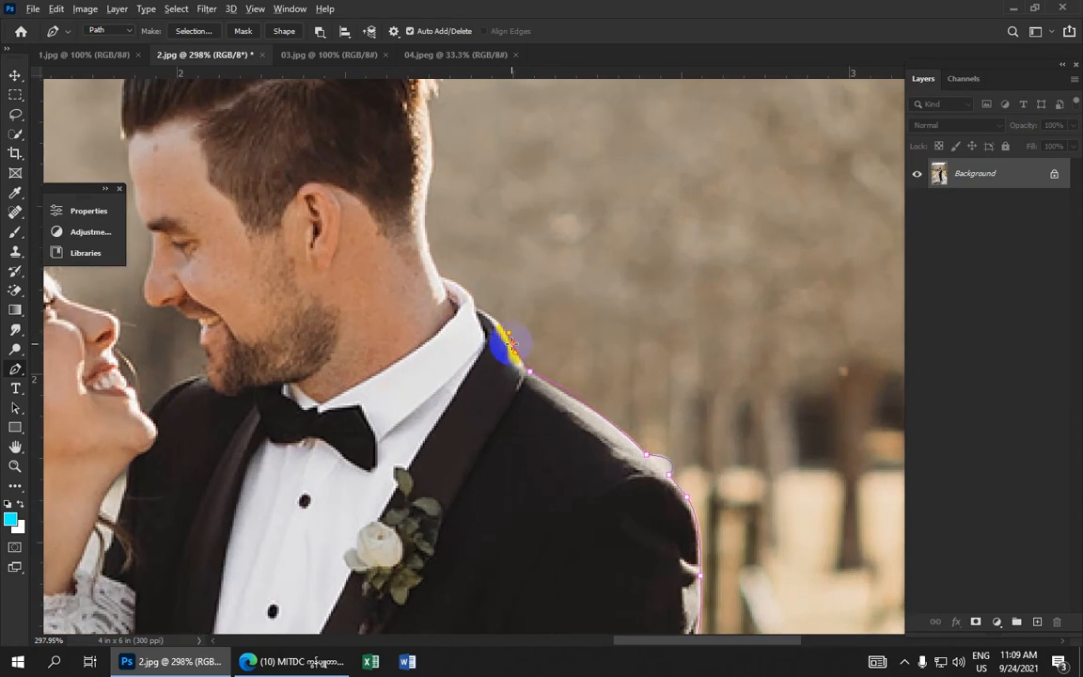
{"action": "left_click", "coordinate": [512, 344], "text": "alt"}
{"action": "left_click_drag", "start_coordinate": [476, 308], "coordinate": [404, 260]}
{"action": "left_click", "coordinate": [445, 285]}
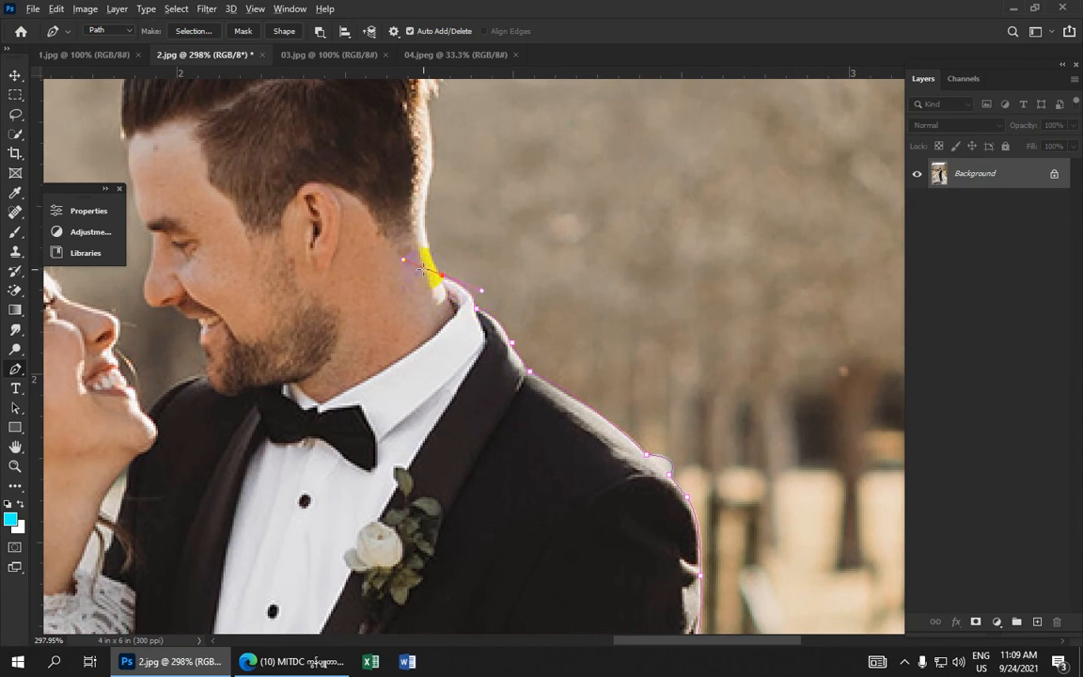
{"action": "left_click", "coordinate": [443, 277], "text": "alt"}
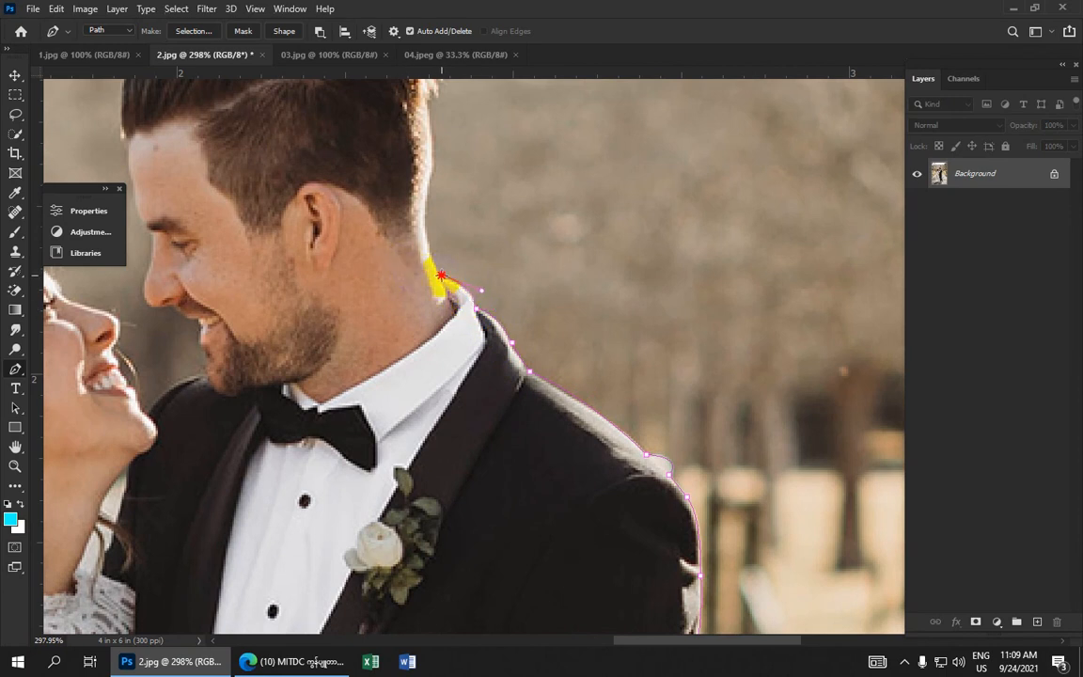
Trace curved anchors up the nape to the back of the groom's hair
{"action": "left_click", "coordinate": [427, 215]}
{"action": "left_click", "coordinate": [425, 222]}
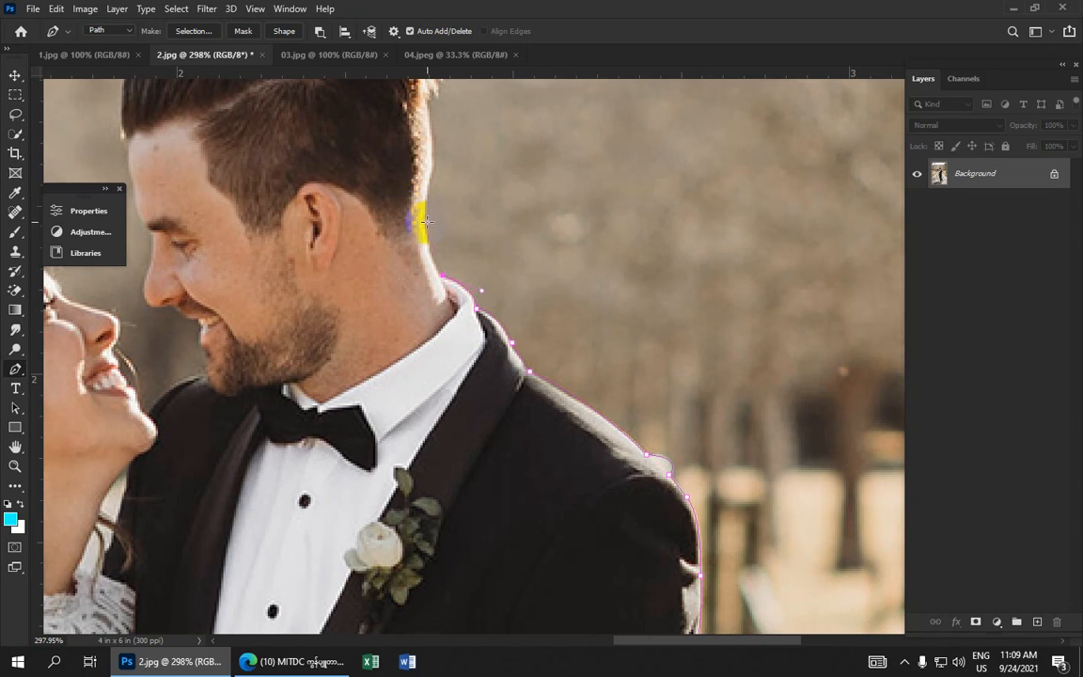
{"action": "left_click", "coordinate": [429, 185]}
{"action": "left_click", "coordinate": [424, 214], "text": "alt"}
{"action": "left_click_drag", "start_coordinate": [423, 215], "coordinate": [462, 395]}
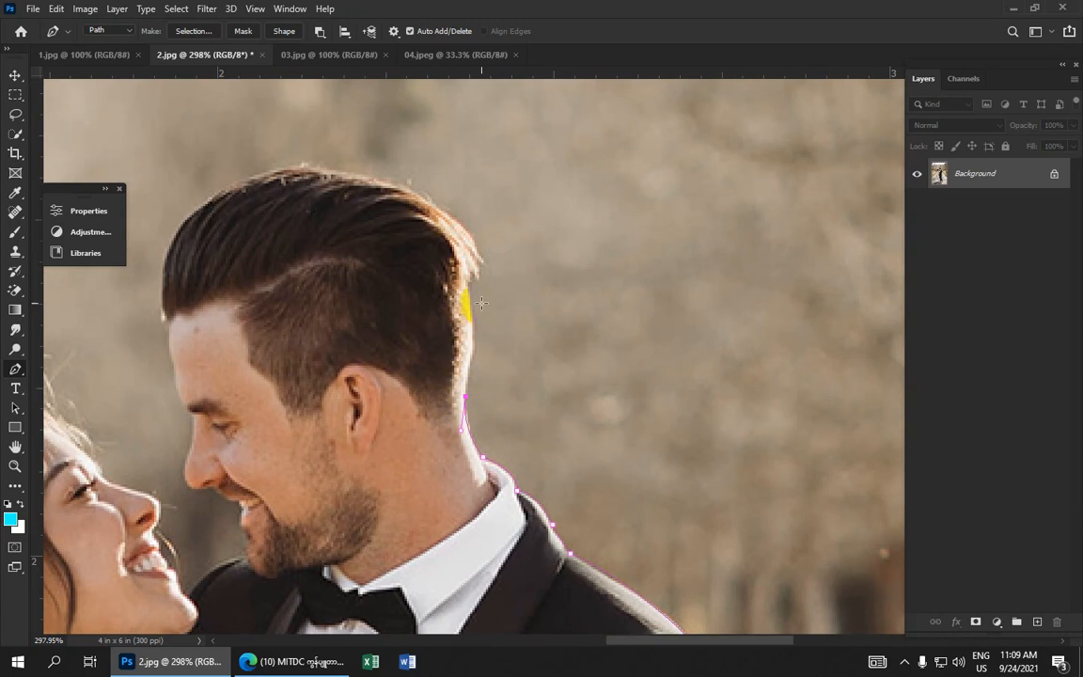
{"action": "left_click", "coordinate": [449, 233]}
{"action": "mouse_move", "coordinate": [449, 232]}
{"action": "left_mouse_down"}
{"action": "mouse_move", "coordinate": [467, 303]}
{"action": "mouse_move", "coordinate": [464, 282]}
{"action": "mouse_move", "coordinate": [481, 285]}
{"action": "mouse_move", "coordinate": [482, 274]}
{"action": "mouse_move", "coordinate": [465, 219]}
{"action": "left_mouse_up"}
{"action": "left_click", "coordinate": [474, 240], "text": "alt"}
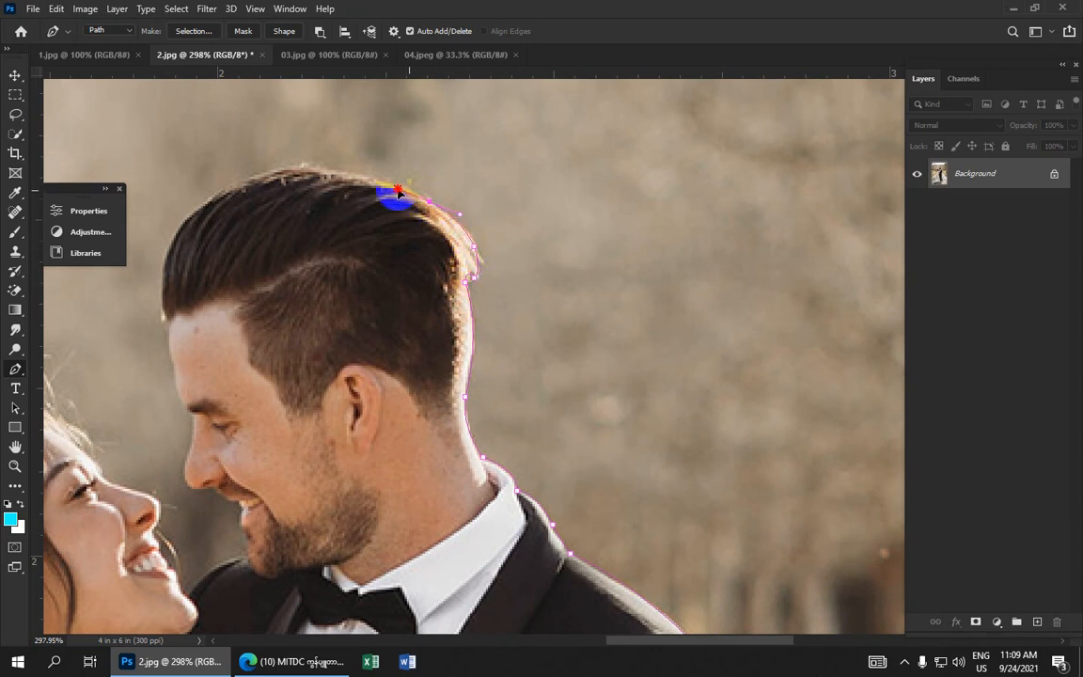
Add curved anchors over the top of the groom's hair to its front edge
{"action": "left_click", "coordinate": [386, 178]}
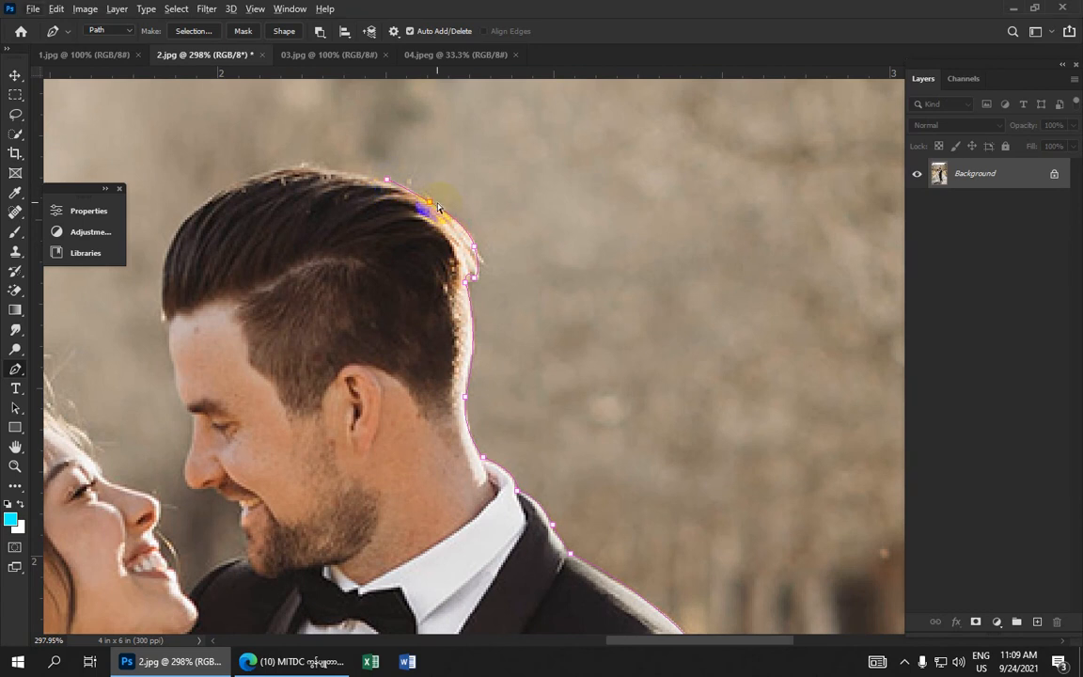
{"action": "left_click", "coordinate": [429, 203], "text": "alt"}
{"action": "left_click", "coordinate": [591, 279]}
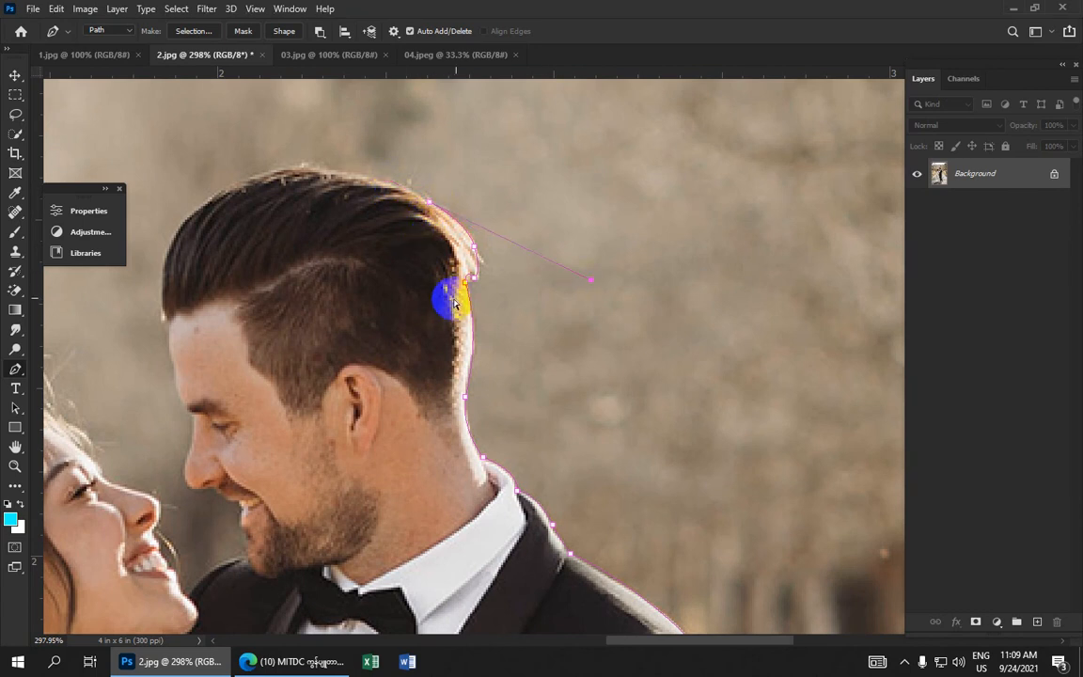
{"action": "left_click_drag", "start_coordinate": [419, 297], "coordinate": [695, 398]}
{"action": "left_click_drag", "start_coordinate": [612, 274], "coordinate": [569, 272]}
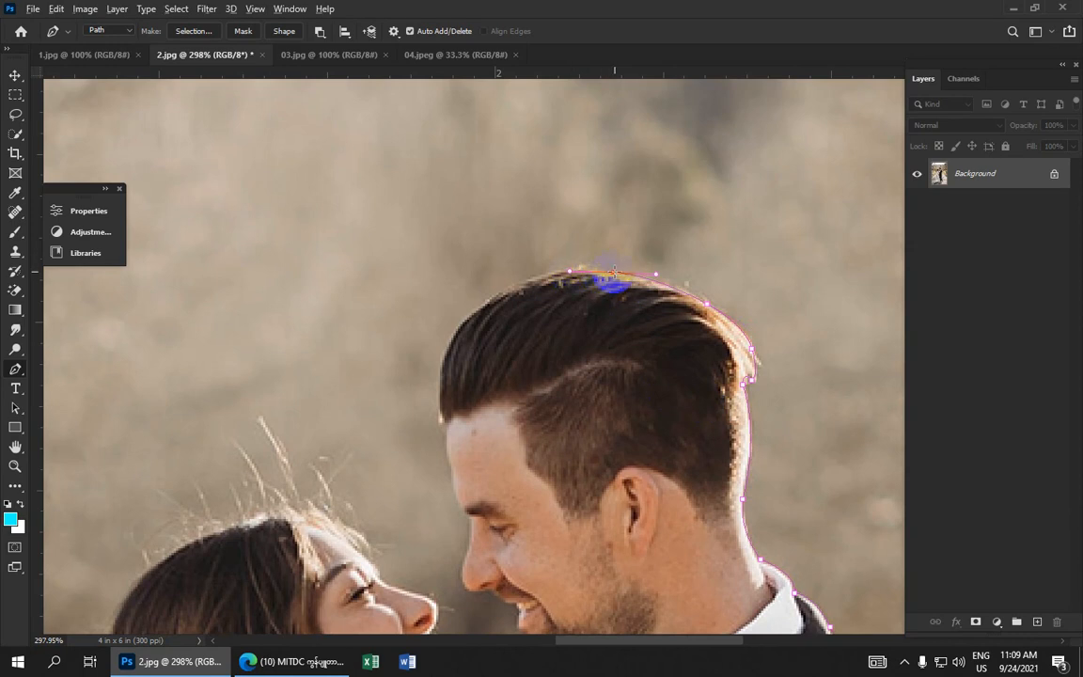
{"action": "left_click_drag", "start_coordinate": [480, 308], "coordinate": [414, 364]}
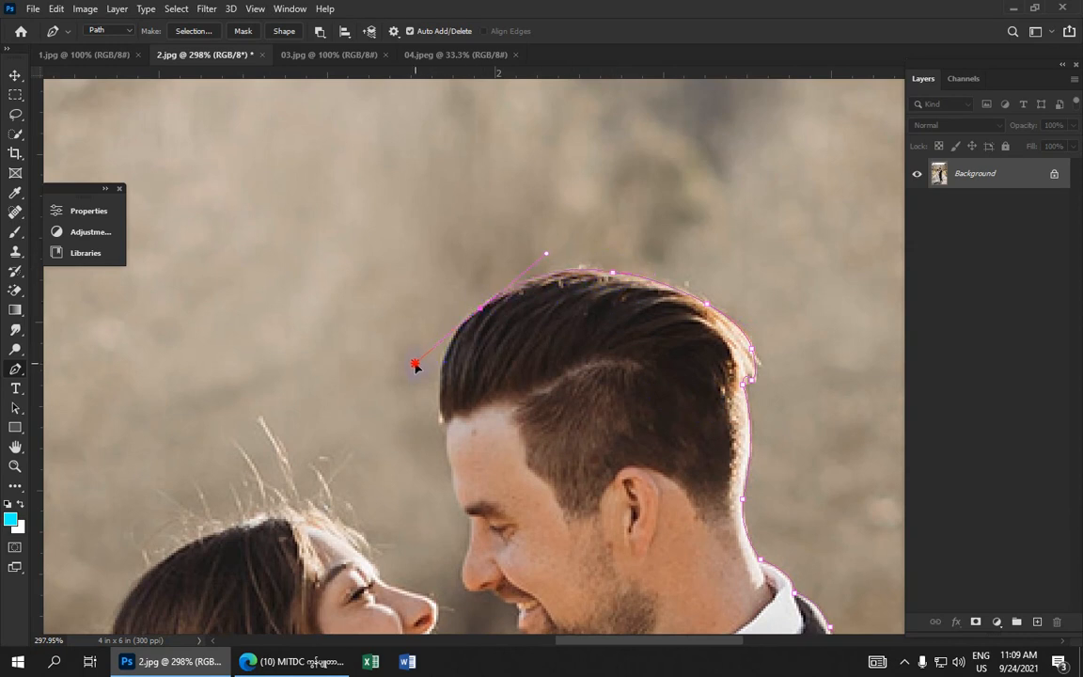
{"action": "left_click", "coordinate": [480, 308], "text": "alt"}
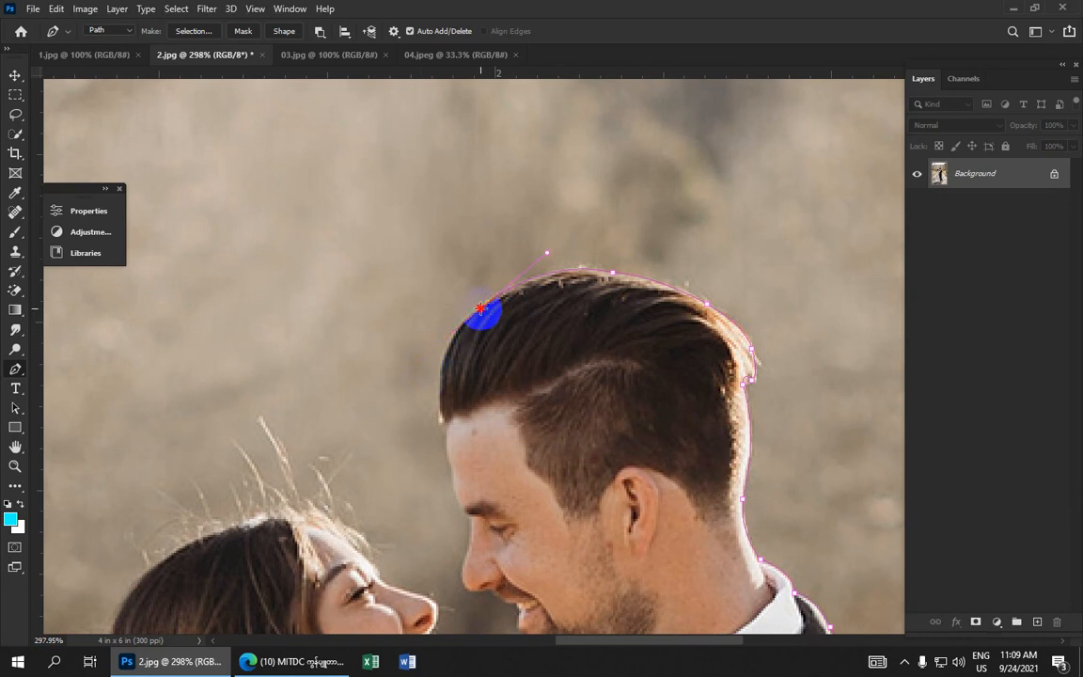
Trace anchors down the groom's forehead and nose to his lips
{"action": "left_click_drag", "start_coordinate": [441, 422], "coordinate": [452, 515]}
{"action": "left_click", "coordinate": [442, 423], "text": "alt"}
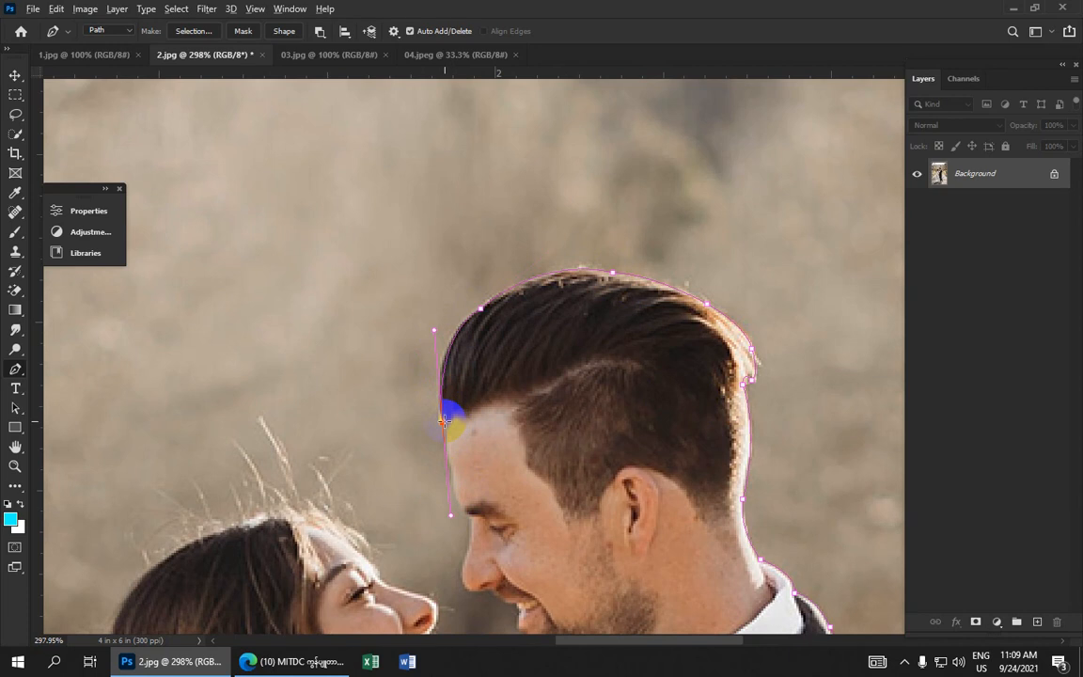
{"action": "left_click_drag", "start_coordinate": [476, 434], "coordinate": [494, 252]}
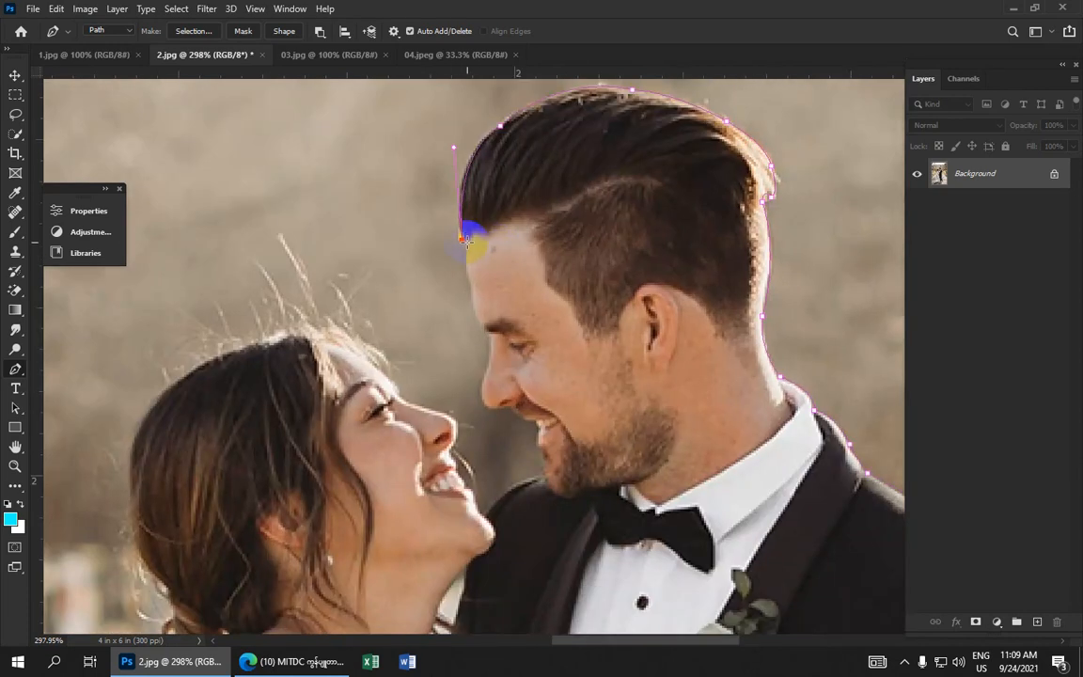
{"action": "left_click", "coordinate": [480, 333]}
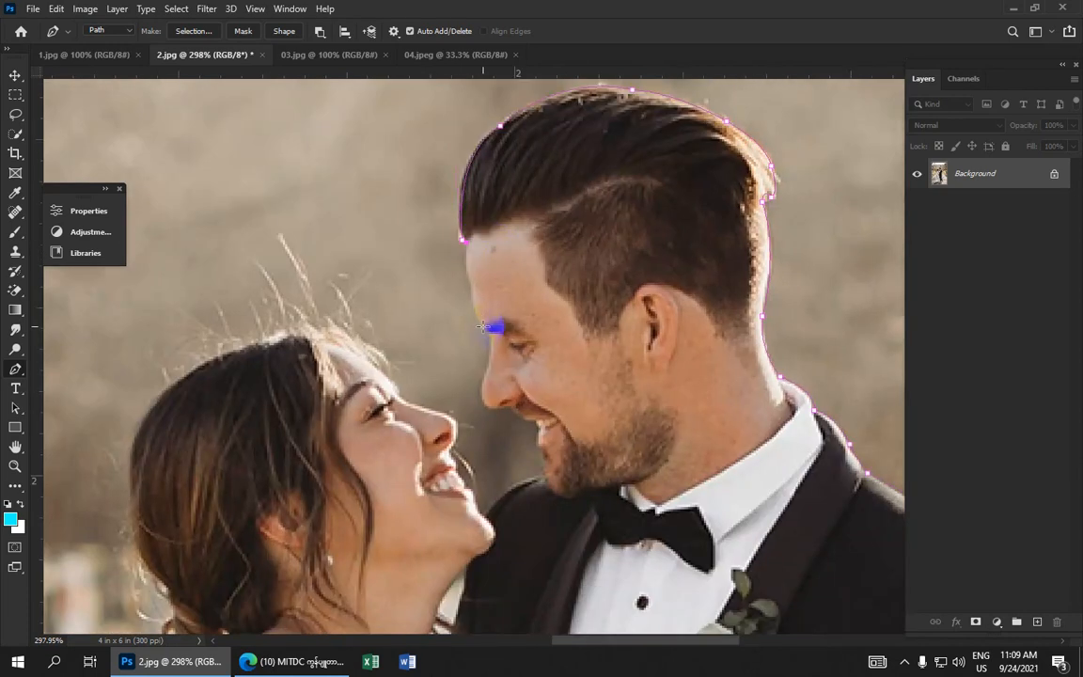
{"action": "left_click_drag", "start_coordinate": [482, 327], "coordinate": [484, 330]}
{"action": "left_click", "coordinate": [483, 374]}
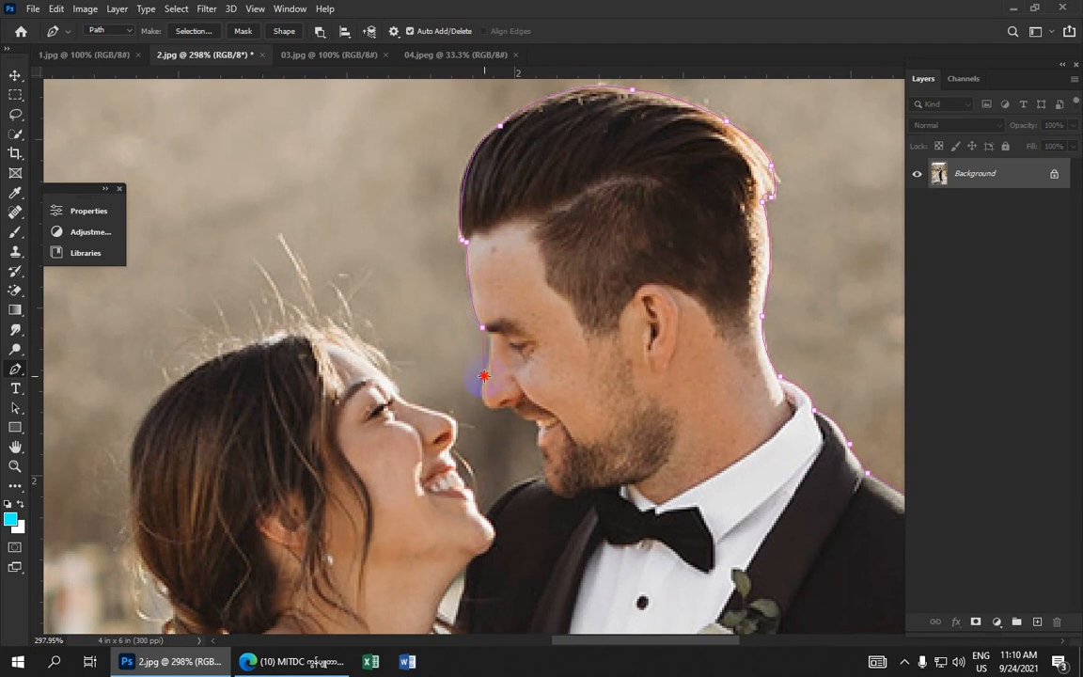
{"action": "left_click", "coordinate": [476, 403]}
{"action": "left_click_drag", "start_coordinate": [474, 421], "coordinate": [521, 268]}
{"action": "left_click", "coordinate": [497, 411], "text": "alt"}
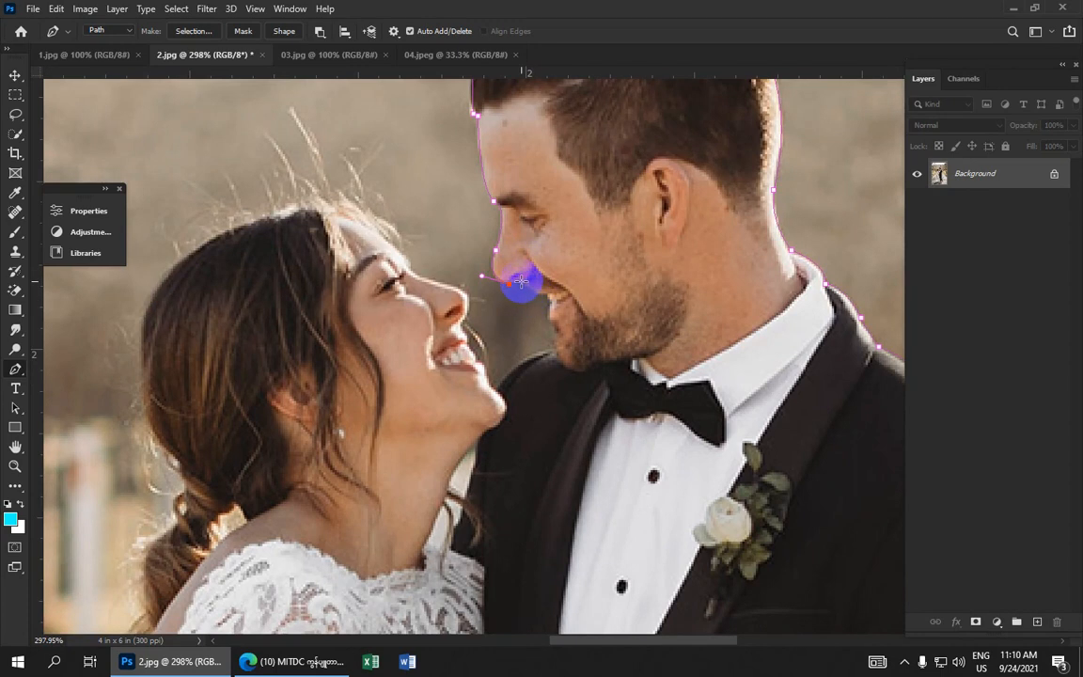
{"action": "left_click_drag", "start_coordinate": [518, 281], "coordinate": [569, 222]}
Add anchors around the groom's mouth and chin
{"action": "scroll", "coordinate": [550, 296], "scroll_direction": "up", "scroll_amount": 4}
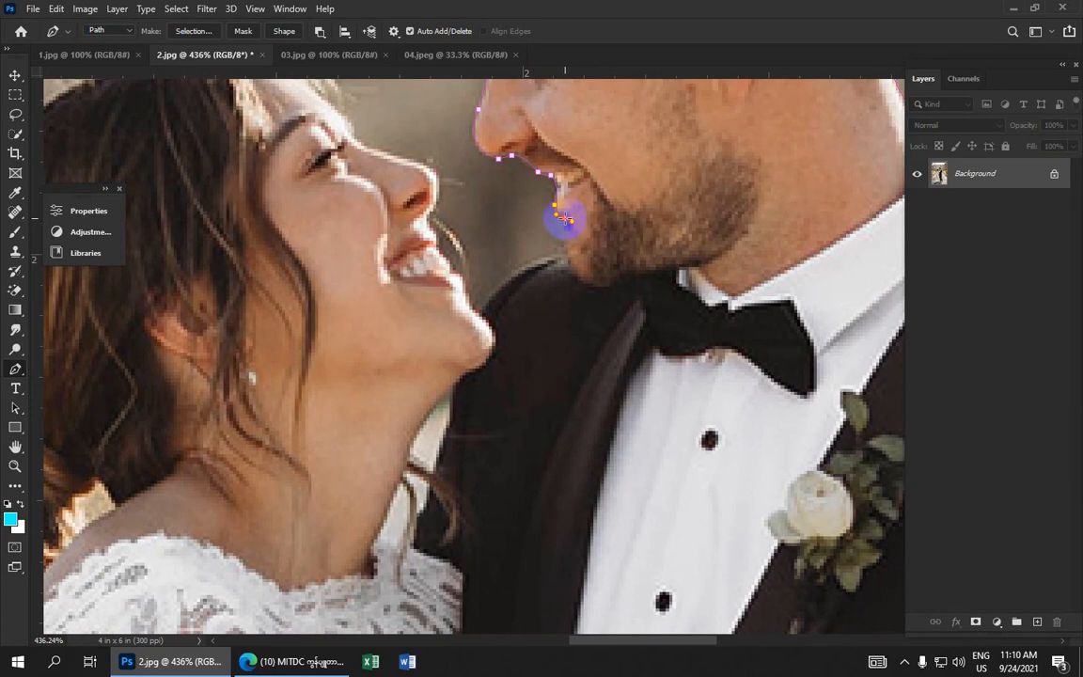
{"action": "left_click", "coordinate": [565, 218], "text": "alt"}
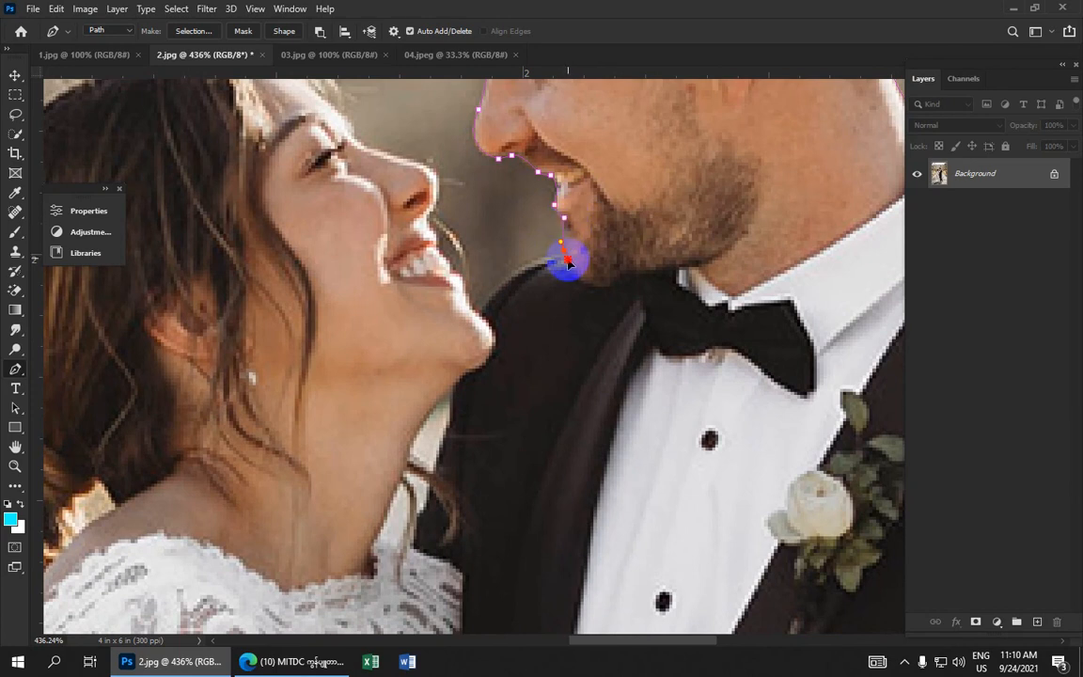
{"action": "left_click_drag", "start_coordinate": [561, 248], "coordinate": [553, 267]}
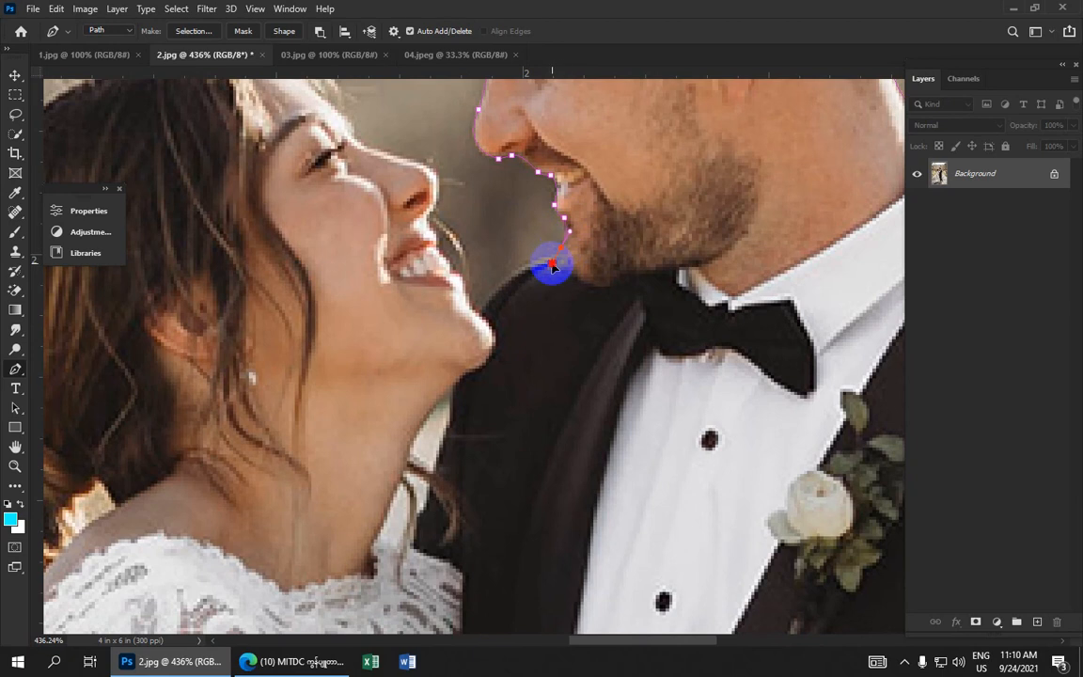
{"action": "left_click", "coordinate": [558, 243], "text": "alt"}
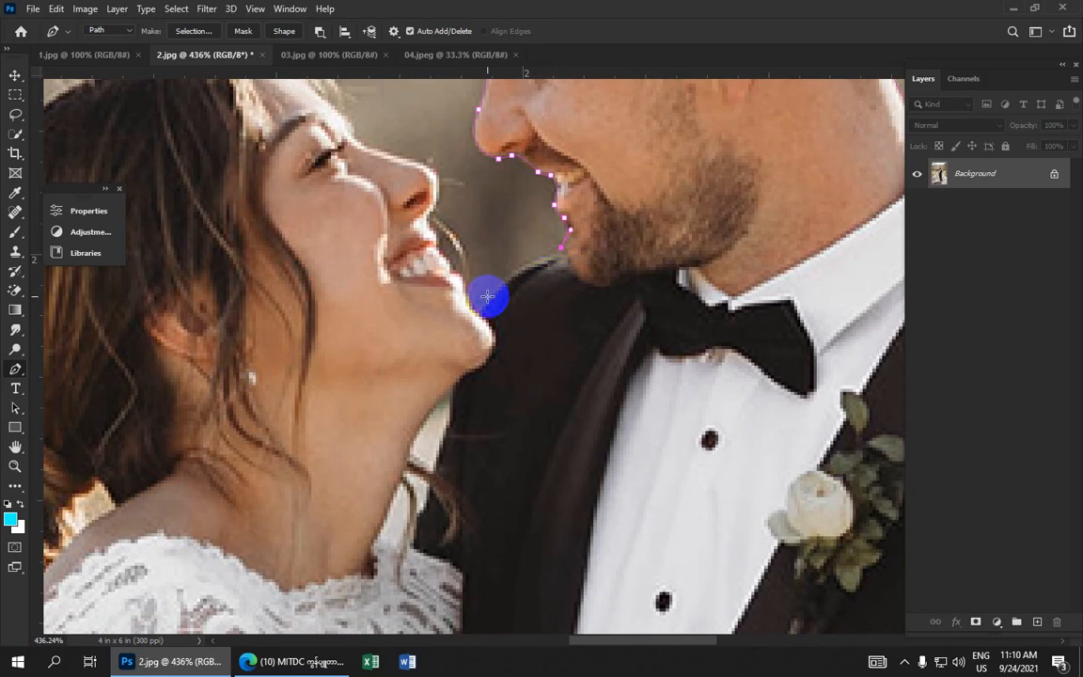
Trace anchors up the bride's chin, lips and nose
{"action": "left_click_drag", "start_coordinate": [482, 303], "coordinate": [440, 239]}
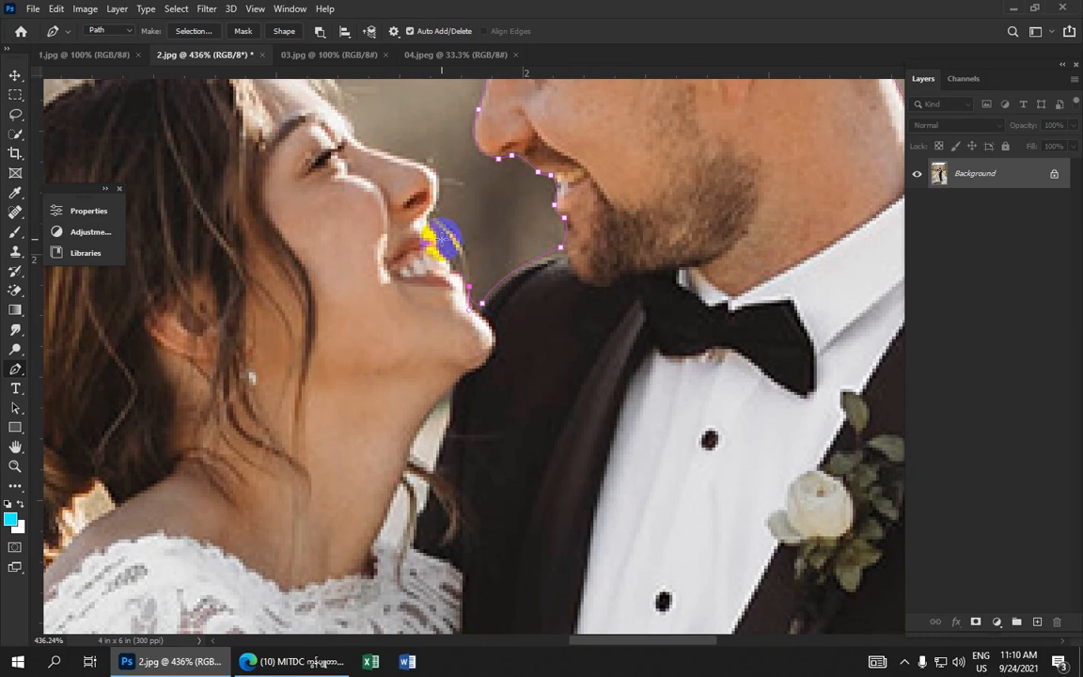
{"action": "scroll", "coordinate": [440, 242], "scroll_direction": "up", "scroll_amount": 2}
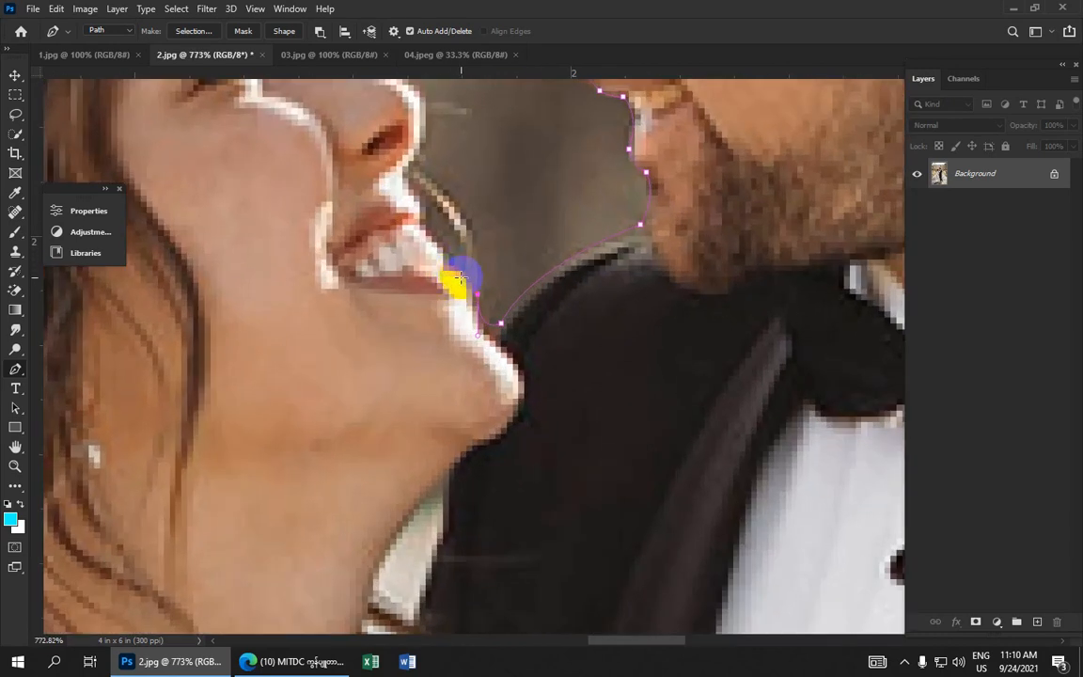
{"action": "mouse_move", "coordinate": [459, 265]}
{"action": "left_mouse_down"}
{"action": "mouse_move", "coordinate": [437, 242]}
{"action": "mouse_move", "coordinate": [430, 205]}
{"action": "mouse_move", "coordinate": [425, 221]}
{"action": "mouse_move", "coordinate": [399, 175]}
{"action": "left_mouse_up"}
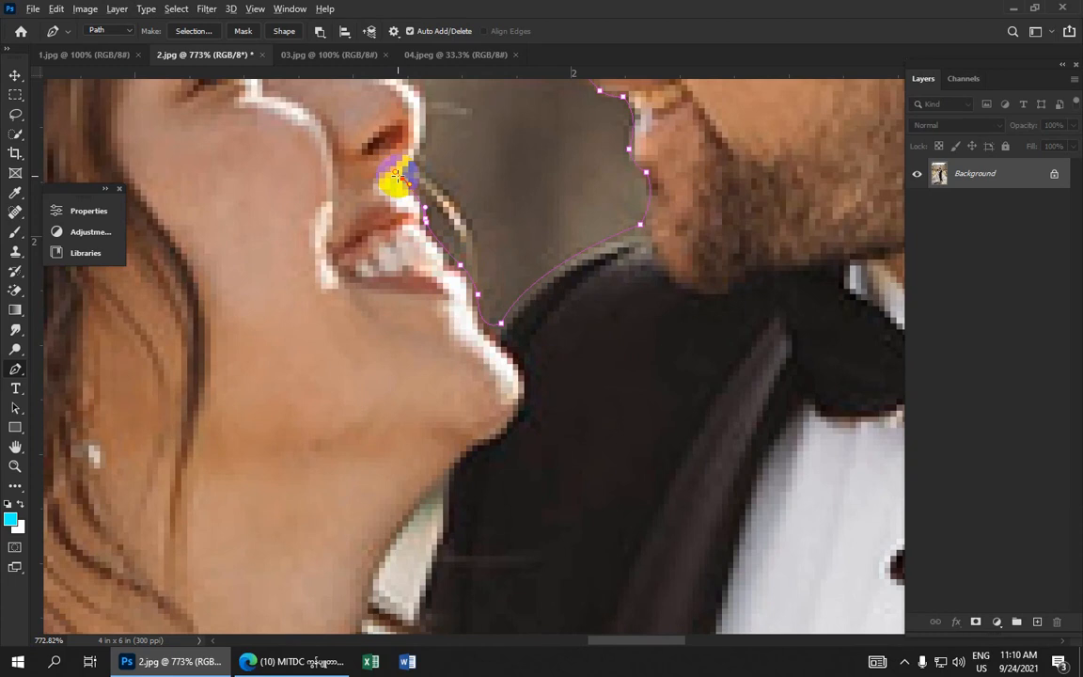
{"action": "left_click", "coordinate": [401, 177]}
{"action": "left_click_drag", "start_coordinate": [426, 131], "coordinate": [424, 119]}
Add curved anchors over the bride's brow and forehead to her hairline
{"action": "scroll", "coordinate": [424, 119], "scroll_direction": "down", "scroll_amount": 8}
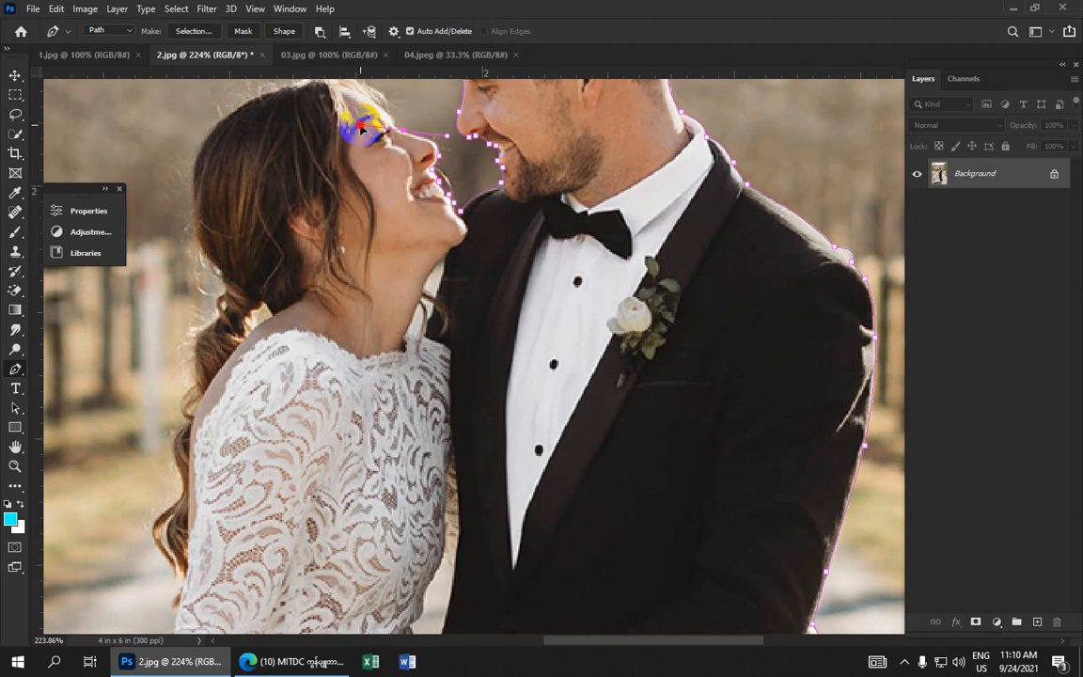
{"action": "scroll", "coordinate": [404, 136], "scroll_direction": "up", "scroll_amount": 4}
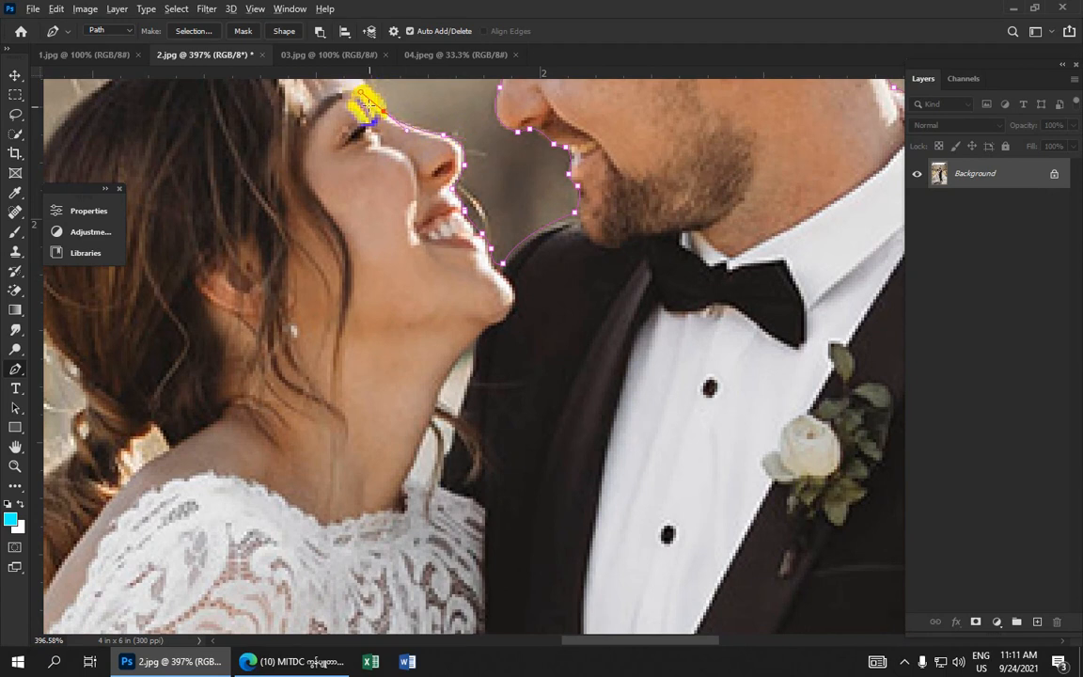
{"action": "left_click_drag", "start_coordinate": [388, 125], "coordinate": [550, 275]}
{"action": "left_click", "coordinate": [519, 218]}
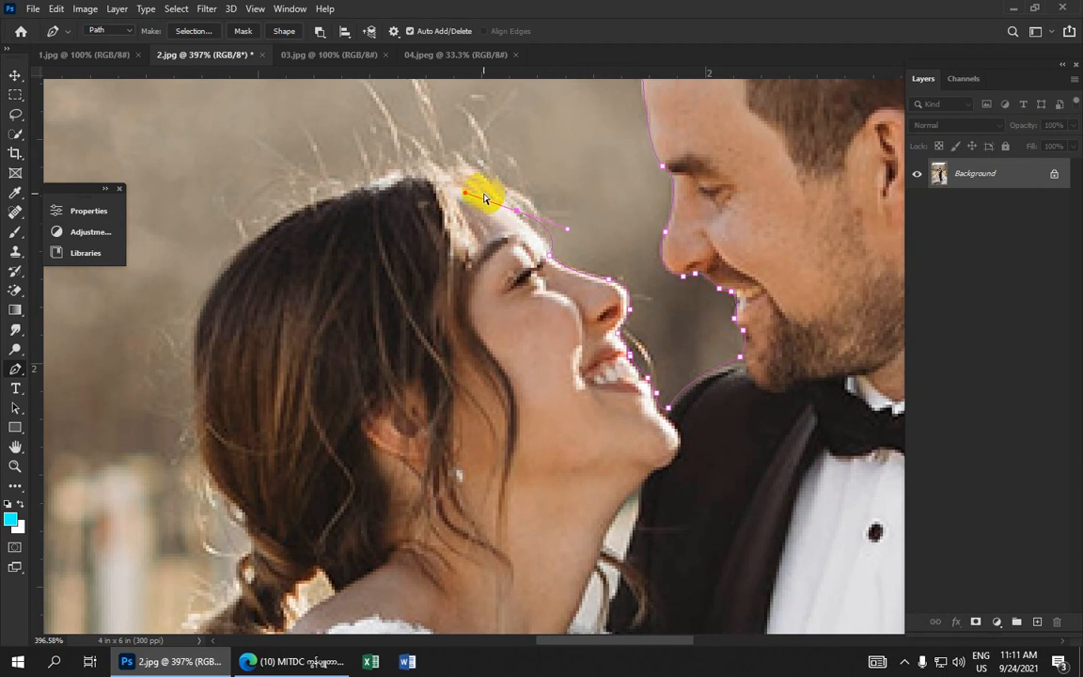
{"action": "left_click_drag", "start_coordinate": [519, 218], "coordinate": [486, 198]}
Trace anchors down the back of the bride's hair, undoing and redrawing the misplaced shoulder anchor
{"action": "scroll", "coordinate": [493, 205], "scroll_direction": "down", "scroll_amount": 5}
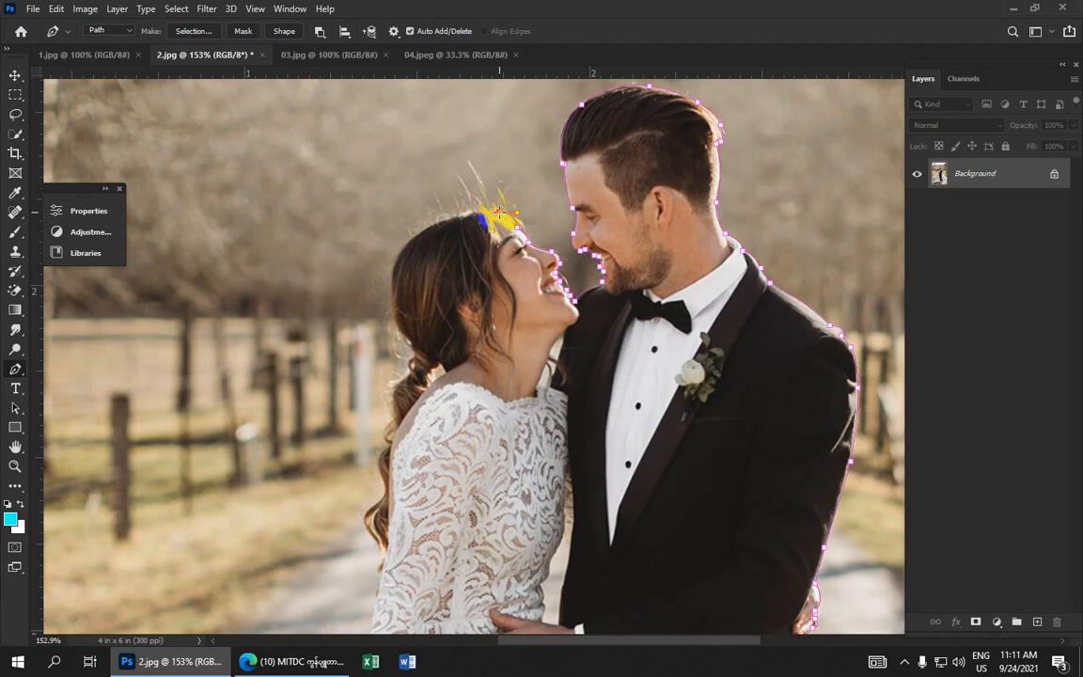
{"action": "mouse_move", "coordinate": [404, 244]}
{"action": "left_mouse_down"}
{"action": "mouse_move", "coordinate": [342, 292]}
{"action": "mouse_move", "coordinate": [407, 342]}
{"action": "mouse_move", "coordinate": [412, 366]}
{"action": "mouse_move", "coordinate": [407, 328]}
{"action": "mouse_move", "coordinate": [394, 326]}
{"action": "mouse_move", "coordinate": [446, 302]}
{"action": "mouse_move", "coordinate": [452, 220]}
{"action": "mouse_move", "coordinate": [431, 253]}
{"action": "mouse_move", "coordinate": [433, 237]}
{"action": "mouse_move", "coordinate": [467, 220]}
{"action": "mouse_move", "coordinate": [448, 261]}
{"action": "mouse_move", "coordinate": [527, 176]}
{"action": "mouse_move", "coordinate": [516, 172]}
{"action": "mouse_move", "coordinate": [527, 187]}
{"action": "mouse_move", "coordinate": [505, 219]}
{"action": "mouse_move", "coordinate": [537, 270]}
{"action": "mouse_move", "coordinate": [513, 266]}
{"action": "left_mouse_up"}
{"action": "left_click", "coordinate": [395, 326], "text": "alt"}
{"action": "left_click", "coordinate": [514, 231], "text": "alt"}
{"action": "left_click", "coordinate": [504, 255]}
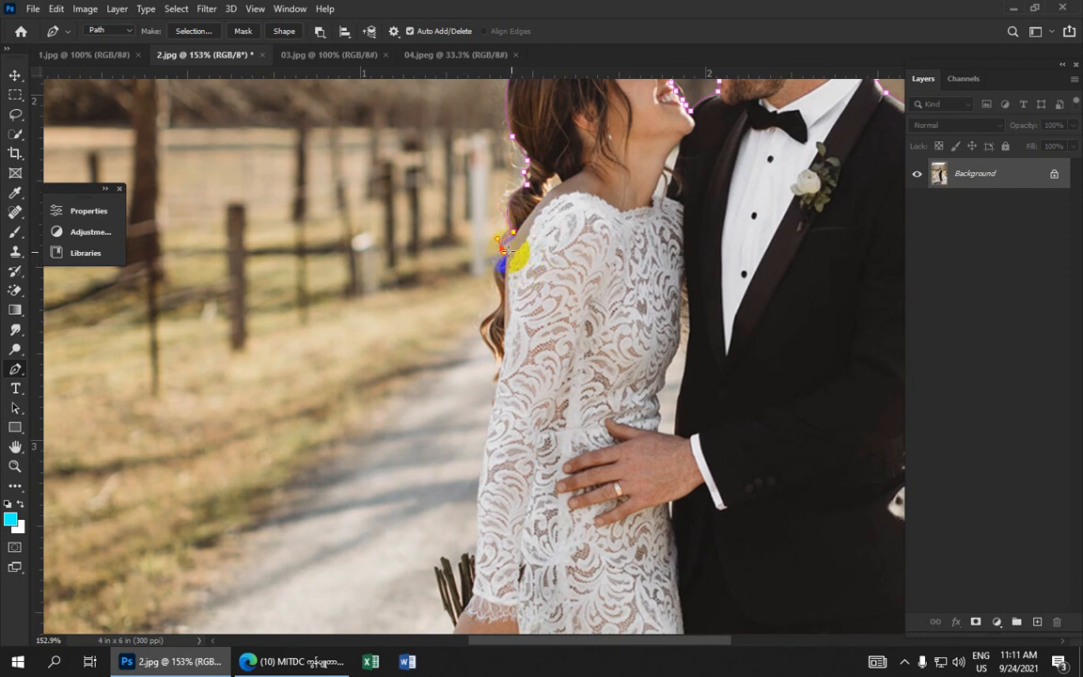
{"action": "key", "text": "ctrl+z"}
{"action": "left_click", "coordinate": [503, 254], "text": "alt"}
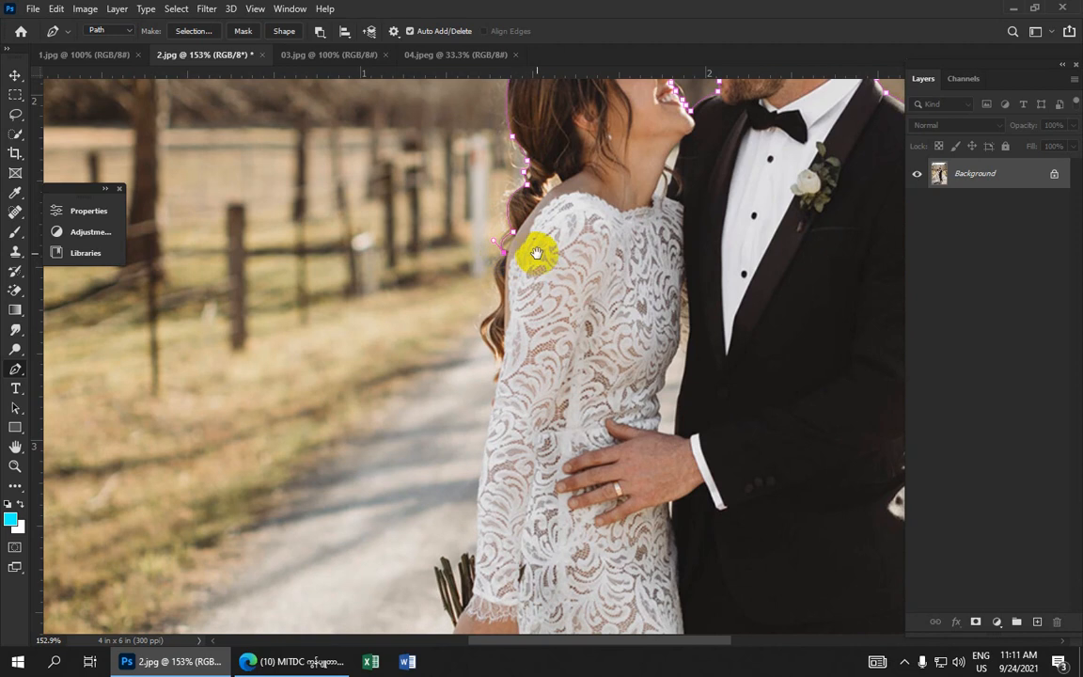
Trace anchors down the bride's shoulder and along the back of her sleeve with the Pen tool
{"action": "left_click_drag", "start_coordinate": [536, 252], "coordinate": [590, 150]}
{"action": "left_click_drag", "start_coordinate": [554, 195], "coordinate": [567, 232]}
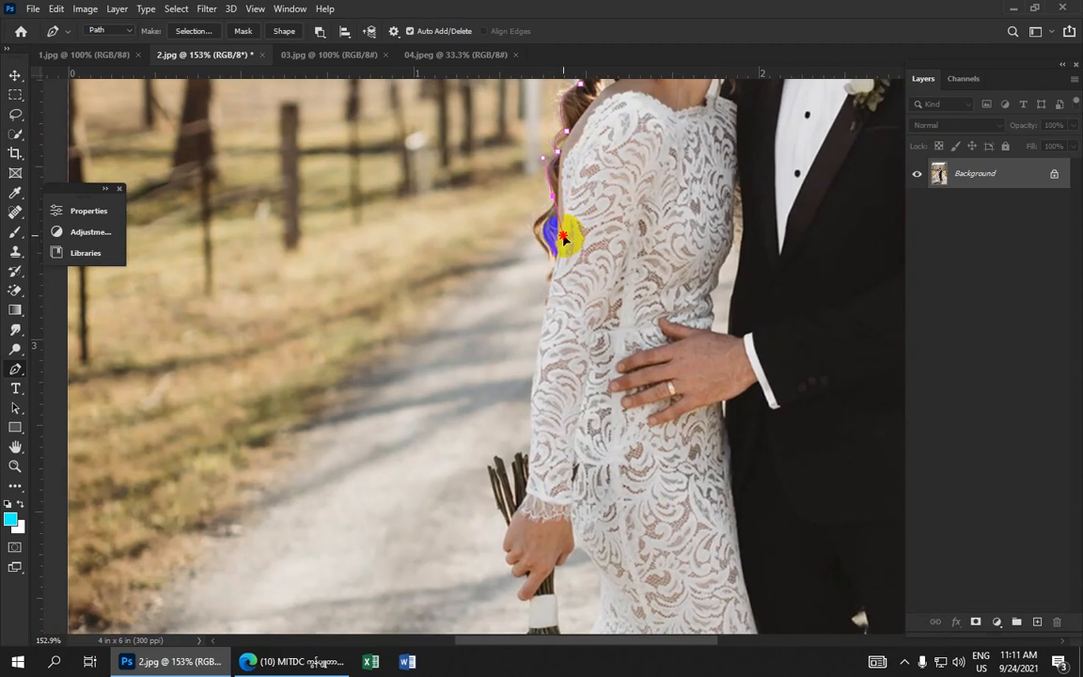
{"action": "left_click", "coordinate": [552, 197], "text": "alt"}
{"action": "left_click_drag", "start_coordinate": [566, 233], "coordinate": [564, 180]}
{"action": "left_click", "coordinate": [534, 223], "text": "alt"}
{"action": "left_click", "coordinate": [546, 253], "text": "alt"}
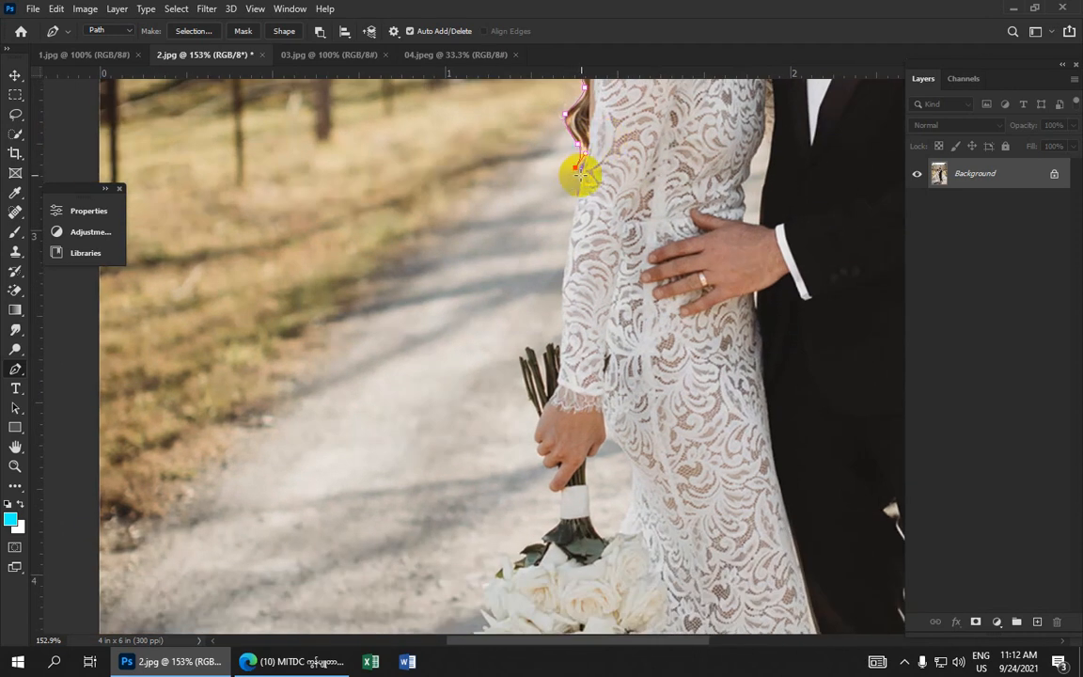
{"action": "left_click", "coordinate": [583, 173]}
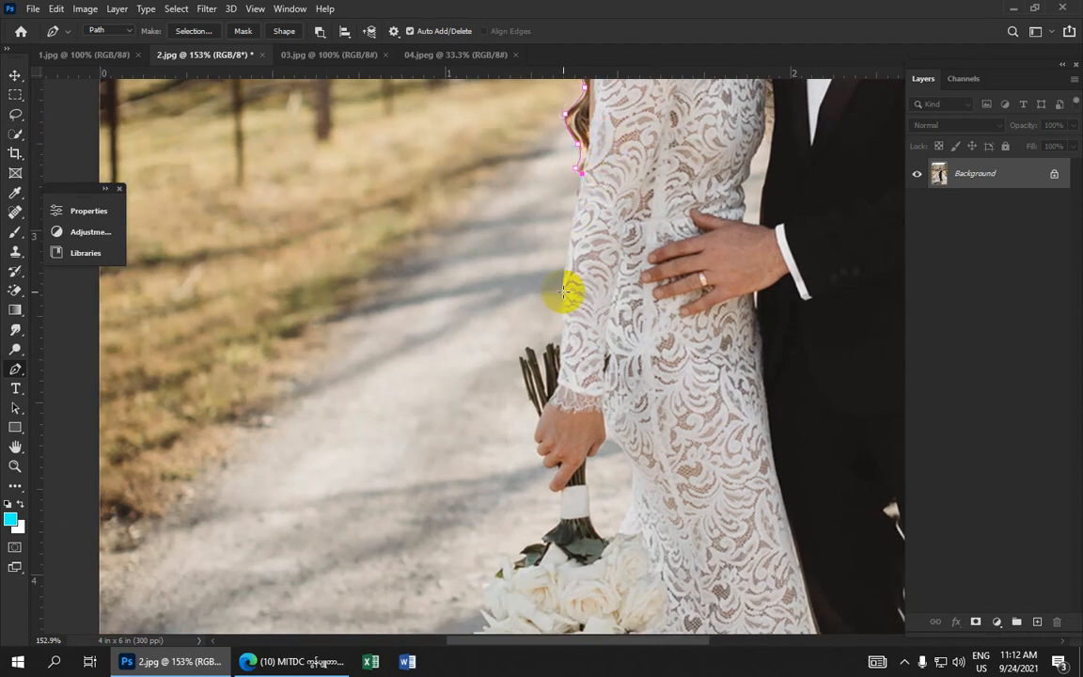
Trace anchors around the tips of the bouquet stems above the bride's hand
{"action": "left_click_drag", "start_coordinate": [563, 289], "coordinate": [564, 291]}
{"action": "scroll", "coordinate": [569, 273], "scroll_direction": "down", "scroll_amount": 4}
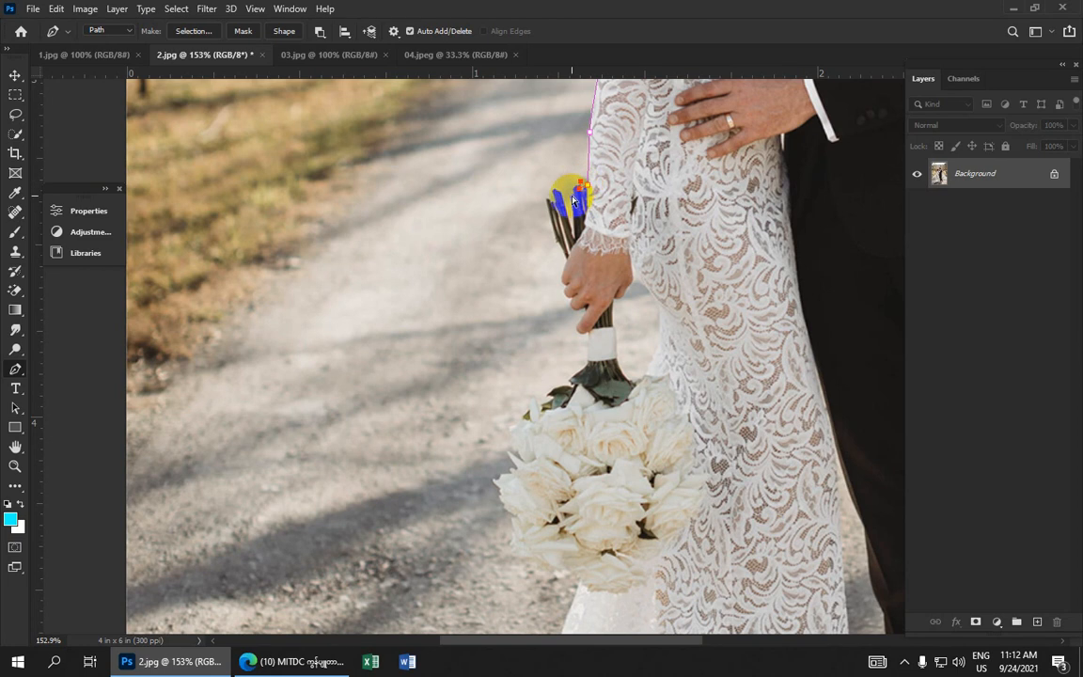
{"action": "scroll", "coordinate": [581, 184], "scroll_direction": "up", "scroll_amount": 3}
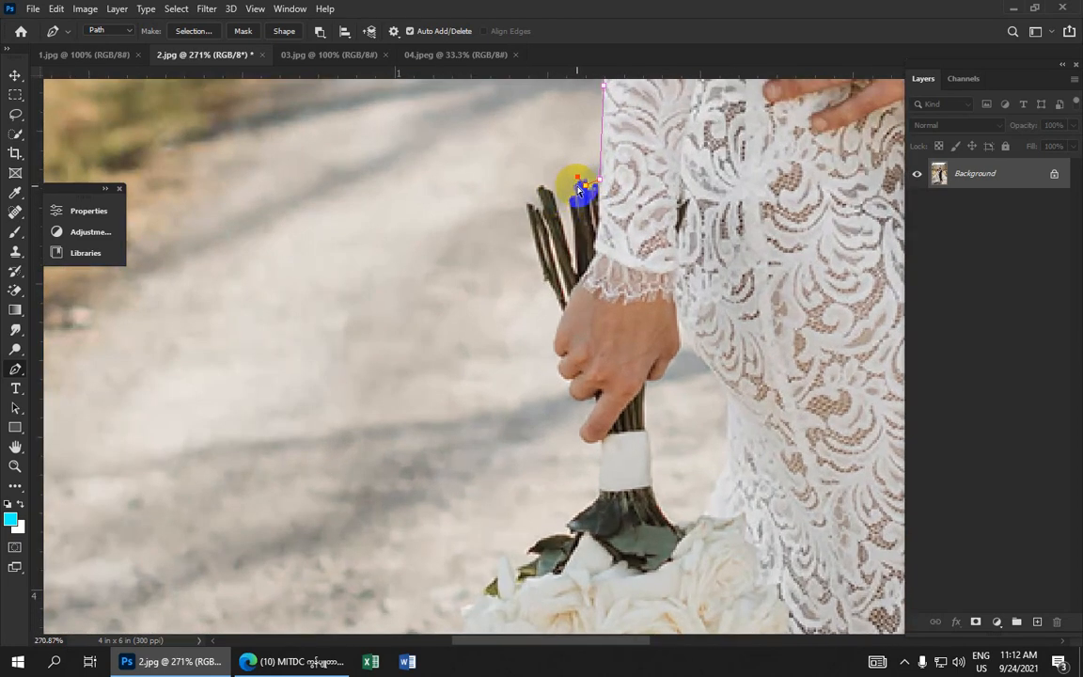
{"action": "left_click_drag", "start_coordinate": [575, 191], "coordinate": [574, 214]}
{"action": "left_click", "coordinate": [574, 192], "text": "alt"}
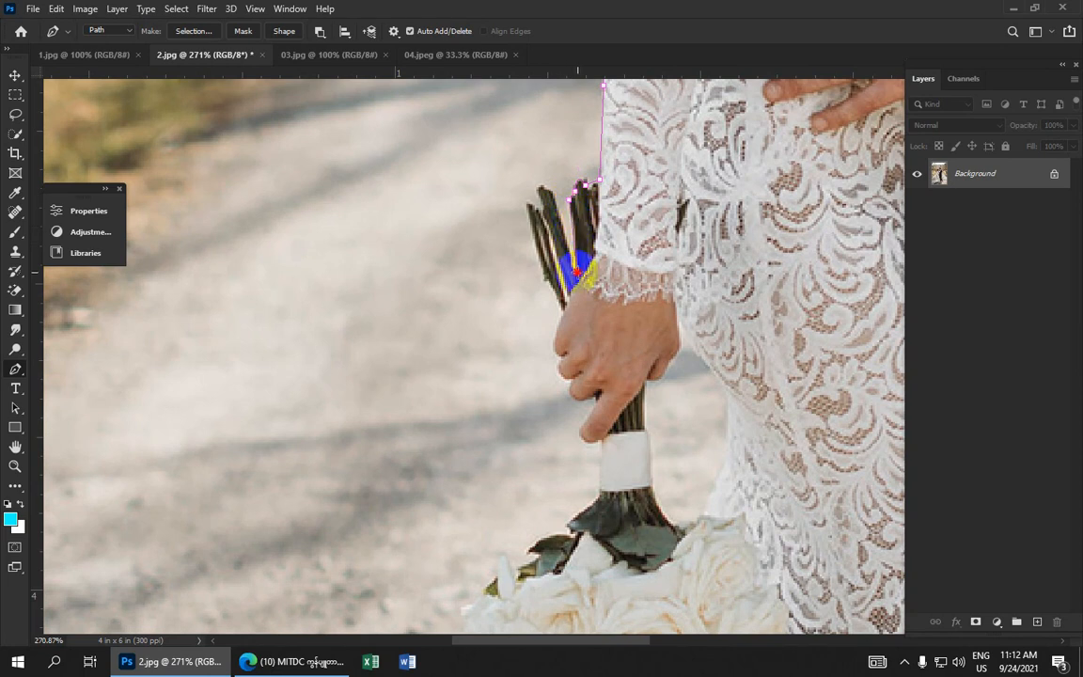
{"action": "left_click", "coordinate": [576, 272]}
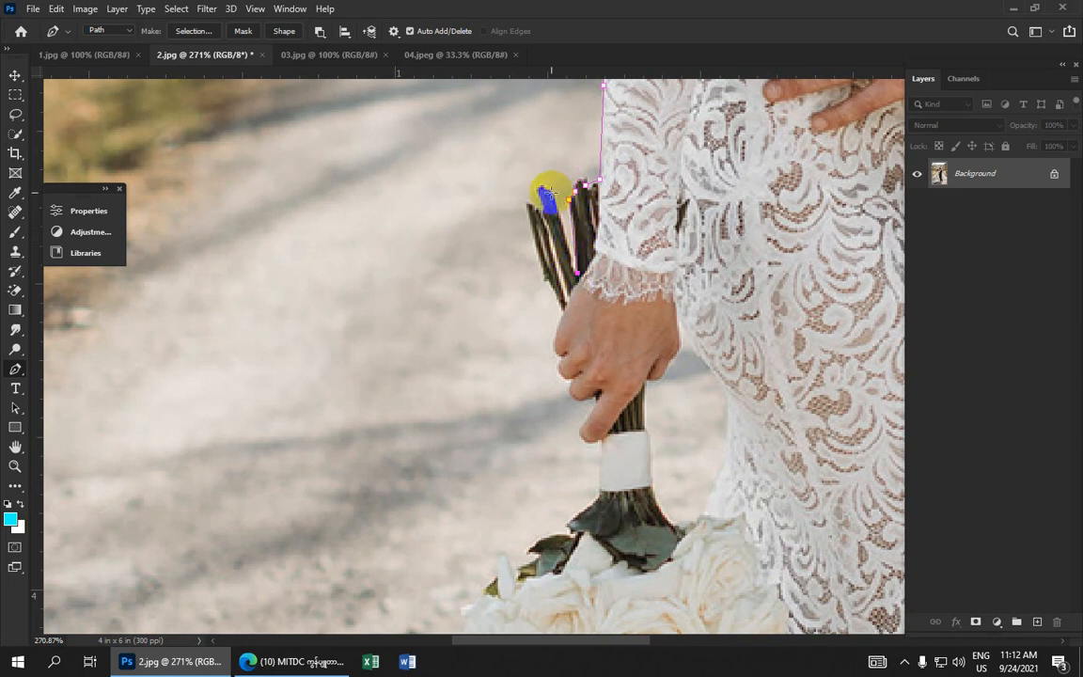
{"action": "left_click", "coordinate": [551, 192]}
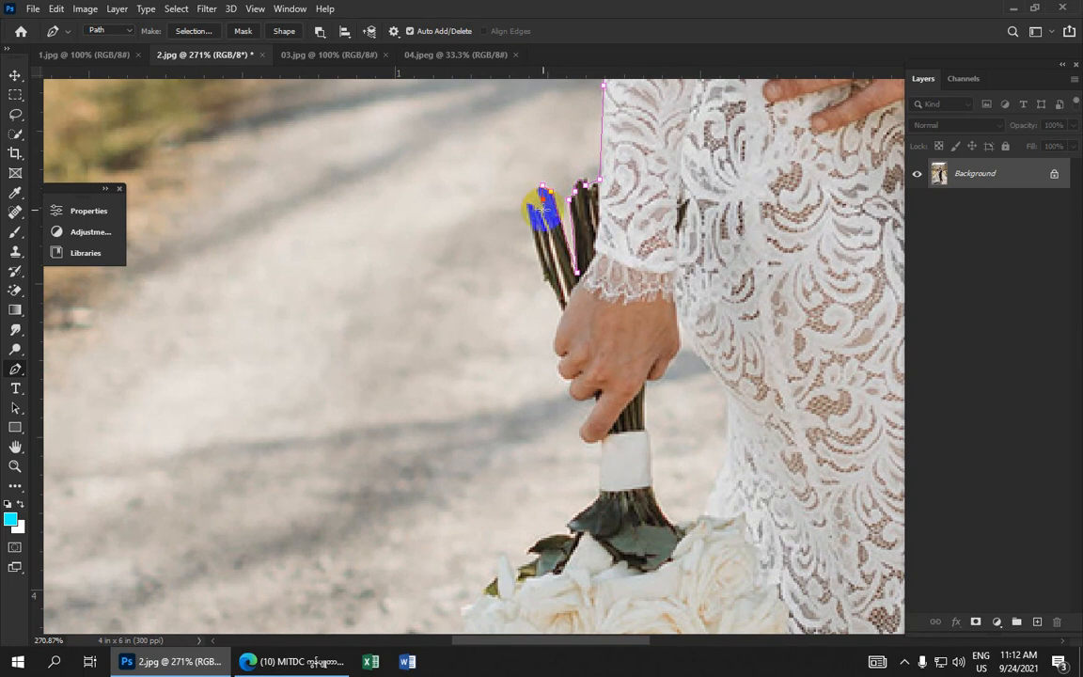
{"action": "left_click", "coordinate": [548, 224]}
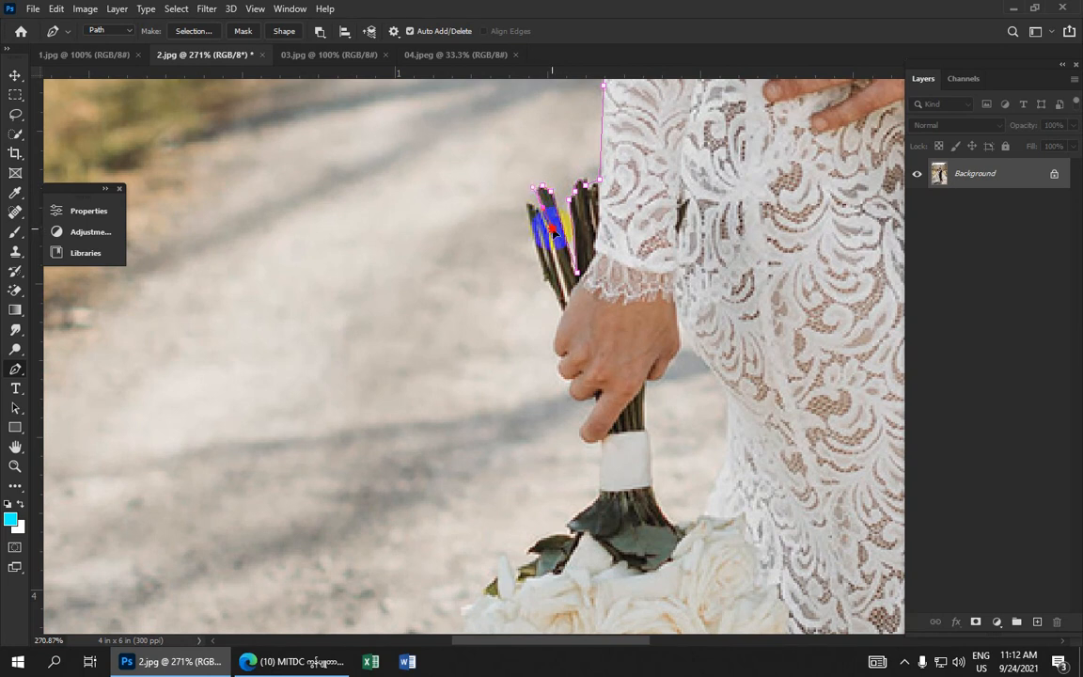
Trace the outermost stem down to the bride's hand with a curved anchor
{"action": "left_click", "coordinate": [543, 208], "text": "alt"}
{"action": "left_click_drag", "start_coordinate": [533, 203], "coordinate": [527, 189]}
{"action": "left_click", "coordinate": [532, 202], "text": "alt"}
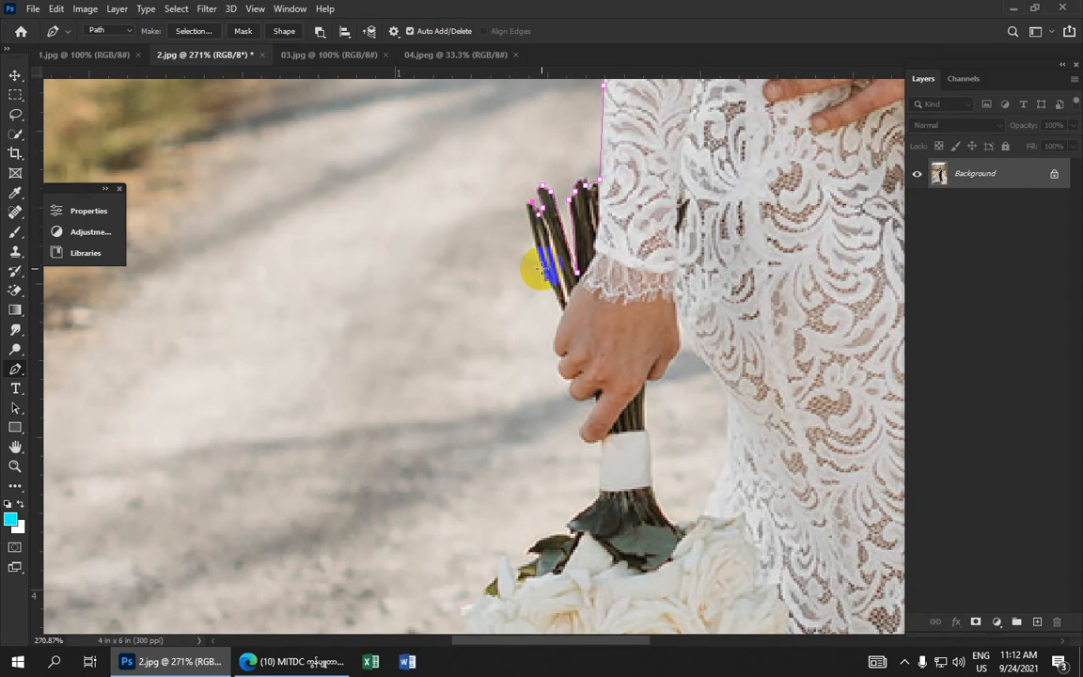
{"action": "left_click_drag", "start_coordinate": [541, 267], "coordinate": [565, 350]}
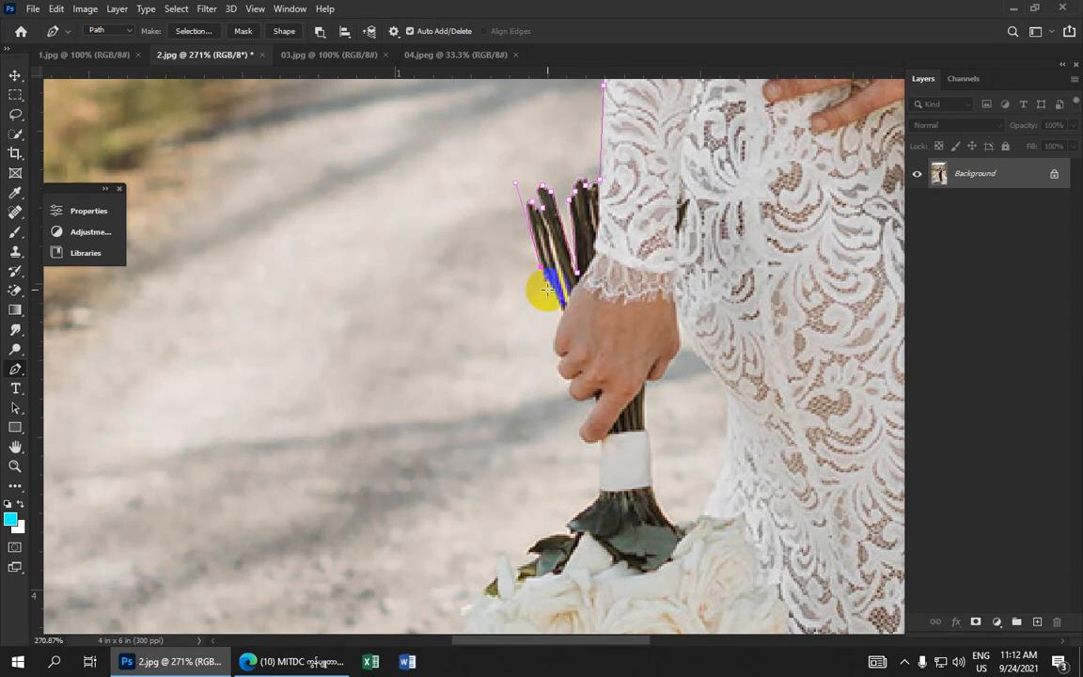
{"action": "mouse_move", "coordinate": [562, 313]}
{"action": "left_mouse_down"}
{"action": "mouse_move", "coordinate": [566, 320]}
{"action": "mouse_move", "coordinate": [560, 311]}
{"action": "left_mouse_up"}
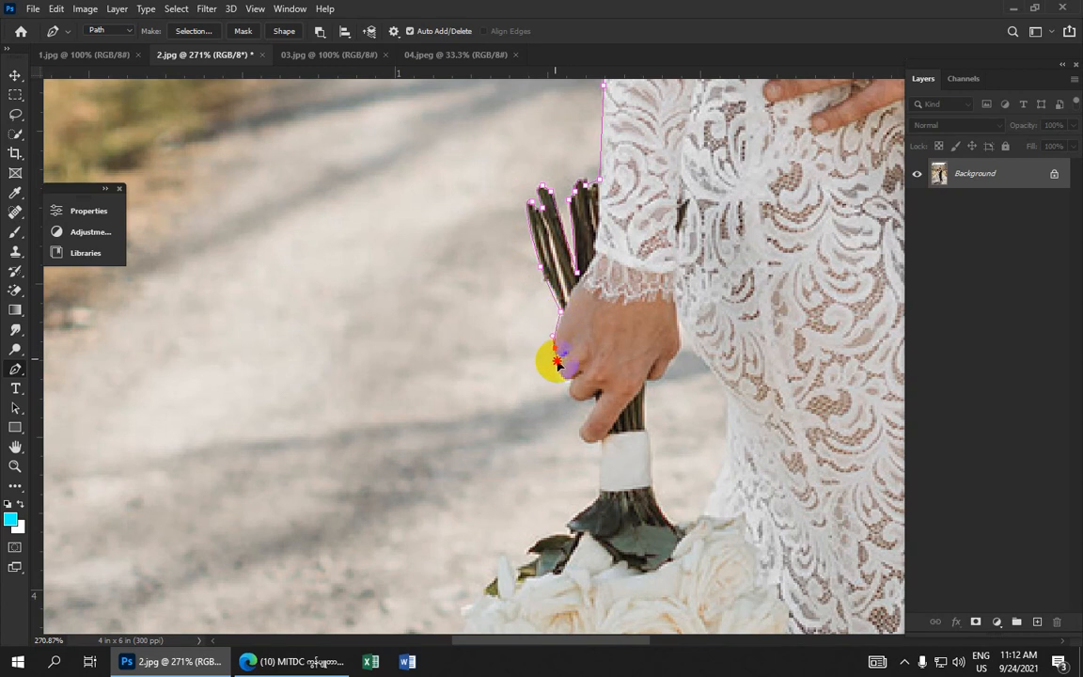
Add curved anchors around the bride's fingers down to the bouquet's ribbon wrap
{"action": "left_click_drag", "start_coordinate": [549, 351], "coordinate": [567, 235]}
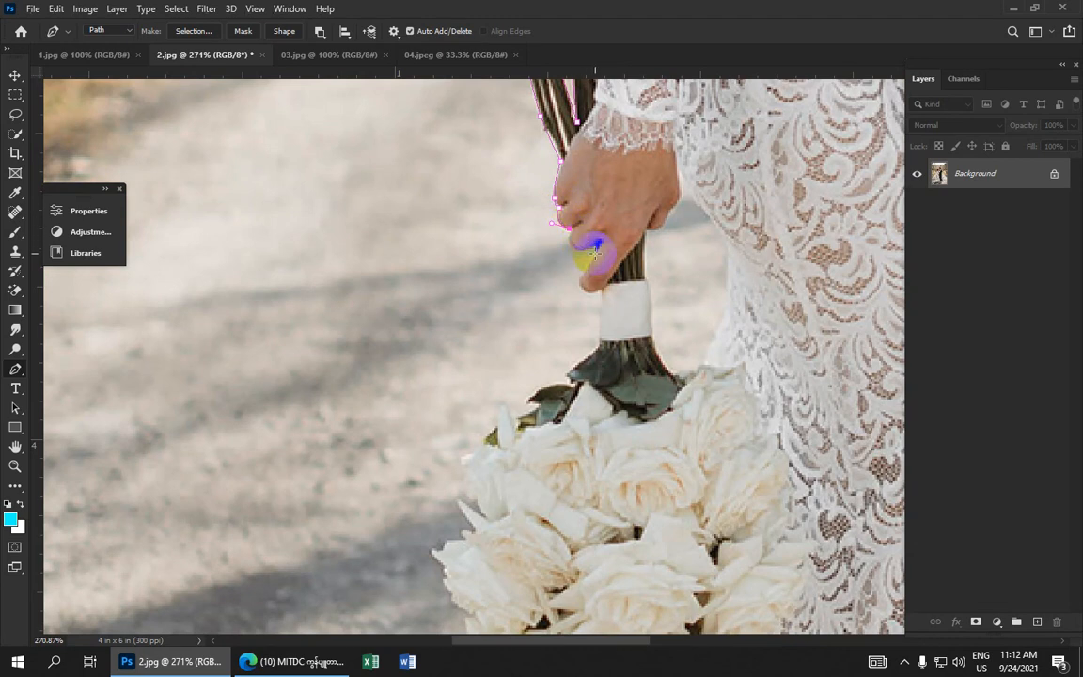
{"action": "left_click_drag", "start_coordinate": [595, 246], "coordinate": [629, 228]}
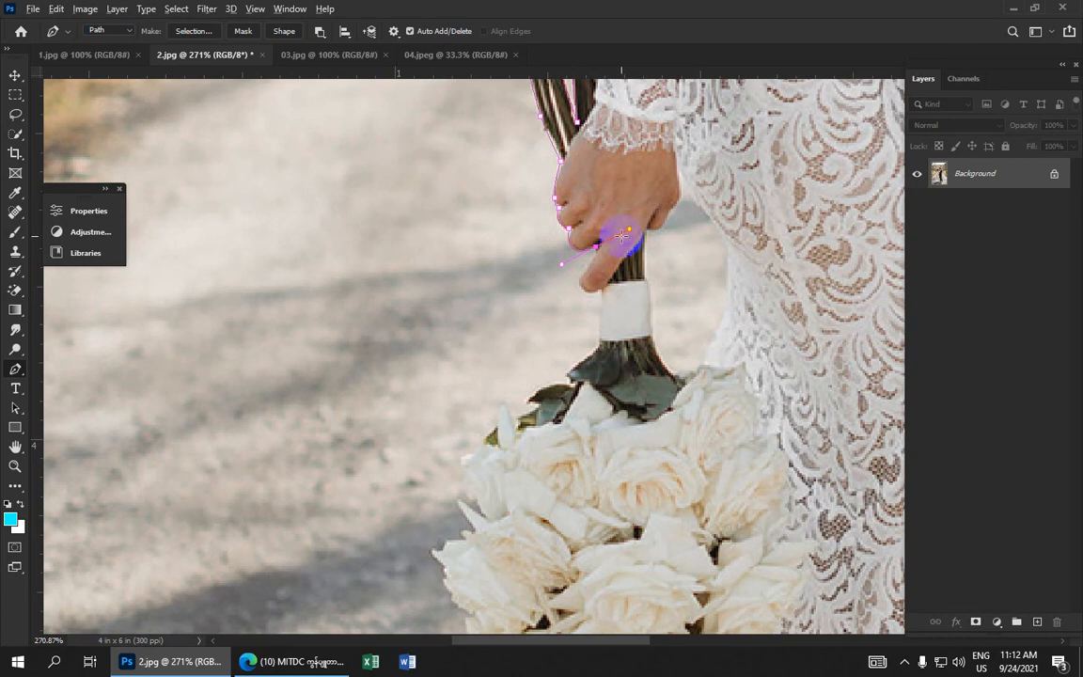
{"action": "left_click", "coordinate": [577, 281]}
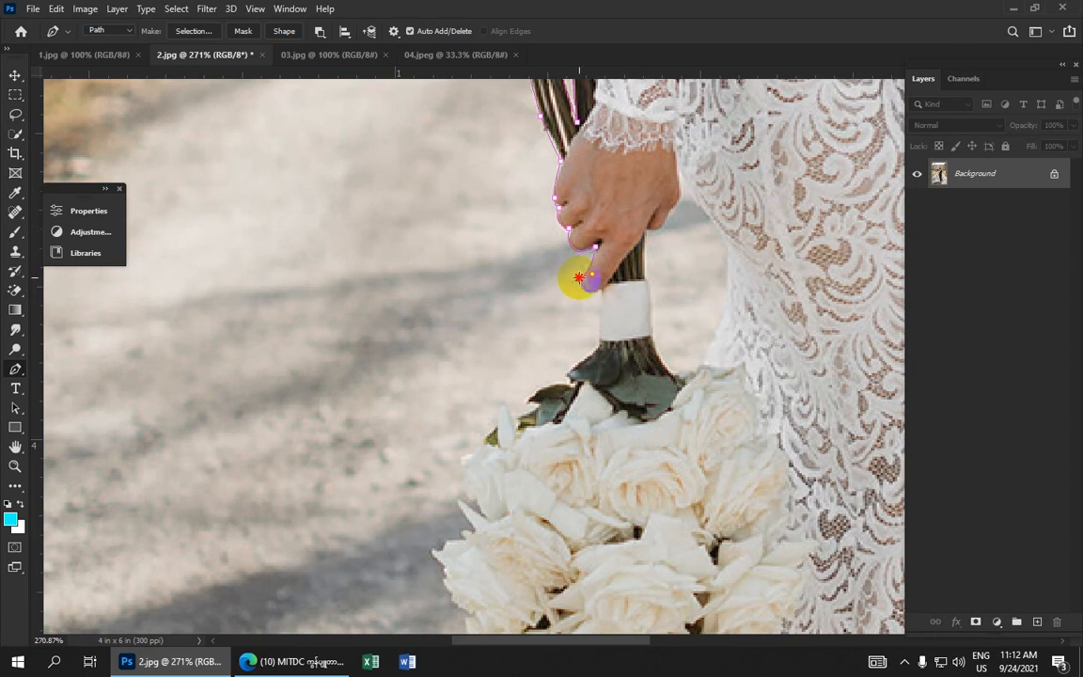
{"action": "left_click_drag", "start_coordinate": [601, 292], "coordinate": [554, 242]}
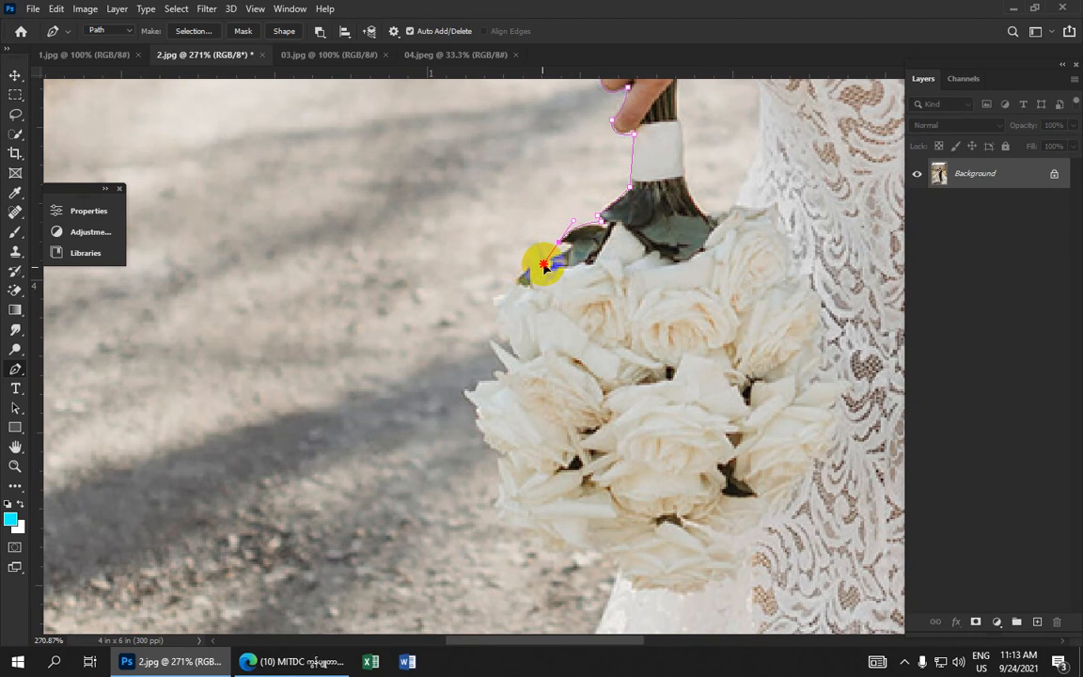
Add anchors along the bouquet's leaves, undoing the last misplaced anchor
{"action": "left_click", "coordinate": [560, 241]}
{"action": "left_click", "coordinate": [560, 244], "text": "alt"}
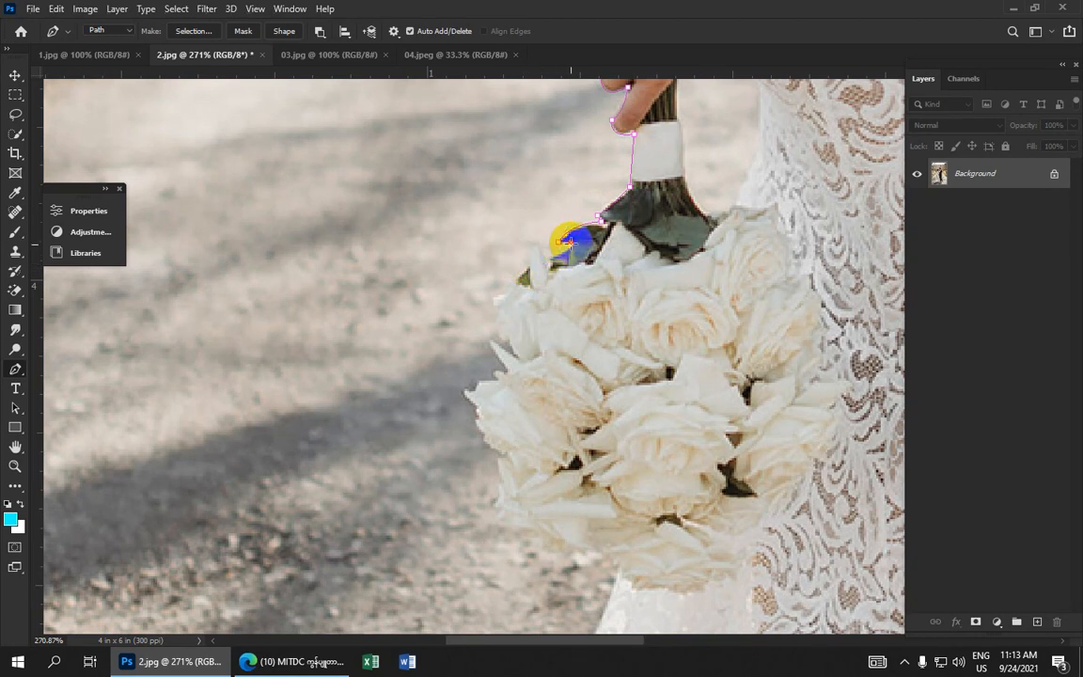
{"action": "left_click", "coordinate": [567, 249]}
{"action": "left_click", "coordinate": [548, 257]}
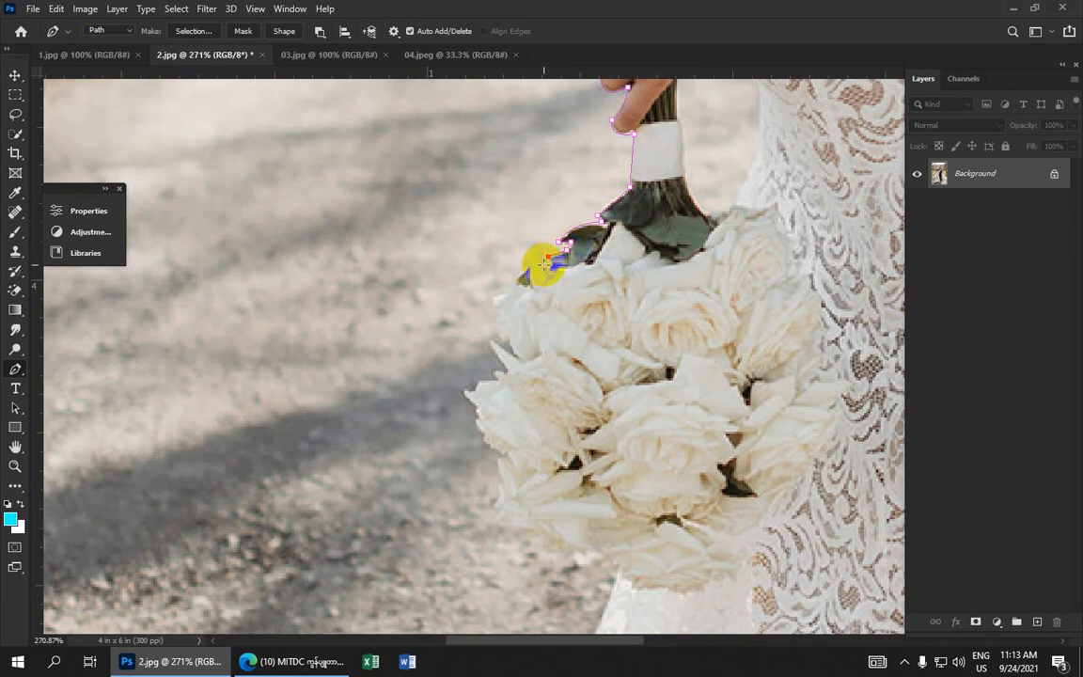
{"action": "left_click_drag", "start_coordinate": [504, 336], "coordinate": [495, 403]}
{"action": "key", "text": "ctrl+z"}
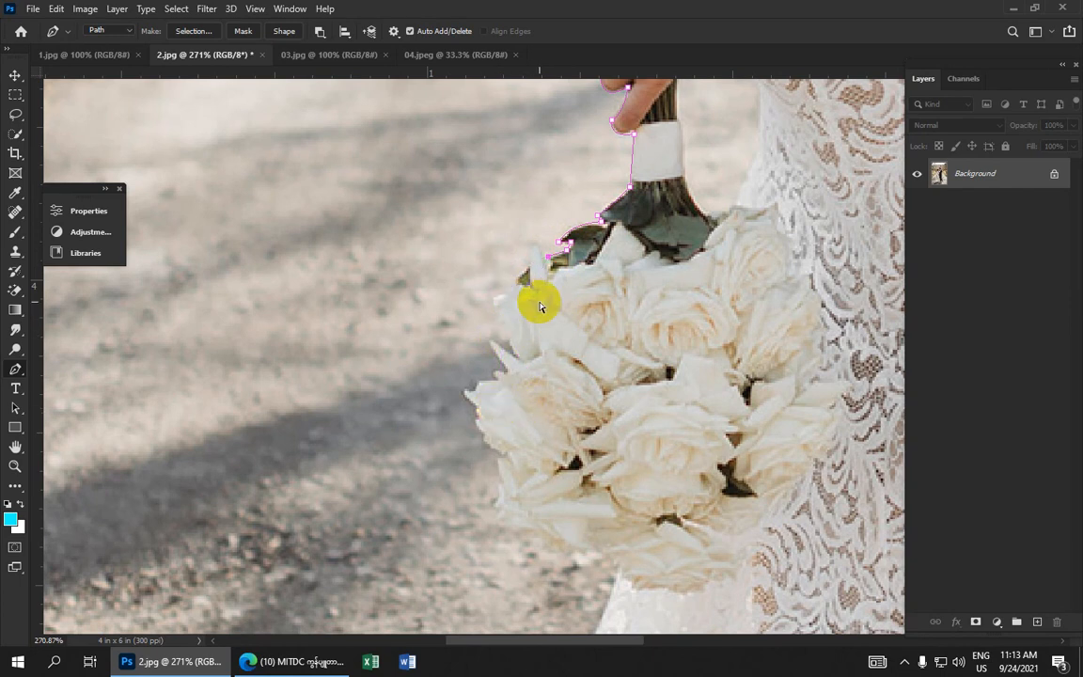
Trace anchors around the upper left rose petals of the bouquet
{"action": "left_click", "coordinate": [537, 248]}
{"action": "left_click", "coordinate": [529, 266]}
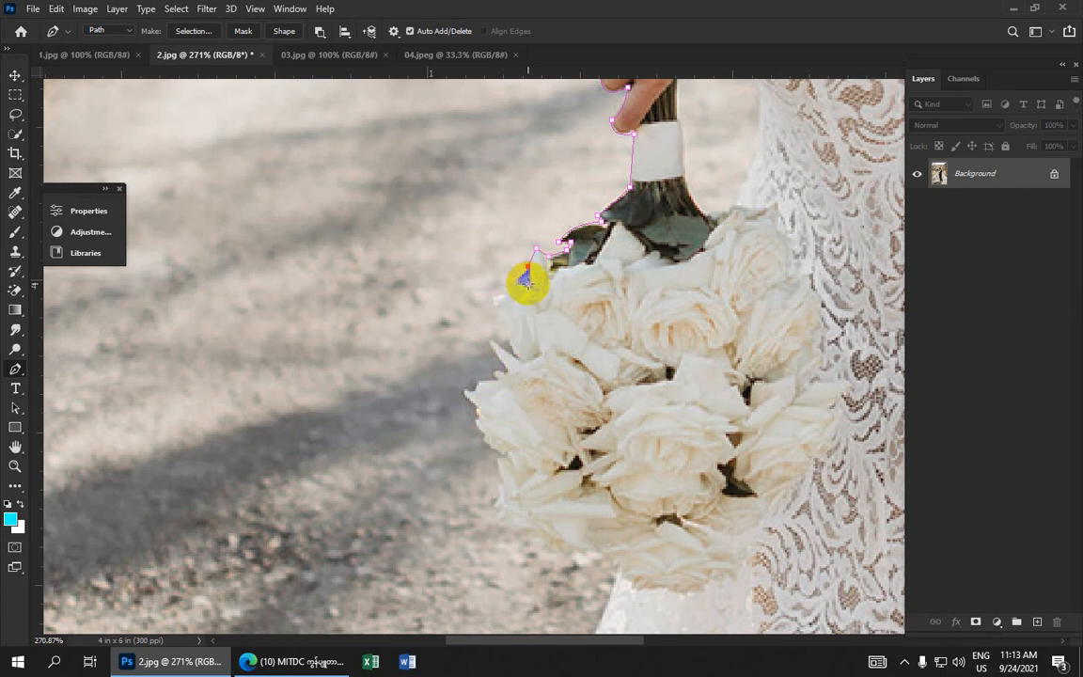
{"action": "left_click", "coordinate": [516, 278]}
{"action": "left_click", "coordinate": [528, 289]}
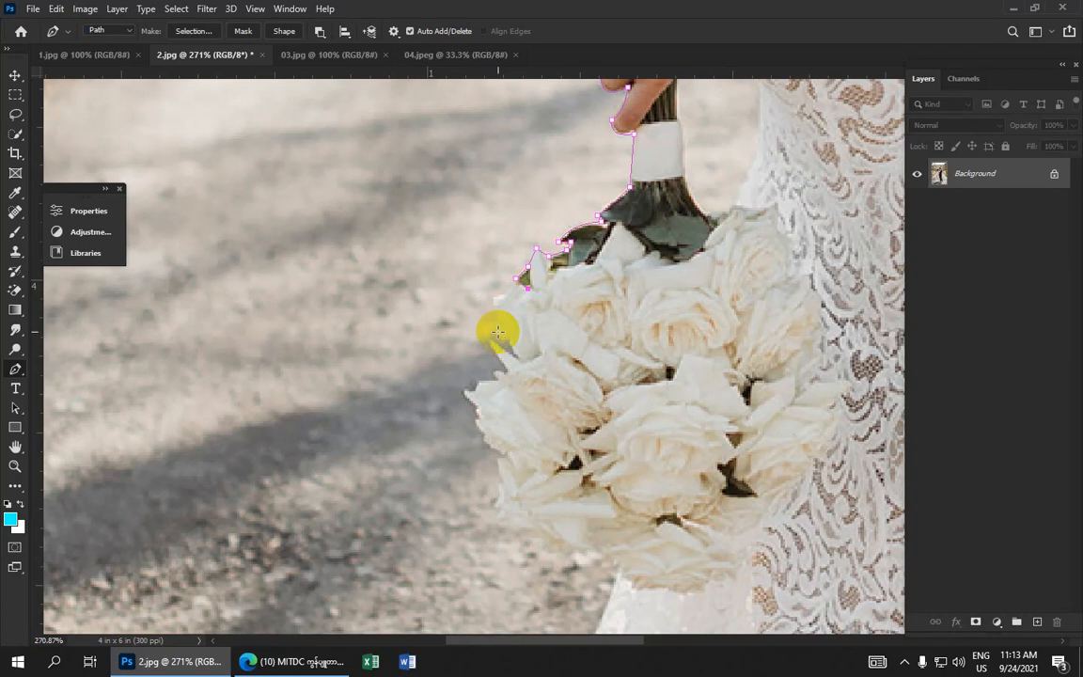
{"action": "mouse_move", "coordinate": [501, 333]}
{"action": "left_mouse_down"}
{"action": "mouse_move", "coordinate": [534, 392]}
{"action": "mouse_move", "coordinate": [507, 331]}
{"action": "mouse_move", "coordinate": [508, 363]}
{"action": "mouse_move", "coordinate": [505, 349]}
{"action": "left_mouse_up"}
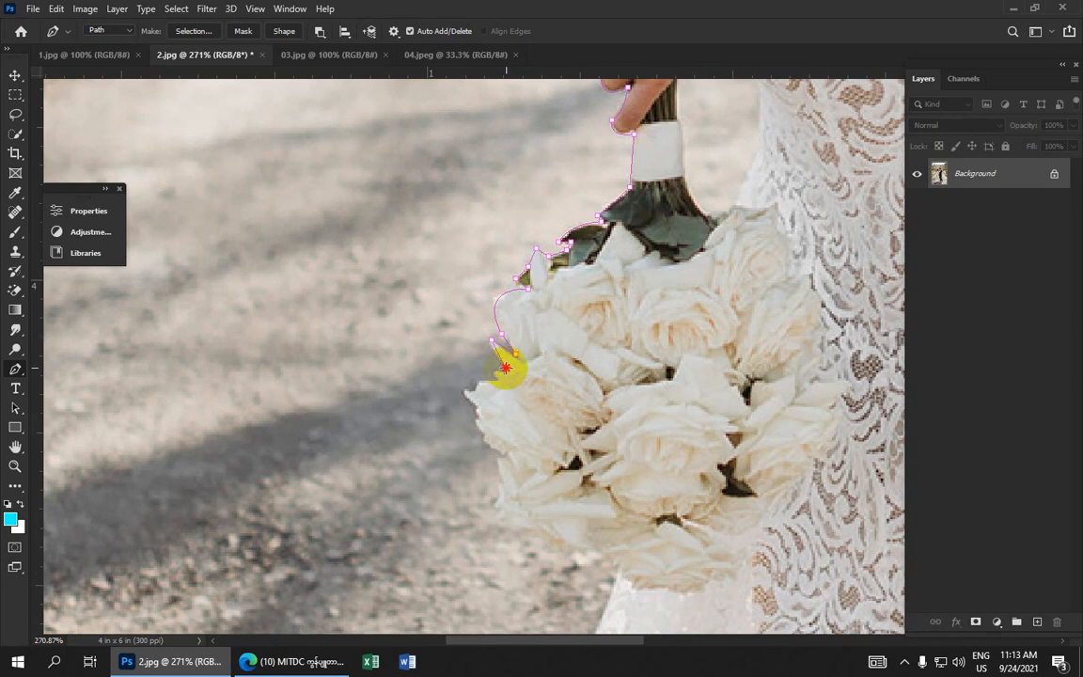
Trace anchors down the left edge of the bouquet's roses
{"action": "left_click_drag", "start_coordinate": [506, 368], "coordinate": [563, 160]}
{"action": "left_click", "coordinate": [566, 160]}
{"action": "left_click", "coordinate": [565, 174]}
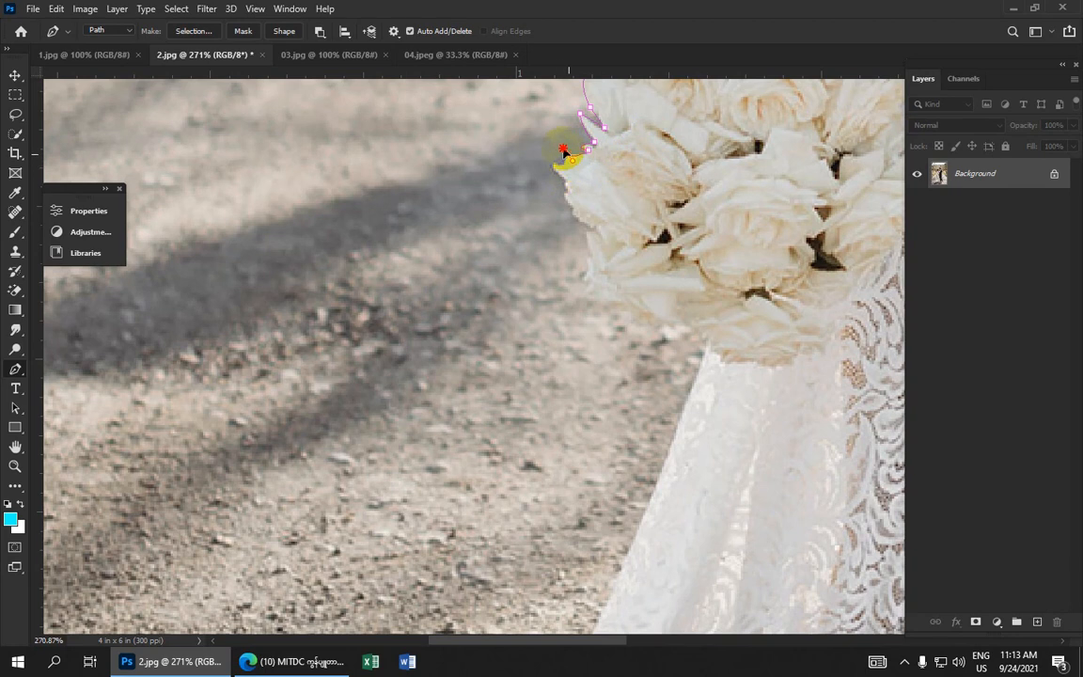
{"action": "left_click_drag", "start_coordinate": [568, 154], "coordinate": [556, 155]}
{"action": "left_click", "coordinate": [562, 178]}
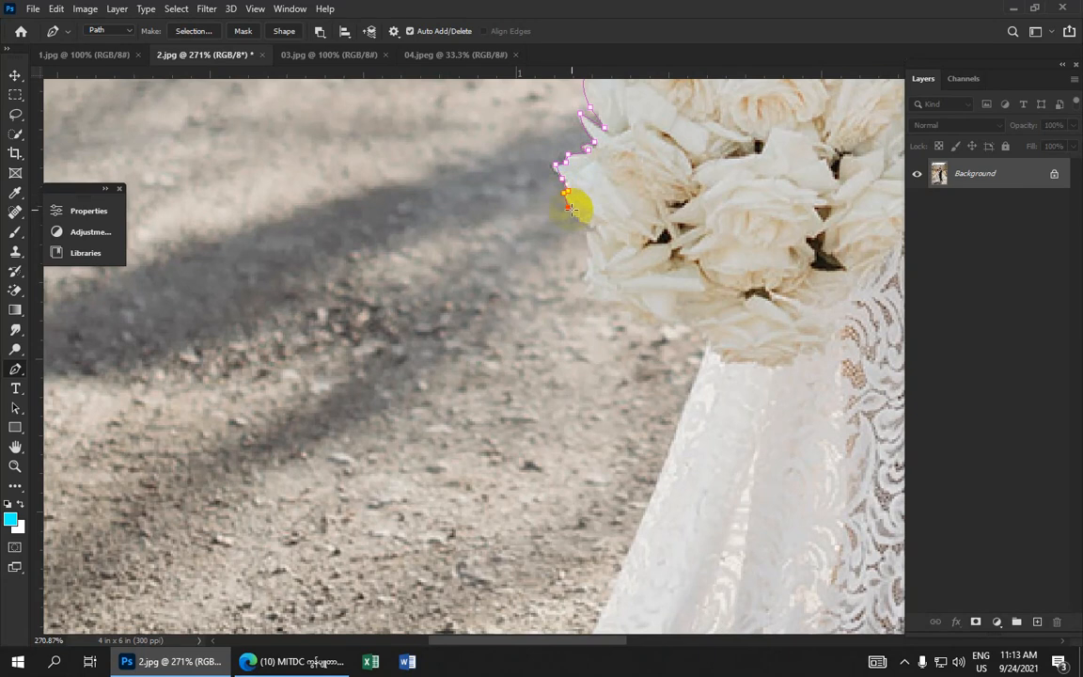
{"action": "left_click_drag", "start_coordinate": [576, 219], "coordinate": [595, 230]}
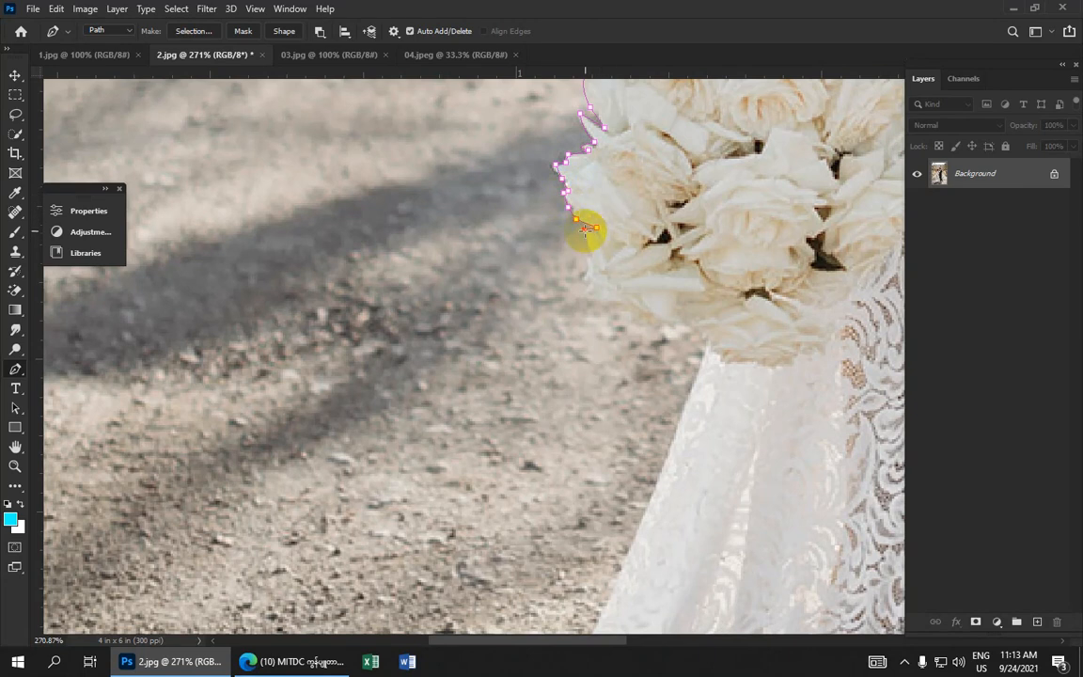
{"action": "left_click", "coordinate": [587, 247]}
{"action": "left_click", "coordinate": [594, 274]}
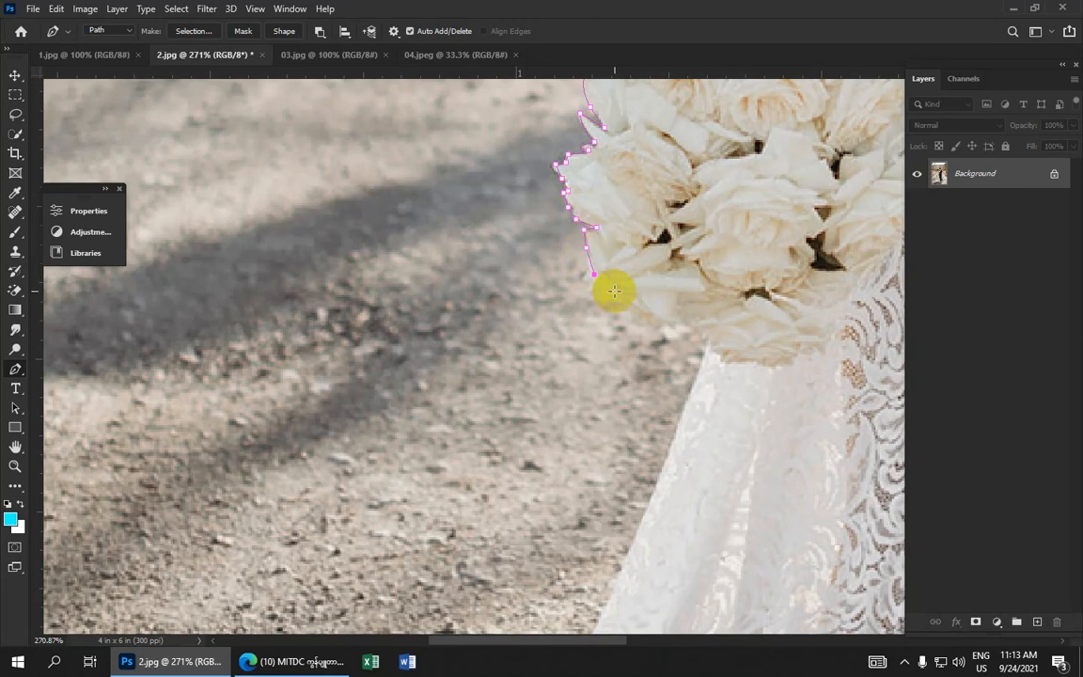
Trace anchors along the bouquet's lower edge to where it meets the dress
{"action": "left_click", "coordinate": [615, 293]}
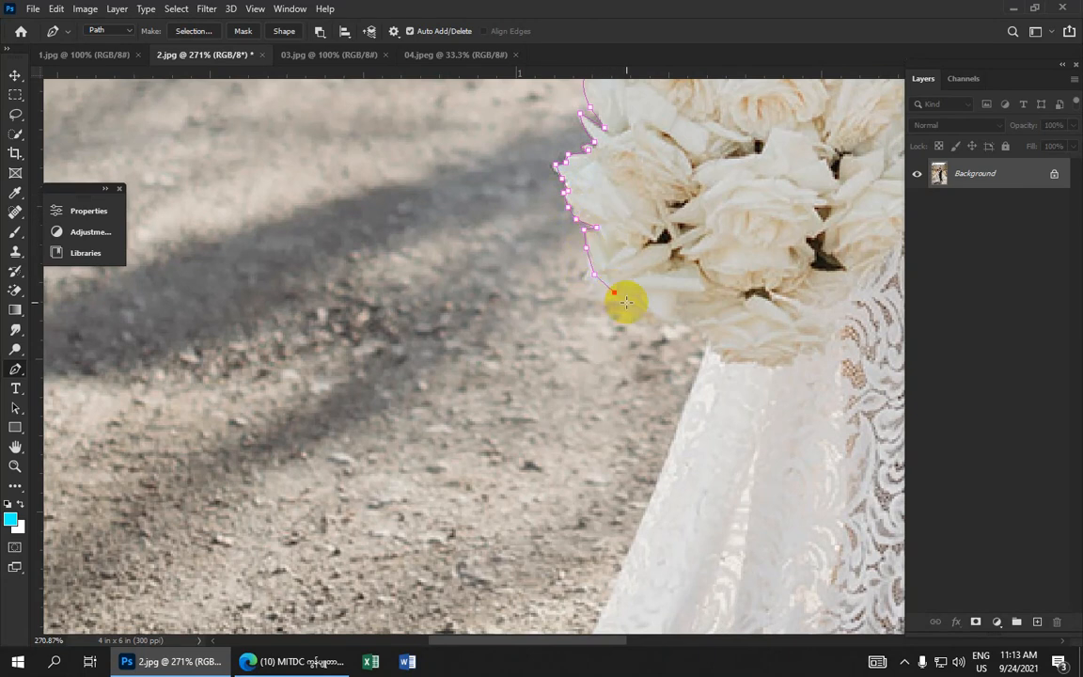
{"action": "left_click", "coordinate": [586, 275]}
{"action": "left_click", "coordinate": [592, 289]}
{"action": "left_click", "coordinate": [612, 300]}
{"action": "left_click", "coordinate": [635, 308]}
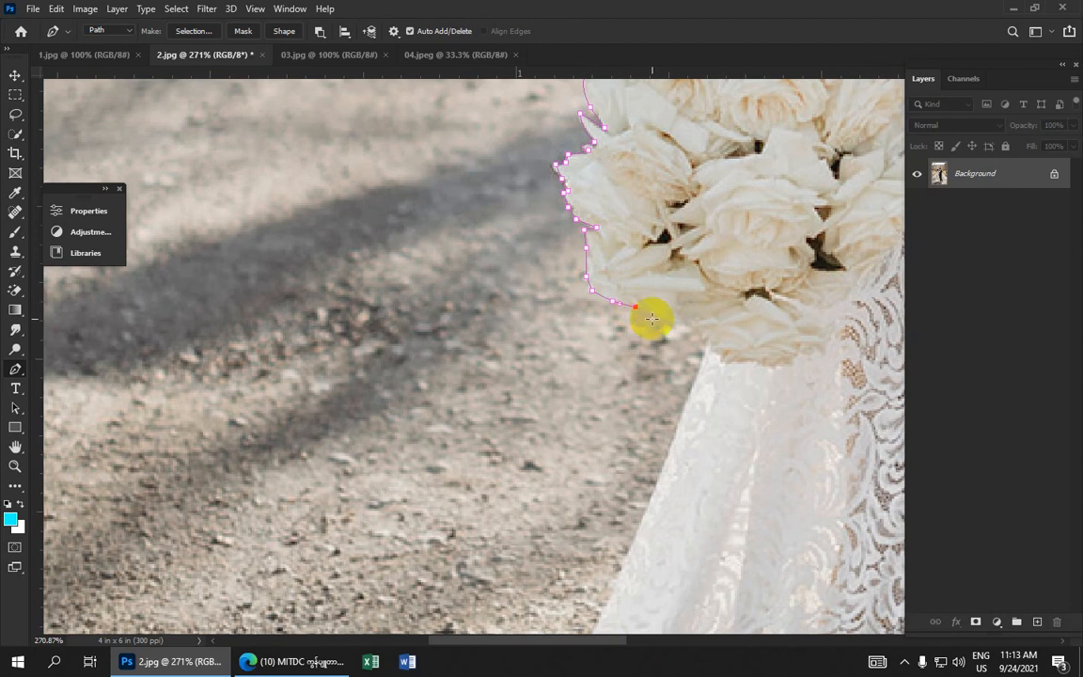
{"action": "left_click", "coordinate": [659, 324]}
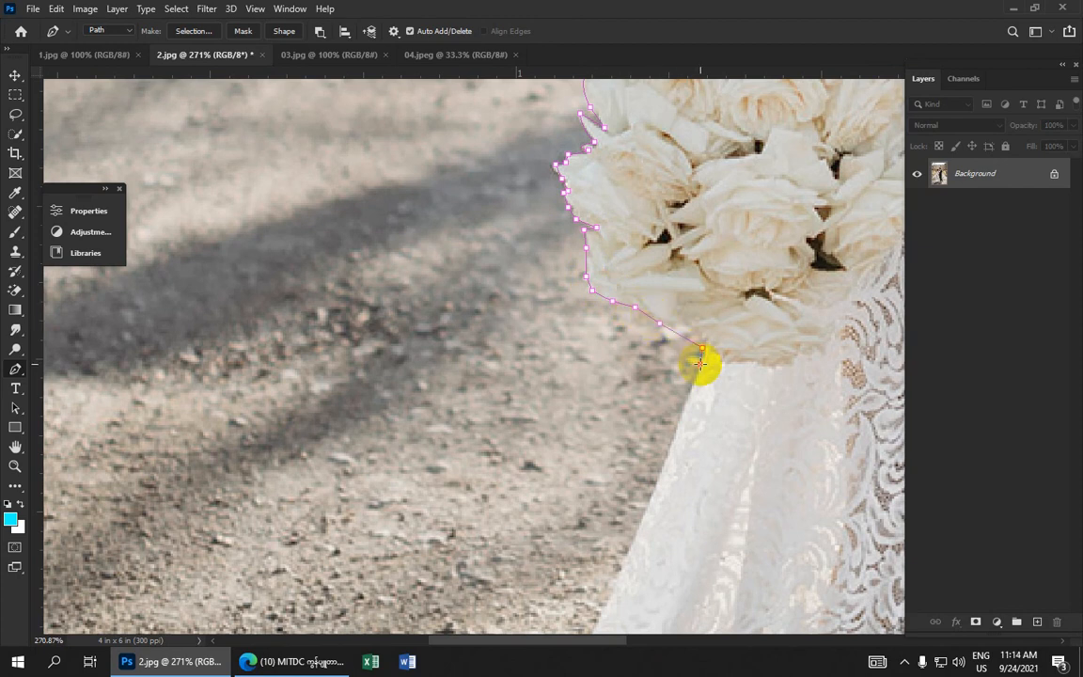
{"action": "left_click", "coordinate": [701, 363]}
Trace curved anchors down the dress's side to where the train begins
{"action": "left_click_drag", "start_coordinate": [725, 353], "coordinate": [712, 167]}
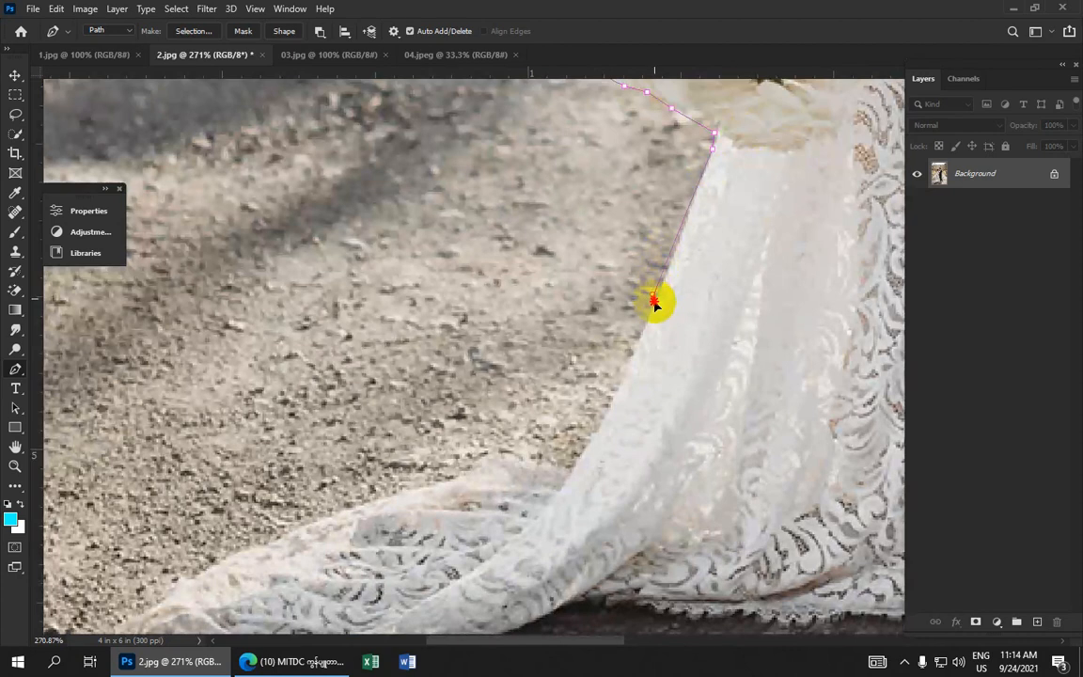
{"action": "left_click_drag", "start_coordinate": [655, 302], "coordinate": [636, 325]}
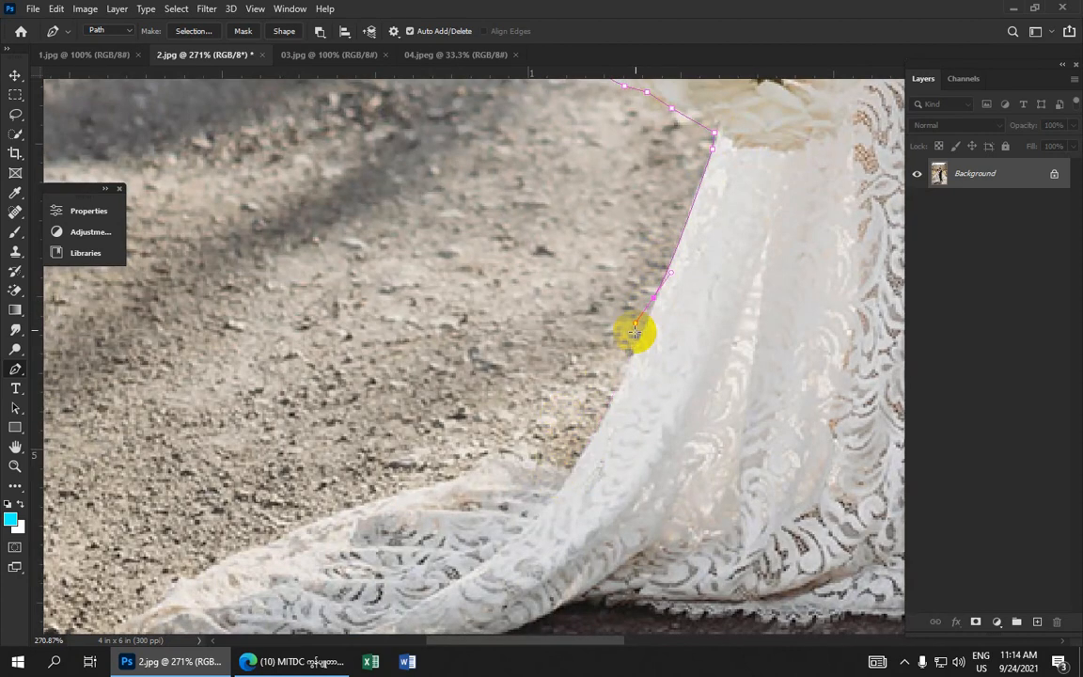
{"action": "left_click", "coordinate": [655, 301], "text": "alt"}
{"action": "left_click", "coordinate": [575, 455]}
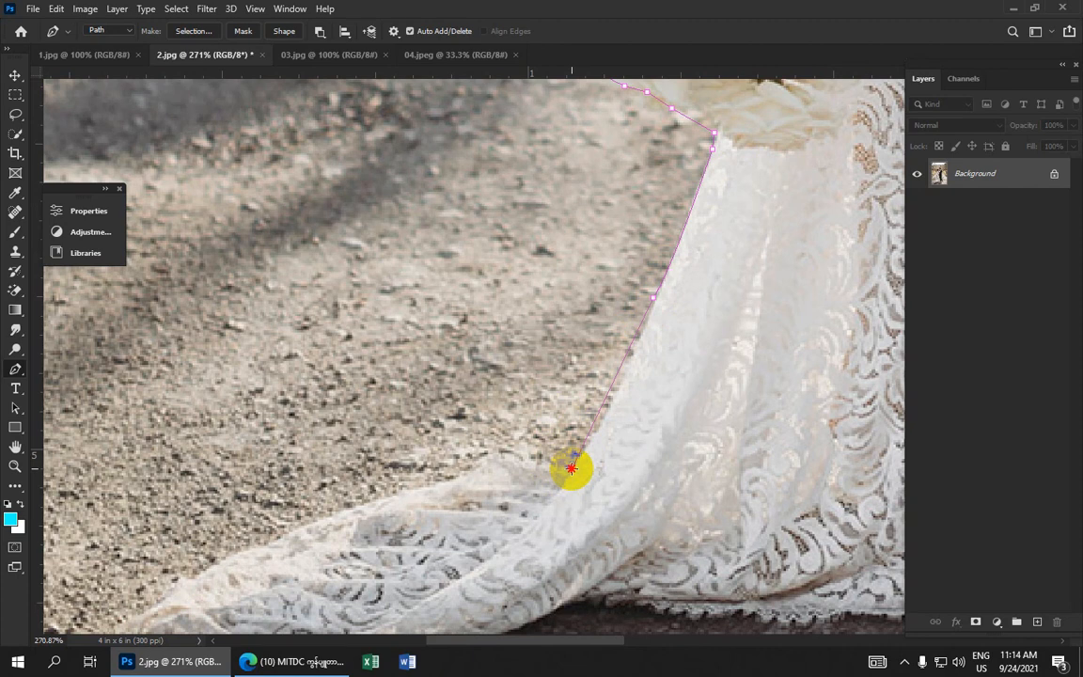
{"action": "left_click_drag", "start_coordinate": [571, 467], "coordinate": [535, 490]}
{"action": "left_click", "coordinate": [572, 467], "text": "alt"}
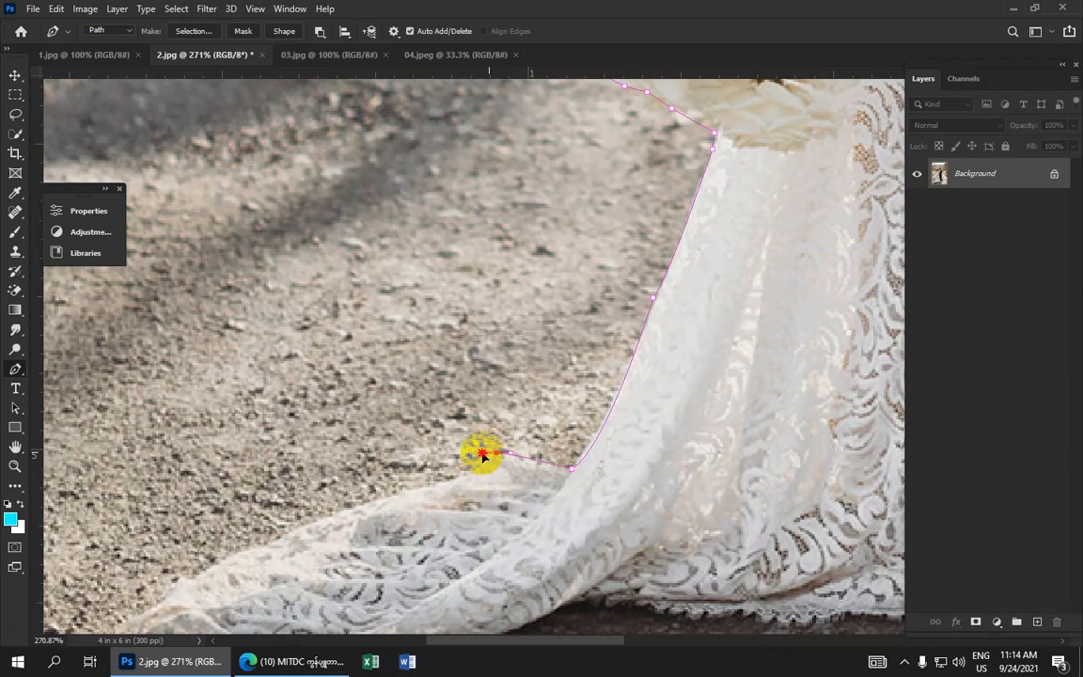
Trace curved anchors along the top edge of the dress train to its tip on the ground
{"action": "left_click_drag", "start_coordinate": [512, 476], "coordinate": [640, 241]}
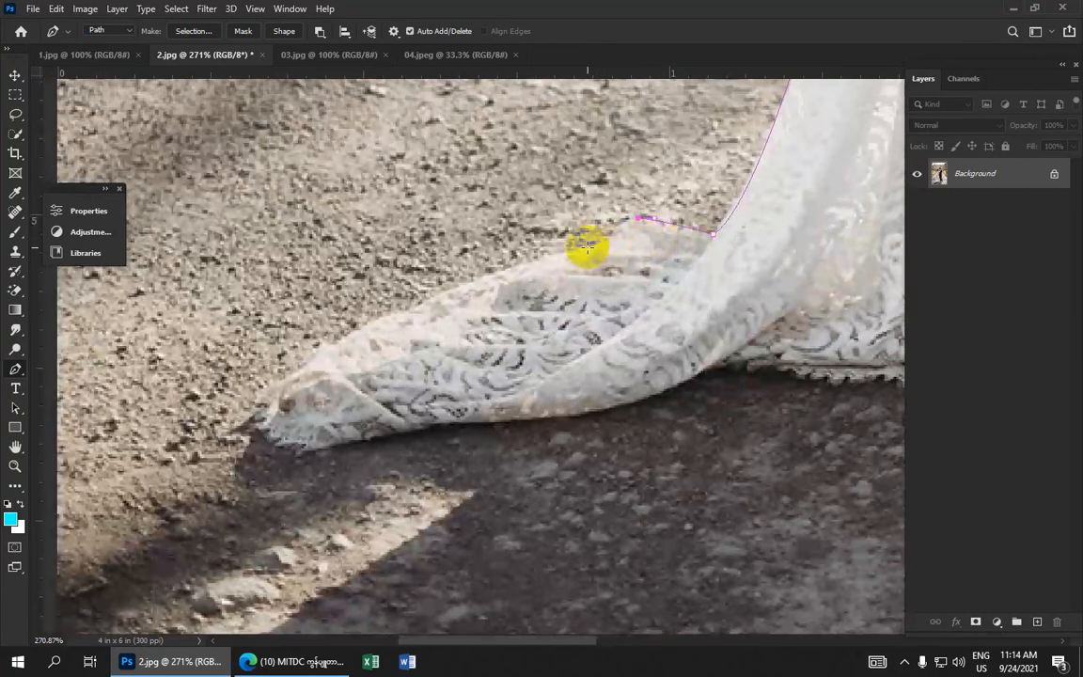
{"action": "mouse_move", "coordinate": [570, 253]}
{"action": "left_mouse_down"}
{"action": "mouse_move", "coordinate": [595, 250]}
{"action": "mouse_move", "coordinate": [584, 246]}
{"action": "left_mouse_up"}
{"action": "left_click_drag", "start_coordinate": [444, 291], "coordinate": [412, 303]}
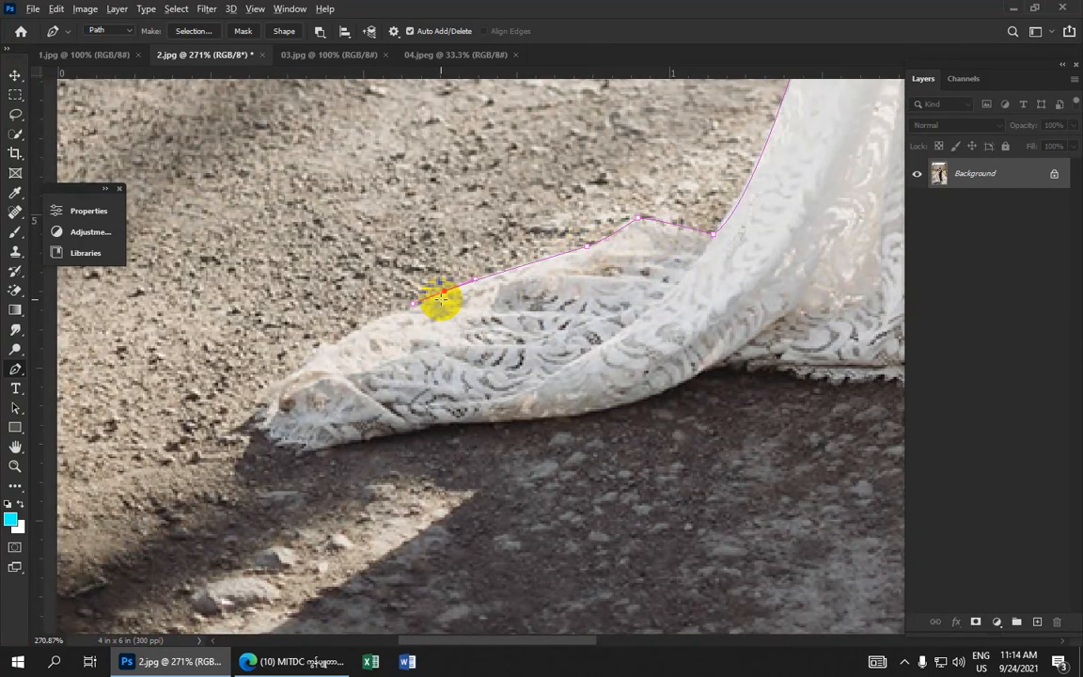
{"action": "left_click", "coordinate": [445, 292], "text": "alt"}
{"action": "left_click_drag", "start_coordinate": [267, 387], "coordinate": [205, 447]}
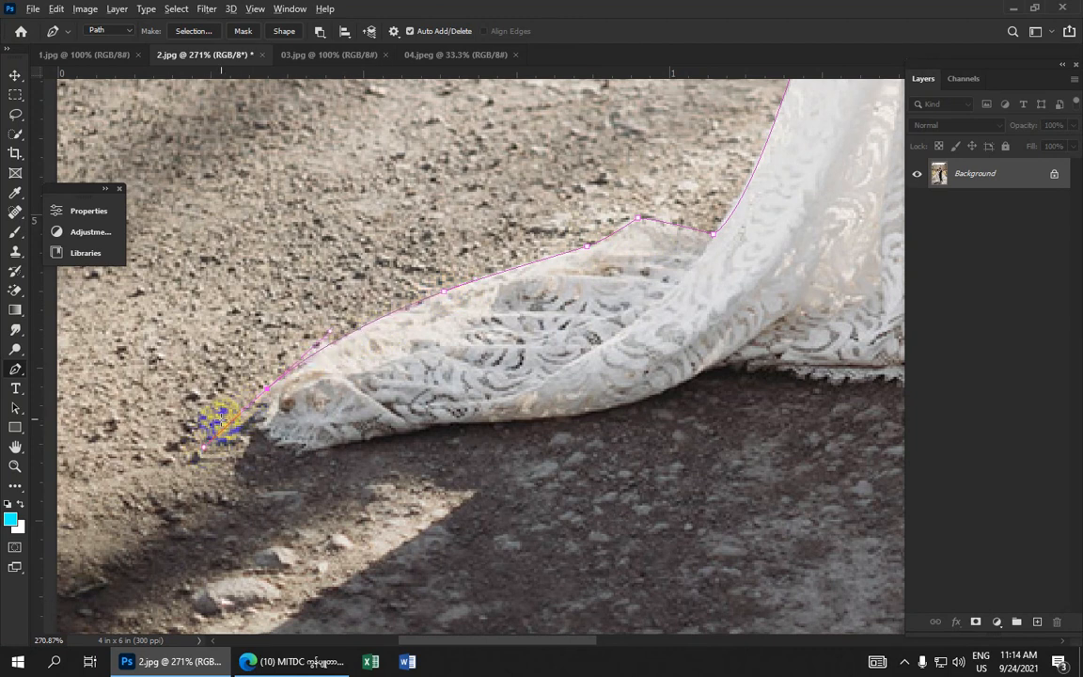
{"action": "left_click_drag", "start_coordinate": [322, 451], "coordinate": [387, 445]}
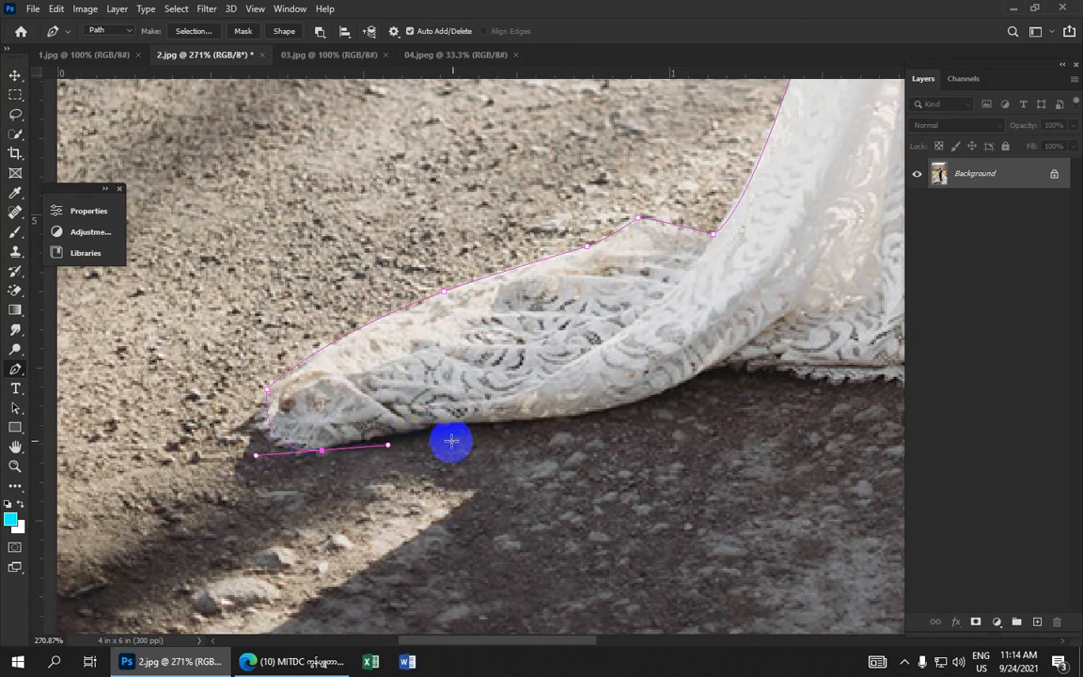
Undo the last anchor points placed around the dress train's tip
{"action": "left_click_drag", "start_coordinate": [522, 420], "coordinate": [581, 437]}
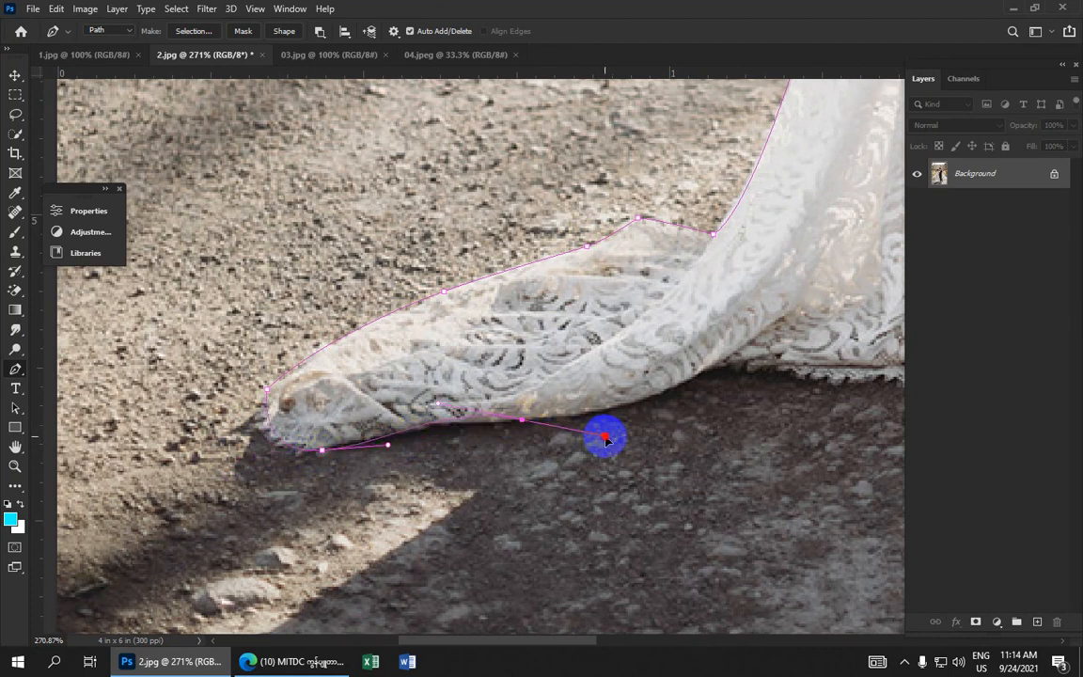
{"action": "key", "text": "ctrl+z"}
{"action": "key", "text": "ctrl+z"}
{"action": "key", "text": "ctrl+z"}
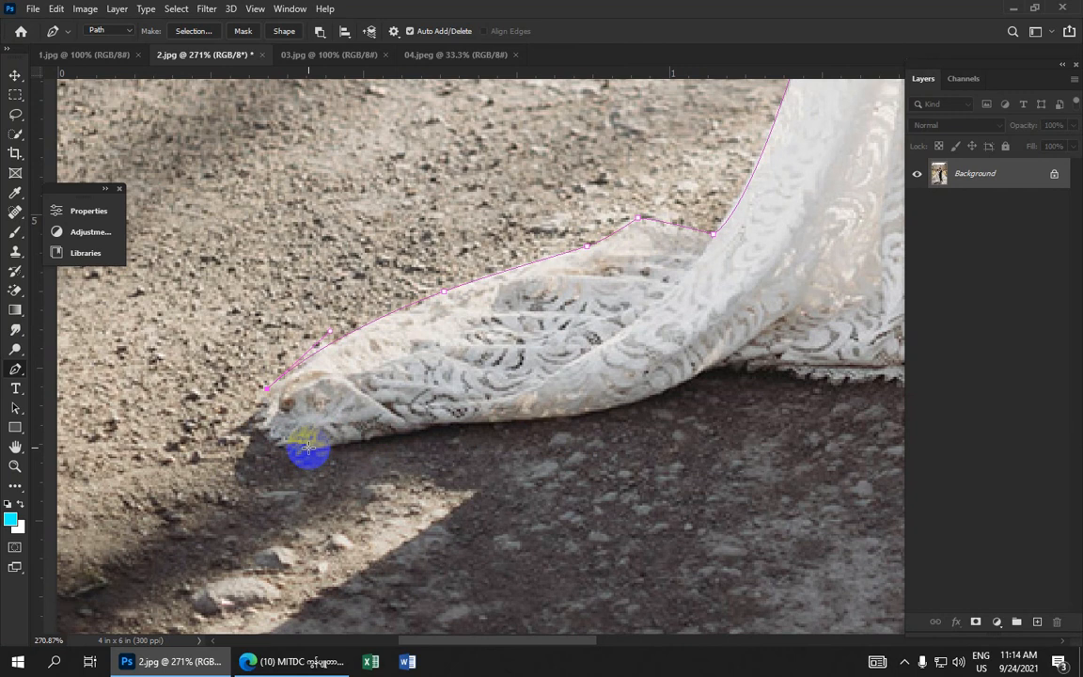
Retrace the train's tip and lower edge with curved anchors toward the dress hem
{"action": "left_click_drag", "start_coordinate": [311, 448], "coordinate": [481, 429]}
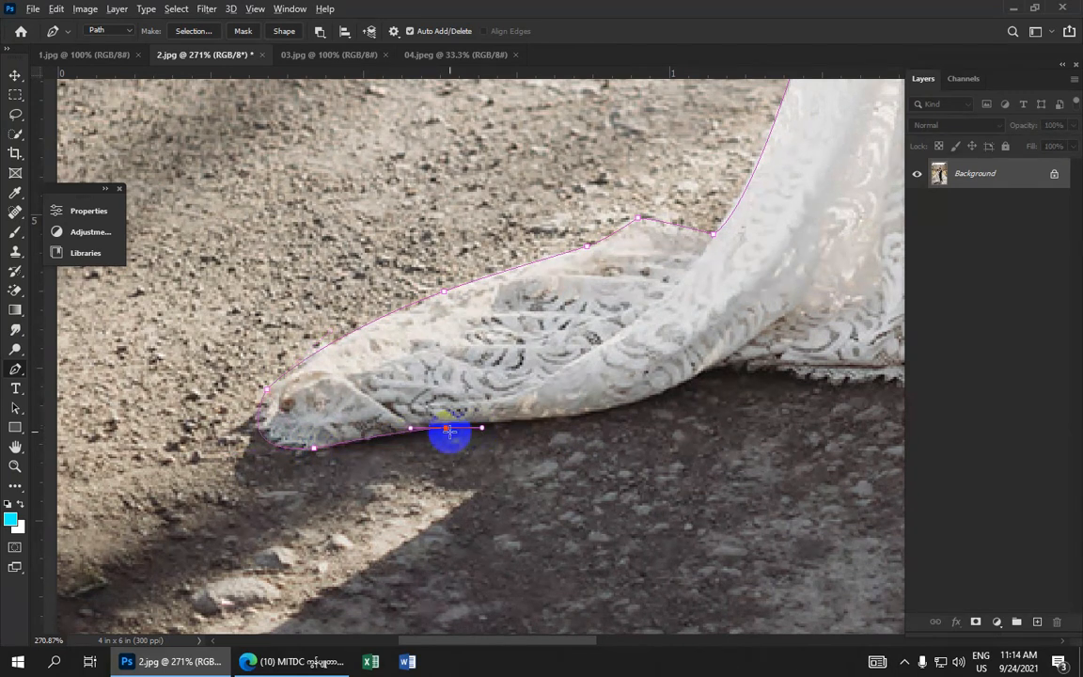
{"action": "left_click_drag", "start_coordinate": [548, 419], "coordinate": [592, 435]}
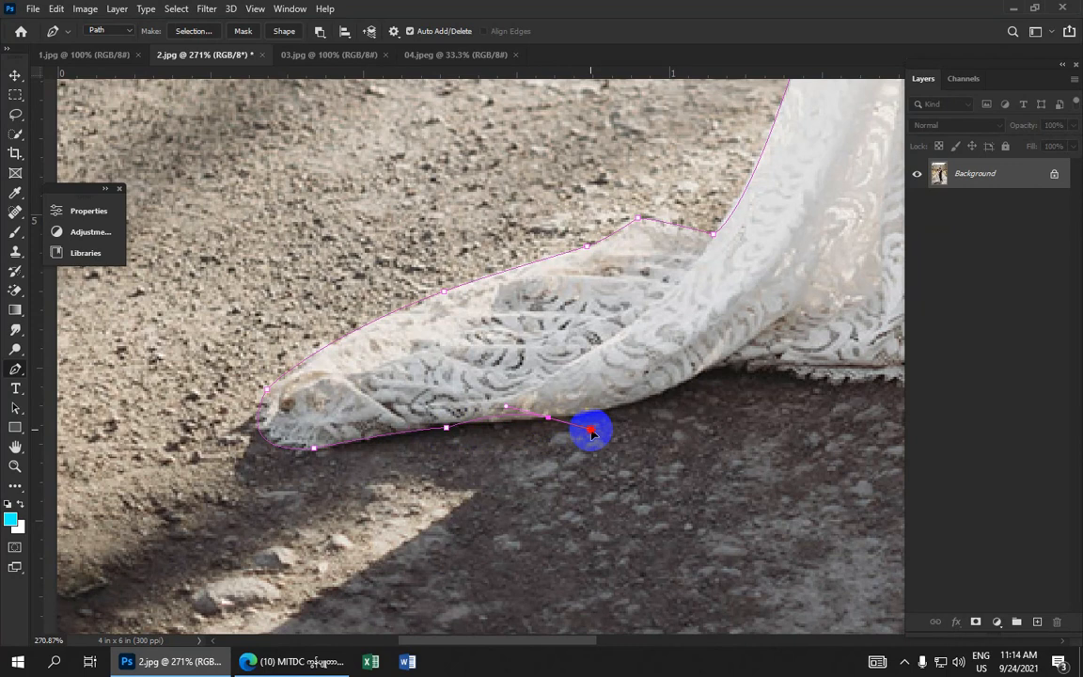
{"action": "key", "text": "ctrl+z"}
{"action": "key", "text": "ctrl+z"}
{"action": "mouse_move", "coordinate": [443, 428]}
{"action": "left_mouse_down"}
{"action": "mouse_move", "coordinate": [453, 431]}
{"action": "mouse_move", "coordinate": [441, 428]}
{"action": "left_mouse_up"}
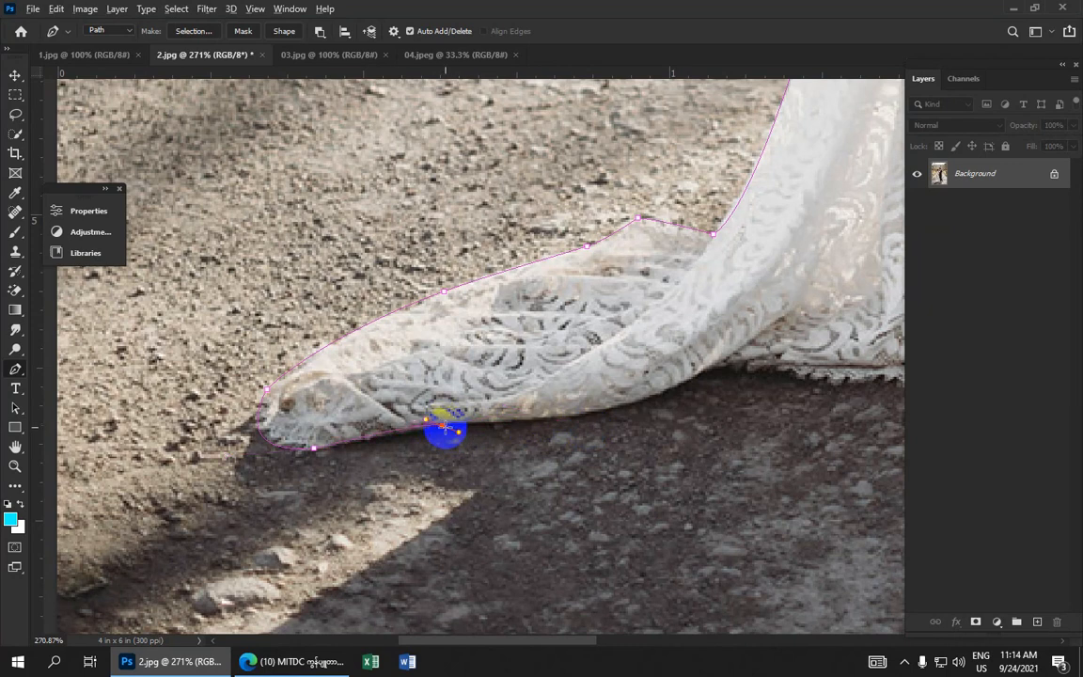
{"action": "left_click", "coordinate": [444, 427], "text": "alt"}
{"action": "mouse_move", "coordinate": [538, 418]}
{"action": "left_mouse_down"}
{"action": "mouse_move", "coordinate": [569, 411]}
{"action": "mouse_move", "coordinate": [534, 428]}
{"action": "left_mouse_up"}
{"action": "left_click_drag", "start_coordinate": [669, 389], "coordinate": [709, 373]}
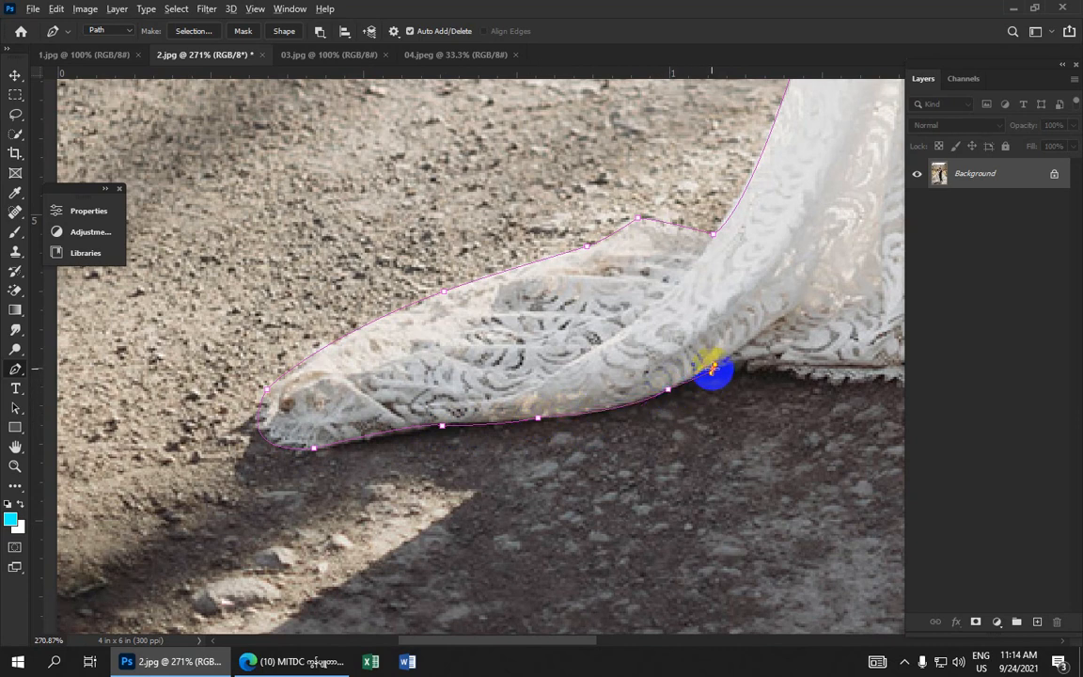
{"action": "left_click_drag", "start_coordinate": [701, 376], "coordinate": [483, 381]}
{"action": "left_click", "coordinate": [574, 377]}
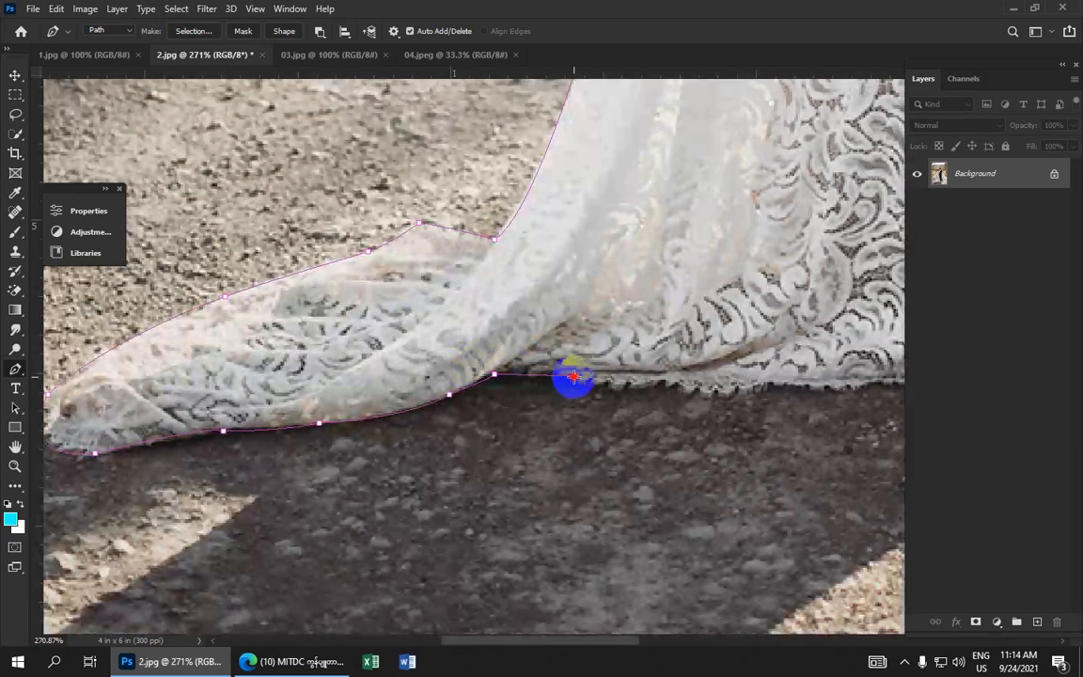
Continue placing anchors along the bottom hem of the dress
{"action": "left_click_drag", "start_coordinate": [573, 377], "coordinate": [684, 369]}
{"action": "left_click", "coordinate": [573, 377], "text": "alt"}
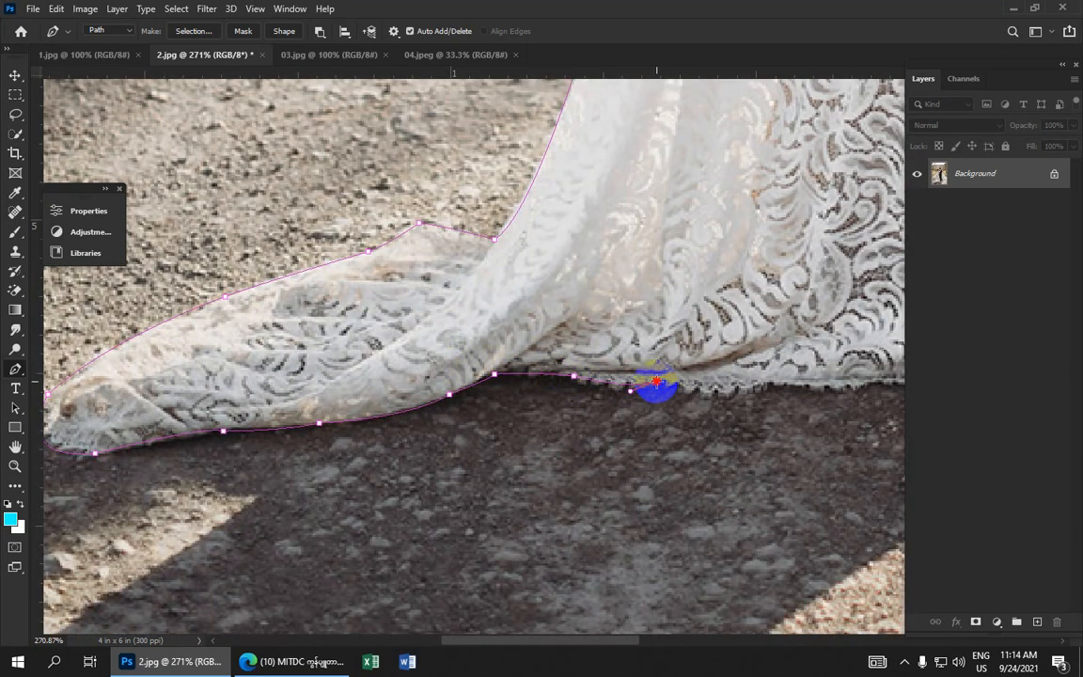
{"action": "left_click", "coordinate": [656, 381], "text": "alt"}
{"action": "left_click_drag", "start_coordinate": [690, 392], "coordinate": [464, 411]}
{"action": "left_click", "coordinate": [690, 390], "text": "alt"}
{"action": "left_click", "coordinate": [550, 399], "text": "alt"}
{"action": "left_click", "coordinate": [599, 395], "text": "alt"}
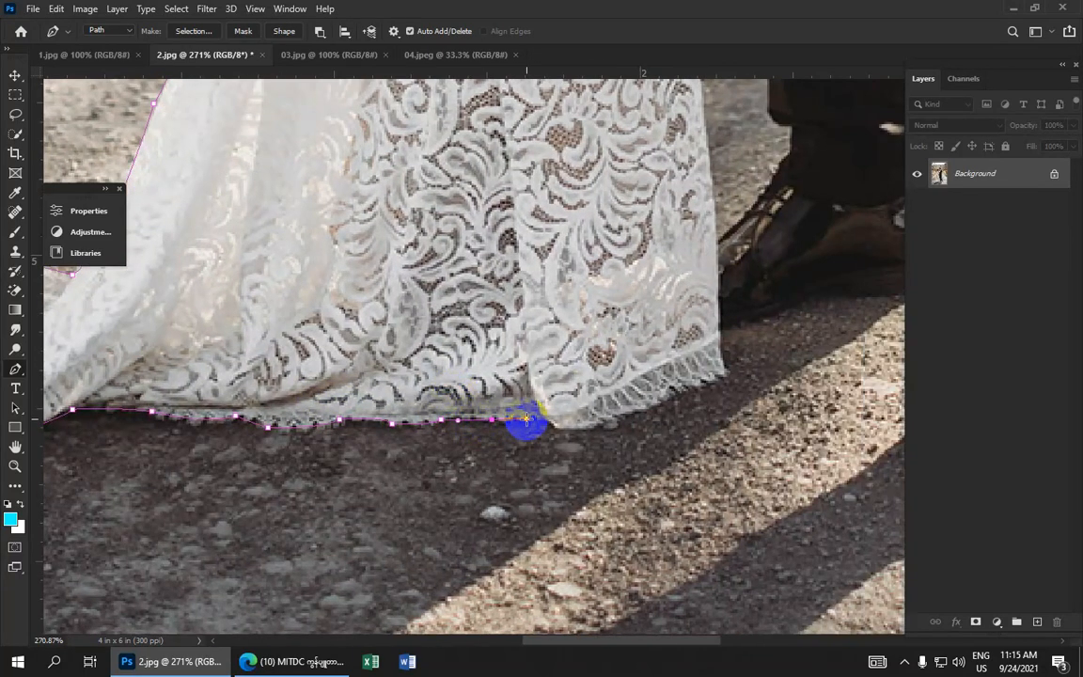
Trace anchors along the rest of the hem and up the dress's right edge
{"action": "left_click", "coordinate": [491, 419]}
{"action": "left_click", "coordinate": [532, 419]}
{"action": "left_click", "coordinate": [551, 422]}
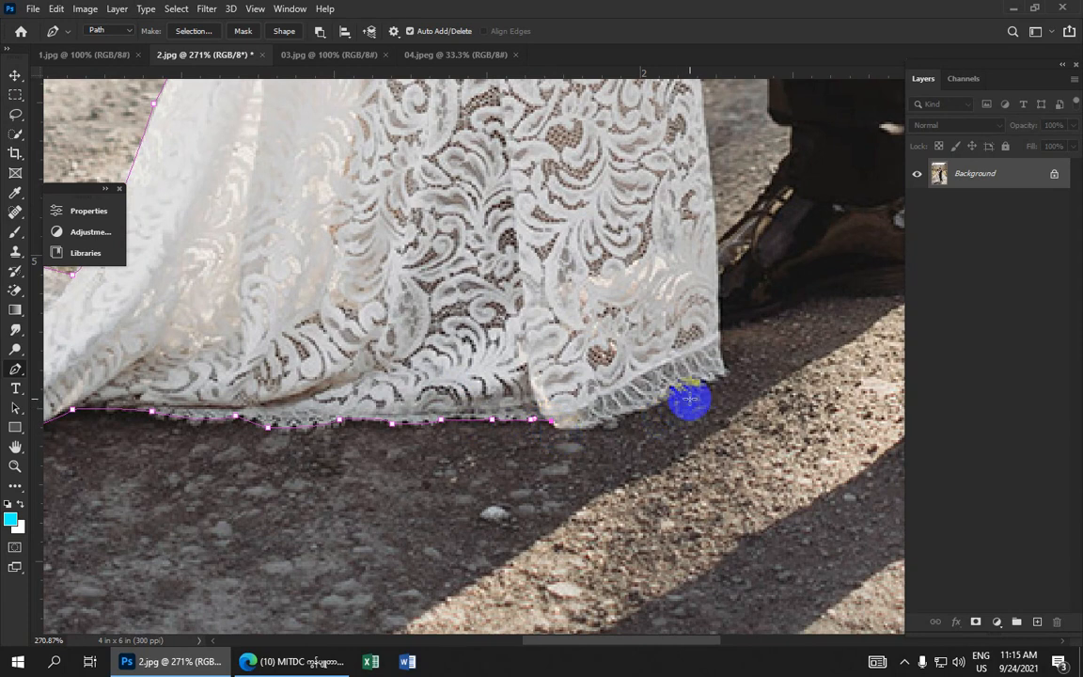
{"action": "left_click", "coordinate": [562, 427]}
{"action": "left_click_drag", "start_coordinate": [726, 376], "coordinate": [801, 328]}
{"action": "key", "text": "ctrl+z"}
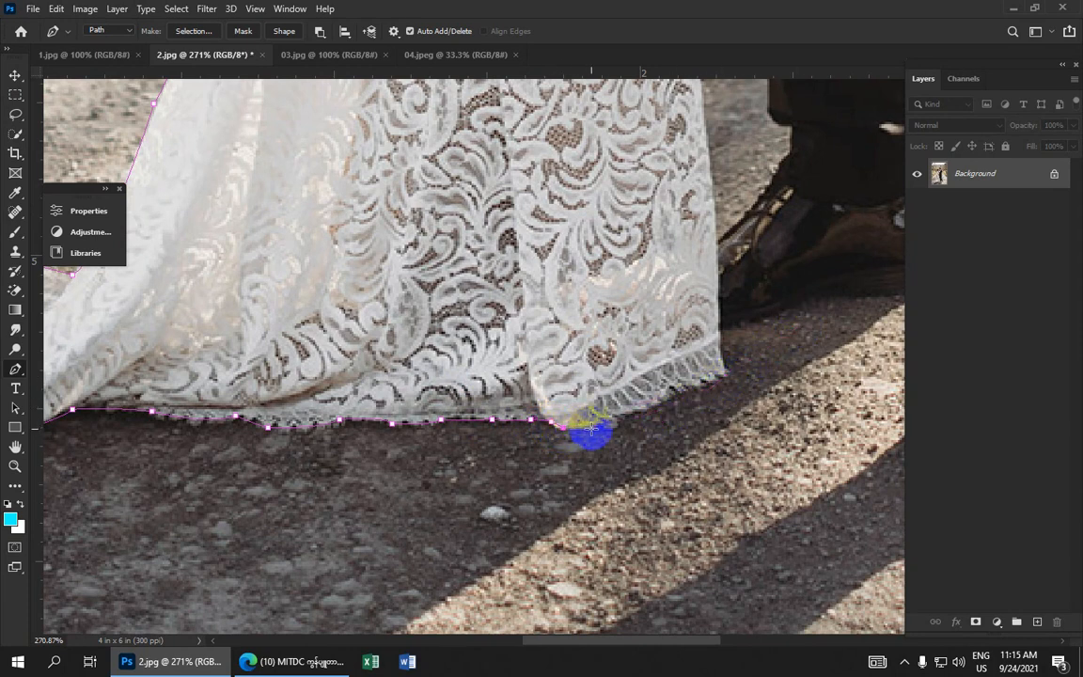
{"action": "left_click", "coordinate": [590, 429]}
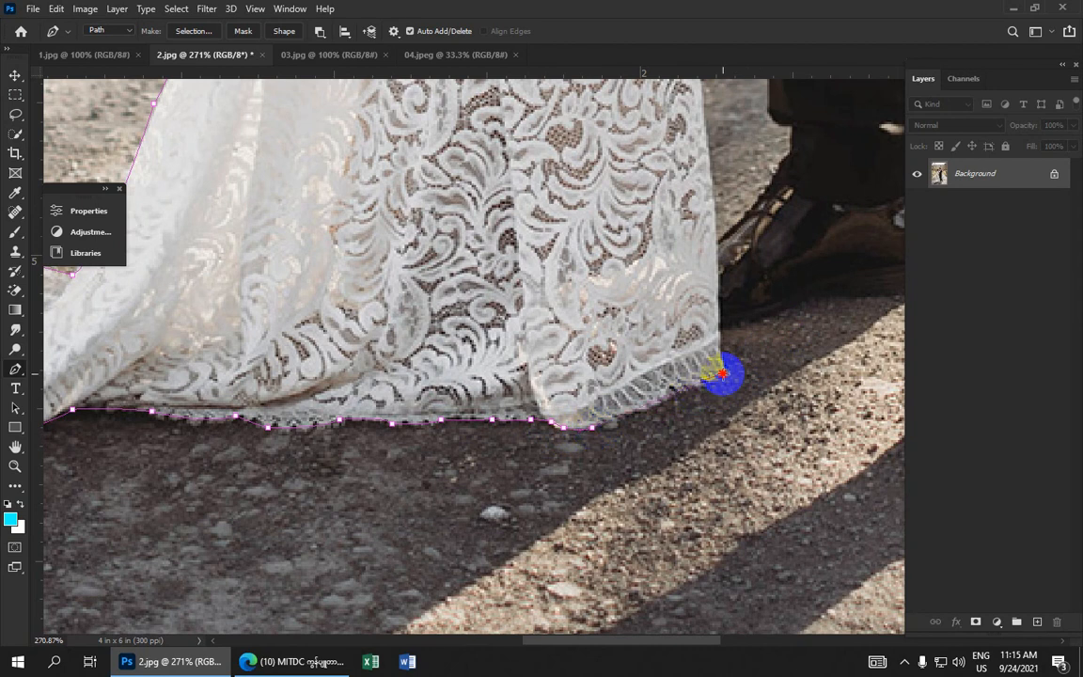
{"action": "left_click", "coordinate": [722, 372]}
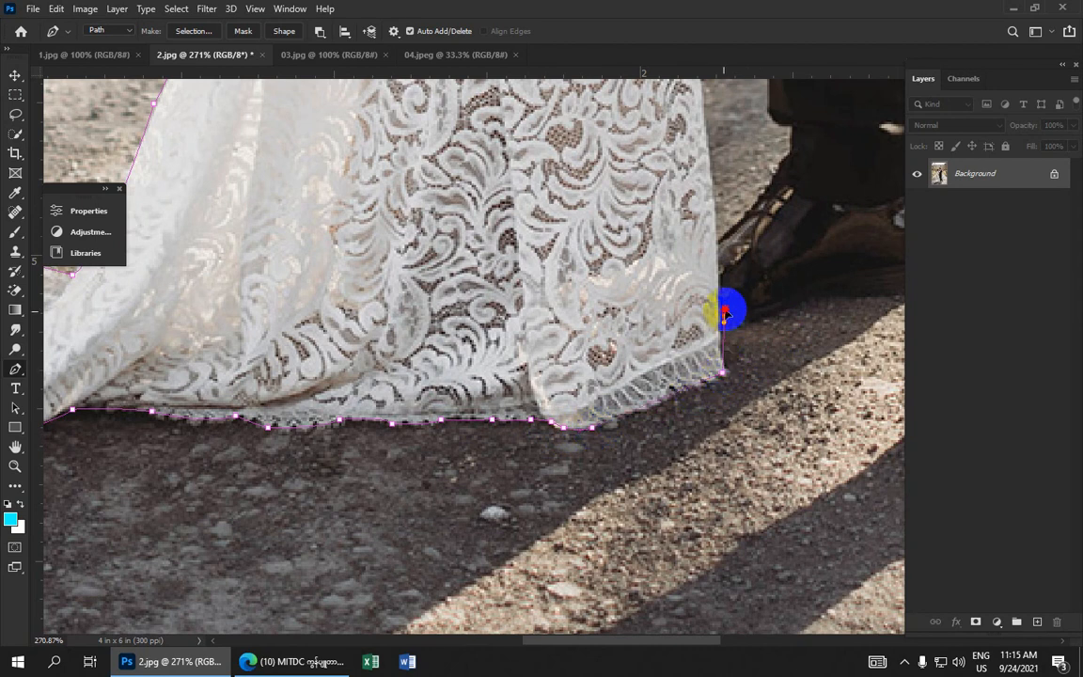
{"action": "left_click", "coordinate": [724, 317], "text": "alt"}
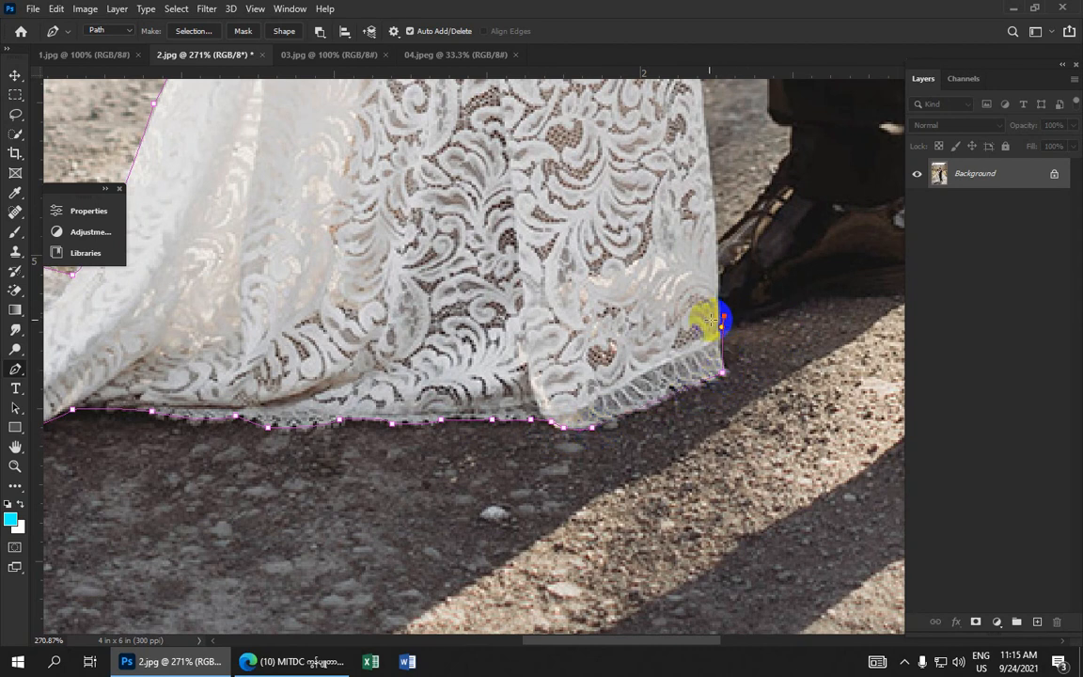
Trace curved anchors along the sole and toe of the groom's rear shoe
{"action": "left_click_drag", "start_coordinate": [684, 320], "coordinate": [509, 382]}
{"action": "scroll", "coordinate": [507, 384], "scroll_direction": "up", "scroll_amount": 8}
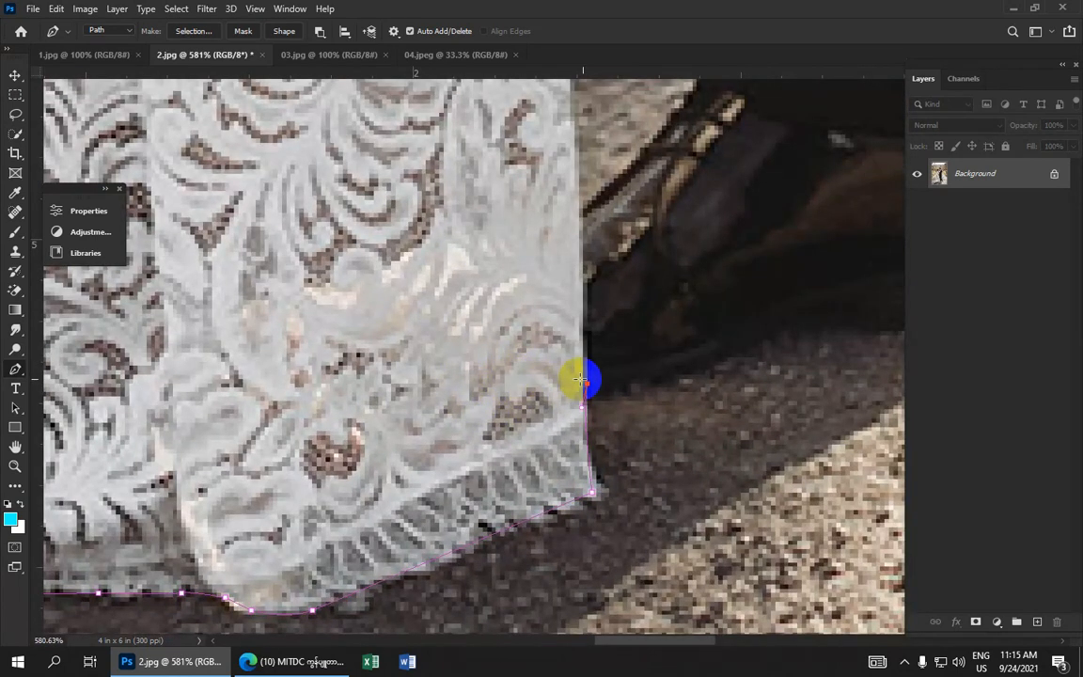
{"action": "left_click", "coordinate": [723, 350]}
{"action": "left_click_drag", "start_coordinate": [722, 350], "coordinate": [426, 351]}
{"action": "left_click", "coordinate": [722, 350], "text": "alt"}
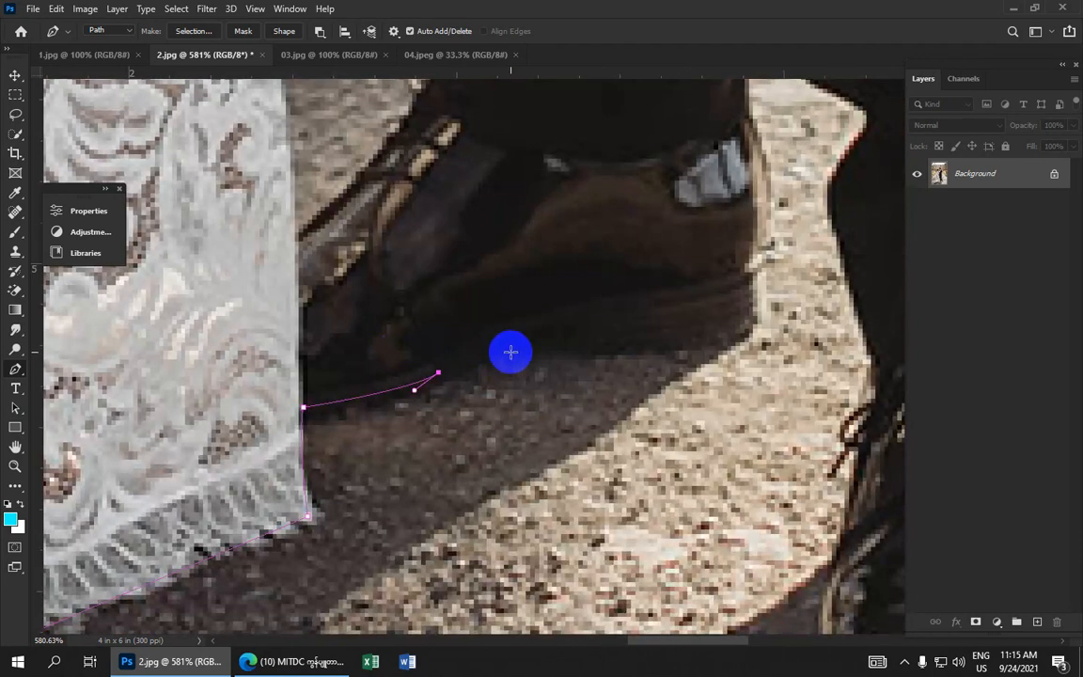
{"action": "left_click_drag", "start_coordinate": [531, 351], "coordinate": [564, 362]}
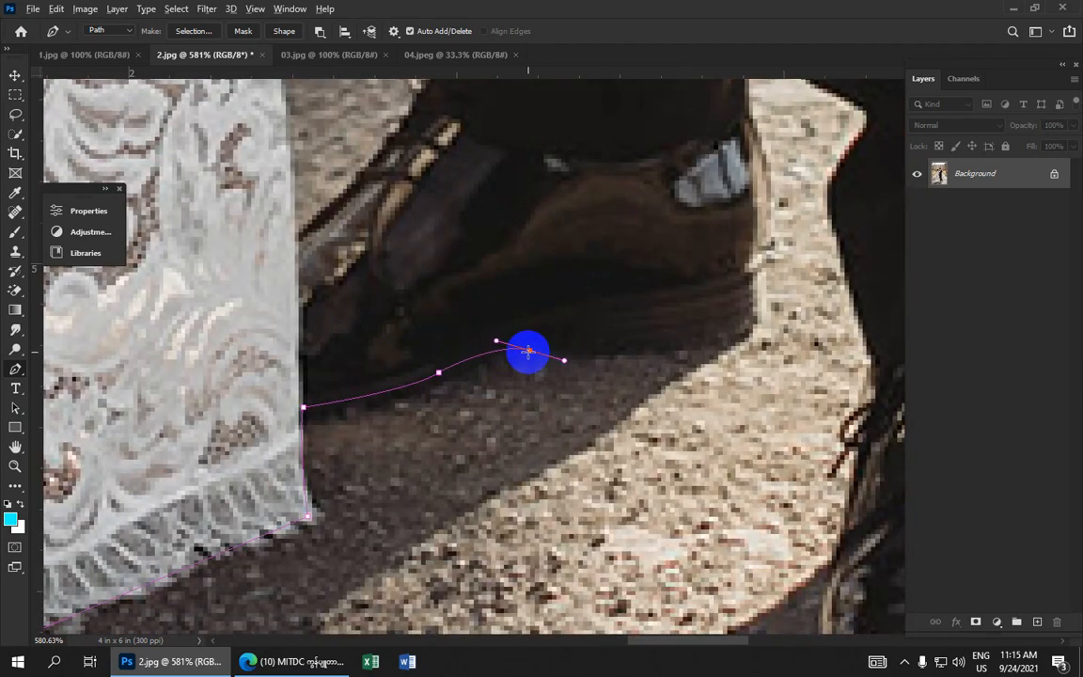
{"action": "left_click", "coordinate": [530, 351], "text": "alt"}
{"action": "left_click_drag", "start_coordinate": [660, 353], "coordinate": [681, 350]}
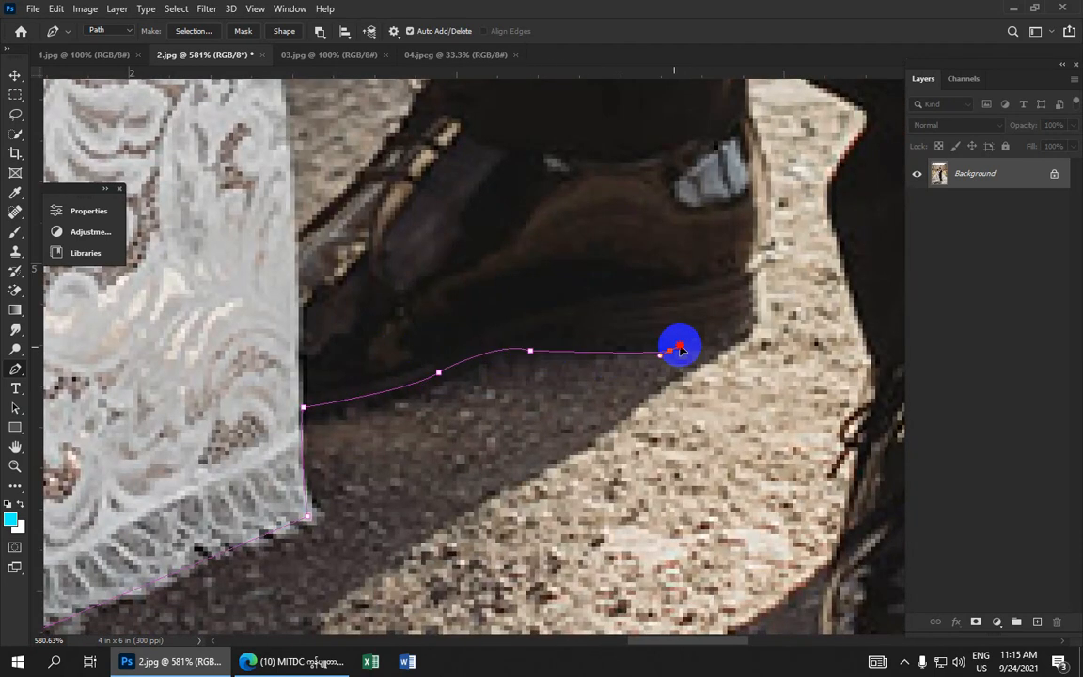
{"action": "scroll", "coordinate": [669, 349], "scroll_direction": "down", "scroll_amount": 6}
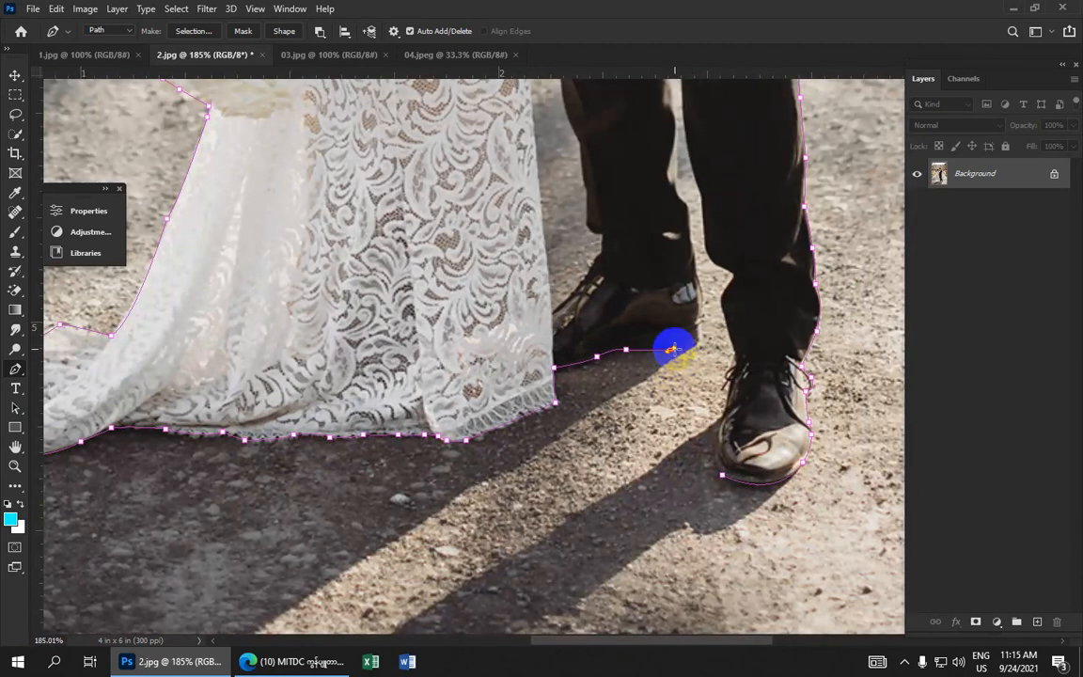
{"action": "left_click", "coordinate": [671, 349]}
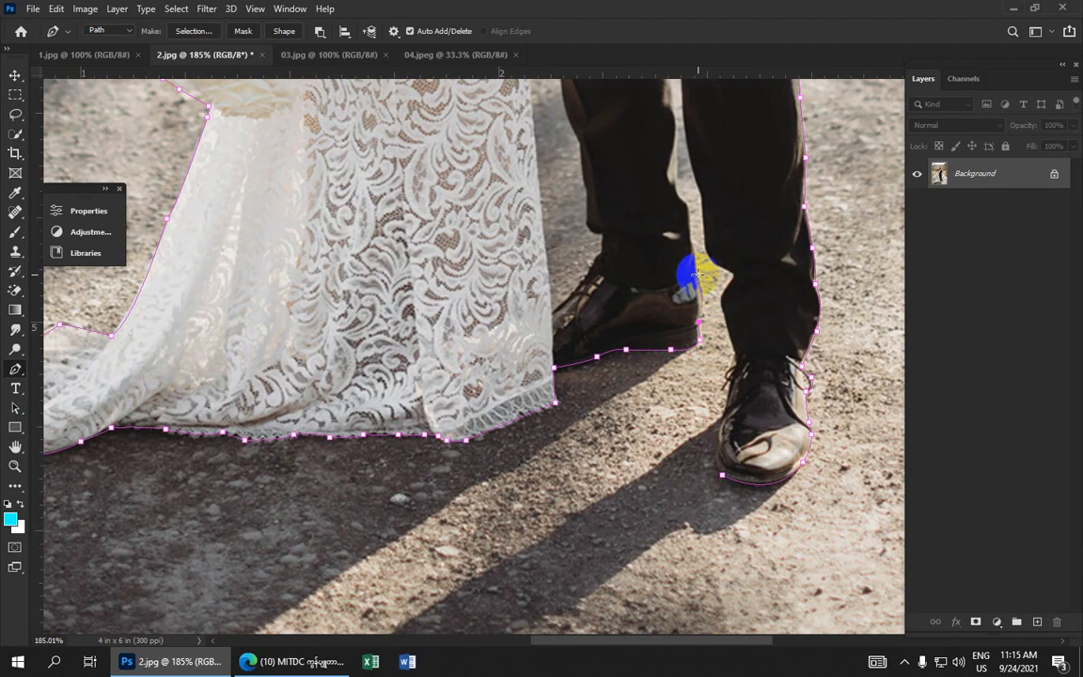
Trace anchors up the inner edge of the groom's rear trouser leg into the gap between the legs
{"action": "scroll", "coordinate": [653, 293], "scroll_direction": "up", "scroll_amount": 3}
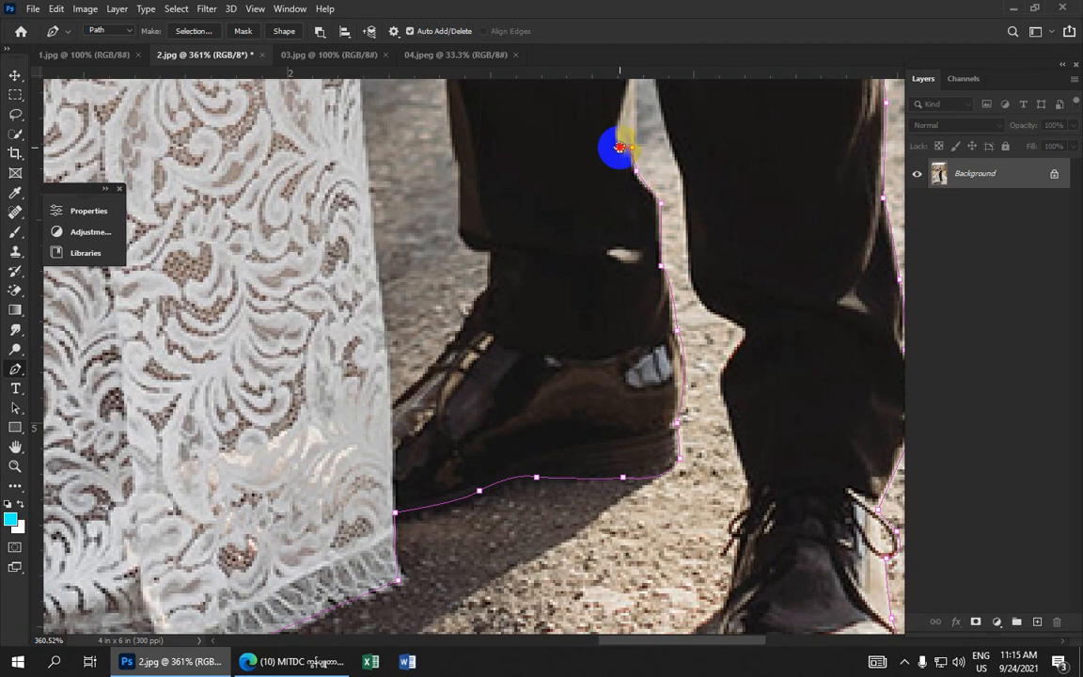
{"action": "left_click_drag", "start_coordinate": [619, 147], "coordinate": [542, 309]}
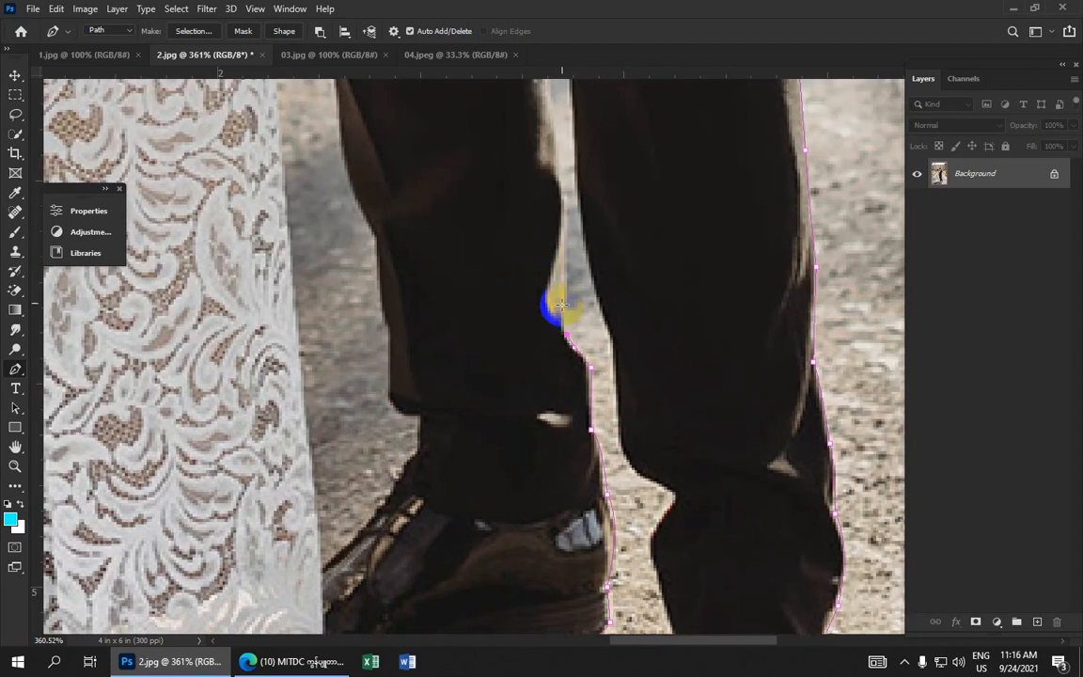
{"action": "left_click", "coordinate": [563, 274]}
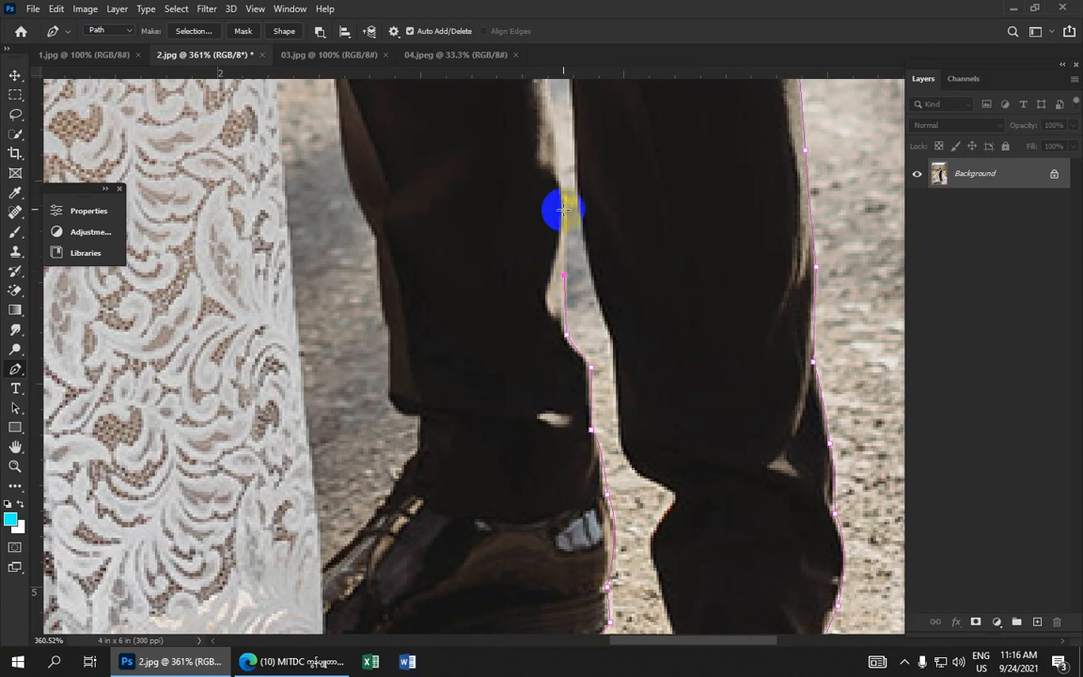
{"action": "left_click", "coordinate": [563, 194]}
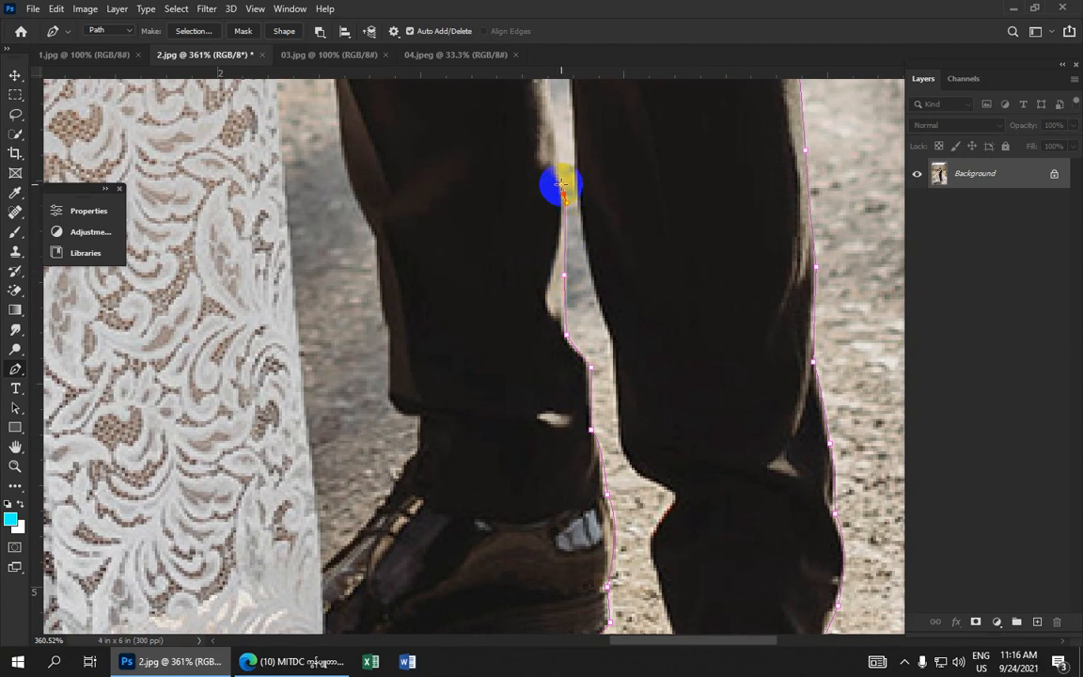
{"action": "scroll", "coordinate": [515, 242], "scroll_direction": "up", "scroll_amount": 3}
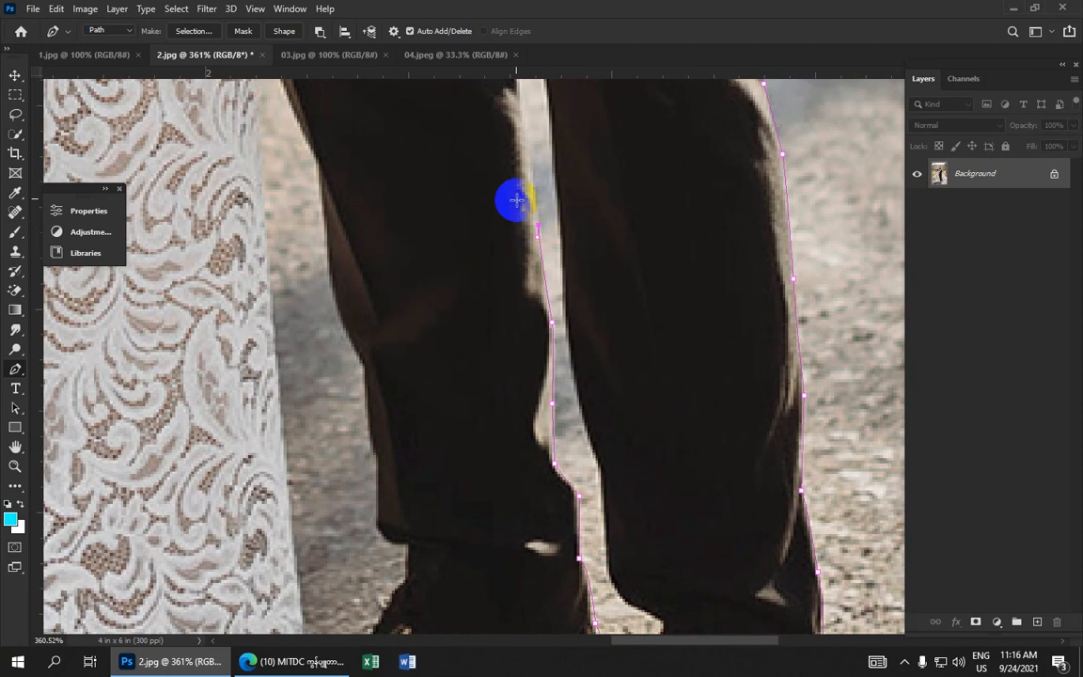
{"action": "left_click_drag", "start_coordinate": [509, 199], "coordinate": [503, 365]}
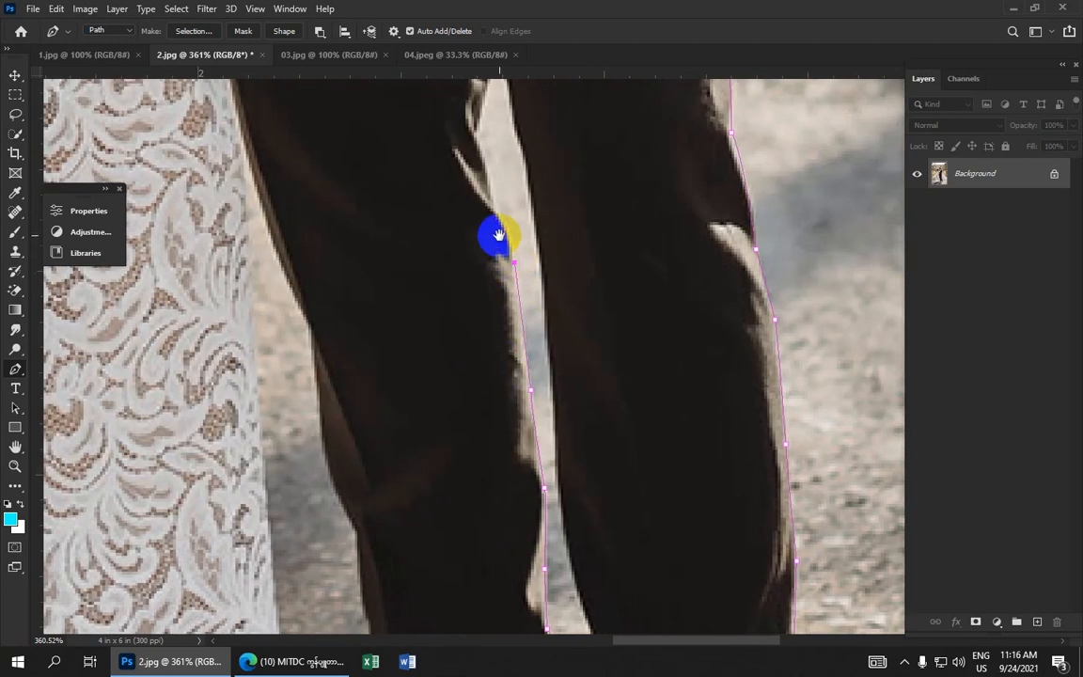
{"action": "left_click_drag", "start_coordinate": [495, 234], "coordinate": [513, 362]}
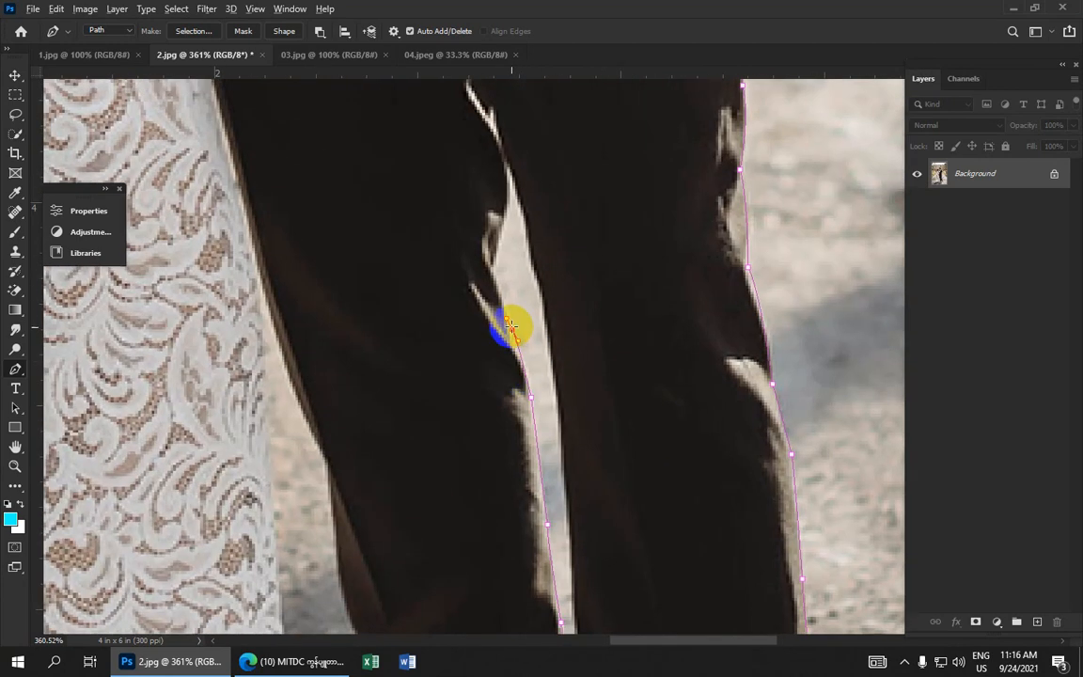
{"action": "left_click", "coordinate": [511, 326]}
{"action": "left_click", "coordinate": [496, 267]}
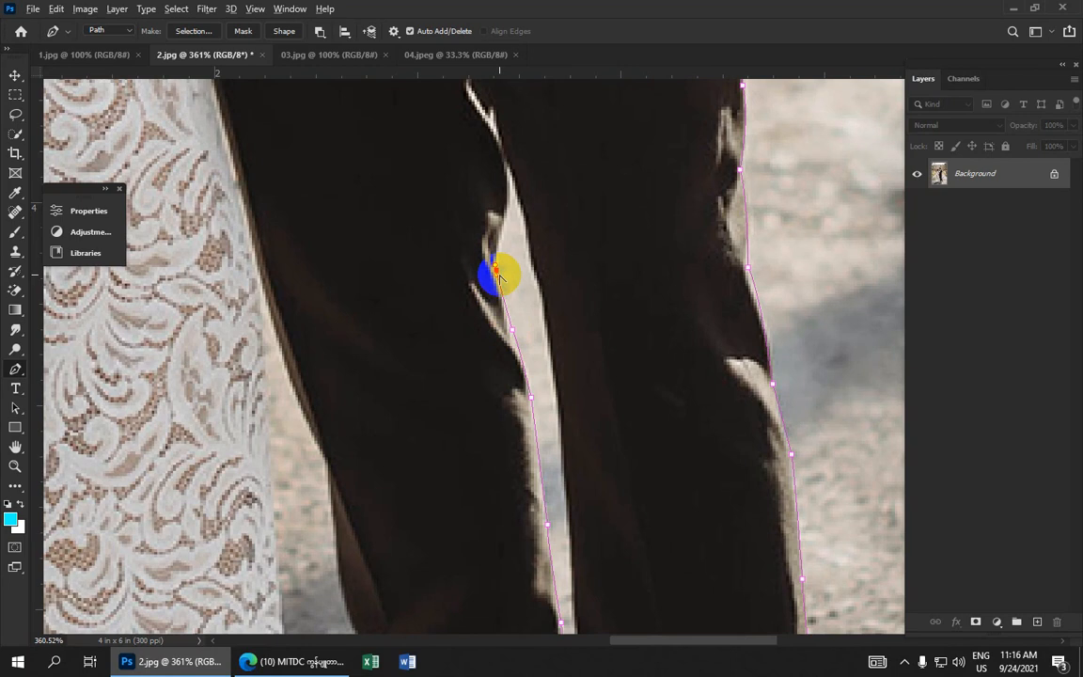
{"action": "left_click", "coordinate": [509, 211]}
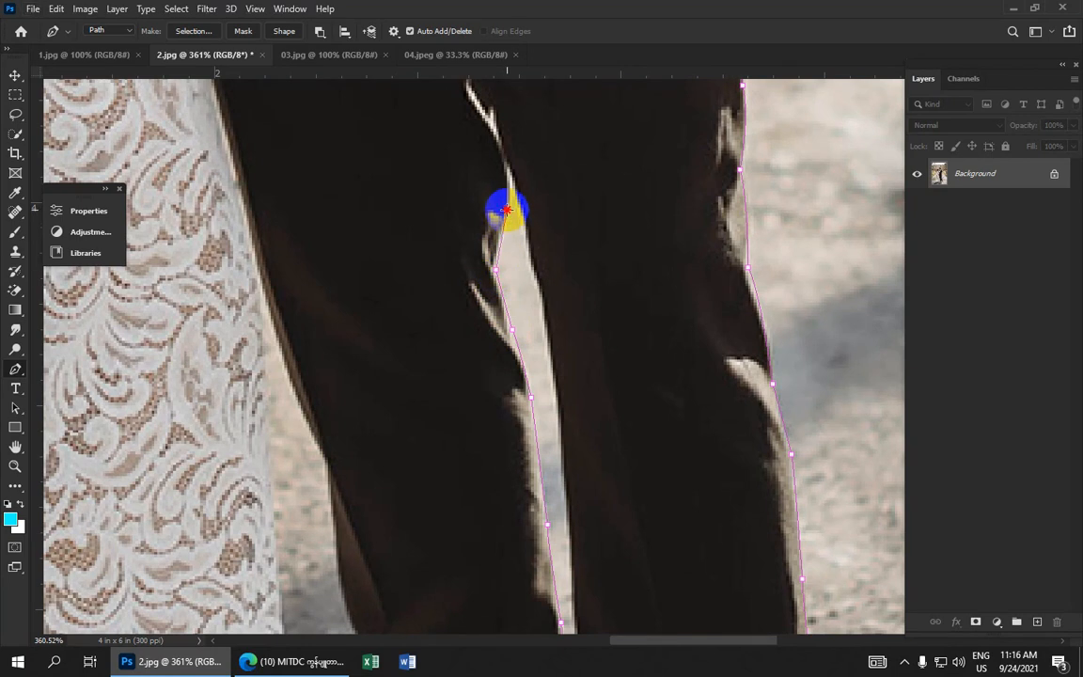
{"action": "left_click_drag", "start_coordinate": [507, 208], "coordinate": [507, 172]}
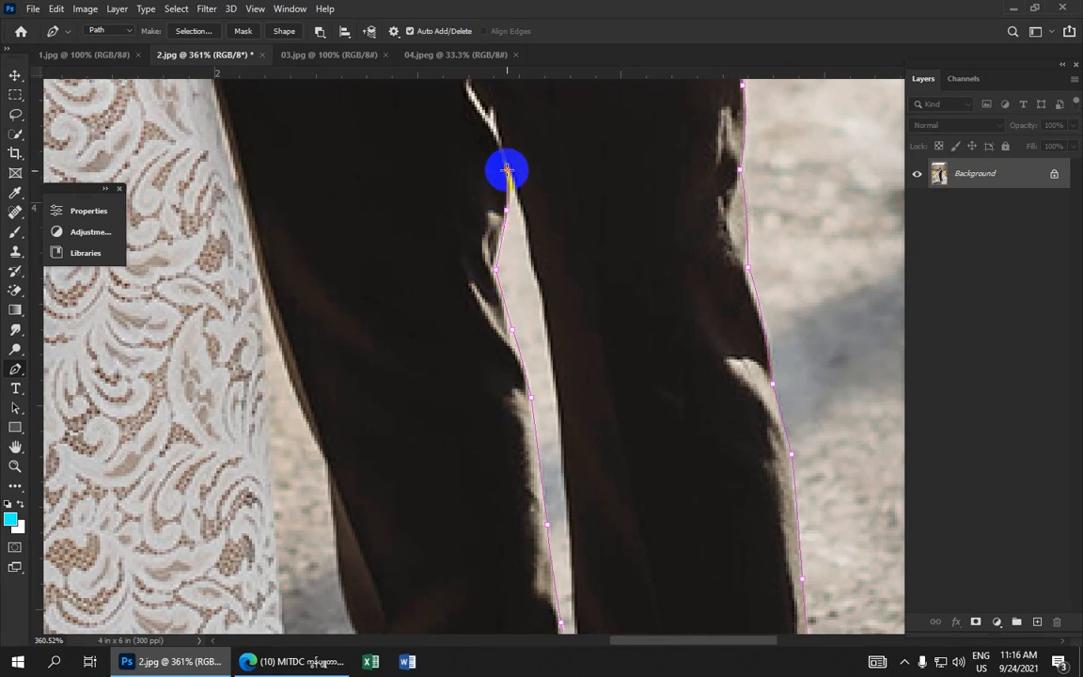
Trace anchors down the inner edge of the groom's front trouser leg below the gap between the legs
{"action": "scroll", "coordinate": [514, 217], "scroll_direction": "down", "scroll_amount": 14}
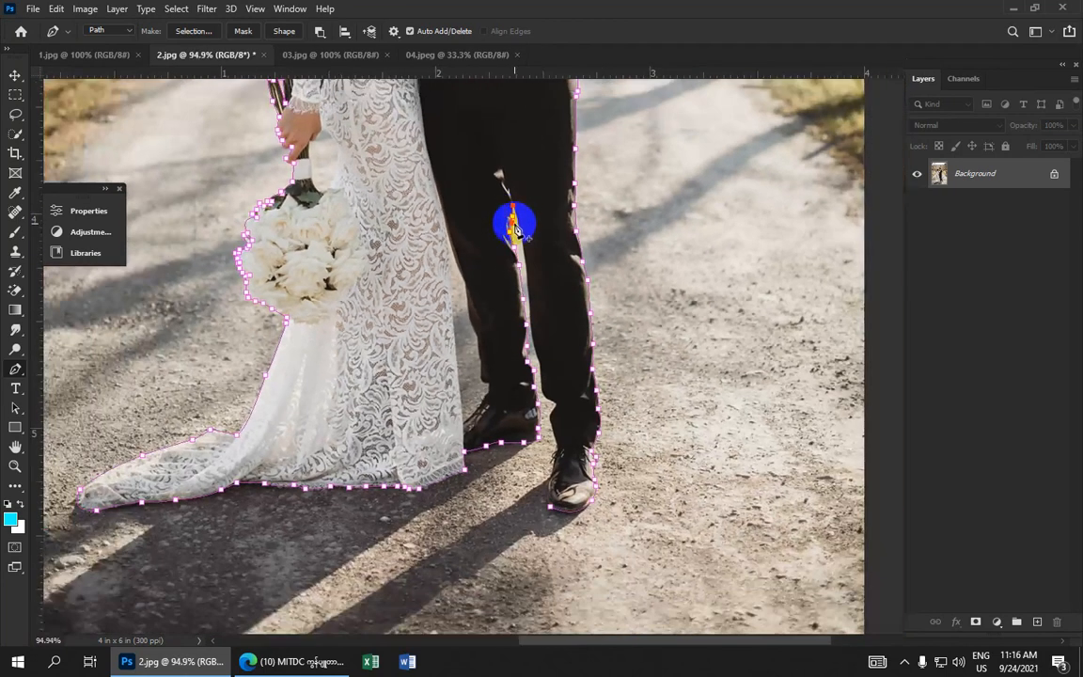
{"action": "scroll", "coordinate": [513, 221], "scroll_direction": "up", "scroll_amount": 6}
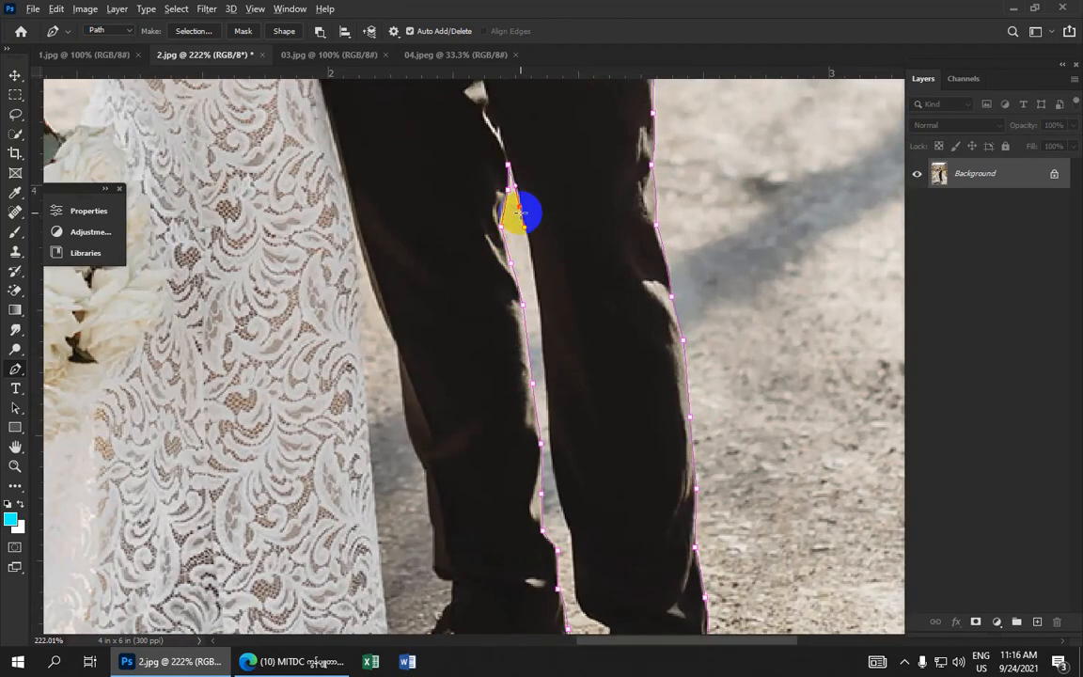
{"action": "left_click", "coordinate": [520, 205]}
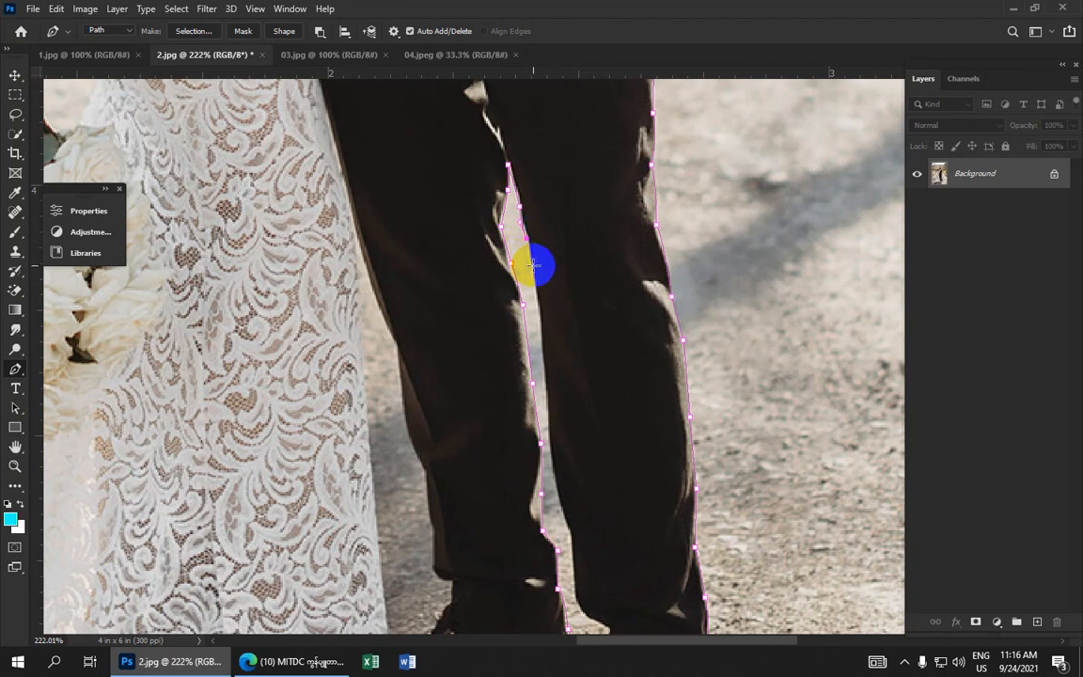
{"action": "left_click", "coordinate": [532, 267]}
{"action": "left_click", "coordinate": [541, 309]}
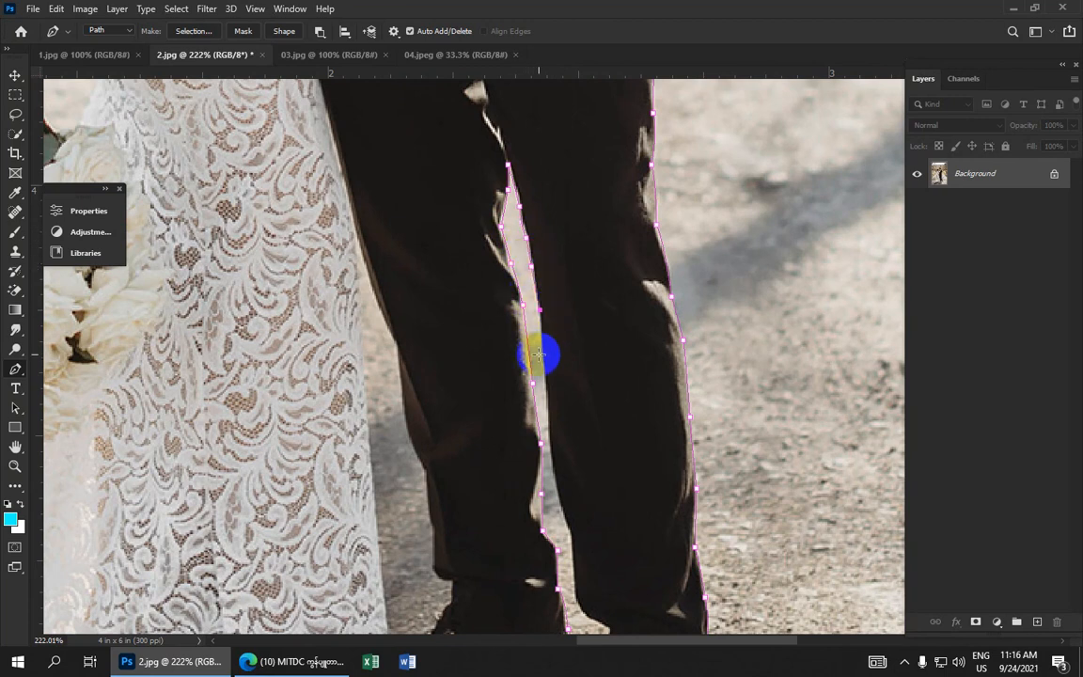
Continue placing anchors, including curved ones, down the front trouser leg's inner edge to the cuff crease
{"action": "scroll", "coordinate": [554, 380], "scroll_direction": "down", "scroll_amount": 3}
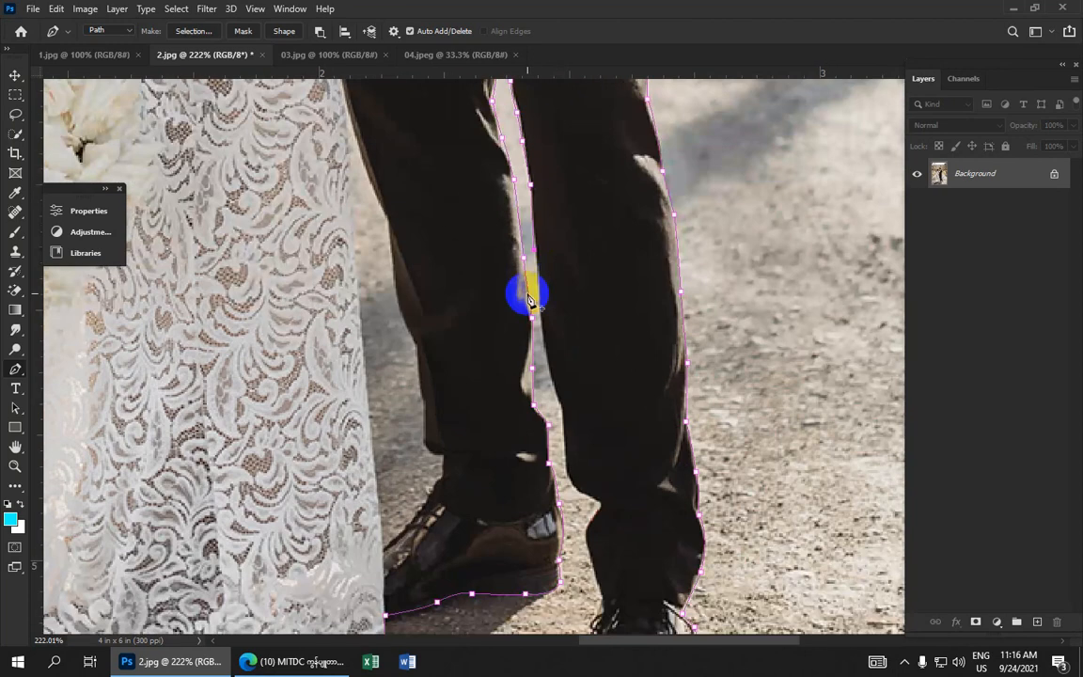
{"action": "left_click", "coordinate": [527, 294]}
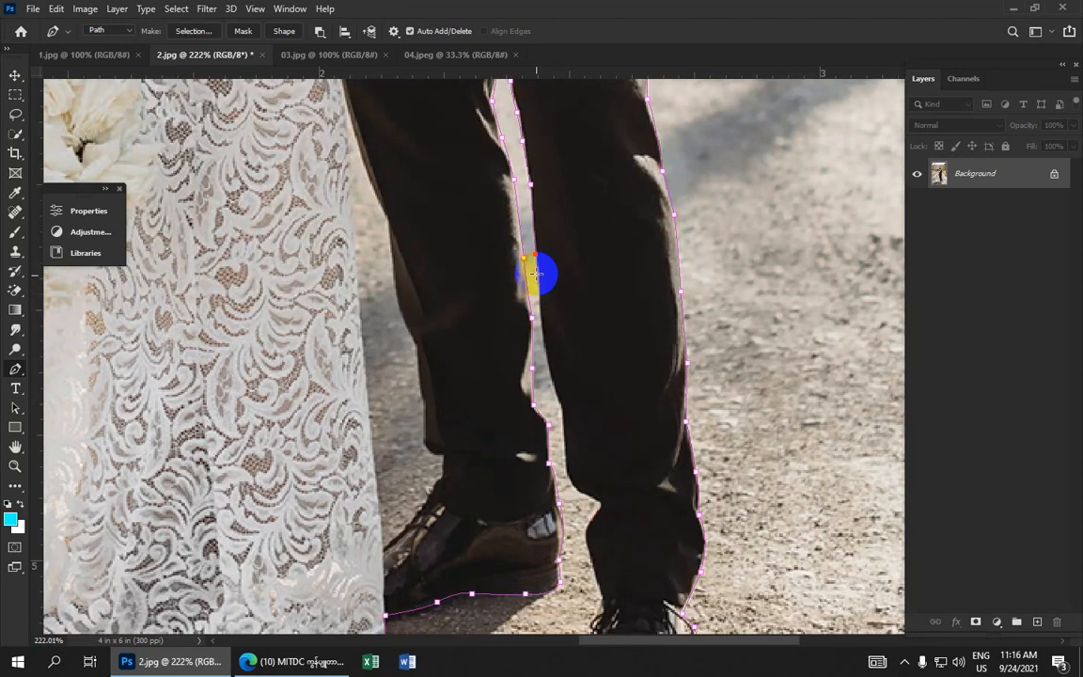
{"action": "left_click", "coordinate": [534, 315]}
{"action": "left_click", "coordinate": [536, 405]}
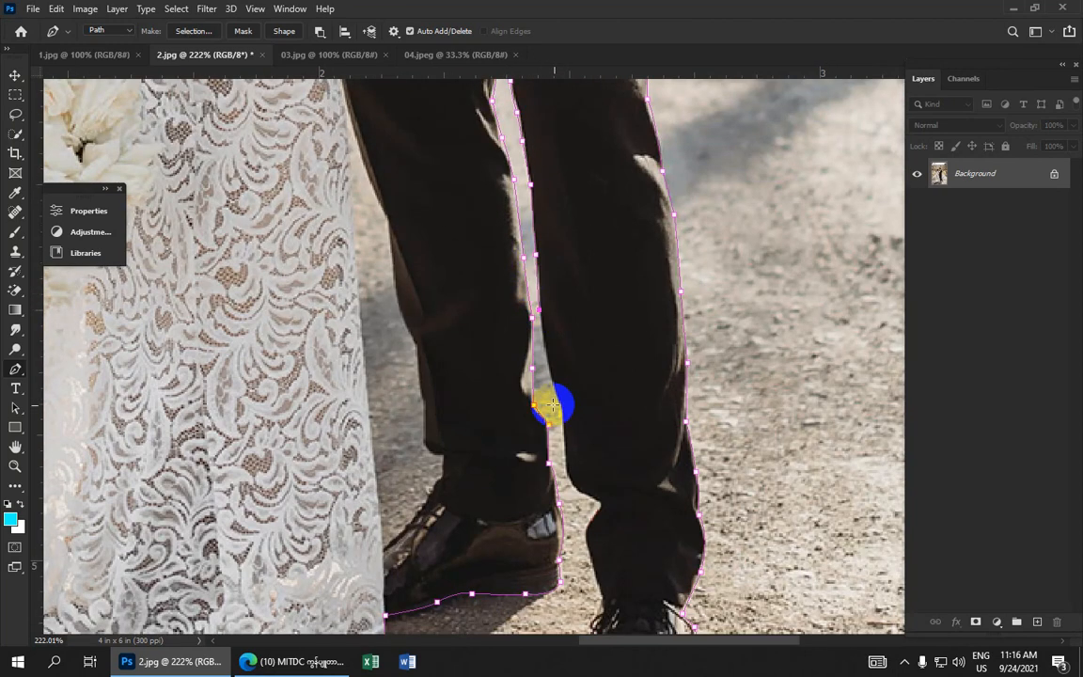
{"action": "left_click_drag", "start_coordinate": [561, 404], "coordinate": [565, 411]}
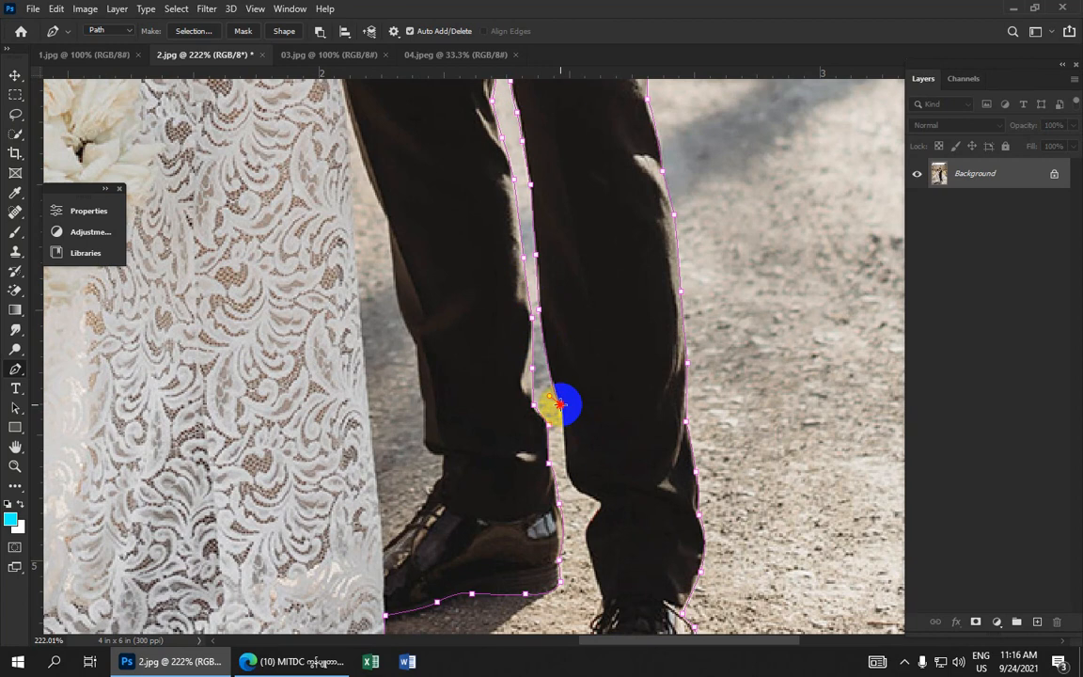
{"action": "left_click", "coordinate": [565, 464]}
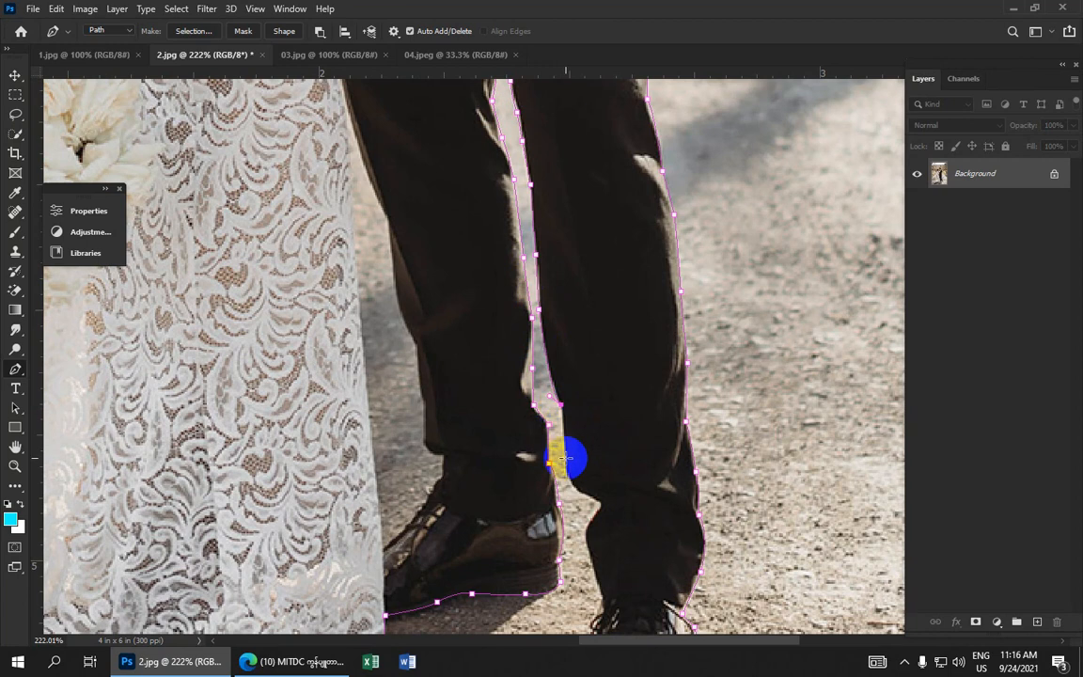
{"action": "left_click", "coordinate": [596, 503]}
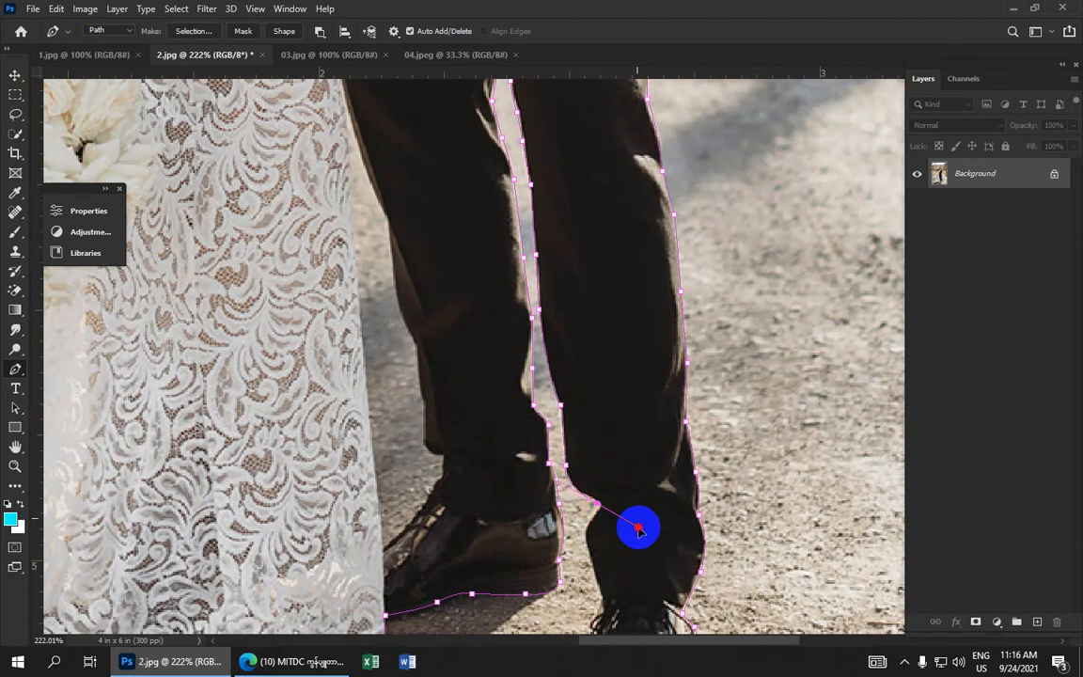
{"action": "left_click", "coordinate": [590, 506]}
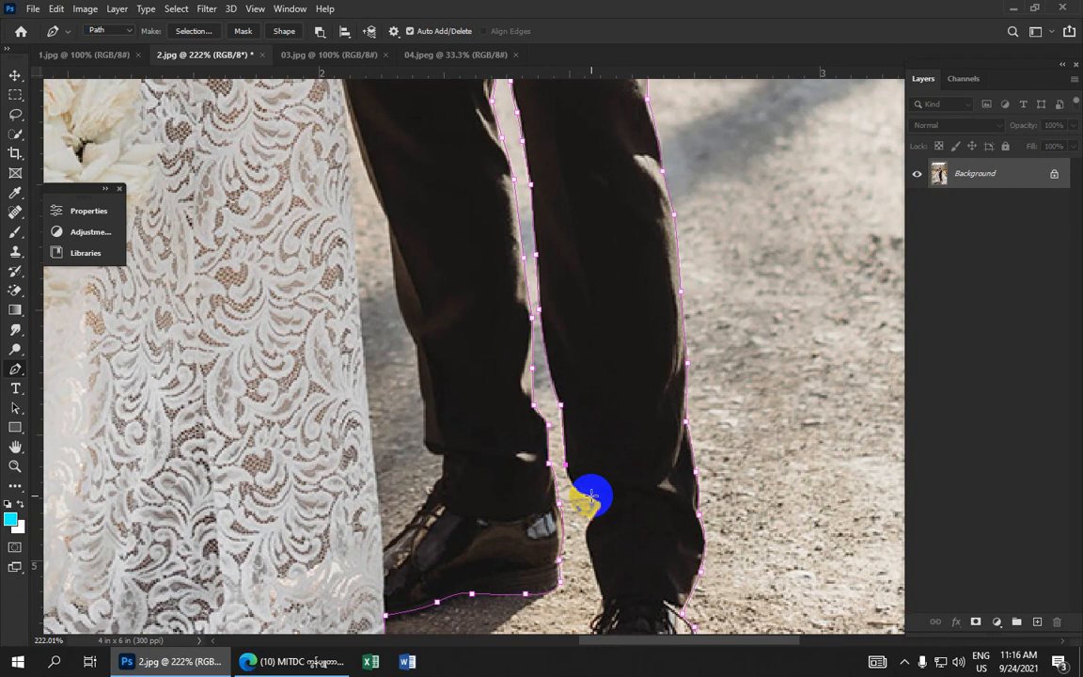
{"action": "left_click_drag", "start_coordinate": [591, 499], "coordinate": [606, 505]}
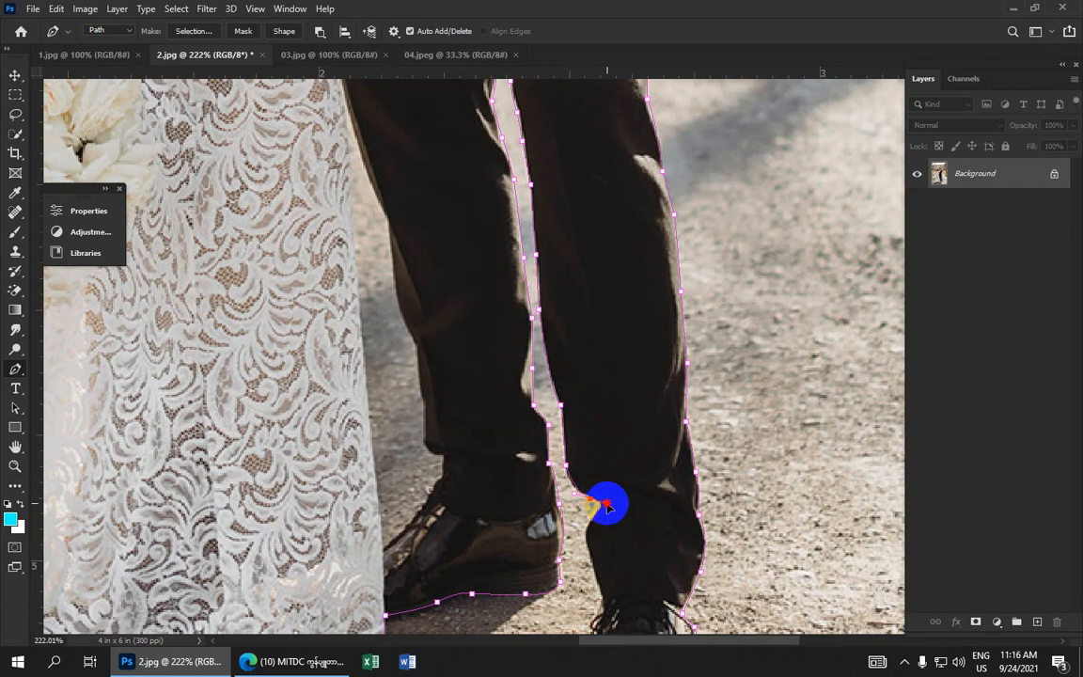
Undo the last anchor and re-place curved anchors around the front trouser cuff
{"action": "scroll", "coordinate": [592, 501], "scroll_direction": "up", "scroll_amount": 5}
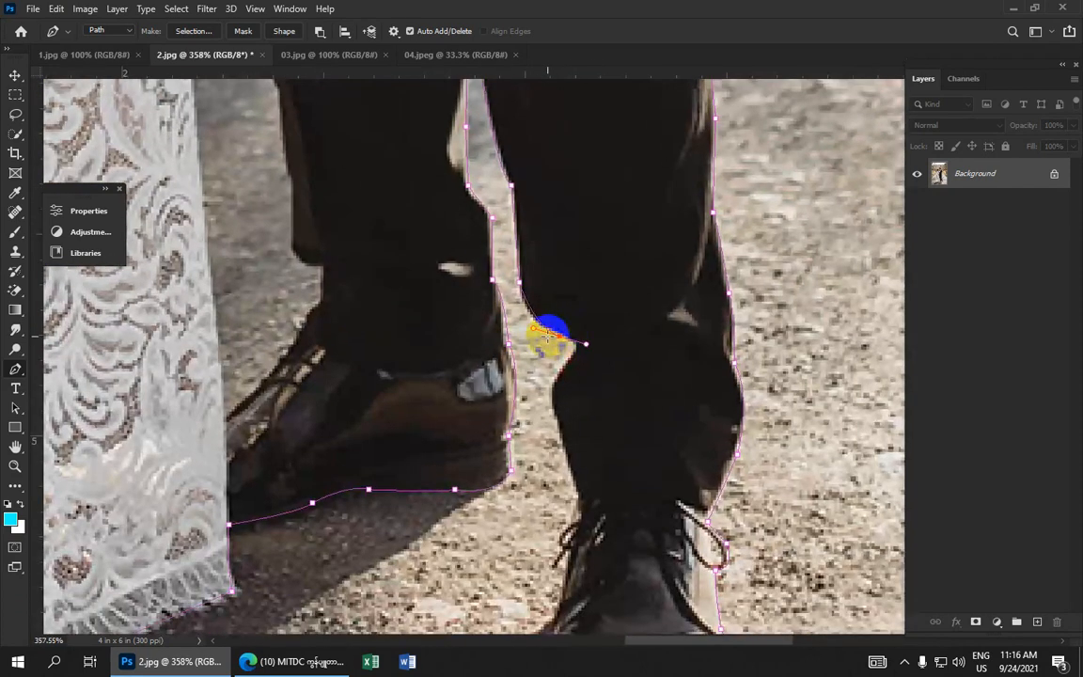
{"action": "key", "text": "ctrl+z"}
{"action": "left_click", "coordinate": [541, 327]}
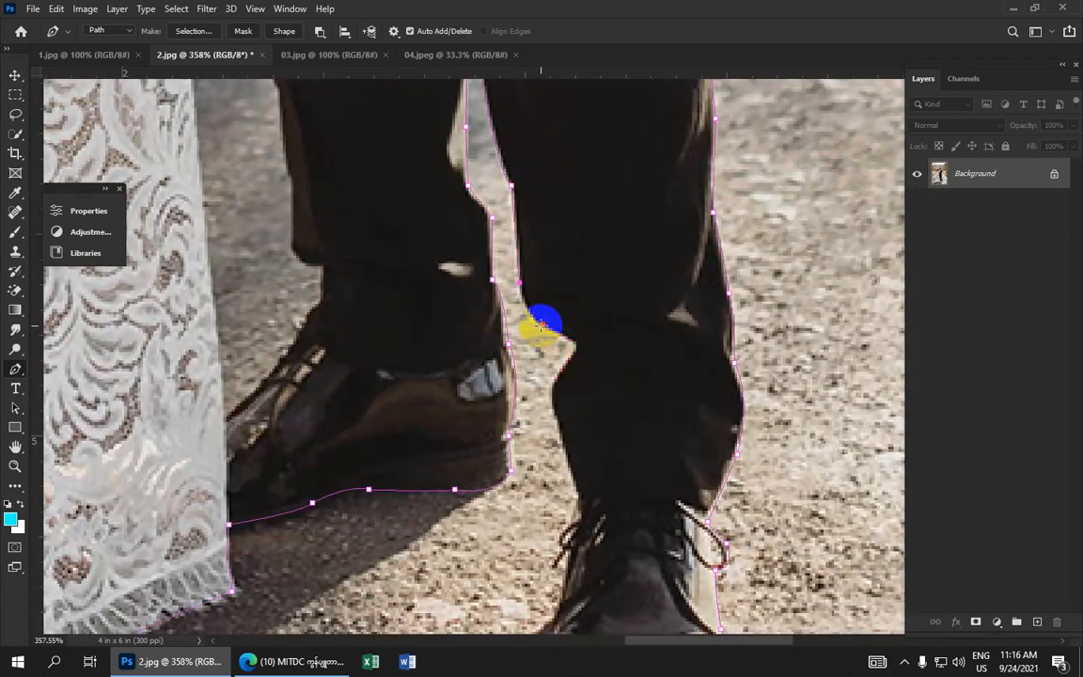
{"action": "left_click_drag", "start_coordinate": [541, 326], "coordinate": [586, 367]}
{"action": "left_click", "coordinate": [543, 327], "text": "alt"}
{"action": "left_click", "coordinate": [546, 386]}
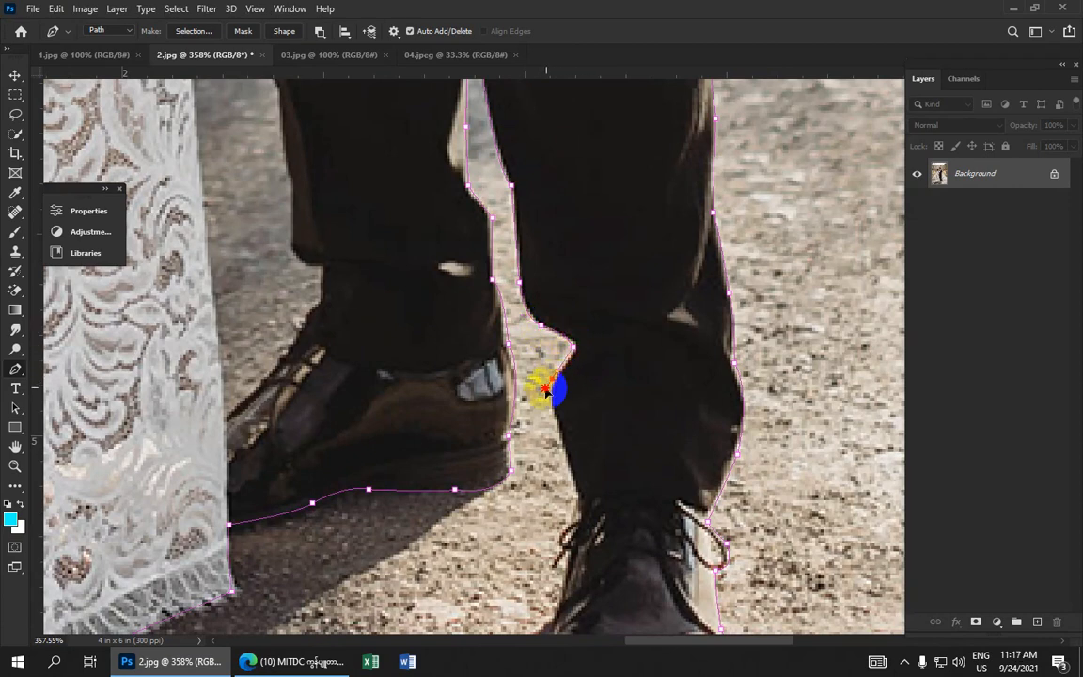
{"action": "mouse_move", "coordinate": [550, 381]}
{"action": "left_mouse_down"}
{"action": "mouse_move", "coordinate": [568, 373]}
{"action": "mouse_move", "coordinate": [555, 378]}
{"action": "left_mouse_up"}
Trace anchors down the front shoe's laces and instep, closing the path at the anchor under its toe
{"action": "scroll", "coordinate": [555, 378], "scroll_direction": "down", "scroll_amount": 3}
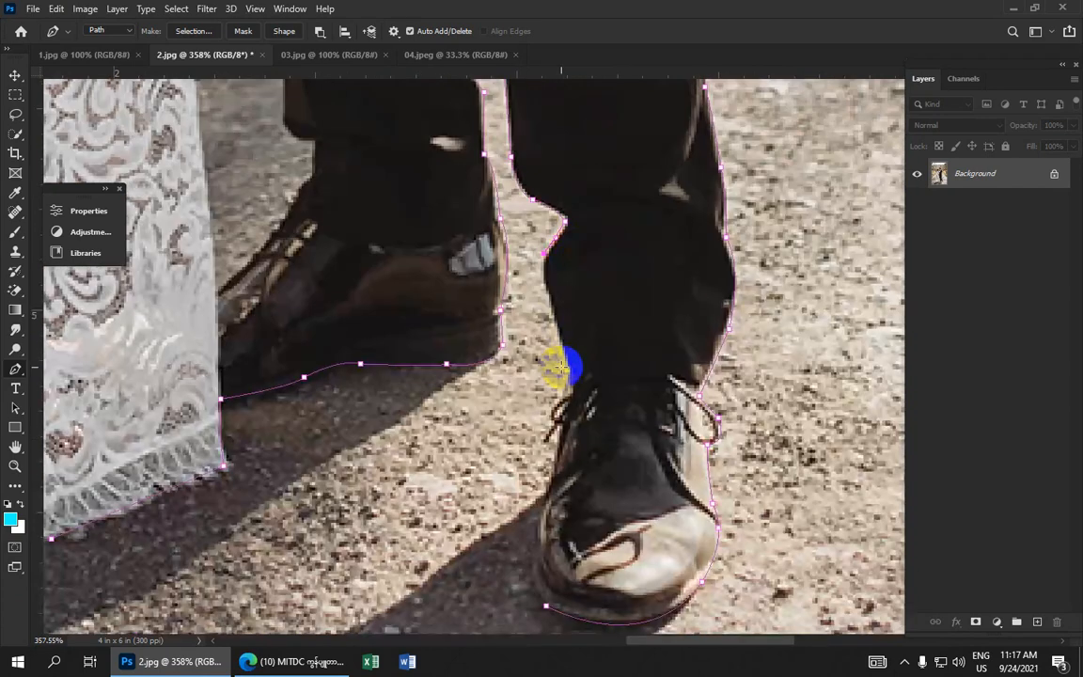
{"action": "left_click_drag", "start_coordinate": [568, 367], "coordinate": [589, 424]}
{"action": "left_click", "coordinate": [567, 368]}
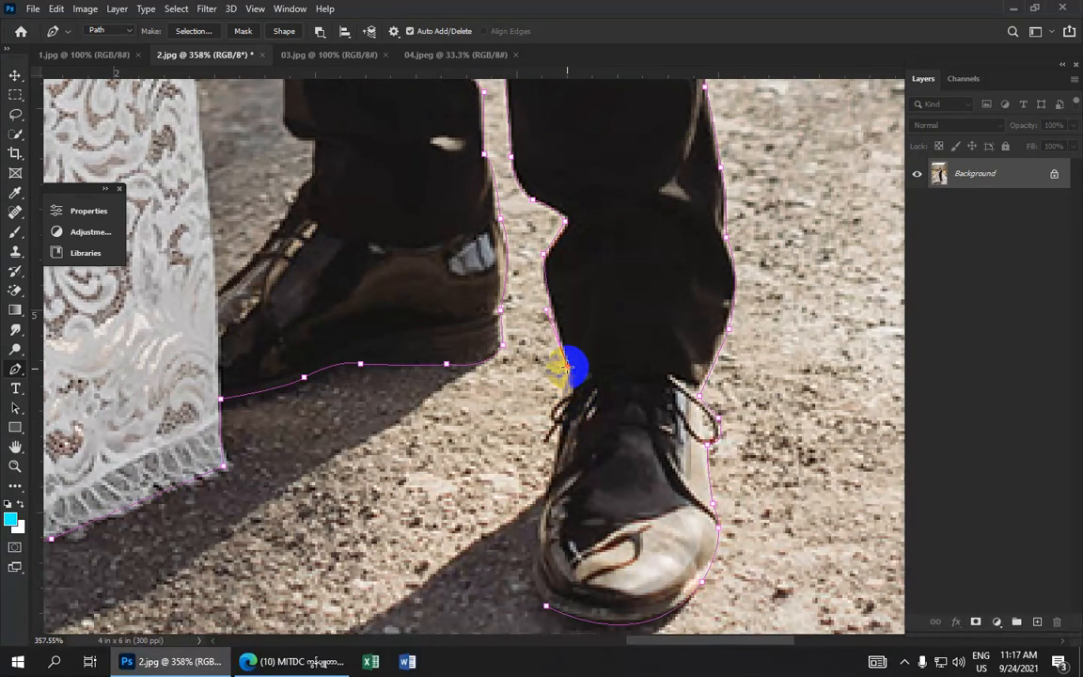
{"action": "left_click", "coordinate": [574, 395]}
{"action": "left_click", "coordinate": [550, 411]}
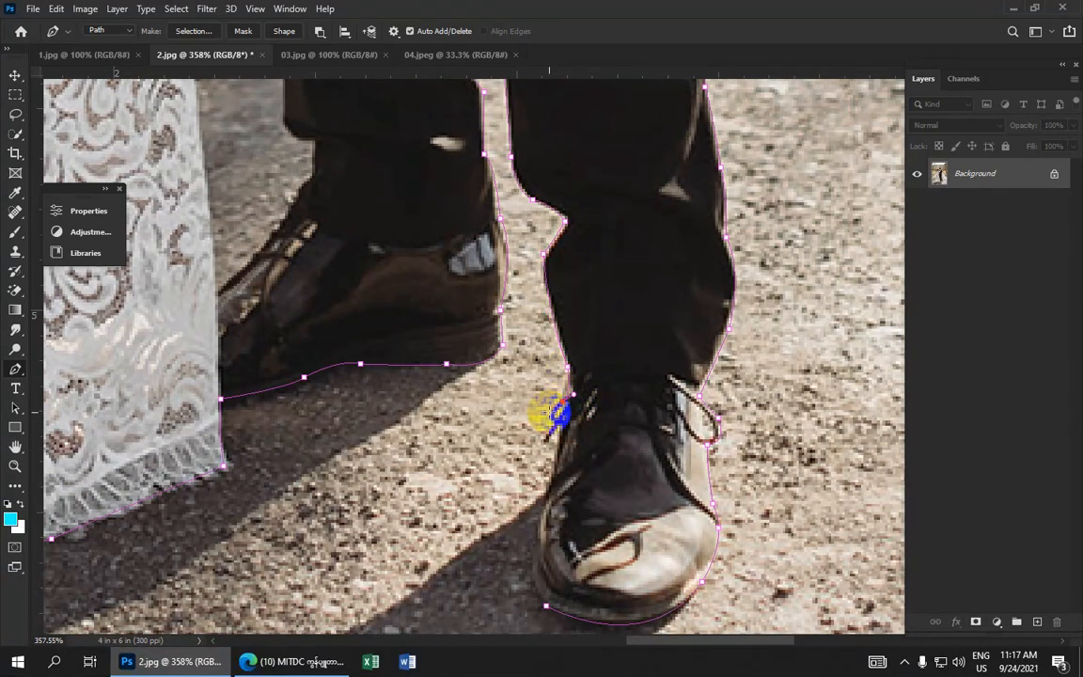
{"action": "left_click", "coordinate": [561, 424]}
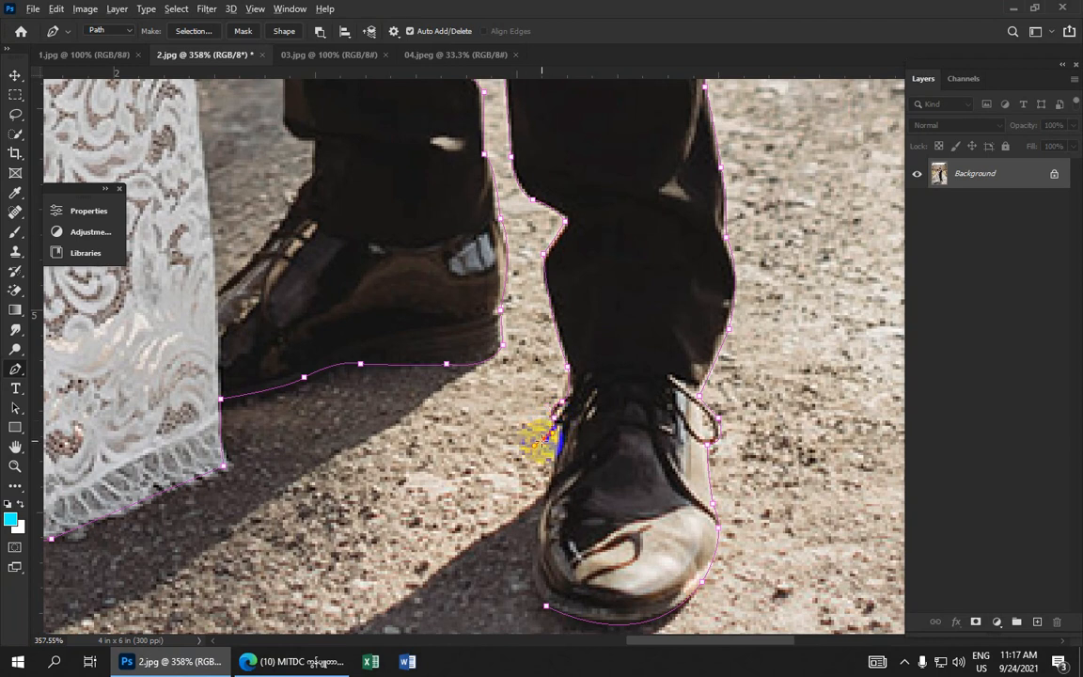
{"action": "left_click", "coordinate": [561, 436]}
{"action": "left_click", "coordinate": [551, 465]}
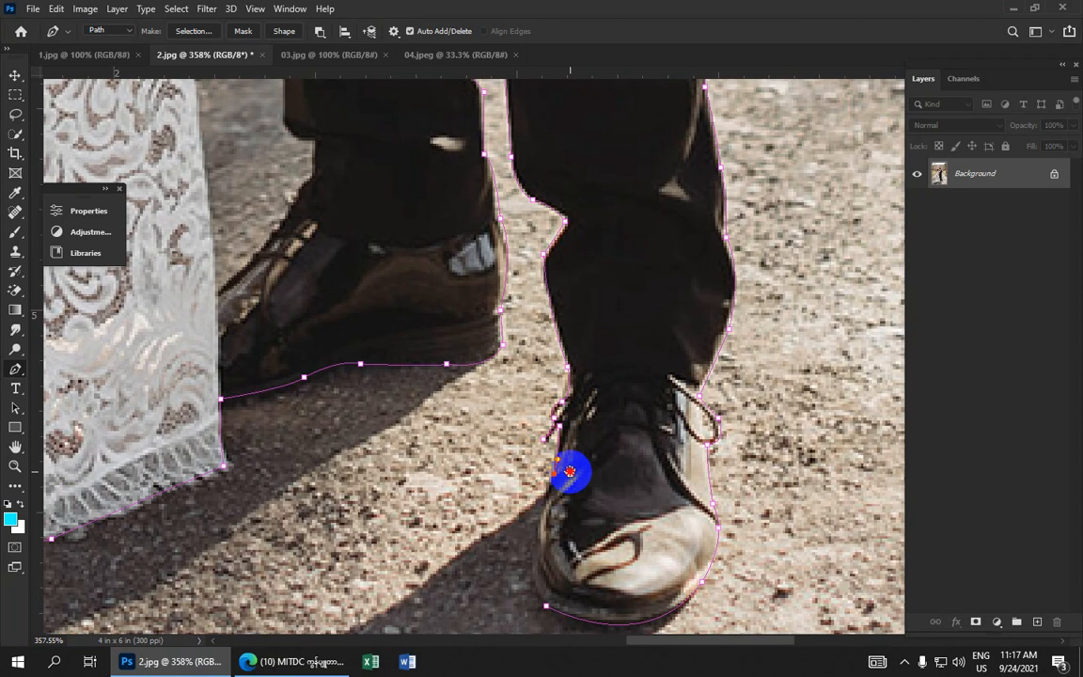
{"action": "scroll", "coordinate": [564, 460], "scroll_direction": "down", "scroll_amount": 3}
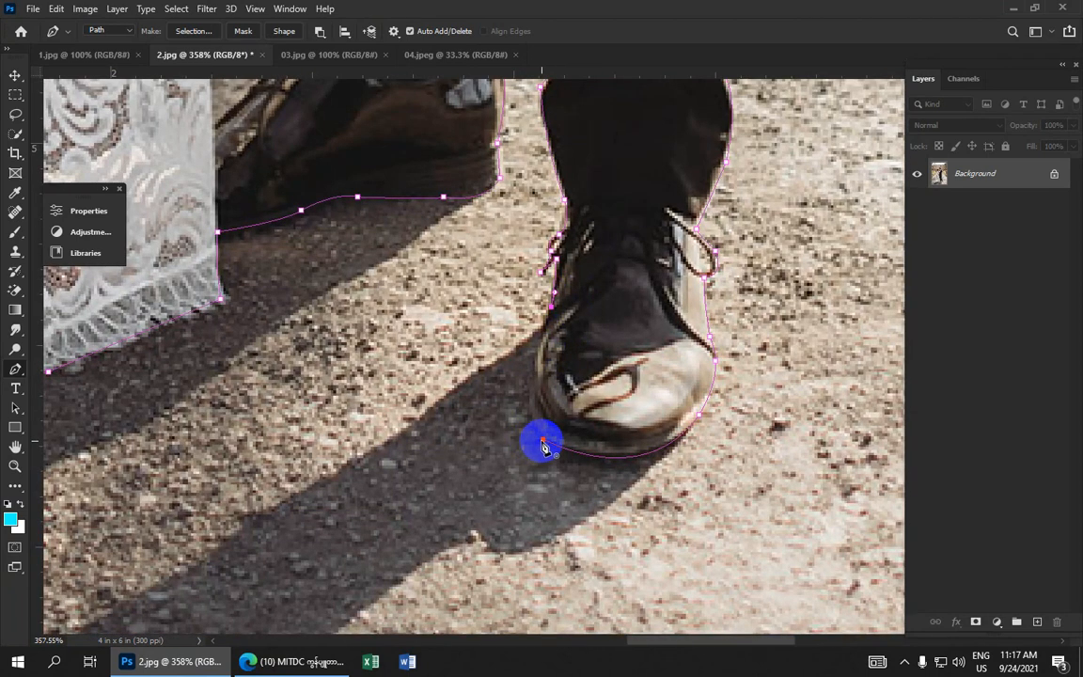
{"action": "left_click_drag", "start_coordinate": [543, 441], "coordinate": [583, 489]}
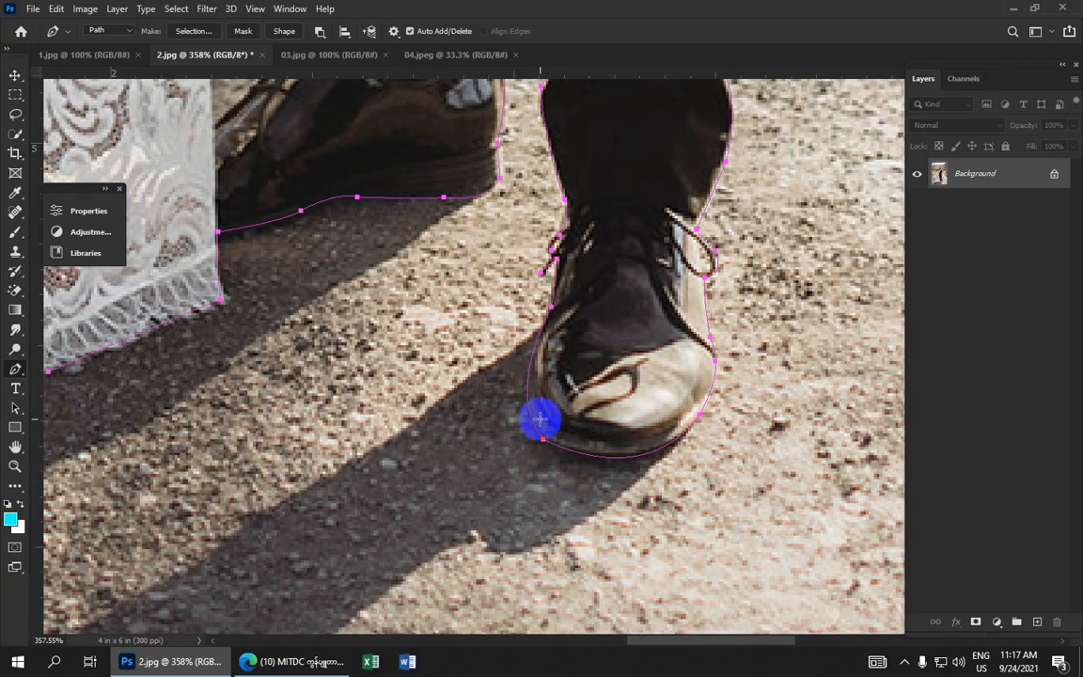
Convert the closed path into a new selection with a 2-pixel feather radius
{"action": "scroll", "coordinate": [524, 312], "scroll_direction": "down", "scroll_amount": 15}
{"action": "scroll", "coordinate": [522, 97], "scroll_direction": "down", "scroll_amount": 2}
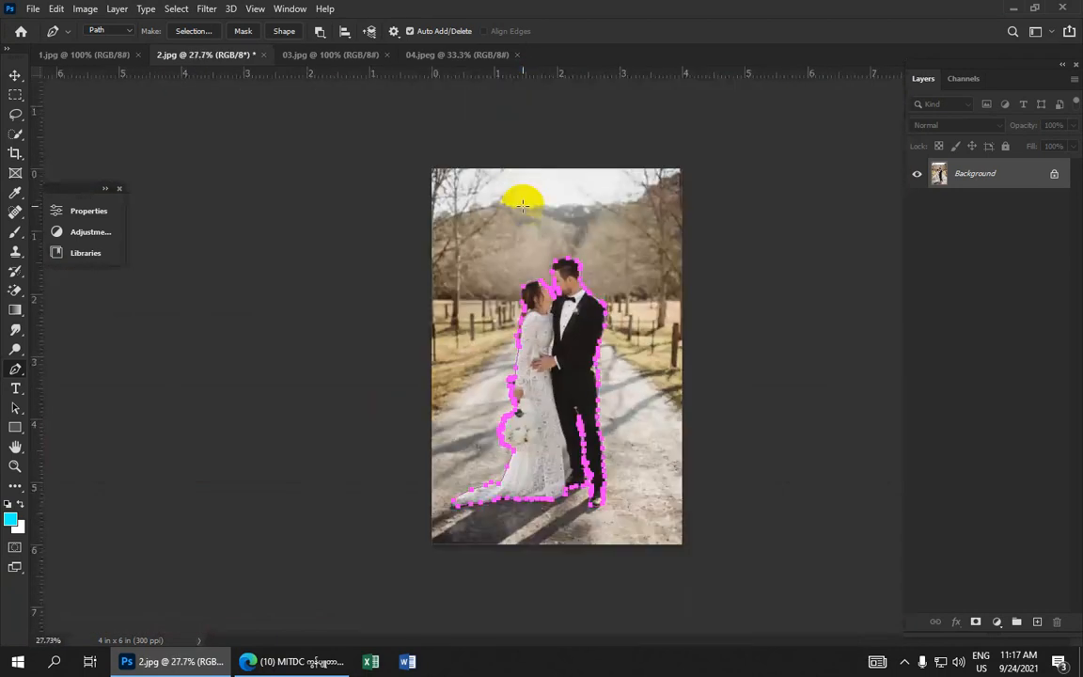
{"action": "scroll", "coordinate": [523, 194], "scroll_direction": "up", "scroll_amount": 5}
{"action": "right_click", "coordinate": [593, 313]}
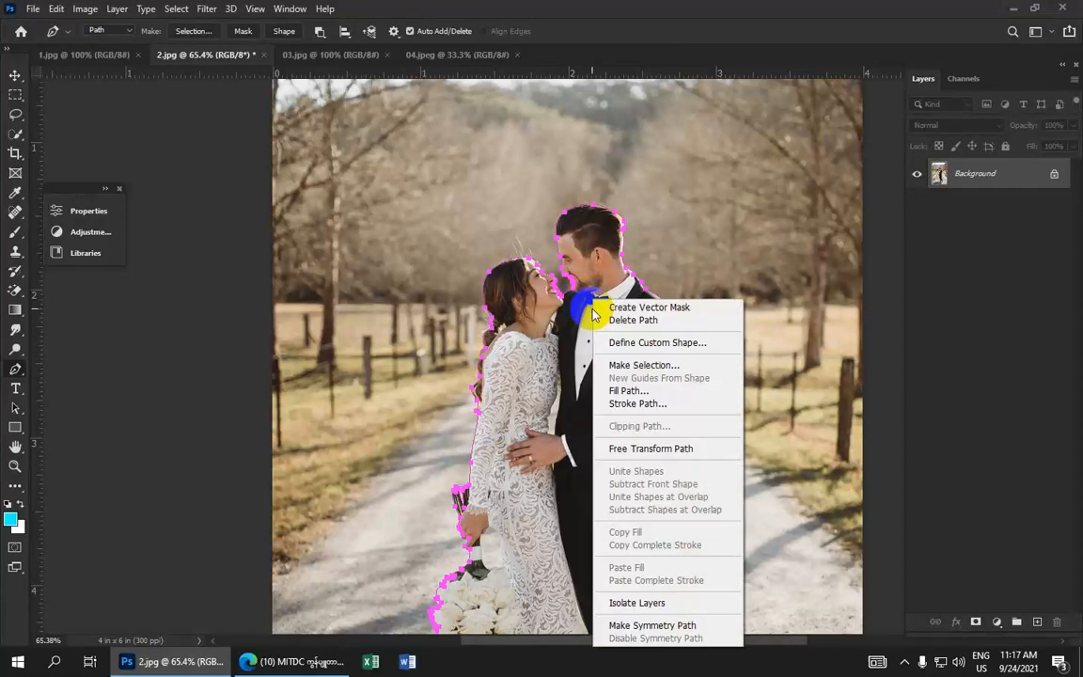
{"action": "left_click", "coordinate": [620, 365]}
{"action": "left_click", "coordinate": [649, 235]}
{"action": "left_click", "coordinate": [570, 236]}
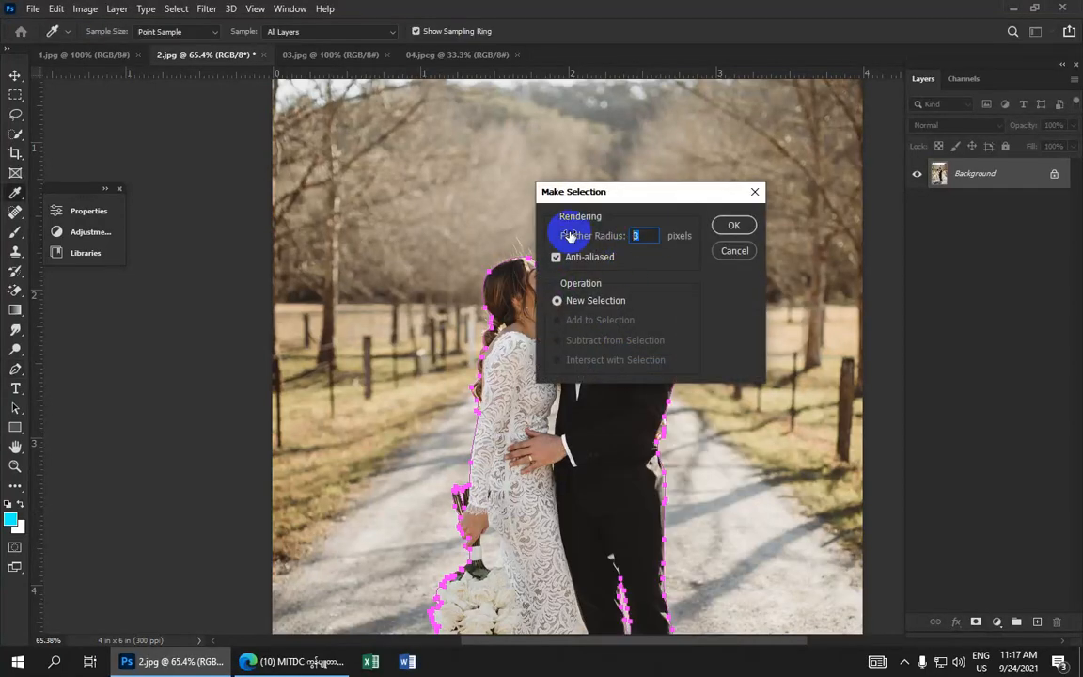
{"action": "type", "text": "2"}
{"action": "left_click", "coordinate": [733, 224]}
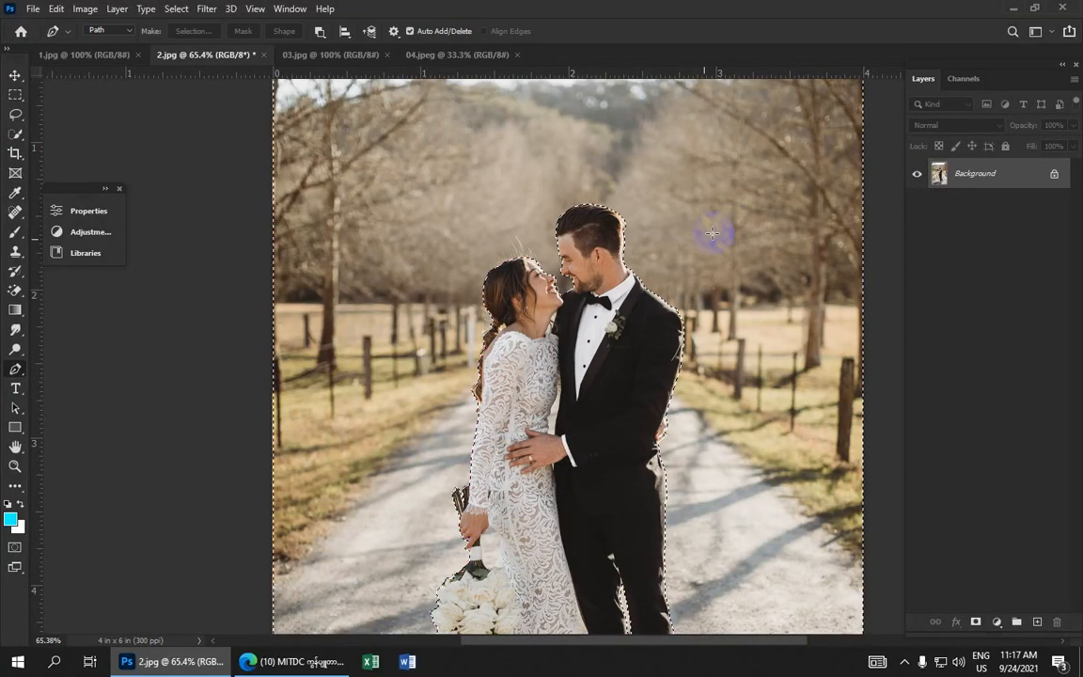
Copy the selected couple onto a new layer and toggle the Background layer's visibility to check the cut-out
{"action": "scroll", "coordinate": [522, 225], "scroll_direction": "down", "scroll_amount": 1}
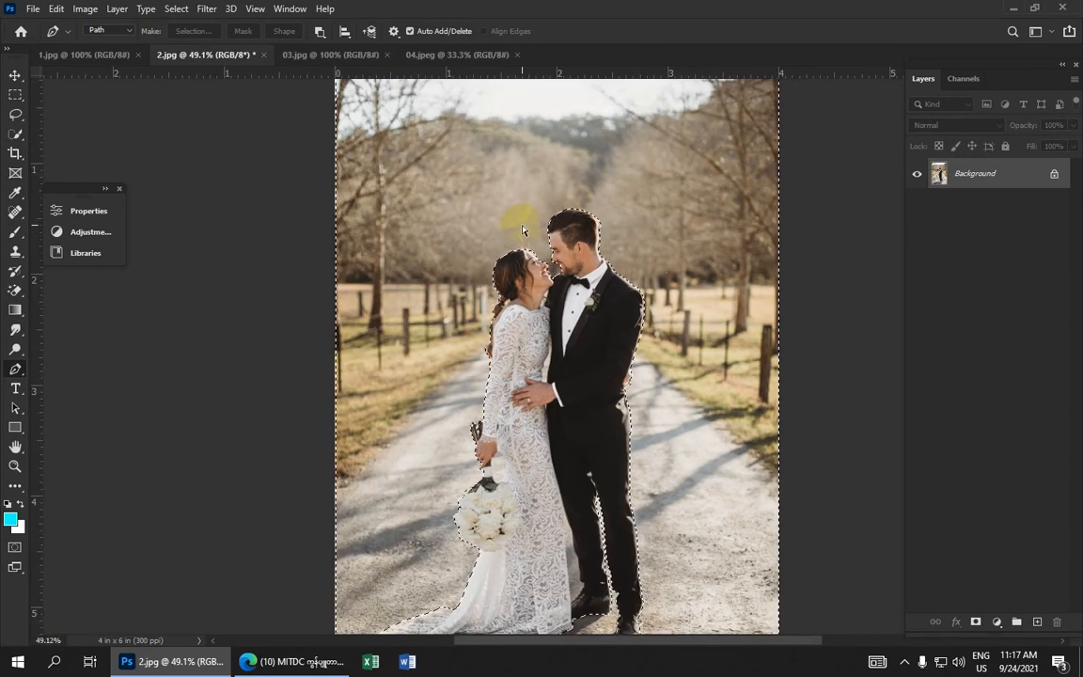
{"action": "key", "text": "ctrl+j"}
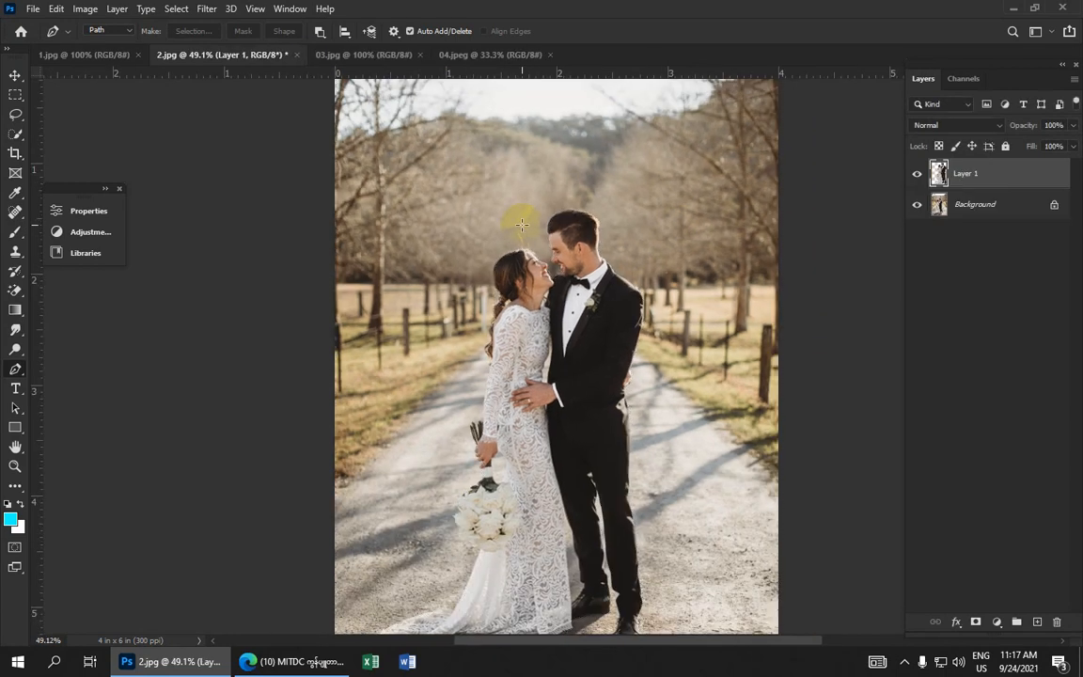
{"action": "left_click", "coordinate": [917, 205]}
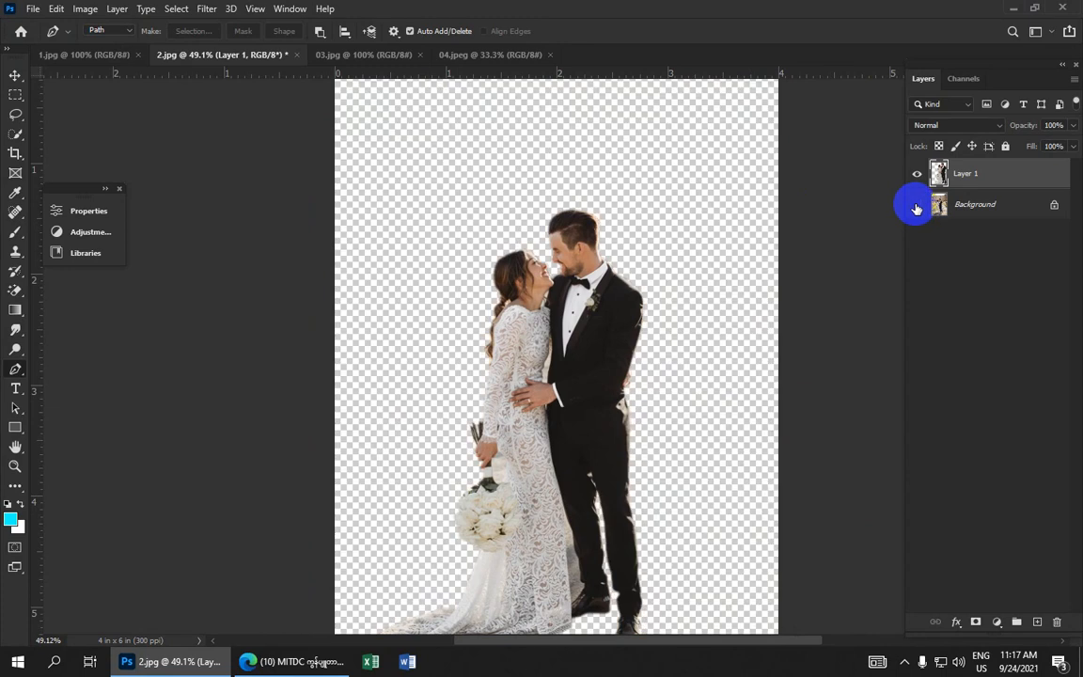
{"action": "left_click", "coordinate": [917, 205]}
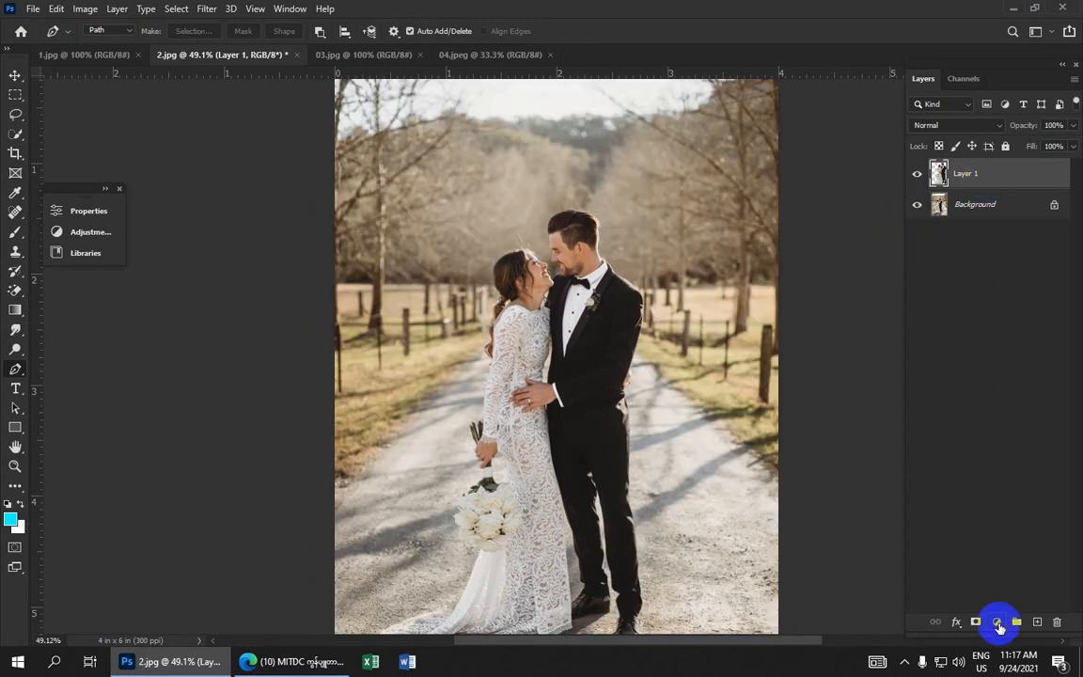
Add a Solid Color fill layer in mid grey #808080 and place it beneath the cut-out couple layer
{"action": "left_click", "coordinate": [997, 624]}
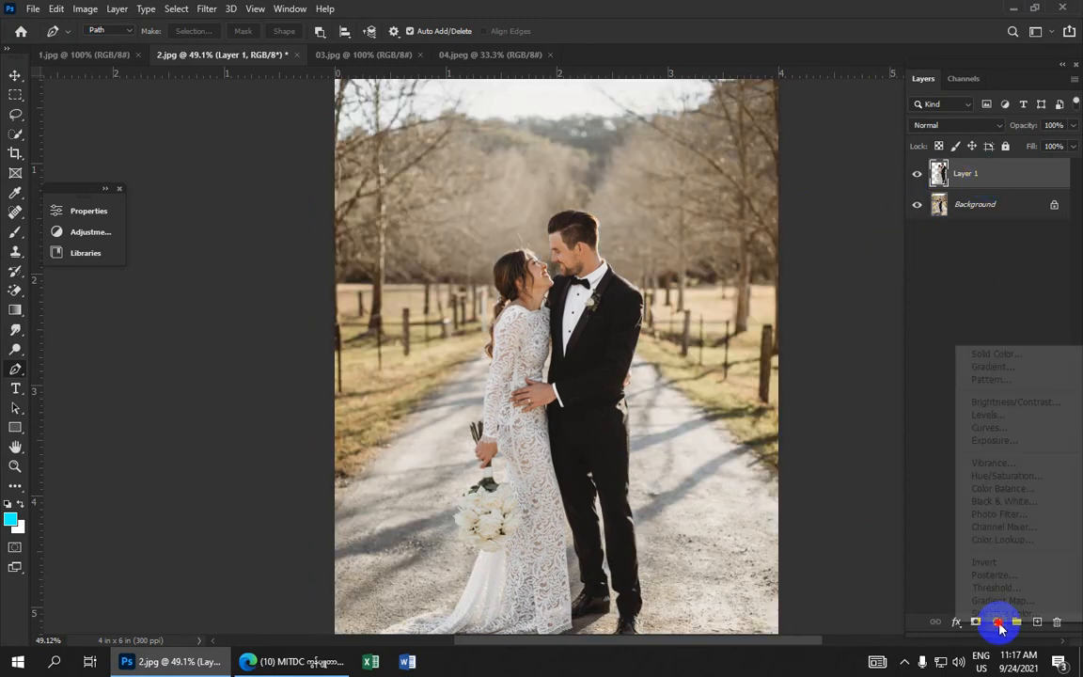
{"action": "left_click", "coordinate": [1010, 354]}
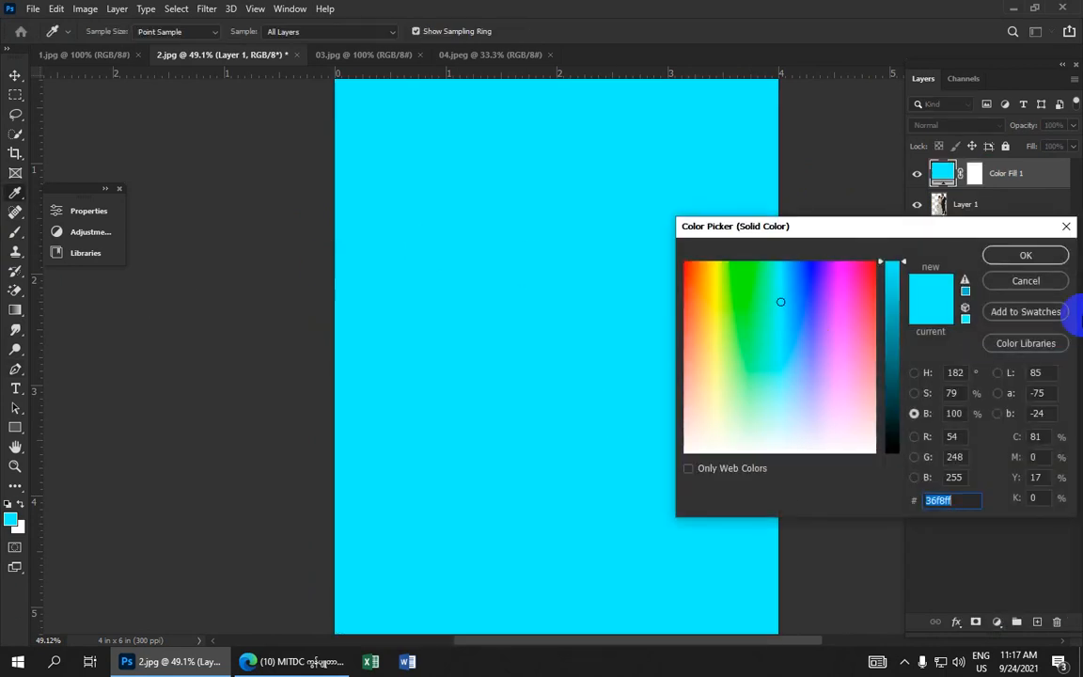
{"action": "left_click", "coordinate": [773, 428]}
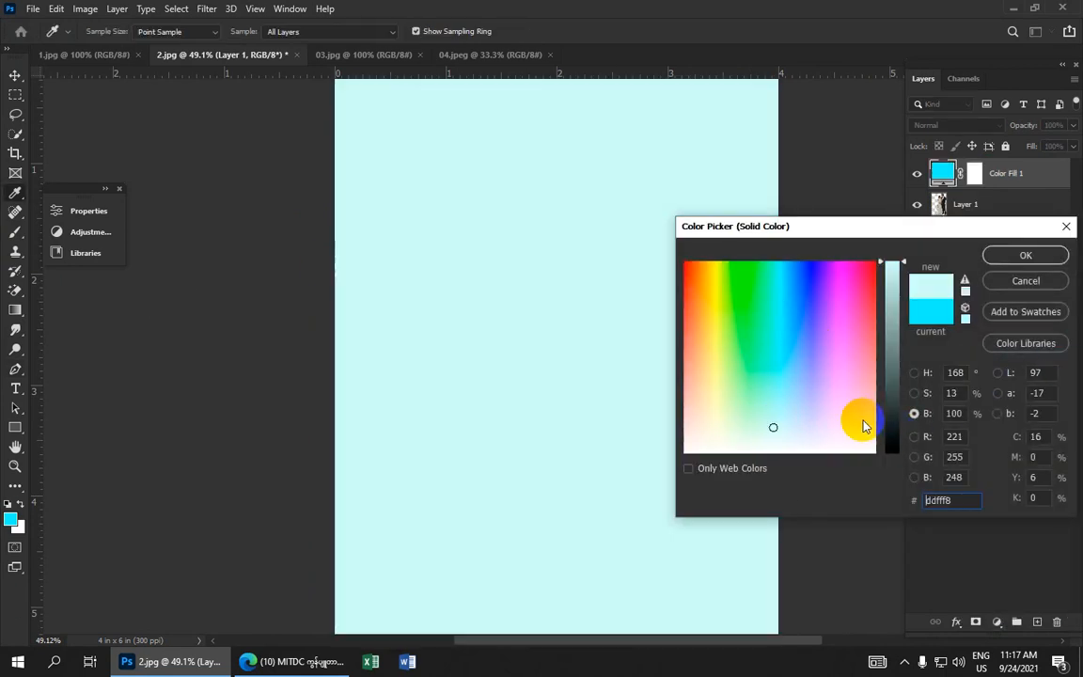
{"action": "left_click", "coordinate": [891, 371]}
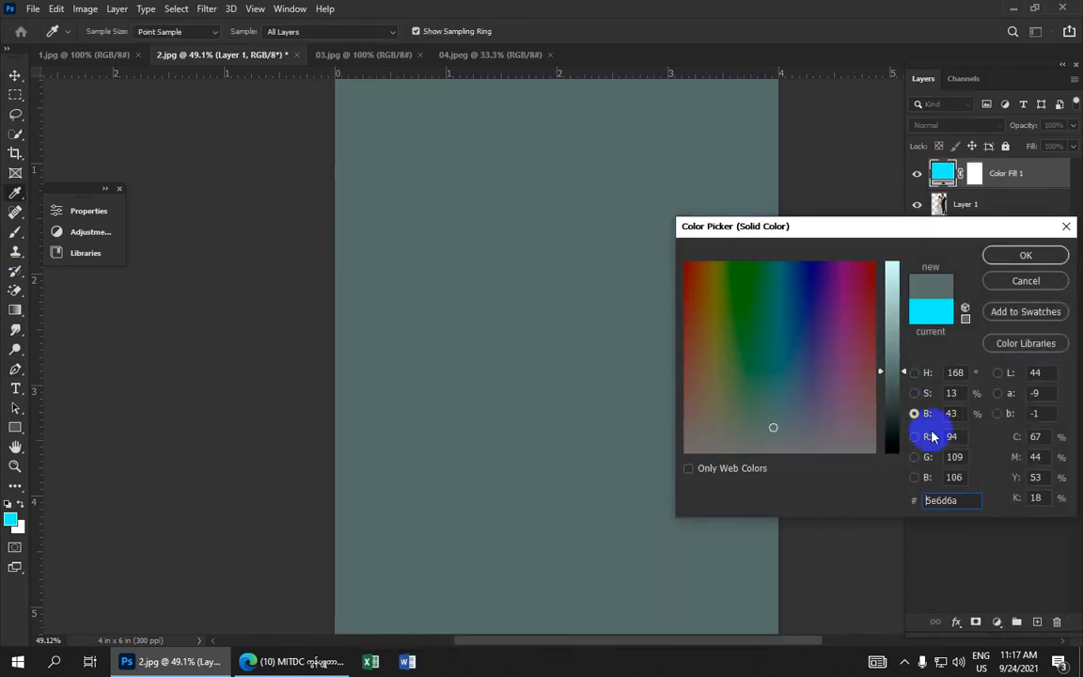
{"action": "double_click", "coordinate": [954, 413]}
{"action": "type", "text": "5"}
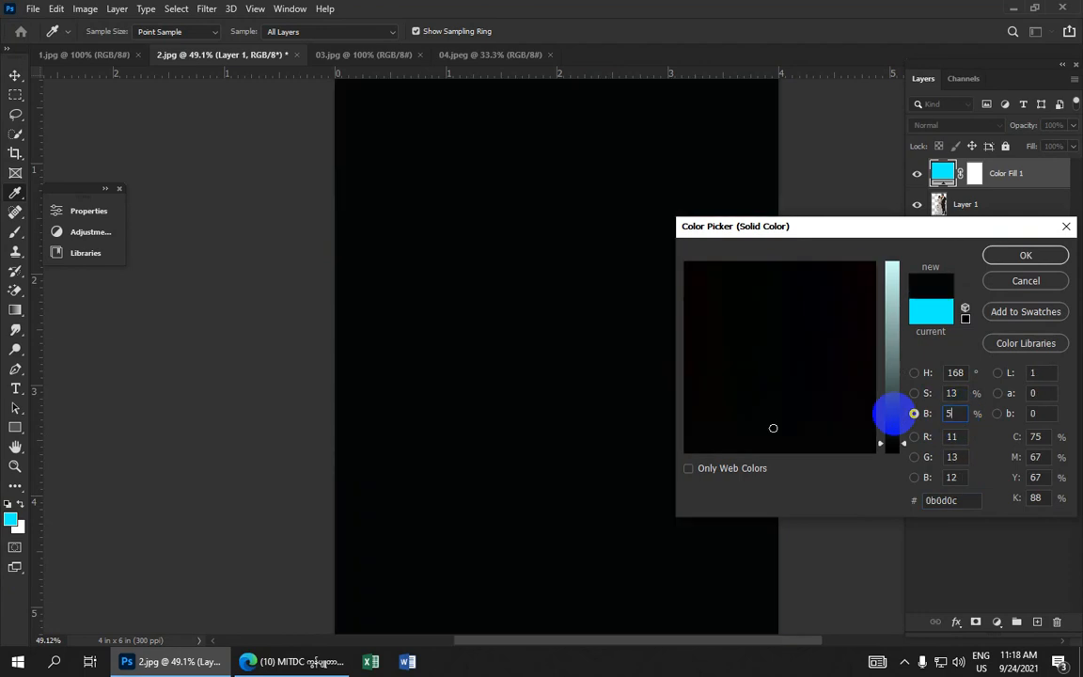
{"action": "type", "text": "0"}
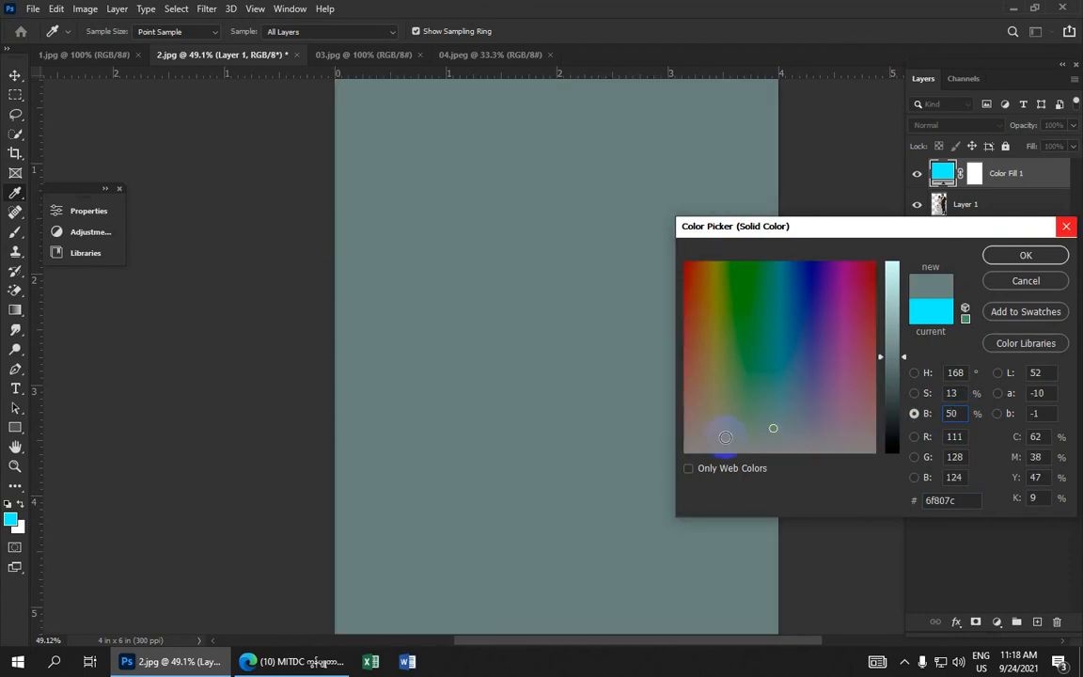
{"action": "left_click_drag", "start_coordinate": [726, 437], "coordinate": [621, 449]}
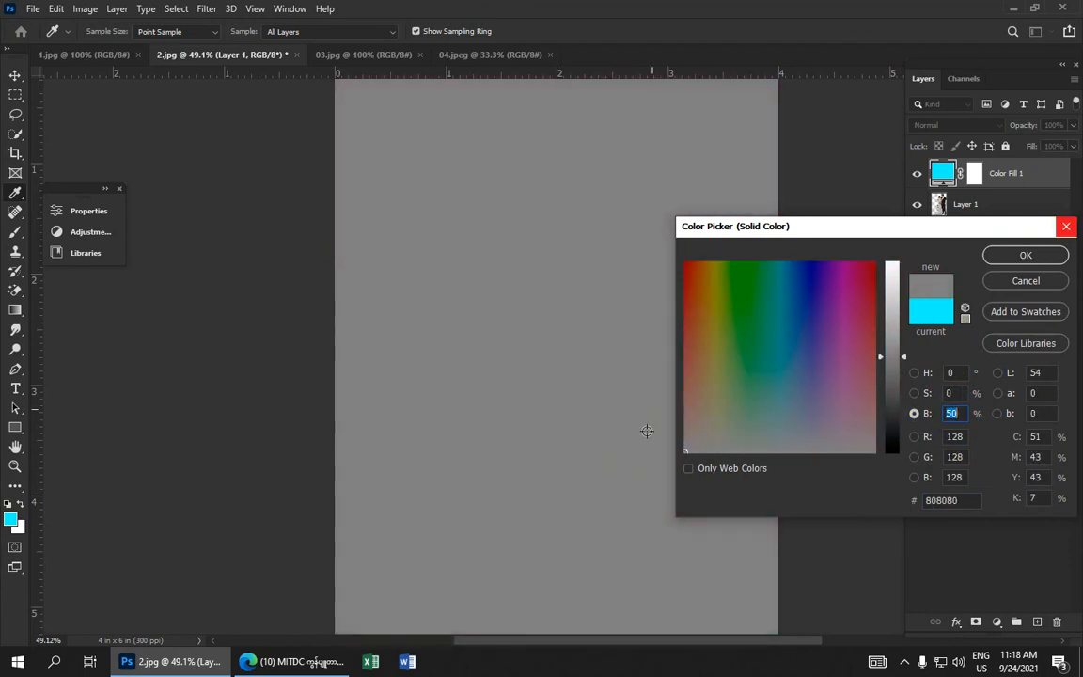
{"action": "left_click", "coordinate": [1023, 256]}
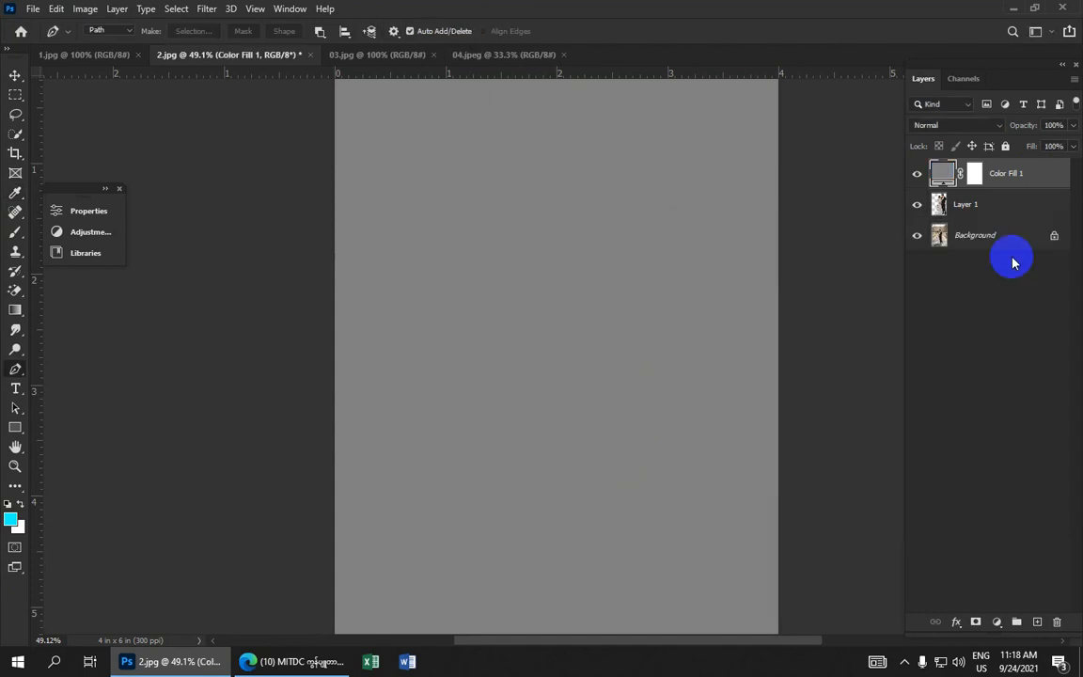
{"action": "left_click_drag", "start_coordinate": [1009, 174], "coordinate": [999, 218]}
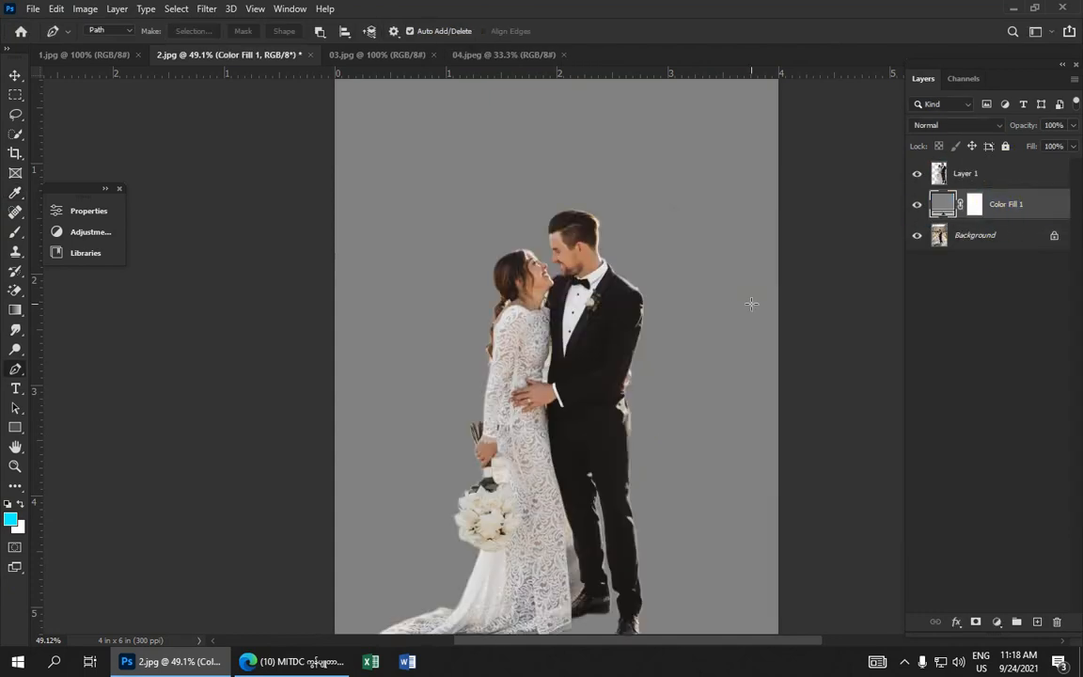
Reposition the cut-out couple layer with the Move tool
{"action": "left_click", "coordinate": [15, 75]}
{"action": "left_click", "coordinate": [586, 331]}
{"action": "left_click_drag", "start_coordinate": [589, 339], "coordinate": [549, 271]}
{"action": "scroll", "coordinate": [569, 287], "scroll_direction": "up", "scroll_amount": 5}
{"action": "left_click_drag", "start_coordinate": [548, 337], "coordinate": [611, 338]}
{"action": "scroll", "coordinate": [607, 320], "scroll_direction": "up", "scroll_amount": 3}
{"action": "scroll", "coordinate": [636, 300], "scroll_direction": "down", "scroll_amount": 8}
{"action": "scroll", "coordinate": [612, 334], "scroll_direction": "up", "scroll_amount": 5}
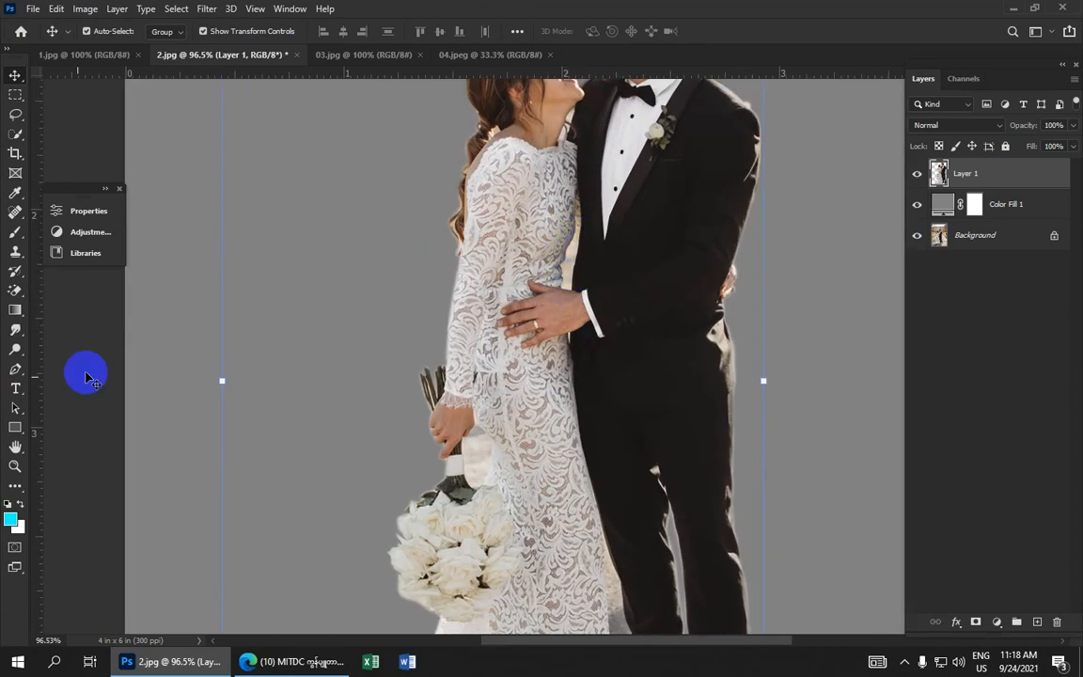
Trace curved Pen anchors down the background gap between the bride's arm and the groom's side
{"action": "left_click_drag", "start_coordinate": [15, 369], "coordinate": [86, 368]}
{"action": "scroll", "coordinate": [581, 239], "scroll_direction": "up", "scroll_amount": 3}
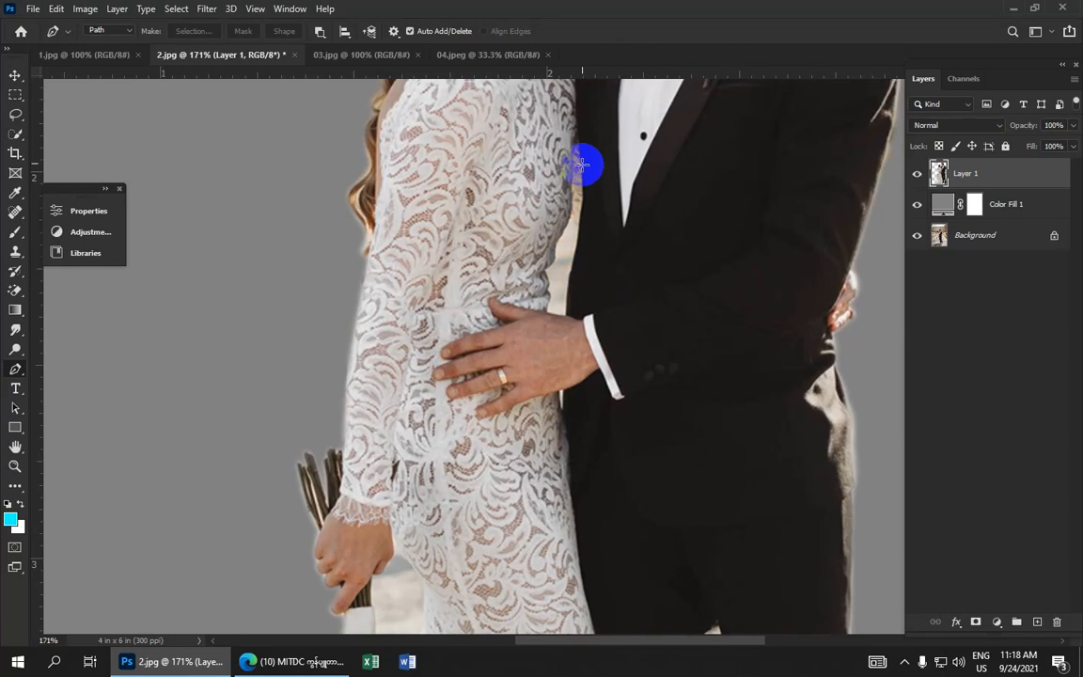
{"action": "left_click", "coordinate": [578, 145]}
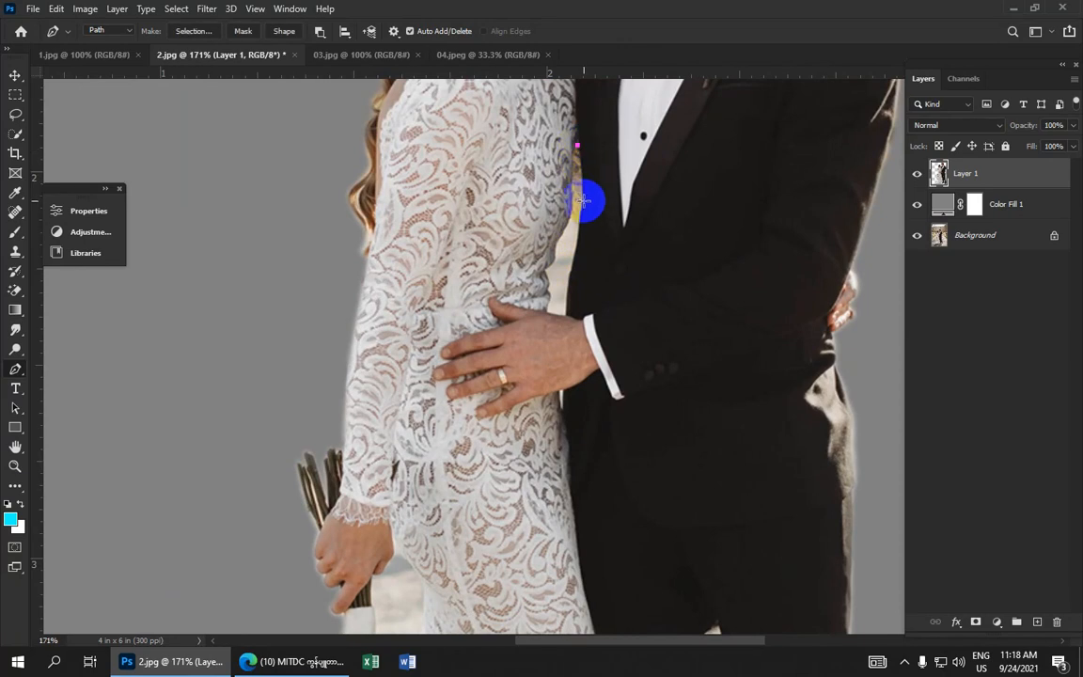
{"action": "left_click_drag", "start_coordinate": [583, 201], "coordinate": [580, 231]}
{"action": "left_click", "coordinate": [582, 201], "text": "alt"}
{"action": "left_click", "coordinate": [566, 318]}
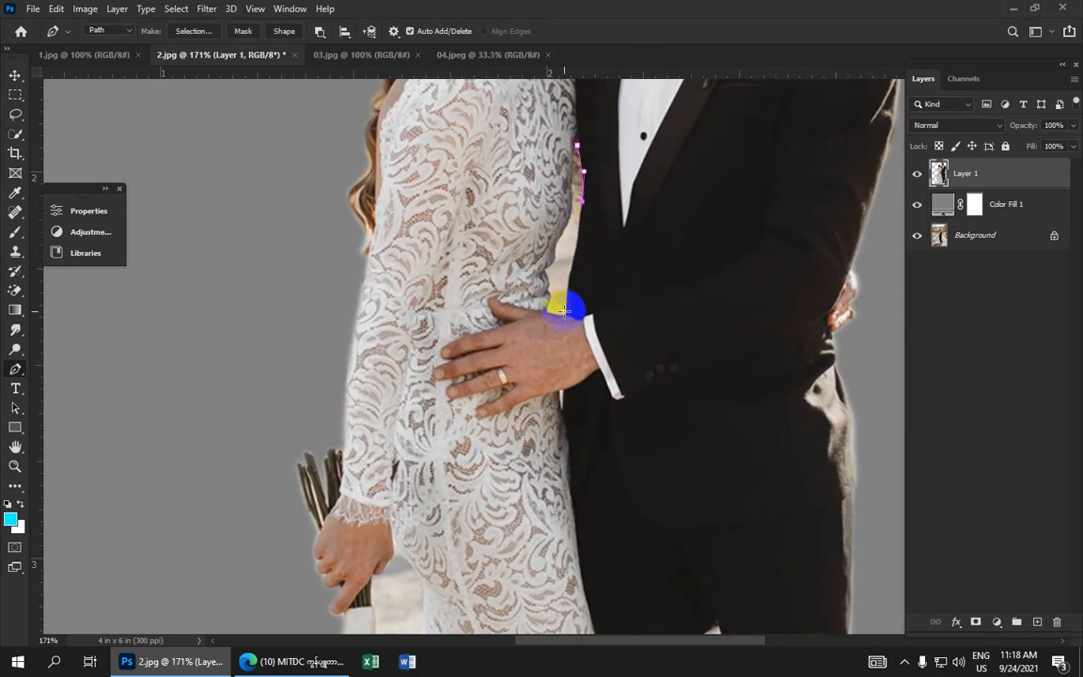
{"action": "left_click_drag", "start_coordinate": [567, 329], "coordinate": [560, 327]}
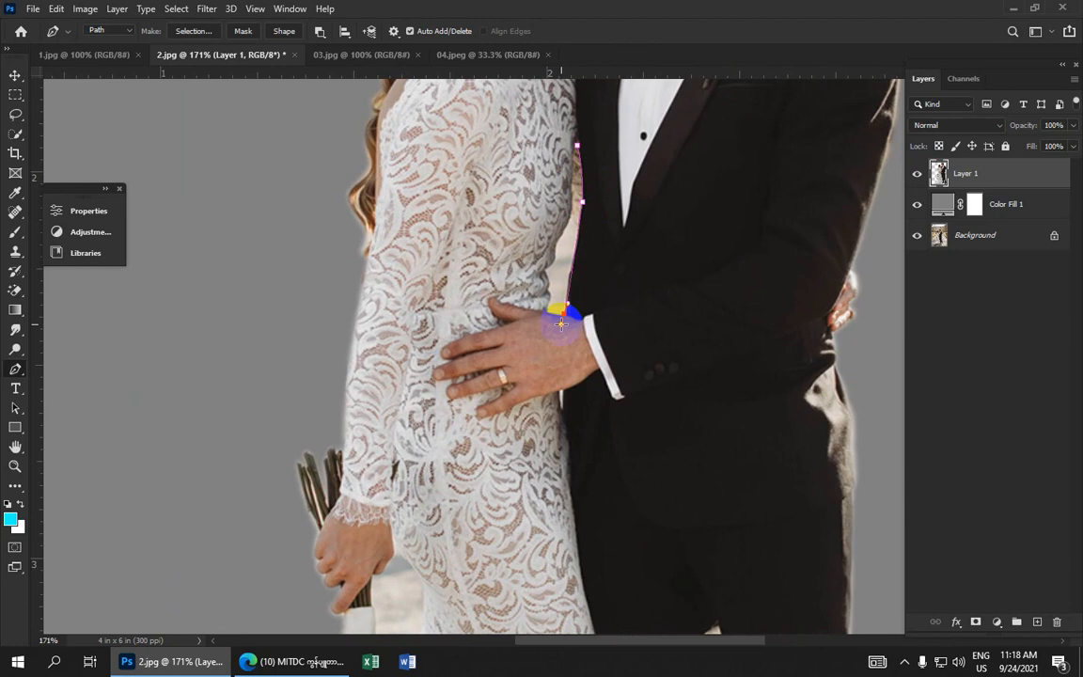
{"action": "key", "text": "ctrl+z"}
{"action": "left_click_drag", "start_coordinate": [567, 272], "coordinate": [532, 299]}
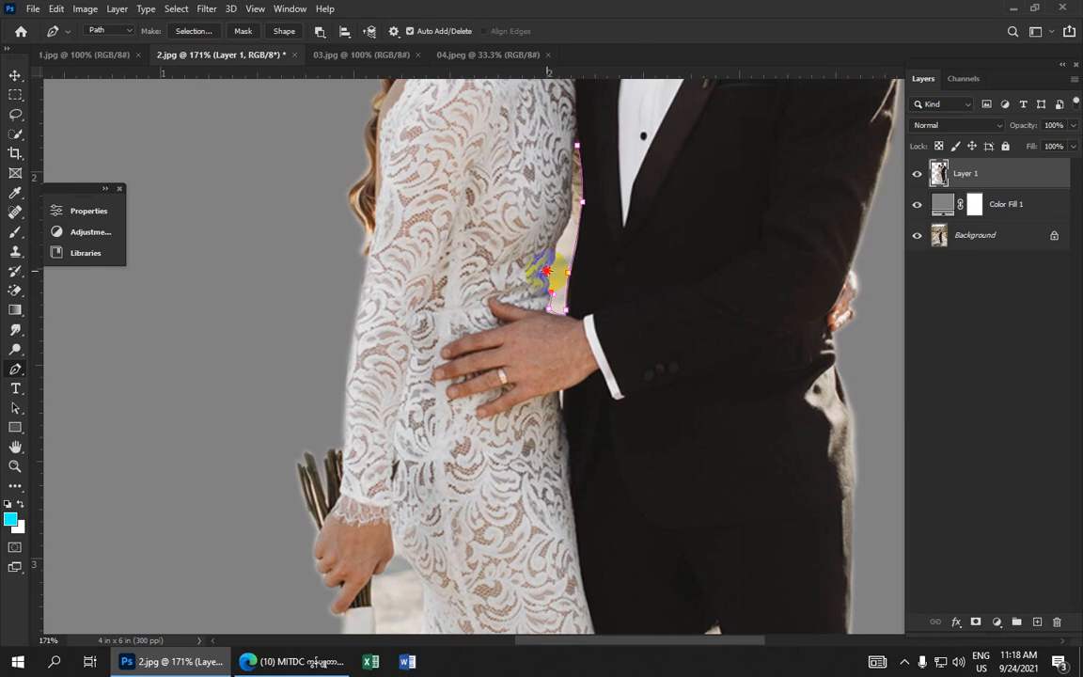
{"action": "left_click_drag", "start_coordinate": [549, 273], "coordinate": [559, 258]}
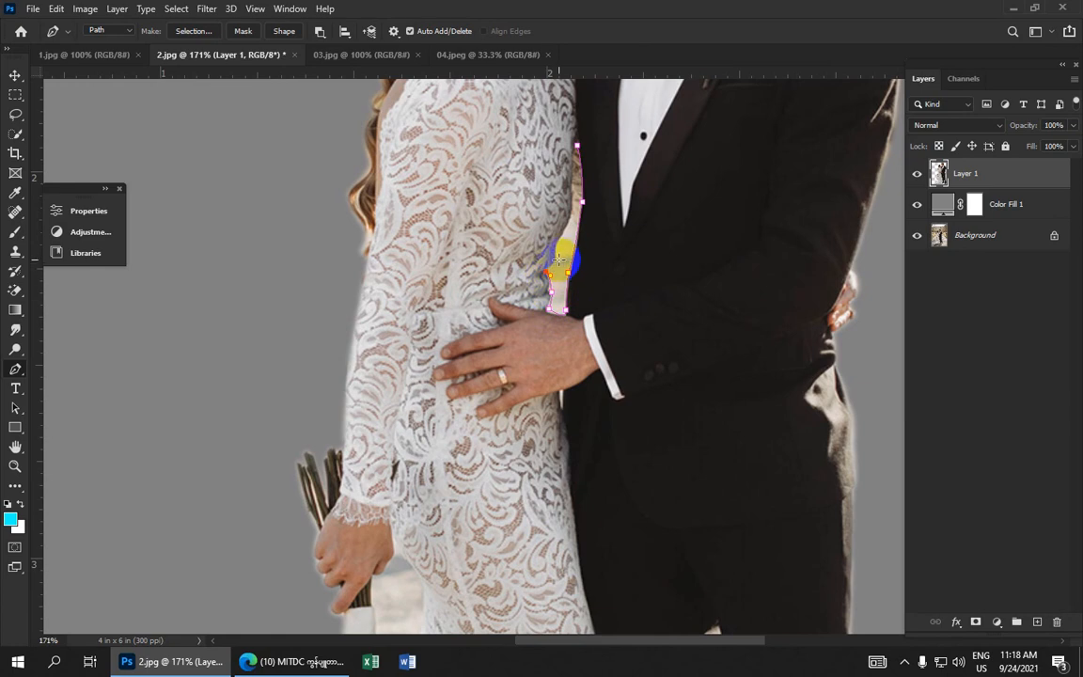
Close the gap path at its top anchor, undoing an accidental path command
{"action": "scroll", "coordinate": [554, 256], "scroll_direction": "up", "scroll_amount": 5}
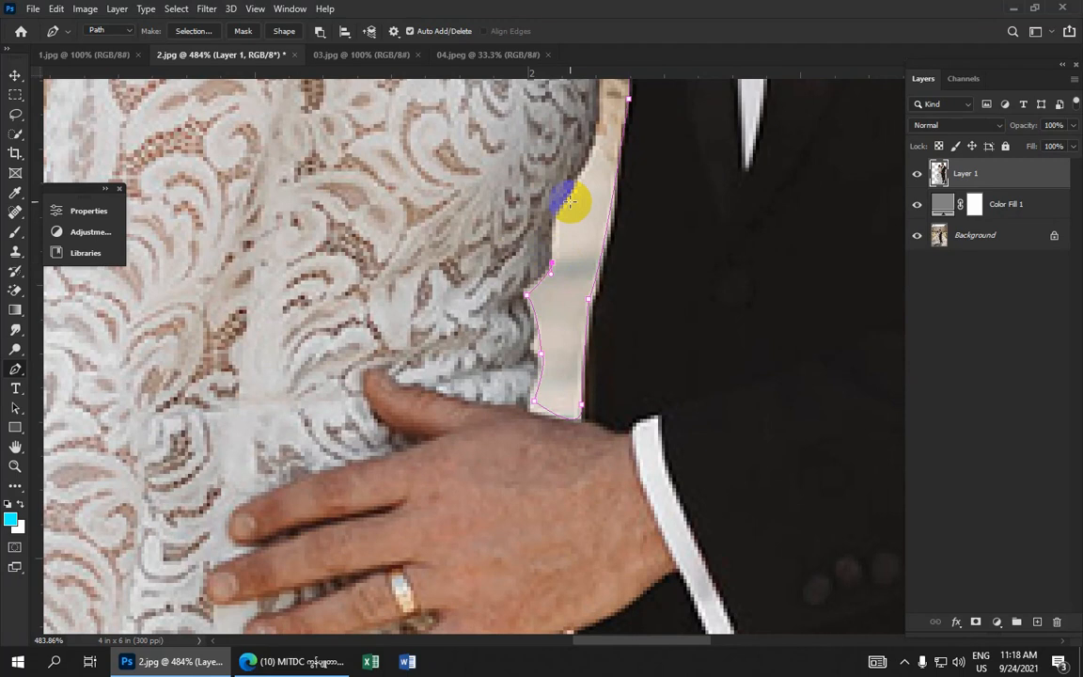
{"action": "mouse_move", "coordinate": [556, 220]}
{"action": "left_mouse_down"}
{"action": "mouse_move", "coordinate": [592, 151]}
{"action": "mouse_move", "coordinate": [513, 219]}
{"action": "mouse_move", "coordinate": [503, 169]}
{"action": "mouse_move", "coordinate": [509, 204]}
{"action": "mouse_move", "coordinate": [482, 357]}
{"action": "left_mouse_up"}
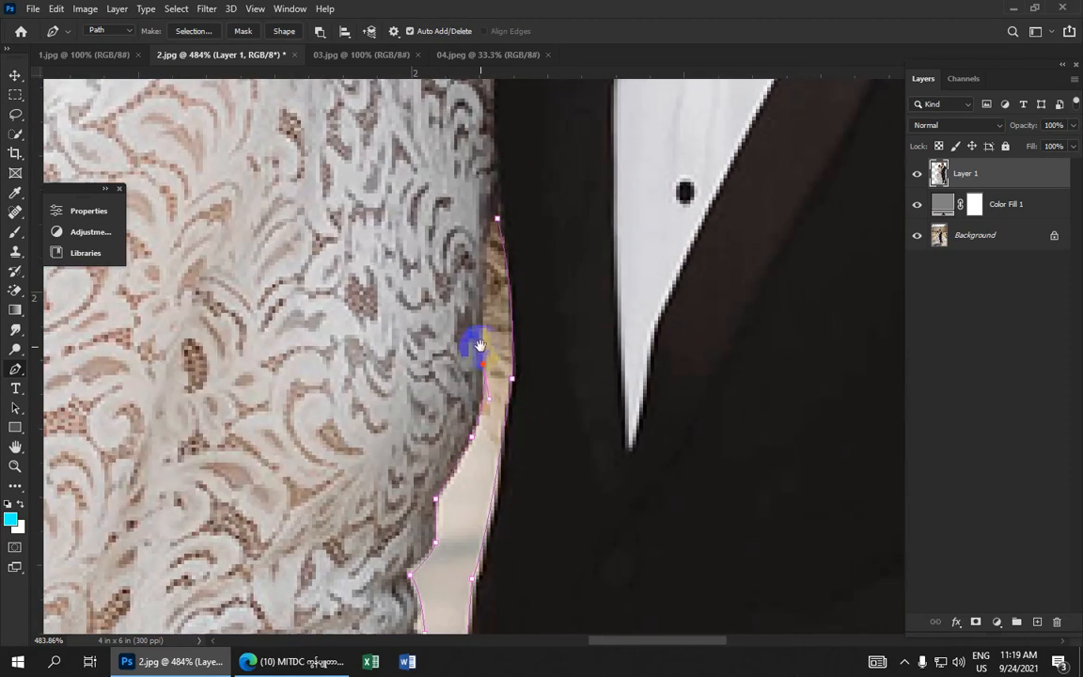
{"action": "left_click_drag", "start_coordinate": [484, 266], "coordinate": [512, 208]}
{"action": "right_click", "coordinate": [497, 280]}
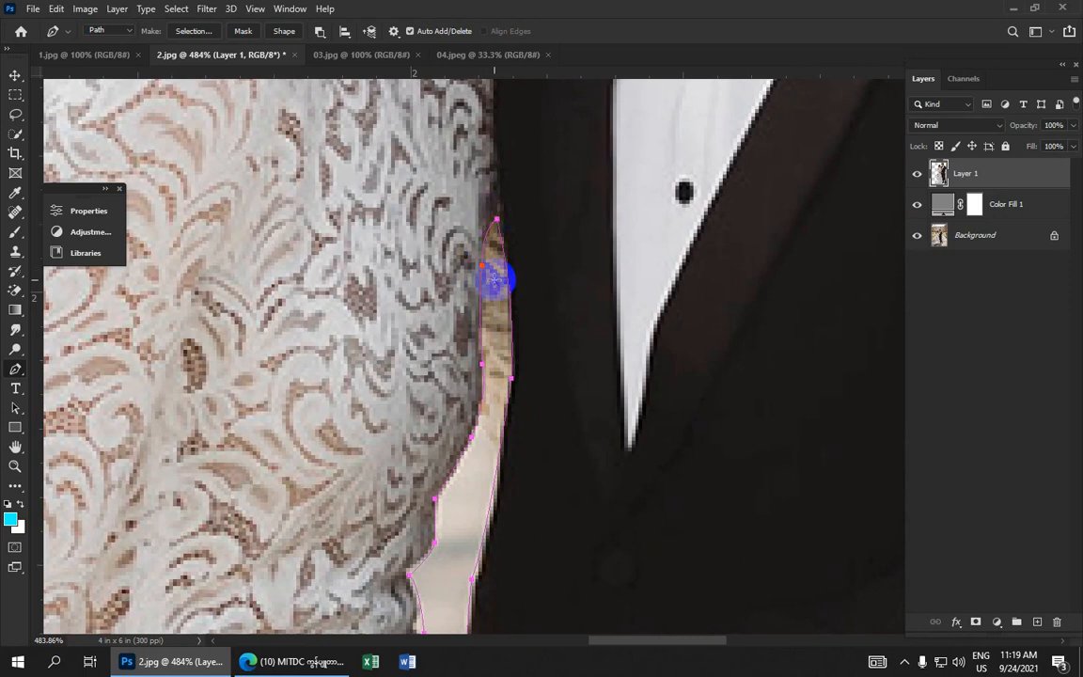
{"action": "left_click", "coordinate": [519, 301]}
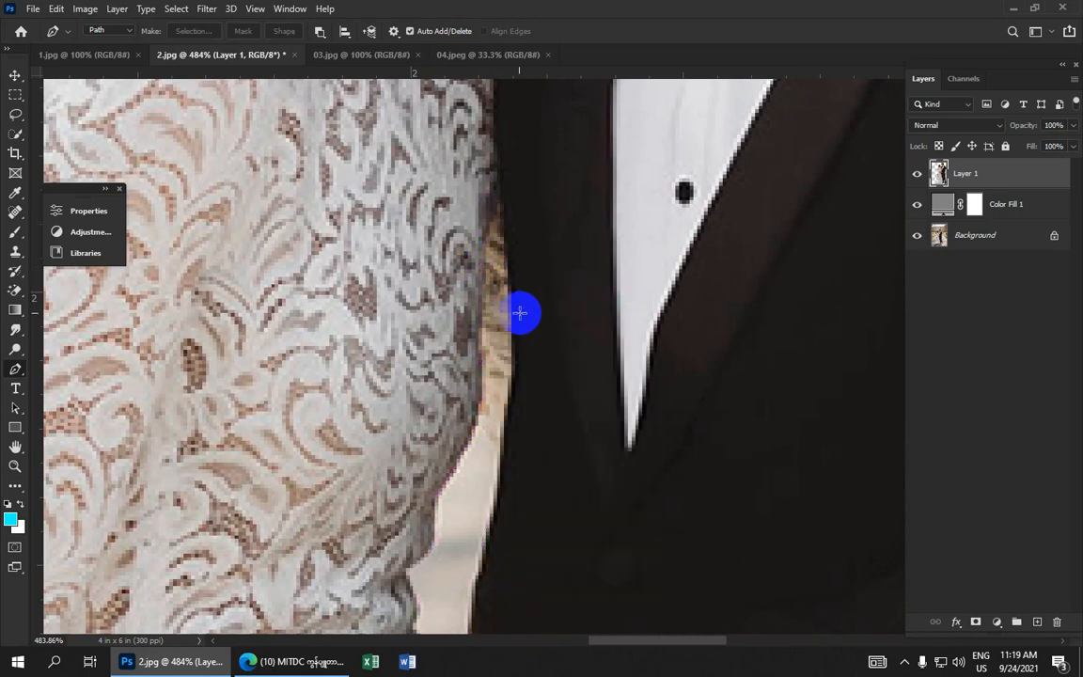
{"action": "key", "text": "ctrl+z"}
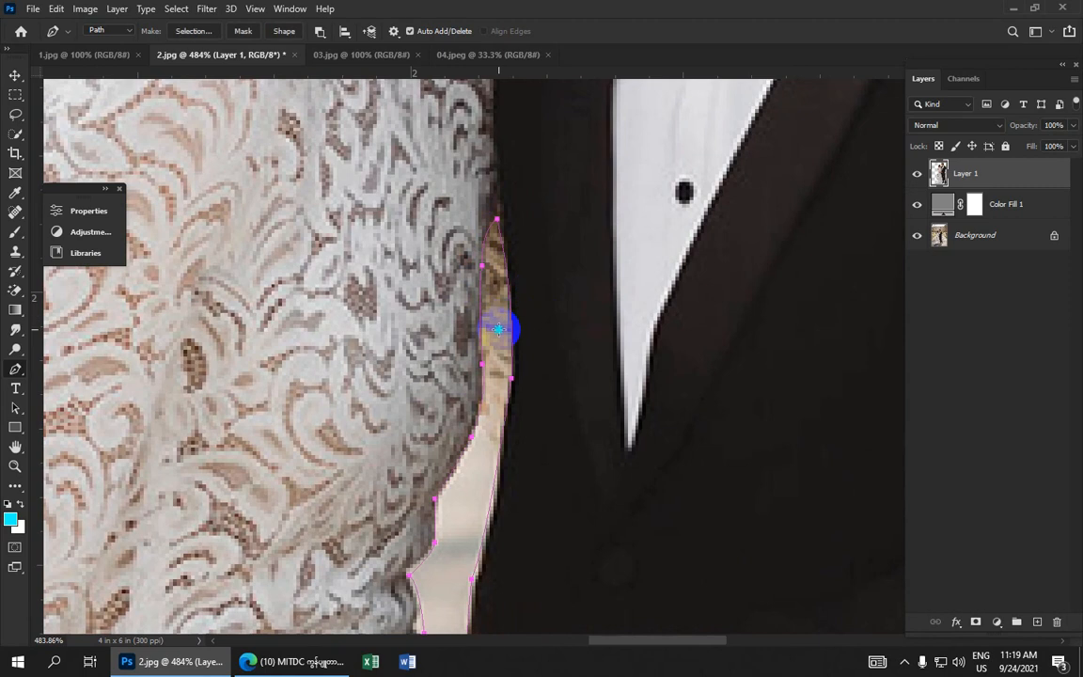
Turn the gap path into a selection with a 2-pixel feather, clear the background inside it and deselect
{"action": "right_click", "coordinate": [508, 318]}
{"action": "left_click", "coordinate": [538, 368]}
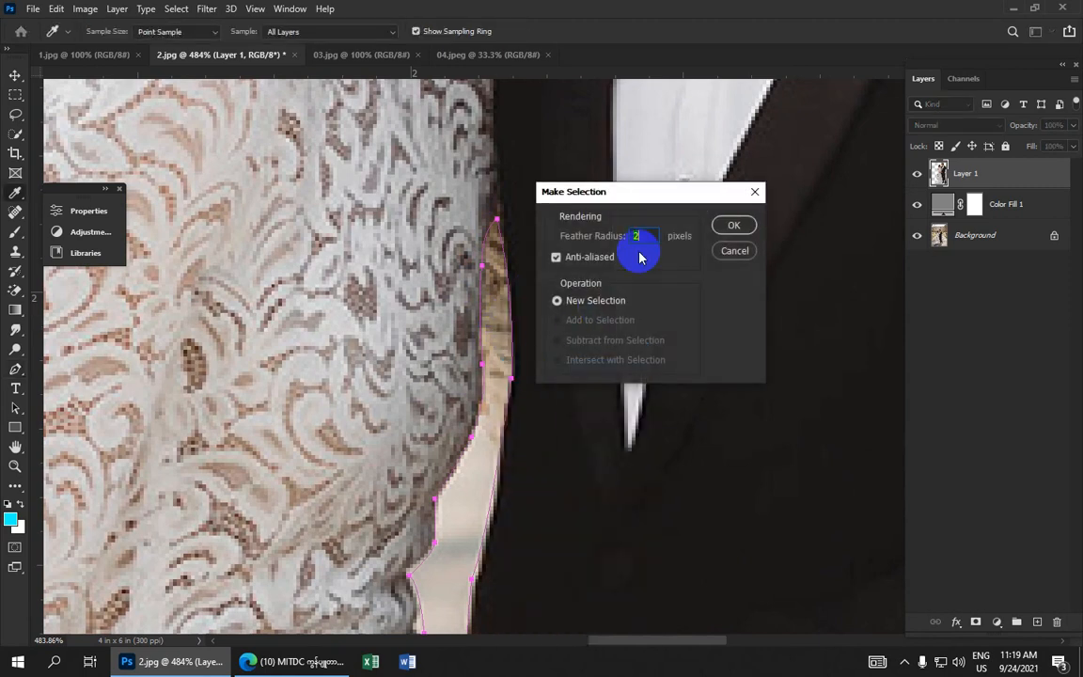
{"action": "left_click", "coordinate": [734, 226]}
{"action": "scroll", "coordinate": [690, 249], "scroll_direction": "down", "scroll_amount": 6}
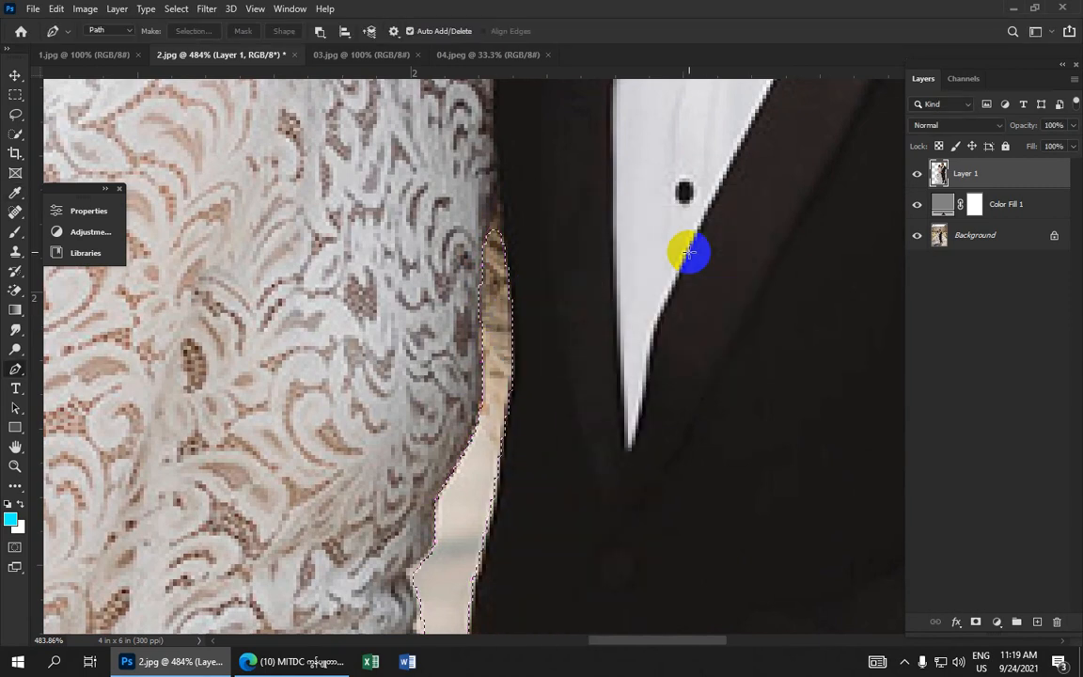
{"action": "scroll", "coordinate": [681, 303], "scroll_direction": "down", "scroll_amount": 3}
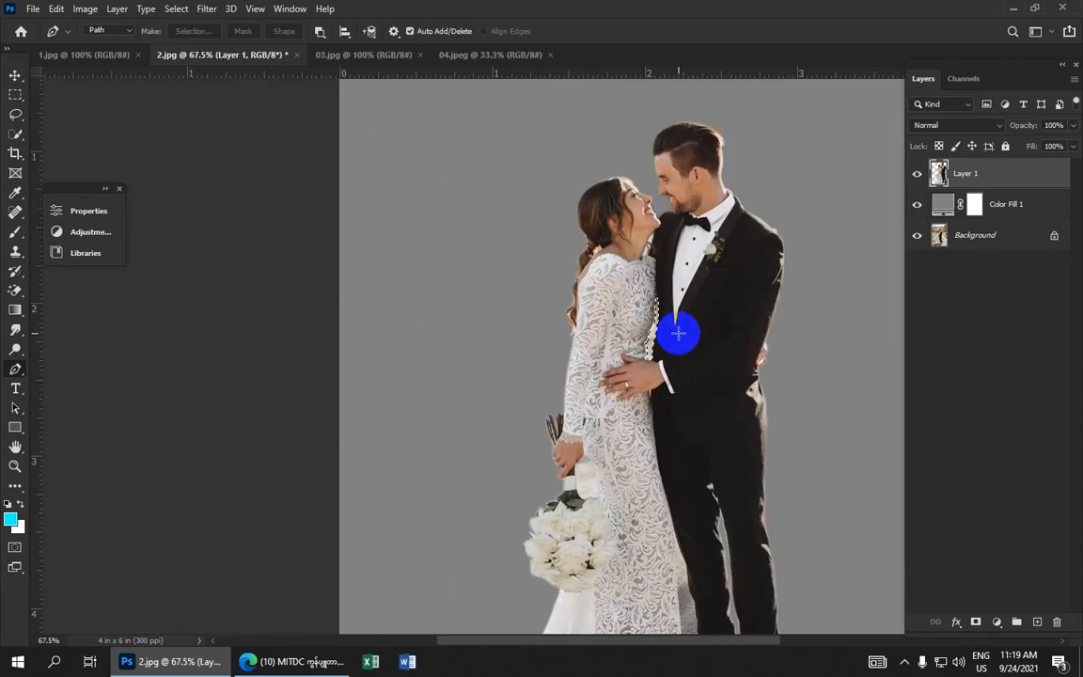
{"action": "scroll", "coordinate": [678, 334], "scroll_direction": "up", "scroll_amount": 5}
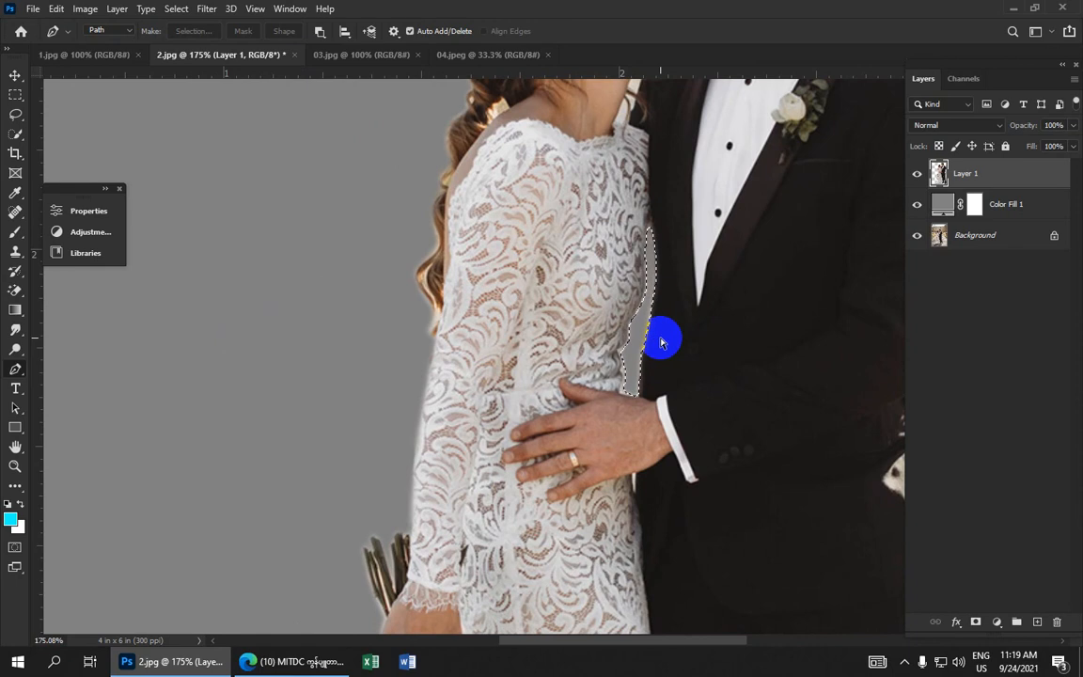
{"action": "key", "text": "ctrl+d"}
Trace a small closed path around the background gap under the bride's chin beside the groom
{"action": "scroll", "coordinate": [649, 326], "scroll_direction": "up", "scroll_amount": 3}
{"action": "left_click_drag", "start_coordinate": [590, 226], "coordinate": [508, 455]}
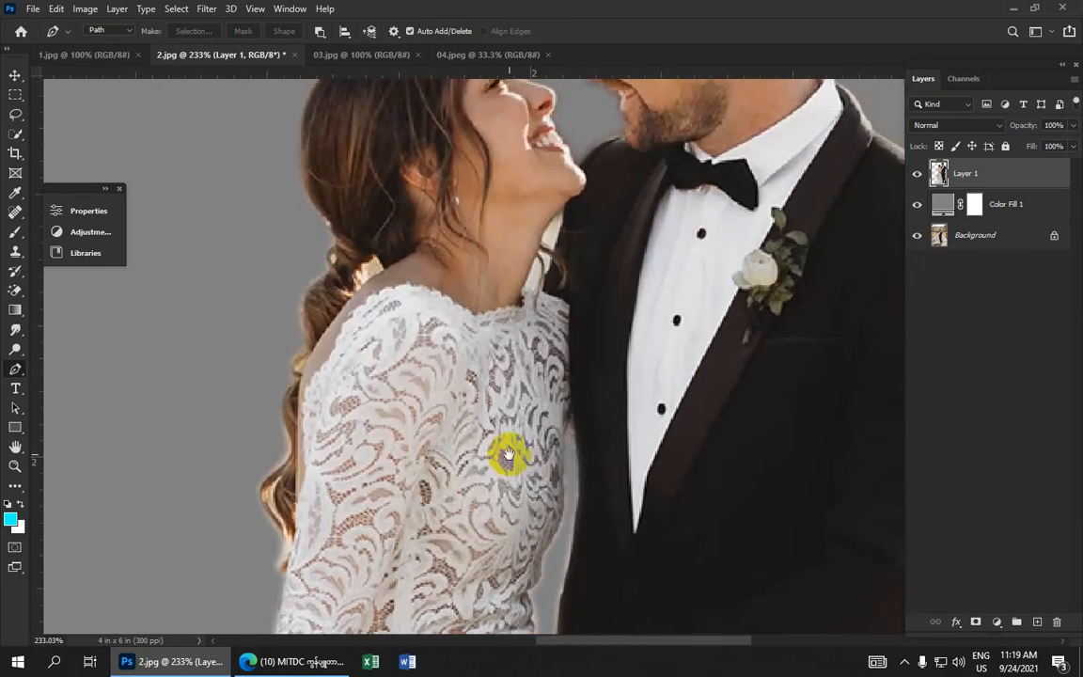
{"action": "scroll", "coordinate": [515, 254], "scroll_direction": "up", "scroll_amount": 3}
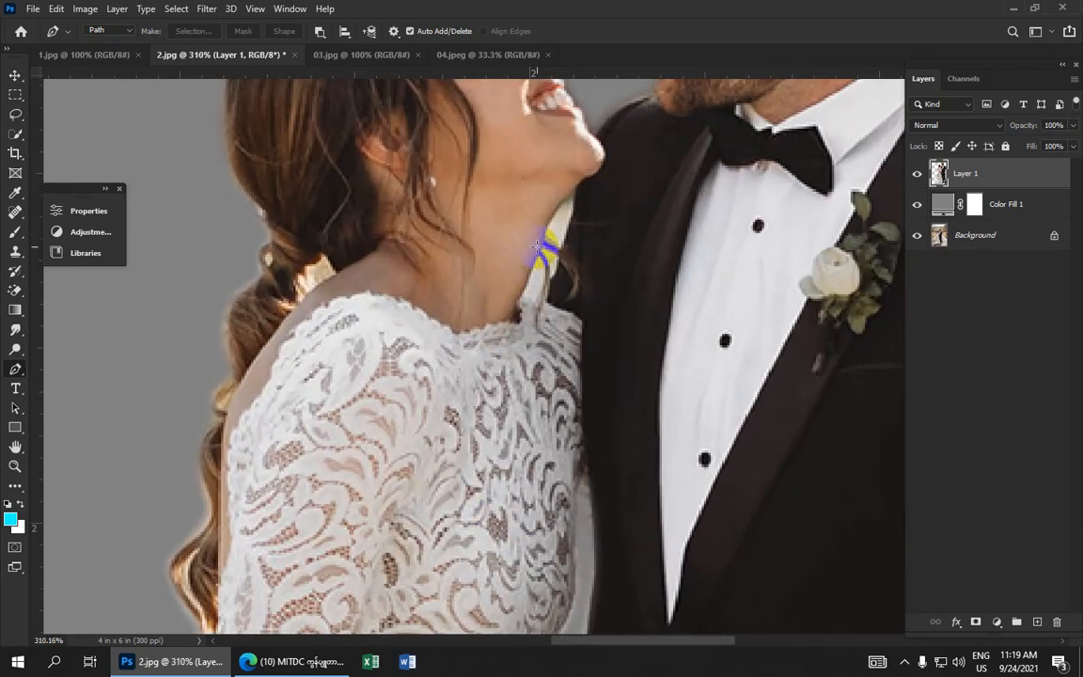
{"action": "left_click", "coordinate": [570, 194]}
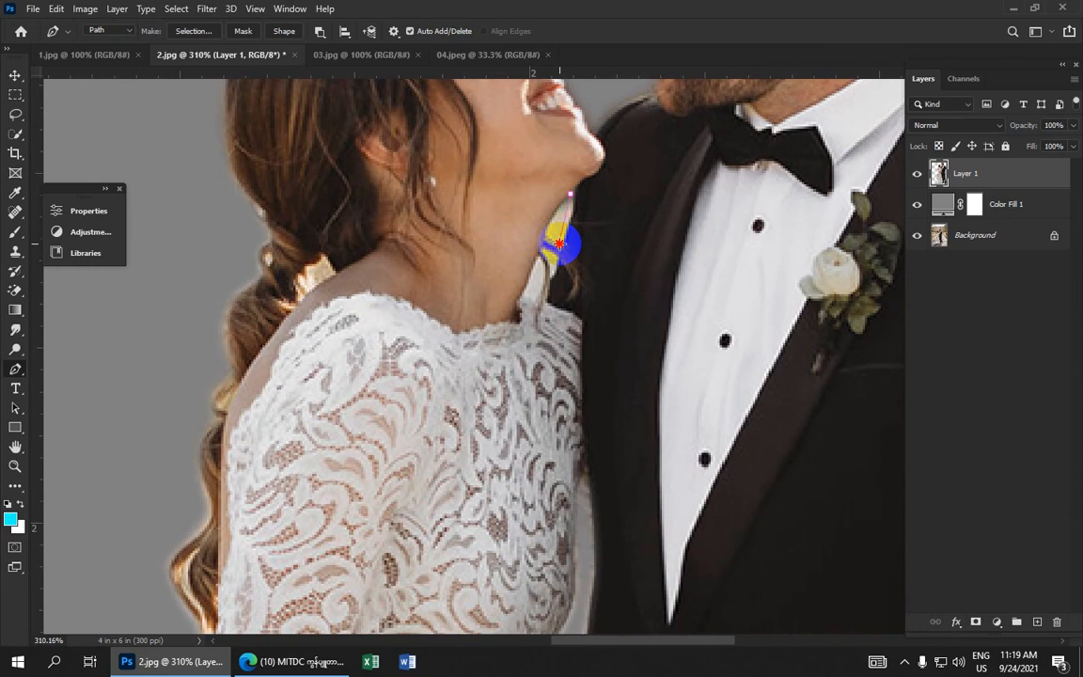
{"action": "left_click_drag", "start_coordinate": [558, 244], "coordinate": [548, 254]}
{"action": "left_click", "coordinate": [558, 243], "text": "alt"}
{"action": "left_click", "coordinate": [571, 196]}
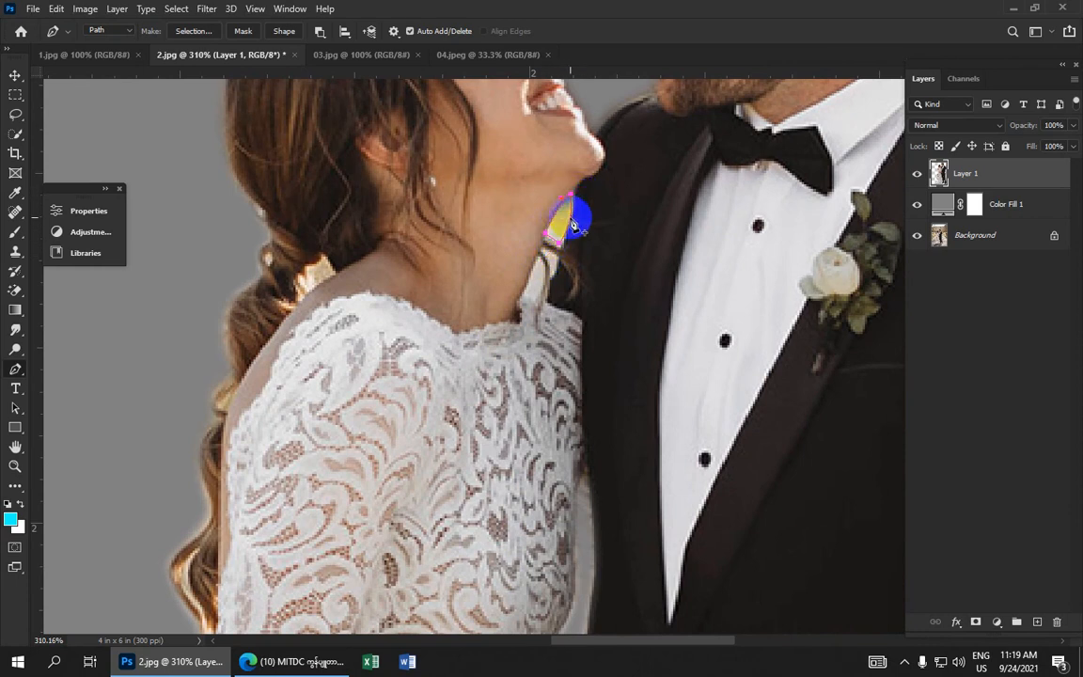
Turn the chin-gap path into a selection with a 1-pixel feather and delete the background inside it
{"action": "right_click", "coordinate": [560, 216]}
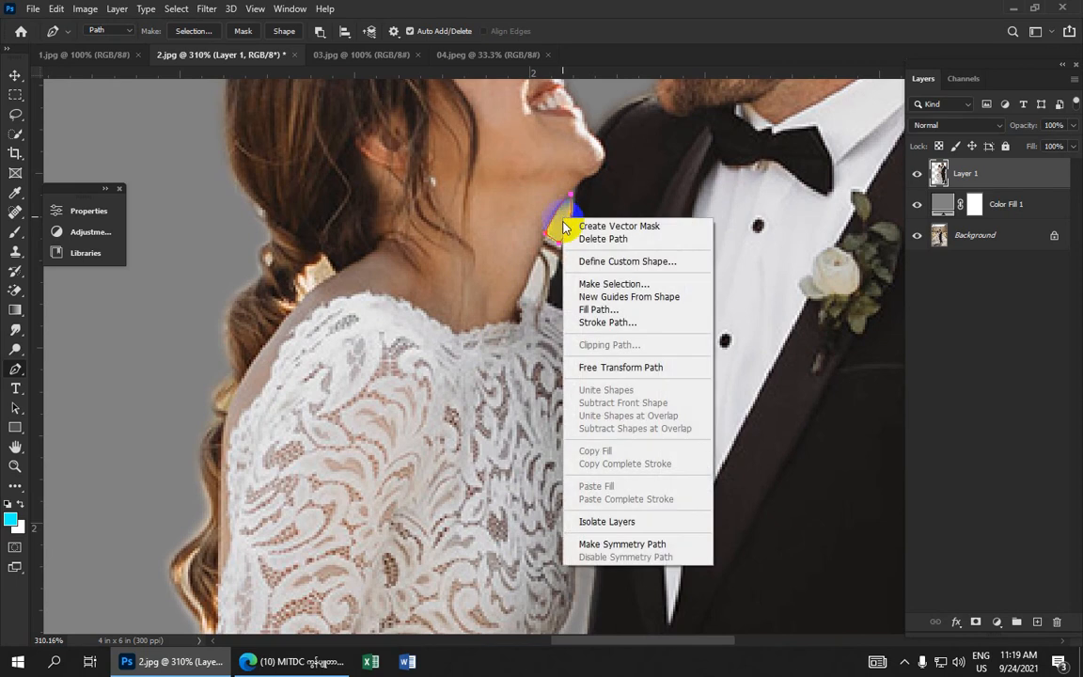
{"action": "left_click", "coordinate": [593, 280]}
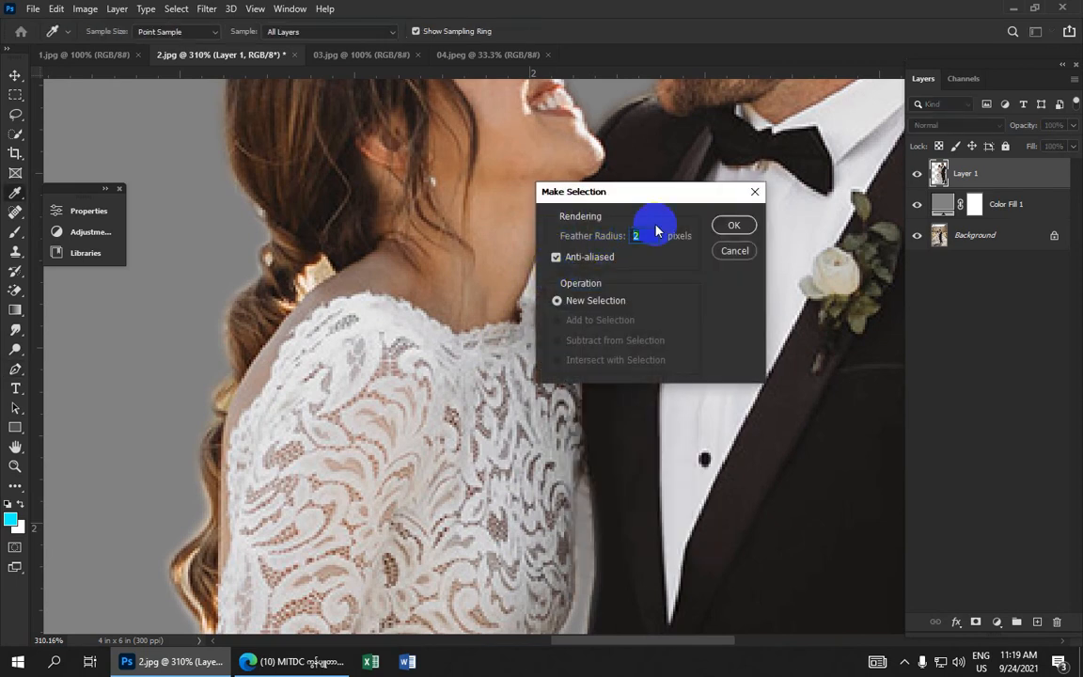
{"action": "type", "text": "1"}
{"action": "left_click", "coordinate": [733, 225]}
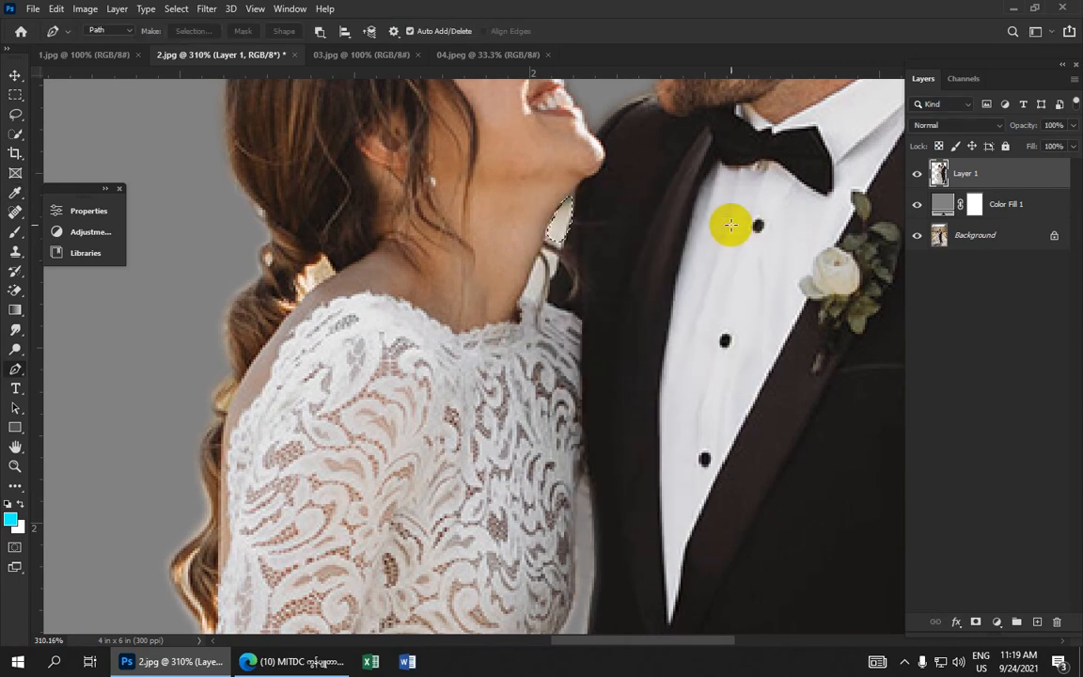
{"action": "scroll", "coordinate": [731, 247], "scroll_direction": "down", "scroll_amount": 3}
{"action": "scroll", "coordinate": [731, 247], "scroll_direction": "down", "scroll_amount": 3}
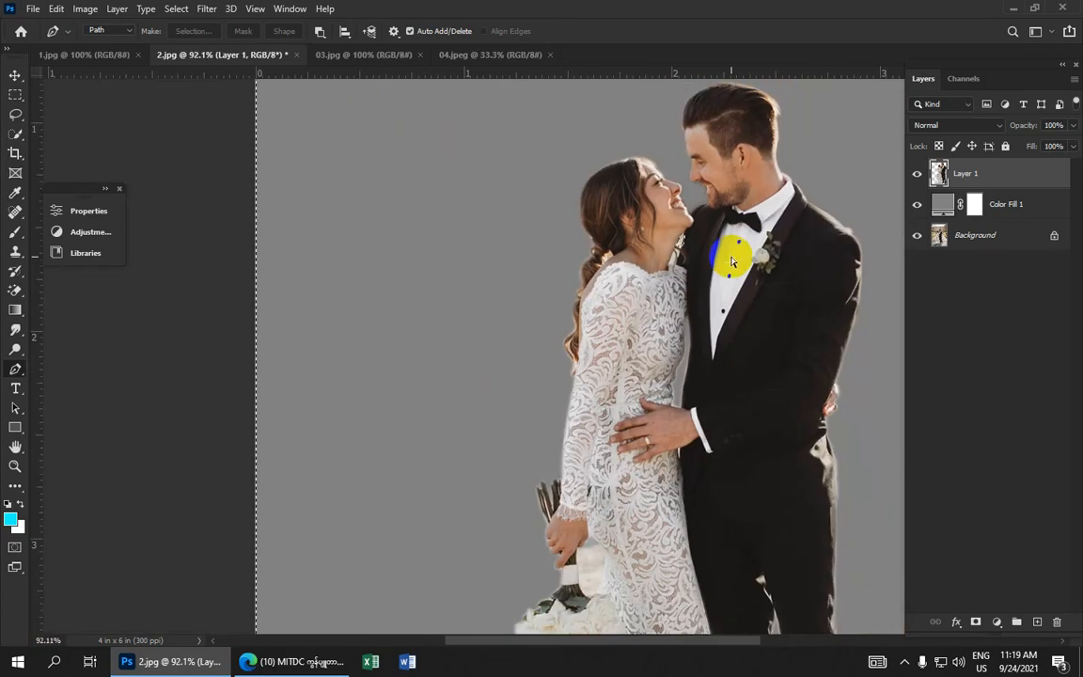
{"action": "scroll", "coordinate": [731, 255], "scroll_direction": "up", "scroll_amount": 6}
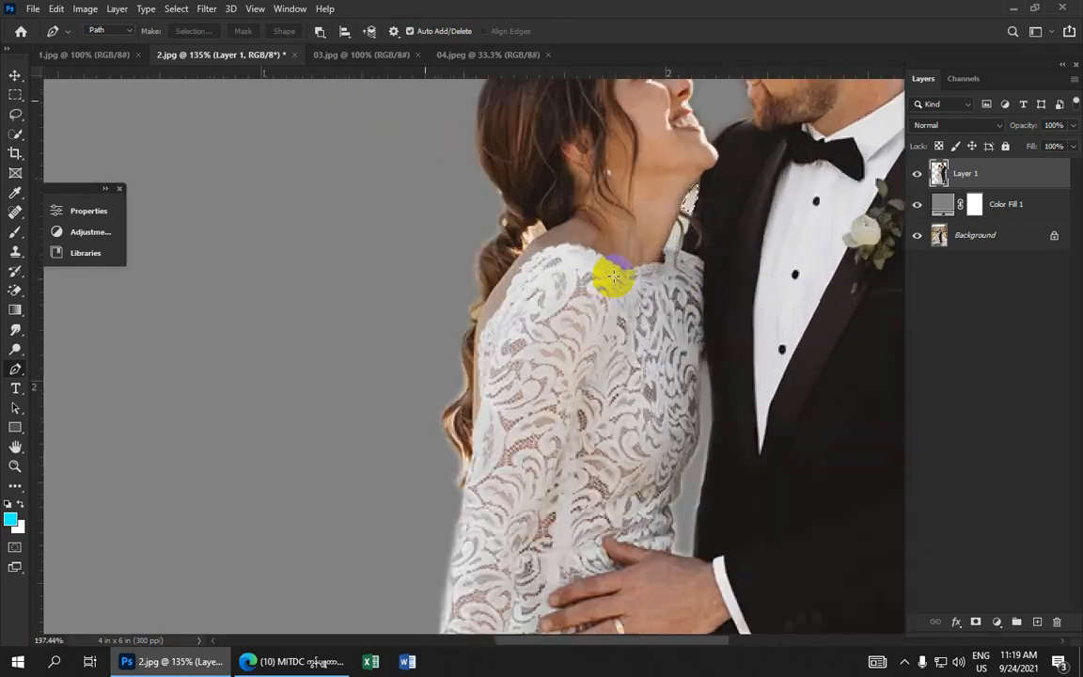
{"action": "key", "text": "Delete"}
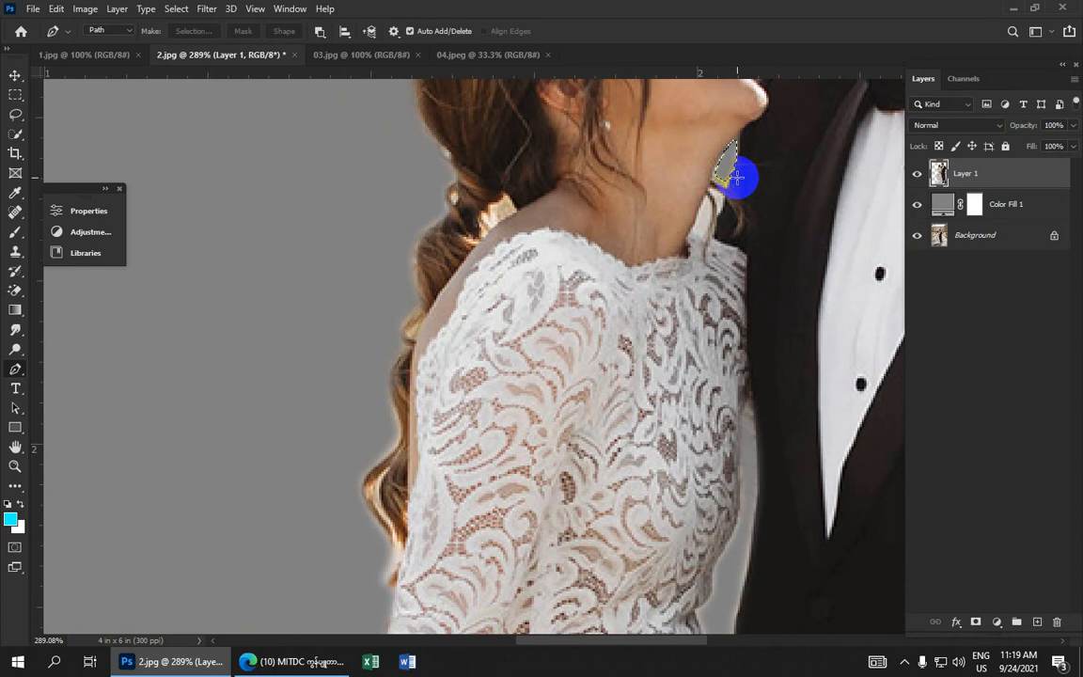
Trace a small path around the gap under the bride's chin and turn it into a 1-pixel feathered selection
{"action": "scroll", "coordinate": [738, 180], "scroll_direction": "up", "scroll_amount": 3}
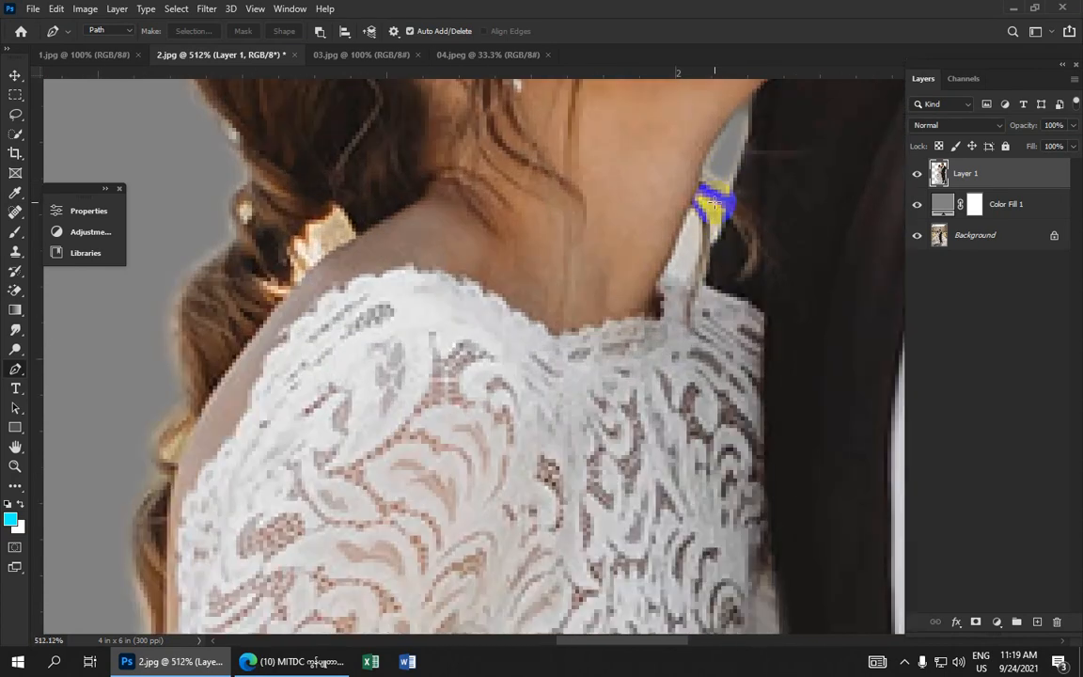
{"action": "left_click", "coordinate": [703, 197]}
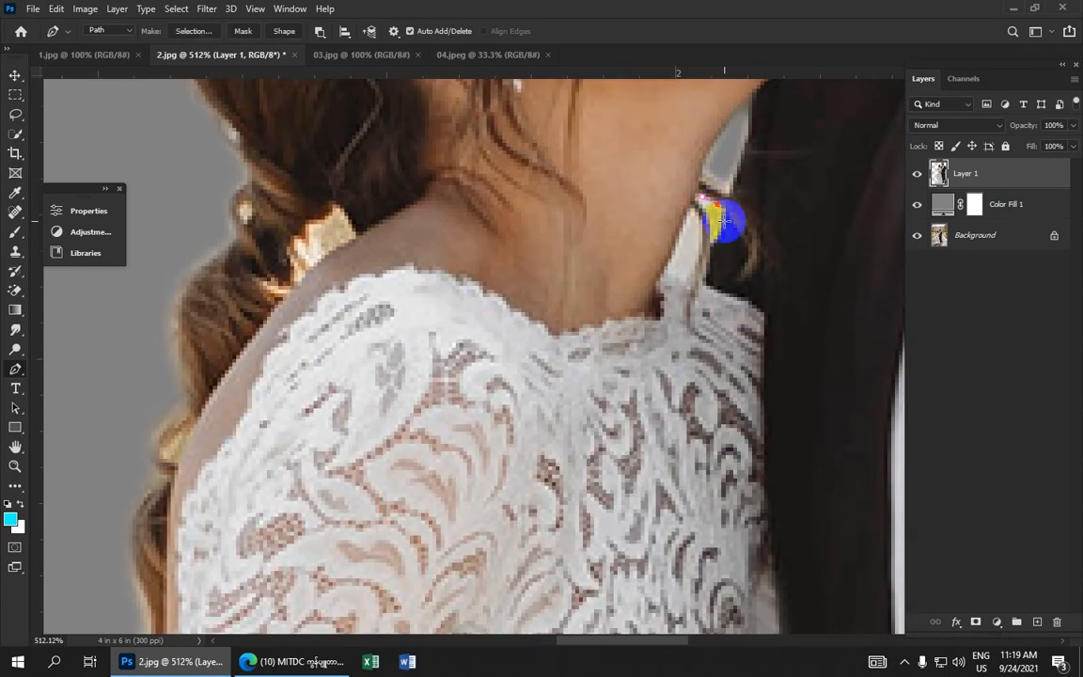
{"action": "left_click", "coordinate": [722, 224]}
{"action": "left_click", "coordinate": [715, 235]}
{"action": "left_click", "coordinate": [707, 209]}
{"action": "right_click", "coordinate": [718, 213]}
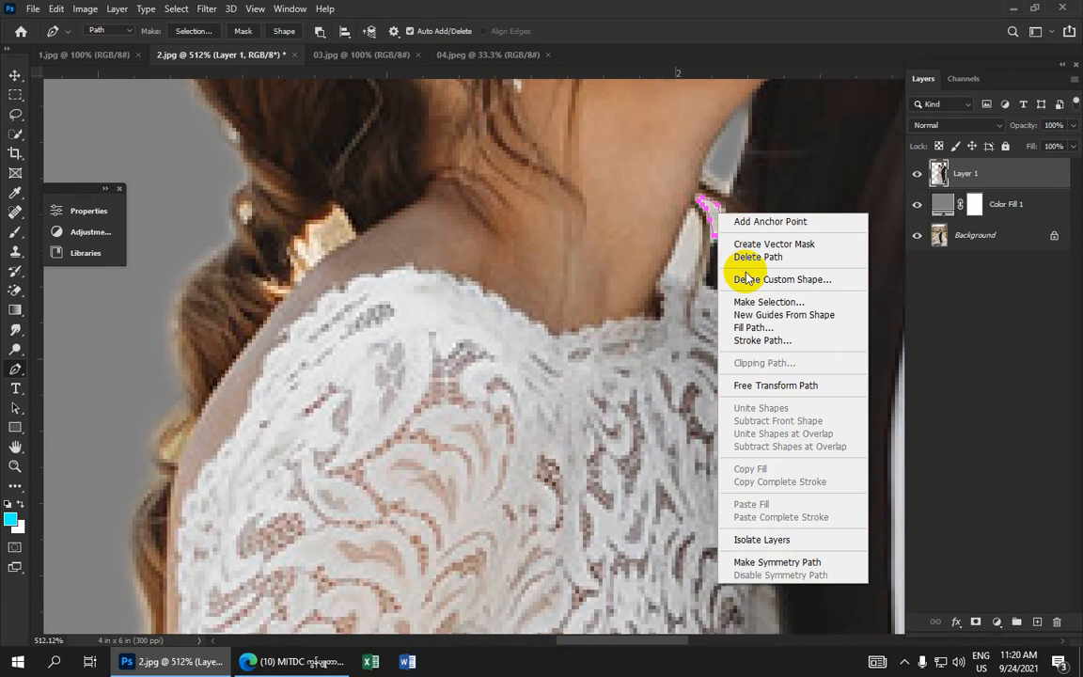
{"action": "left_click", "coordinate": [760, 302]}
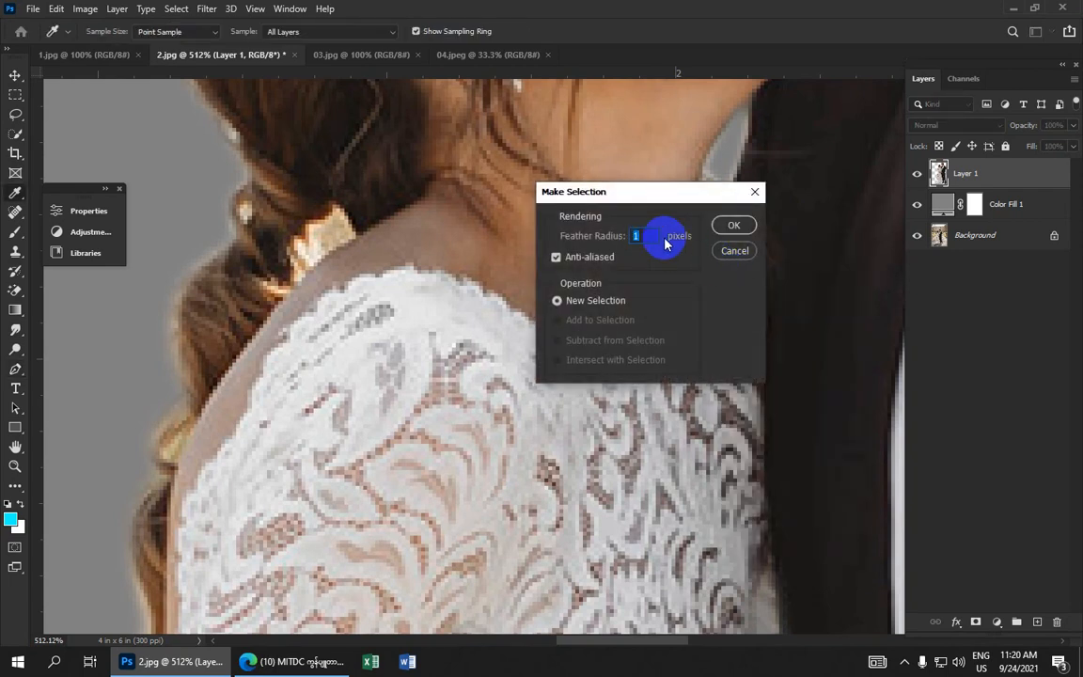
{"action": "left_click", "coordinate": [725, 223]}
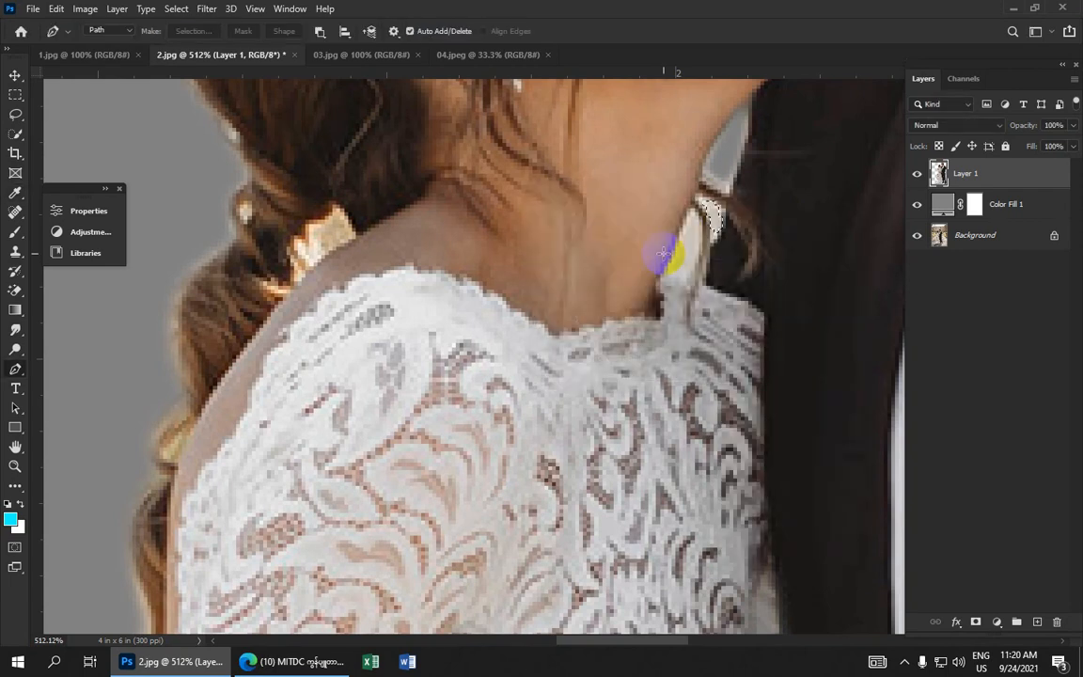
Retrace a closed path around the background gap between the bride's neck and the groom, adjusting its curve
{"action": "scroll", "coordinate": [663, 252], "scroll_direction": "down", "scroll_amount": 3}
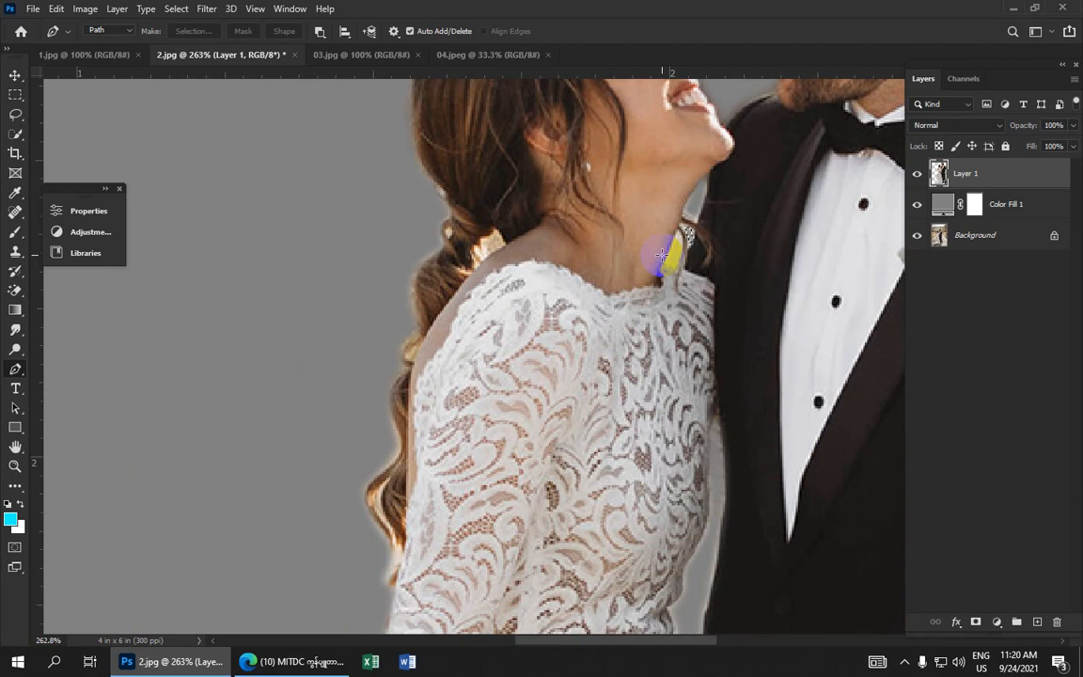
{"action": "scroll", "coordinate": [655, 255], "scroll_direction": "up", "scroll_amount": 4}
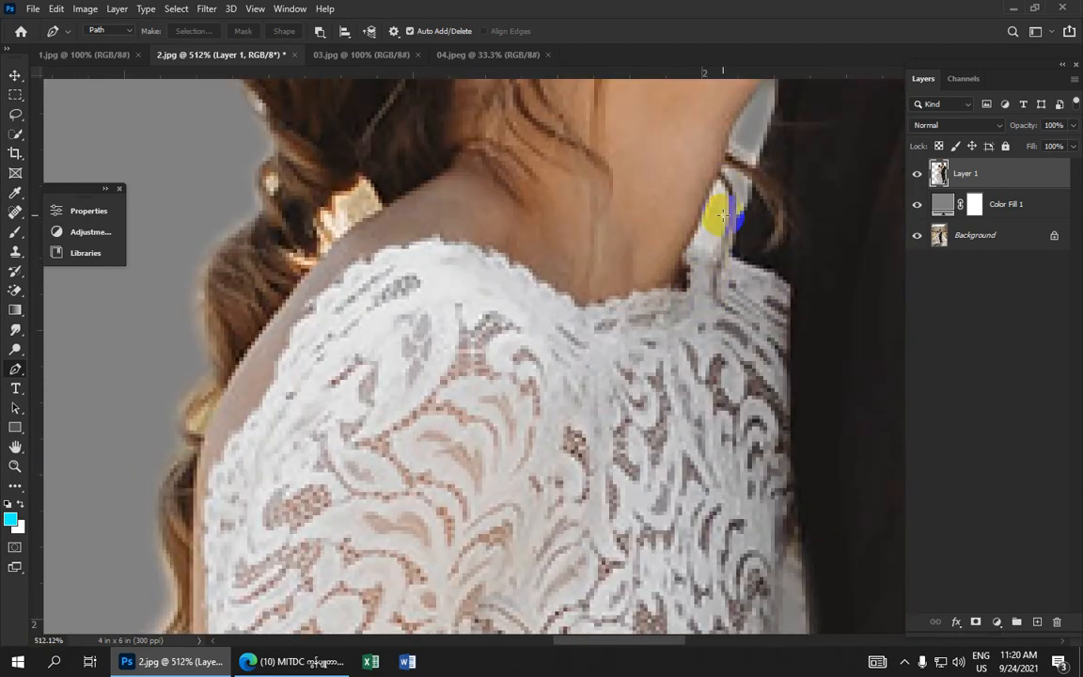
{"action": "left_click", "coordinate": [723, 183]}
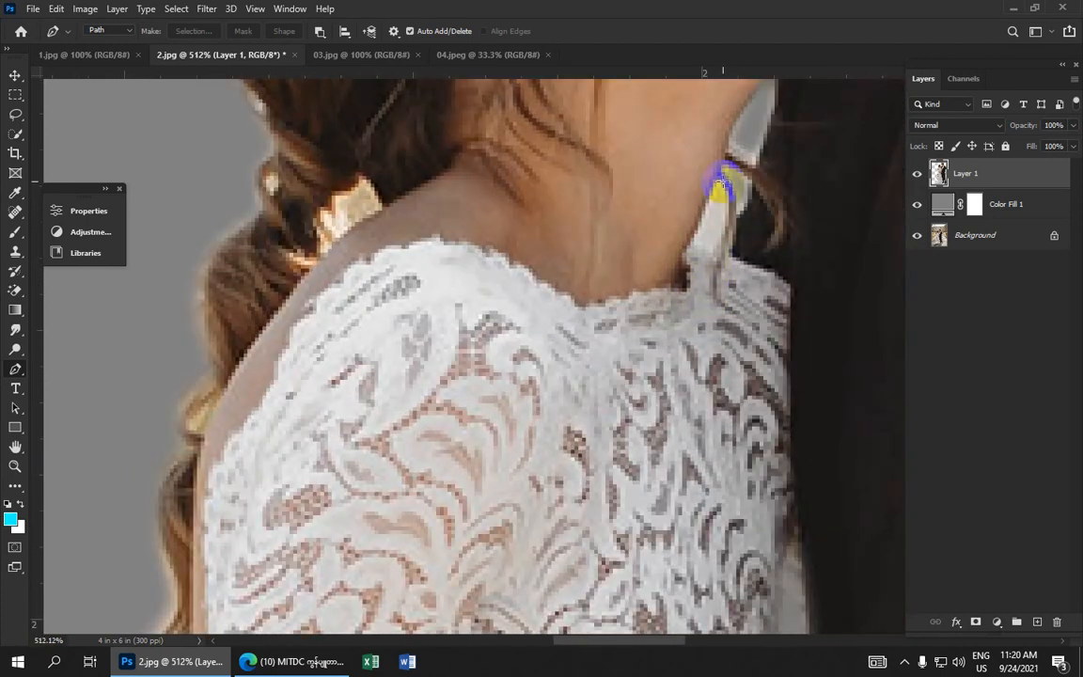
{"action": "left_click", "coordinate": [726, 224]}
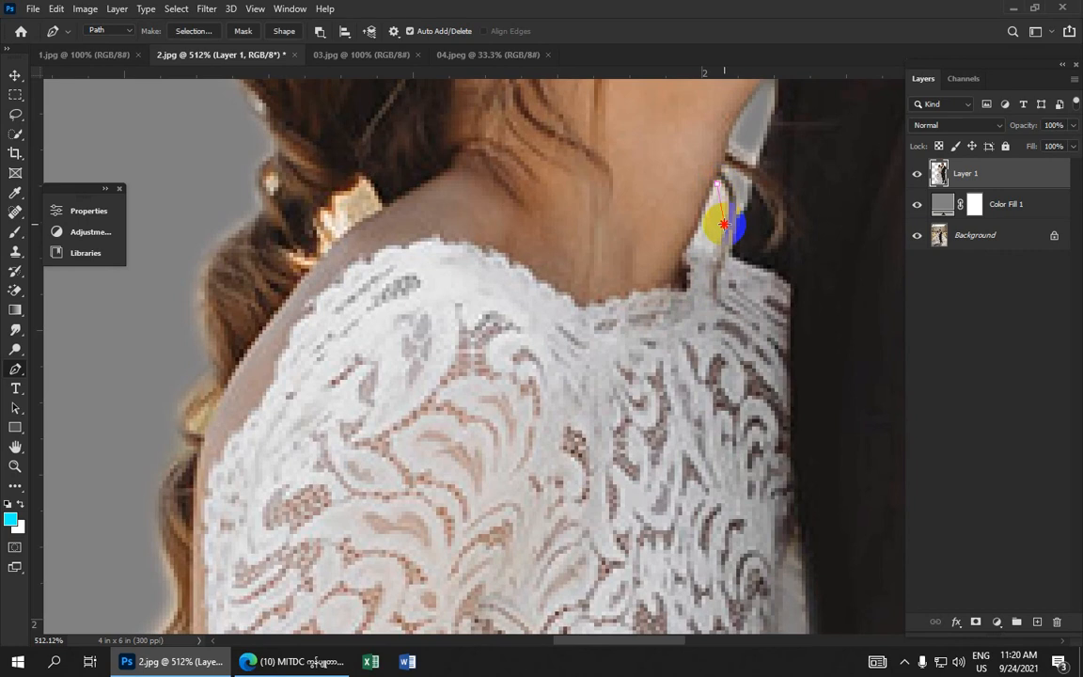
{"action": "left_click", "coordinate": [721, 255]}
{"action": "left_click", "coordinate": [718, 241]}
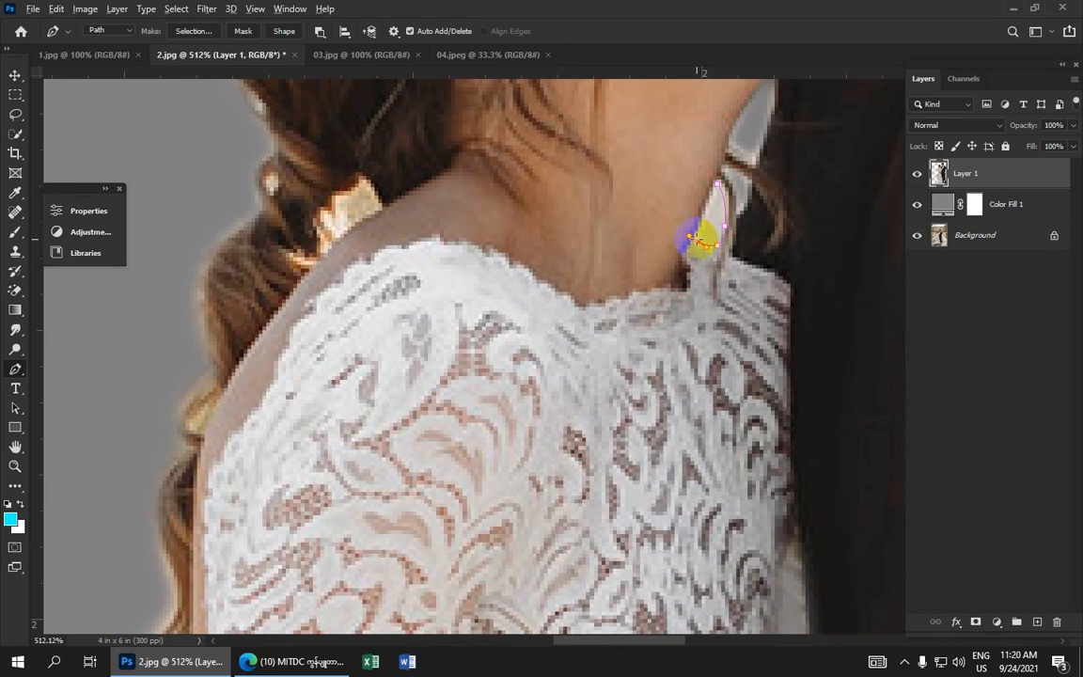
{"action": "left_click", "coordinate": [697, 241], "text": "alt"}
{"action": "left_click_drag", "start_coordinate": [717, 183], "coordinate": [741, 161]}
{"action": "left_click_drag", "start_coordinate": [697, 241], "coordinate": [695, 238]}
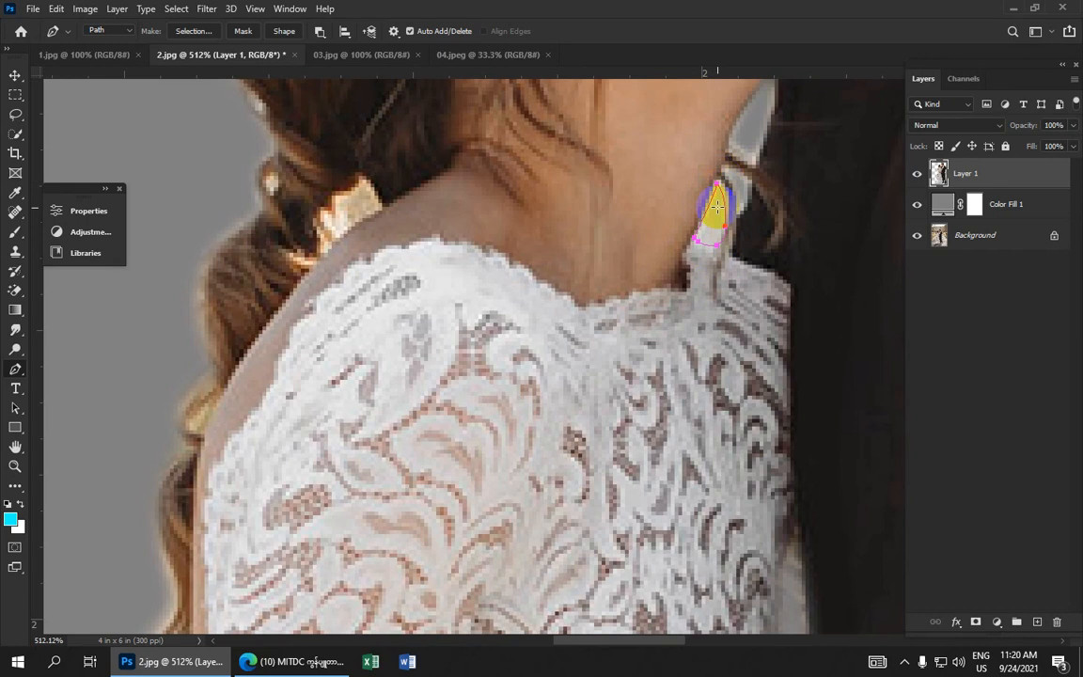
Turn the neck-gap path into a selection with a 1-pixel feather and delete the background inside it
{"action": "right_click", "coordinate": [716, 212]}
{"action": "left_click", "coordinate": [738, 277]}
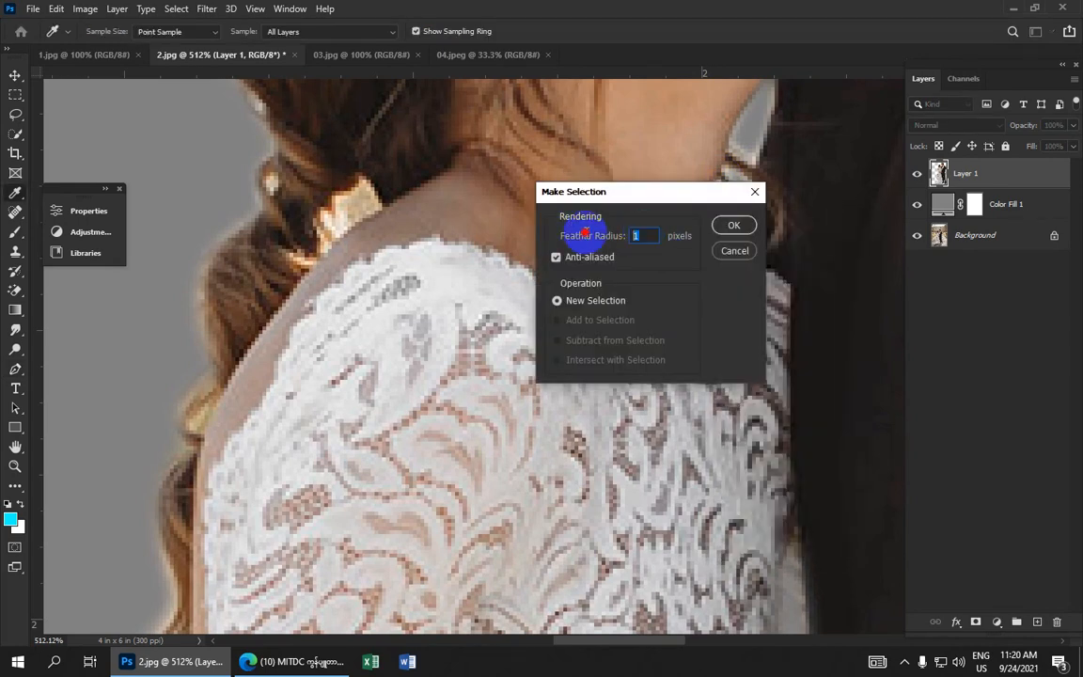
{"action": "left_click", "coordinate": [734, 225]}
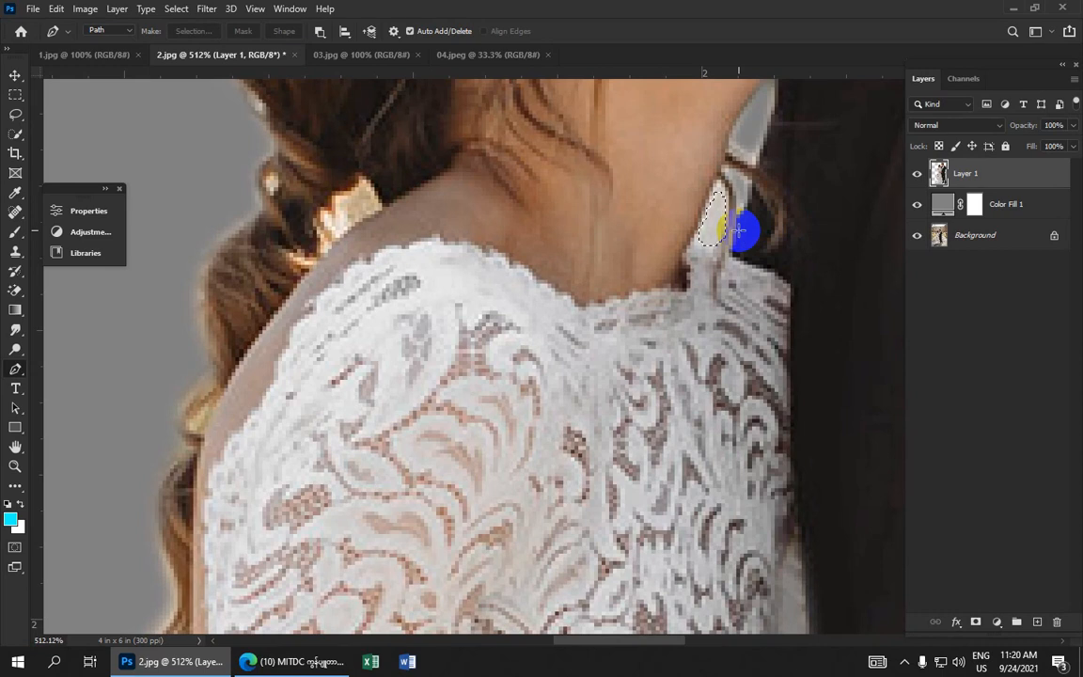
{"action": "key", "text": "Delete"}
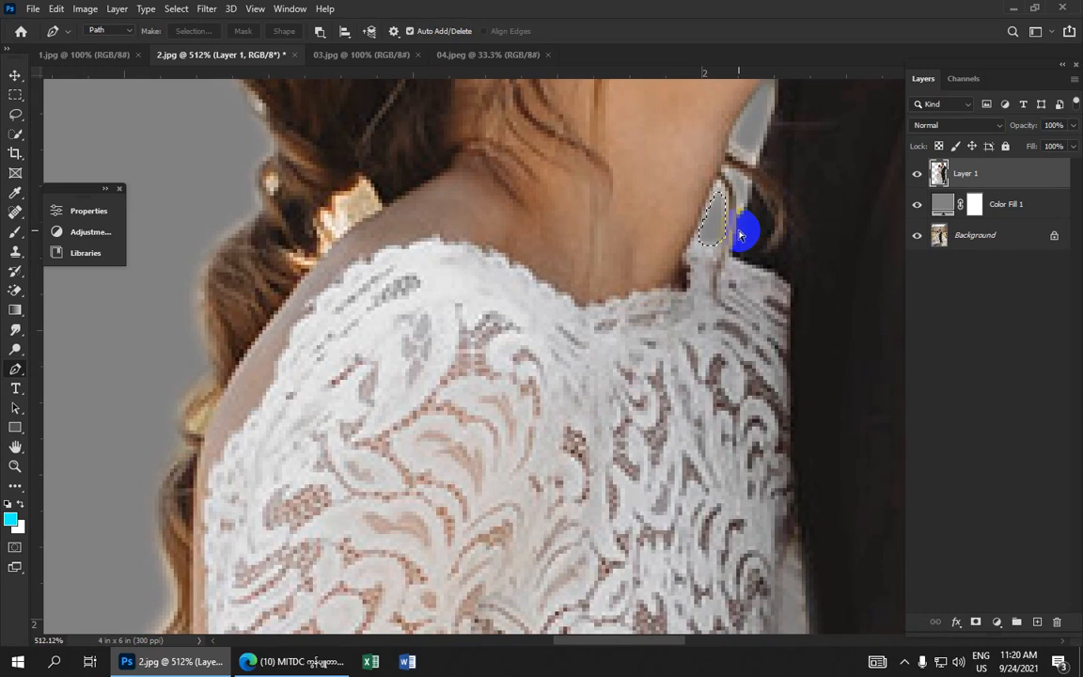
Trace a small path around the background gap in the hair at the bride's shoulder and make it a selection
{"action": "scroll", "coordinate": [739, 230], "scroll_direction": "down", "scroll_amount": 5}
{"action": "scroll", "coordinate": [617, 285], "scroll_direction": "up", "scroll_amount": 4}
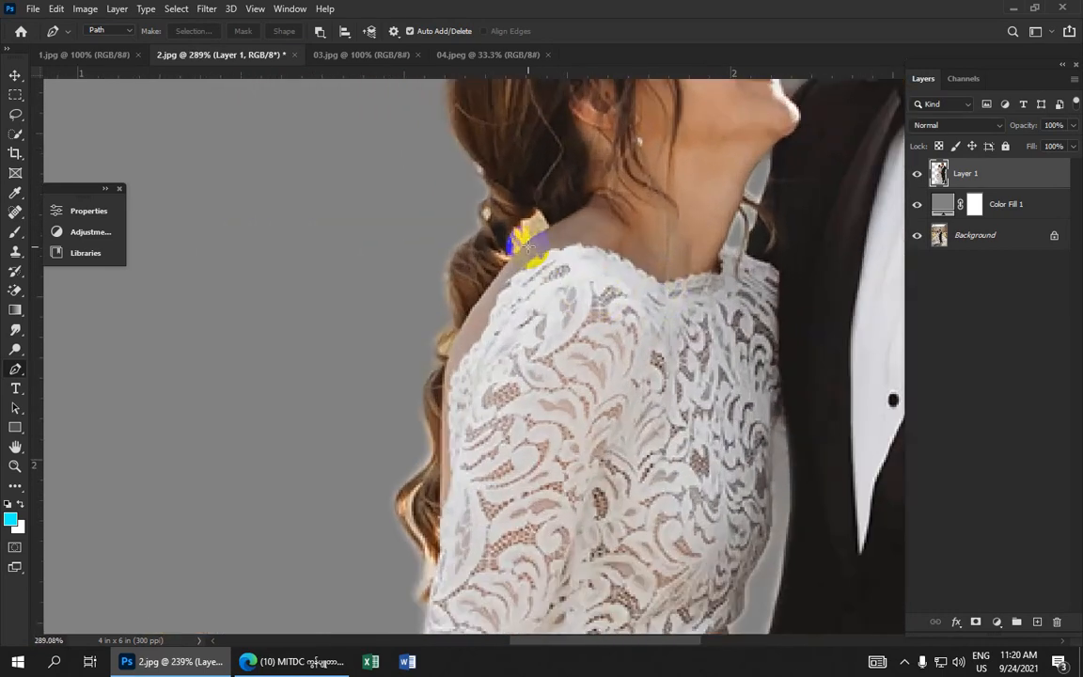
{"action": "left_click", "coordinate": [541, 205]}
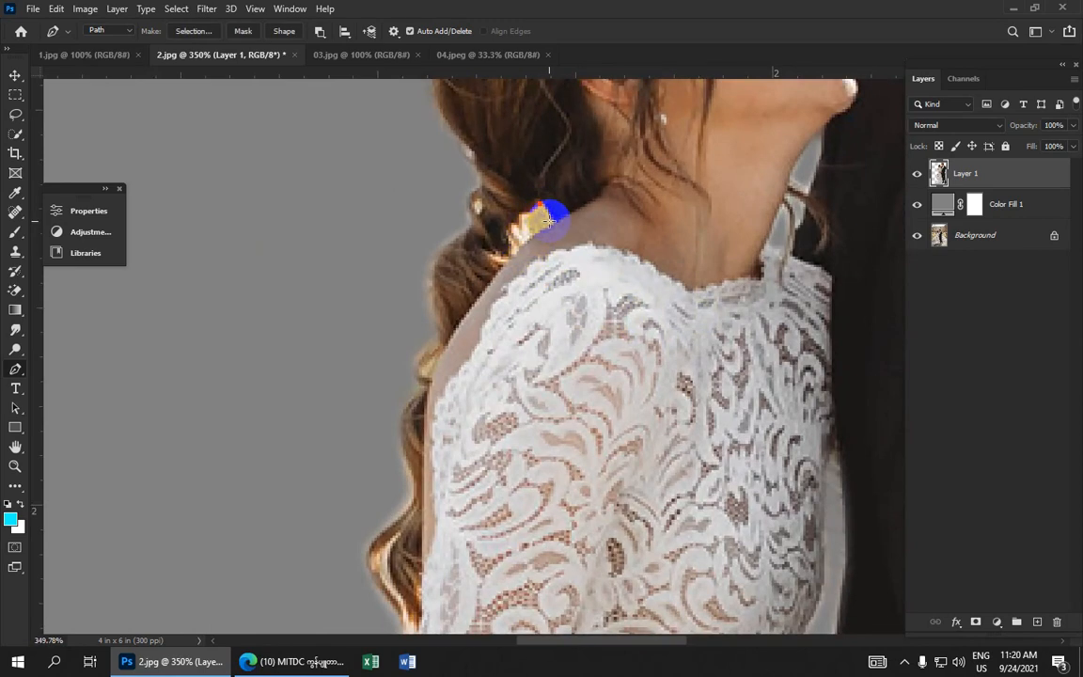
{"action": "left_click", "coordinate": [550, 220]}
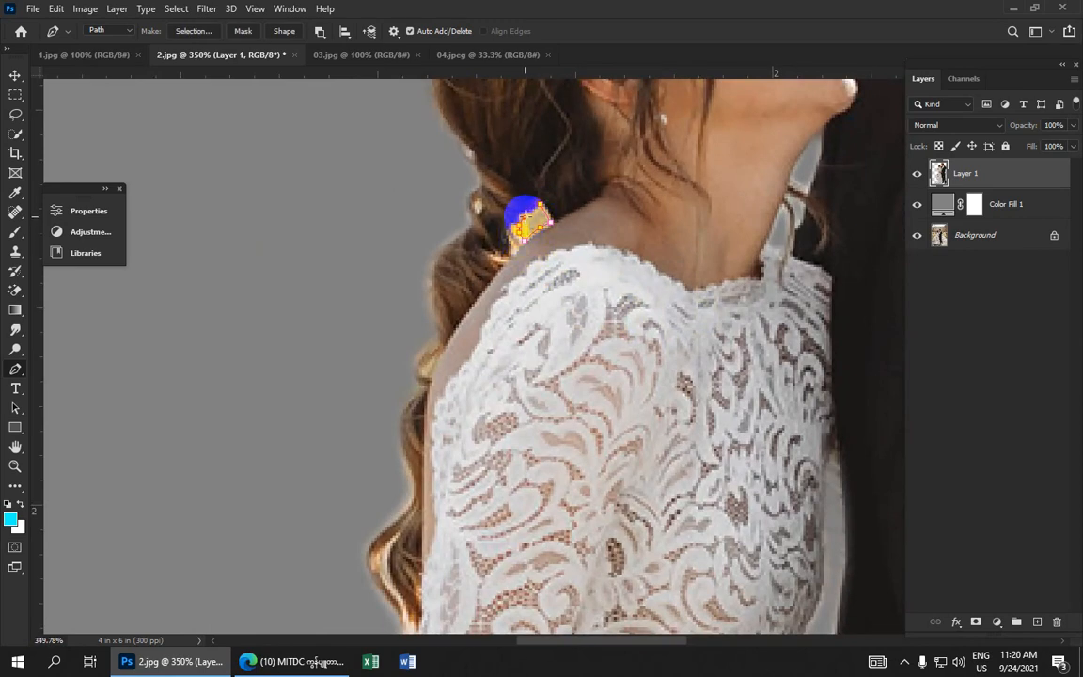
{"action": "right_click", "coordinate": [541, 211]}
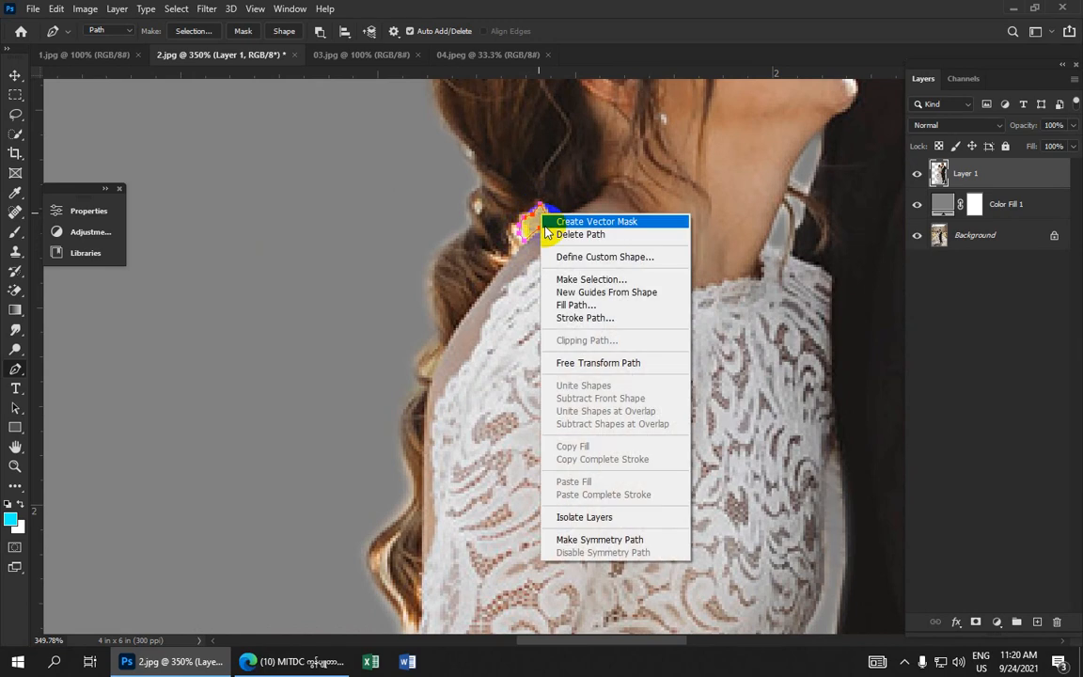
{"action": "left_click", "coordinate": [569, 278]}
{"action": "left_click", "coordinate": [720, 231]}
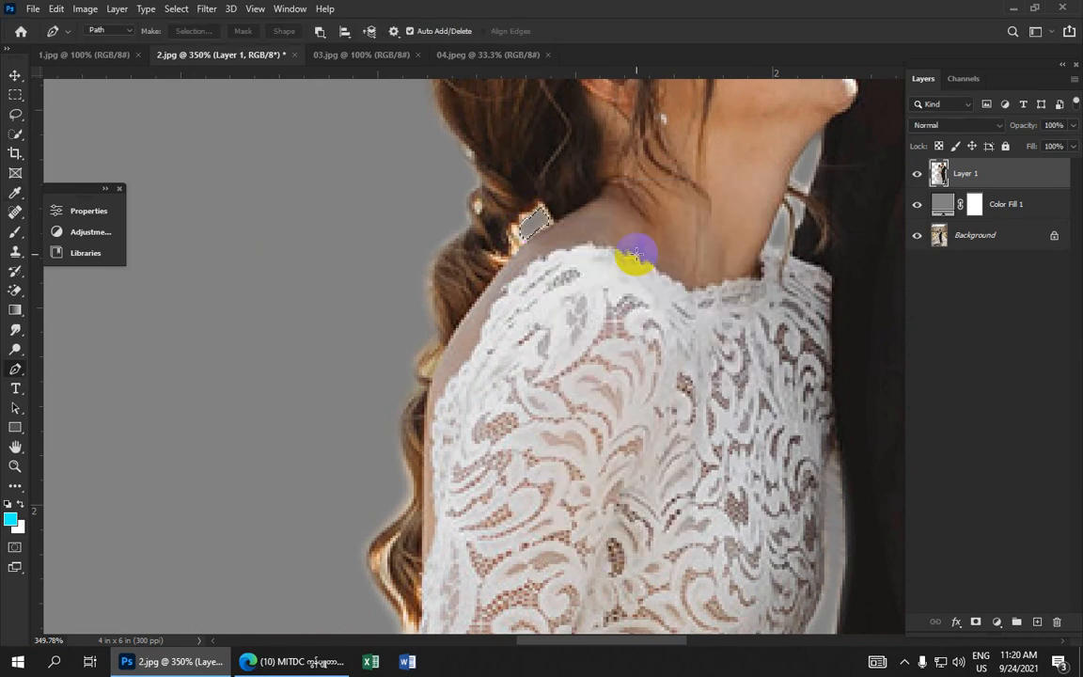
Trace a path down the gap between the bride's dress and the groom's leg to his shoe, redoing misplaced anchors
{"action": "scroll", "coordinate": [636, 254], "scroll_direction": "down", "scroll_amount": 4}
{"action": "scroll", "coordinate": [651, 296], "scroll_direction": "down", "scroll_amount": 3}
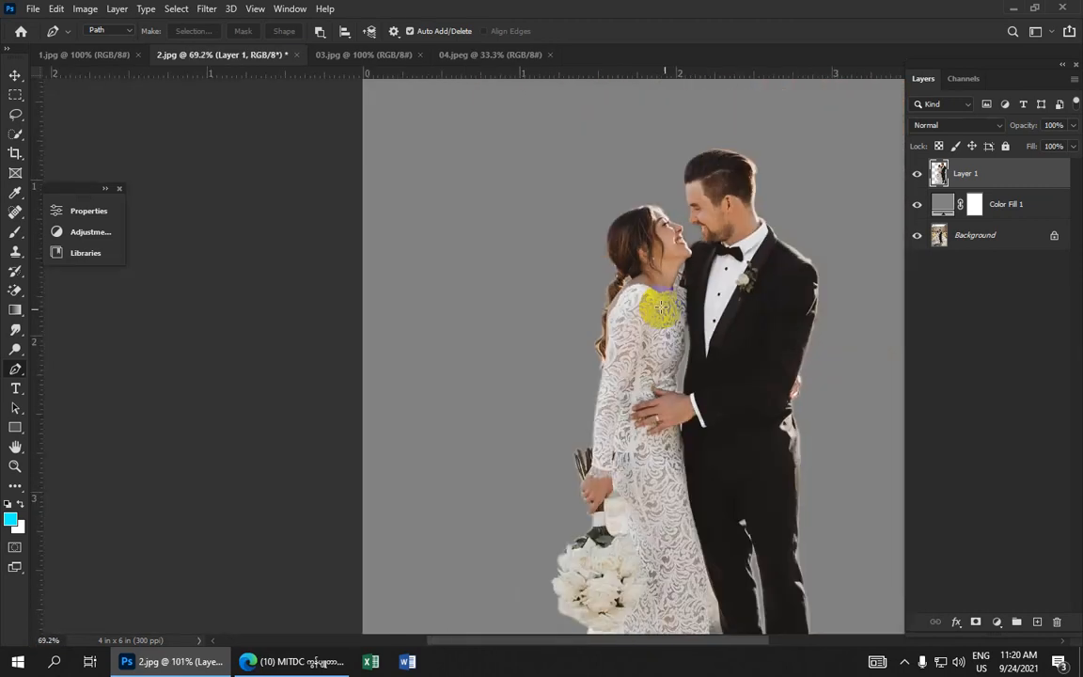
{"action": "scroll", "coordinate": [698, 351], "scroll_direction": "up", "scroll_amount": 4}
{"action": "scroll", "coordinate": [686, 398], "scroll_direction": "down", "scroll_amount": 3}
{"action": "scroll", "coordinate": [556, 162], "scroll_direction": "down", "scroll_amount": 4}
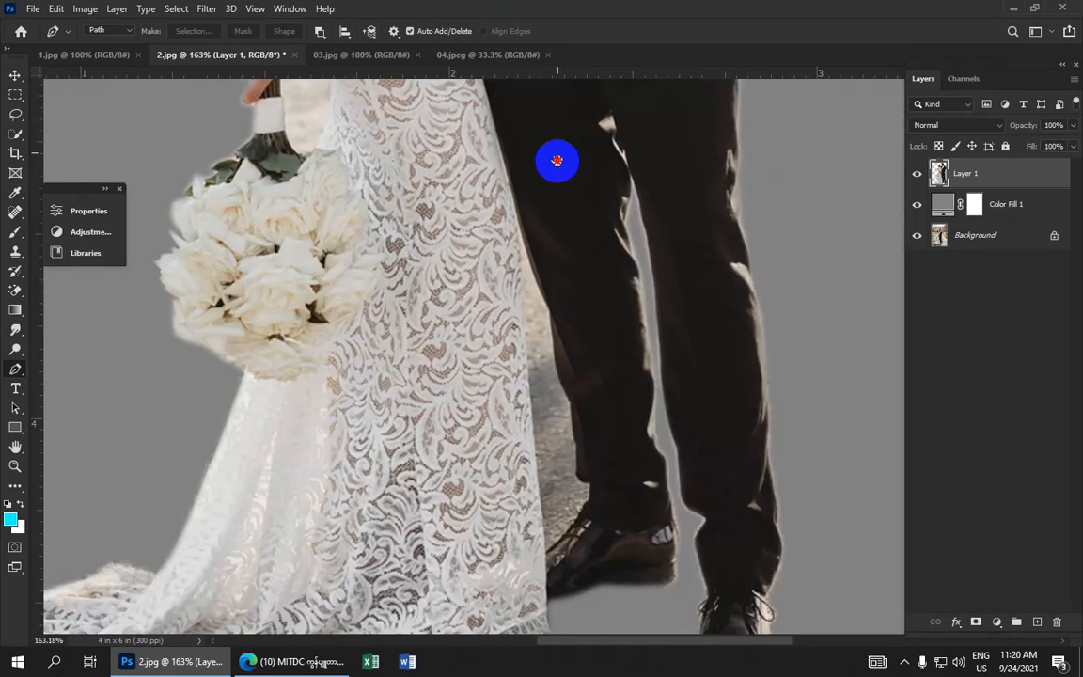
{"action": "scroll", "coordinate": [621, 309], "scroll_direction": "left", "scroll_amount": 2}
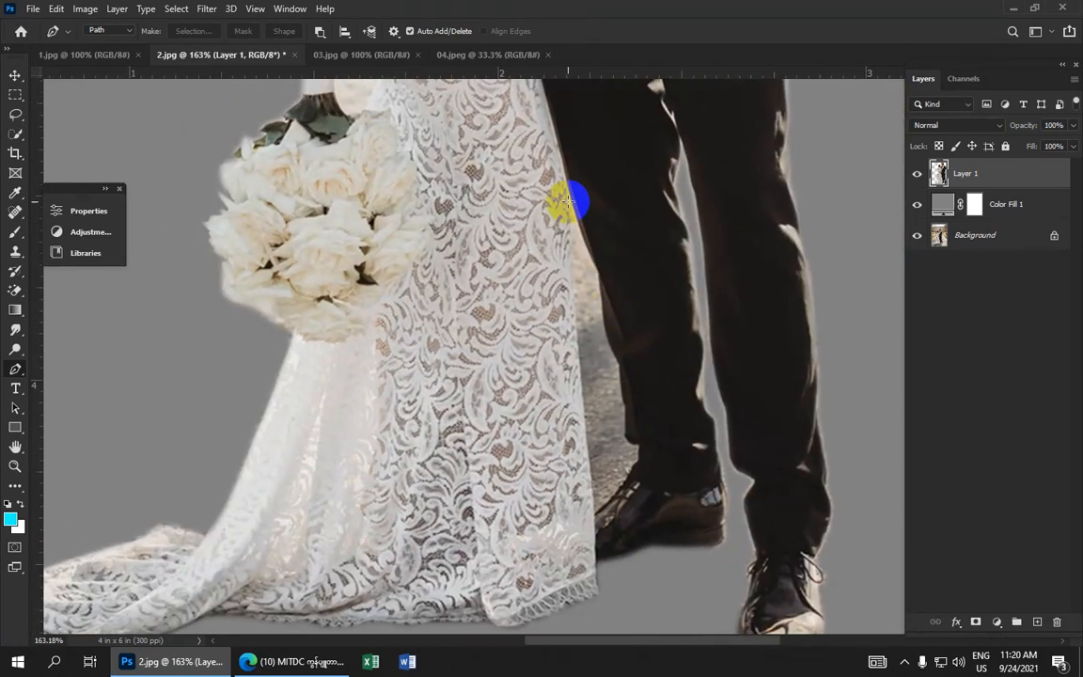
{"action": "left_click", "coordinate": [566, 189]}
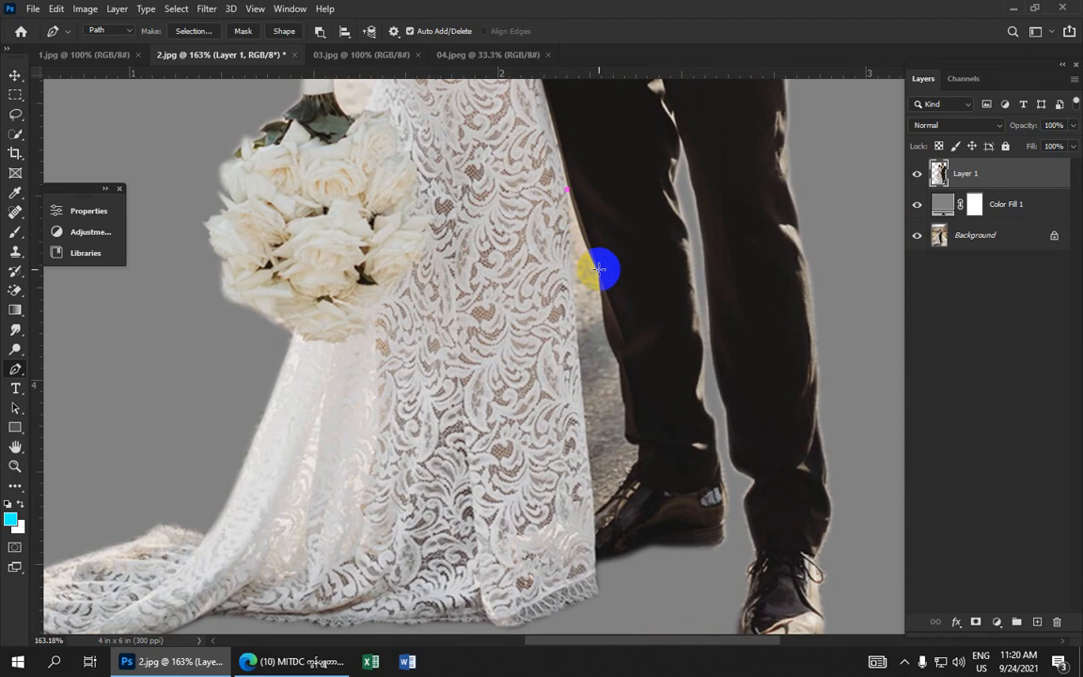
{"action": "left_click_drag", "start_coordinate": [595, 271], "coordinate": [599, 334]}
{"action": "key", "text": "ctrl+z"}
{"action": "left_click", "coordinate": [600, 318], "text": "alt"}
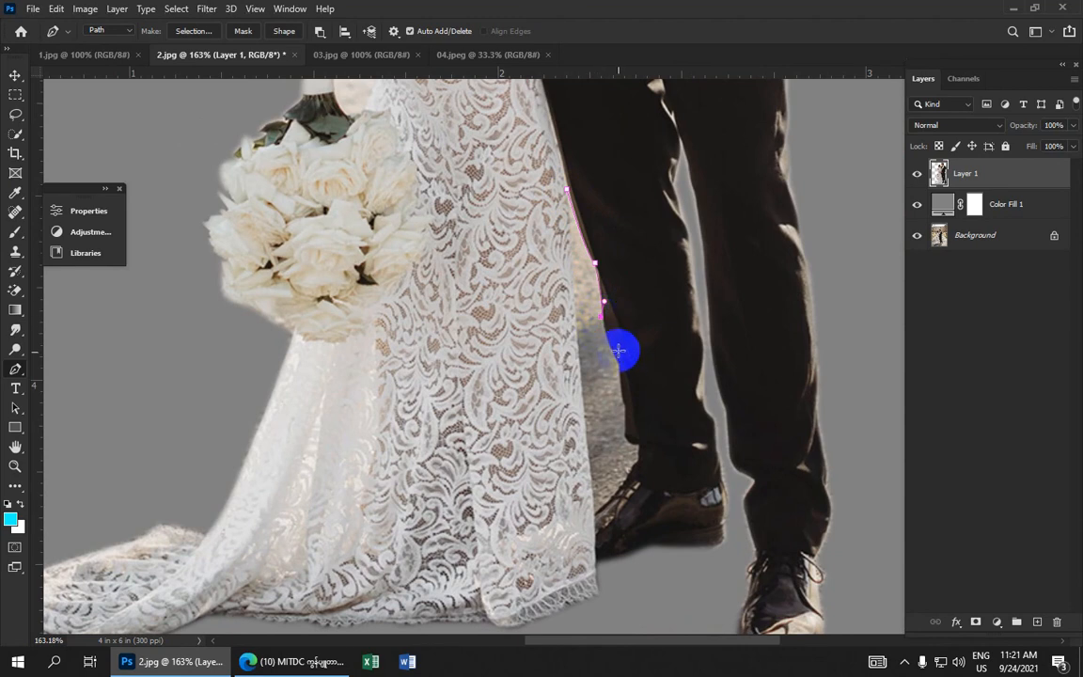
{"action": "left_click_drag", "start_coordinate": [616, 361], "coordinate": [627, 374]}
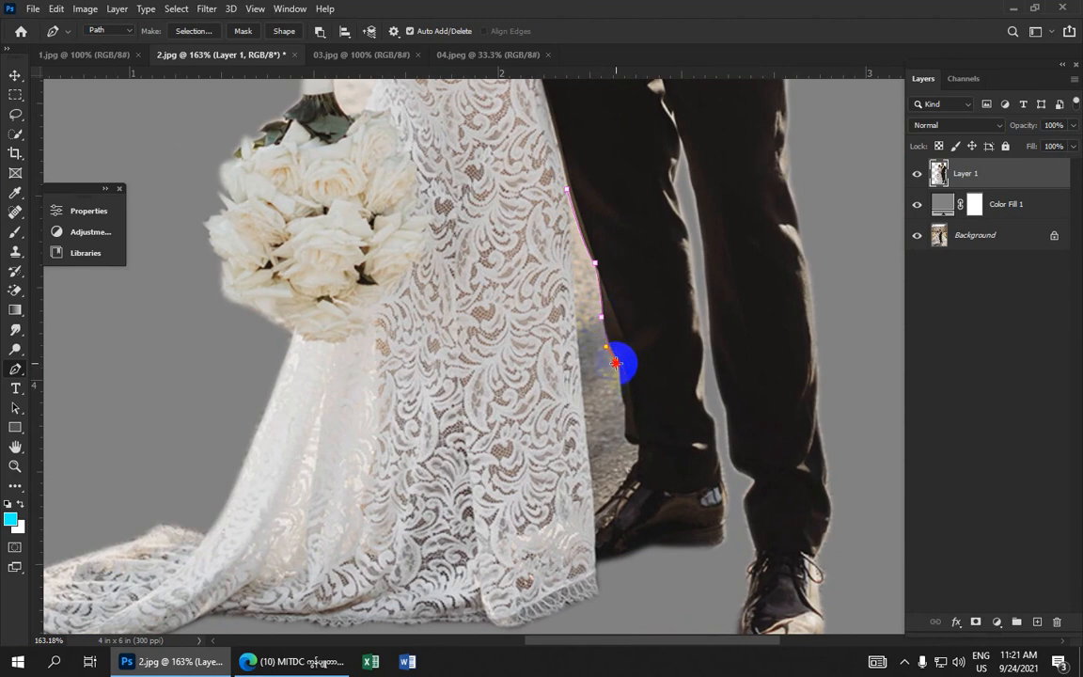
{"action": "left_click", "coordinate": [616, 361]}
{"action": "key", "text": "ctrl+z"}
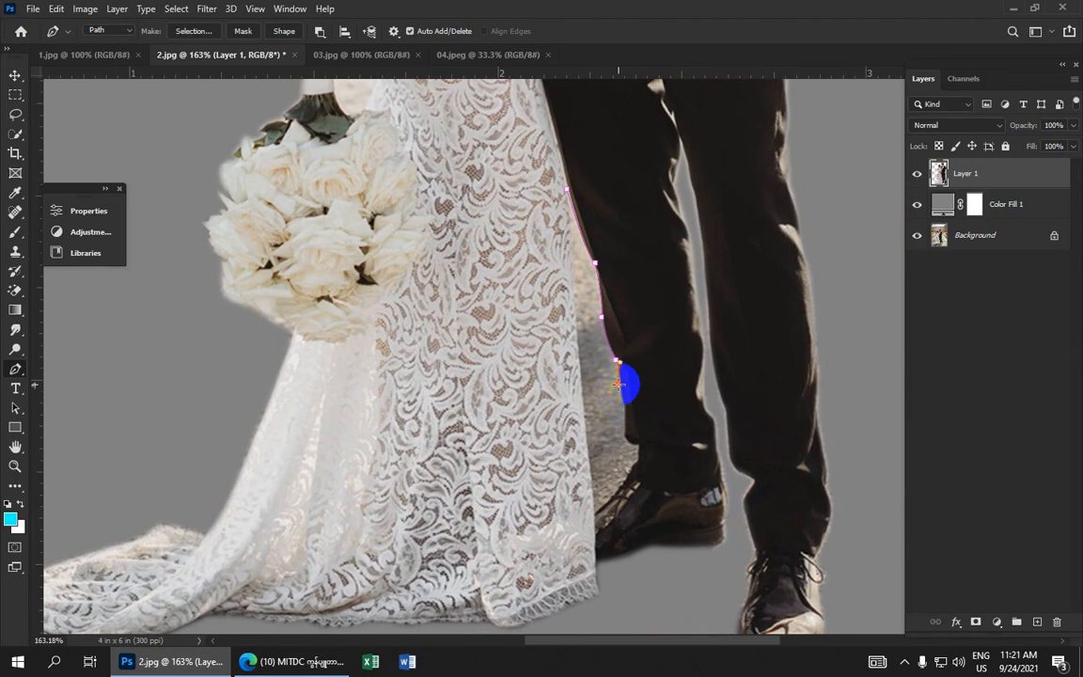
{"action": "left_click", "coordinate": [618, 385]}
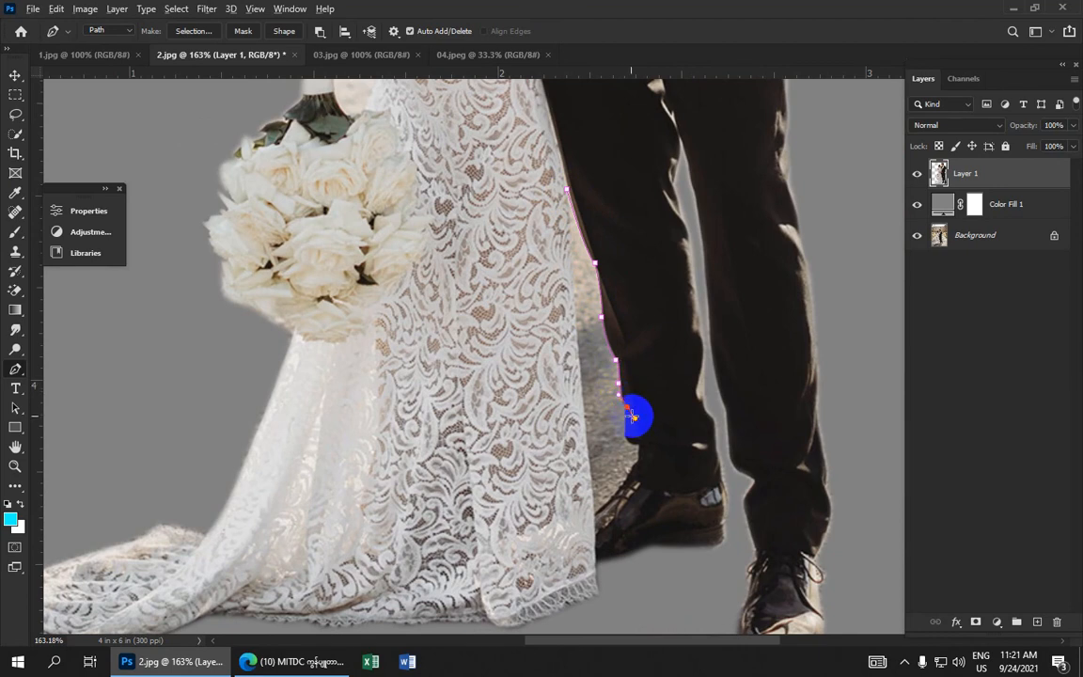
{"action": "left_click", "coordinate": [628, 408], "text": "alt"}
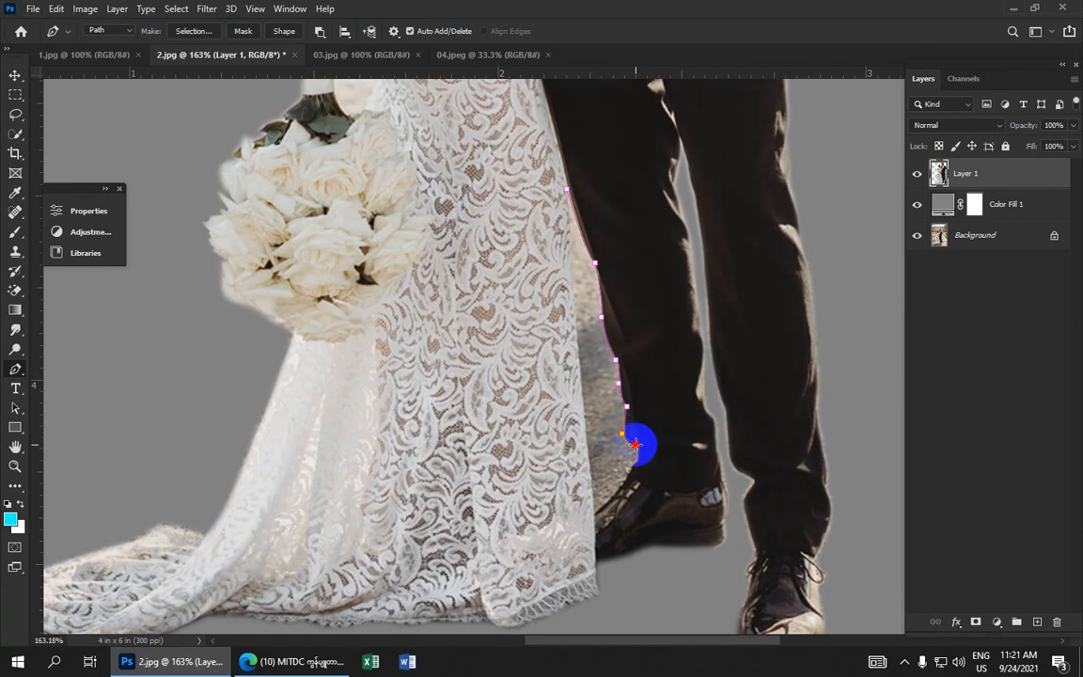
{"action": "left_click", "coordinate": [636, 444]}
{"action": "left_click", "coordinate": [637, 446], "text": "alt"}
{"action": "left_click", "coordinate": [635, 458]}
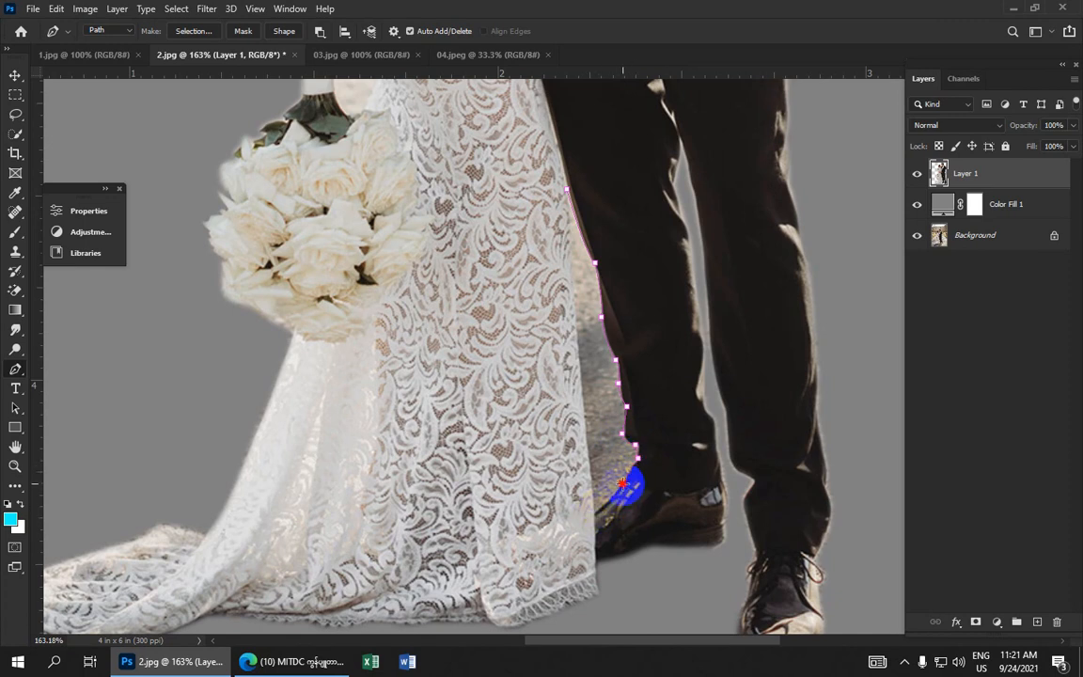
{"action": "scroll", "coordinate": [622, 484], "scroll_direction": "up", "scroll_amount": 2}
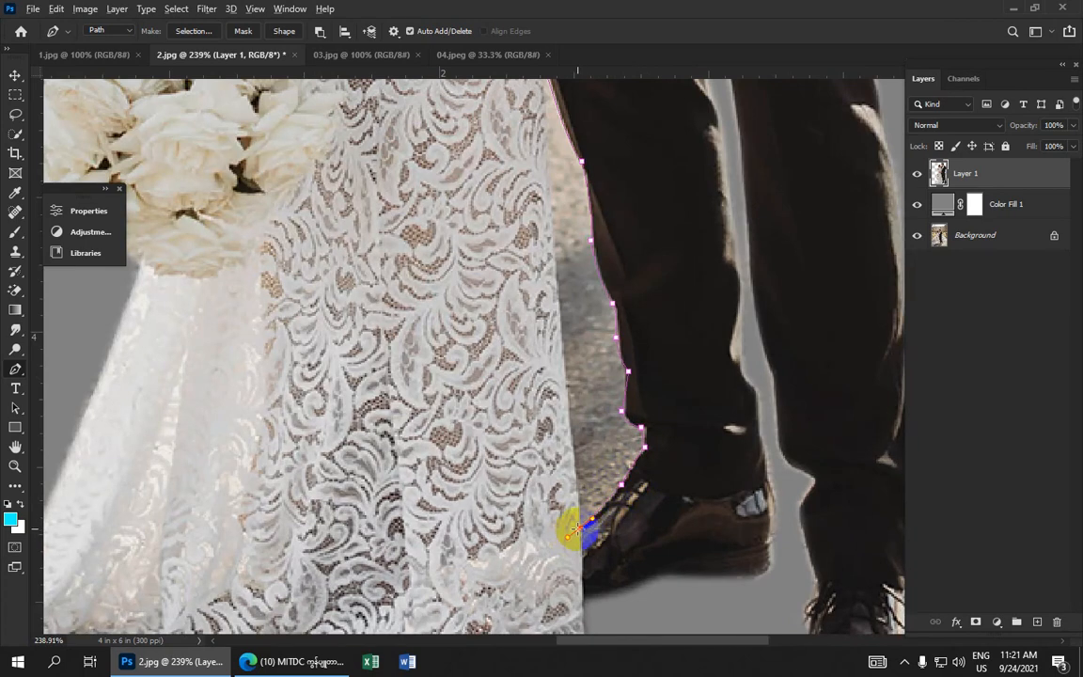
Close the path back up along the dress edge and turn it into a selection with a 1-pixel feather
{"action": "left_click", "coordinate": [563, 361]}
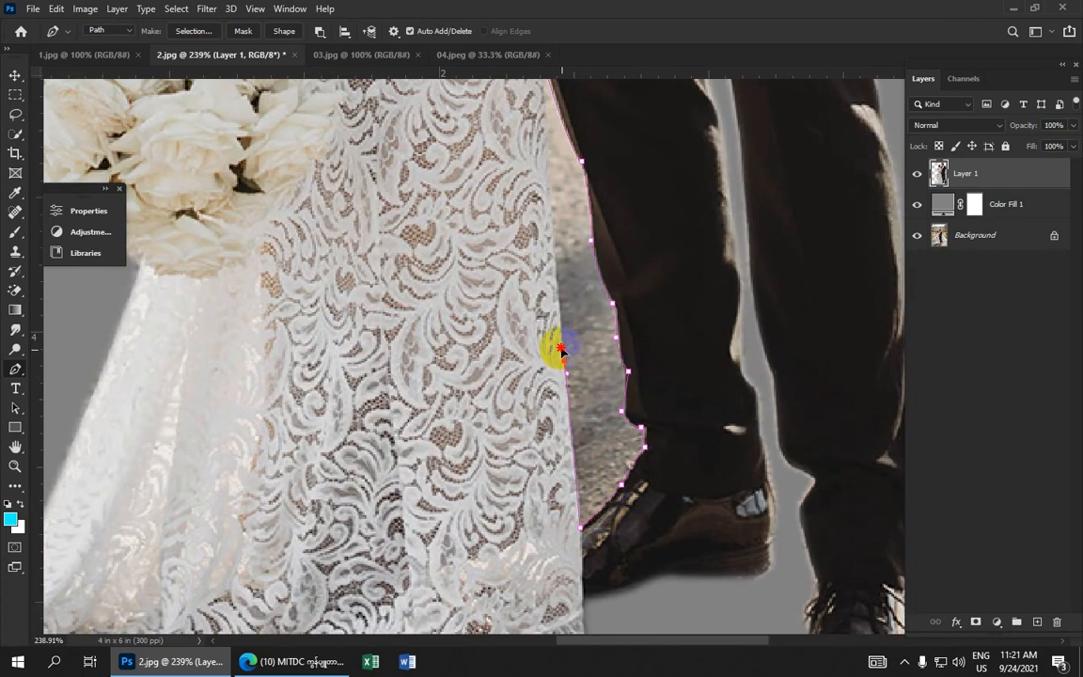
{"action": "left_click", "coordinate": [557, 247]}
{"action": "left_click_drag", "start_coordinate": [550, 160], "coordinate": [559, 312]}
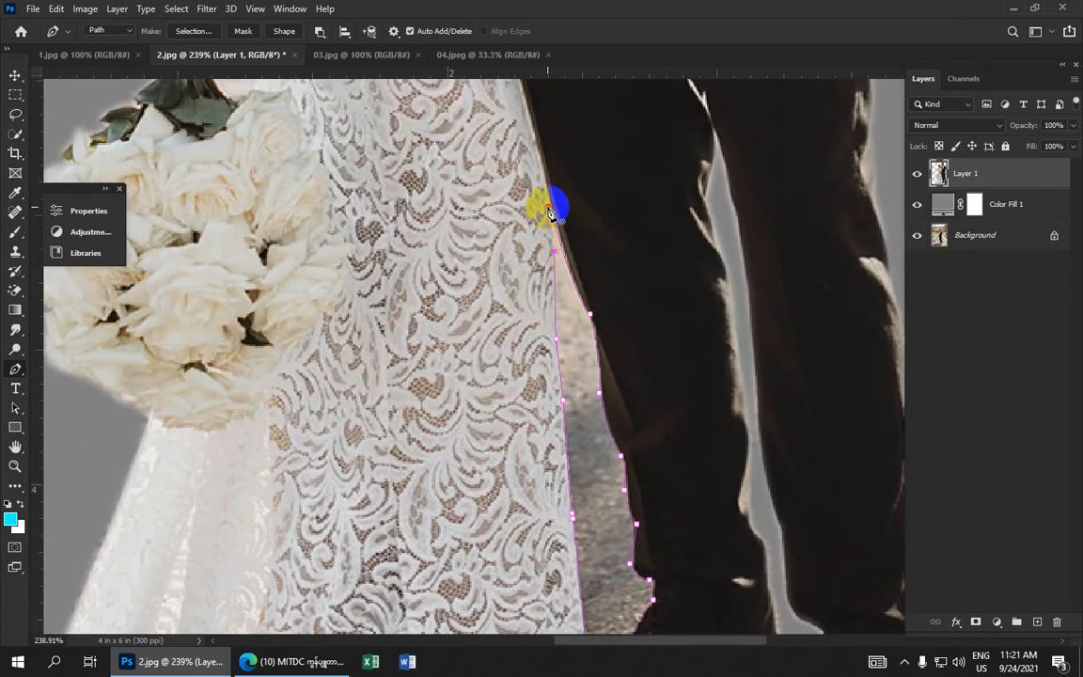
{"action": "right_click", "coordinate": [568, 322]}
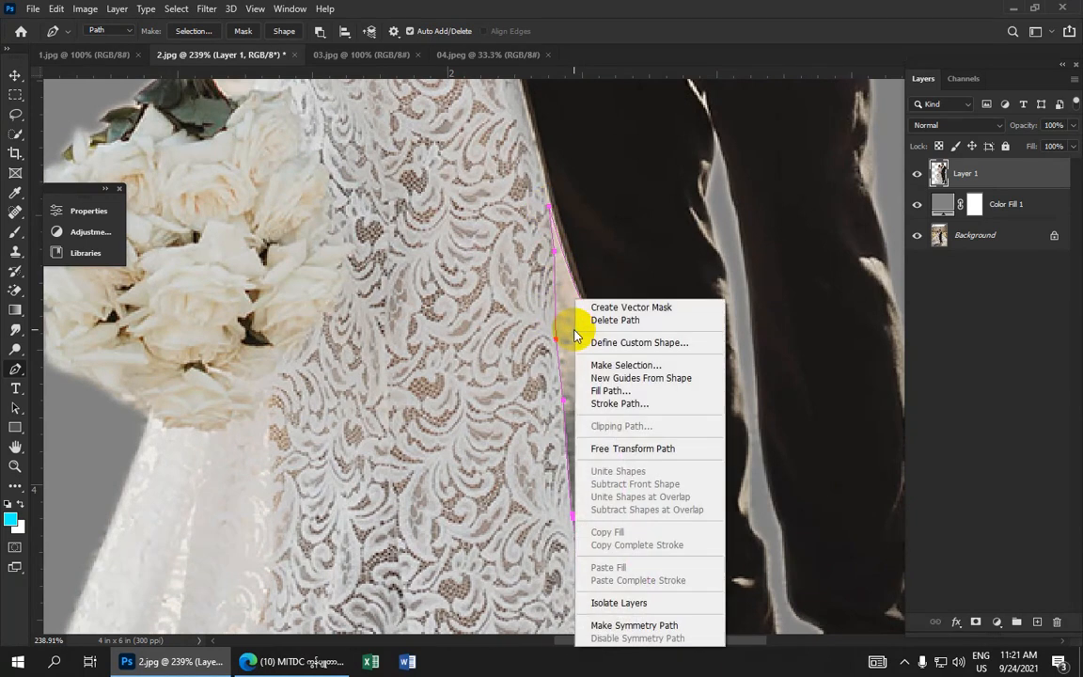
{"action": "left_click", "coordinate": [623, 365]}
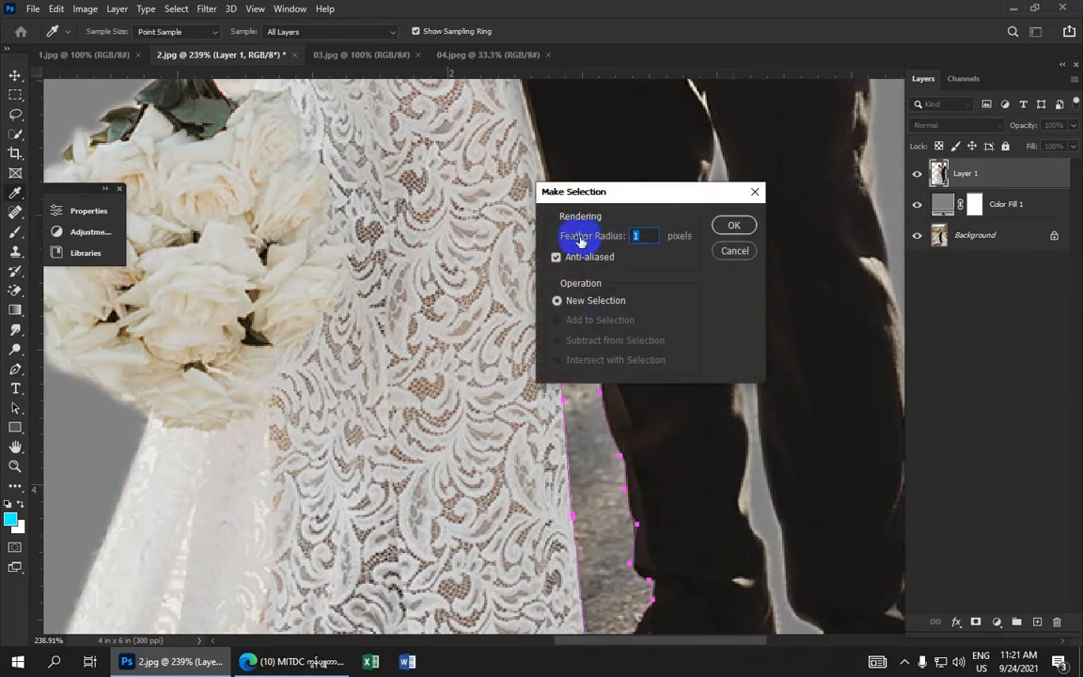
{"action": "left_click", "coordinate": [732, 224]}
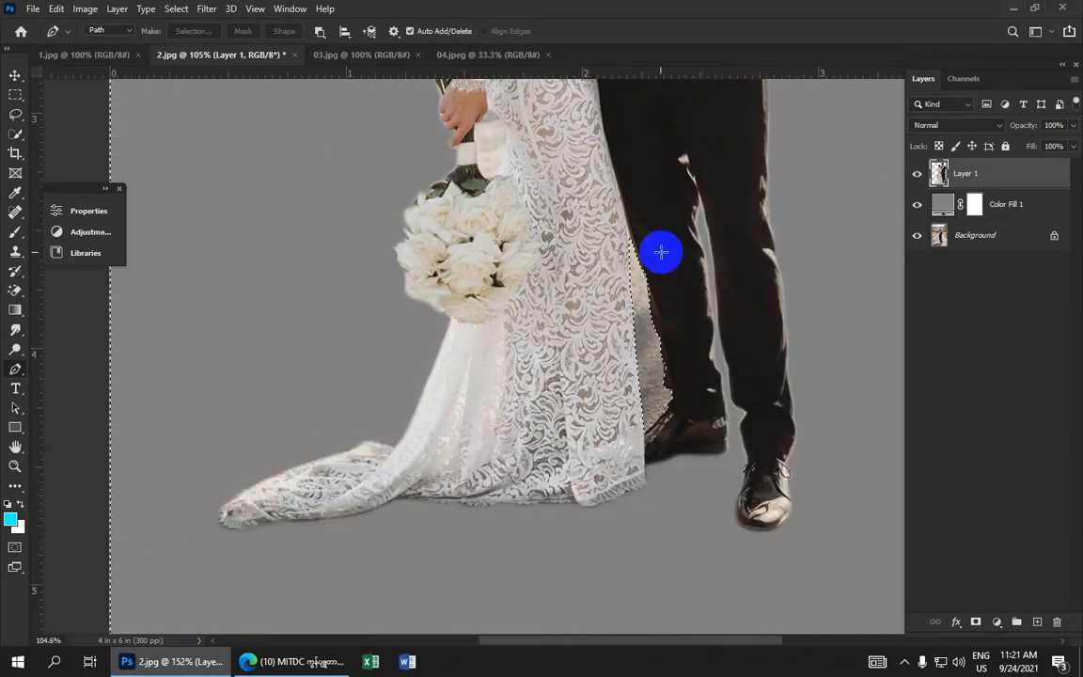
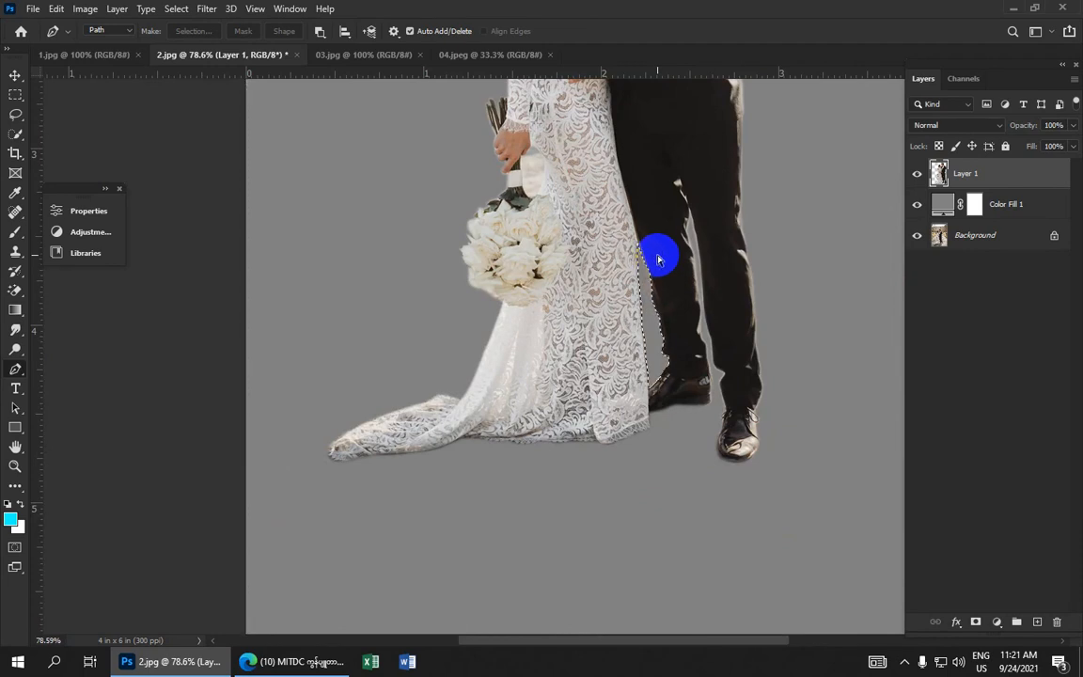
Deselect, then trace a closed path around the background gap between the bouquet stem and the bride's dress
{"action": "key", "text": "ctrl+d"}
{"action": "scroll", "coordinate": [623, 236], "scroll_direction": "up", "scroll_amount": 5}
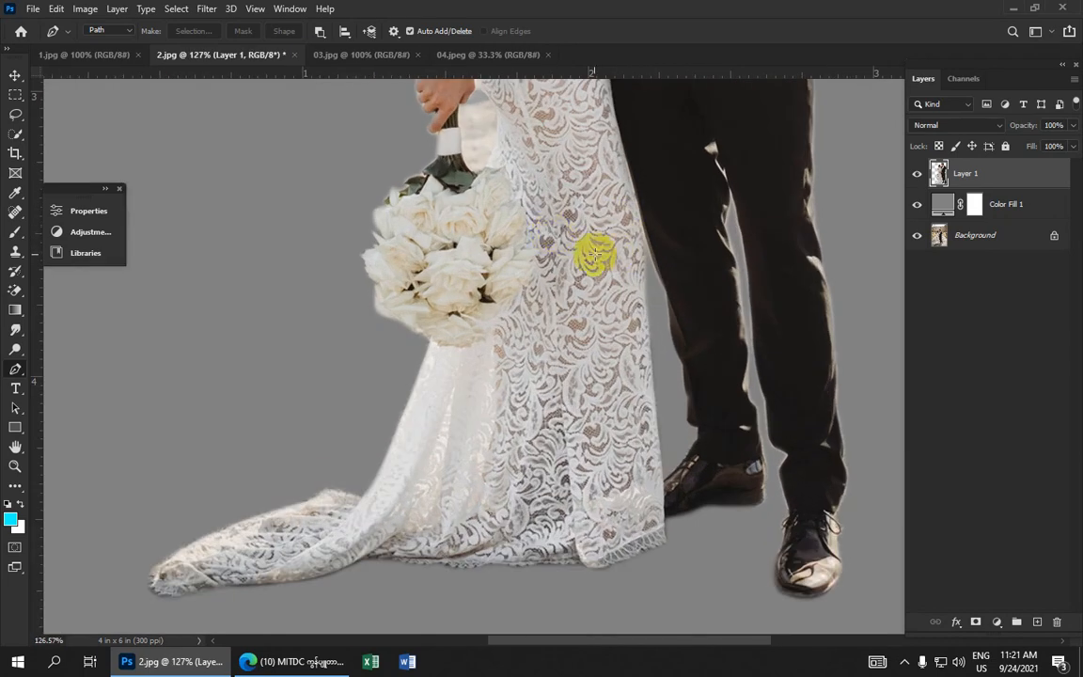
{"action": "scroll", "coordinate": [542, 192], "scroll_direction": "up", "scroll_amount": 4}
{"action": "left_click_drag", "start_coordinate": [543, 168], "coordinate": [622, 368]}
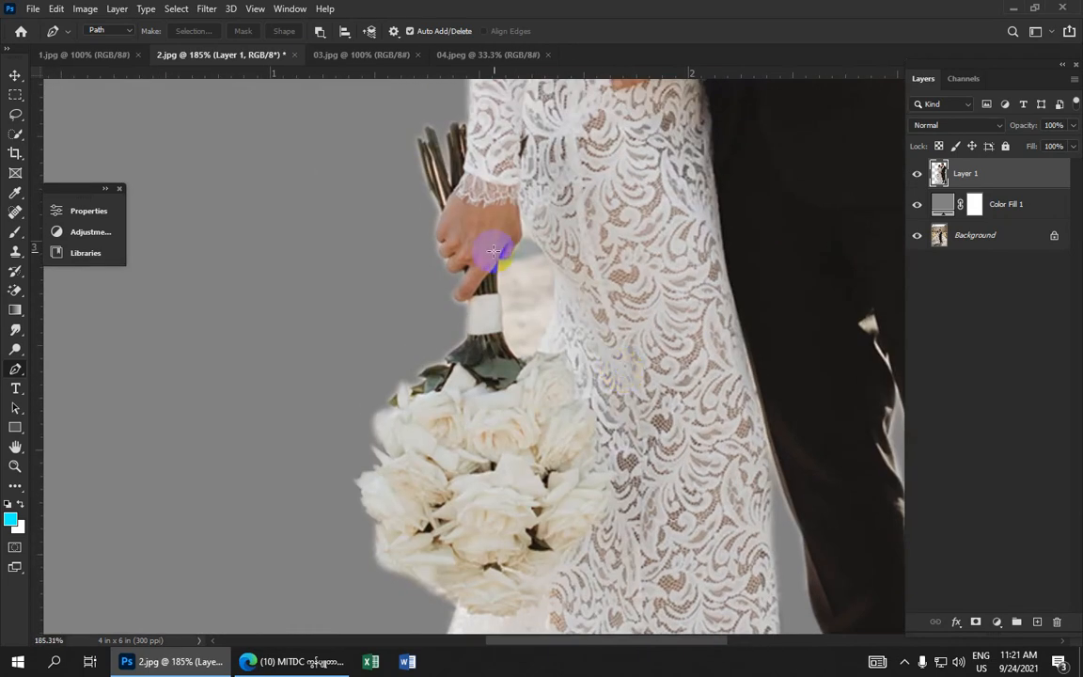
{"action": "left_click_drag", "start_coordinate": [511, 253], "coordinate": [520, 246]}
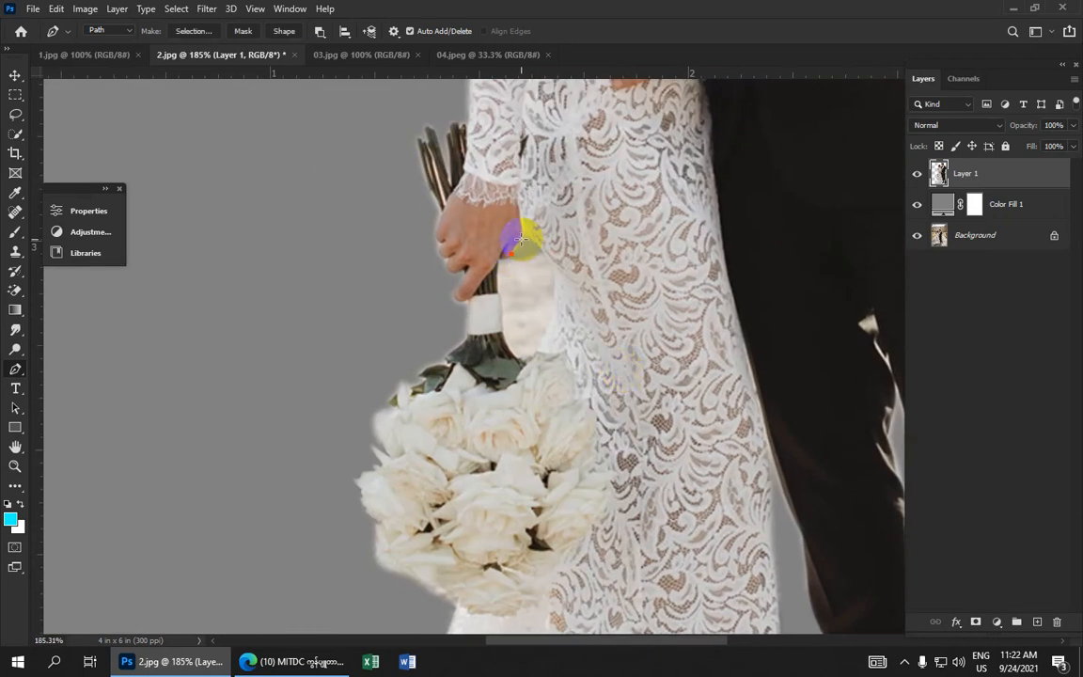
{"action": "left_click_drag", "start_coordinate": [555, 285], "coordinate": [505, 371]}
{"action": "left_click", "coordinate": [554, 285], "text": "alt"}
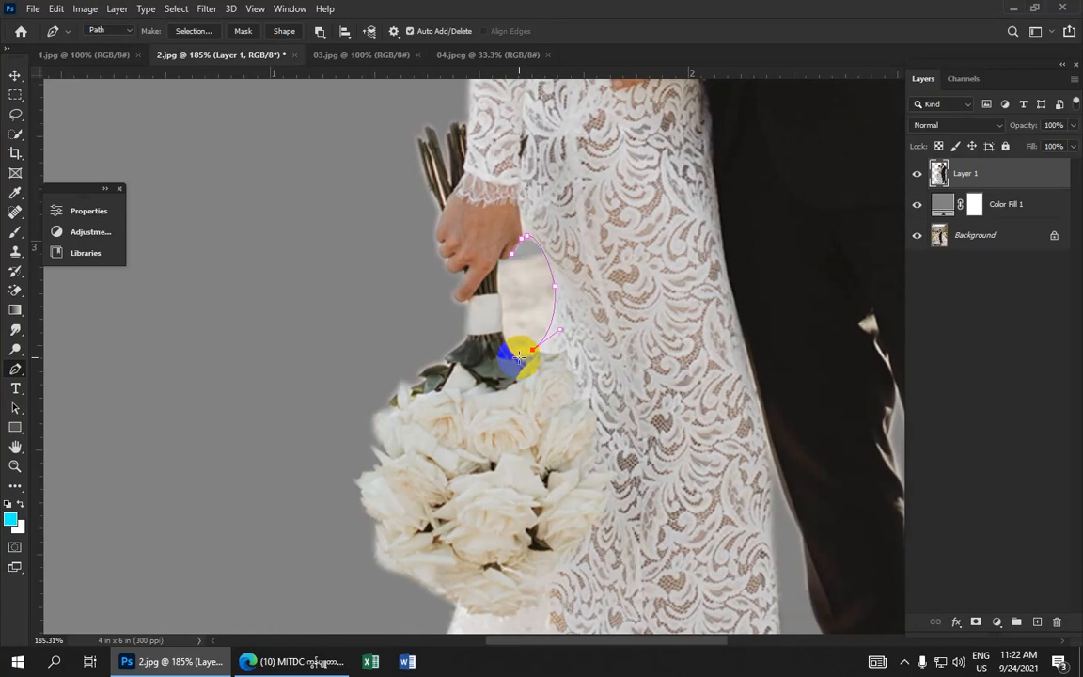
{"action": "left_click", "coordinate": [519, 358]}
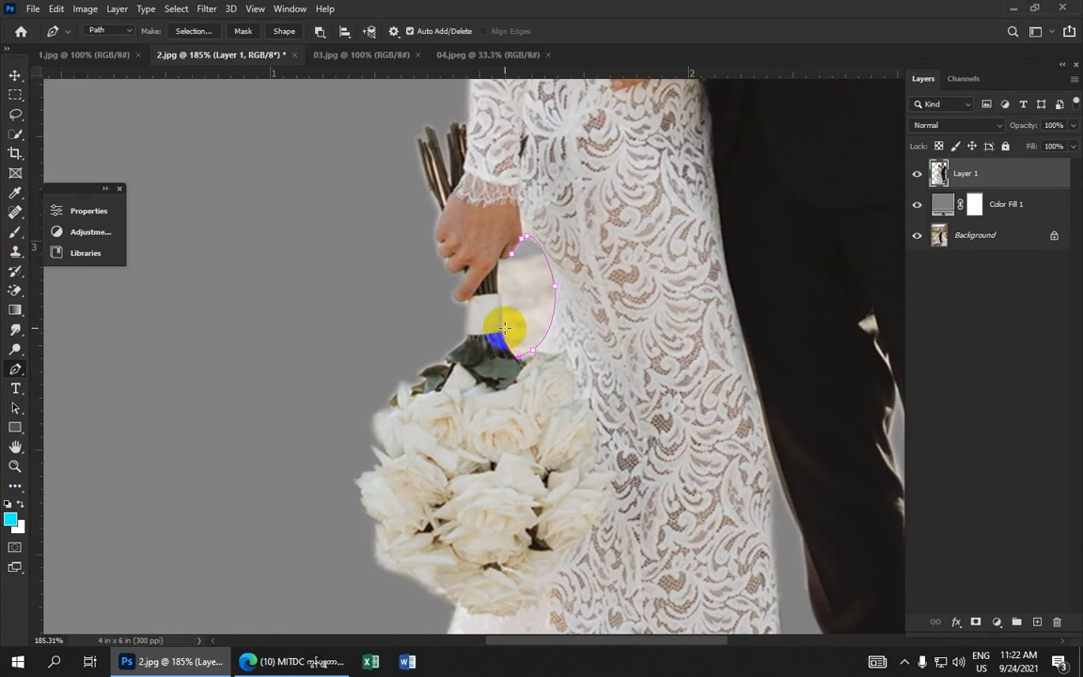
{"action": "left_click", "coordinate": [503, 310]}
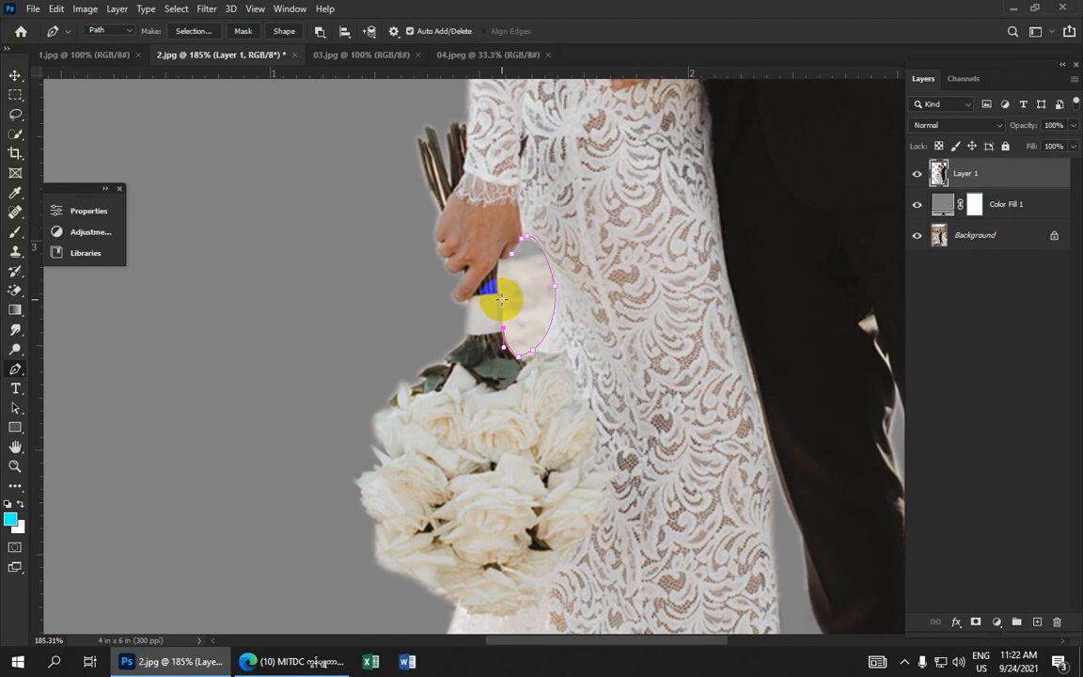
{"action": "left_click", "coordinate": [504, 270]}
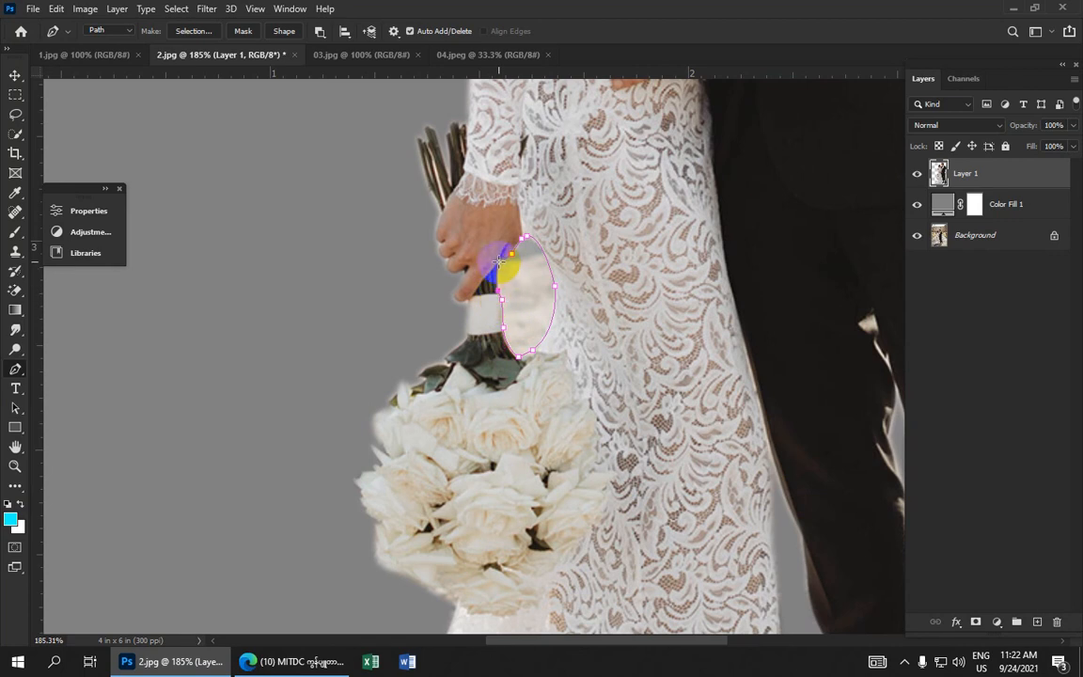
{"action": "left_click", "coordinate": [499, 263]}
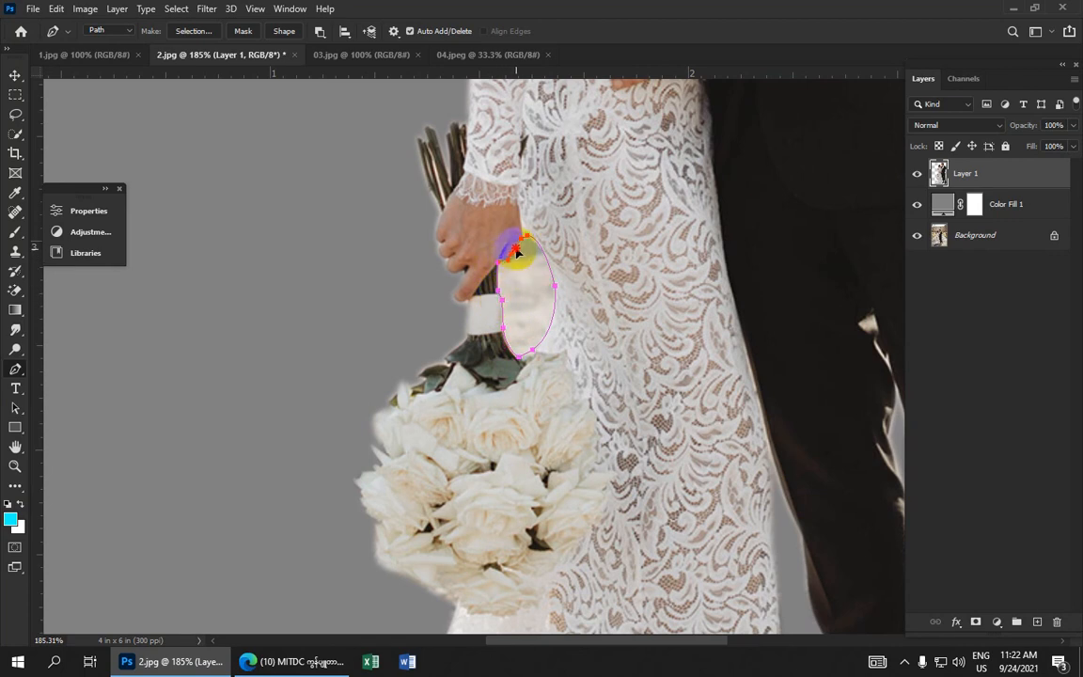
Turn the stem-gap path into a feathered selection and delete the background inside it
{"action": "right_click", "coordinate": [519, 267]}
{"action": "left_click", "coordinate": [550, 340]}
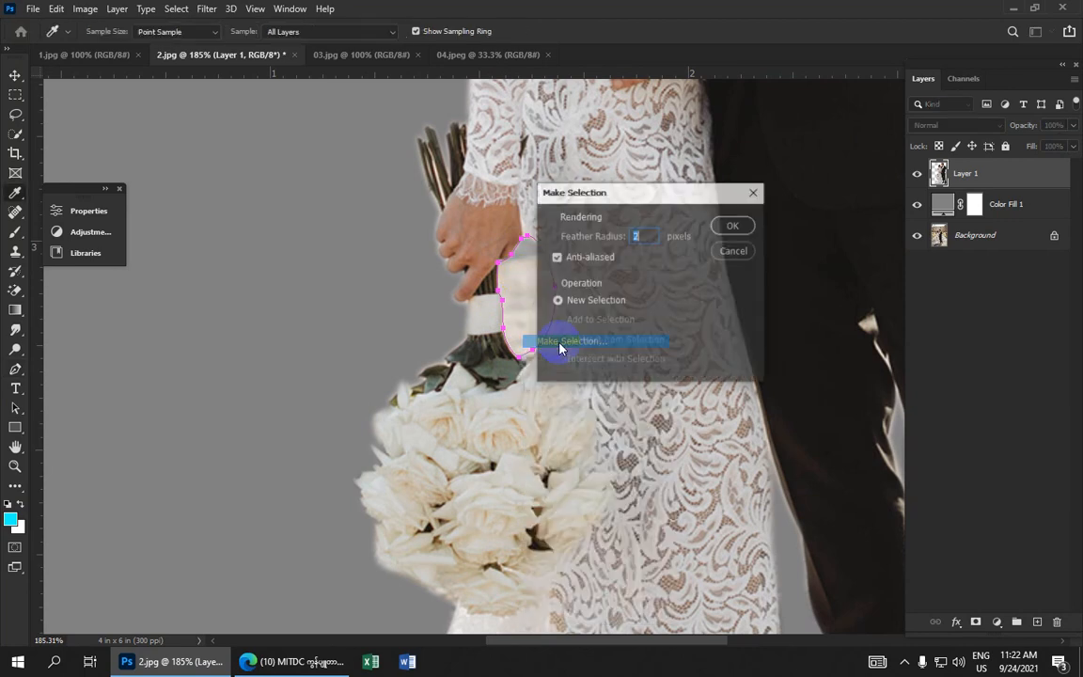
{"action": "left_click", "coordinate": [734, 224]}
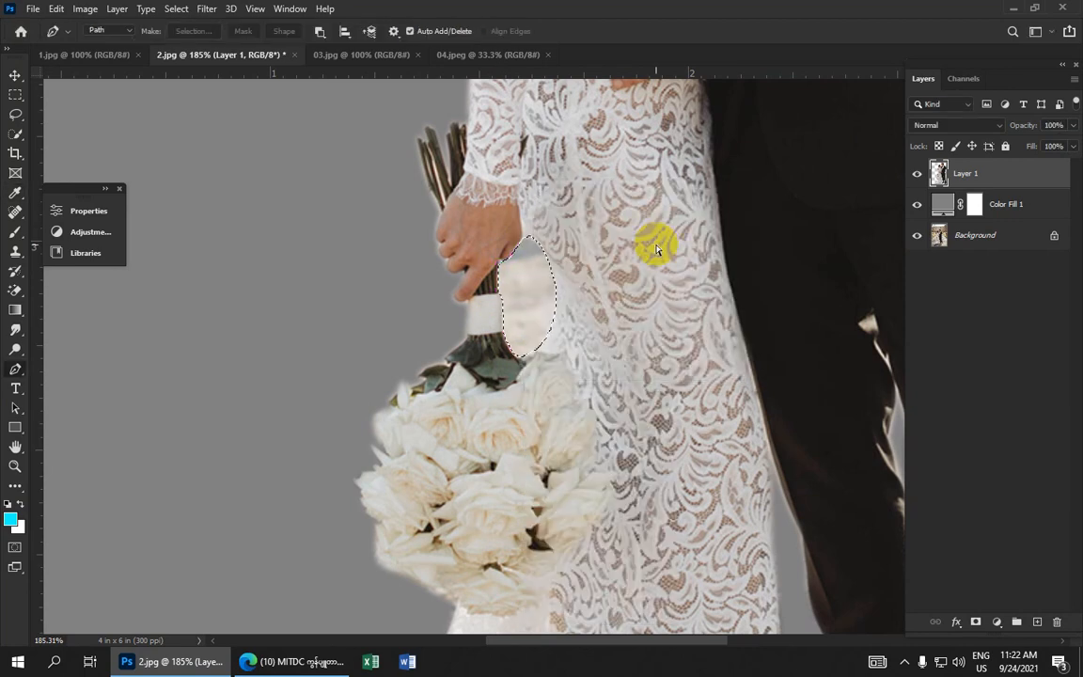
{"action": "key", "text": "Delete"}
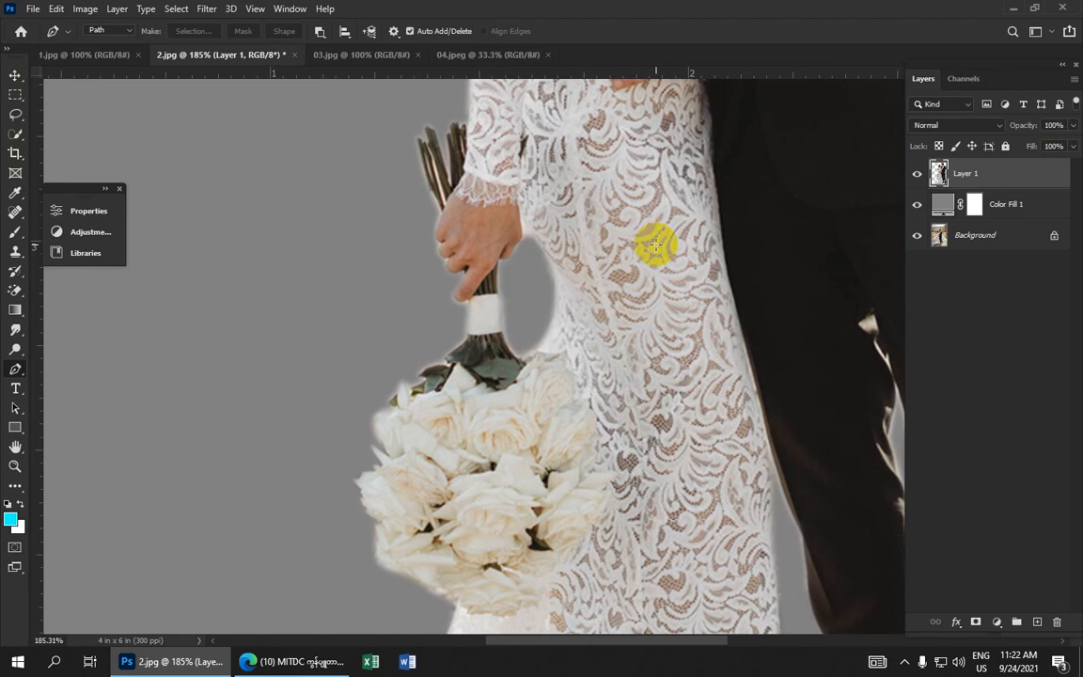
Switch to the Smudge Tool at 10% strength and smudge the ragged edge of the dress train
{"action": "scroll", "coordinate": [655, 246], "scroll_direction": "down", "scroll_amount": 15}
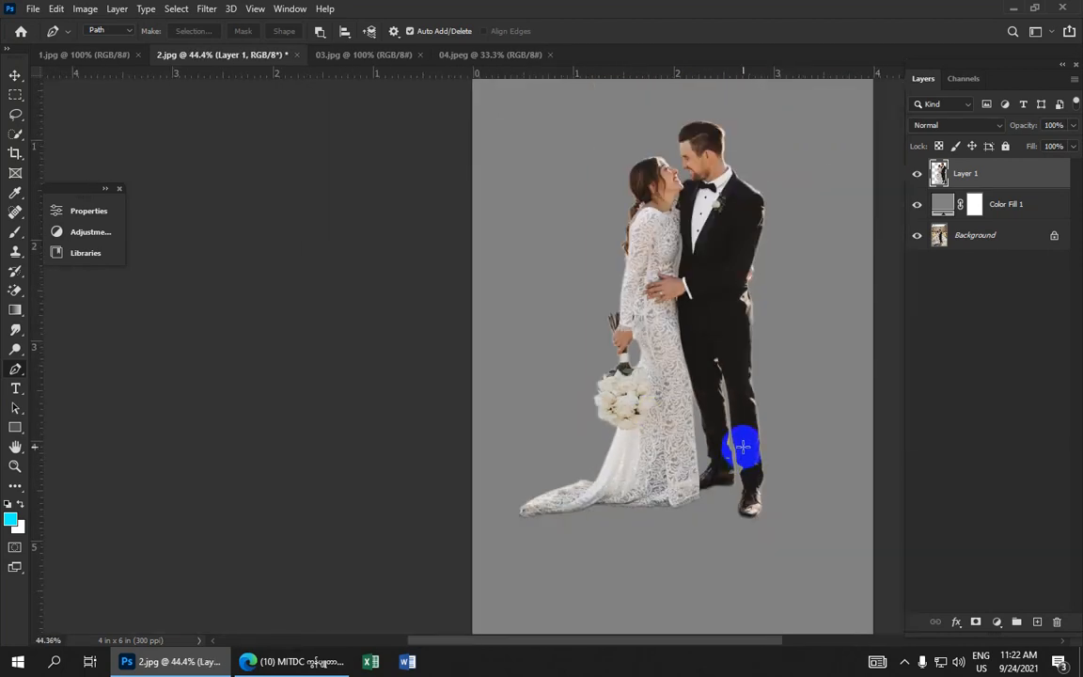
{"action": "scroll", "coordinate": [717, 367], "scroll_direction": "up", "scroll_amount": 4}
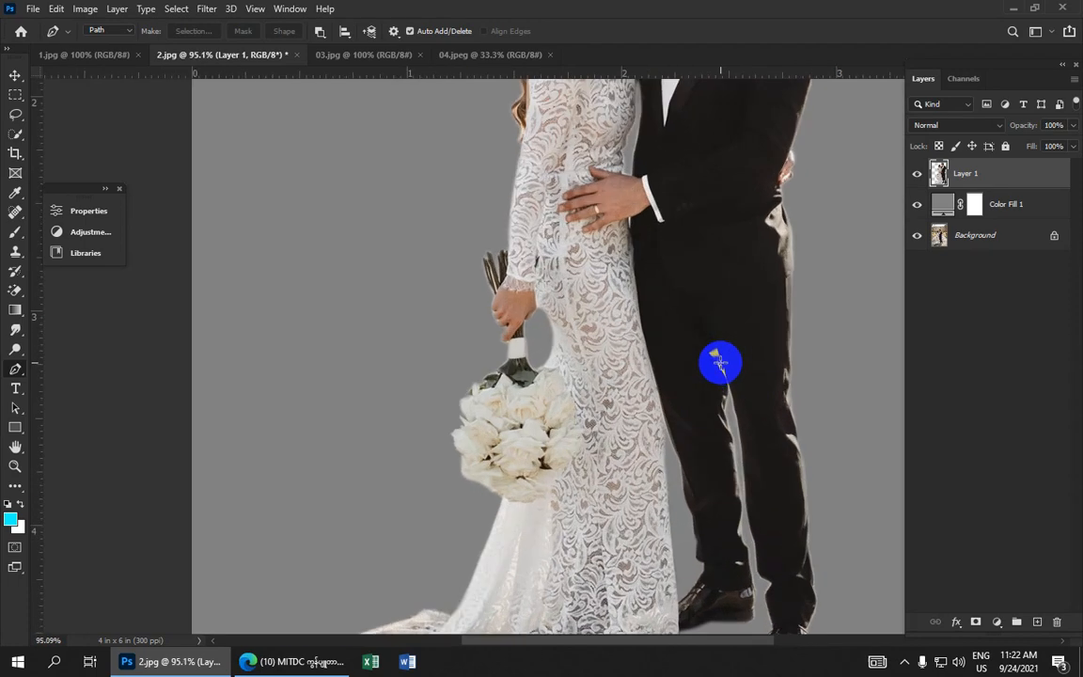
{"action": "scroll", "coordinate": [725, 358], "scroll_direction": "down", "scroll_amount": 6}
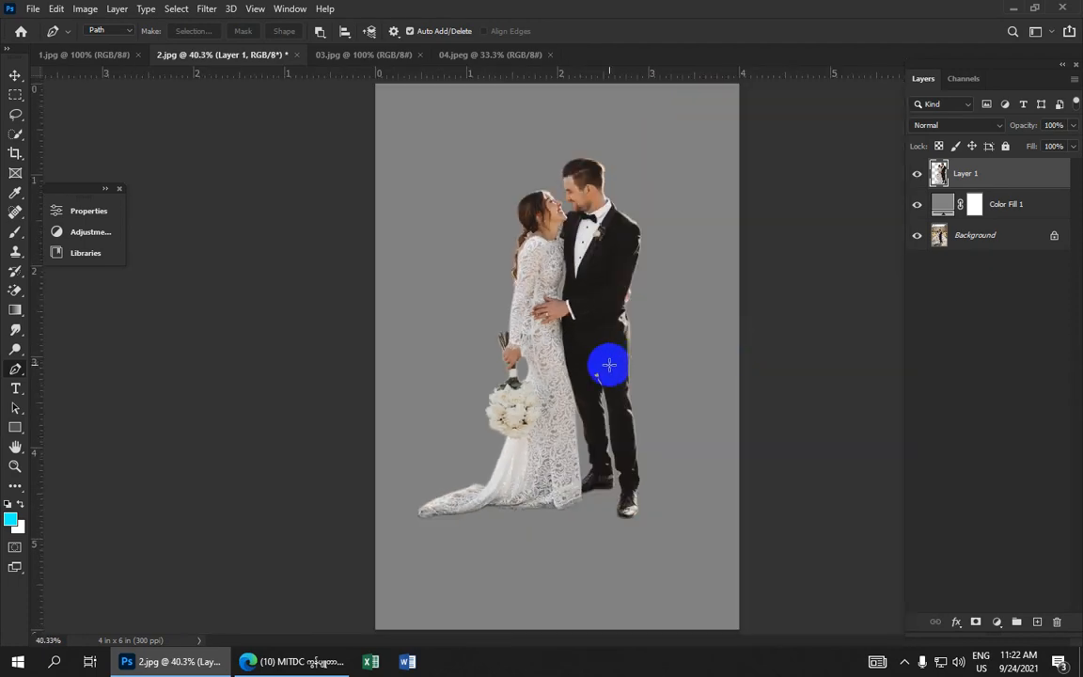
{"action": "left_click", "coordinate": [13, 331]}
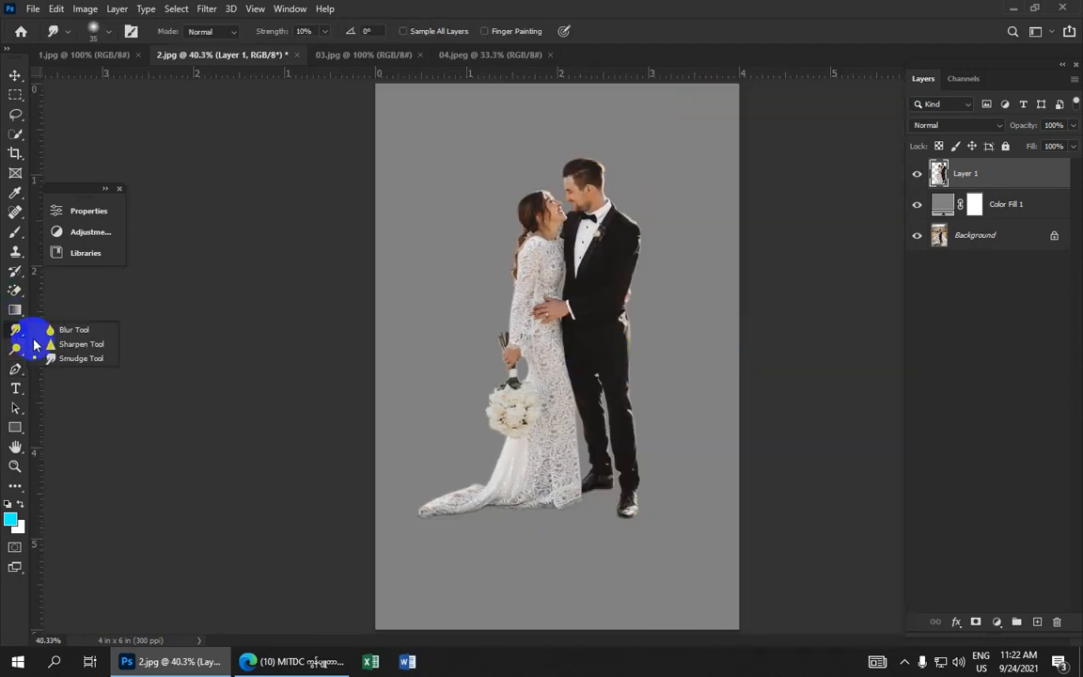
{"action": "left_click", "coordinate": [53, 358]}
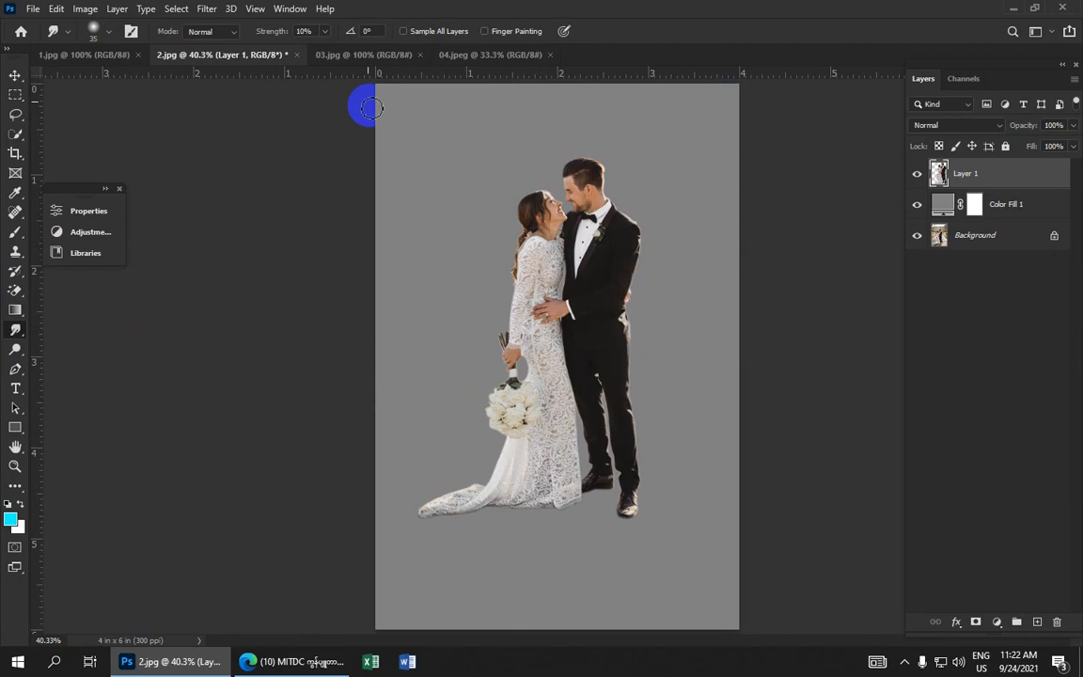
{"action": "scroll", "coordinate": [546, 305], "scroll_direction": "up", "scroll_amount": 5}
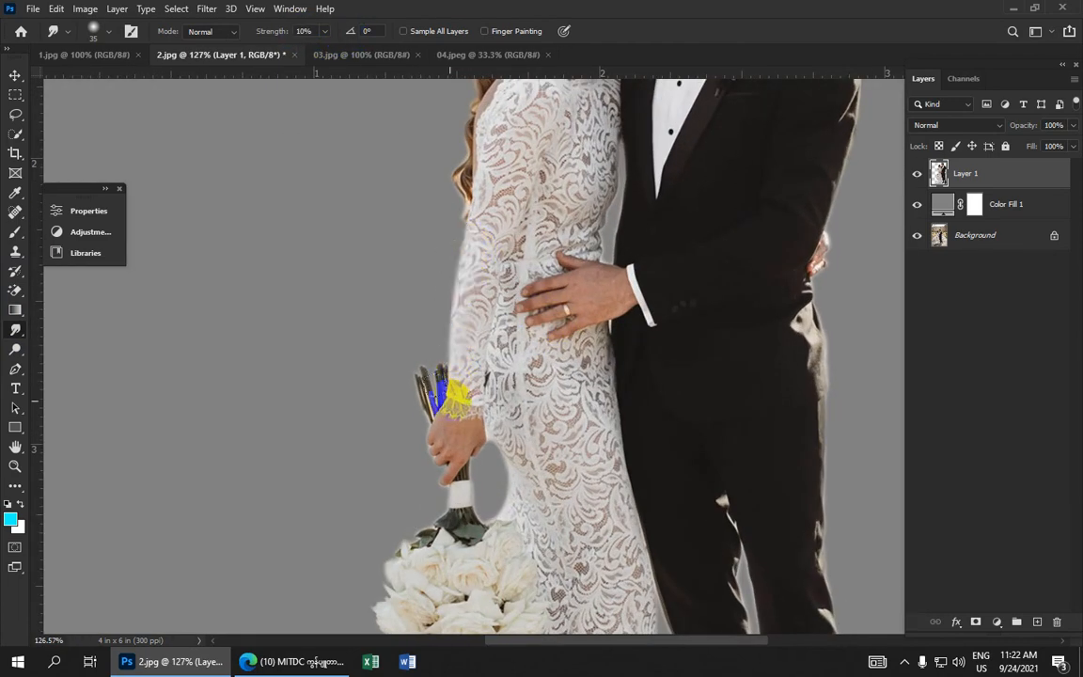
{"action": "left_click_drag", "start_coordinate": [551, 551], "coordinate": [435, 213]}
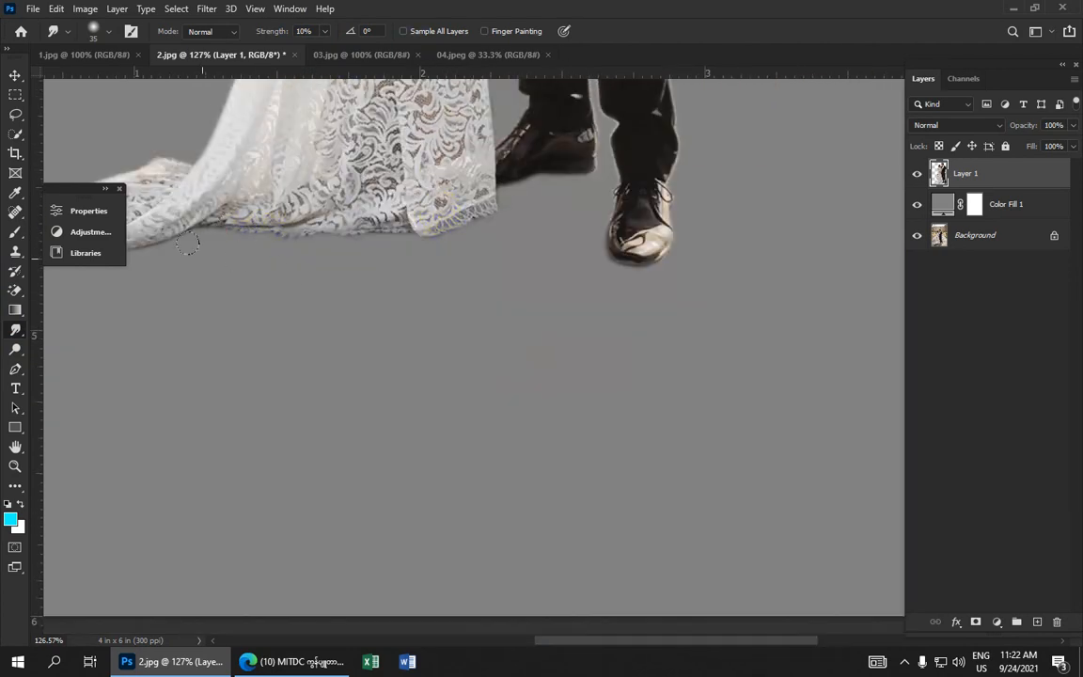
{"action": "left_click_drag", "start_coordinate": [234, 188], "coordinate": [500, 160]}
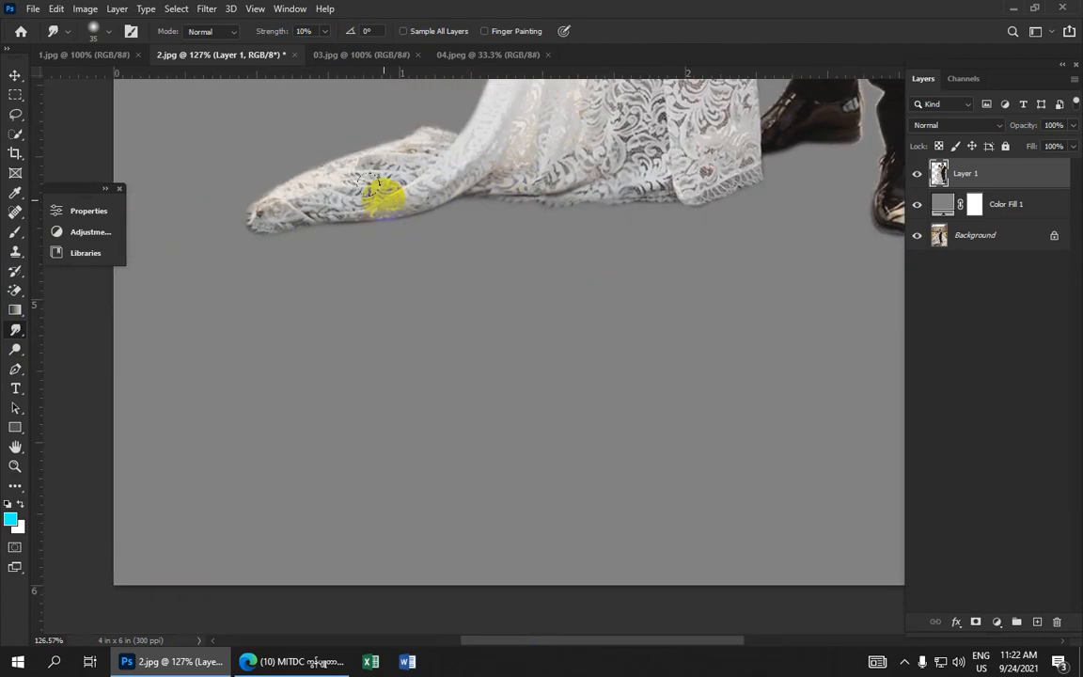
{"action": "mouse_move", "coordinate": [275, 182]}
{"action": "left_mouse_down"}
{"action": "mouse_move", "coordinate": [351, 147]}
{"action": "mouse_move", "coordinate": [326, 173]}
{"action": "left_mouse_up"}
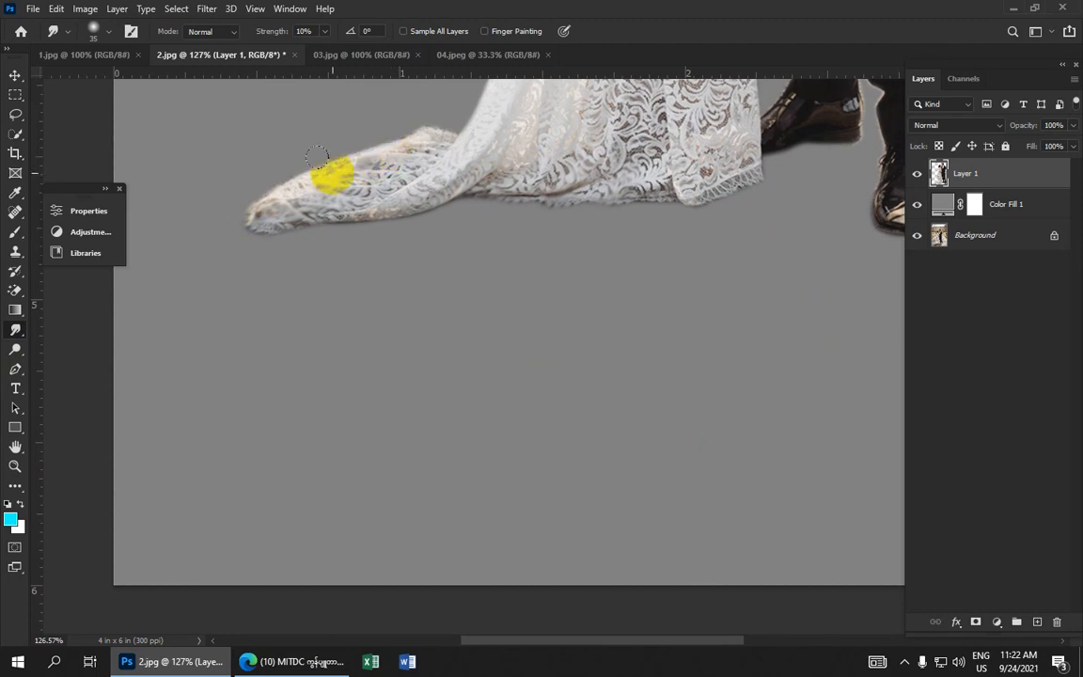
Smudge the rough edges along the groom's trouser legs and the dress hem and train with an 8–10 px brush
{"action": "left_click_drag", "start_coordinate": [616, 139], "coordinate": [266, 363]}
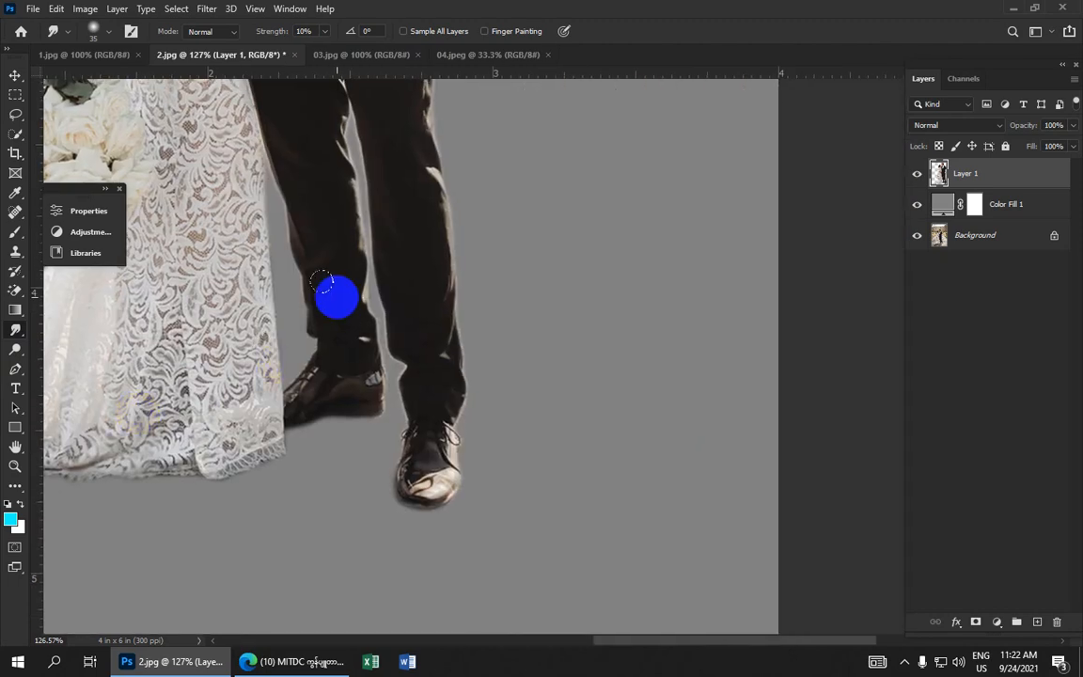
{"action": "mouse_move", "coordinate": [322, 282]}
{"action": "left_mouse_down"}
{"action": "mouse_move", "coordinate": [368, 248]}
{"action": "mouse_move", "coordinate": [427, 238]}
{"action": "mouse_move", "coordinate": [453, 217]}
{"action": "mouse_move", "coordinate": [452, 323]}
{"action": "left_mouse_up"}
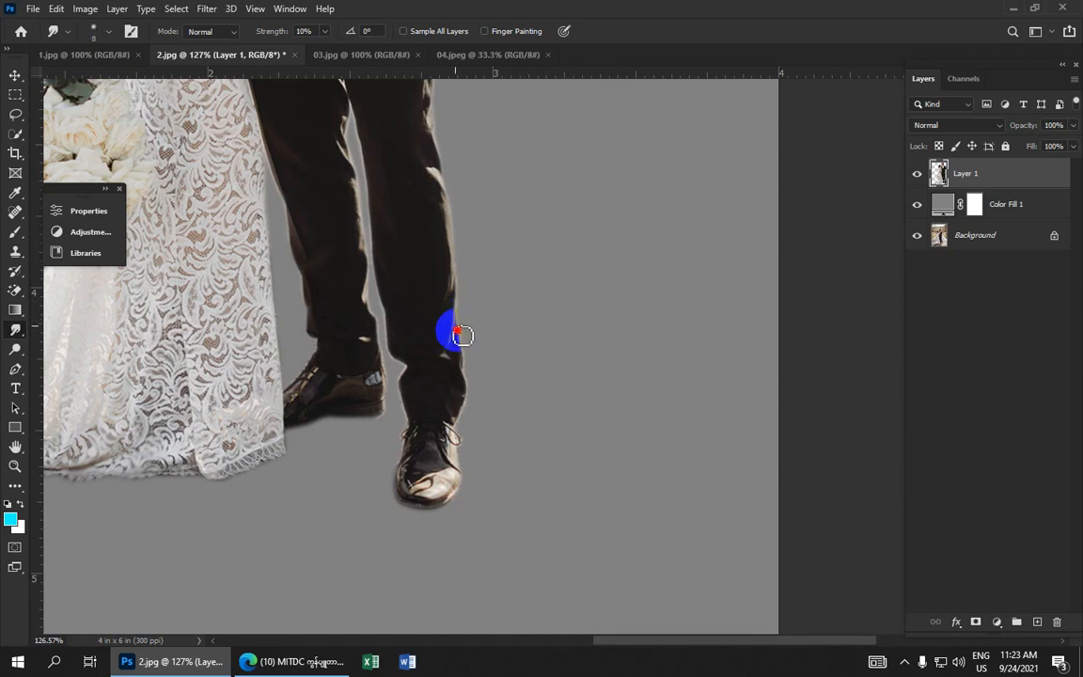
{"action": "mouse_move", "coordinate": [462, 336]}
{"action": "left_mouse_down"}
{"action": "mouse_move", "coordinate": [470, 387]}
{"action": "mouse_move", "coordinate": [448, 432]}
{"action": "left_mouse_up"}
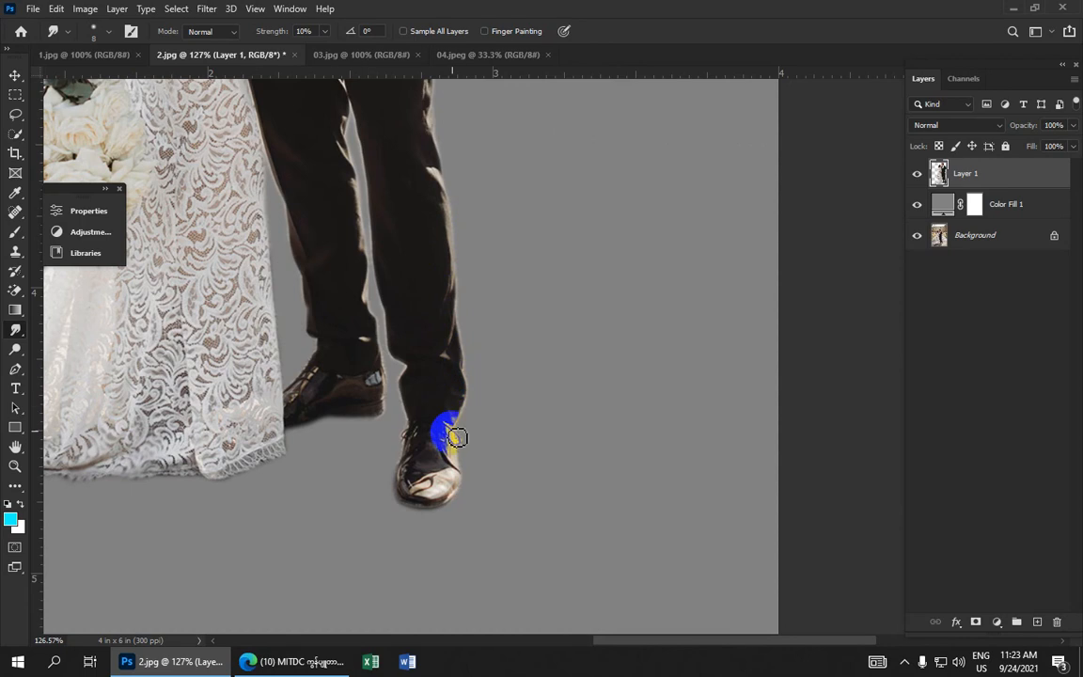
{"action": "left_click_drag", "start_coordinate": [409, 260], "coordinate": [449, 638]}
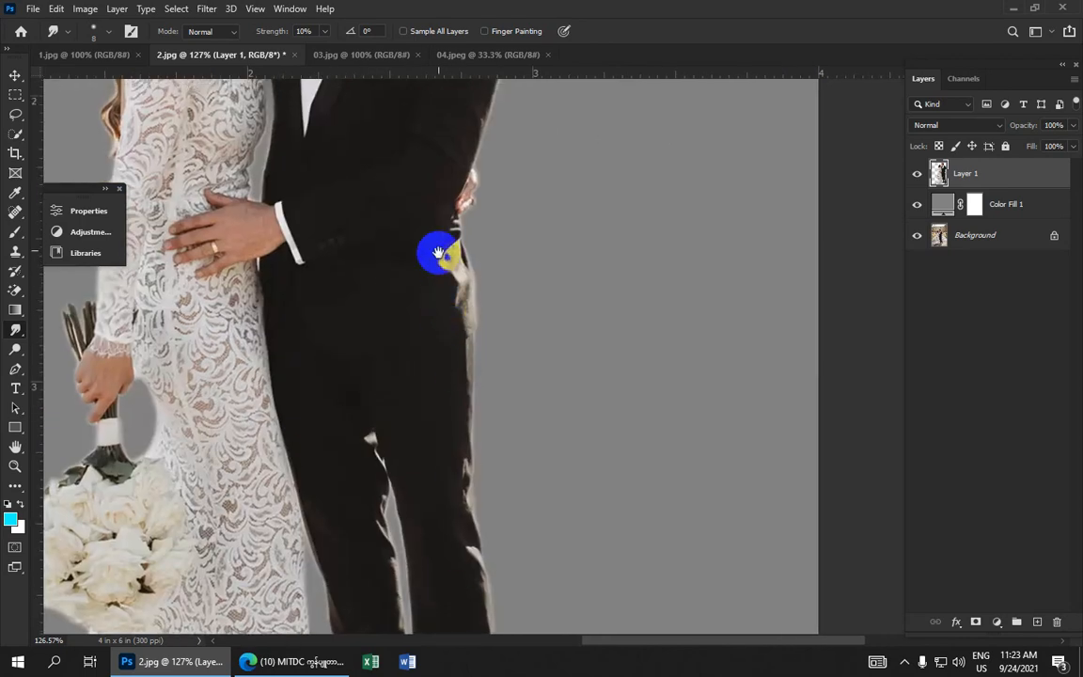
{"action": "mouse_move", "coordinate": [436, 246]}
{"action": "left_mouse_down"}
{"action": "mouse_move", "coordinate": [411, 426]}
{"action": "mouse_move", "coordinate": [459, 449]}
{"action": "left_mouse_up"}
{"action": "mouse_move", "coordinate": [368, 247]}
{"action": "left_mouse_down"}
{"action": "mouse_move", "coordinate": [440, 263]}
{"action": "mouse_move", "coordinate": [466, 299]}
{"action": "left_mouse_up"}
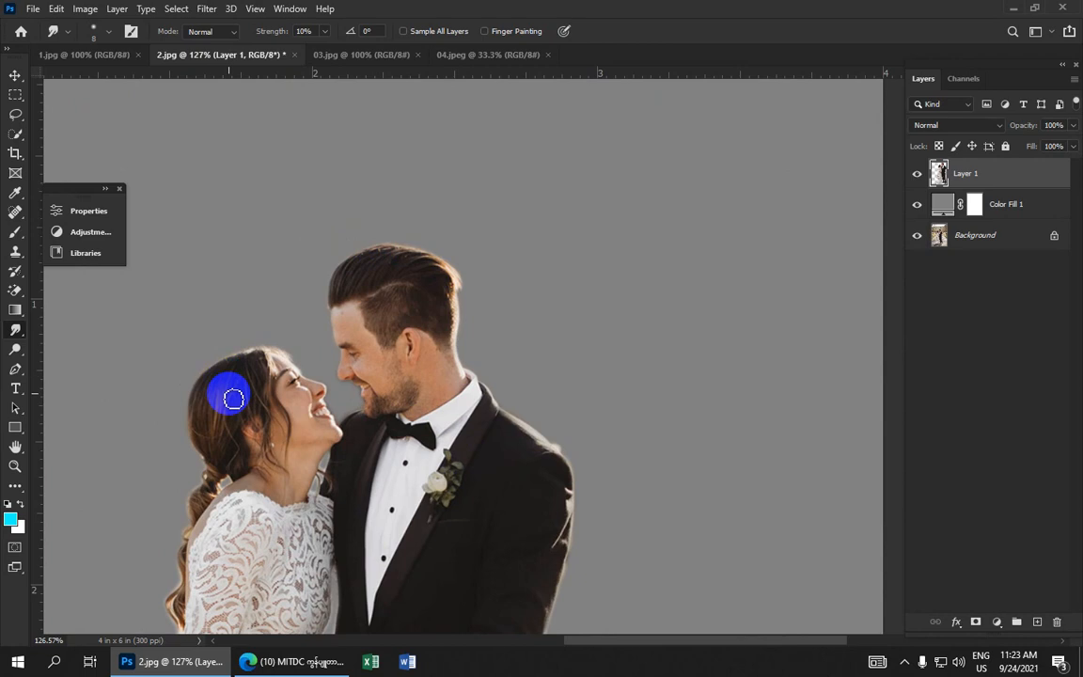
{"action": "left_click_drag", "start_coordinate": [241, 445], "coordinate": [376, 142]}
{"action": "left_click_drag", "start_coordinate": [378, 381], "coordinate": [454, 11]}
{"action": "left_click_drag", "start_coordinate": [426, 375], "coordinate": [463, 33]}
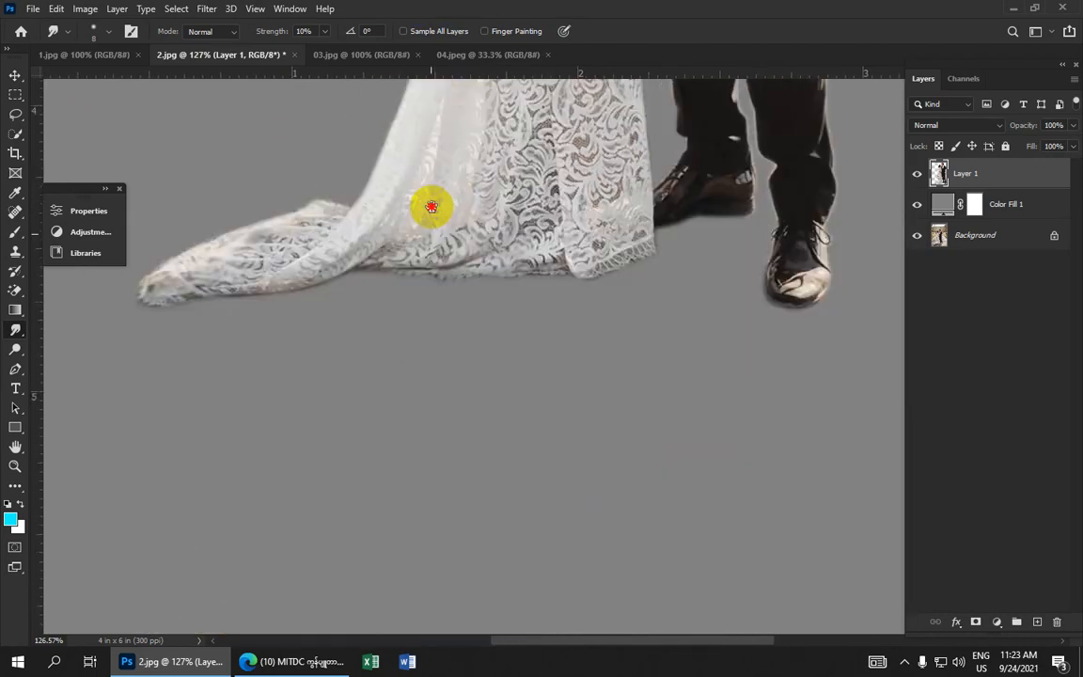
{"action": "mouse_move", "coordinate": [379, 241]}
{"action": "left_mouse_down"}
{"action": "mouse_move", "coordinate": [434, 248]}
{"action": "mouse_move", "coordinate": [409, 267]}
{"action": "mouse_move", "coordinate": [440, 252]}
{"action": "mouse_move", "coordinate": [579, 247]}
{"action": "mouse_move", "coordinate": [631, 232]}
{"action": "mouse_move", "coordinate": [600, 266]}
{"action": "mouse_move", "coordinate": [648, 235]}
{"action": "left_mouse_up"}
{"action": "mouse_move", "coordinate": [420, 266]}
{"action": "left_mouse_down"}
{"action": "mouse_move", "coordinate": [305, 280]}
{"action": "mouse_move", "coordinate": [274, 265]}
{"action": "mouse_move", "coordinate": [192, 271]}
{"action": "left_mouse_up"}
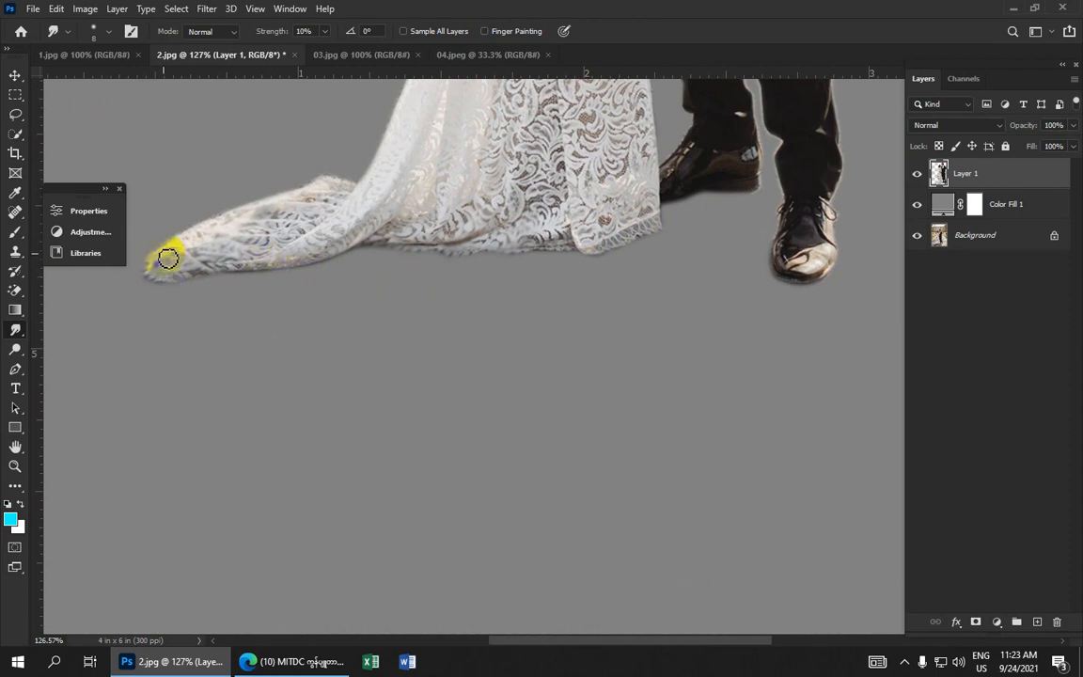
{"action": "key", "text": "bracketright"}
{"action": "mouse_move", "coordinate": [169, 257]}
{"action": "left_mouse_down"}
{"action": "mouse_move", "coordinate": [205, 229]}
{"action": "mouse_move", "coordinate": [322, 198]}
{"action": "mouse_move", "coordinate": [282, 194]}
{"action": "mouse_move", "coordinate": [419, 246]}
{"action": "mouse_move", "coordinate": [556, 209]}
{"action": "left_mouse_up"}
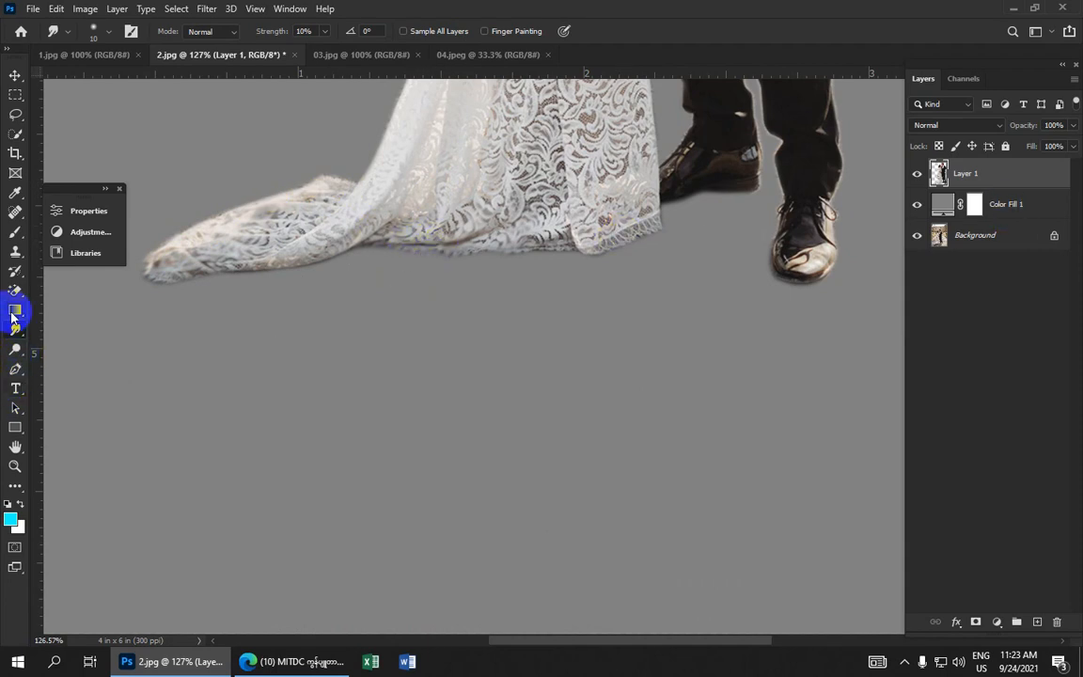
Switch to the Clone Stamp Tool at 80% opacity and clone over rough spots on the groom's jacket shoulder edge
{"action": "left_click_drag", "start_coordinate": [19, 254], "coordinate": [80, 260]}
{"action": "left_click", "coordinate": [95, 255]}
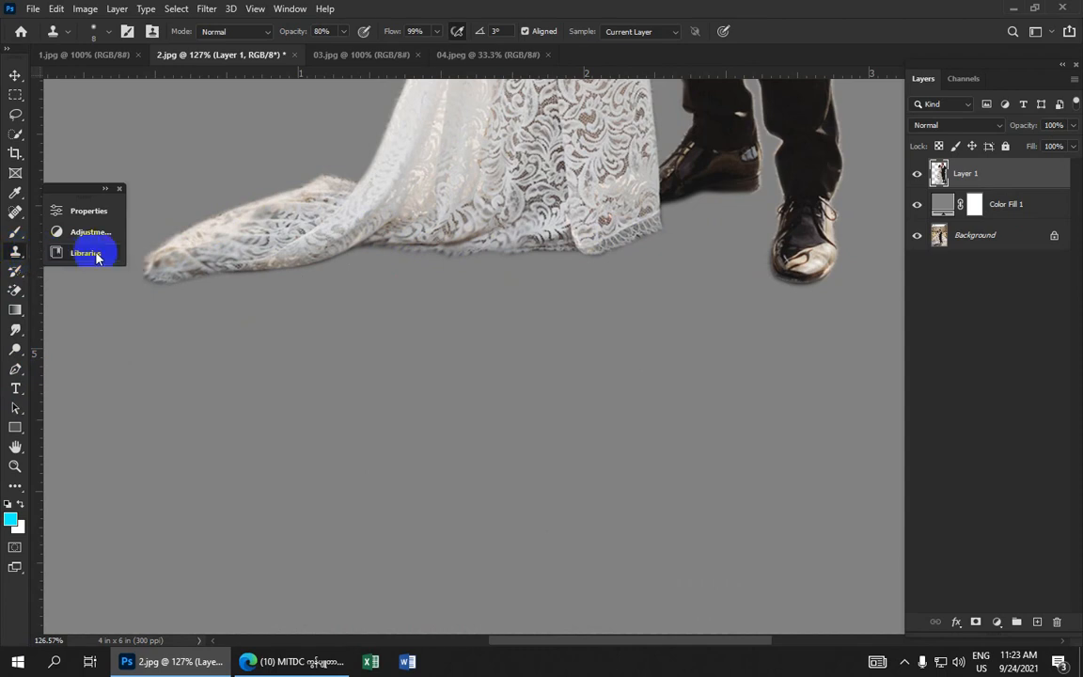
{"action": "scroll", "coordinate": [523, 155], "scroll_direction": "up", "scroll_amount": 2}
{"action": "left_click_drag", "start_coordinate": [598, 111], "coordinate": [468, 330]}
{"action": "scroll", "coordinate": [468, 330], "scroll_direction": "up", "scroll_amount": 5}
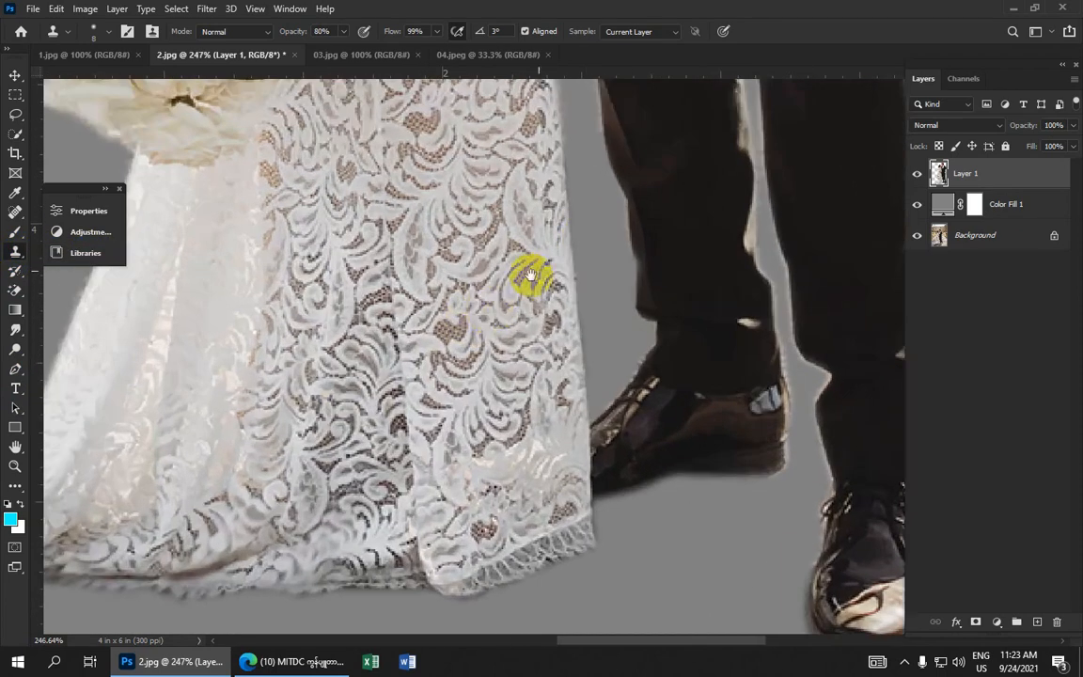
{"action": "left_click_drag", "start_coordinate": [639, 164], "coordinate": [440, 496]}
{"action": "mouse_move", "coordinate": [523, 132]}
{"action": "left_mouse_down"}
{"action": "mouse_move", "coordinate": [541, 387]}
{"action": "mouse_move", "coordinate": [528, 489]}
{"action": "left_mouse_up"}
{"action": "mouse_move", "coordinate": [598, 122]}
{"action": "left_mouse_down"}
{"action": "mouse_move", "coordinate": [581, 423]}
{"action": "mouse_move", "coordinate": [532, 426]}
{"action": "left_mouse_up"}
{"action": "left_click_drag", "start_coordinate": [504, 273], "coordinate": [499, 335]}
{"action": "left_click", "coordinate": [492, 302]}
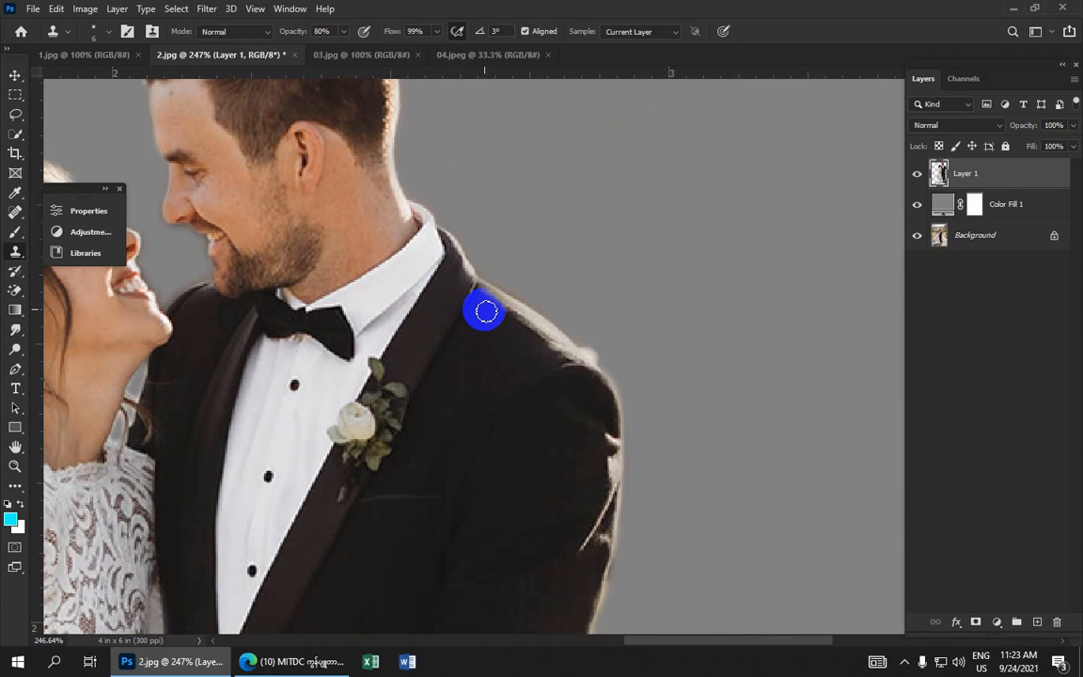
{"action": "mouse_move", "coordinate": [487, 310]}
{"action": "left_mouse_down"}
{"action": "mouse_move", "coordinate": [488, 296]}
{"action": "mouse_move", "coordinate": [558, 353]}
{"action": "mouse_move", "coordinate": [483, 290]}
{"action": "left_mouse_up"}
Lock Layer 1's transparent pixels and clone dark jacket fabric over the light background patches at the groom's side
{"action": "left_click", "coordinate": [950, 174]}
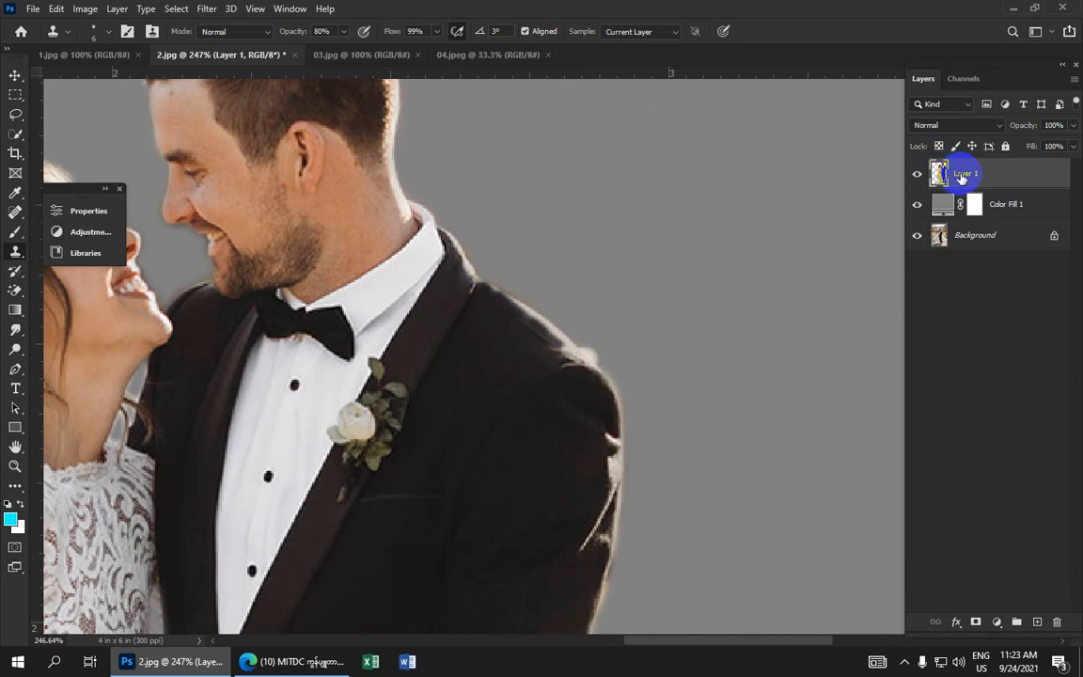
{"action": "left_click", "coordinate": [939, 147]}
{"action": "mouse_move", "coordinate": [511, 351]}
{"action": "left_mouse_down"}
{"action": "mouse_move", "coordinate": [518, 312]}
{"action": "mouse_move", "coordinate": [494, 287]}
{"action": "mouse_move", "coordinate": [589, 362]}
{"action": "mouse_move", "coordinate": [557, 350]}
{"action": "mouse_move", "coordinate": [524, 305]}
{"action": "mouse_move", "coordinate": [470, 272]}
{"action": "mouse_move", "coordinate": [455, 239]}
{"action": "mouse_move", "coordinate": [596, 364]}
{"action": "mouse_move", "coordinate": [487, 280]}
{"action": "mouse_move", "coordinate": [455, 238]}
{"action": "mouse_move", "coordinate": [473, 295]}
{"action": "mouse_move", "coordinate": [512, 339]}
{"action": "mouse_move", "coordinate": [464, 234]}
{"action": "mouse_move", "coordinate": [457, 181]}
{"action": "mouse_move", "coordinate": [510, 252]}
{"action": "mouse_move", "coordinate": [526, 243]}
{"action": "mouse_move", "coordinate": [540, 204]}
{"action": "mouse_move", "coordinate": [560, 231]}
{"action": "mouse_move", "coordinate": [566, 272]}
{"action": "mouse_move", "coordinate": [541, 301]}
{"action": "mouse_move", "coordinate": [525, 298]}
{"action": "mouse_move", "coordinate": [565, 301]}
{"action": "mouse_move", "coordinate": [557, 313]}
{"action": "mouse_move", "coordinate": [558, 285]}
{"action": "mouse_move", "coordinate": [557, 335]}
{"action": "mouse_move", "coordinate": [529, 387]}
{"action": "mouse_move", "coordinate": [553, 356]}
{"action": "mouse_move", "coordinate": [545, 358]}
{"action": "mouse_move", "coordinate": [515, 200]}
{"action": "mouse_move", "coordinate": [522, 177]}
{"action": "mouse_move", "coordinate": [532, 197]}
{"action": "mouse_move", "coordinate": [500, 321]}
{"action": "left_mouse_up"}
{"action": "left_click", "coordinate": [535, 321]}
{"action": "mouse_move", "coordinate": [486, 374]}
{"action": "left_mouse_down"}
{"action": "mouse_move", "coordinate": [476, 359]}
{"action": "mouse_move", "coordinate": [480, 397]}
{"action": "mouse_move", "coordinate": [462, 449]}
{"action": "mouse_move", "coordinate": [472, 121]}
{"action": "left_mouse_up"}
{"action": "key", "text": "space"}
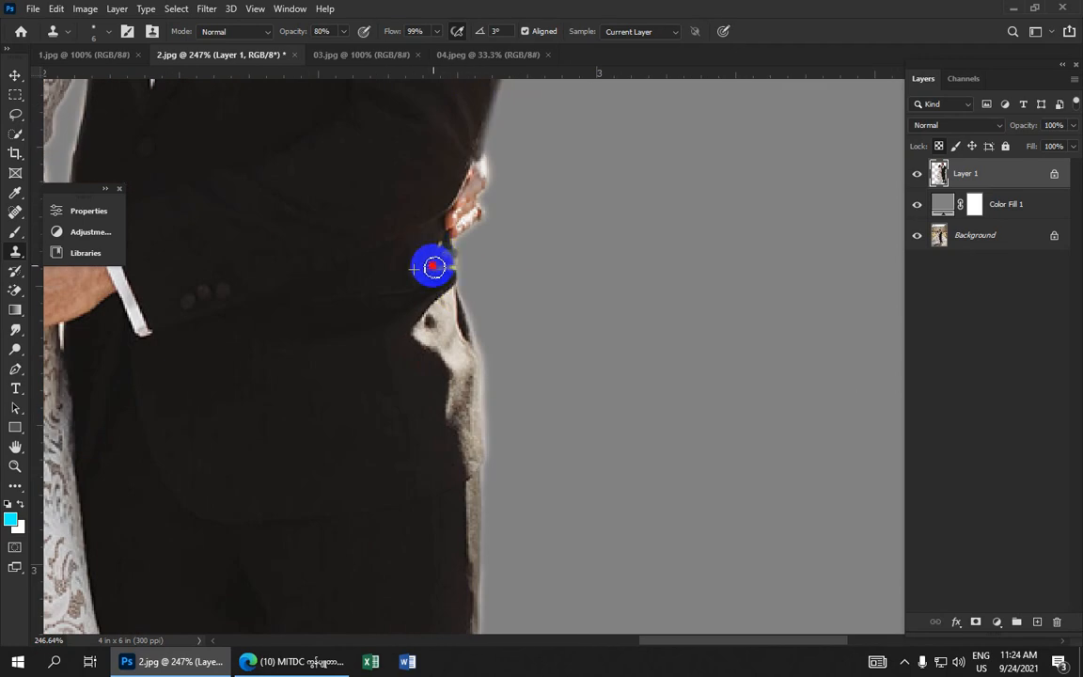
{"action": "mouse_move", "coordinate": [452, 266]}
{"action": "left_mouse_down"}
{"action": "mouse_move", "coordinate": [447, 264]}
{"action": "mouse_move", "coordinate": [424, 299]}
{"action": "mouse_move", "coordinate": [422, 283]}
{"action": "mouse_move", "coordinate": [447, 293]}
{"action": "mouse_move", "coordinate": [422, 324]}
{"action": "mouse_move", "coordinate": [445, 306]}
{"action": "mouse_move", "coordinate": [415, 339]}
{"action": "mouse_move", "coordinate": [448, 293]}
{"action": "mouse_move", "coordinate": [469, 344]}
{"action": "mouse_move", "coordinate": [404, 341]}
{"action": "mouse_move", "coordinate": [435, 325]}
{"action": "mouse_move", "coordinate": [442, 335]}
{"action": "mouse_move", "coordinate": [424, 330]}
{"action": "mouse_move", "coordinate": [446, 364]}
{"action": "mouse_move", "coordinate": [419, 322]}
{"action": "mouse_move", "coordinate": [443, 348]}
{"action": "mouse_move", "coordinate": [449, 387]}
{"action": "mouse_move", "coordinate": [432, 323]}
{"action": "mouse_move", "coordinate": [419, 334]}
{"action": "mouse_move", "coordinate": [447, 354]}
{"action": "mouse_move", "coordinate": [412, 330]}
{"action": "mouse_move", "coordinate": [432, 341]}
{"action": "mouse_move", "coordinate": [445, 318]}
{"action": "mouse_move", "coordinate": [464, 339]}
{"action": "mouse_move", "coordinate": [459, 312]}
{"action": "mouse_move", "coordinate": [469, 347]}
{"action": "mouse_move", "coordinate": [396, 355]}
{"action": "mouse_move", "coordinate": [438, 343]}
{"action": "mouse_move", "coordinate": [420, 319]}
{"action": "mouse_move", "coordinate": [451, 370]}
{"action": "mouse_move", "coordinate": [453, 414]}
{"action": "mouse_move", "coordinate": [461, 333]}
{"action": "mouse_move", "coordinate": [462, 378]}
{"action": "mouse_move", "coordinate": [455, 348]}
{"action": "mouse_move", "coordinate": [423, 336]}
{"action": "mouse_move", "coordinate": [434, 316]}
{"action": "mouse_move", "coordinate": [456, 332]}
{"action": "mouse_move", "coordinate": [408, 360]}
{"action": "mouse_move", "coordinate": [436, 349]}
{"action": "mouse_move", "coordinate": [415, 339]}
{"action": "mouse_move", "coordinate": [456, 324]}
{"action": "left_mouse_up"}
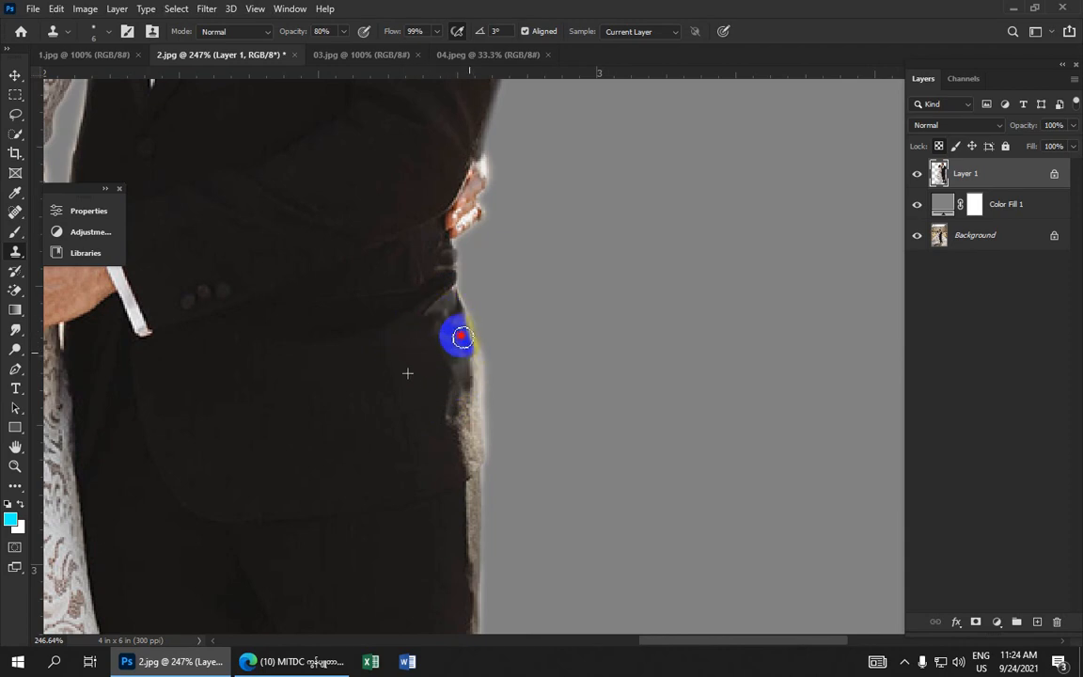
{"action": "mouse_move", "coordinate": [470, 369]}
{"action": "left_mouse_down"}
{"action": "mouse_move", "coordinate": [472, 423]}
{"action": "mouse_move", "coordinate": [458, 404]}
{"action": "mouse_move", "coordinate": [465, 428]}
{"action": "mouse_move", "coordinate": [452, 413]}
{"action": "mouse_move", "coordinate": [470, 470]}
{"action": "left_mouse_up"}
{"action": "left_click", "coordinate": [417, 376], "text": "alt"}
Clone over the leftover light fringe along the groom's trouser leg edge
{"action": "mouse_move", "coordinate": [475, 373]}
{"action": "left_mouse_down"}
{"action": "mouse_move", "coordinate": [471, 433]}
{"action": "mouse_move", "coordinate": [453, 415]}
{"action": "mouse_move", "coordinate": [473, 462]}
{"action": "mouse_move", "coordinate": [479, 374]}
{"action": "mouse_move", "coordinate": [452, 307]}
{"action": "mouse_move", "coordinate": [481, 381]}
{"action": "mouse_move", "coordinate": [471, 469]}
{"action": "mouse_move", "coordinate": [451, 398]}
{"action": "mouse_move", "coordinate": [451, 422]}
{"action": "mouse_move", "coordinate": [456, 355]}
{"action": "mouse_move", "coordinate": [435, 330]}
{"action": "mouse_move", "coordinate": [464, 378]}
{"action": "mouse_move", "coordinate": [432, 320]}
{"action": "mouse_move", "coordinate": [433, 336]}
{"action": "mouse_move", "coordinate": [394, 25]}
{"action": "left_mouse_up"}
{"action": "mouse_move", "coordinate": [397, 205]}
{"action": "left_mouse_down"}
{"action": "mouse_move", "coordinate": [435, 204]}
{"action": "mouse_move", "coordinate": [435, 175]}
{"action": "mouse_move", "coordinate": [432, 243]}
{"action": "mouse_move", "coordinate": [420, 204]}
{"action": "mouse_move", "coordinate": [438, 152]}
{"action": "mouse_move", "coordinate": [422, 207]}
{"action": "mouse_move", "coordinate": [426, 180]}
{"action": "mouse_move", "coordinate": [435, 340]}
{"action": "mouse_move", "coordinate": [422, 401]}
{"action": "mouse_move", "coordinate": [408, 358]}
{"action": "mouse_move", "coordinate": [425, 436]}
{"action": "mouse_move", "coordinate": [430, 426]}
{"action": "mouse_move", "coordinate": [420, 402]}
{"action": "mouse_move", "coordinate": [422, 442]}
{"action": "mouse_move", "coordinate": [433, 430]}
{"action": "mouse_move", "coordinate": [424, 432]}
{"action": "mouse_move", "coordinate": [387, 227]}
{"action": "mouse_move", "coordinate": [390, 270]}
{"action": "mouse_move", "coordinate": [378, 280]}
{"action": "mouse_move", "coordinate": [404, 255]}
{"action": "mouse_move", "coordinate": [404, 284]}
{"action": "mouse_move", "coordinate": [406, 227]}
{"action": "mouse_move", "coordinate": [393, 283]}
{"action": "mouse_move", "coordinate": [404, 307]}
{"action": "mouse_move", "coordinate": [403, 177]}
{"action": "mouse_move", "coordinate": [416, 348]}
{"action": "mouse_move", "coordinate": [374, 344]}
{"action": "mouse_move", "coordinate": [421, 398]}
{"action": "mouse_move", "coordinate": [396, 371]}
{"action": "mouse_move", "coordinate": [423, 396]}
{"action": "mouse_move", "coordinate": [409, 367]}
{"action": "mouse_move", "coordinate": [428, 418]}
{"action": "mouse_move", "coordinate": [396, 410]}
{"action": "mouse_move", "coordinate": [383, 202]}
{"action": "mouse_move", "coordinate": [356, 211]}
{"action": "mouse_move", "coordinate": [402, 186]}
{"action": "mouse_move", "coordinate": [410, 208]}
{"action": "mouse_move", "coordinate": [414, 192]}
{"action": "mouse_move", "coordinate": [432, 377]}
{"action": "mouse_move", "coordinate": [416, 411]}
{"action": "mouse_move", "coordinate": [418, 316]}
{"action": "mouse_move", "coordinate": [404, 313]}
{"action": "mouse_move", "coordinate": [386, 108]}
{"action": "left_mouse_up"}
{"action": "left_click", "coordinate": [378, 280], "text": "alt"}
{"action": "scroll", "coordinate": [404, 313], "scroll_direction": "down", "scroll_amount": 1}
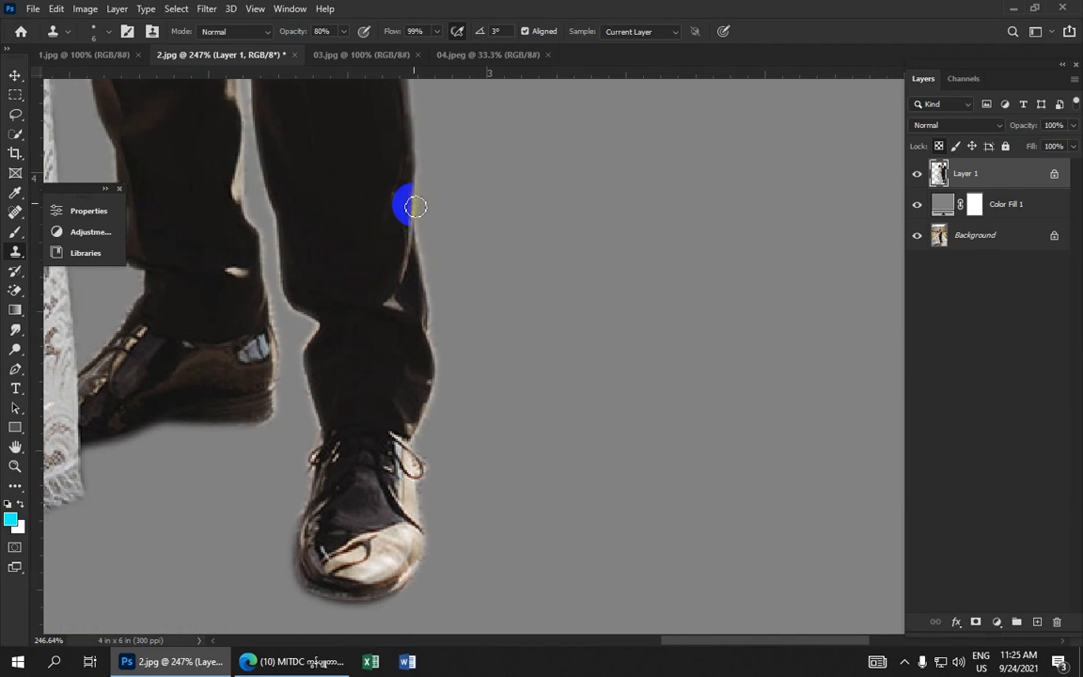
Clone over the light fringe along the outer edge of the groom's front trouser leg down to the shoe
{"action": "left_click_drag", "start_coordinate": [415, 214], "coordinate": [427, 333]}
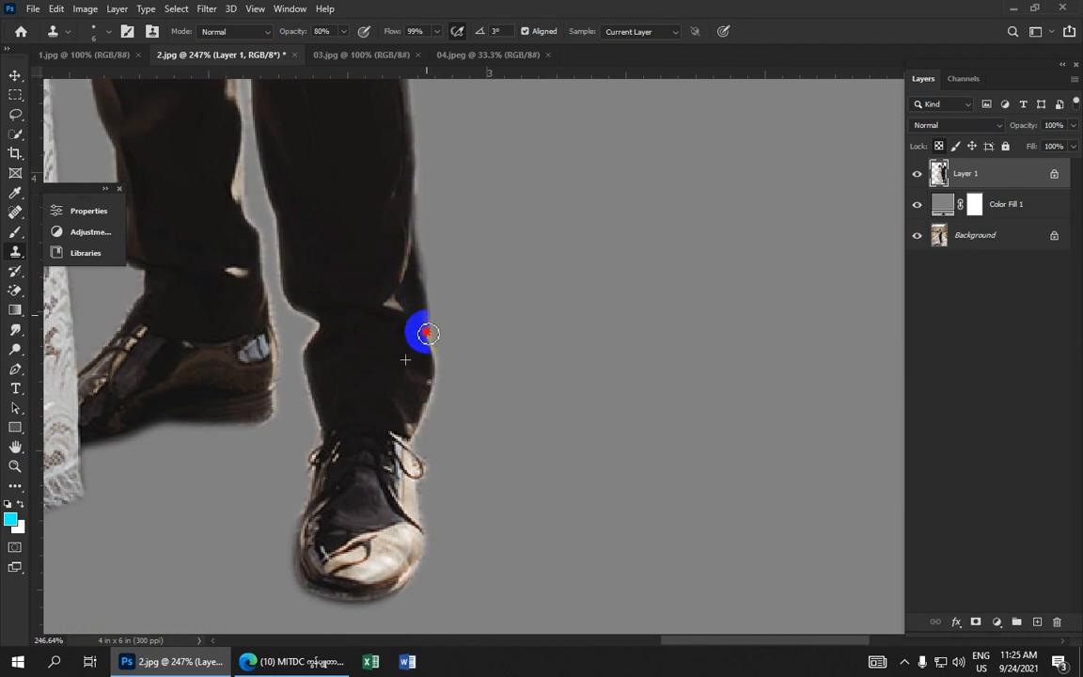
{"action": "mouse_move", "coordinate": [428, 374]}
{"action": "left_mouse_down"}
{"action": "mouse_move", "coordinate": [391, 303]}
{"action": "mouse_move", "coordinate": [410, 380]}
{"action": "mouse_move", "coordinate": [402, 372]}
{"action": "mouse_move", "coordinate": [390, 220]}
{"action": "left_mouse_up"}
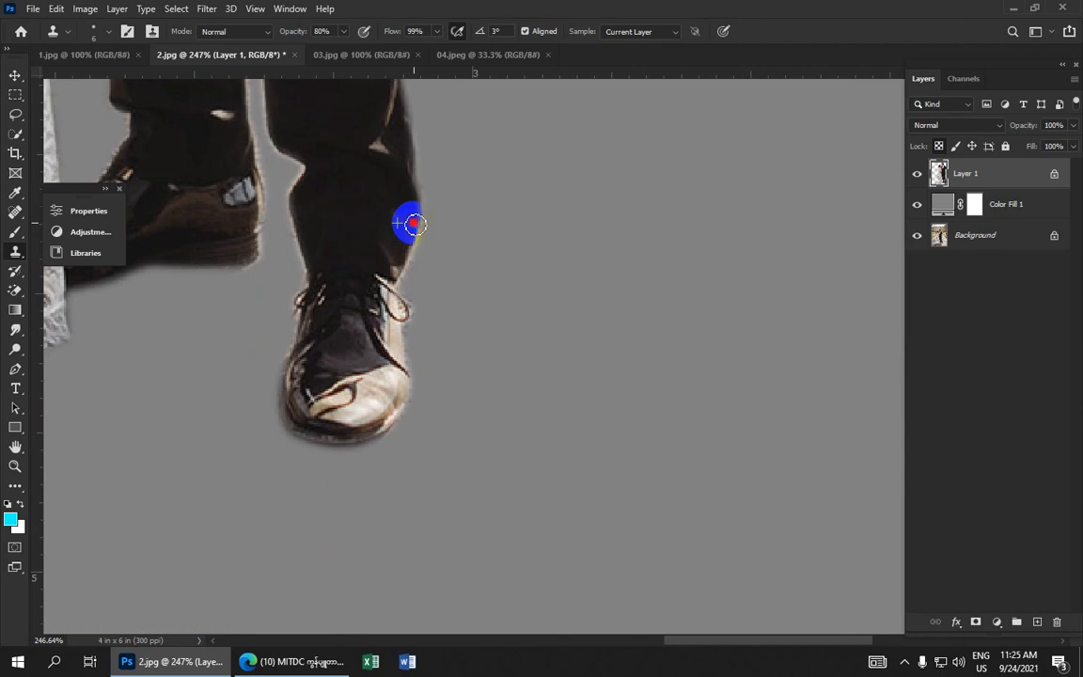
{"action": "mouse_move", "coordinate": [392, 277]}
{"action": "left_mouse_down"}
{"action": "mouse_move", "coordinate": [380, 223]}
{"action": "mouse_move", "coordinate": [554, 373]}
{"action": "mouse_move", "coordinate": [595, 519]}
{"action": "left_mouse_up"}
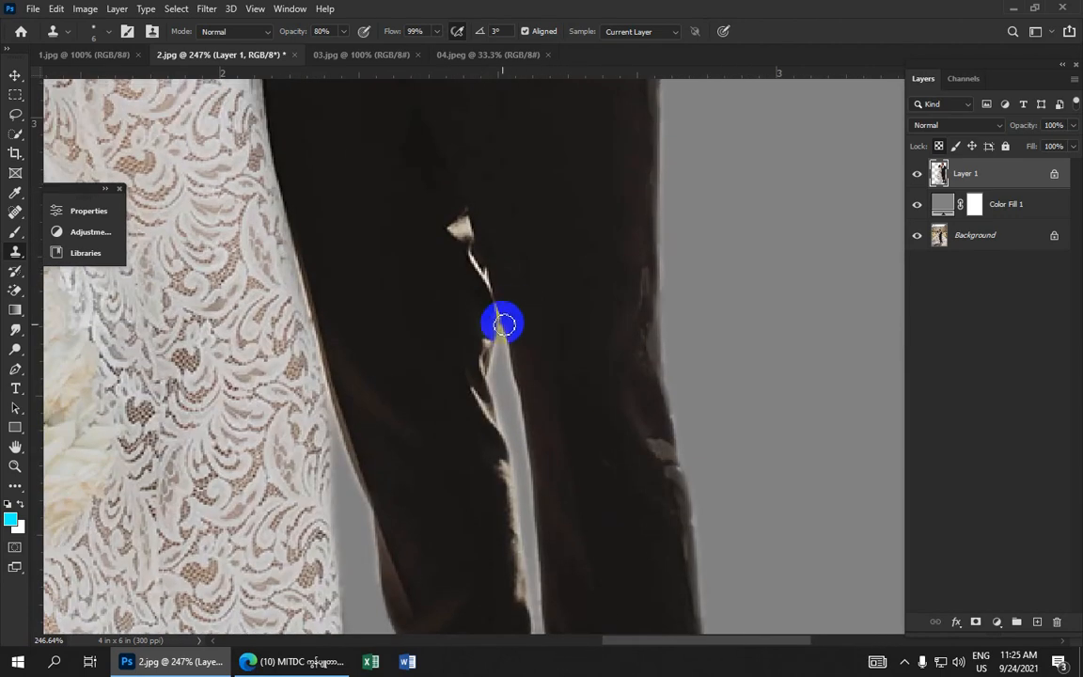
Clone dark fabric over the light background gap along the inner edge of the groom's back trouser leg
{"action": "scroll", "coordinate": [527, 327], "scroll_direction": "down", "scroll_amount": 5}
{"action": "scroll", "coordinate": [533, 330], "scroll_direction": "down", "scroll_amount": 3}
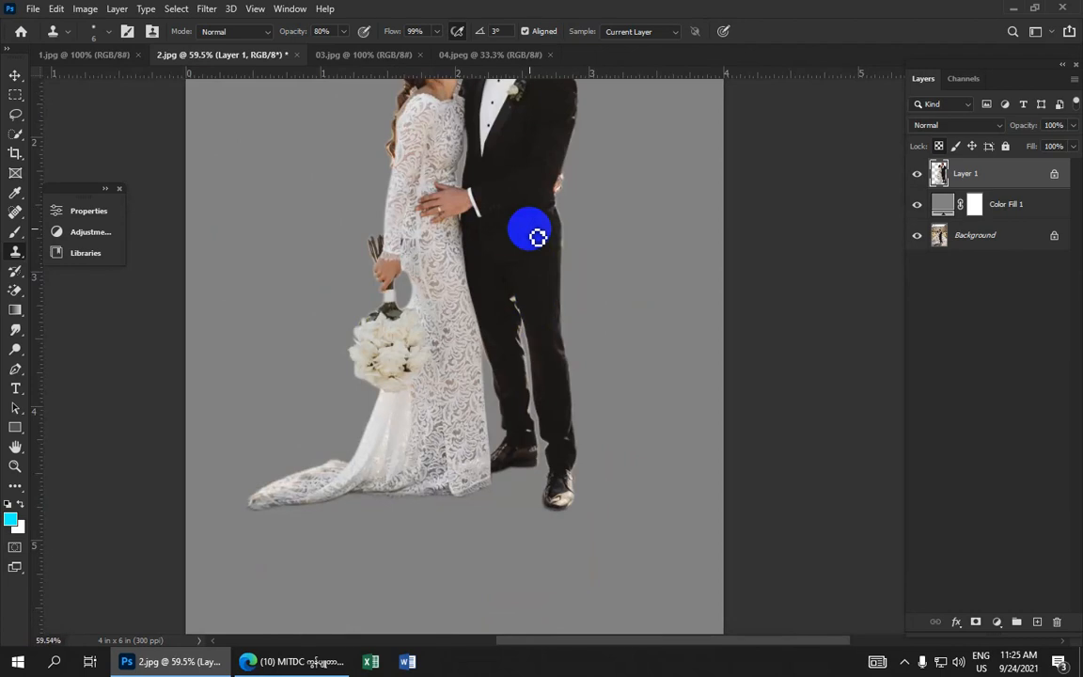
{"action": "scroll", "coordinate": [536, 236], "scroll_direction": "up", "scroll_amount": 4}
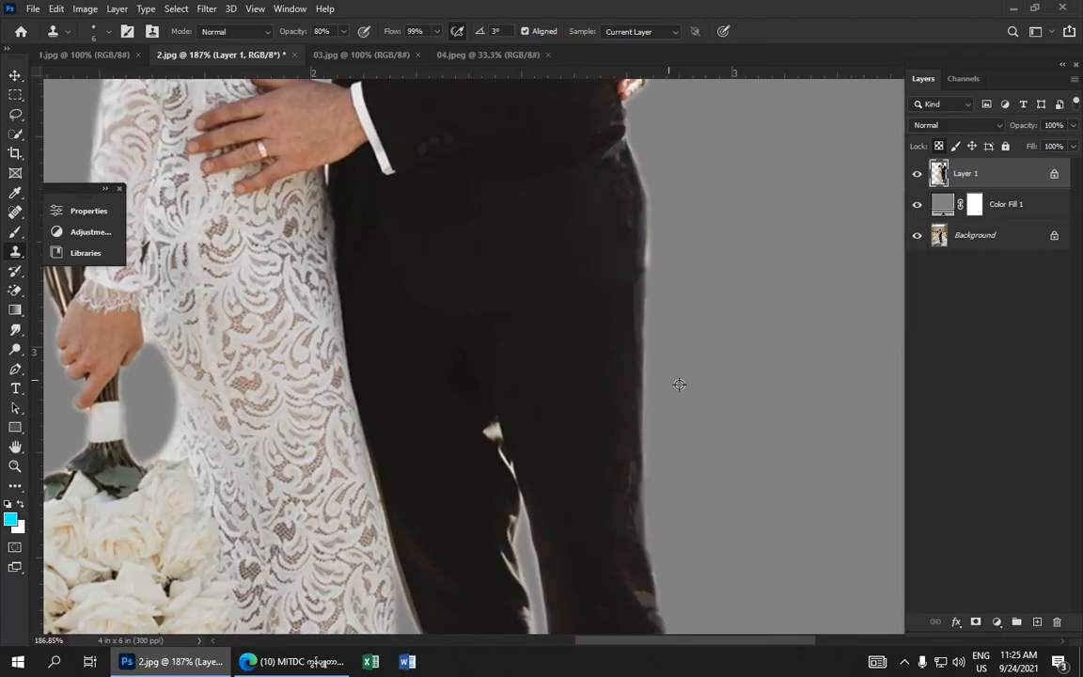
{"action": "left_click_drag", "start_coordinate": [419, 246], "coordinate": [714, 561]}
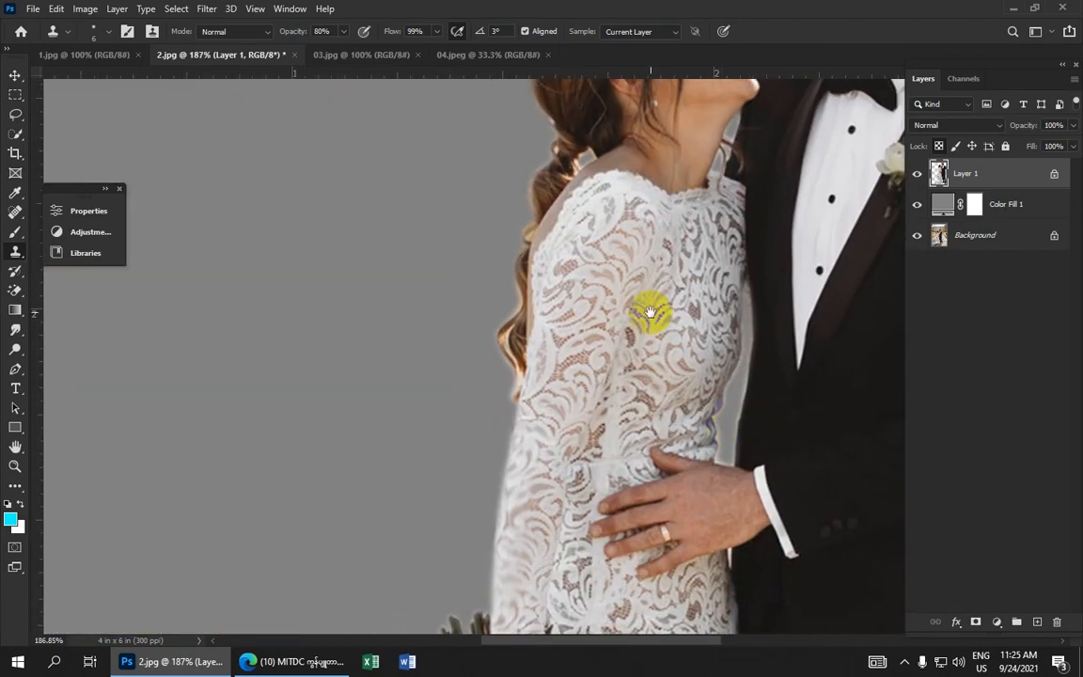
{"action": "left_click_drag", "start_coordinate": [648, 309], "coordinate": [499, 437]}
{"action": "left_click", "coordinate": [744, 182]}
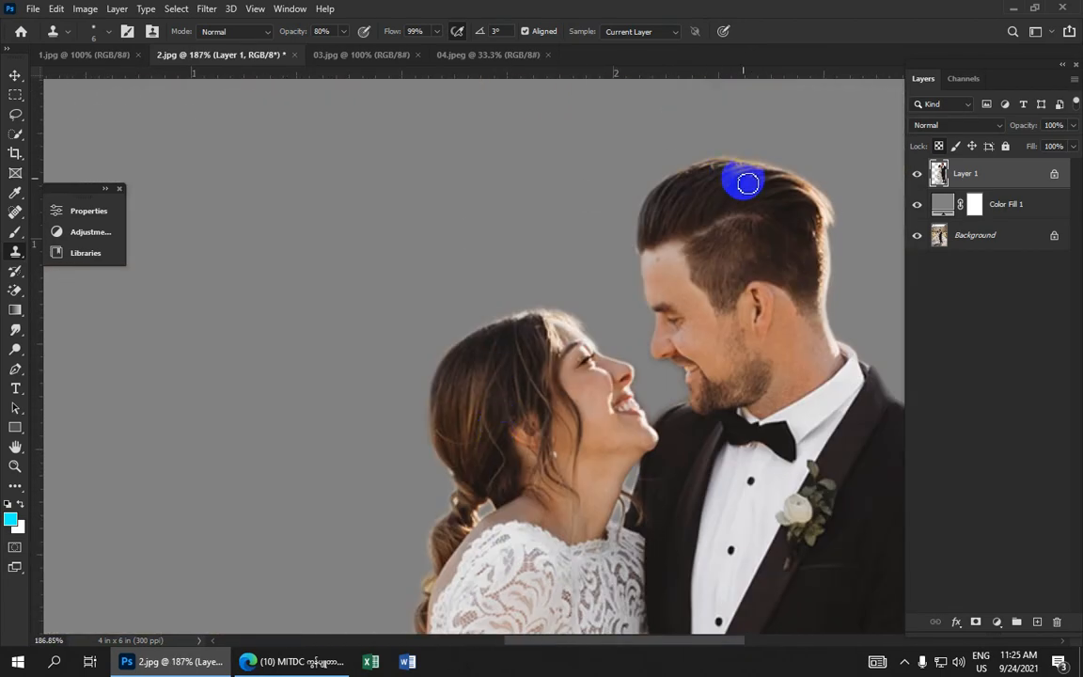
{"action": "left_click", "coordinate": [759, 293]}
{"action": "scroll", "coordinate": [758, 293], "scroll_direction": "down", "scroll_amount": 10}
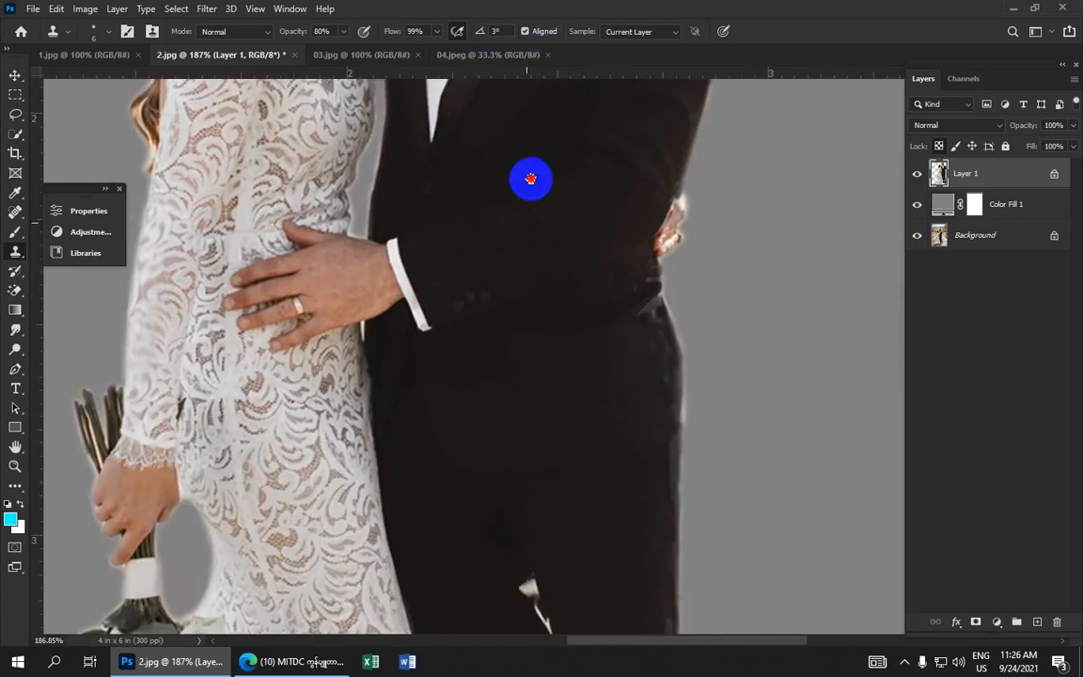
{"action": "scroll", "coordinate": [486, 174], "scroll_direction": "down", "scroll_amount": 10}
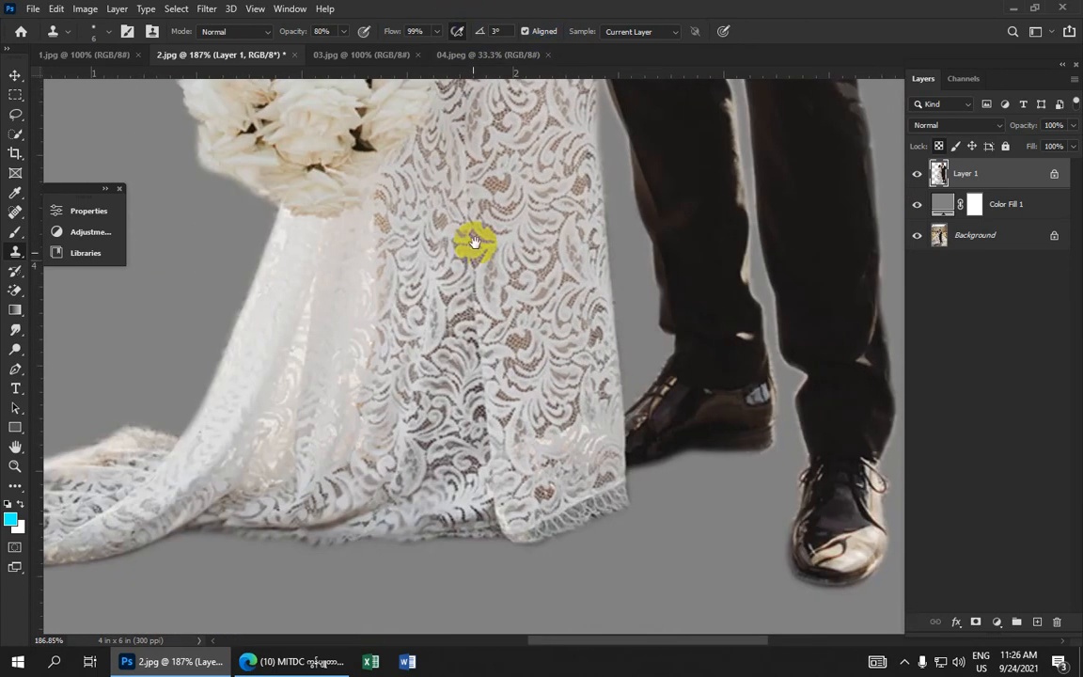
{"action": "mouse_move", "coordinate": [474, 242]}
{"action": "left_mouse_down"}
{"action": "mouse_move", "coordinate": [431, 150]}
{"action": "mouse_move", "coordinate": [331, 317]}
{"action": "mouse_move", "coordinate": [346, 331]}
{"action": "left_mouse_up"}
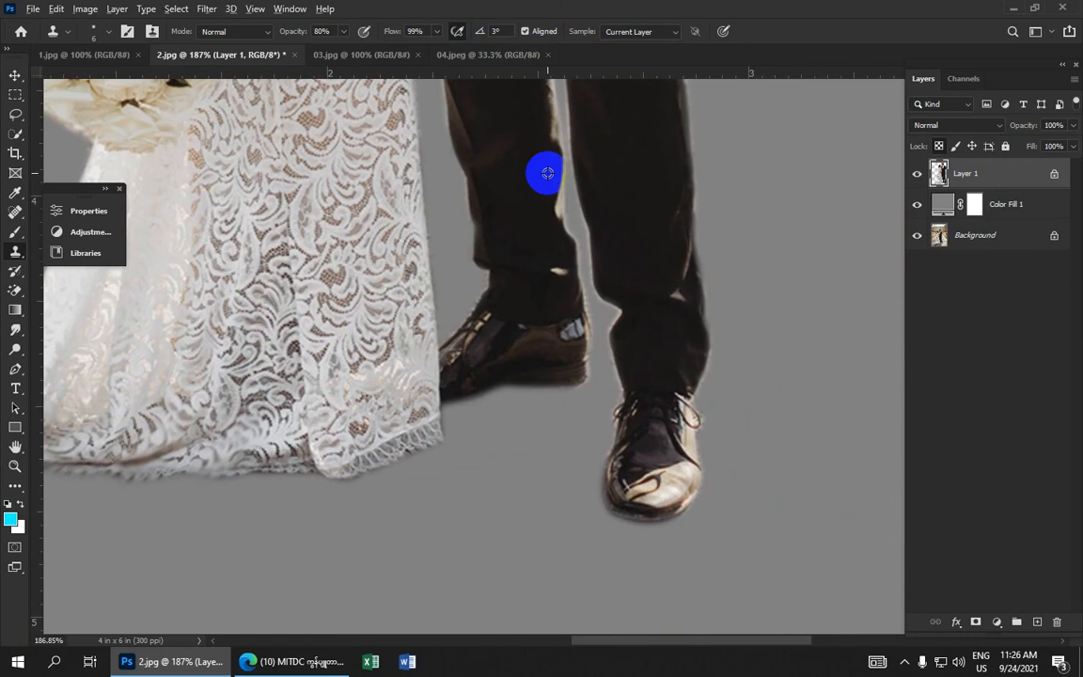
{"action": "left_click_drag", "start_coordinate": [547, 173], "coordinate": [565, 199]}
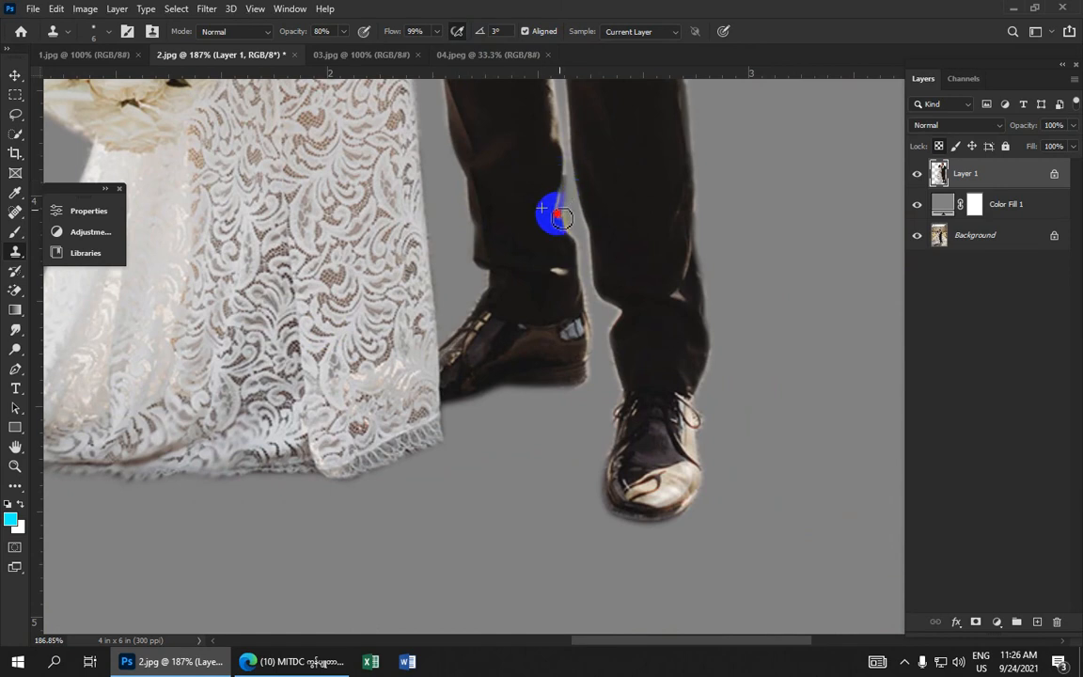
{"action": "mouse_move", "coordinate": [562, 204]}
{"action": "left_mouse_down"}
{"action": "mouse_move", "coordinate": [563, 174]}
{"action": "mouse_move", "coordinate": [571, 270]}
{"action": "left_mouse_up"}
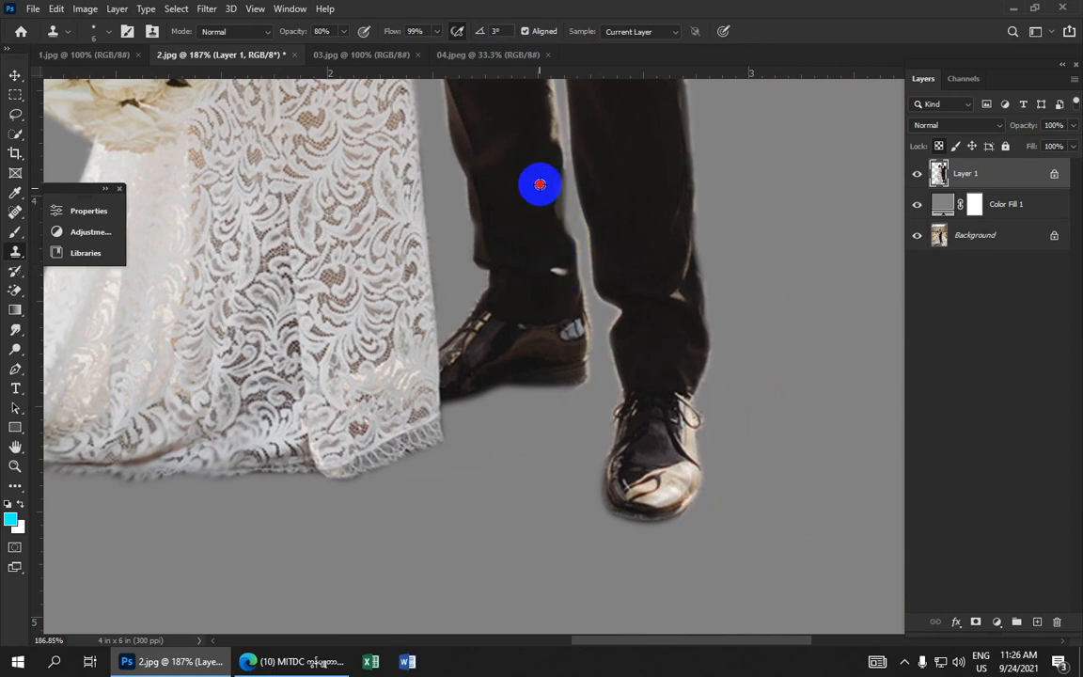
{"action": "left_click_drag", "start_coordinate": [537, 157], "coordinate": [524, 346]}
{"action": "mouse_move", "coordinate": [523, 257]}
{"action": "left_mouse_down"}
{"action": "mouse_move", "coordinate": [544, 225]}
{"action": "mouse_move", "coordinate": [544, 249]}
{"action": "mouse_move", "coordinate": [537, 222]}
{"action": "mouse_move", "coordinate": [552, 322]}
{"action": "mouse_move", "coordinate": [544, 247]}
{"action": "mouse_move", "coordinate": [503, 175]}
{"action": "mouse_move", "coordinate": [522, 180]}
{"action": "mouse_move", "coordinate": [534, 207]}
{"action": "mouse_move", "coordinate": [520, 169]}
{"action": "mouse_move", "coordinate": [530, 185]}
{"action": "mouse_move", "coordinate": [529, 147]}
{"action": "mouse_move", "coordinate": [520, 141]}
{"action": "mouse_move", "coordinate": [521, 172]}
{"action": "mouse_move", "coordinate": [540, 208]}
{"action": "mouse_move", "coordinate": [506, 144]}
{"action": "mouse_move", "coordinate": [523, 140]}
{"action": "mouse_move", "coordinate": [527, 160]}
{"action": "mouse_move", "coordinate": [528, 129]}
{"action": "mouse_move", "coordinate": [562, 130]}
{"action": "mouse_move", "coordinate": [564, 115]}
{"action": "mouse_move", "coordinate": [541, 114]}
{"action": "mouse_move", "coordinate": [556, 145]}
{"action": "mouse_move", "coordinate": [596, 481]}
{"action": "left_mouse_up"}
Clone over the light sliver between the groom's legs at the inner thigh
{"action": "scroll", "coordinate": [590, 363], "scroll_direction": "up", "scroll_amount": 6}
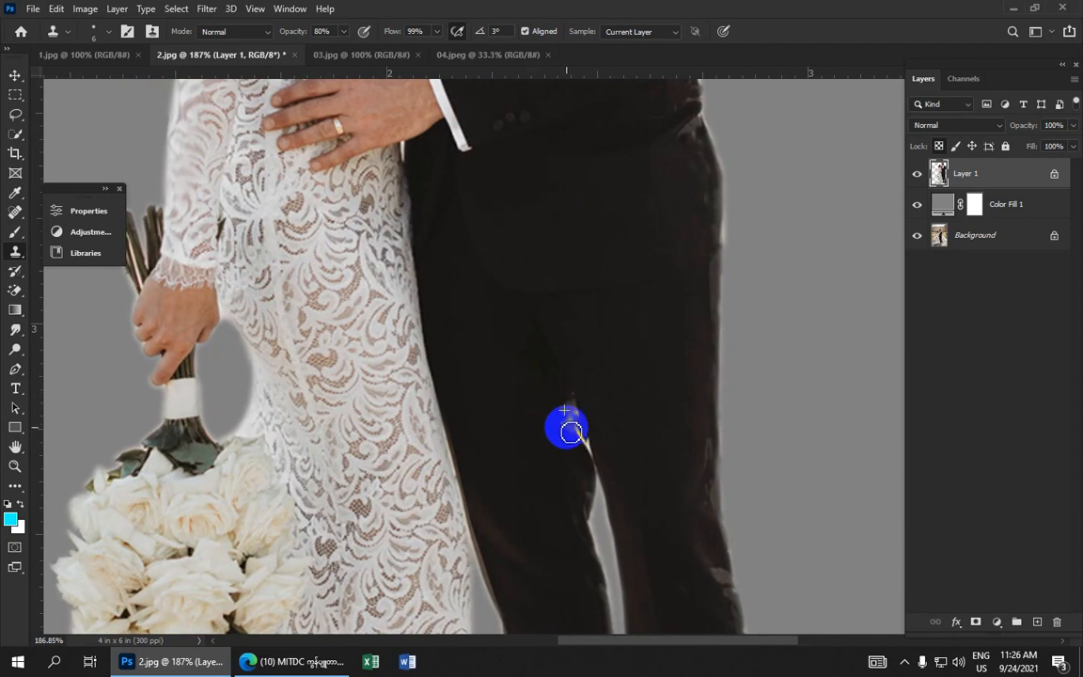
{"action": "mouse_move", "coordinate": [571, 431]}
{"action": "left_mouse_down"}
{"action": "mouse_move", "coordinate": [535, 429]}
{"action": "mouse_move", "coordinate": [559, 448]}
{"action": "left_mouse_up"}
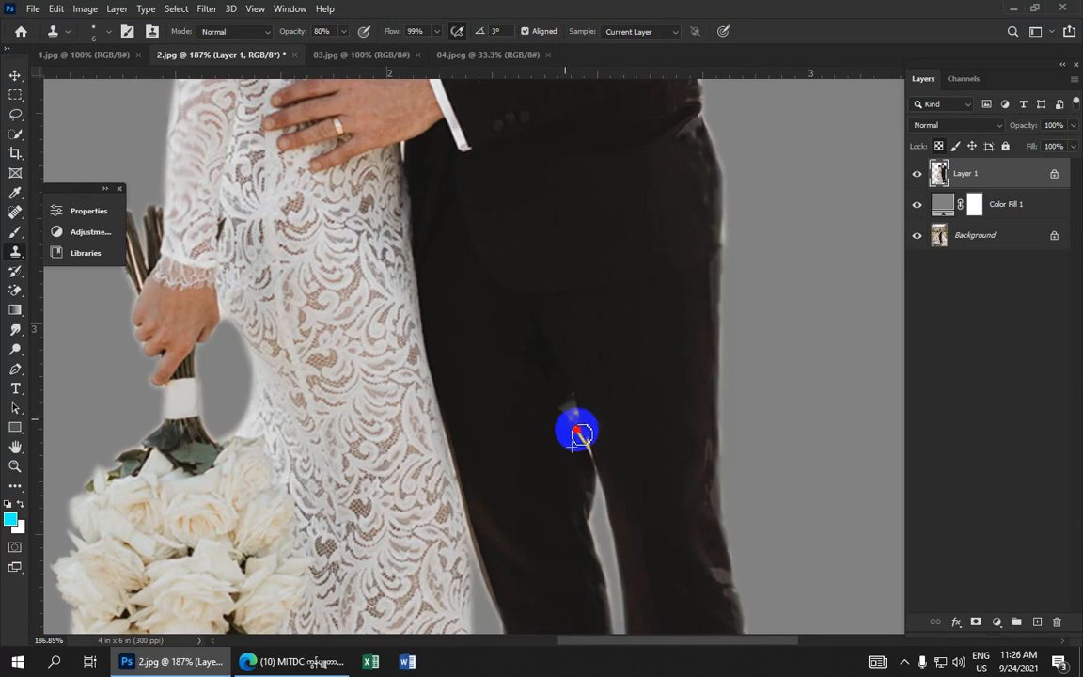
{"action": "scroll", "coordinate": [575, 439], "scroll_direction": "down", "scroll_amount": 4}
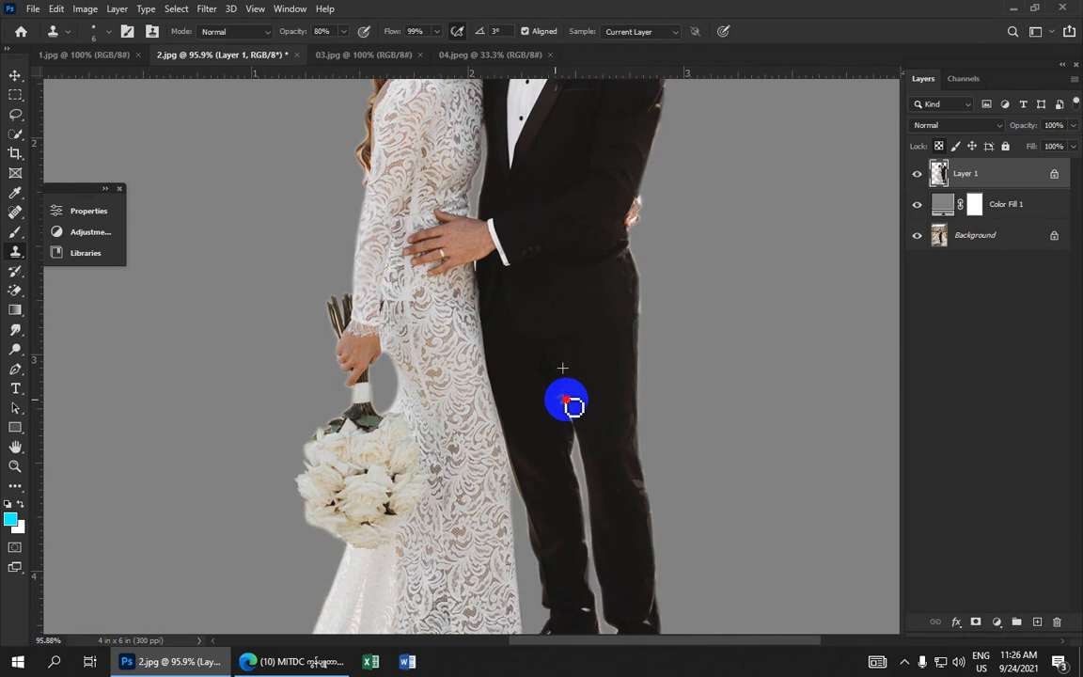
{"action": "scroll", "coordinate": [569, 404], "scroll_direction": "up", "scroll_amount": 4}
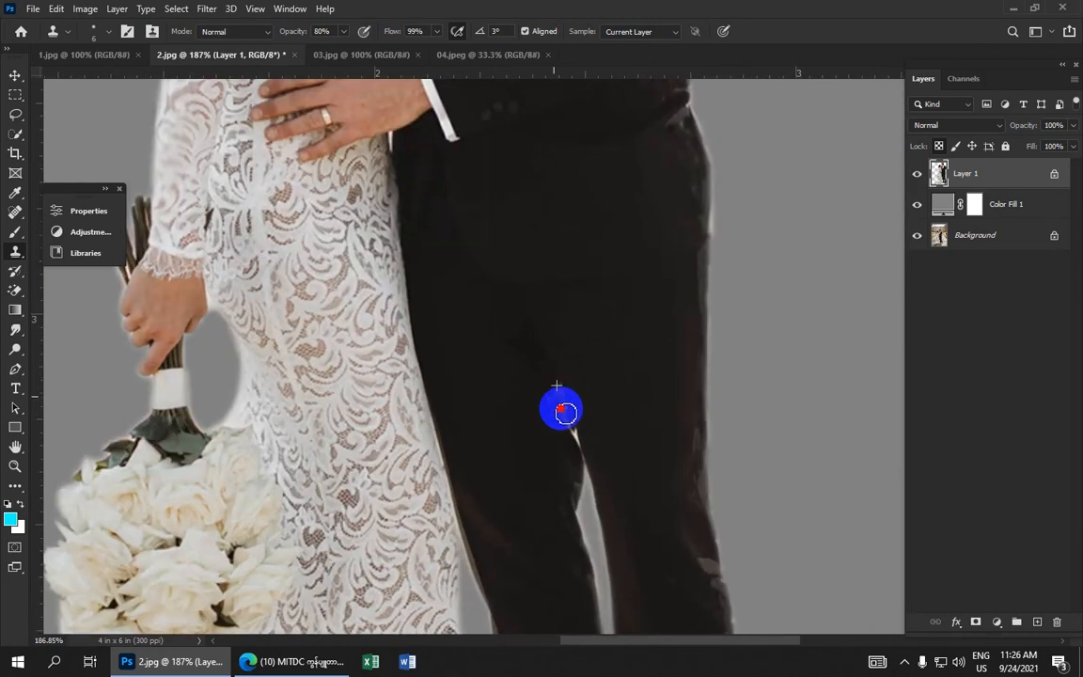
{"action": "left_click", "coordinate": [523, 357], "text": "alt"}
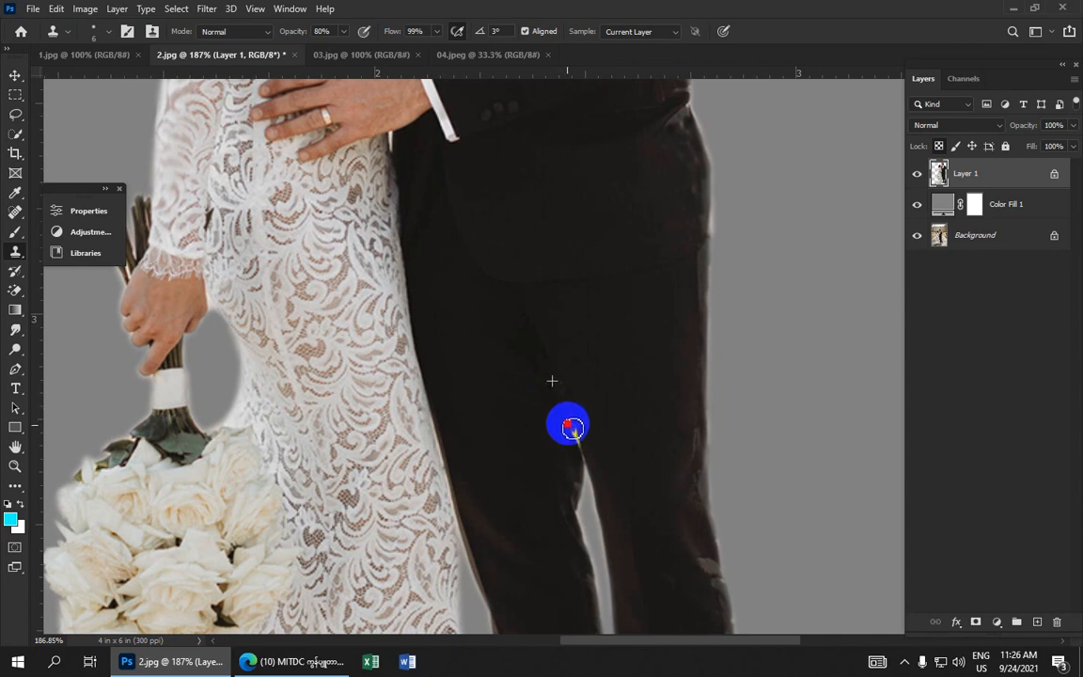
{"action": "left_click_drag", "start_coordinate": [500, 195], "coordinate": [562, 374]}
{"action": "left_click_drag", "start_coordinate": [548, 221], "coordinate": [644, 409]}
{"action": "left_click_drag", "start_coordinate": [568, 202], "coordinate": [549, 291]}
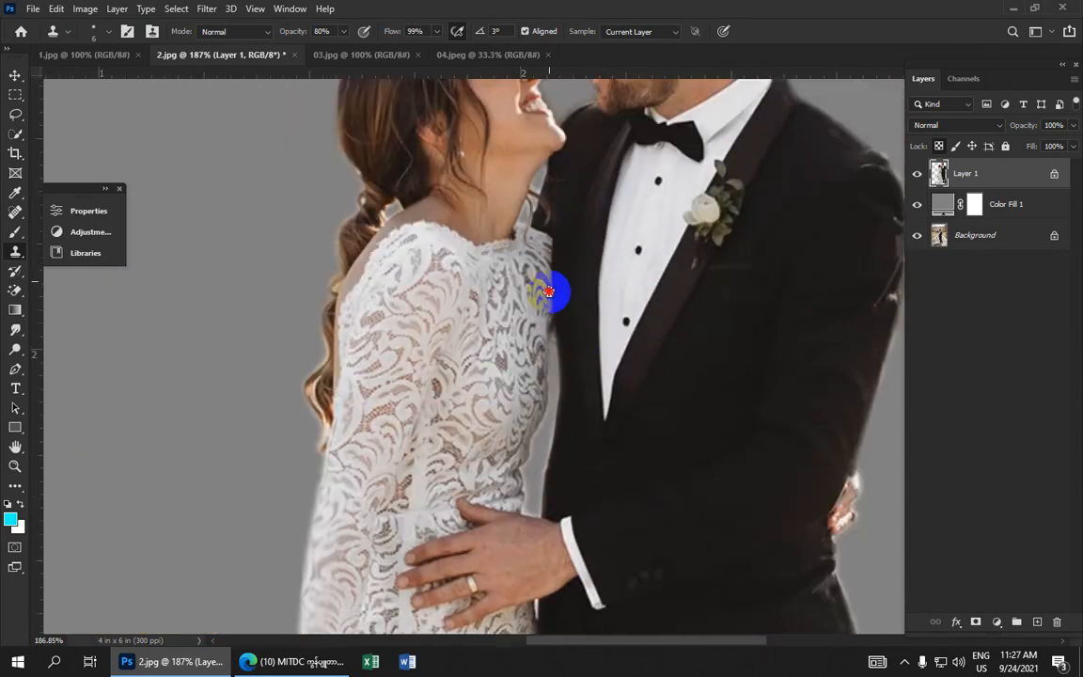
Duplicate the Background layer and move the copy above Color Fill 1
{"action": "scroll", "coordinate": [549, 291], "scroll_direction": "down", "scroll_amount": 9}
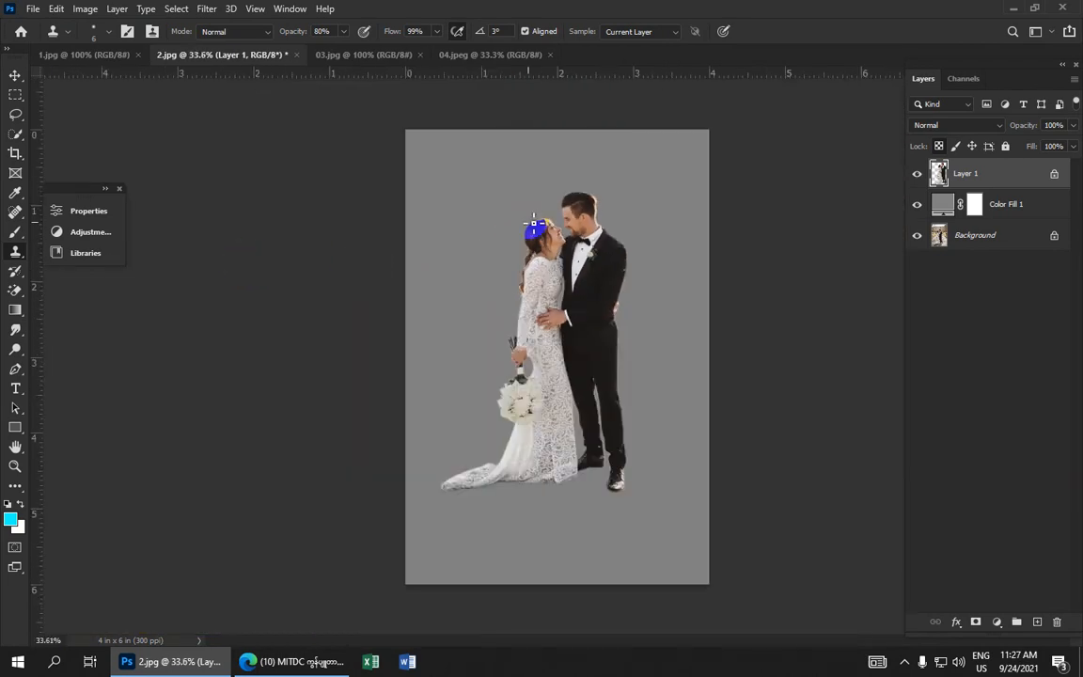
{"action": "scroll", "coordinate": [575, 338], "scroll_direction": "up", "scroll_amount": 2}
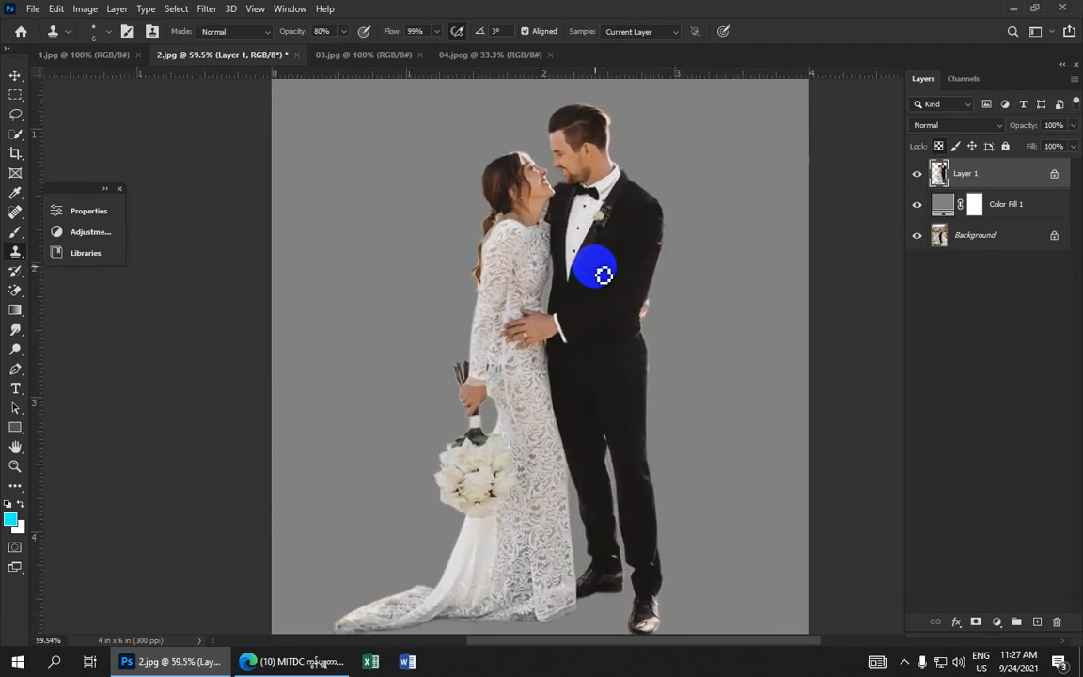
{"action": "scroll", "coordinate": [647, 233], "scroll_direction": "down", "scroll_amount": 1}
{"action": "left_click", "coordinate": [970, 237]}
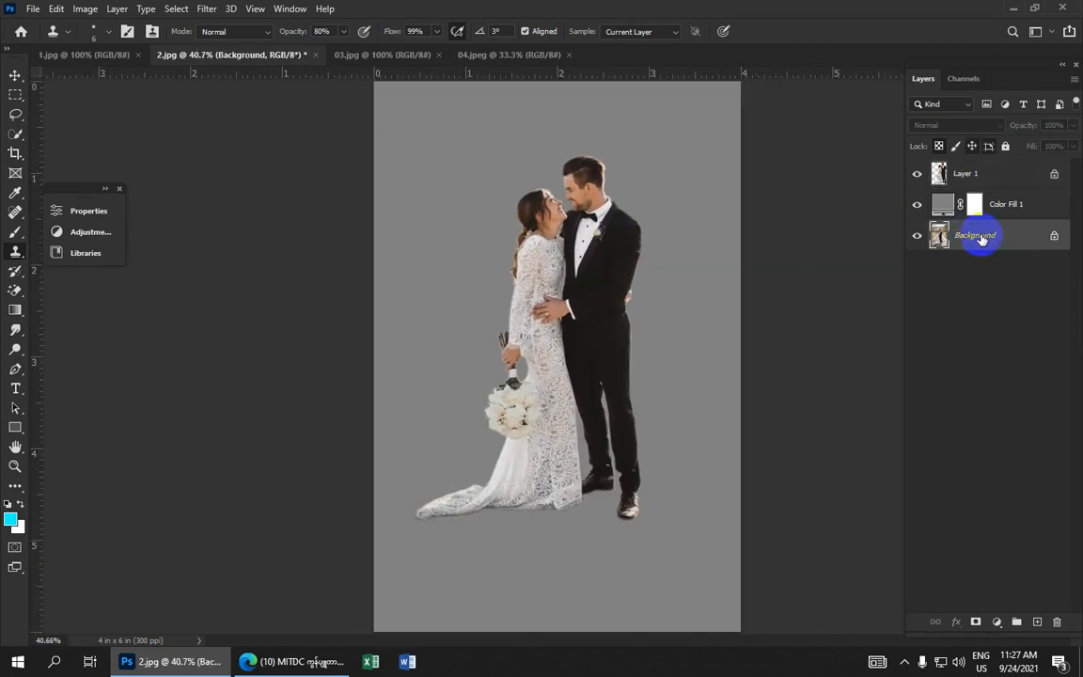
{"action": "key", "text": "ctrl+j"}
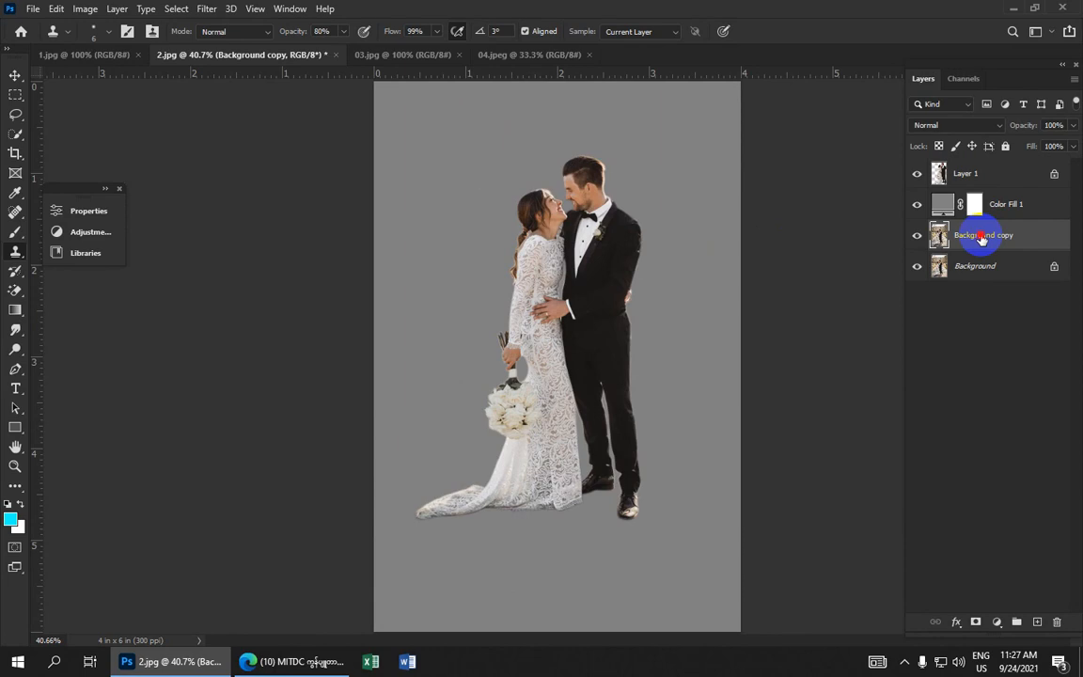
{"action": "left_click_drag", "start_coordinate": [981, 237], "coordinate": [964, 191]}
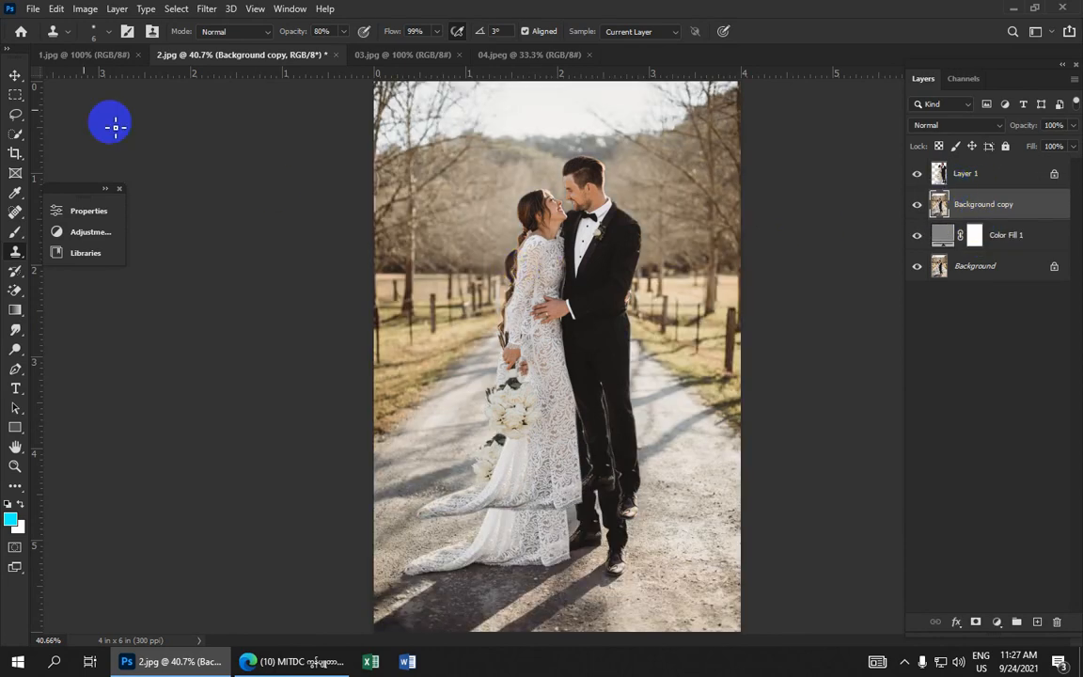
With the Move tool, shift Layer 1 down to line the cutout up with the original photo
{"action": "left_click", "coordinate": [14, 74]}
{"action": "left_click", "coordinate": [590, 278]}
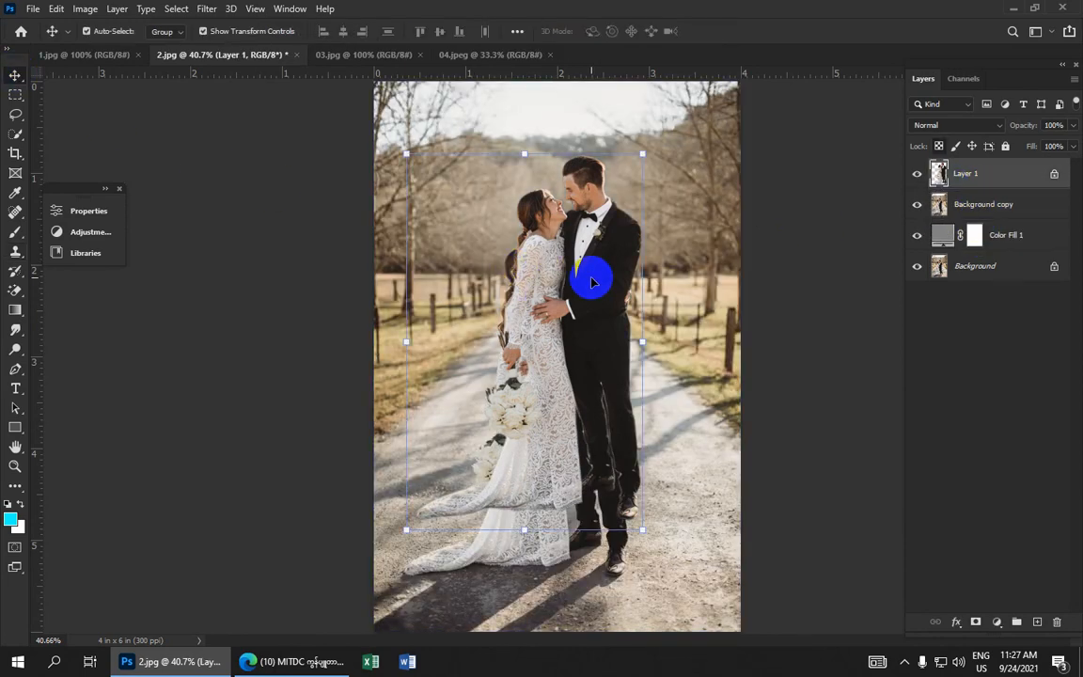
{"action": "key", "text": "Down"}
{"action": "key", "text": "Down"}
{"action": "key", "text": "Down"}
{"action": "key", "text": "Down"}
{"action": "key", "text": "Down"}
{"action": "key", "text": "Down"}
{"action": "key", "text": "Down"}
{"action": "key", "text": "Down"}
{"action": "key", "text": "Down"}
{"action": "key", "text": "Down"}
{"action": "key", "text": "Down"}
{"action": "key", "text": "Down"}
{"action": "key", "text": "Down"}
{"action": "key", "text": "Down"}
{"action": "key", "text": "Down"}
{"action": "key", "text": "Down"}
{"action": "key", "text": "Down"}
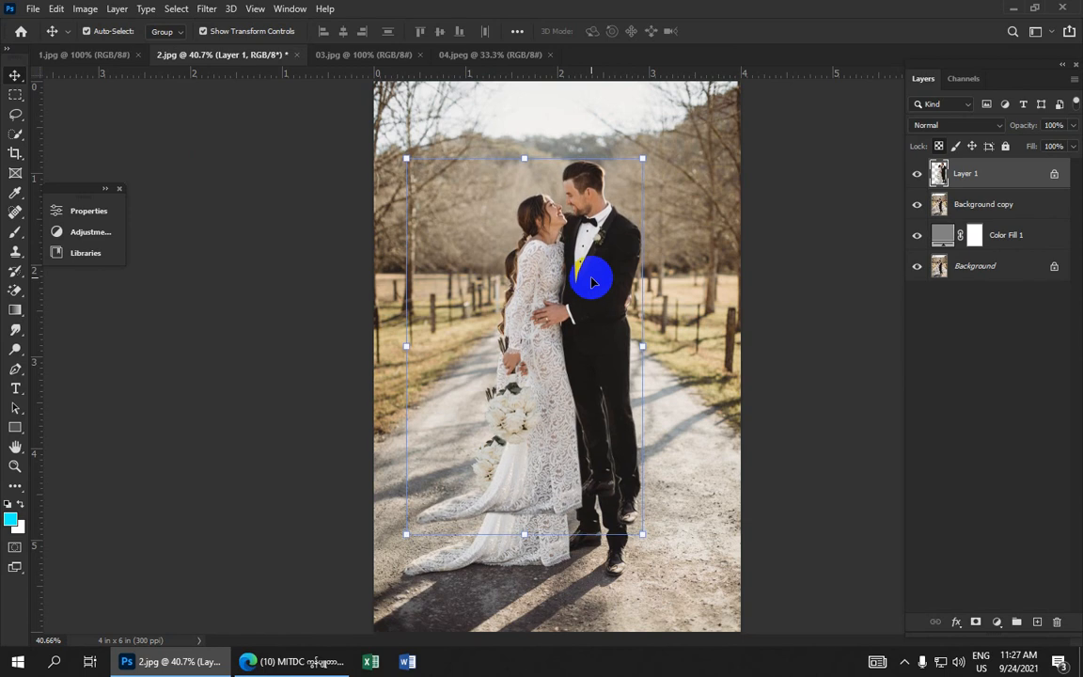
{"action": "key", "text": "Down"}
{"action": "key", "text": "Down"}
{"action": "key", "text": "Down"}
{"action": "key", "text": "Down"}
{"action": "key", "text": "Down"}
{"action": "key", "text": "Down"}
{"action": "key", "text": "Down"}
{"action": "key", "text": "Down"}
{"action": "key", "text": "Down"}
{"action": "key", "text": "Down"}
{"action": "key", "text": "Down"}
{"action": "key", "text": "Down"}
{"action": "key", "text": "Down"}
{"action": "key", "text": "Down"}
{"action": "key", "text": "Down"}
{"action": "key", "text": "Down"}
{"action": "key", "text": "Down"}
{"action": "key", "text": "Down"}
{"action": "key", "text": "Down"}
{"action": "key", "text": "Down"}
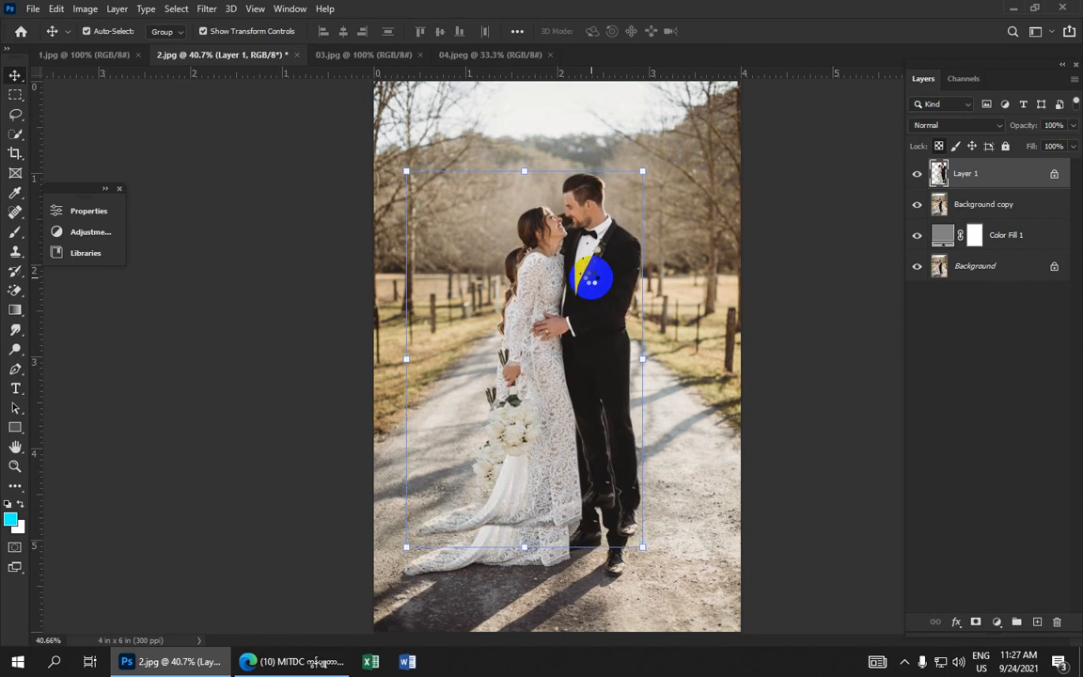
{"action": "left_click_drag", "start_coordinate": [590, 279], "coordinate": [574, 320]}
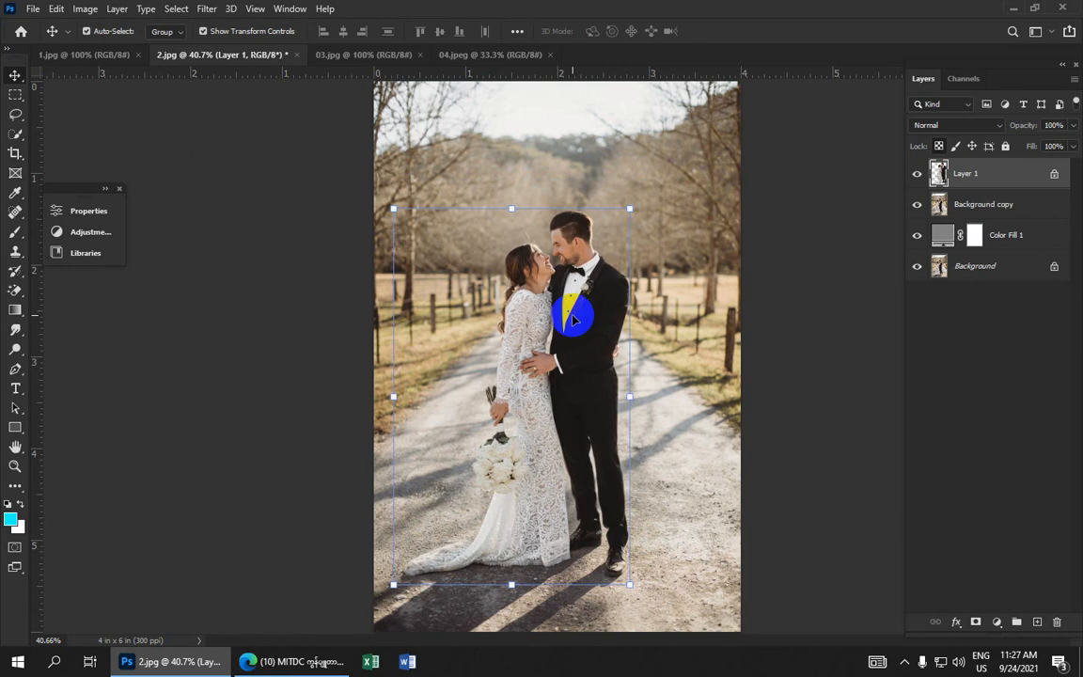
Nudge Layer 1 down three more pixels to match the photo underneath
{"action": "scroll", "coordinate": [551, 544], "scroll_direction": "up", "scroll_amount": 5}
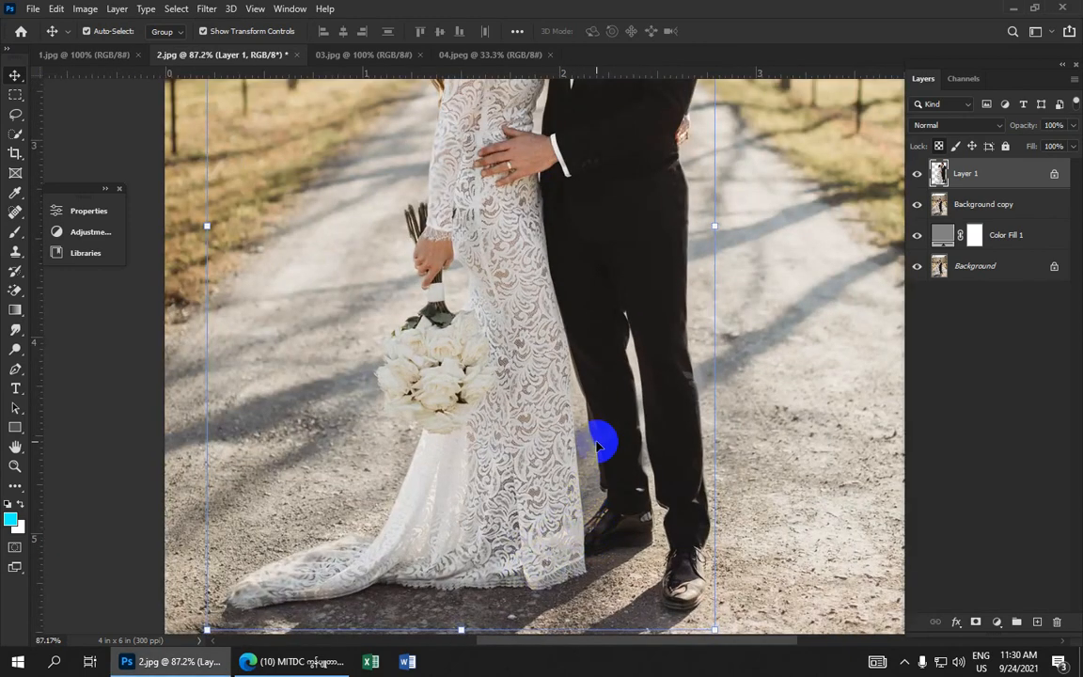
{"action": "key", "text": "Down"}
{"action": "key", "text": "Down"}
{"action": "key", "text": "Down"}
{"action": "key", "text": "Down"}
{"action": "key", "text": "Down"}
{"action": "key", "text": "Down"}
{"action": "key", "text": "Down"}
{"action": "key", "text": "Down"}
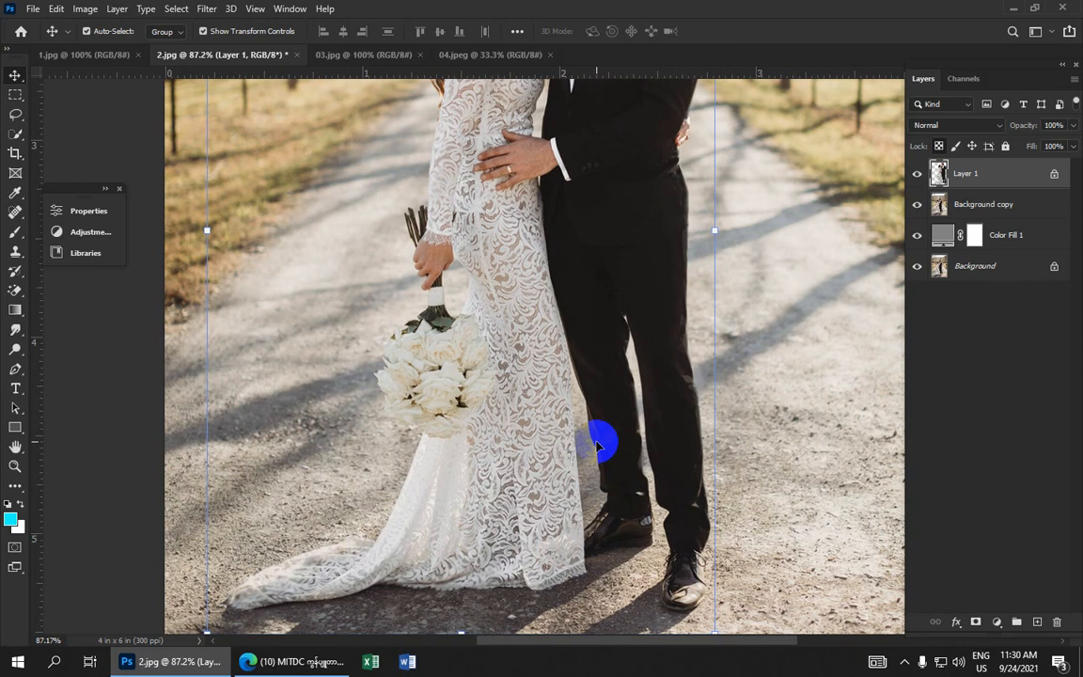
{"action": "scroll", "coordinate": [413, 87], "scroll_direction": "down", "scroll_amount": 3}
{"action": "scroll", "coordinate": [568, 141], "scroll_direction": "up", "scroll_amount": 5}
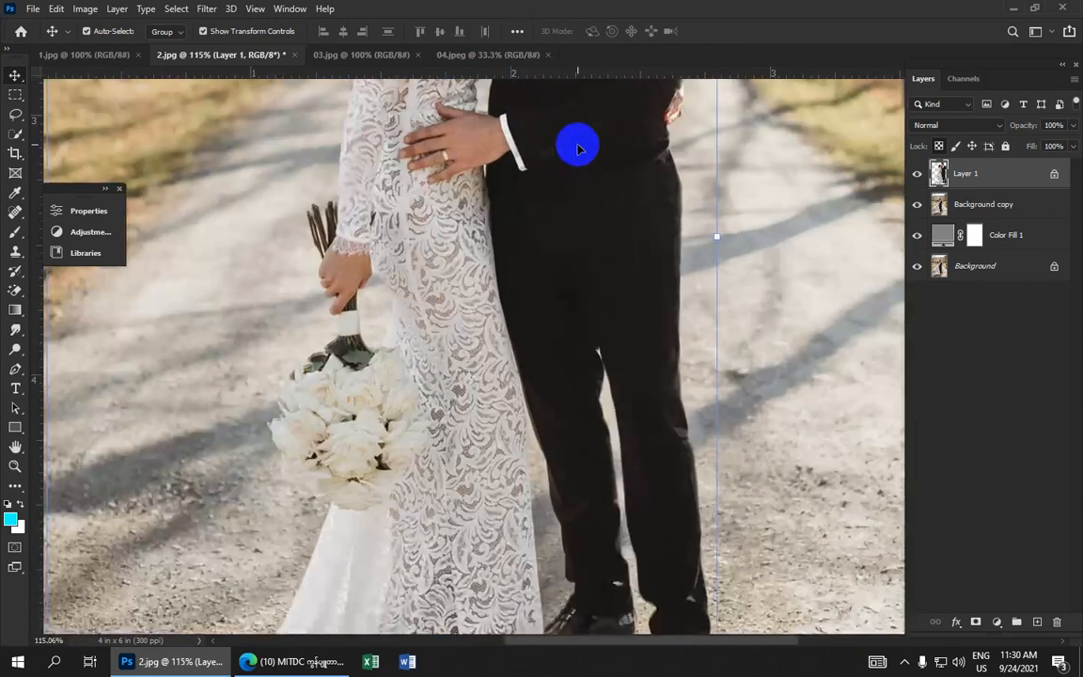
Check Layer 1's alignment with the photo along the groom's legs and shoes, nudging it down and back up
{"action": "left_click_drag", "start_coordinate": [606, 112], "coordinate": [540, 357]}
{"action": "scroll", "coordinate": [546, 352], "scroll_direction": "down", "scroll_amount": 10}
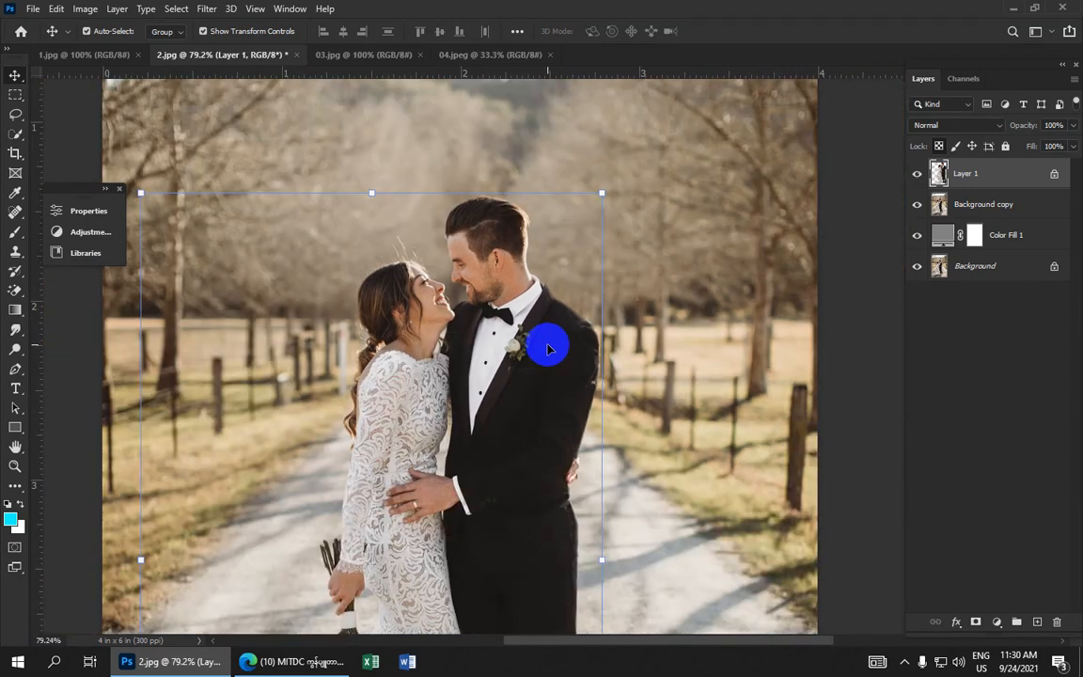
{"action": "scroll", "coordinate": [588, 426], "scroll_direction": "up", "scroll_amount": 3}
{"action": "scroll", "coordinate": [593, 426], "scroll_direction": "up", "scroll_amount": 6}
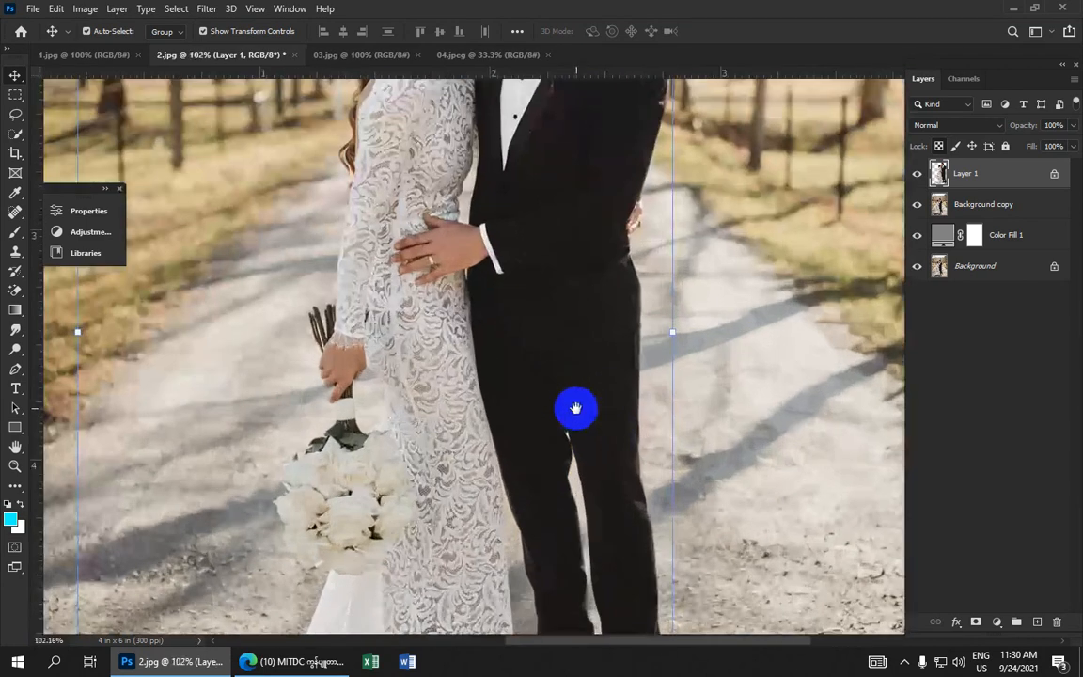
{"action": "left_click_drag", "start_coordinate": [575, 409], "coordinate": [551, 98]}
{"action": "left_click_drag", "start_coordinate": [554, 190], "coordinate": [552, 116]}
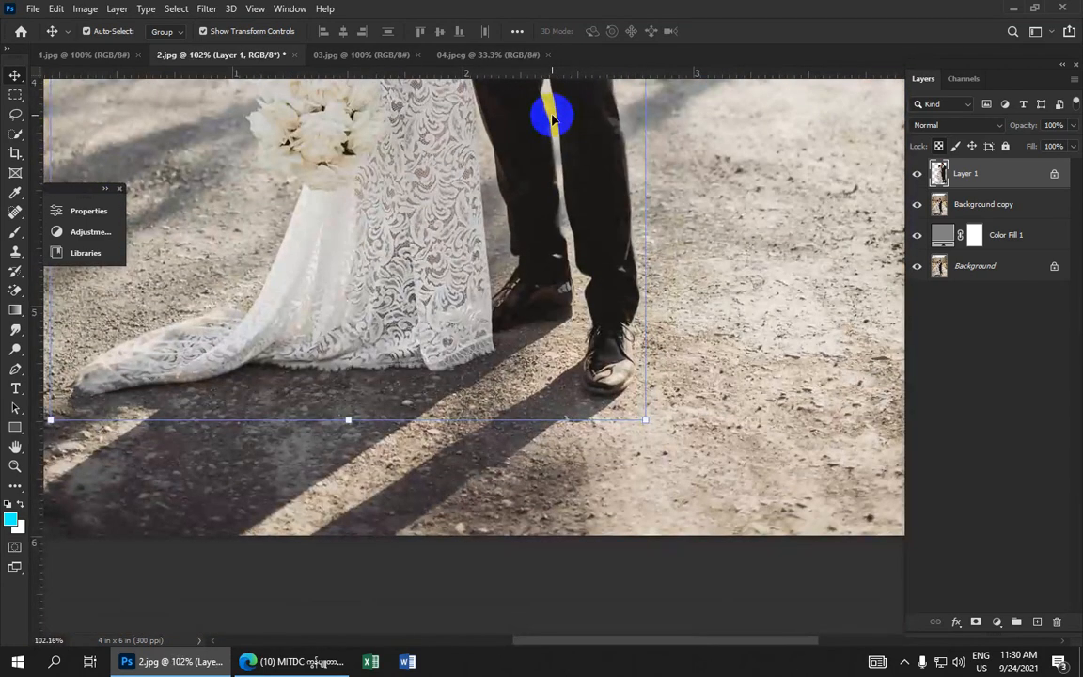
{"action": "key", "text": "Down"}
{"action": "key", "text": "Down"}
{"action": "key", "text": "Down"}
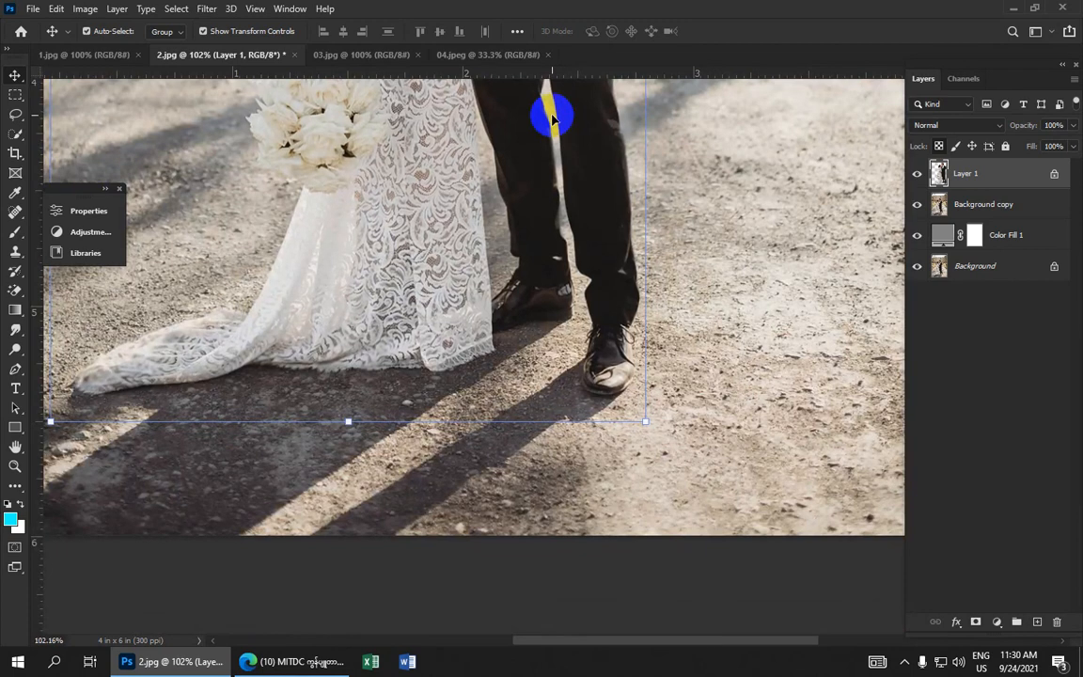
{"action": "key", "text": "Up"}
{"action": "key", "text": "Up"}
{"action": "key", "text": "Up"}
{"action": "key", "text": "Up"}
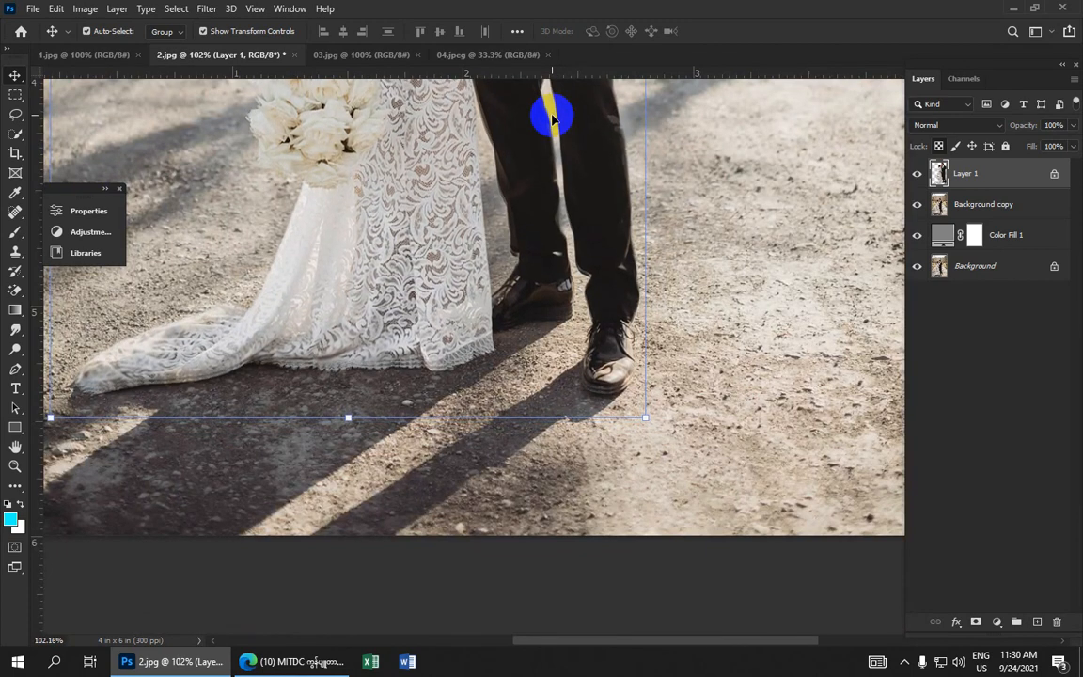
Shift Layer 1 down another three pixels to finish aligning it over the original photo
{"action": "key", "text": "Down"}
{"action": "key", "text": "Down"}
{"action": "key", "text": "Down"}
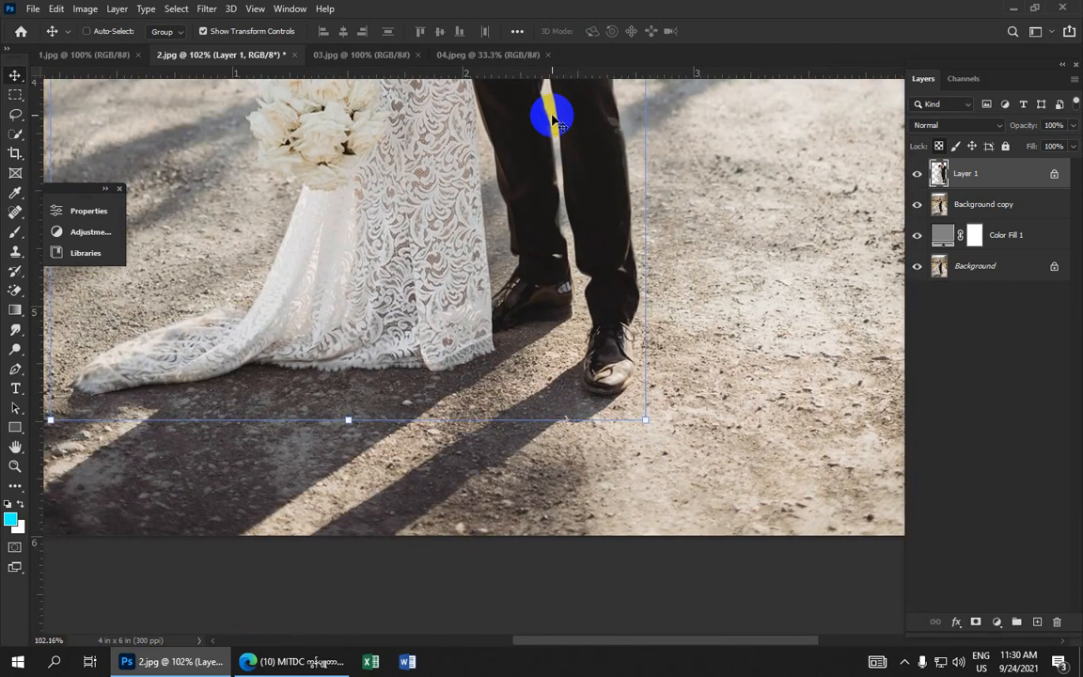
{"action": "scroll", "coordinate": [561, 458], "scroll_direction": "down", "scroll_amount": 10}
{"action": "scroll", "coordinate": [566, 393], "scroll_direction": "up", "scroll_amount": 7}
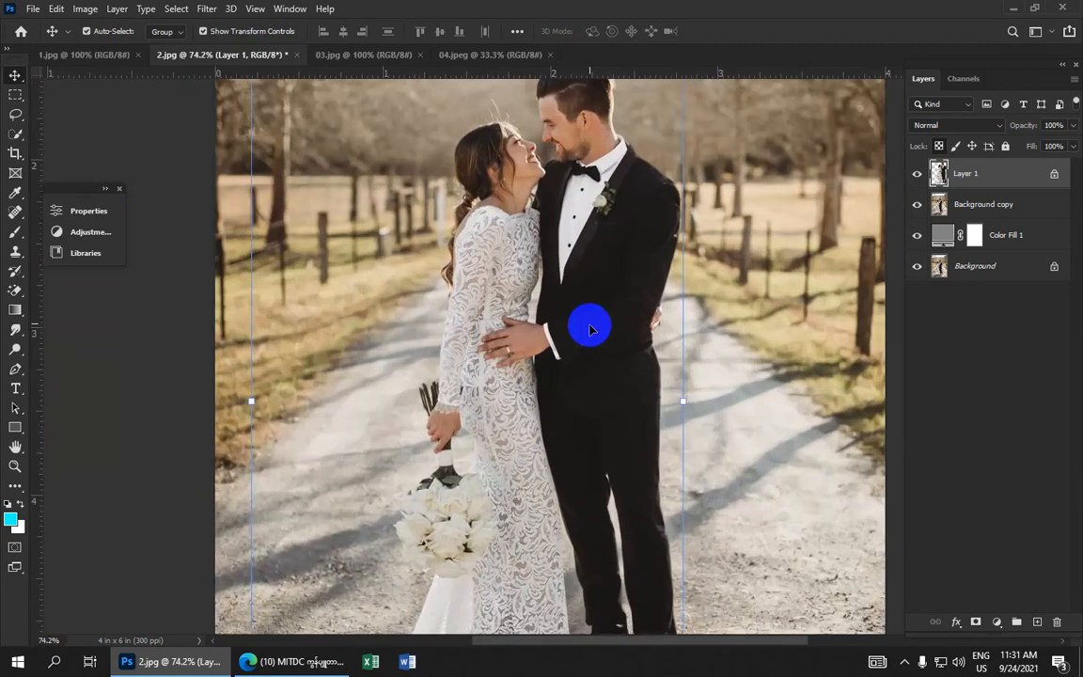
Add a layer mask to the Background copy layer
{"action": "left_click", "coordinate": [978, 209]}
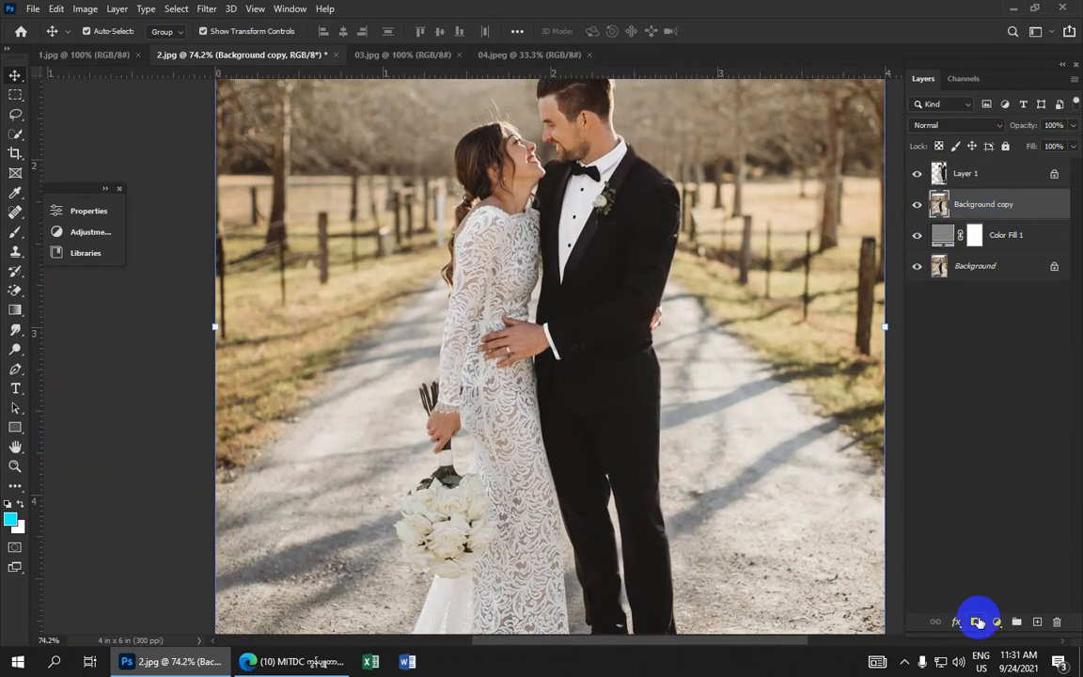
{"action": "left_click", "coordinate": [978, 622]}
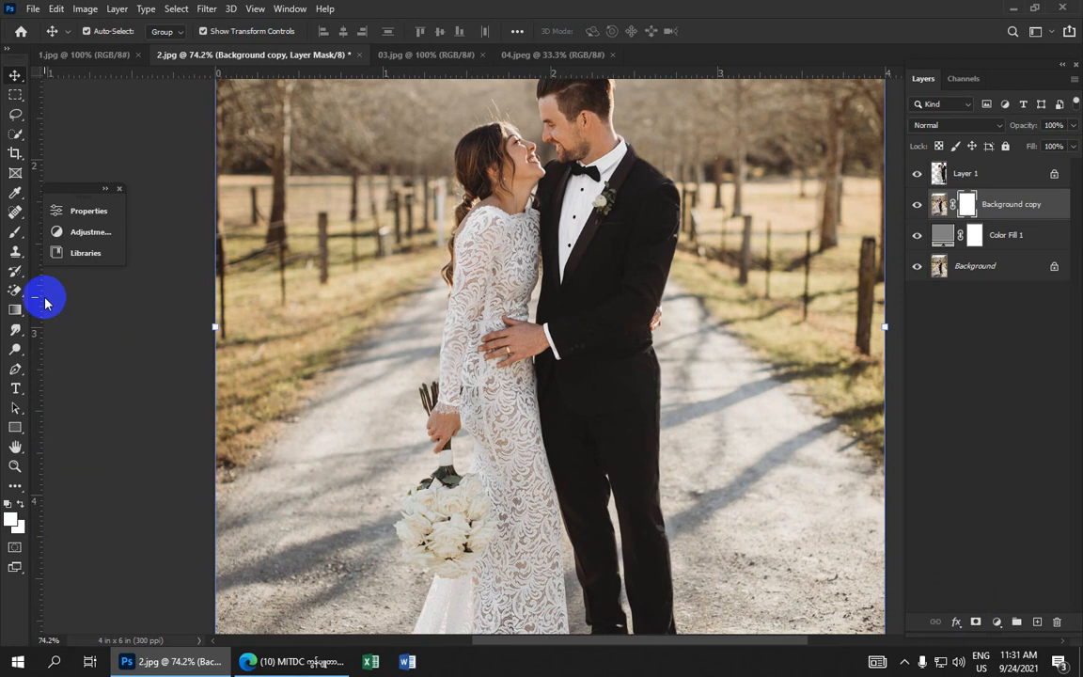
With the Gradient tool, set up a black-to-white gradient with the black stop at 1% and save it as a new preset
{"action": "left_click", "coordinate": [15, 311]}
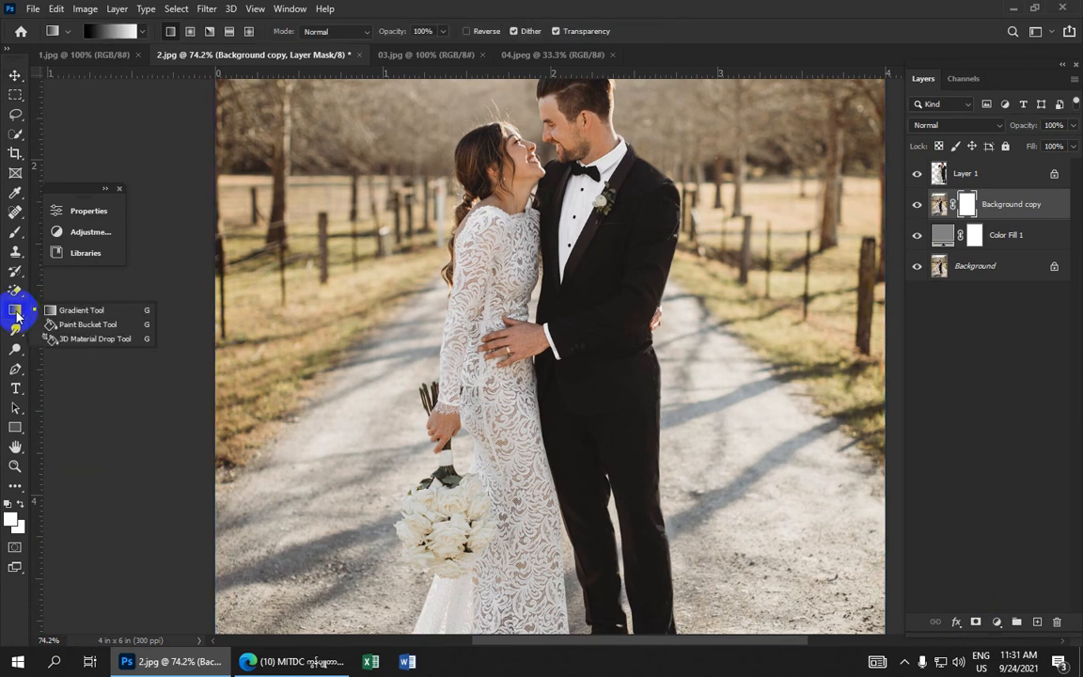
{"action": "left_click", "coordinate": [74, 311]}
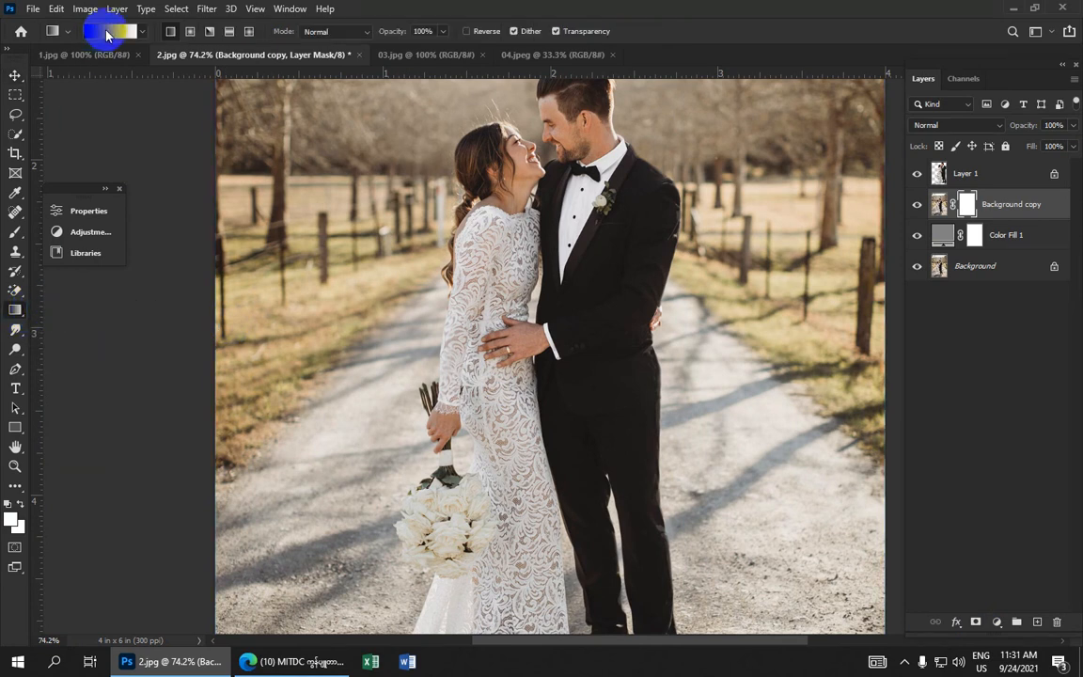
{"action": "left_click", "coordinate": [106, 34]}
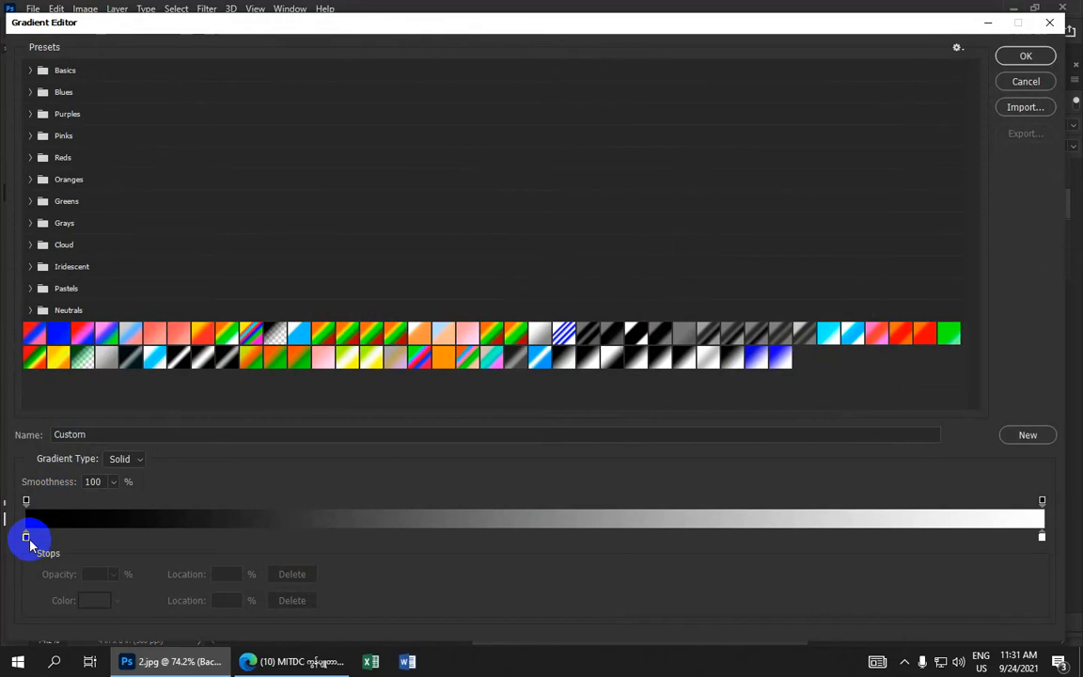
{"action": "left_click", "coordinate": [31, 538]}
{"action": "key", "text": "ctrl+z"}
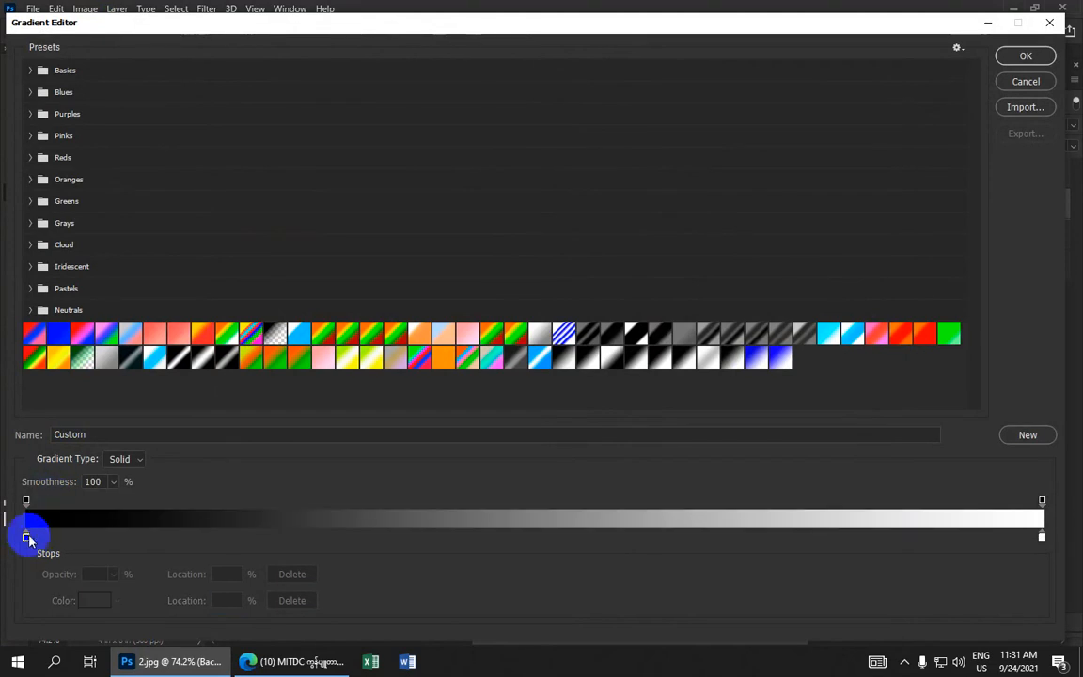
{"action": "left_click_drag", "start_coordinate": [25, 539], "coordinate": [37, 539]}
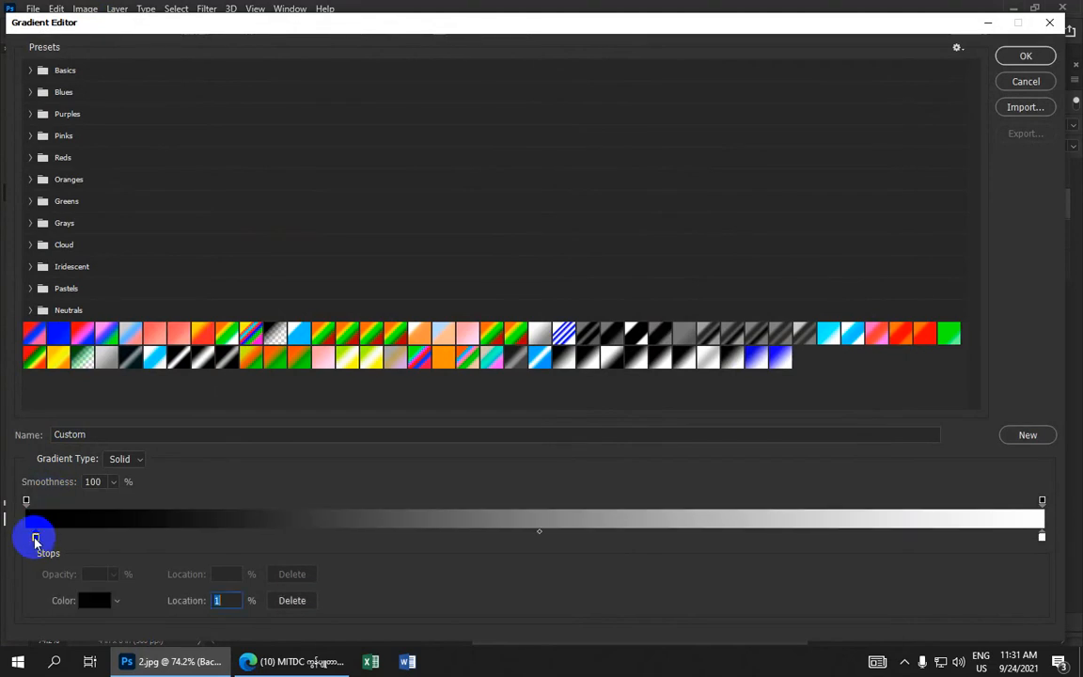
{"action": "left_click", "coordinate": [91, 600]}
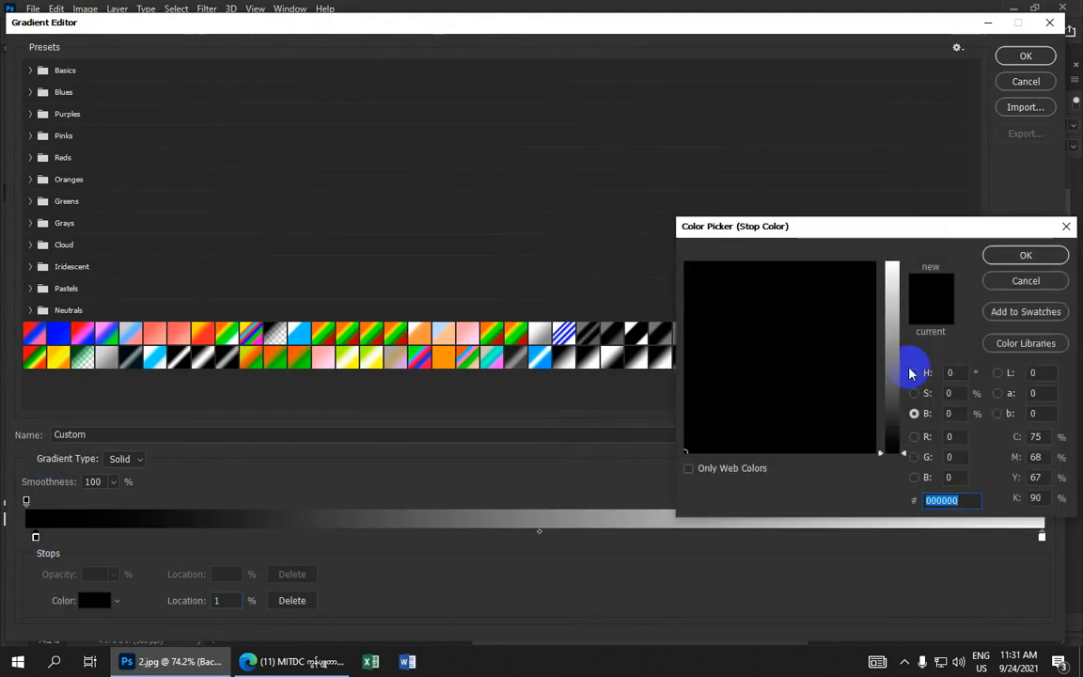
{"action": "left_click", "coordinate": [1024, 255]}
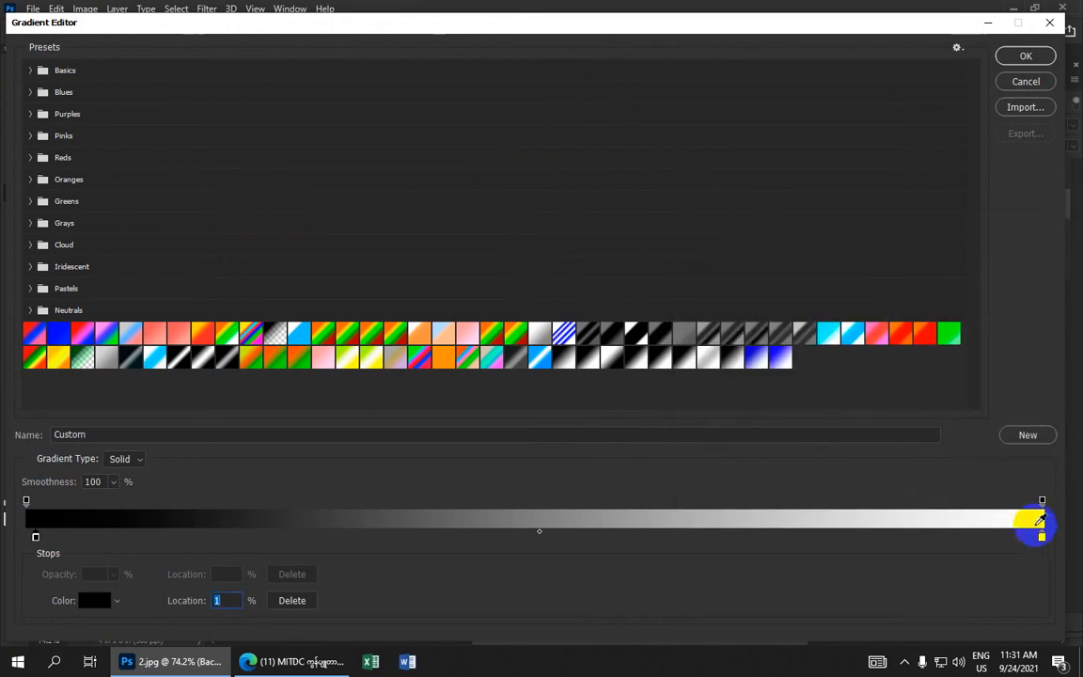
{"action": "left_click", "coordinate": [1042, 538]}
{"action": "left_click", "coordinate": [86, 600]}
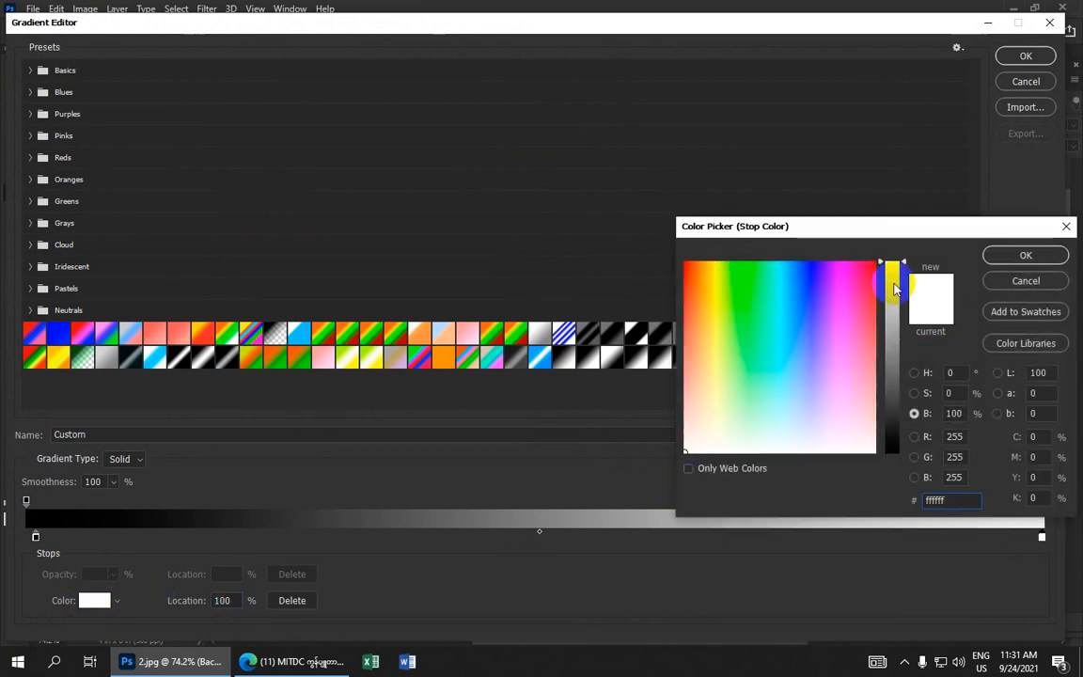
{"action": "left_click", "coordinate": [1025, 255]}
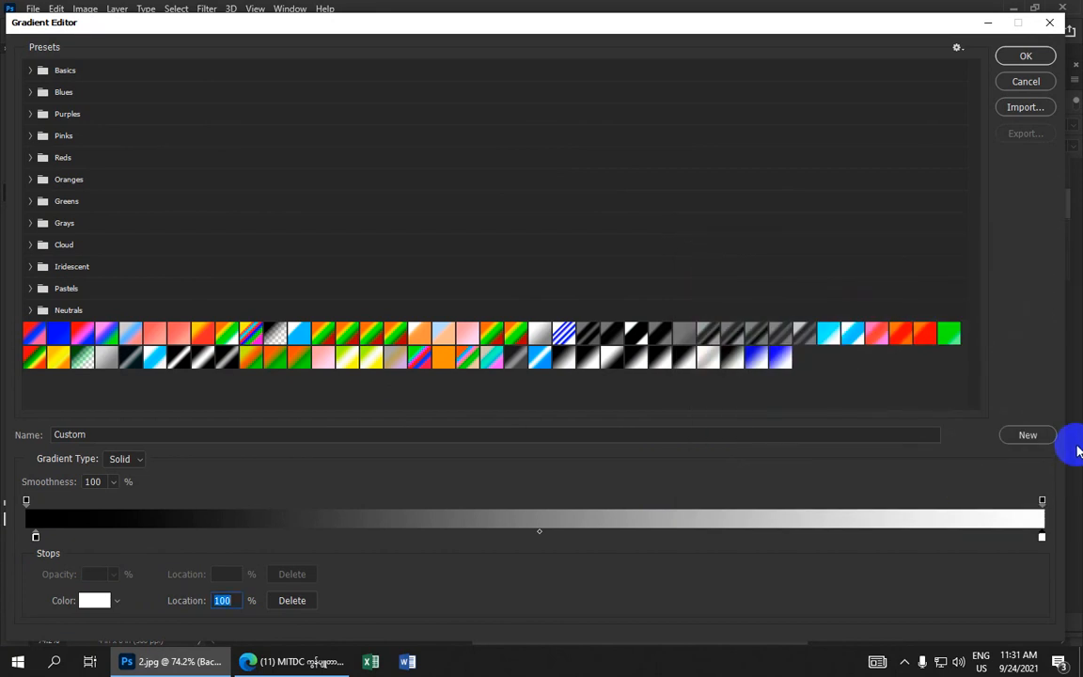
{"action": "left_click", "coordinate": [1028, 435]}
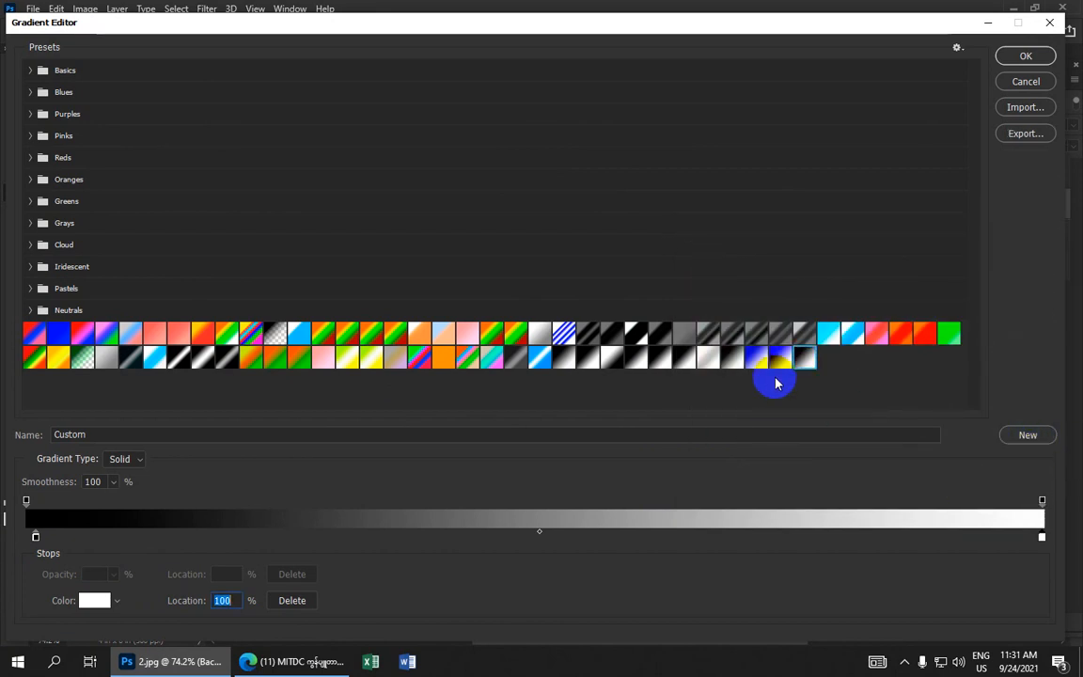
{"action": "left_click", "coordinate": [1026, 60]}
Try several gradients on the Background copy mask to fade the upper background into the gray fill
{"action": "scroll", "coordinate": [433, 222], "scroll_direction": "down", "scroll_amount": 9}
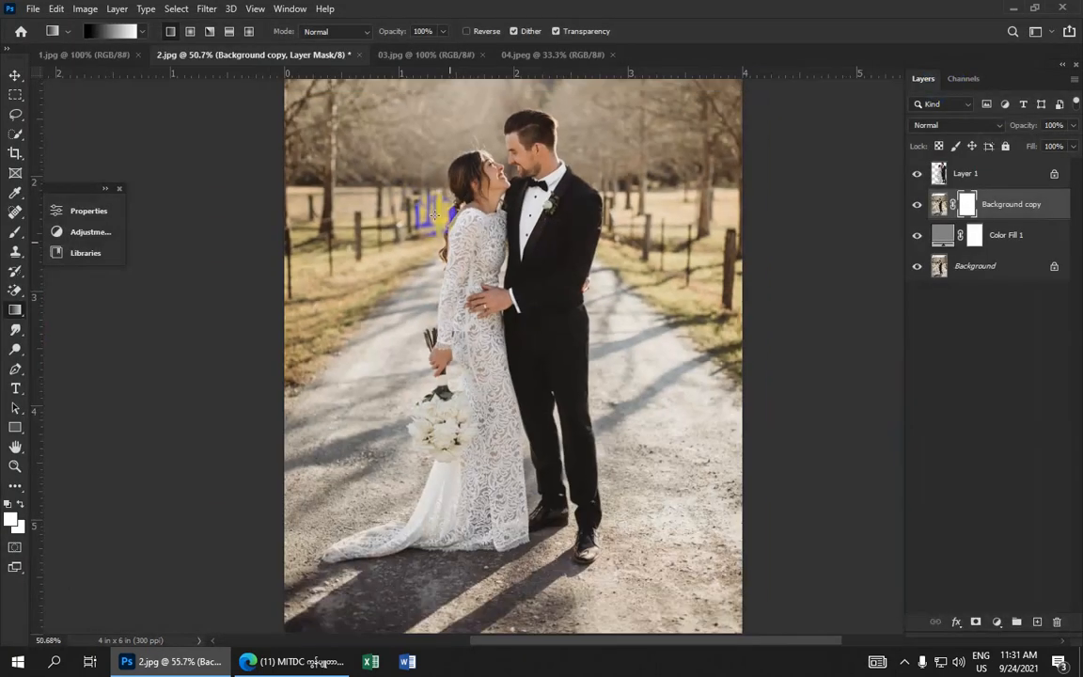
{"action": "left_click_drag", "start_coordinate": [507, 141], "coordinate": [508, 269]}
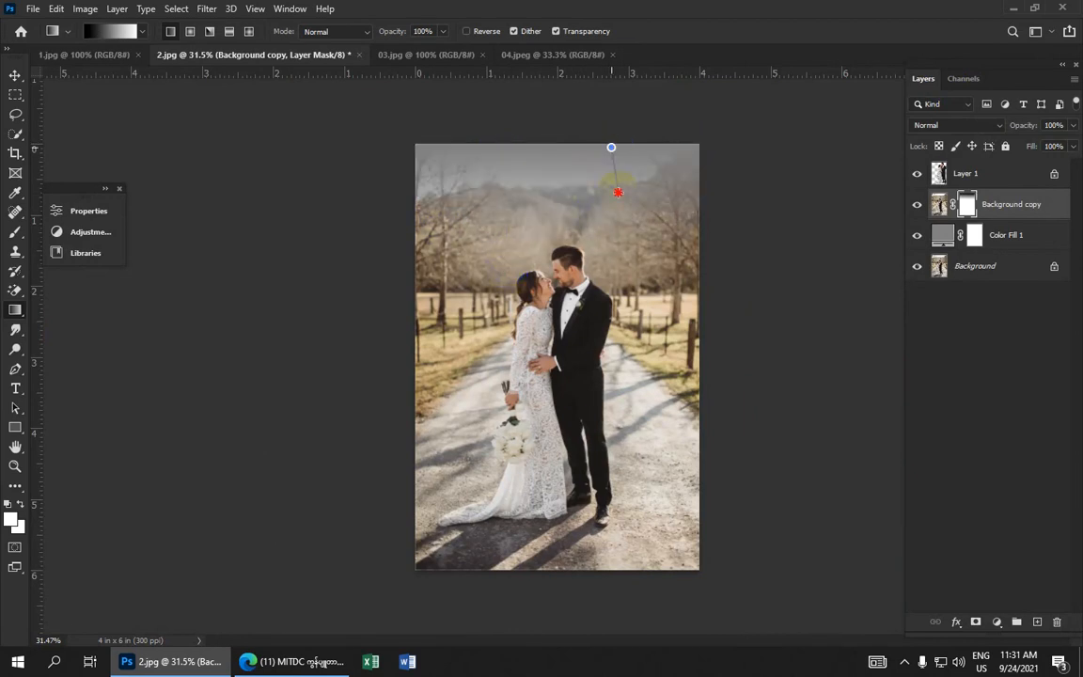
{"action": "left_click_drag", "start_coordinate": [623, 284], "coordinate": [617, 299]}
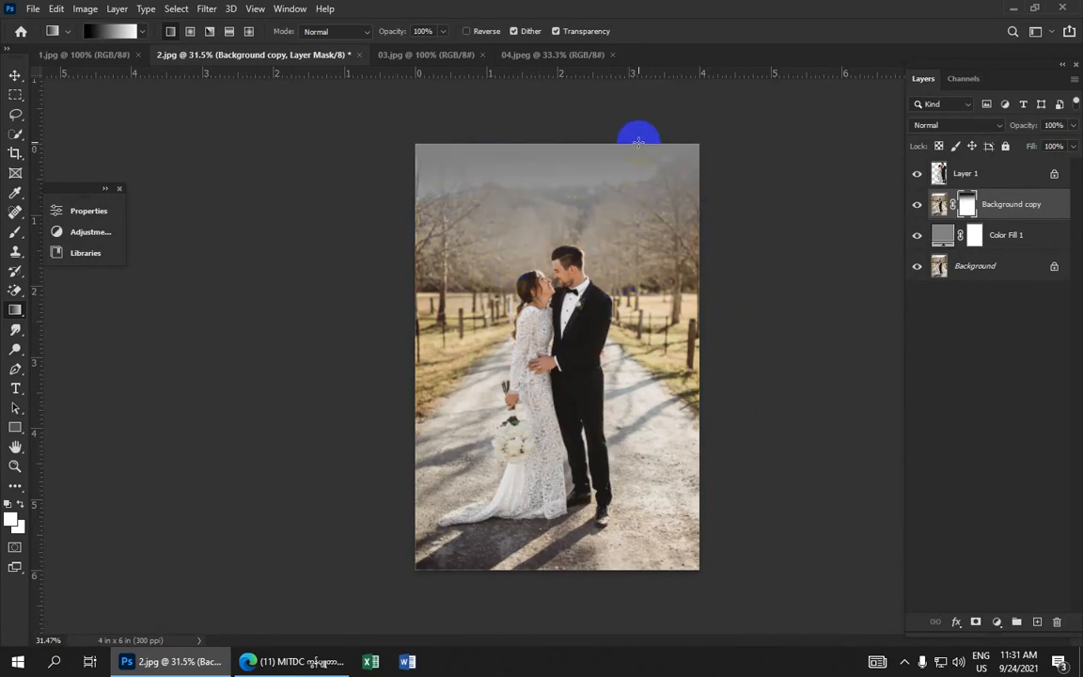
{"action": "left_click_drag", "start_coordinate": [620, 139], "coordinate": [627, 207]}
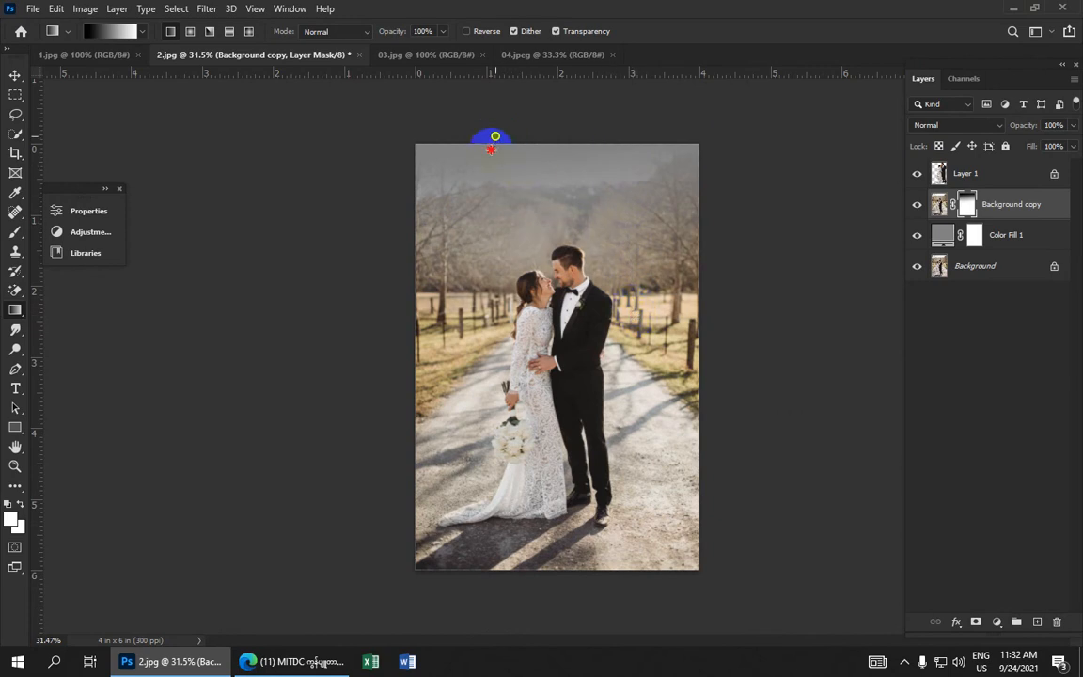
{"action": "left_click_drag", "start_coordinate": [491, 149], "coordinate": [474, 445]}
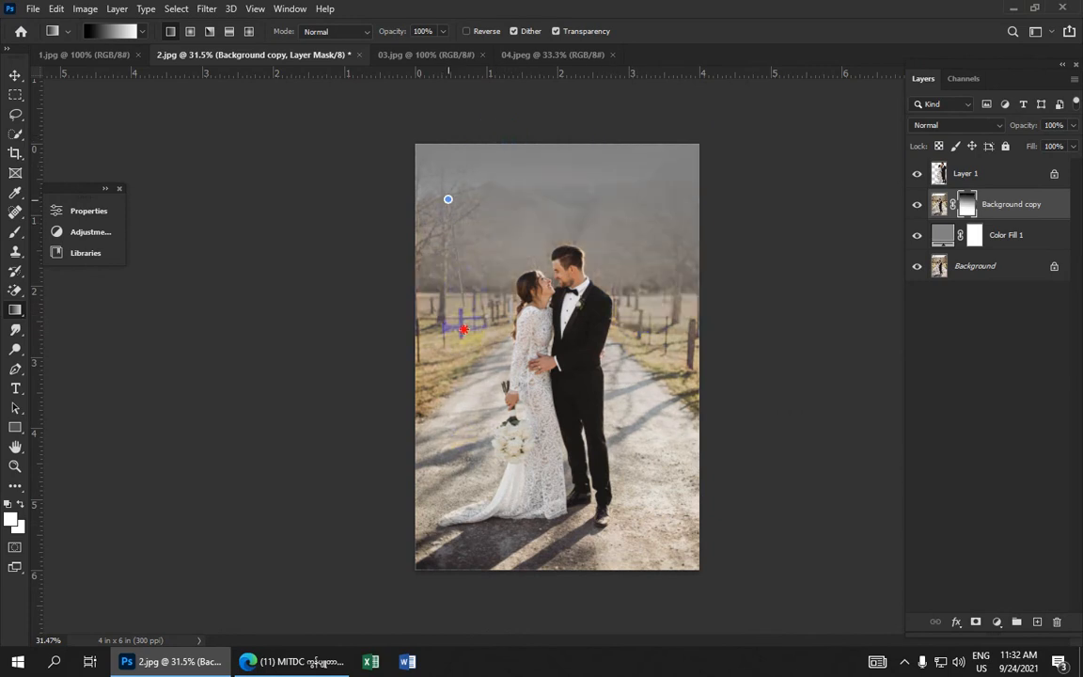
{"action": "left_click_drag", "start_coordinate": [463, 329], "coordinate": [447, 415]}
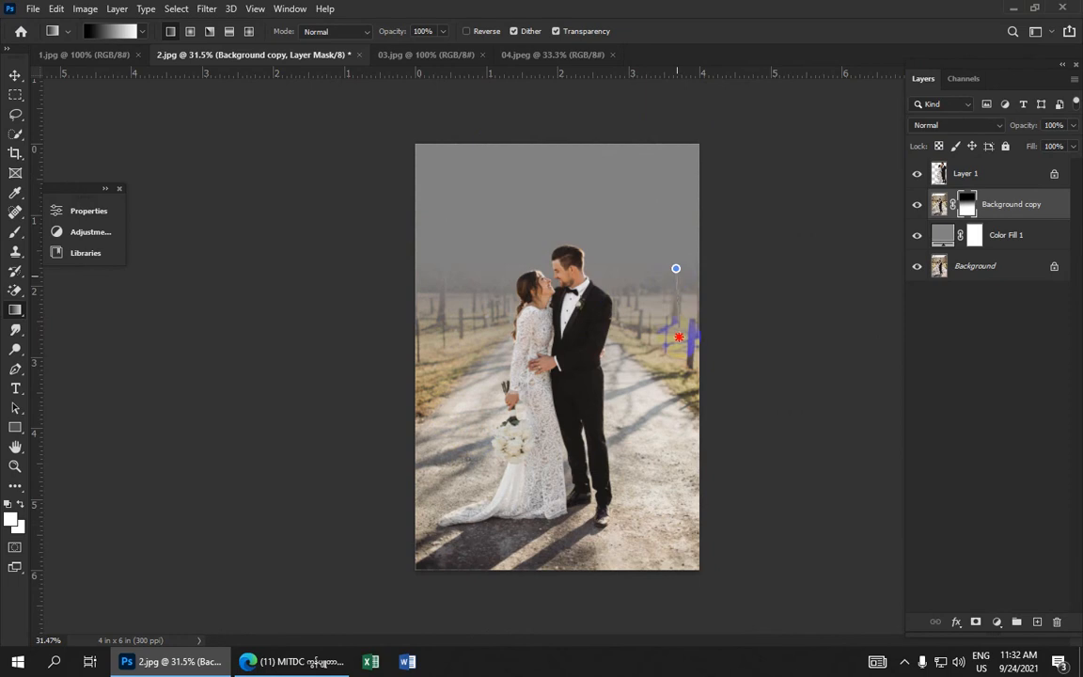
{"action": "left_click_drag", "start_coordinate": [670, 369], "coordinate": [670, 369]}
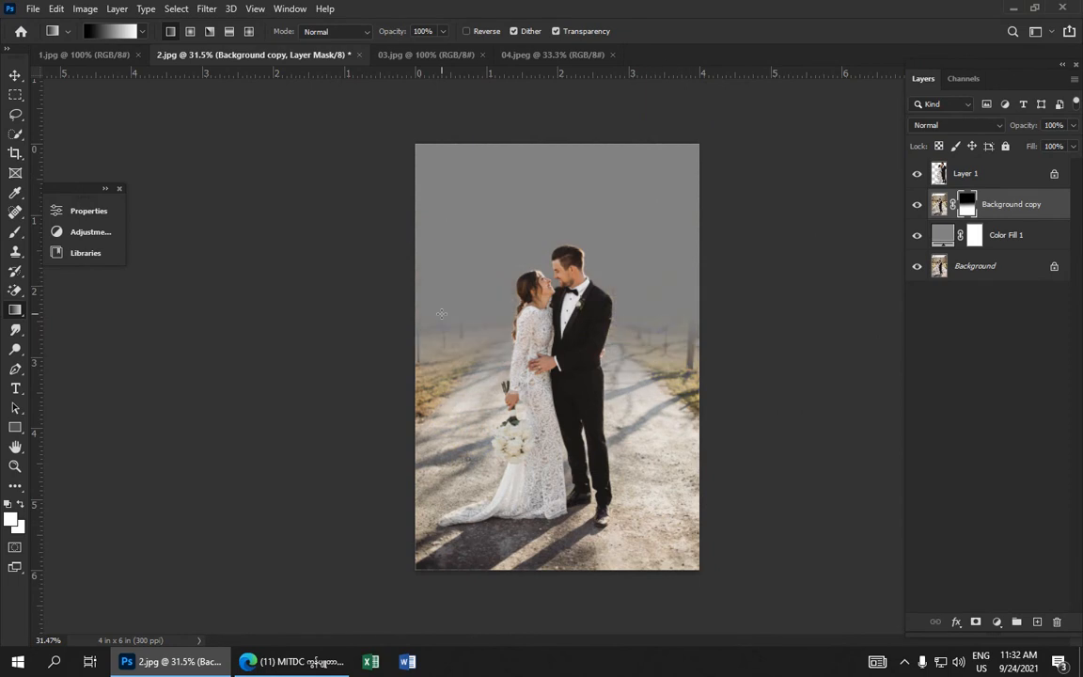
{"action": "left_click_drag", "start_coordinate": [442, 314], "coordinate": [433, 387]}
{"action": "left_click_drag", "start_coordinate": [426, 439], "coordinate": [606, 381]}
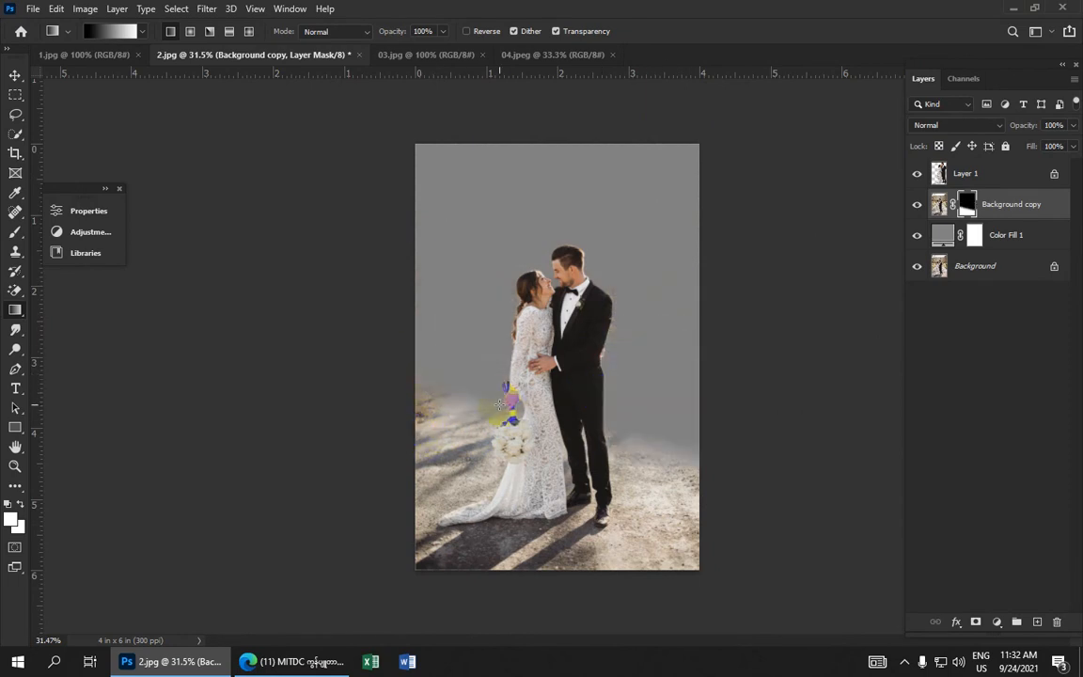
{"action": "left_click_drag", "start_coordinate": [506, 413], "coordinate": [470, 405]}
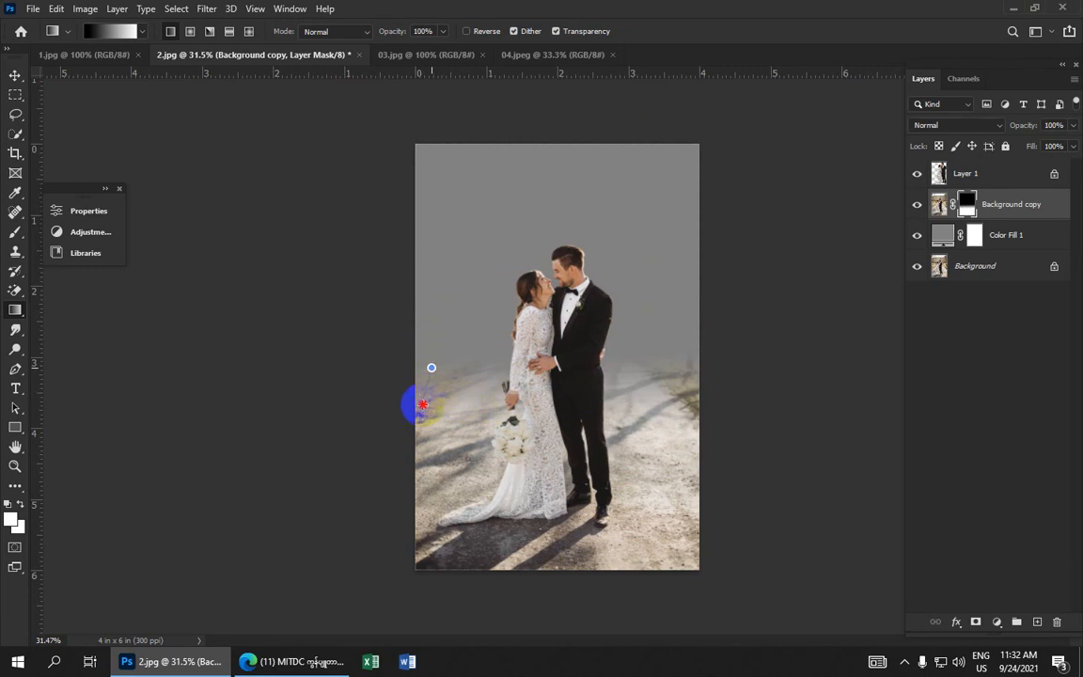
{"action": "left_click_drag", "start_coordinate": [432, 368], "coordinate": [425, 395]}
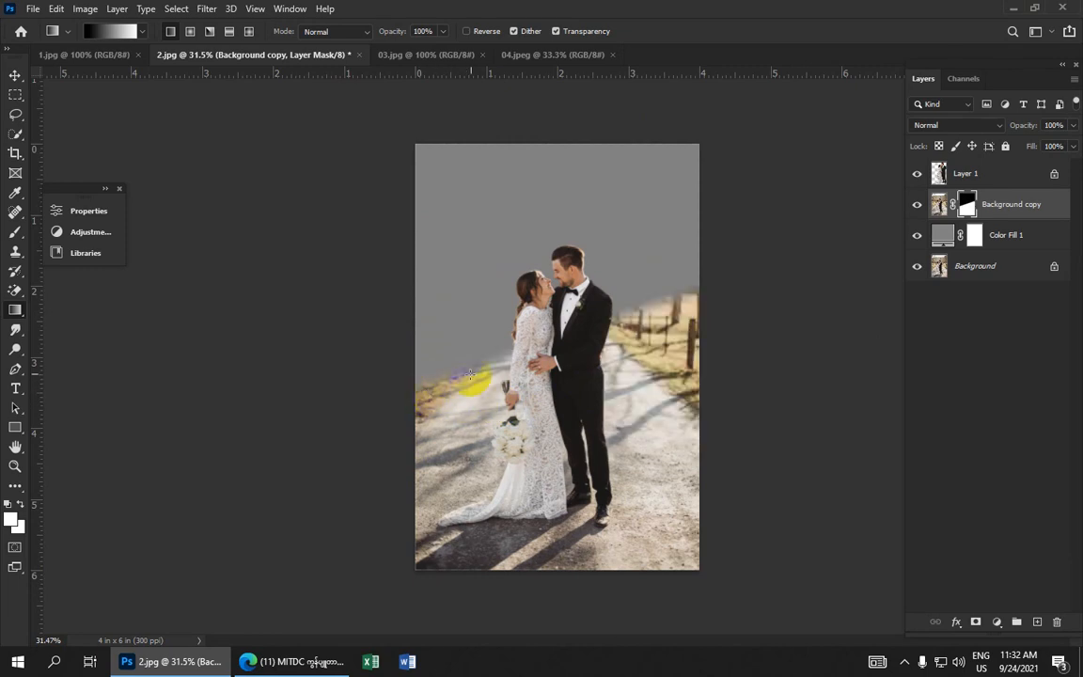
{"action": "left_click_drag", "start_coordinate": [687, 294], "coordinate": [680, 376]}
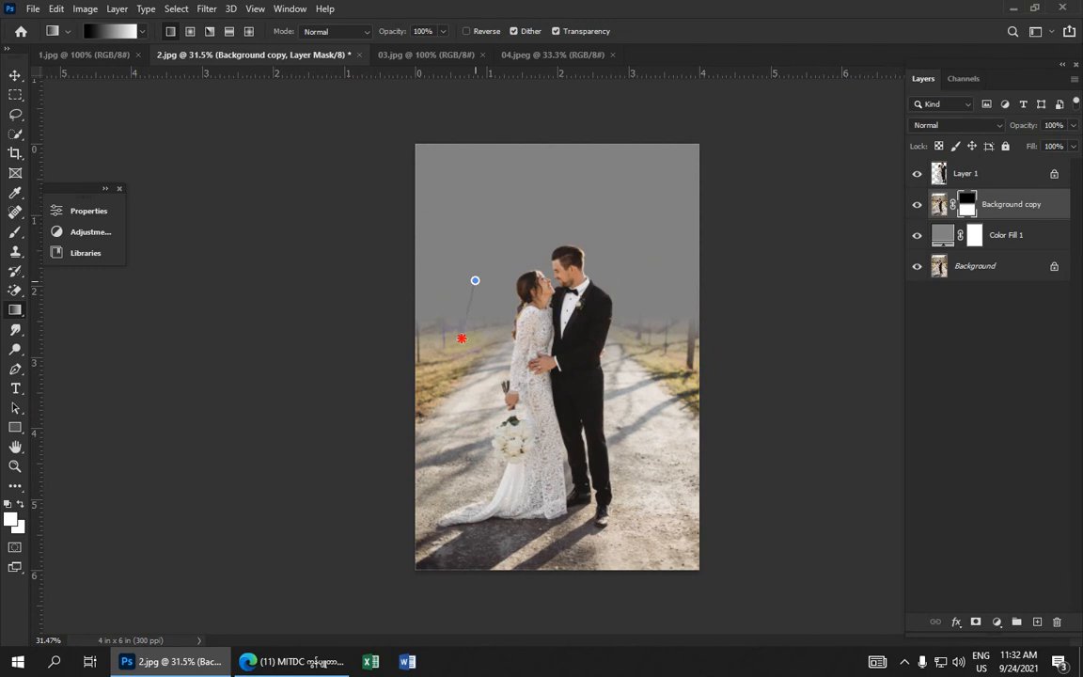
{"action": "left_click_drag", "start_coordinate": [471, 391], "coordinate": [471, 393]}
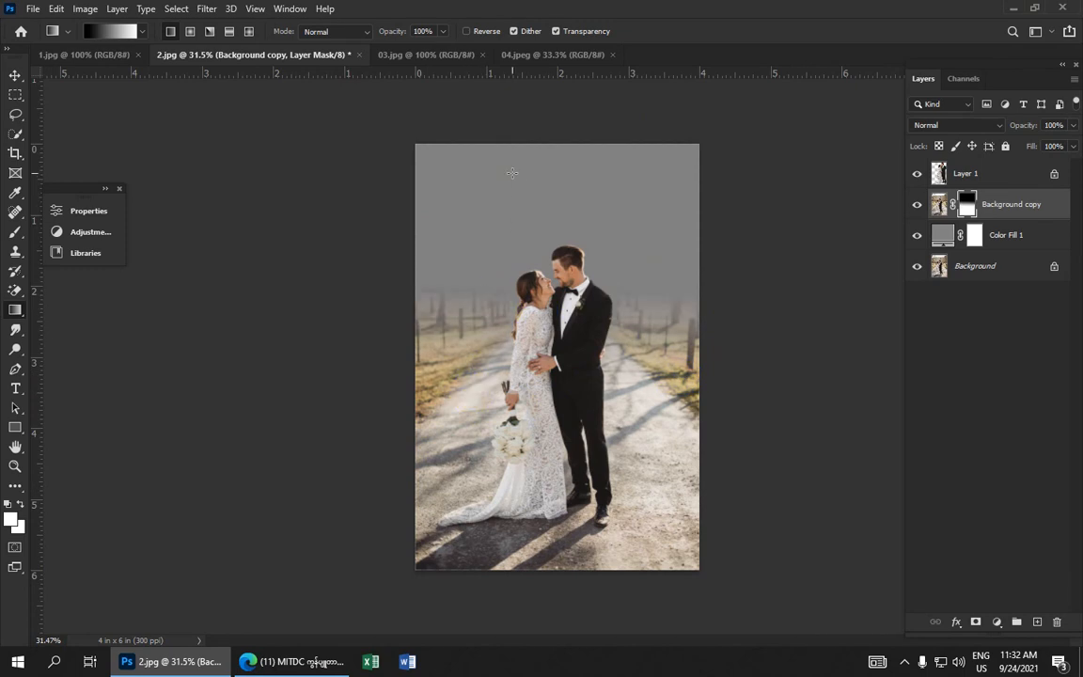
{"action": "left_click_drag", "start_coordinate": [515, 326], "coordinate": [516, 327]}
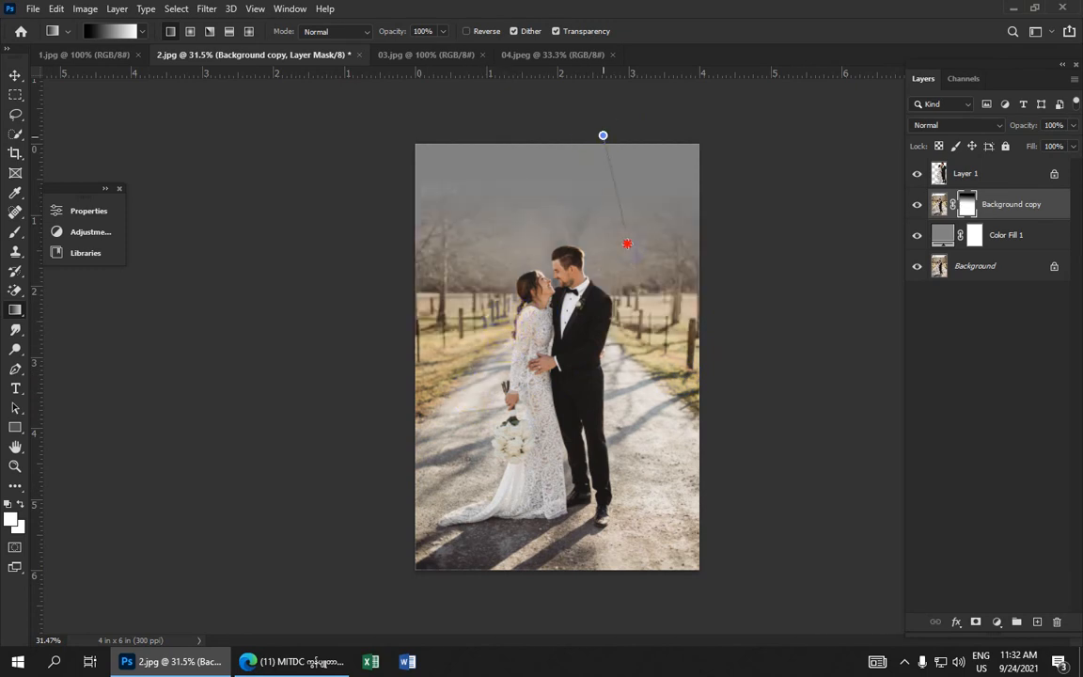
Draw a gradient on the Background copy mask from above the groom's shoulder down toward the ground, fading the background into gray
{"action": "left_click_drag", "start_coordinate": [627, 243], "coordinate": [663, 469]}
{"action": "left_click_drag", "start_coordinate": [636, 272], "coordinate": [682, 384]}
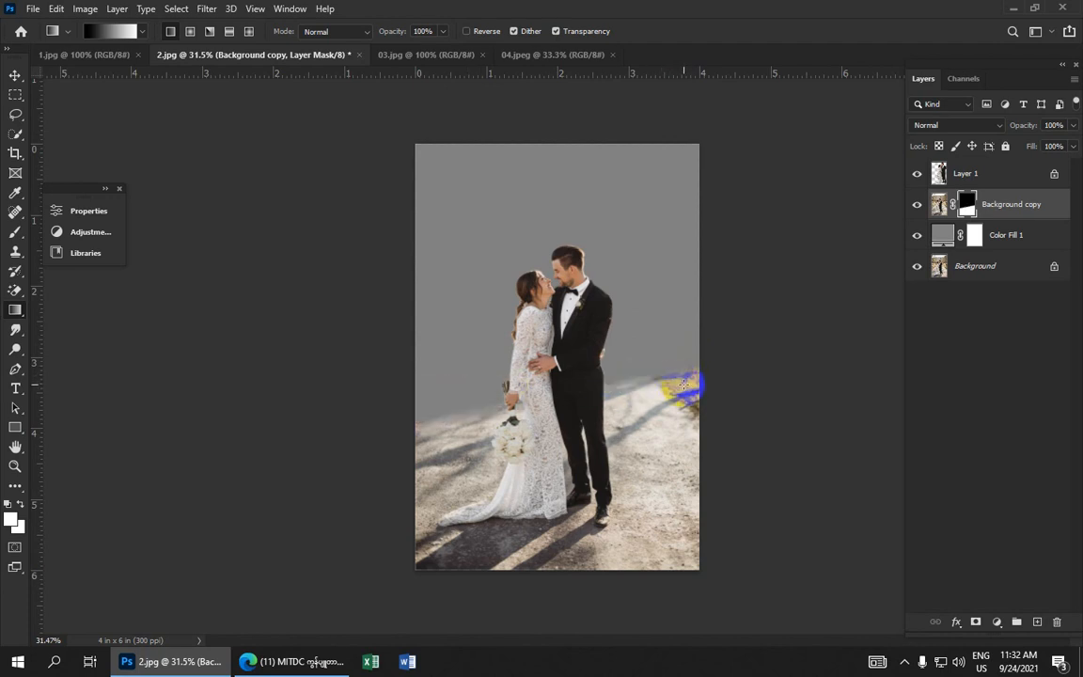
{"action": "scroll", "coordinate": [685, 377], "scroll_direction": "down", "scroll_amount": 1}
{"action": "scroll", "coordinate": [683, 375], "scroll_direction": "up", "scroll_amount": 1}
{"action": "left_click_drag", "start_coordinate": [690, 374], "coordinate": [692, 384]}
{"action": "scroll", "coordinate": [683, 376], "scroll_direction": "up", "scroll_amount": 2}
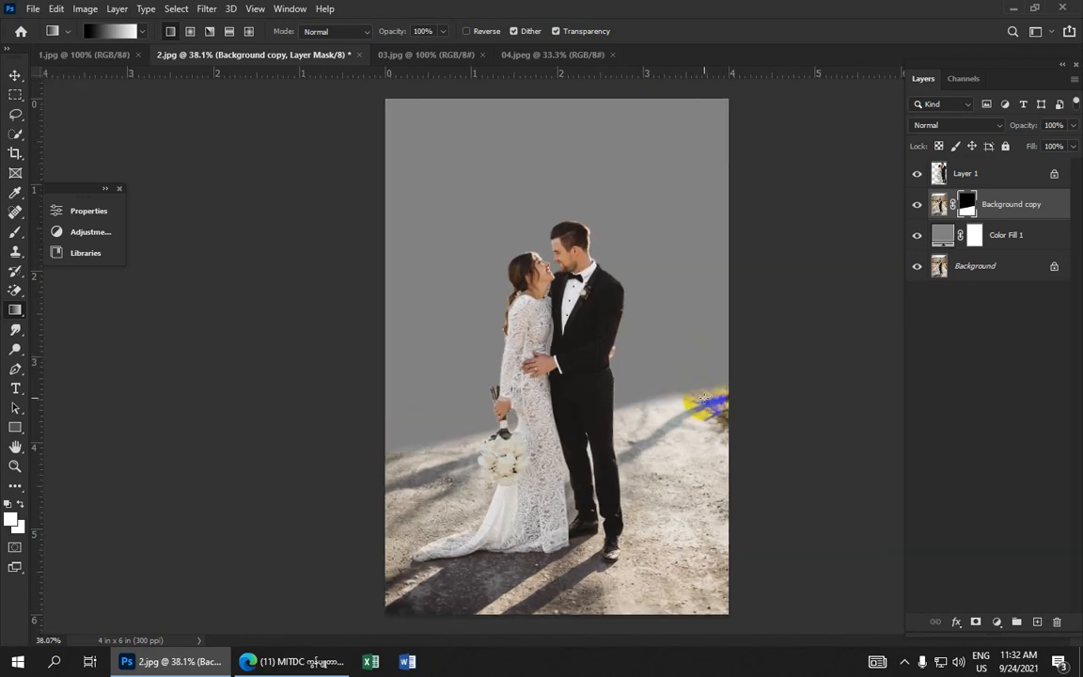
{"action": "scroll", "coordinate": [704, 400], "scroll_direction": "down", "scroll_amount": 6}
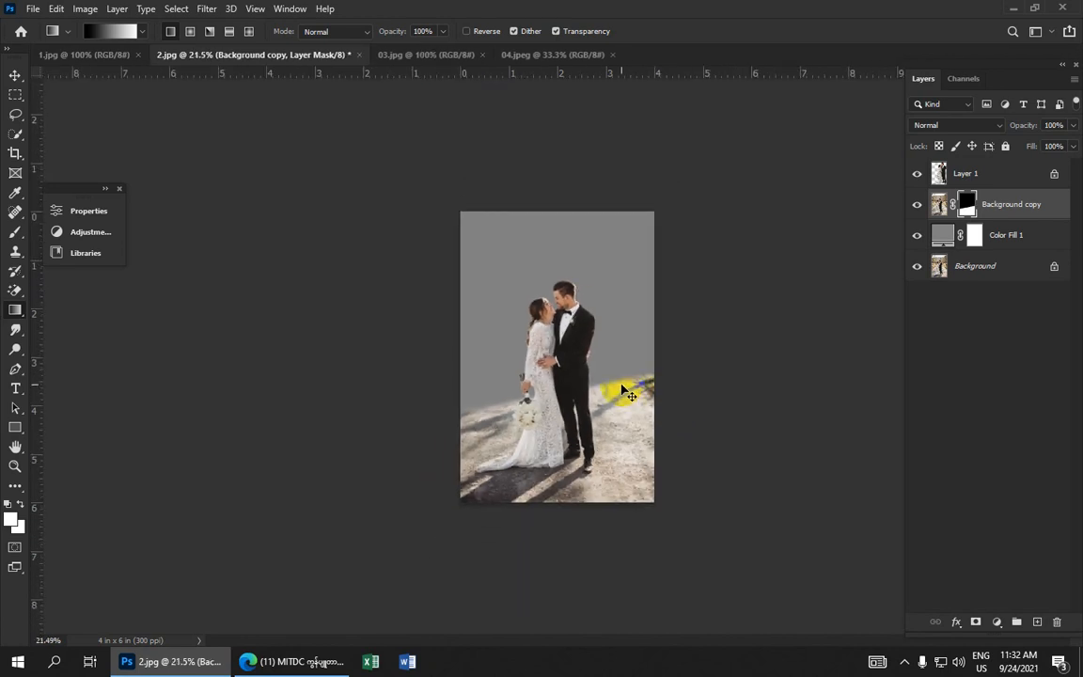
{"action": "scroll", "coordinate": [580, 442], "scroll_direction": "up", "scroll_amount": 10}
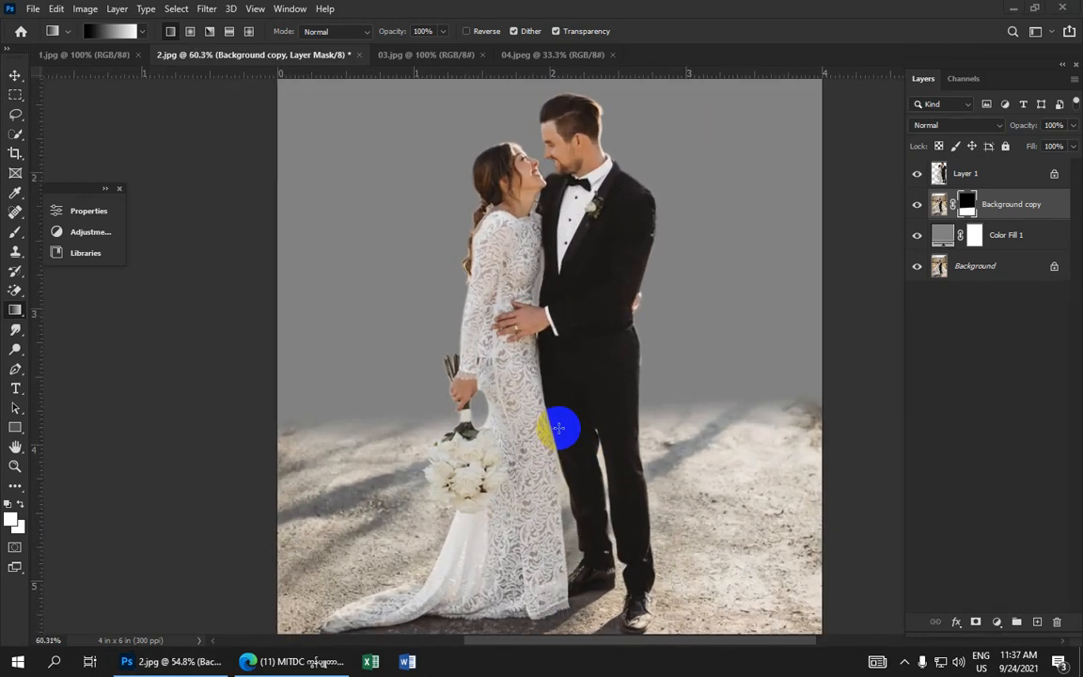
{"action": "scroll", "coordinate": [558, 429], "scroll_direction": "up", "scroll_amount": 4}
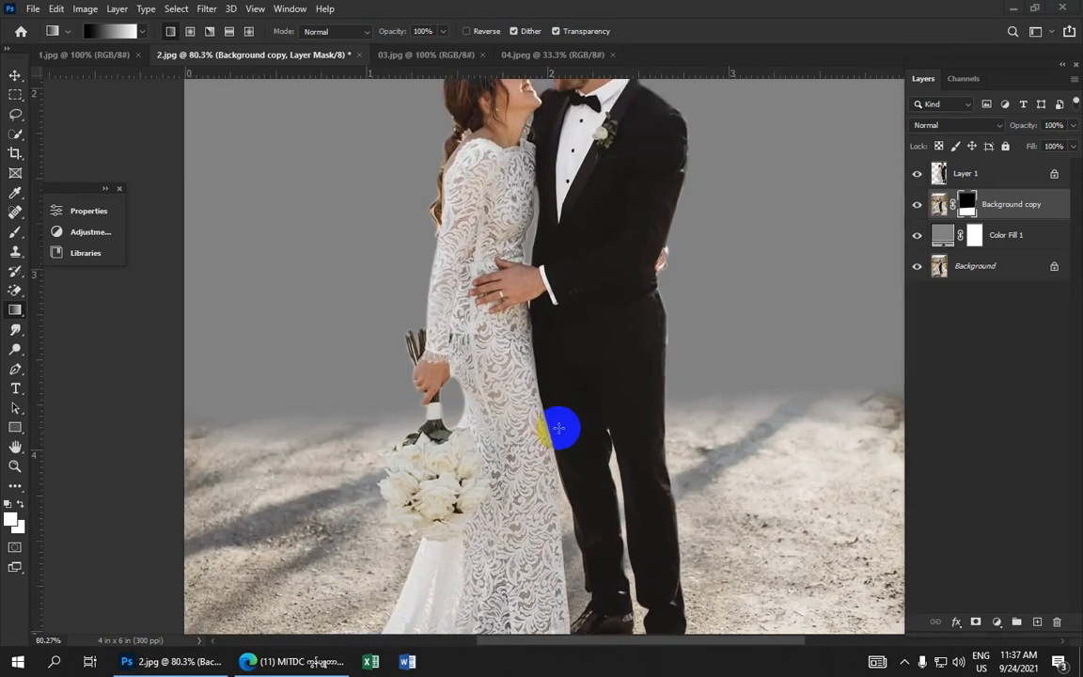
{"action": "scroll", "coordinate": [545, 411], "scroll_direction": "down", "scroll_amount": 2}
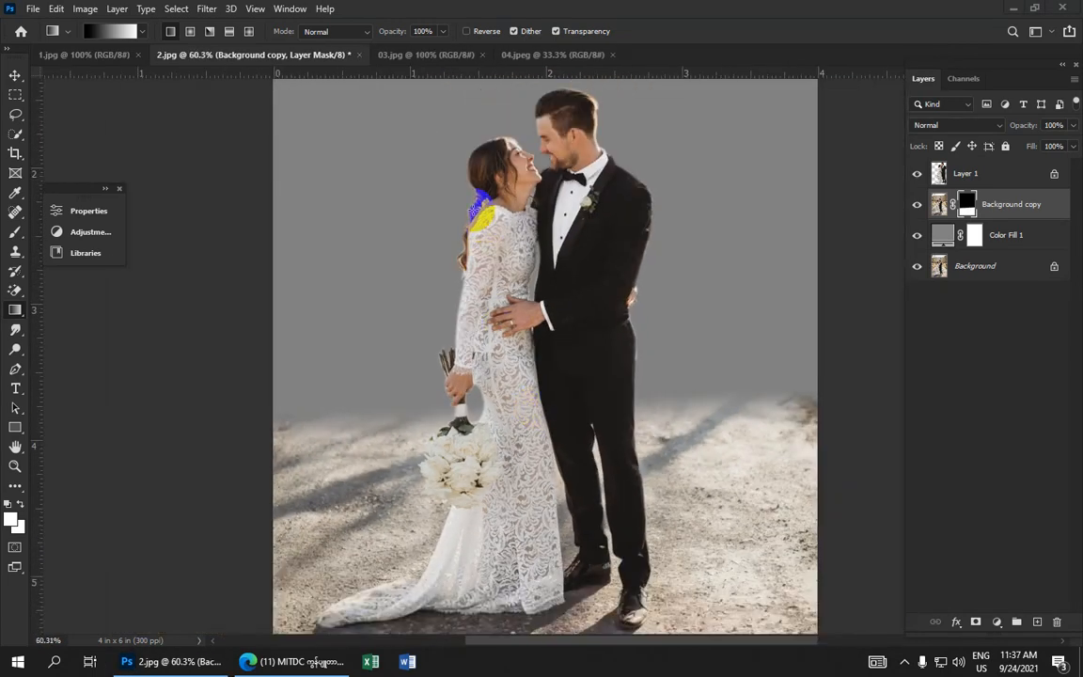
Duplicate the sunset sky layer in 04.jpeg and drag the copy into 2.jpg as a new layer
{"action": "left_click", "coordinate": [436, 58]}
{"action": "left_click", "coordinate": [522, 57]}
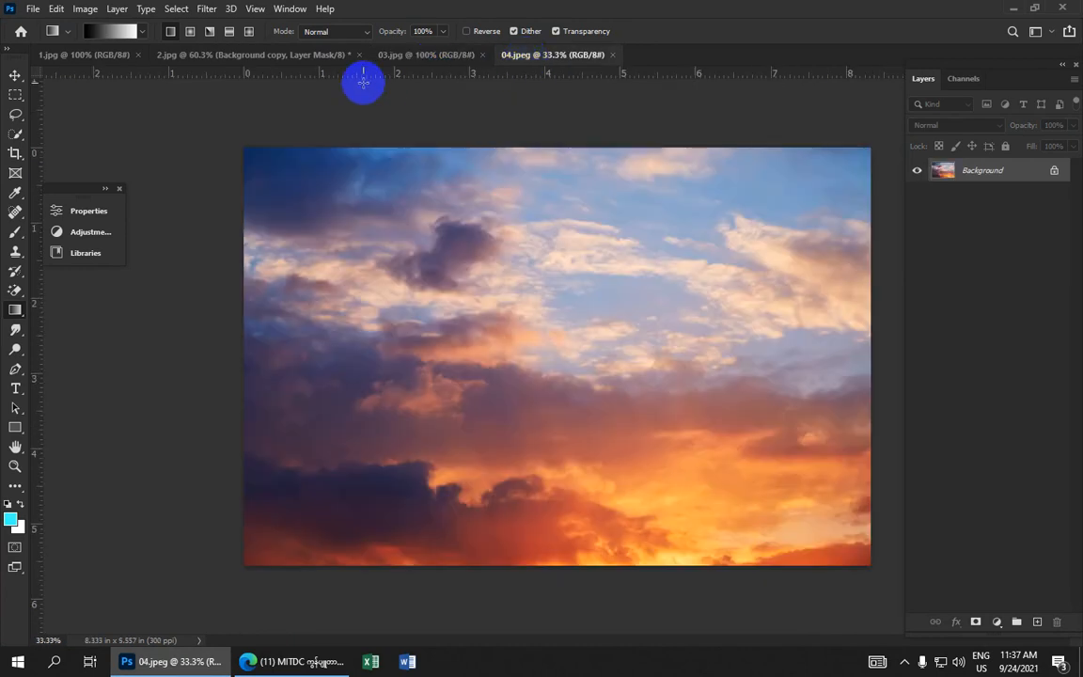
{"action": "left_click_drag", "start_coordinate": [15, 77], "coordinate": [62, 76]}
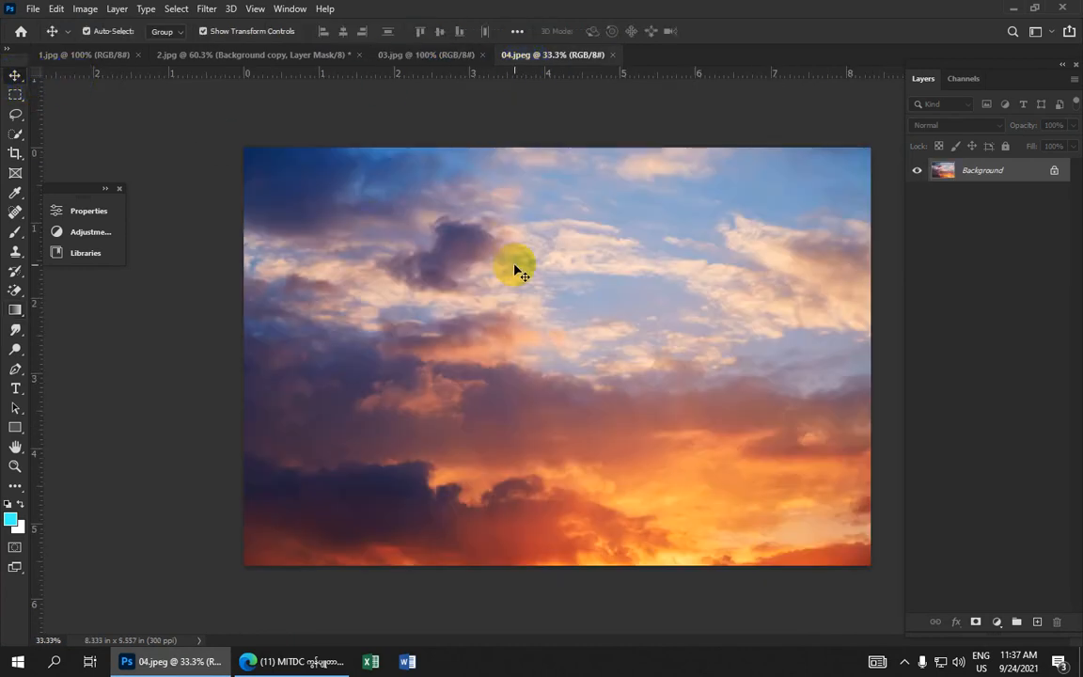
{"action": "key", "text": "ctrl+j"}
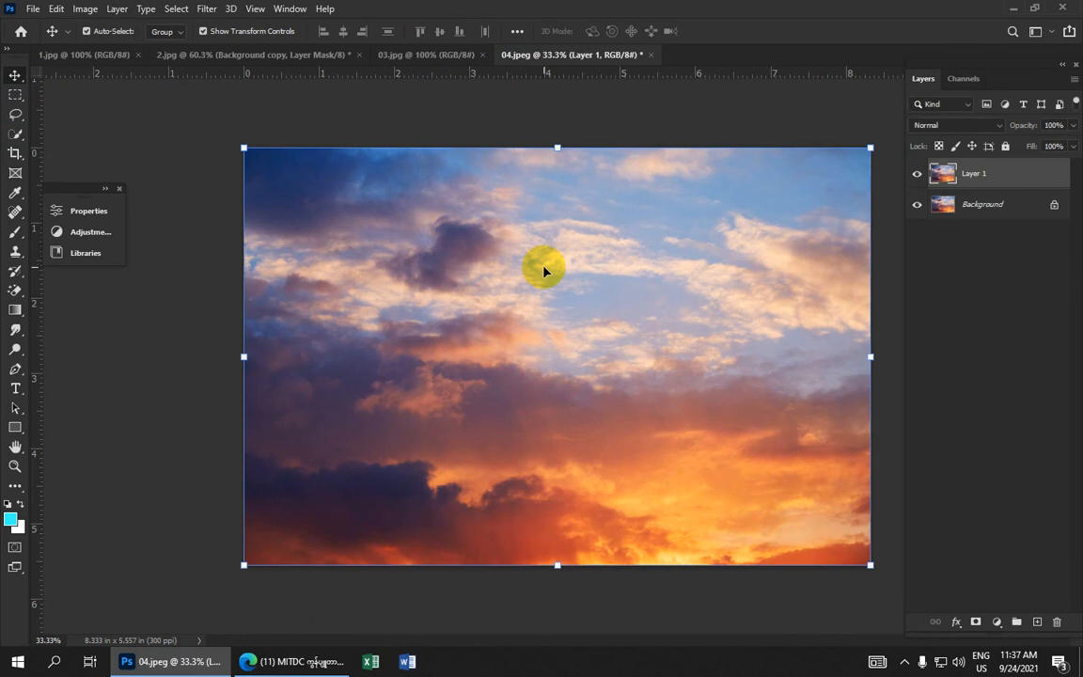
{"action": "left_click_drag", "start_coordinate": [598, 323], "coordinate": [606, 235]}
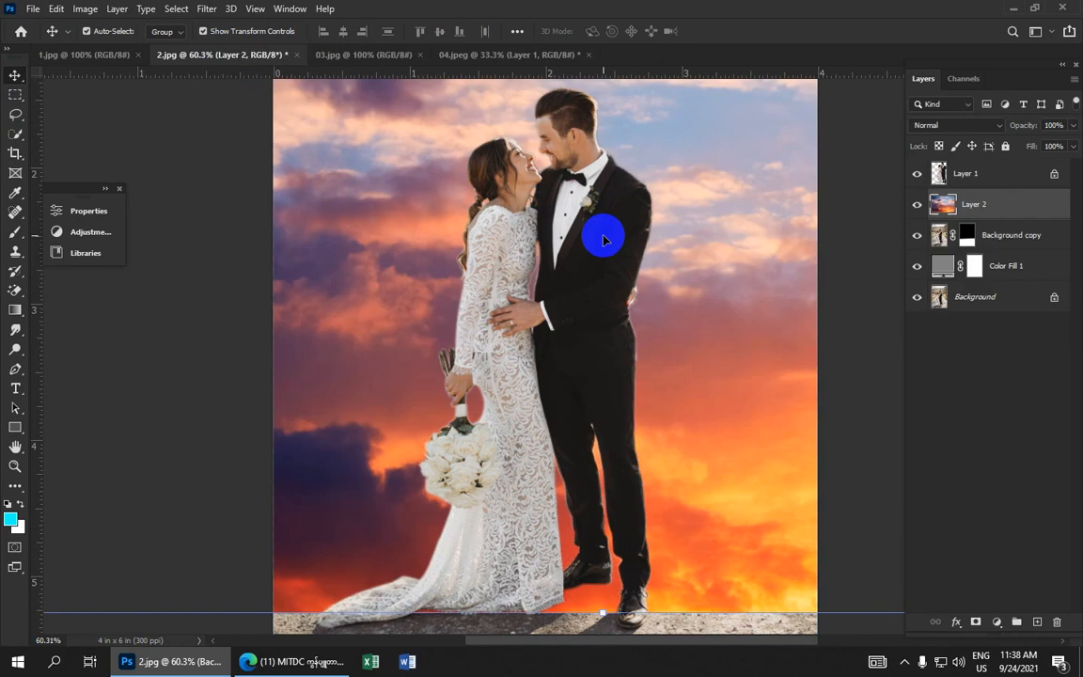
Move the sky layer below Background copy in the layer stack and nudge it slightly to the right
{"action": "scroll", "coordinate": [597, 241], "scroll_direction": "down", "scroll_amount": 3}
{"action": "left_click", "coordinate": [973, 212]}
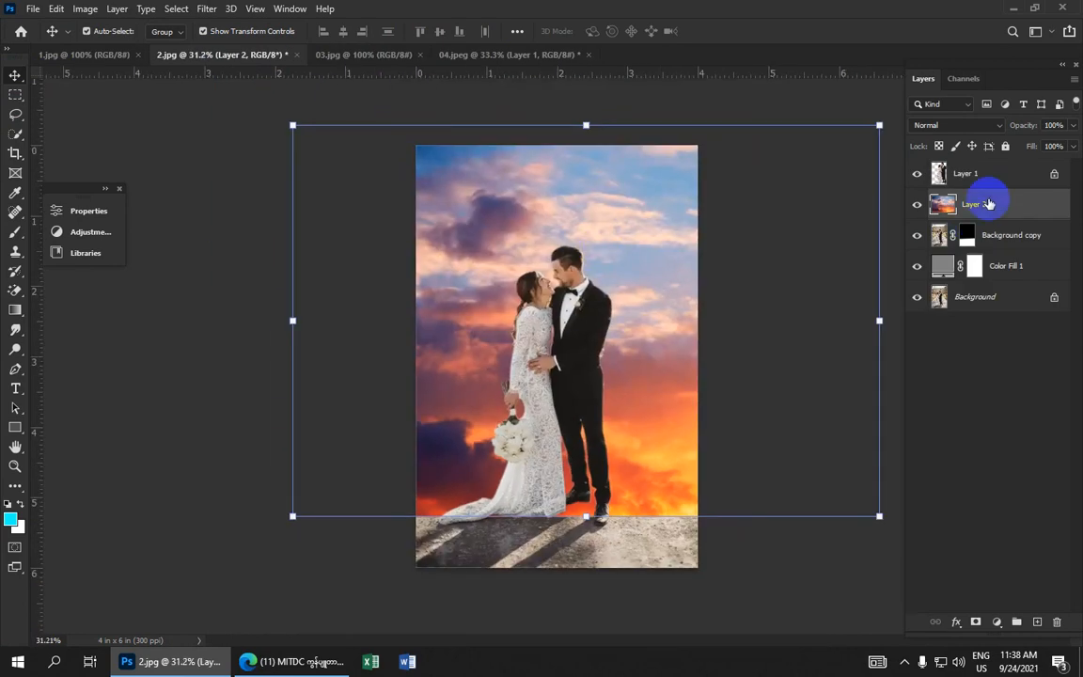
{"action": "left_click_drag", "start_coordinate": [989, 203], "coordinate": [992, 250]}
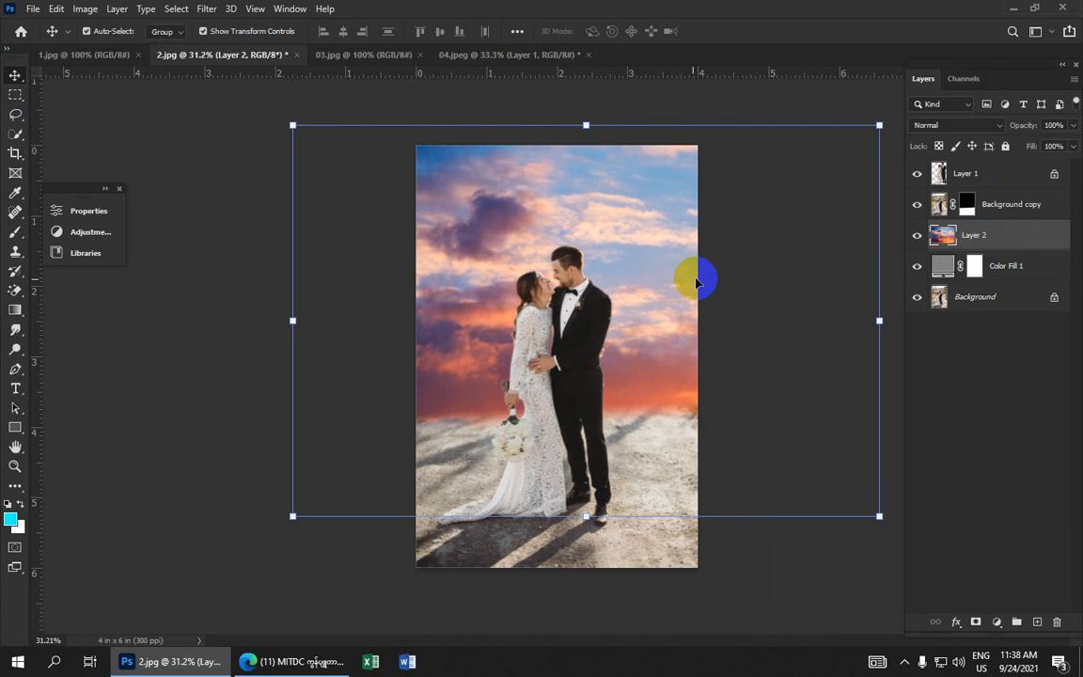
{"action": "left_click_drag", "start_coordinate": [649, 287], "coordinate": [682, 291]}
{"action": "scroll", "coordinate": [682, 290], "scroll_direction": "down", "scroll_amount": 3}
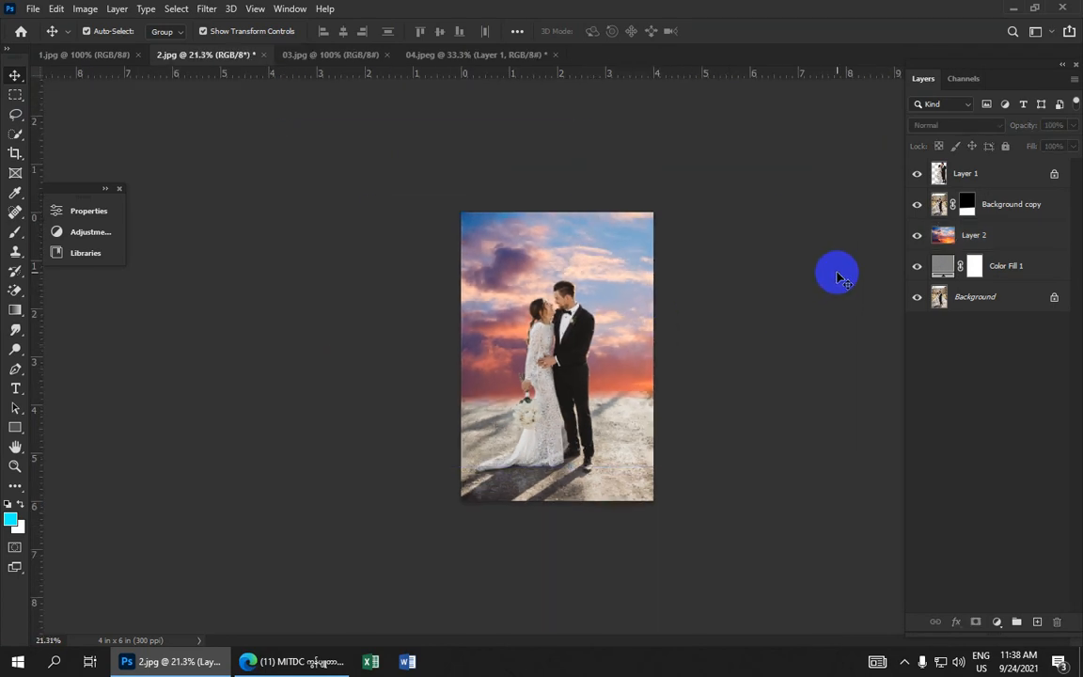
{"action": "left_click", "coordinate": [601, 277]}
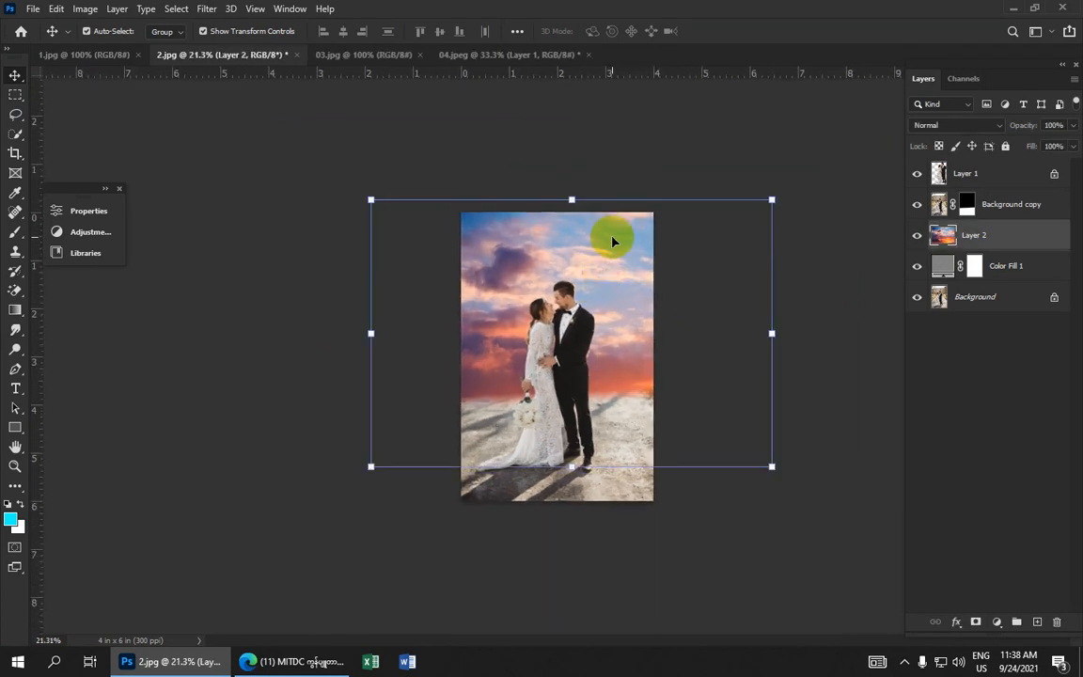
{"action": "left_click", "coordinate": [786, 177]}
{"action": "scroll", "coordinate": [682, 282], "scroll_direction": "up", "scroll_amount": 2}
{"action": "scroll", "coordinate": [680, 282], "scroll_direction": "up", "scroll_amount": 2}
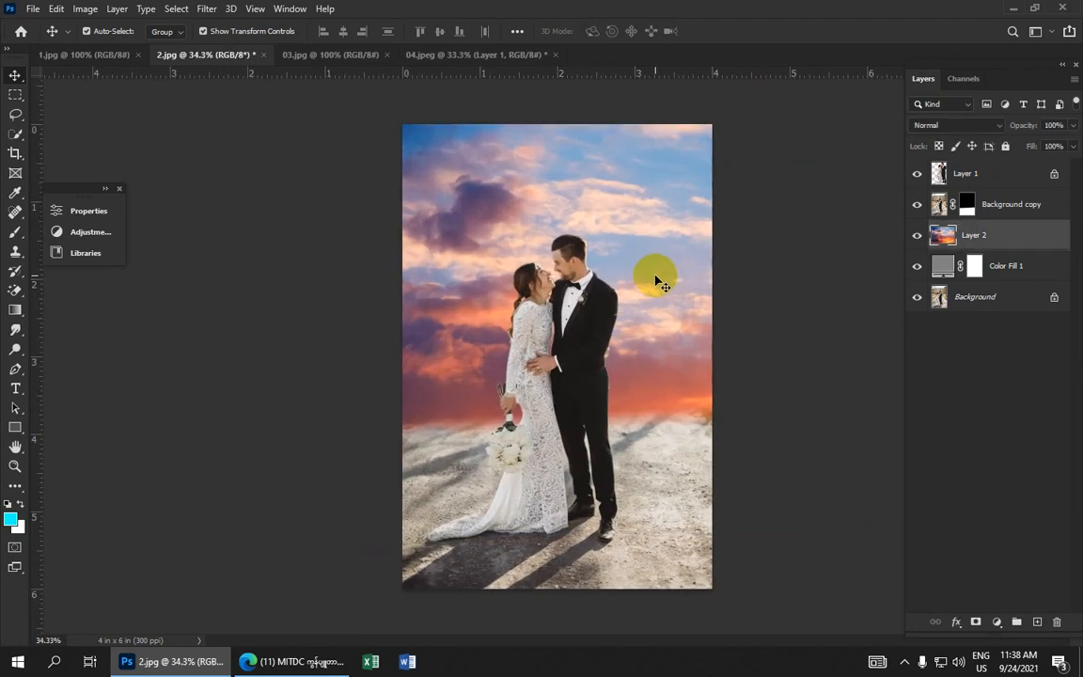
{"action": "left_click", "coordinate": [655, 279]}
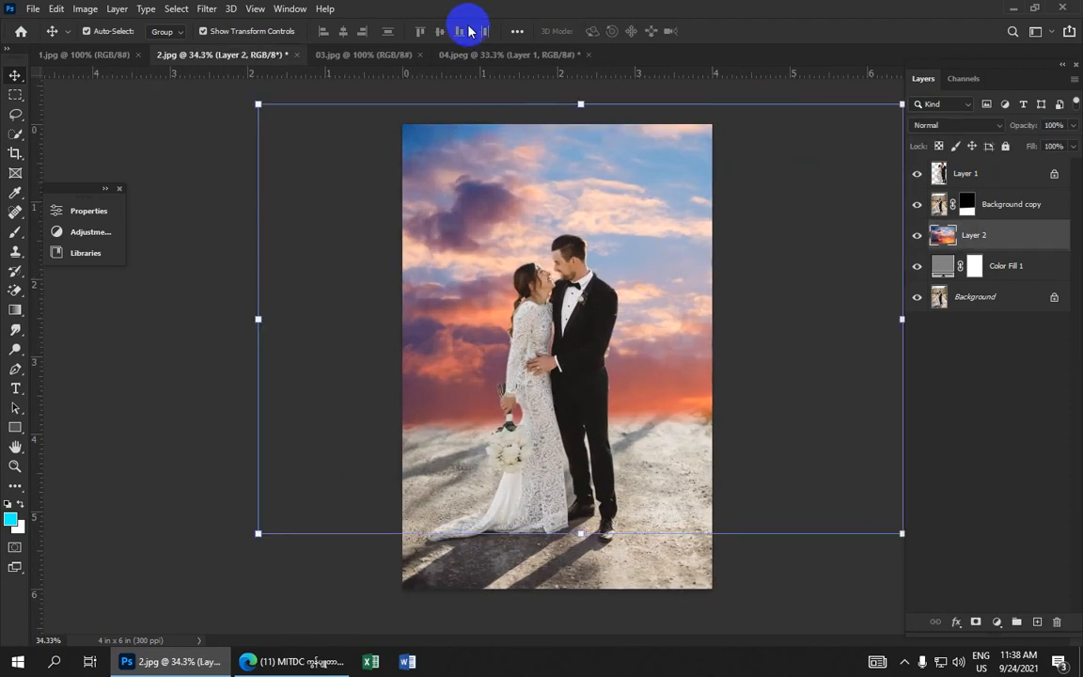
Duplicate the confetti image in 1.jpg and drag the copy into 2.jpg as a new layer
{"action": "left_click", "coordinate": [477, 55]}
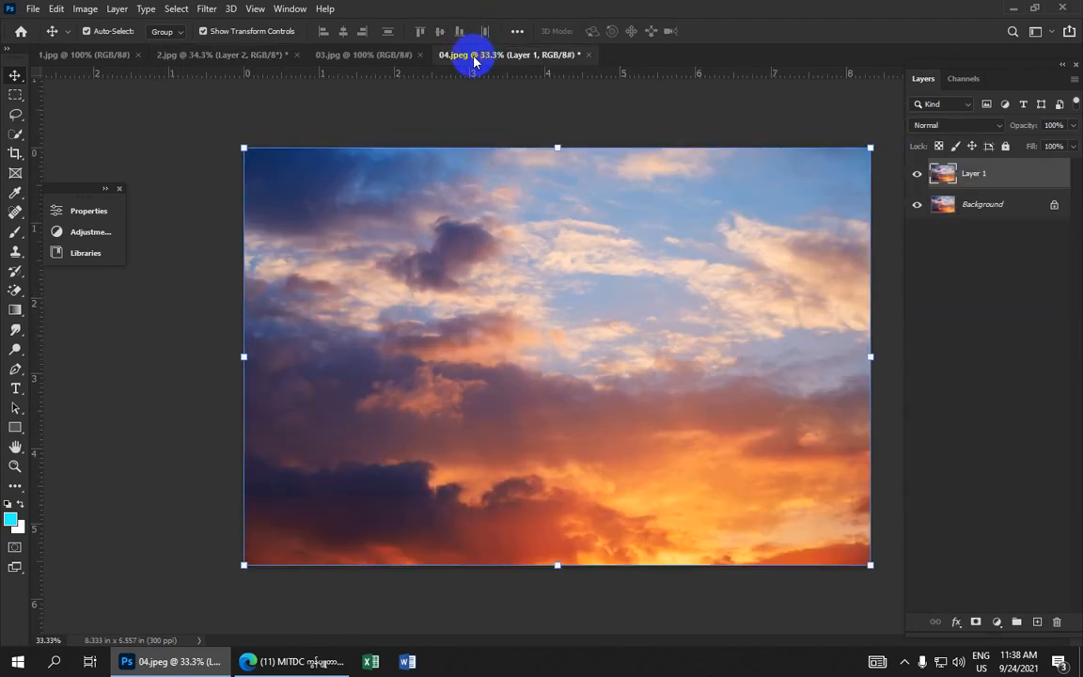
{"action": "left_click", "coordinate": [364, 57]}
{"action": "left_click", "coordinate": [247, 54]}
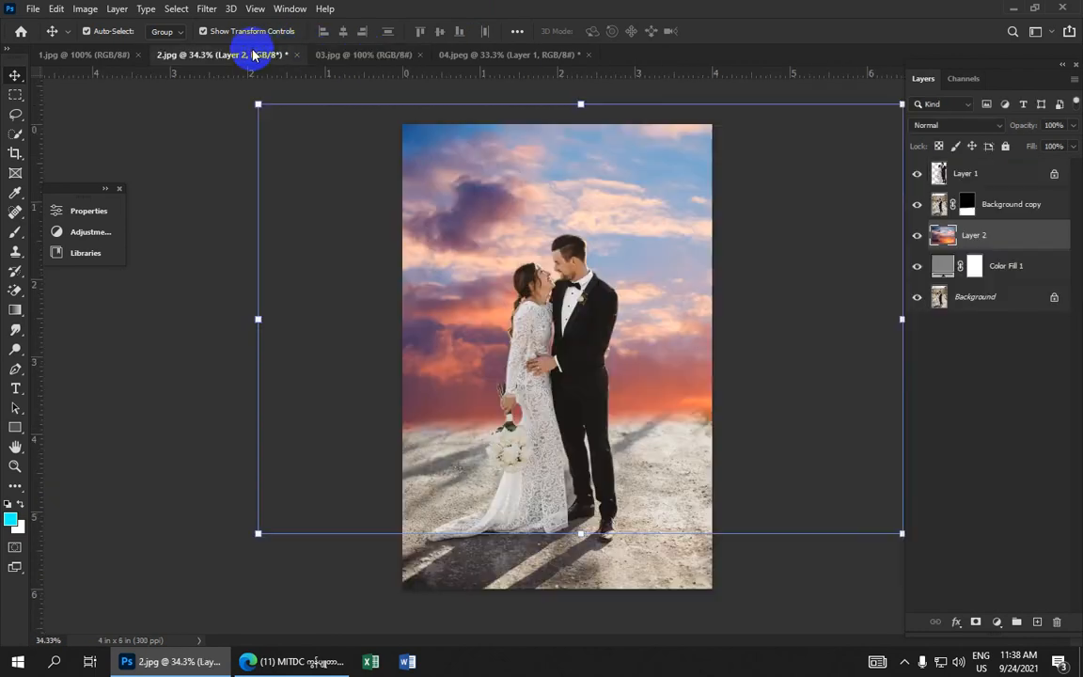
{"action": "left_click", "coordinate": [105, 56]}
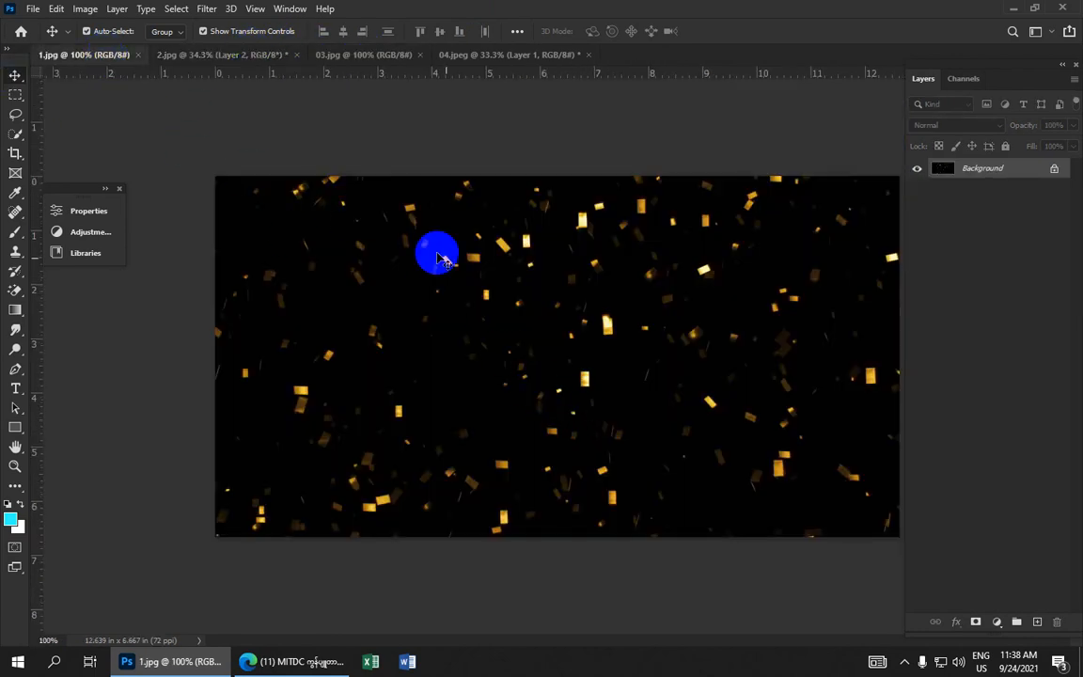
{"action": "key", "text": "ctrl+j"}
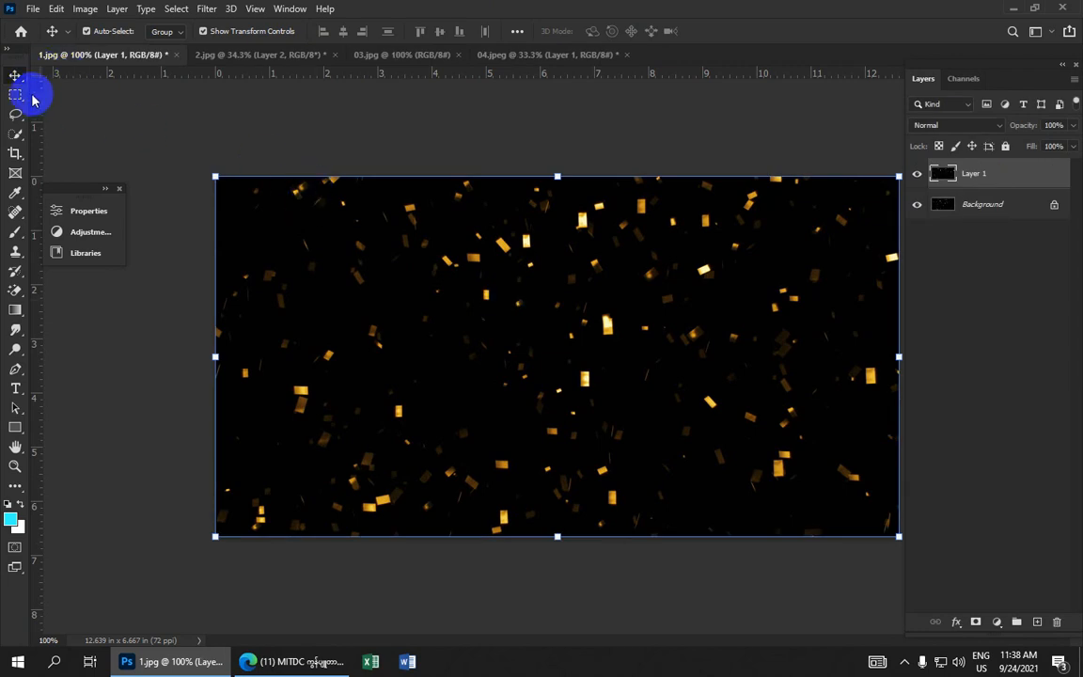
{"action": "left_click_drag", "start_coordinate": [583, 319], "coordinate": [645, 312]}
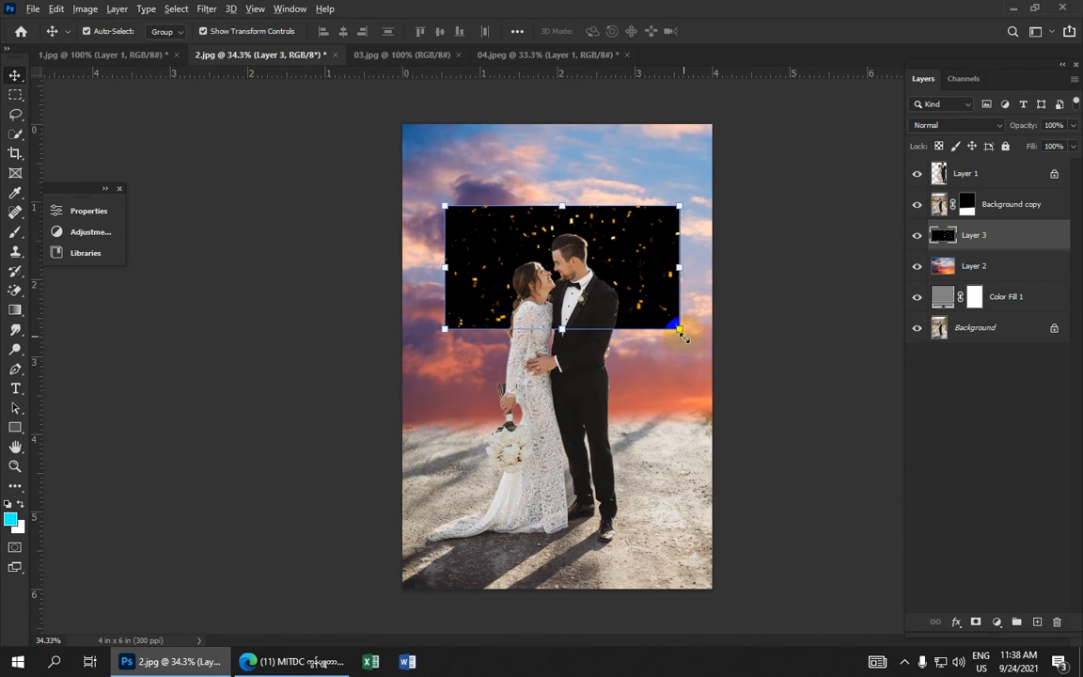
Scale the confetti layer up to about 152% wide and 248% high over the upper photo
{"action": "left_click_drag", "start_coordinate": [679, 331], "coordinate": [739, 422]}
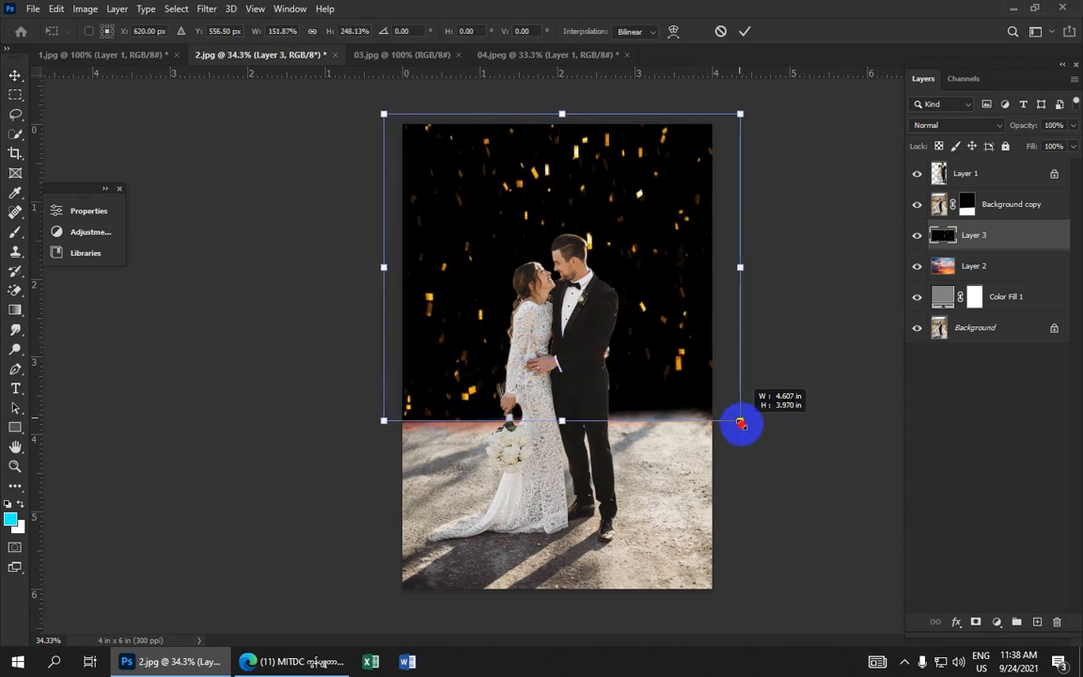
{"action": "left_click", "coordinate": [747, 33]}
Try the Screen blend mode on the confetti layer
{"action": "left_click", "coordinate": [1000, 127]}
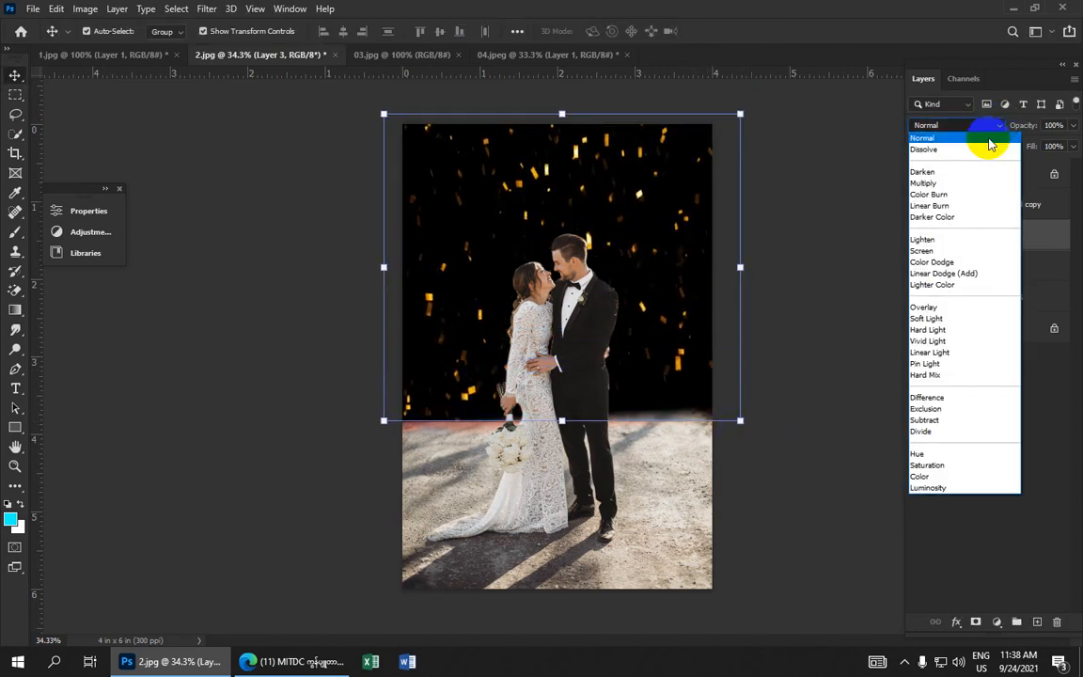
{"action": "left_click", "coordinate": [954, 244]}
{"action": "left_click", "coordinate": [795, 295]}
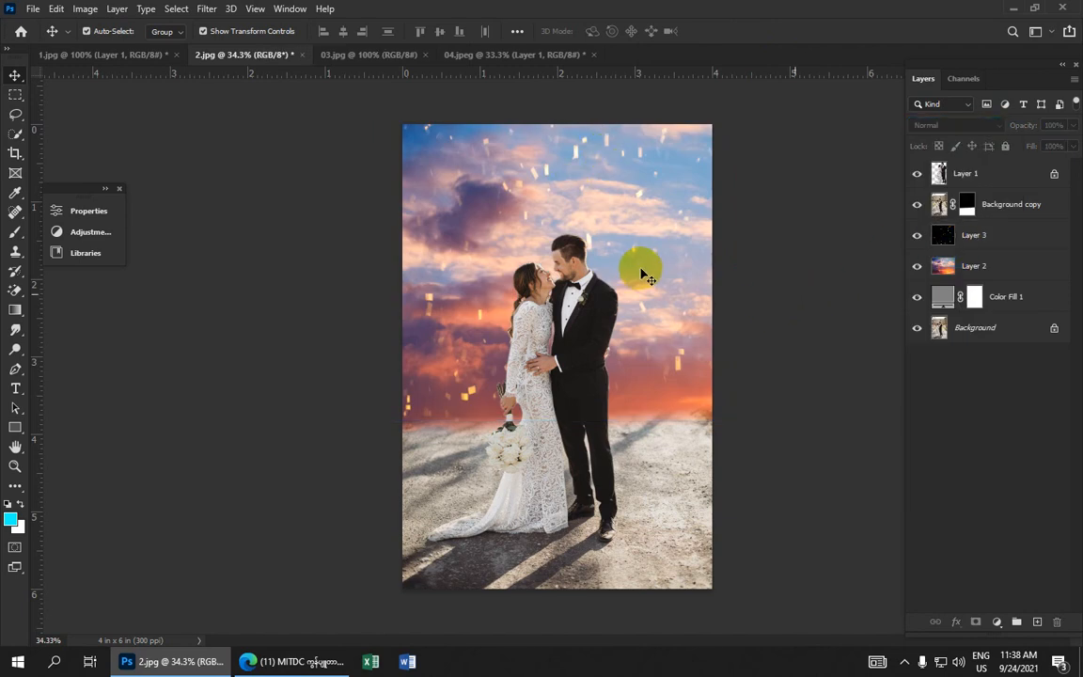
Stretch the confetti layer downward so it covers the whole photo, about 162% high
{"action": "left_click_drag", "start_coordinate": [642, 276], "coordinate": [691, 337]}
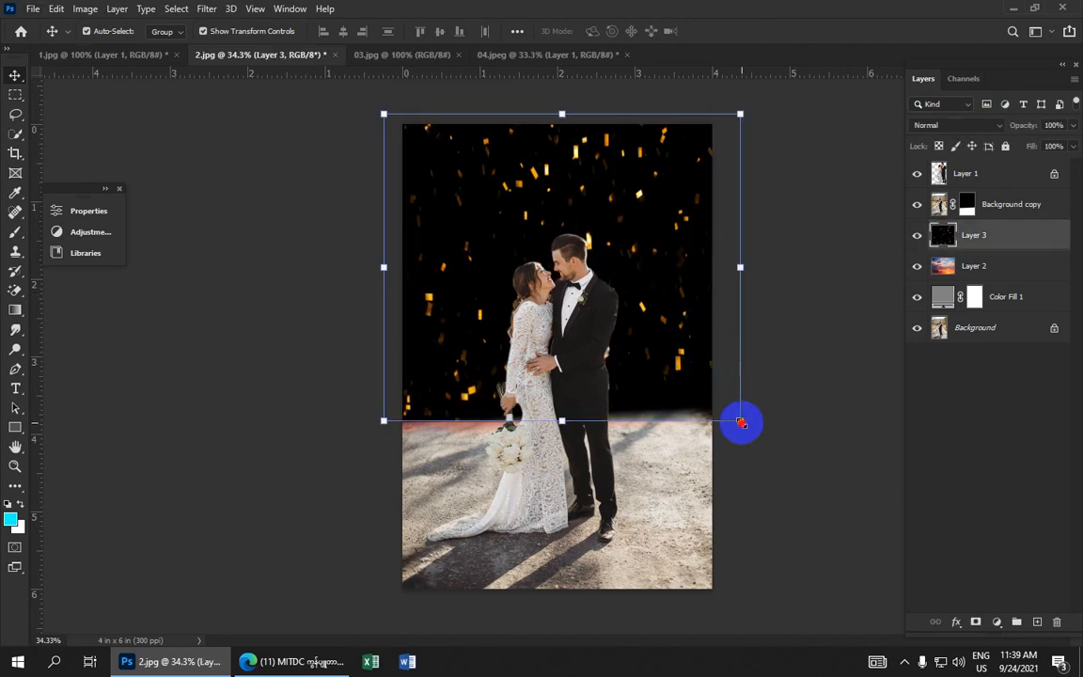
{"action": "left_click_drag", "start_coordinate": [742, 423], "coordinate": [743, 517]}
{"action": "left_click_drag", "start_coordinate": [689, 388], "coordinate": [683, 484]}
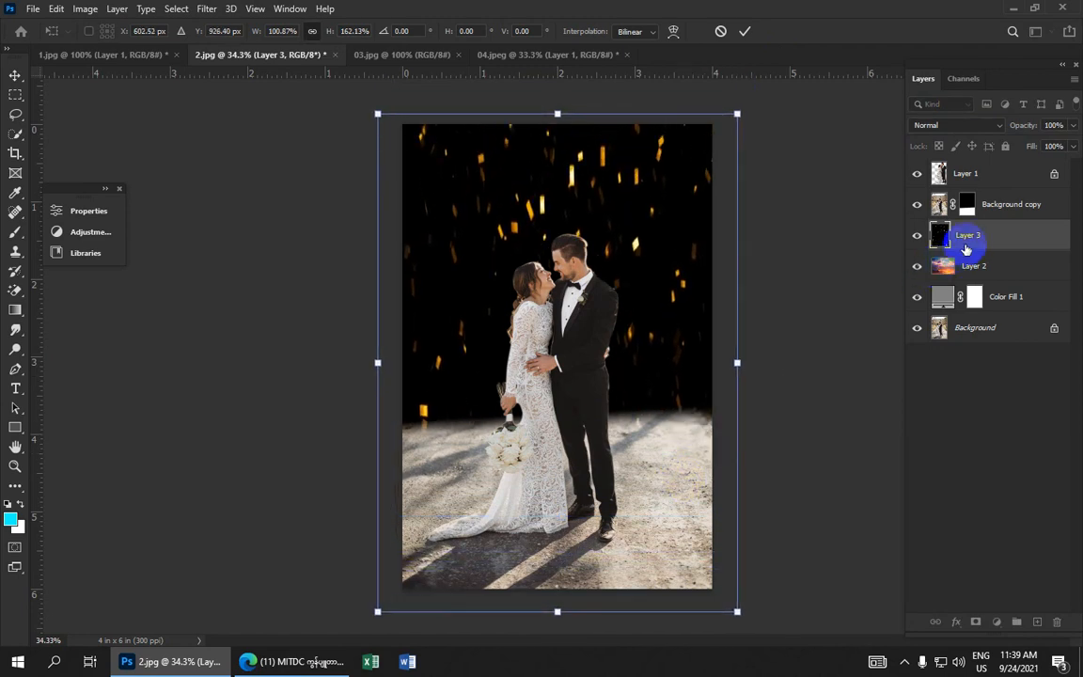
Move the confetti layer above Background copy in the layer stack
{"action": "mouse_move", "coordinate": [983, 239]}
{"action": "left_mouse_down"}
{"action": "mouse_move", "coordinate": [983, 278]}
{"action": "mouse_move", "coordinate": [976, 228]}
{"action": "left_mouse_up"}
{"action": "left_click", "coordinate": [972, 271]}
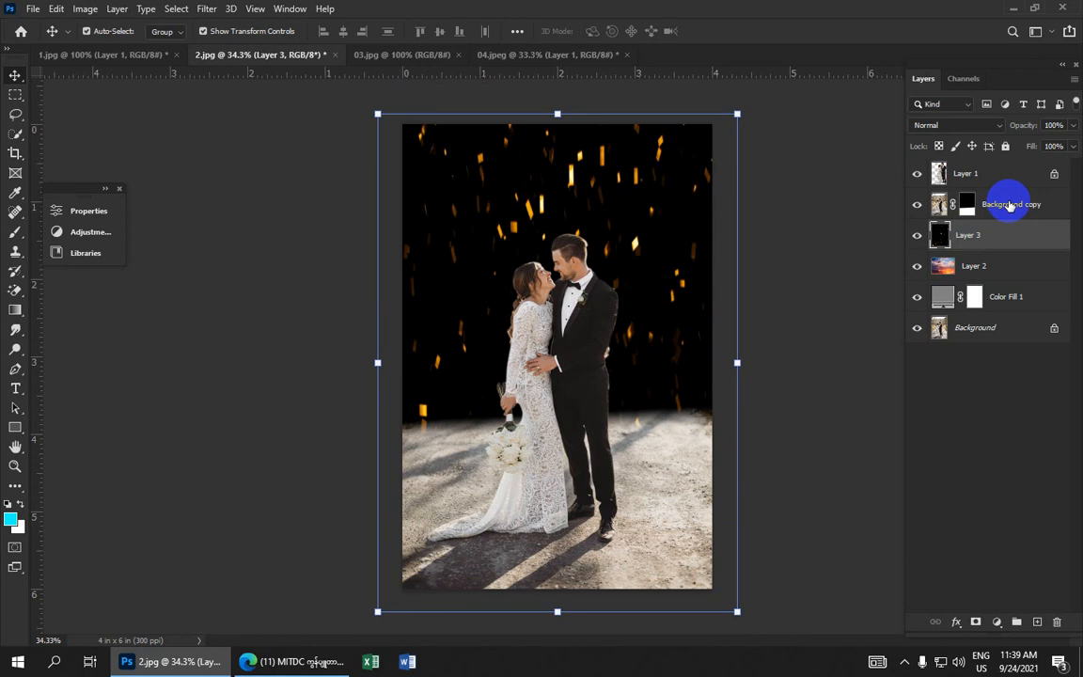
{"action": "left_click_drag", "start_coordinate": [996, 229], "coordinate": [987, 183]}
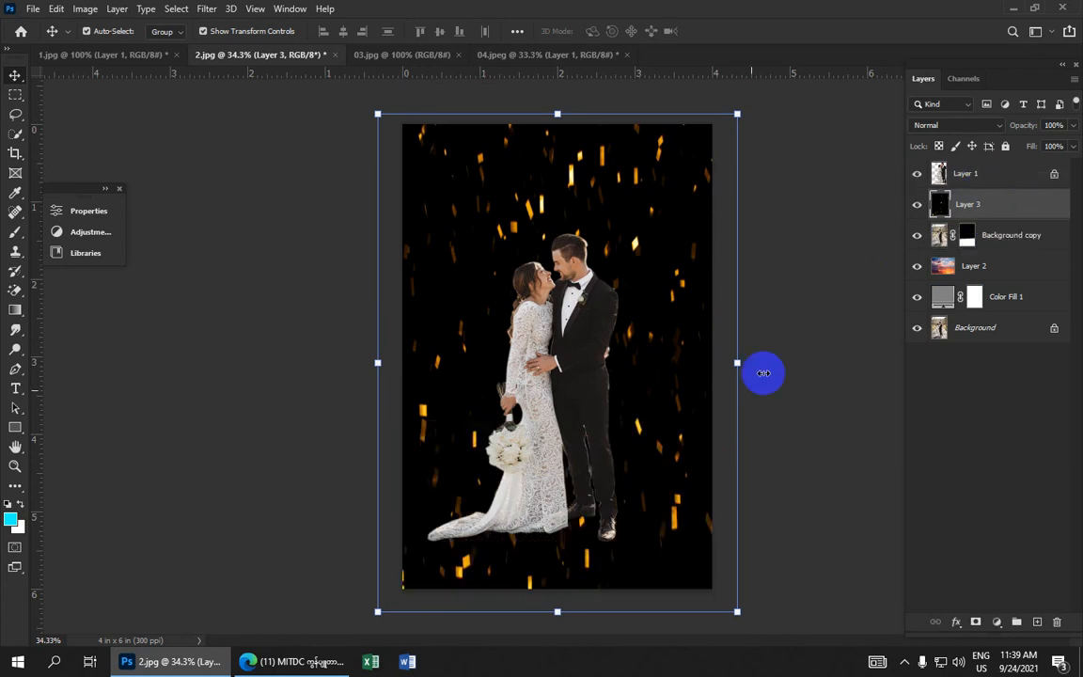
Reposition the confetti layer and scale it to about 94%, then commit the transform
{"action": "left_click_drag", "start_coordinate": [677, 459], "coordinate": [667, 447]}
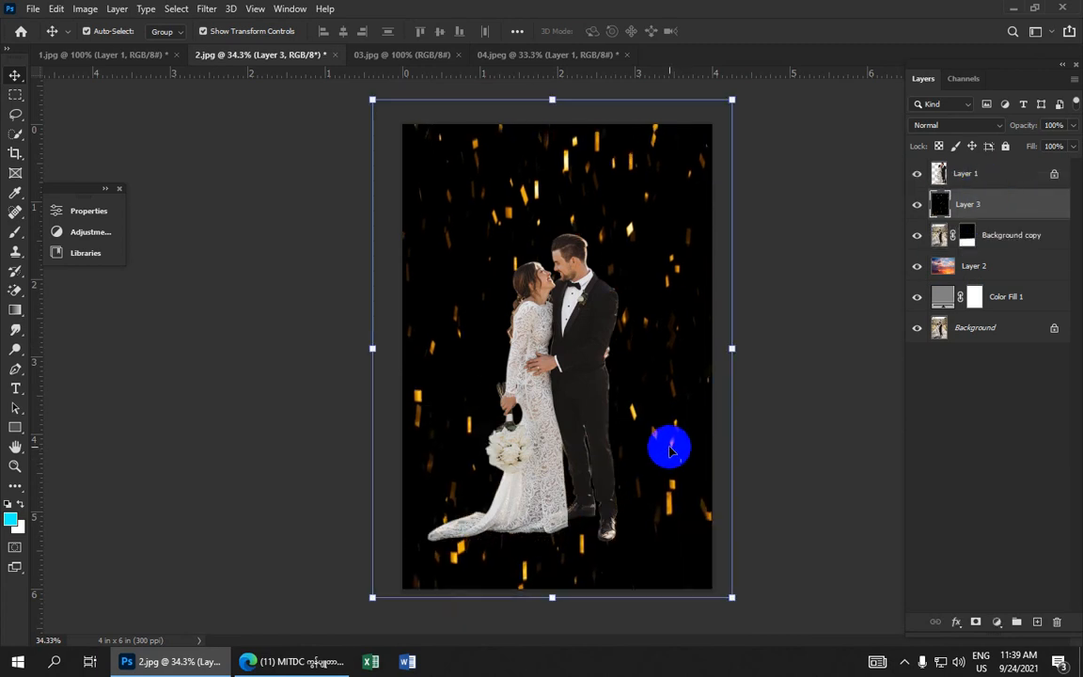
{"action": "key", "text": "ctrl+minus"}
{"action": "left_click_drag", "start_coordinate": [416, 162], "coordinate": [434, 179]}
{"action": "left_click_drag", "start_coordinate": [571, 238], "coordinate": [564, 236]}
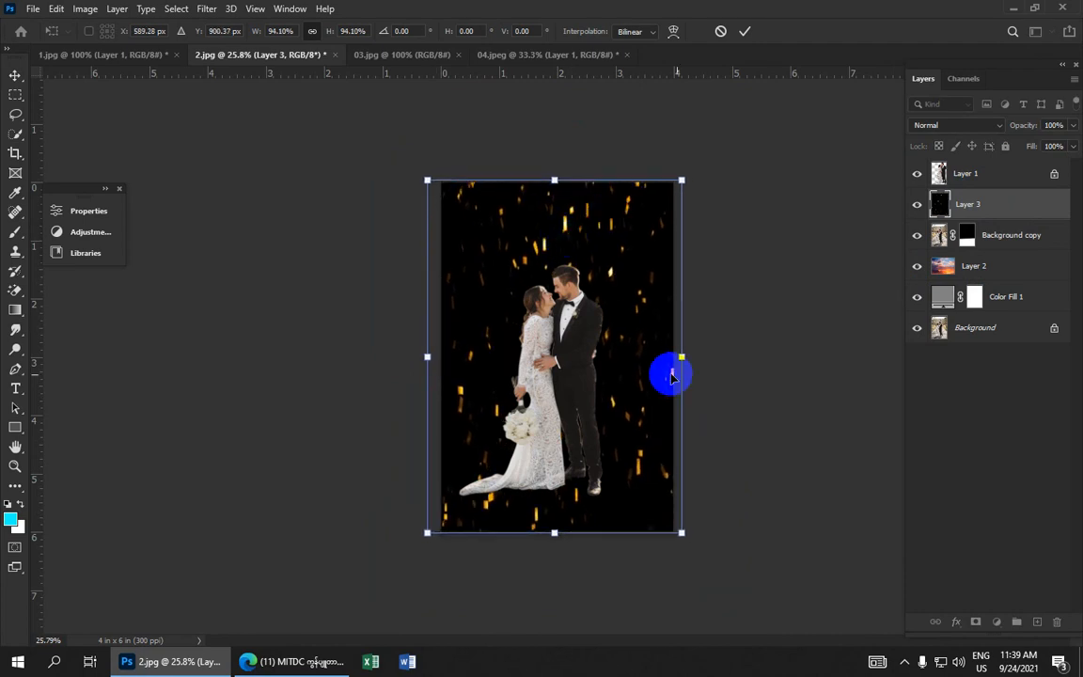
{"action": "left_click", "coordinate": [744, 38]}
Set the confetti layer's blend mode to Screen
{"action": "scroll", "coordinate": [735, 175], "scroll_direction": "up", "scroll_amount": 2}
{"action": "left_click", "coordinate": [756, 171]}
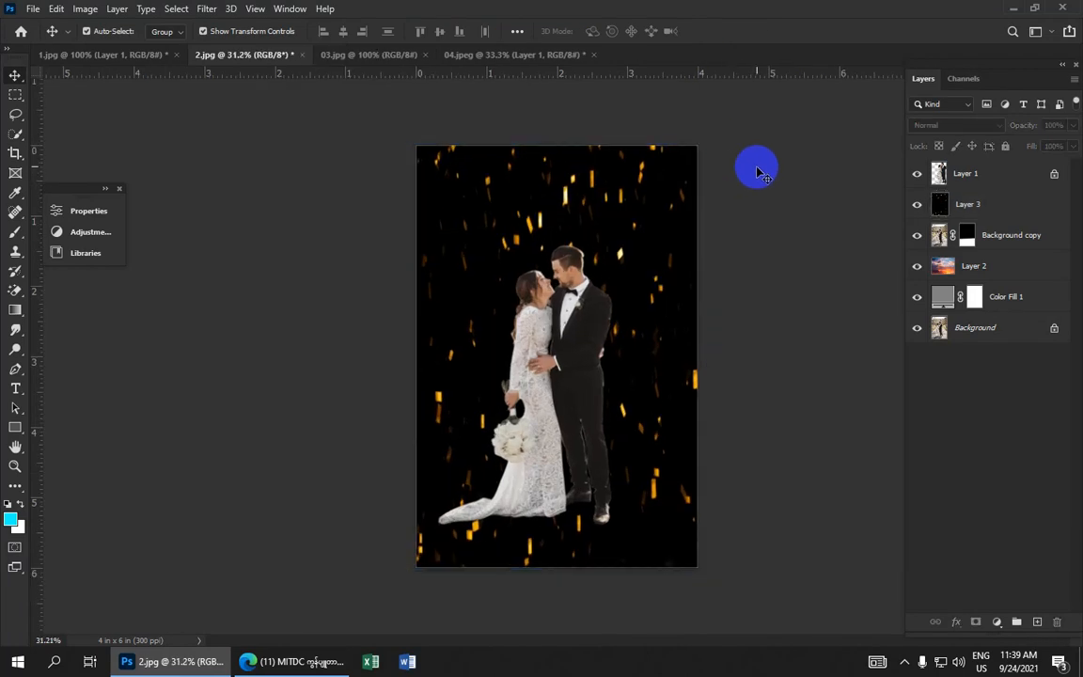
{"action": "left_click", "coordinate": [593, 207]}
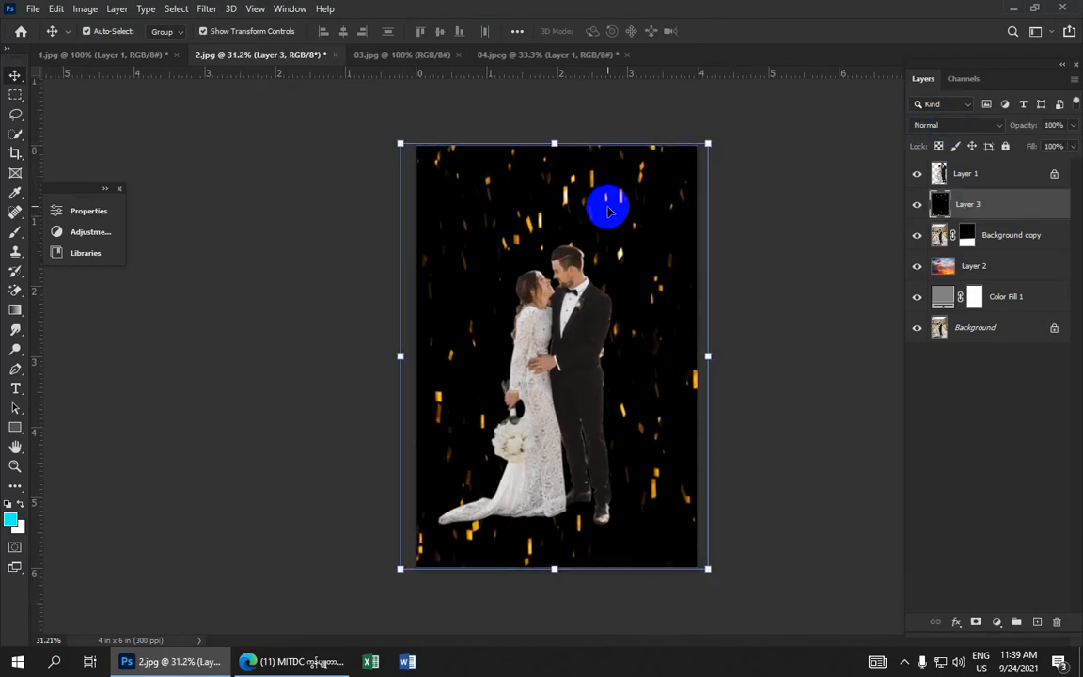
{"action": "left_click", "coordinate": [987, 125]}
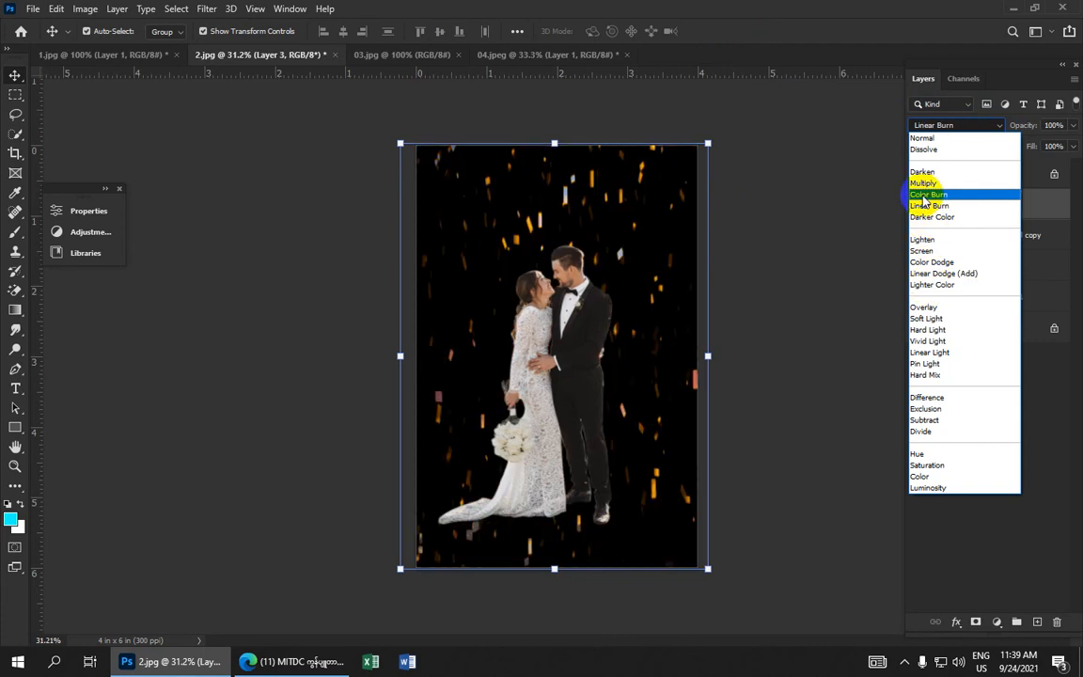
{"action": "left_click", "coordinate": [923, 250]}
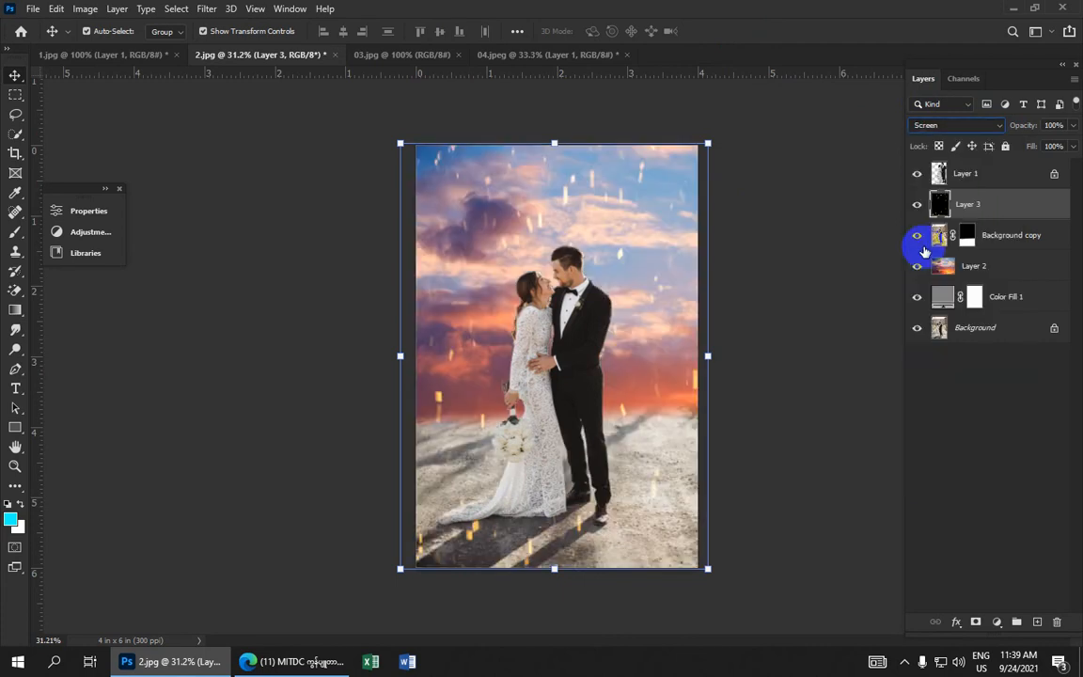
{"action": "left_click", "coordinate": [745, 223]}
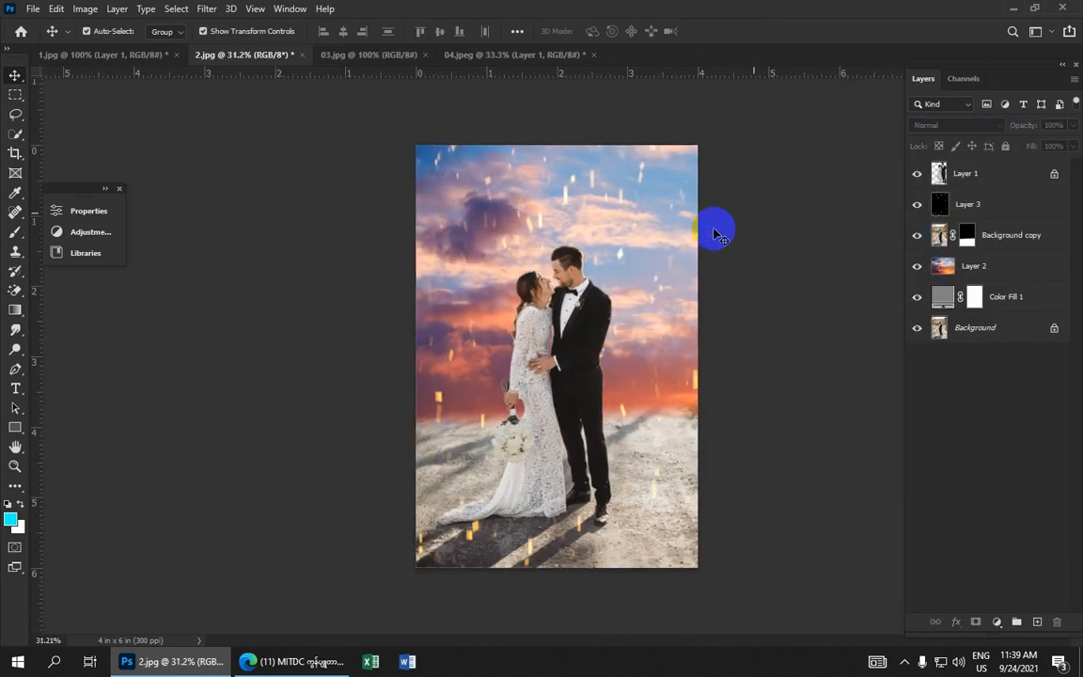
Apply a Motion Blur to the confetti layer with an angle of 68° and a distance of 28 pixels
{"action": "scroll", "coordinate": [696, 242], "scroll_direction": "up", "scroll_amount": 1}
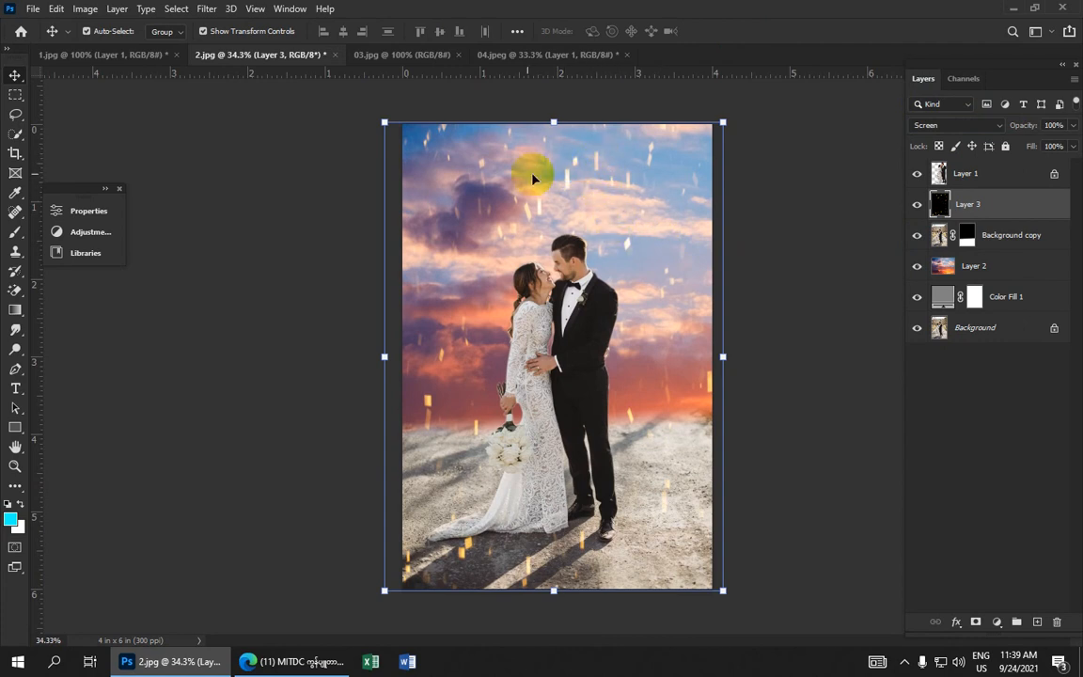
{"action": "left_click", "coordinate": [207, 10]}
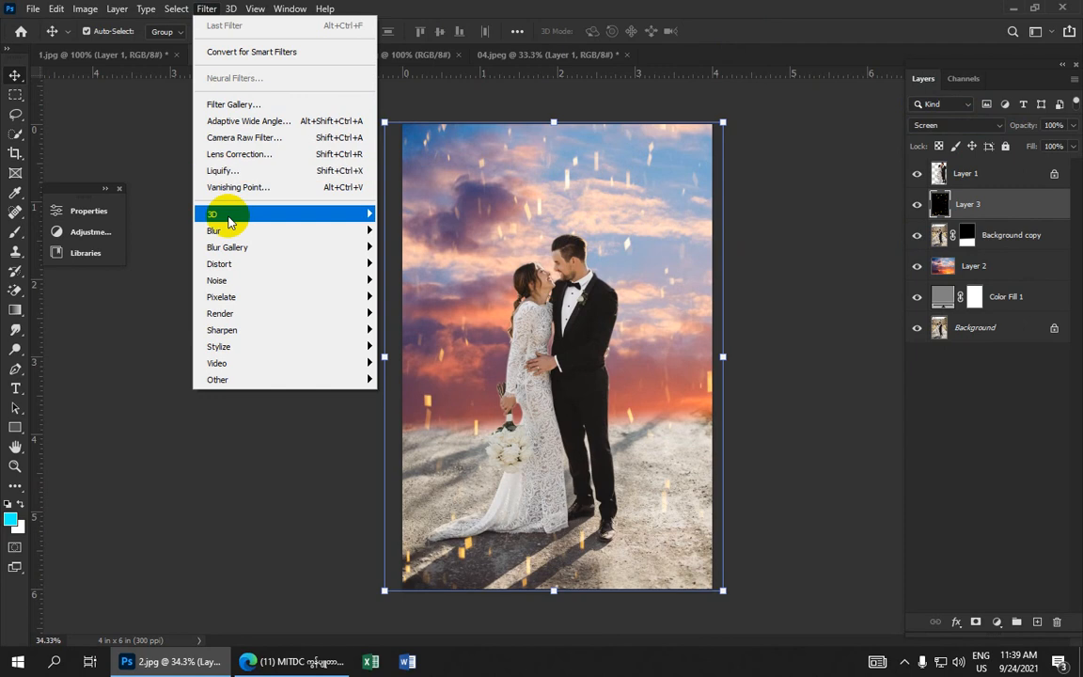
{"action": "mouse_move", "coordinate": [256, 231]}
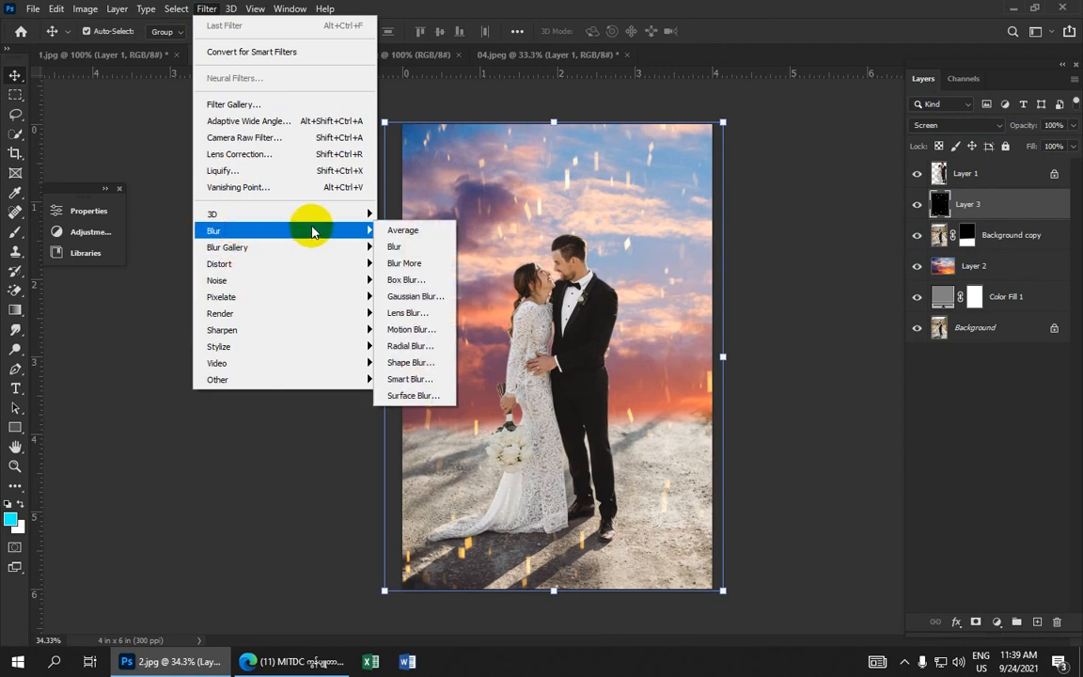
{"action": "left_click", "coordinate": [414, 329]}
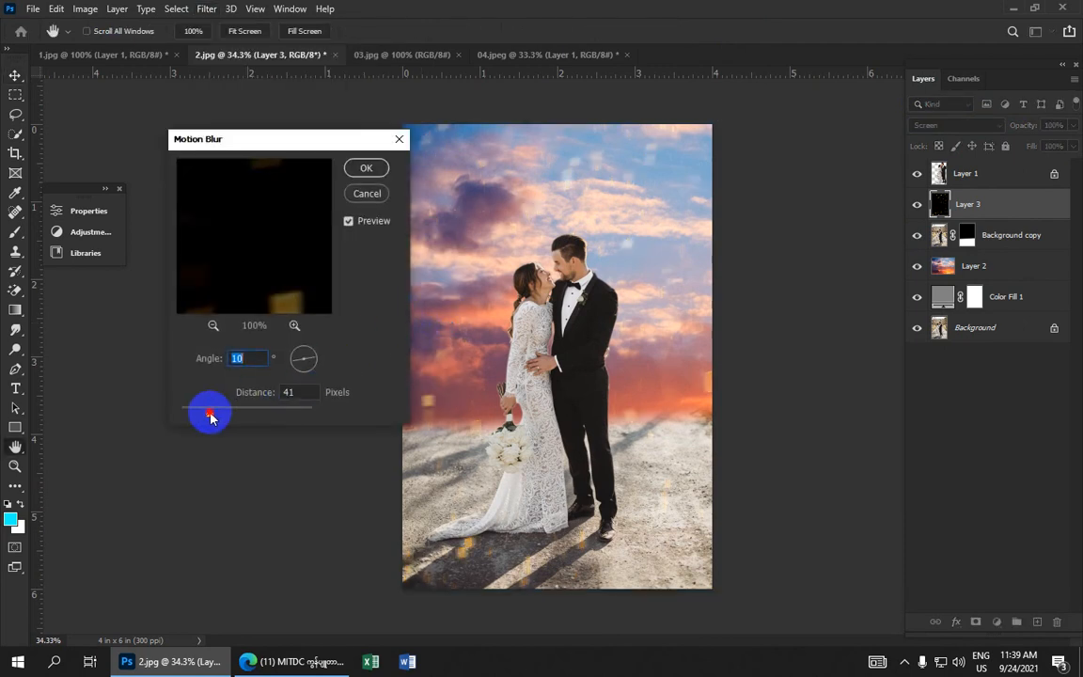
{"action": "left_click_drag", "start_coordinate": [218, 417], "coordinate": [193, 416]}
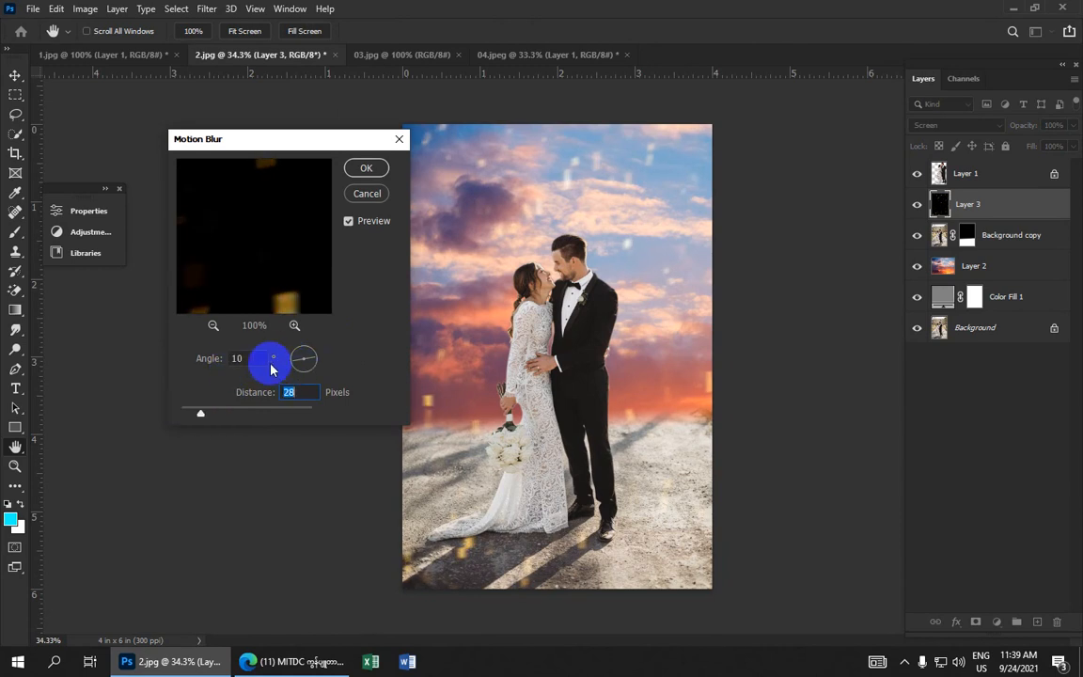
{"action": "left_click_drag", "start_coordinate": [289, 366], "coordinate": [310, 348]}
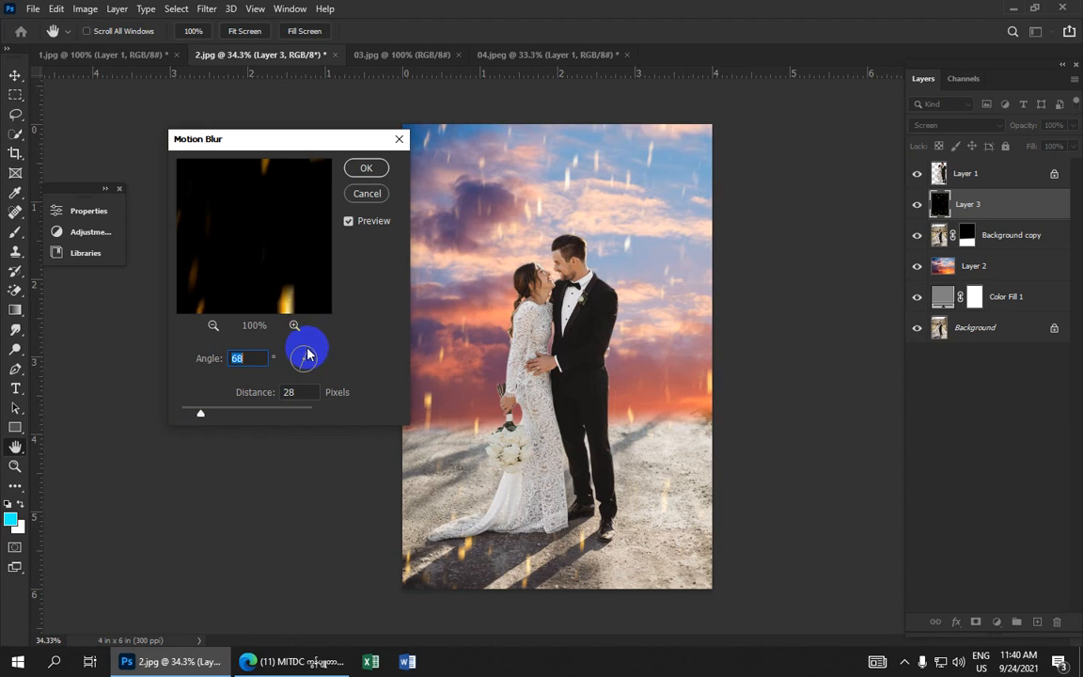
{"action": "left_click", "coordinate": [367, 168]}
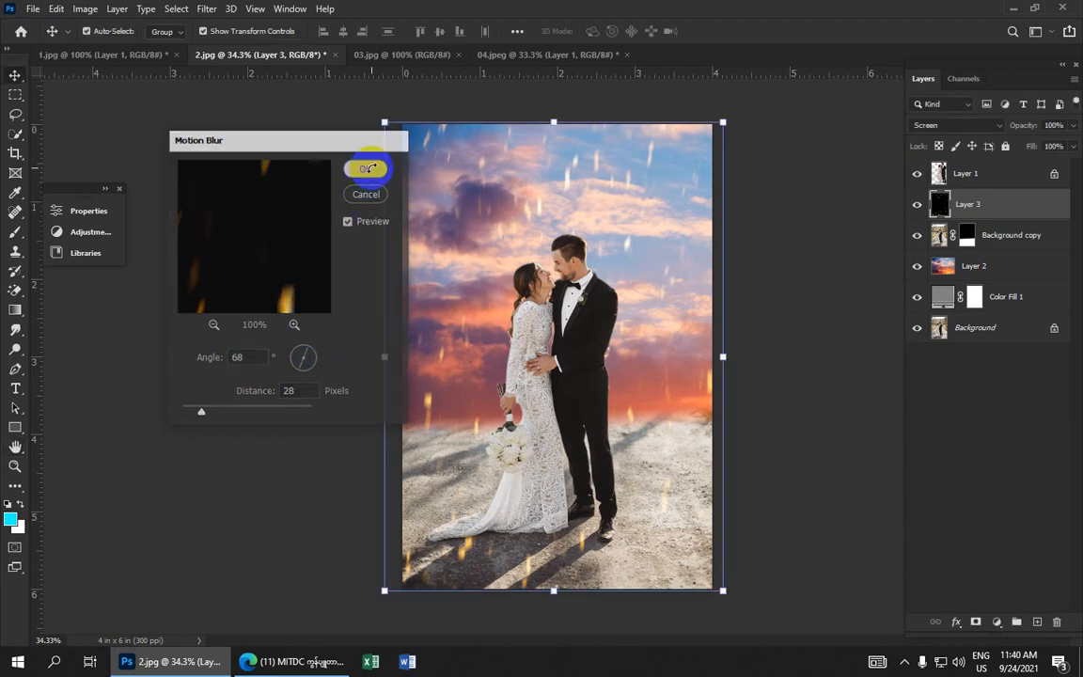
Switch to the 03.jpg rock document and use the Magic Eraser on its empty area to unlock the layer
{"action": "left_click", "coordinate": [788, 224]}
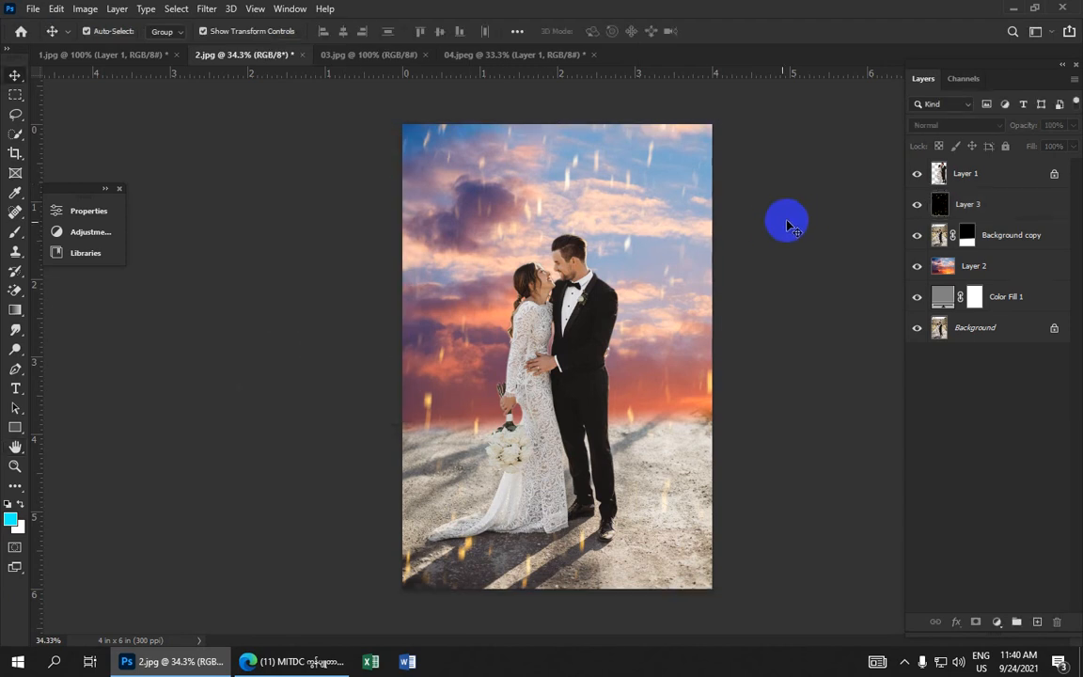
{"action": "left_click", "coordinate": [447, 55]}
{"action": "left_click", "coordinate": [357, 55]}
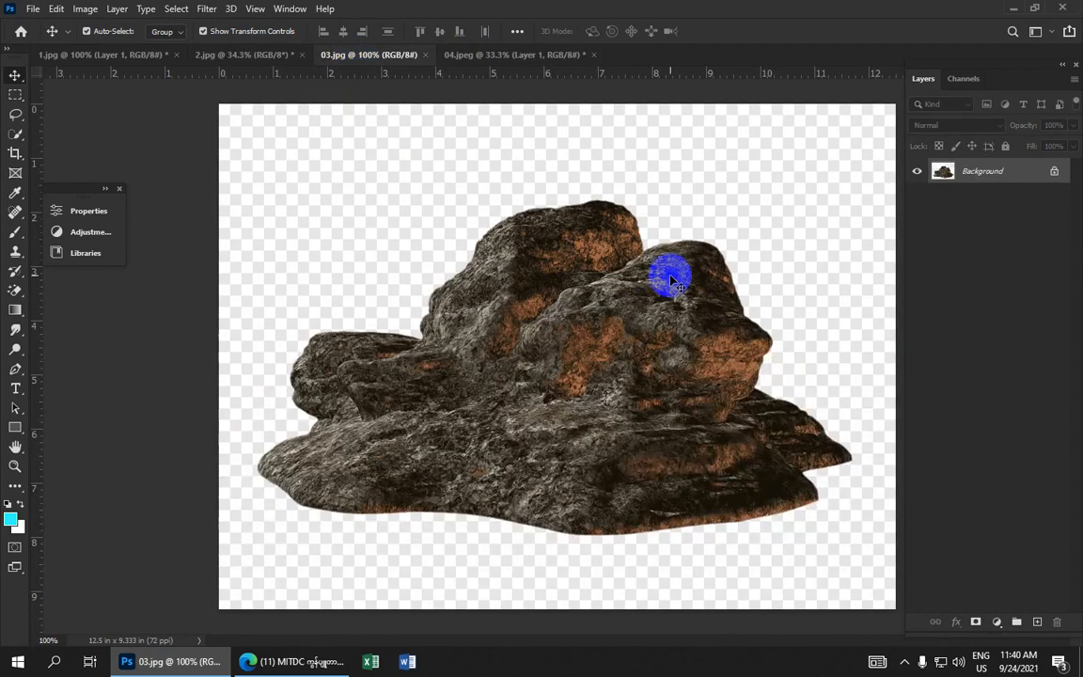
{"action": "left_click", "coordinate": [625, 300]}
{"action": "left_click", "coordinate": [624, 284]}
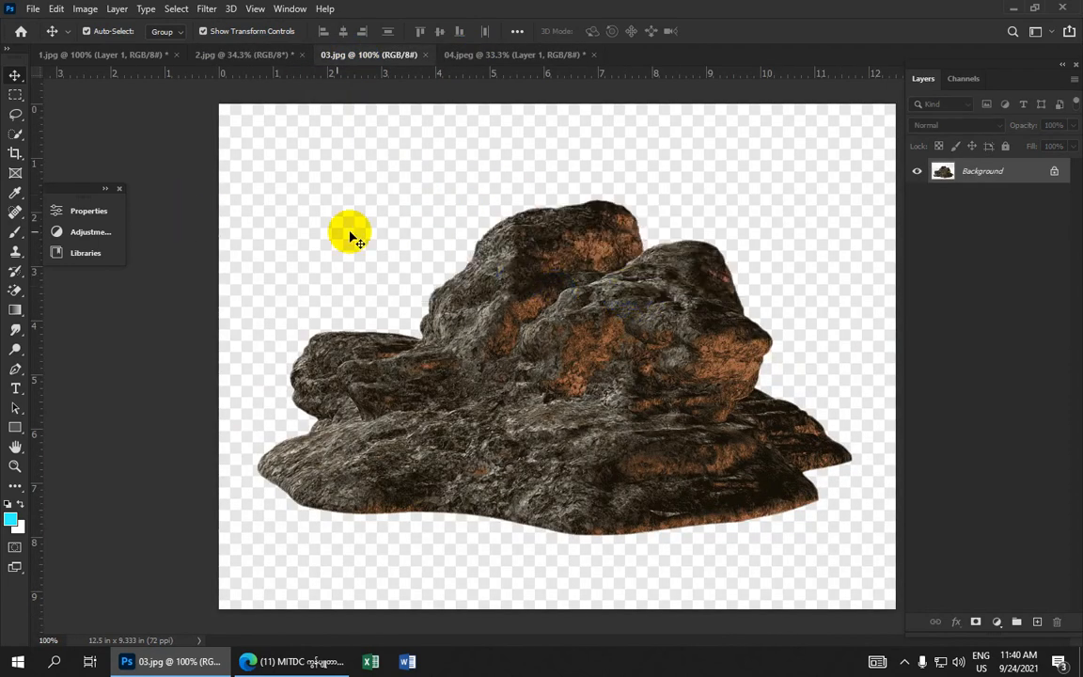
{"action": "left_click", "coordinate": [16, 292]}
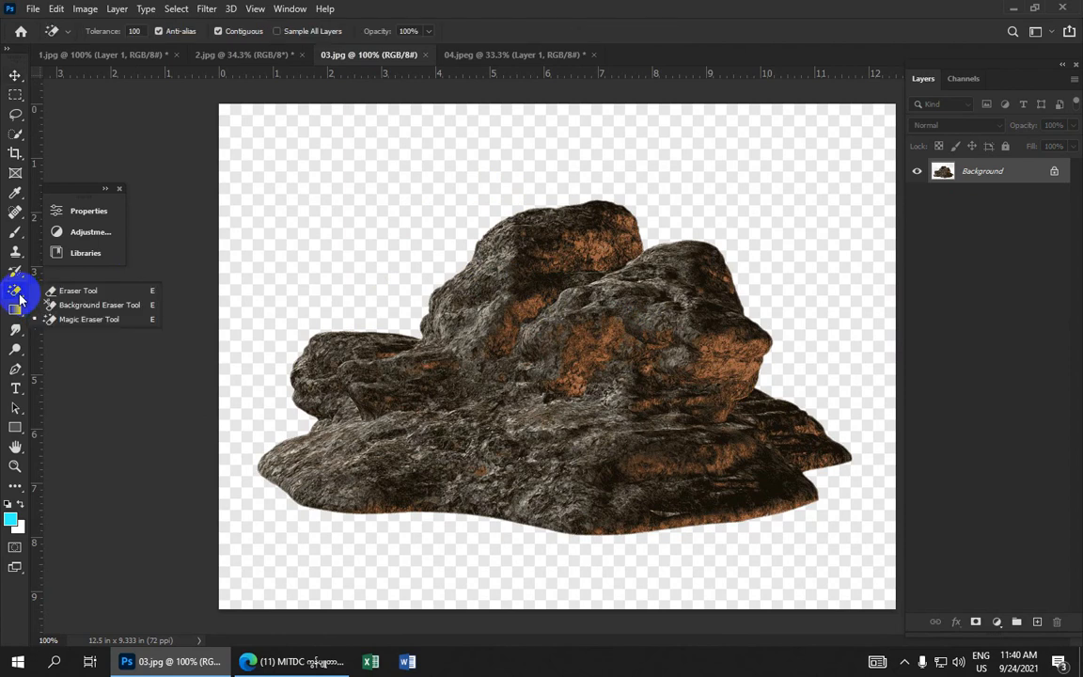
{"action": "left_click", "coordinate": [102, 321]}
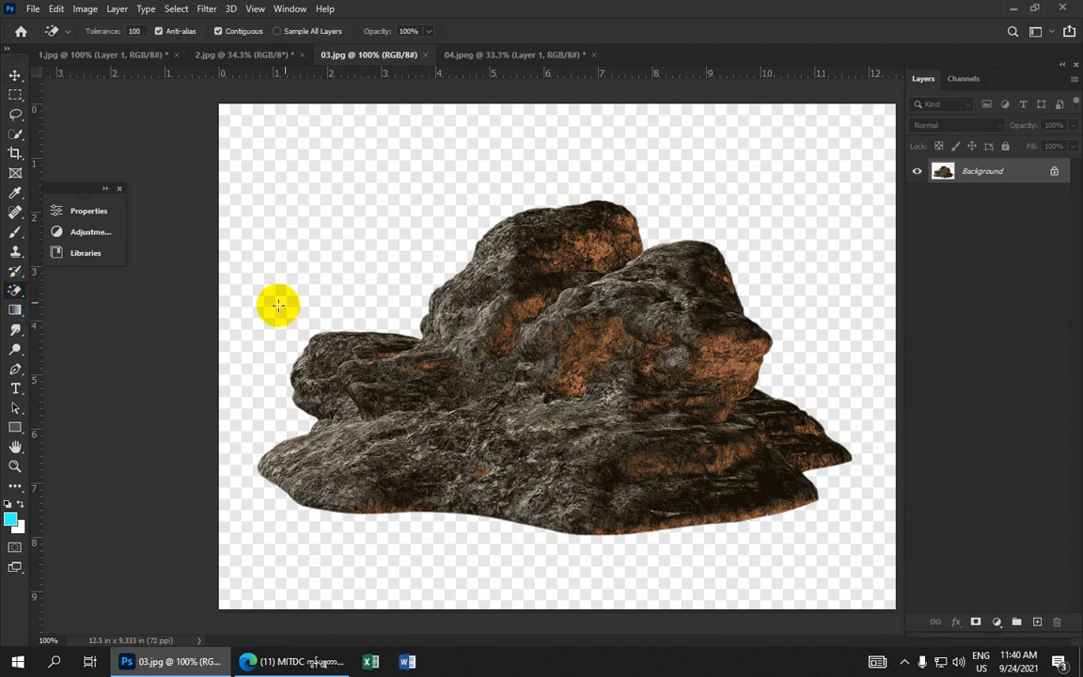
{"action": "left_click", "coordinate": [385, 227]}
Drag the rock into the 2.jpg composite with the Move tool
{"action": "scroll", "coordinate": [401, 232], "scroll_direction": "down", "scroll_amount": 3}
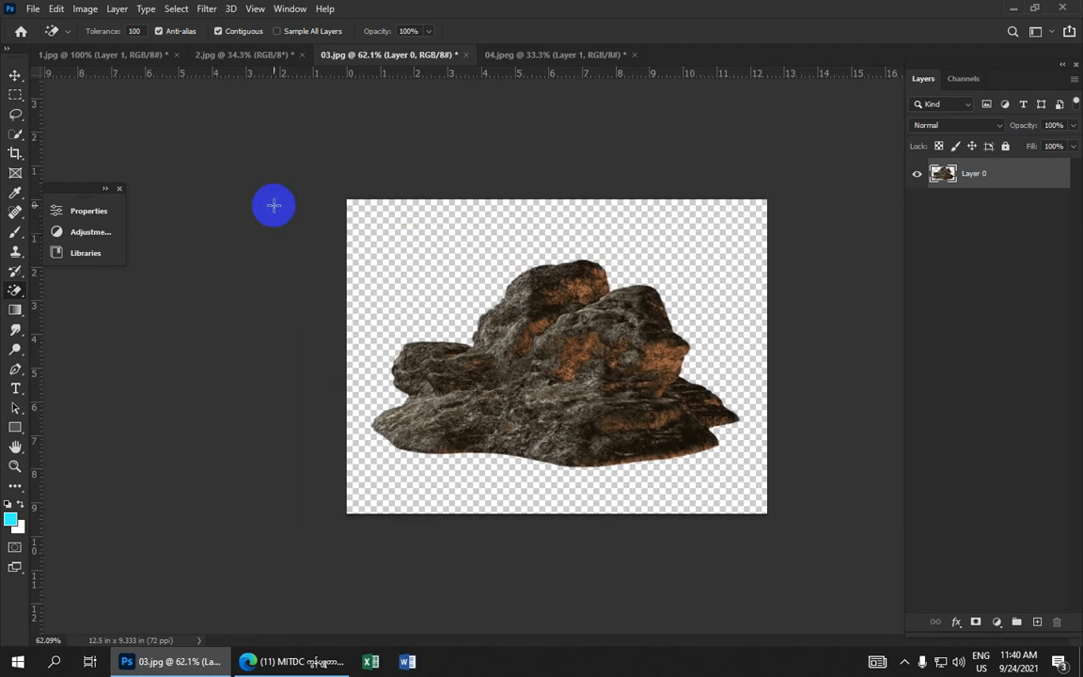
{"action": "left_click", "coordinate": [15, 75]}
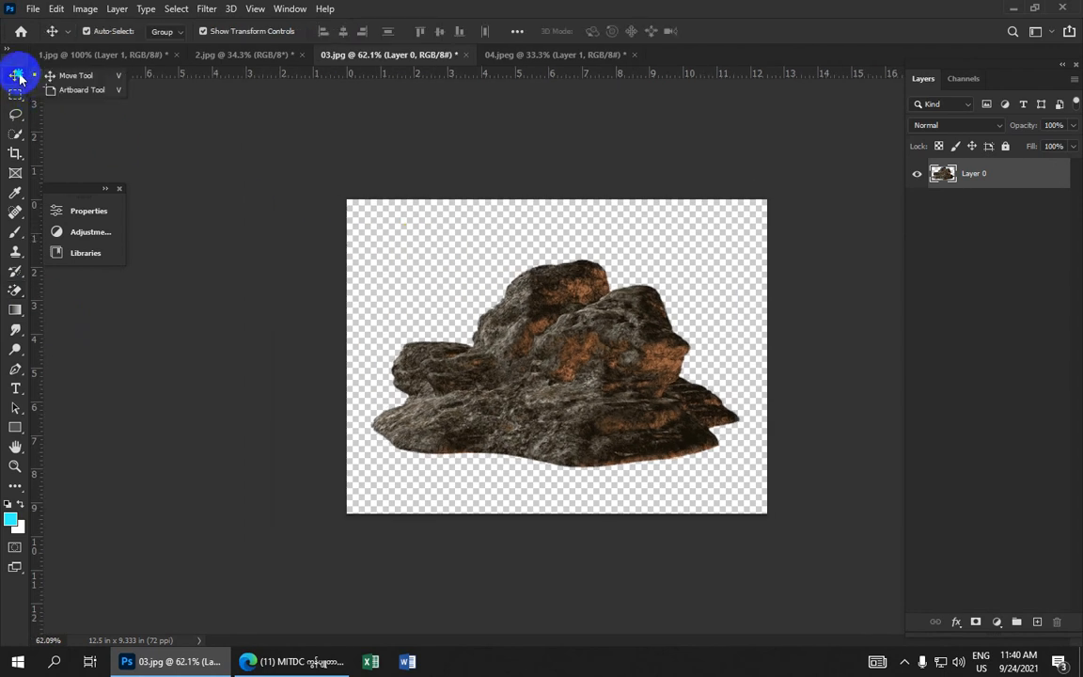
{"action": "left_click", "coordinate": [78, 79]}
{"action": "left_click_drag", "start_coordinate": [610, 381], "coordinate": [516, 424]}
Move the rock layer beneath Layer 1 in the layer stack
{"action": "scroll", "coordinate": [480, 417], "scroll_direction": "down", "scroll_amount": 2}
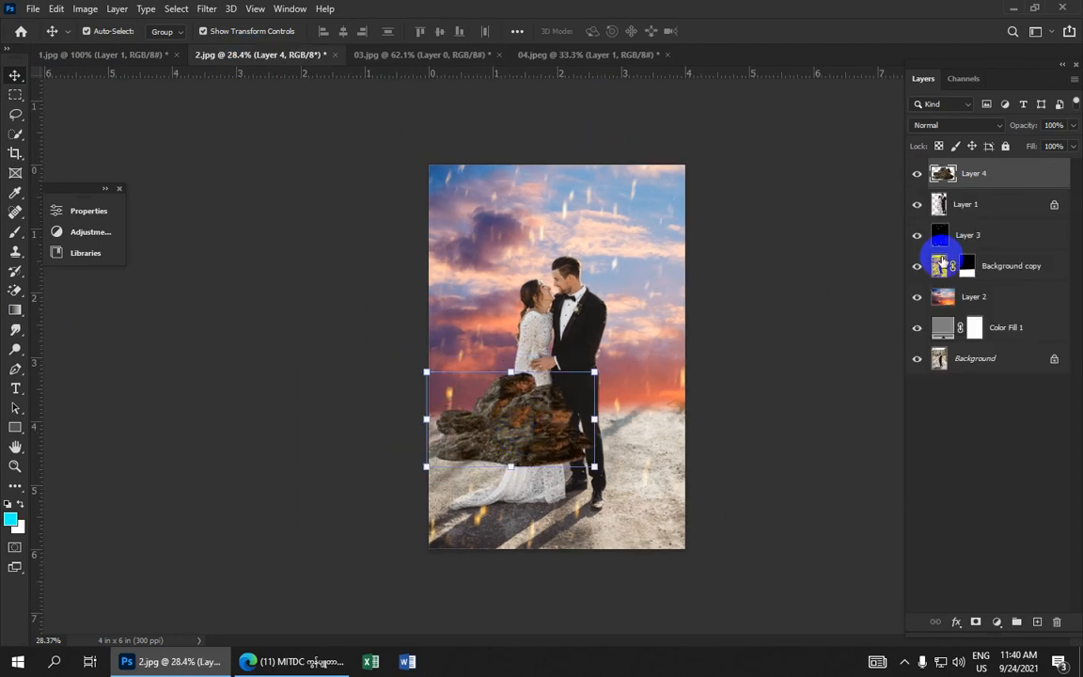
{"action": "left_click_drag", "start_coordinate": [987, 177], "coordinate": [994, 220]}
{"action": "left_click_drag", "start_coordinate": [516, 435], "coordinate": [499, 454]}
{"action": "key", "text": "ctrl+z"}
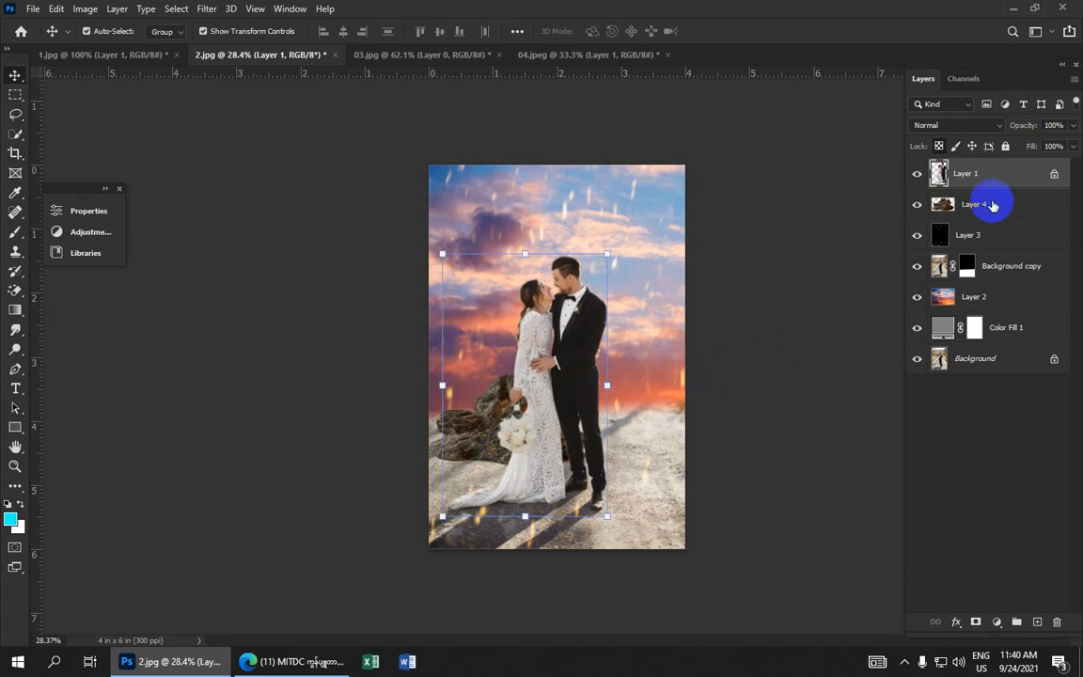
Scale the rock layer to about 121% wide by 124% high behind the bride, then commit the transform
{"action": "left_click", "coordinate": [993, 201]}
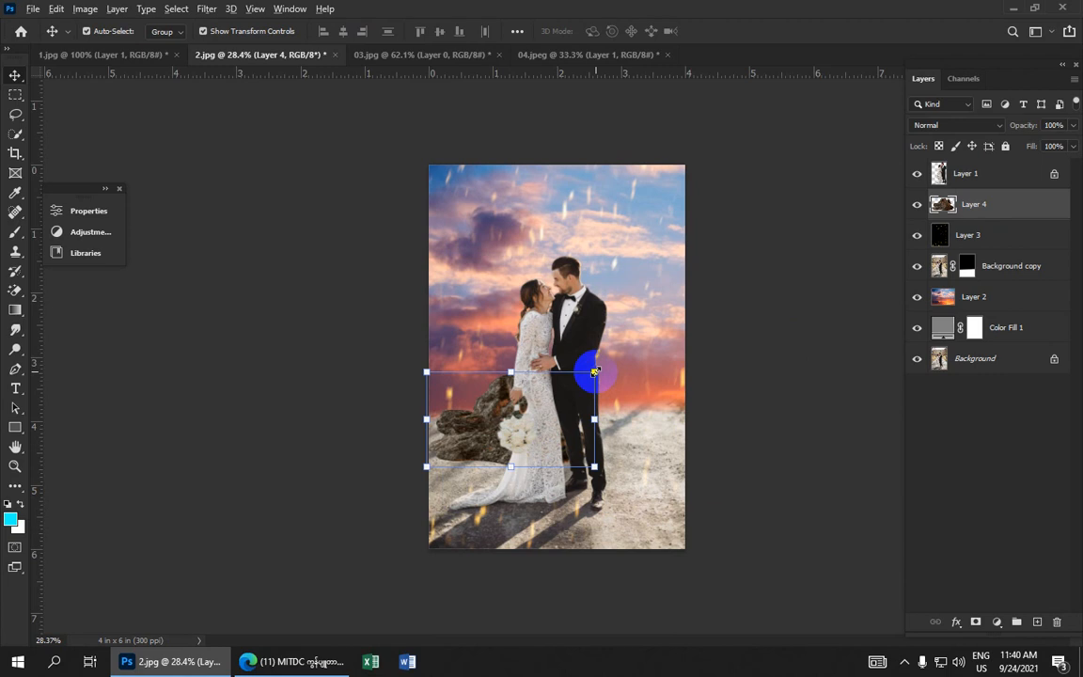
{"action": "left_click_drag", "start_coordinate": [595, 372], "coordinate": [620, 357]}
{"action": "left_click_drag", "start_coordinate": [471, 430], "coordinate": [492, 258]}
{"action": "scroll", "coordinate": [473, 450], "scroll_direction": "up", "scroll_amount": 10}
{"action": "left_click_drag", "start_coordinate": [459, 318], "coordinate": [458, 319]}
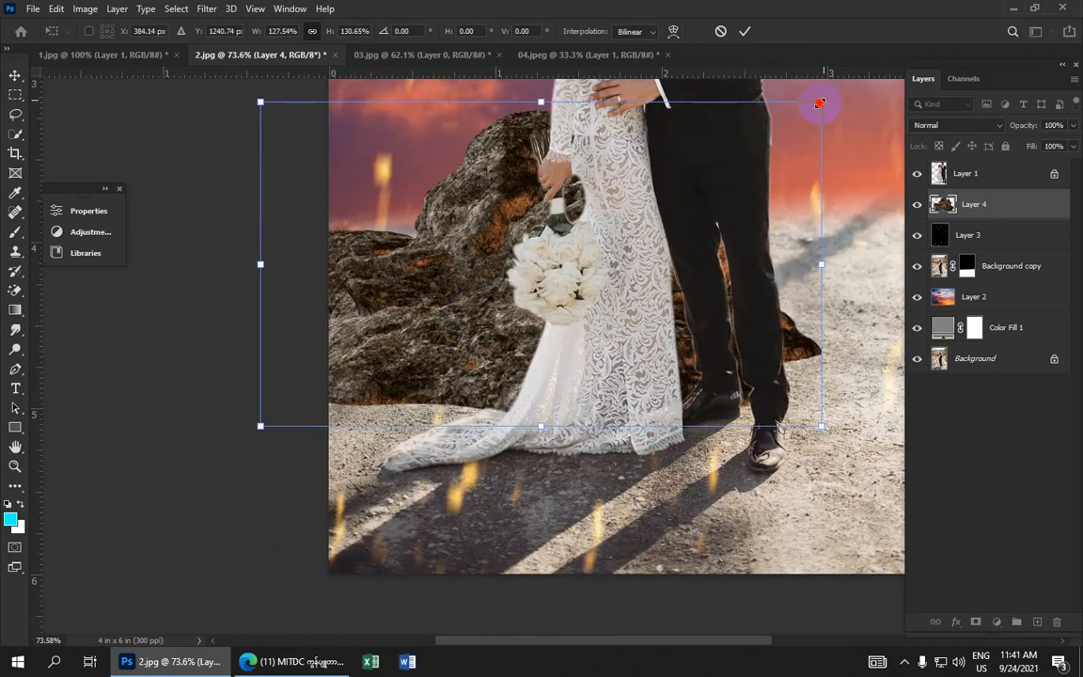
{"action": "left_click_drag", "start_coordinate": [820, 103], "coordinate": [790, 119]}
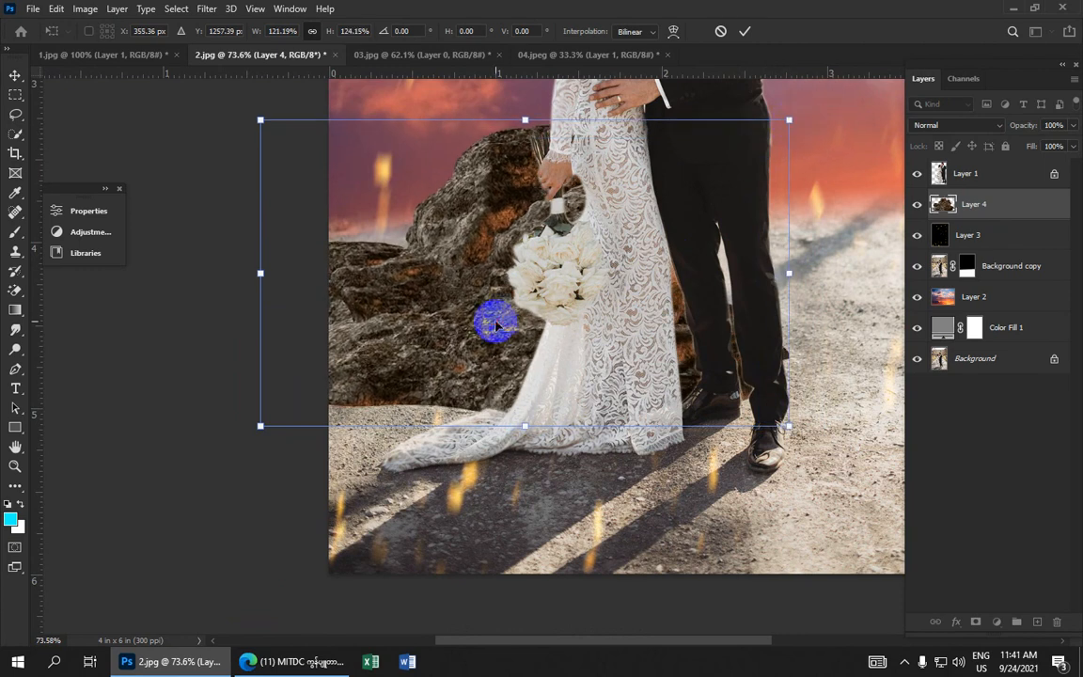
{"action": "left_click_drag", "start_coordinate": [493, 318], "coordinate": [494, 326]}
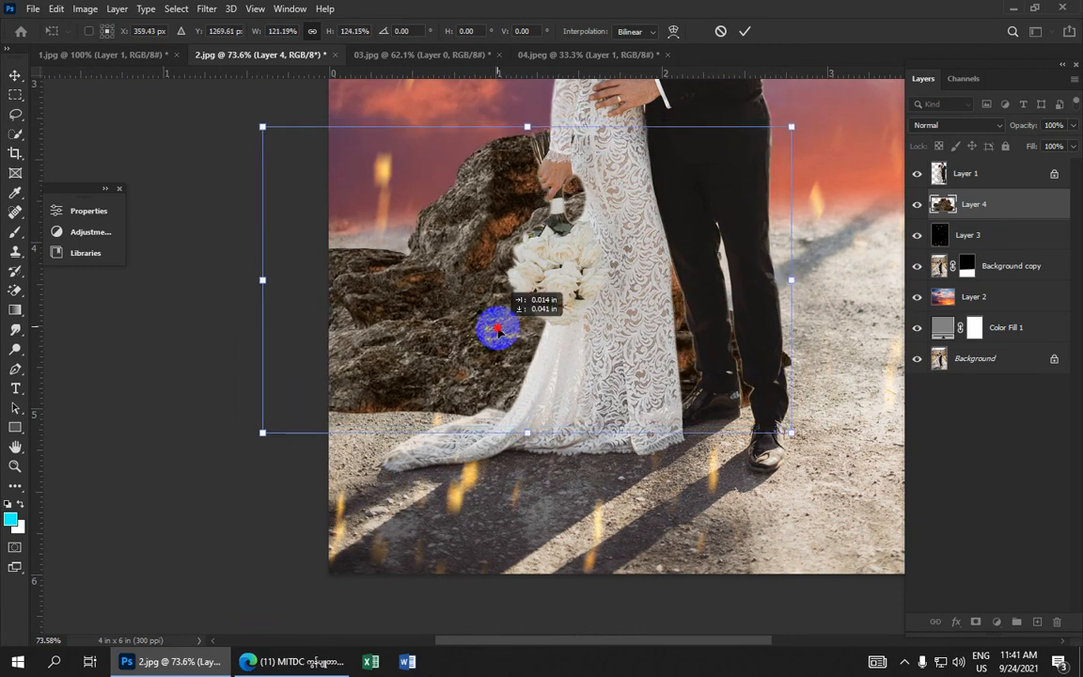
{"action": "left_click", "coordinate": [744, 33]}
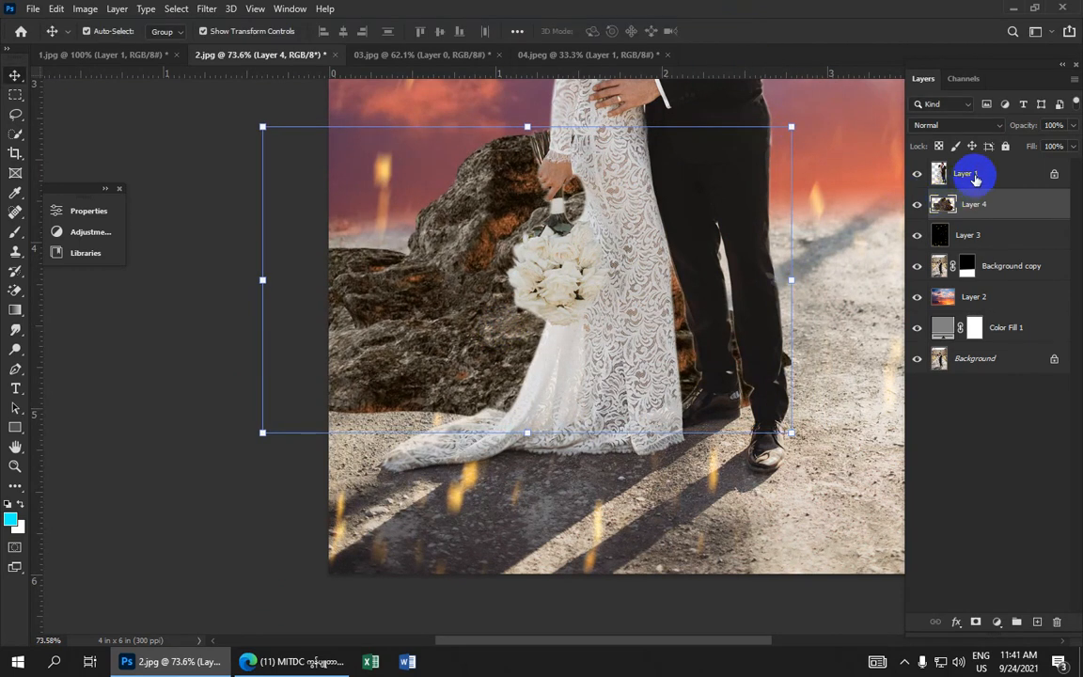
Link Layer 1 and Background copy together
{"action": "left_click", "coordinate": [972, 174]}
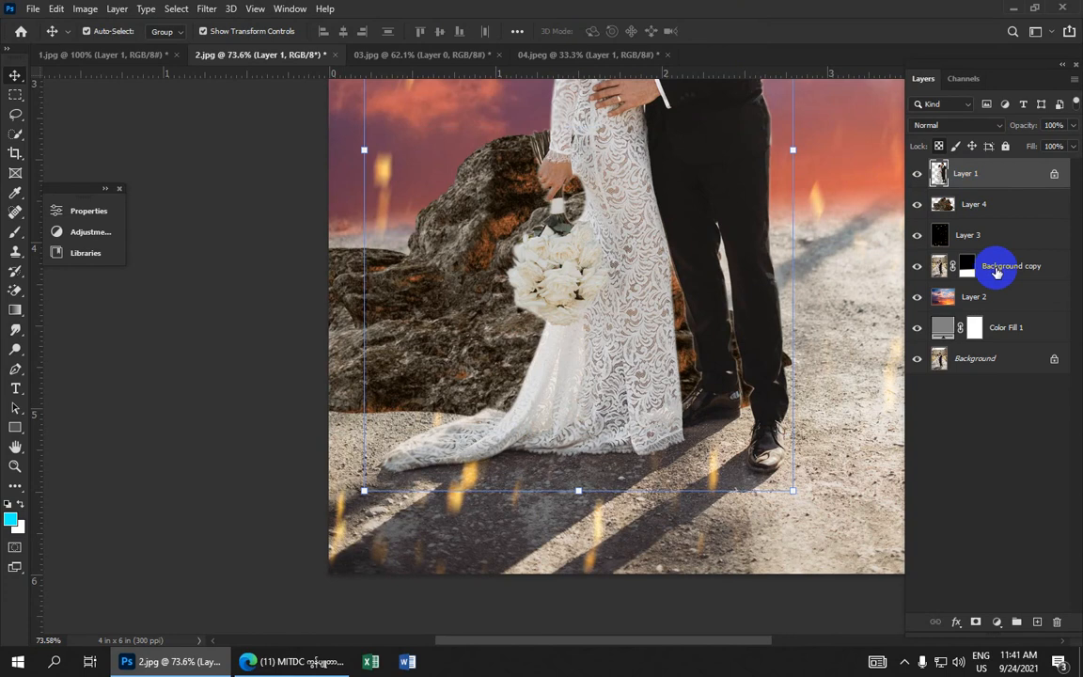
{"action": "left_click", "coordinate": [997, 272], "text": "ctrl"}
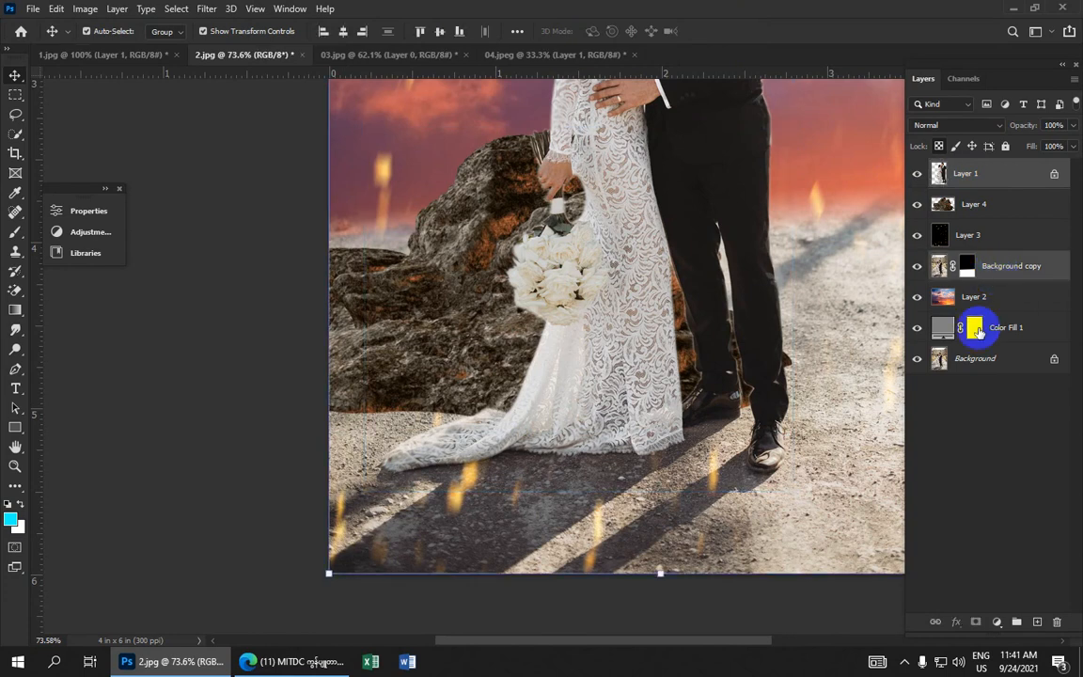
{"action": "left_click", "coordinate": [936, 621]}
Nudge the linked couple layers slightly to the right
{"action": "scroll", "coordinate": [814, 525], "scroll_direction": "down", "scroll_amount": 3}
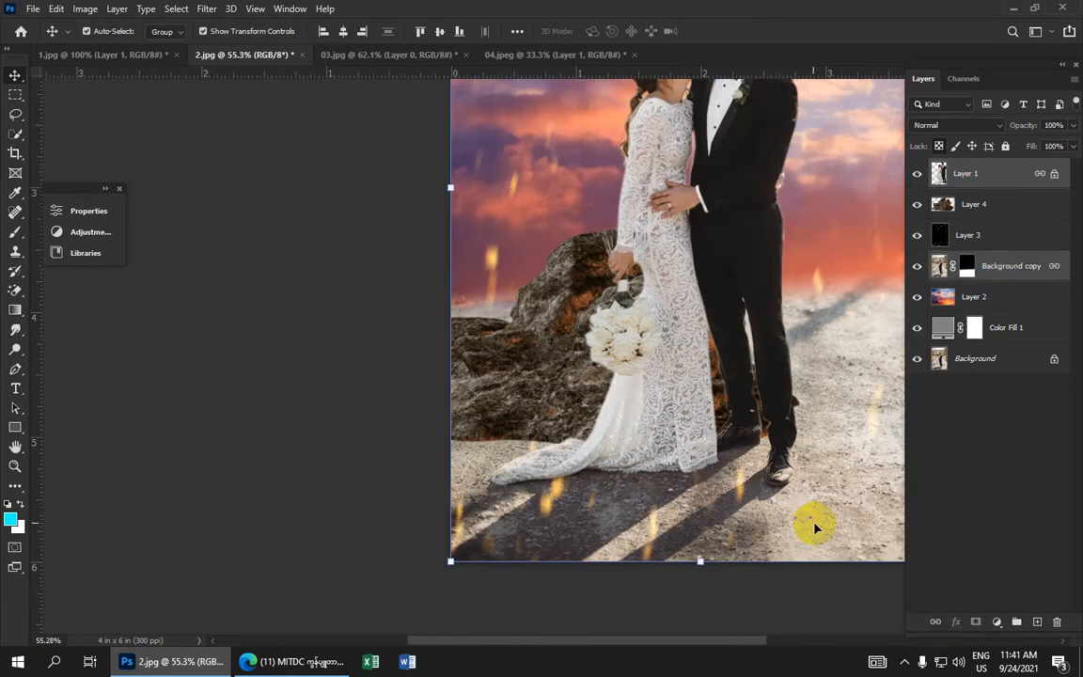
{"action": "left_click_drag", "start_coordinate": [811, 524], "coordinate": [814, 520]}
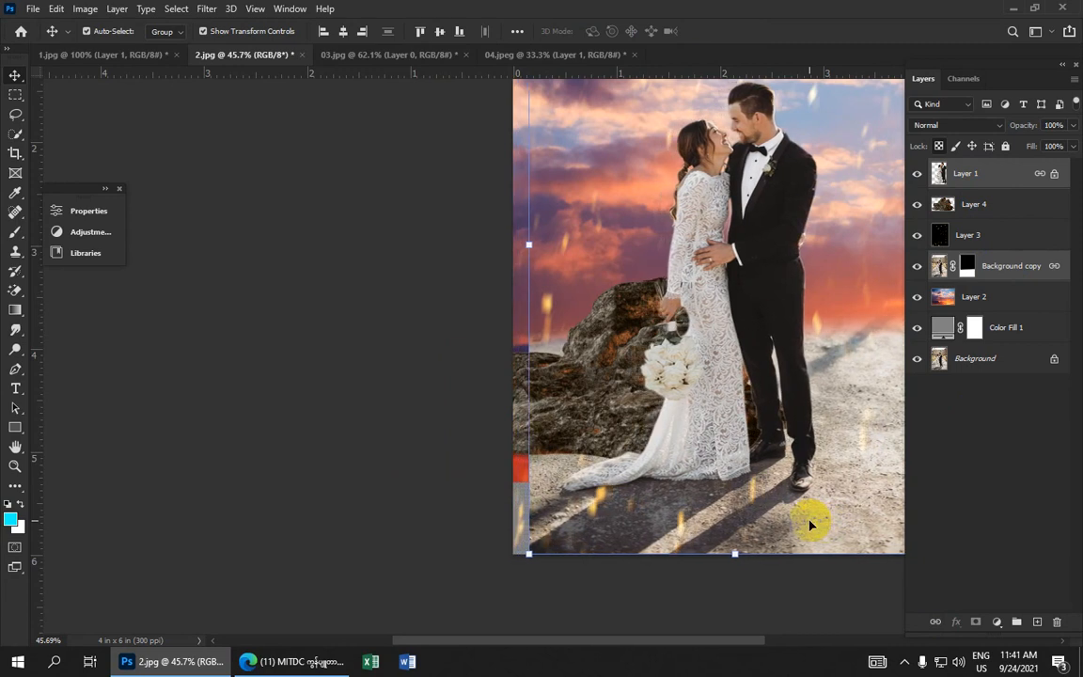
{"action": "scroll", "coordinate": [759, 495], "scroll_direction": "down", "scroll_amount": 2}
{"action": "left_click_drag", "start_coordinate": [718, 515], "coordinate": [719, 511]}
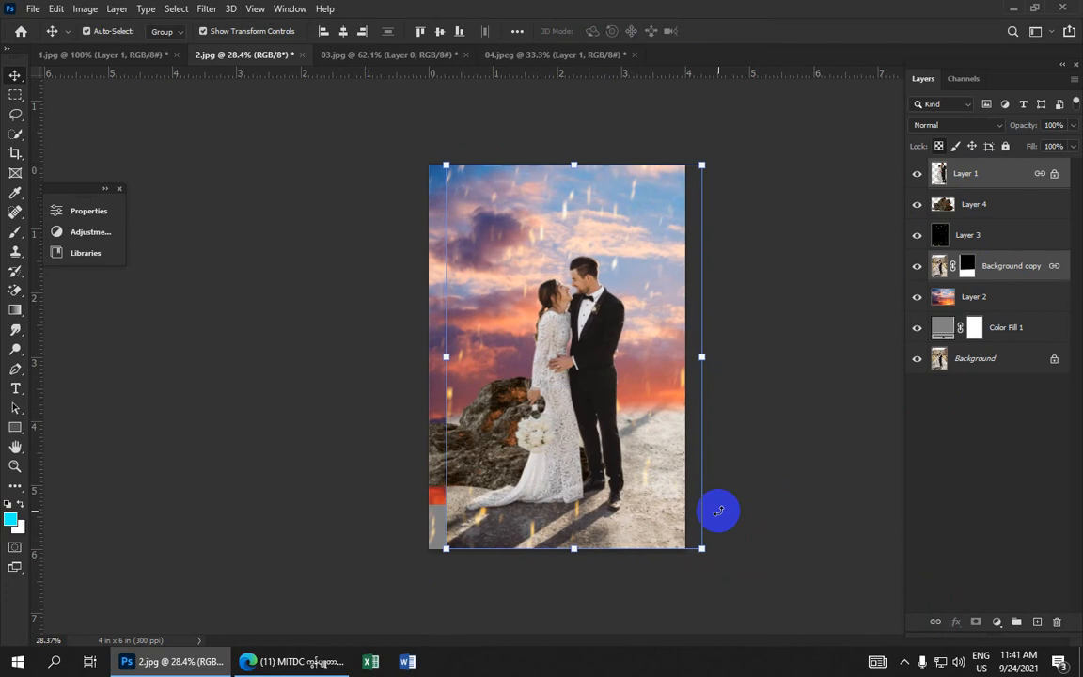
Reposition the rock layer slightly beside the bride's legs
{"action": "left_click", "coordinate": [814, 157]}
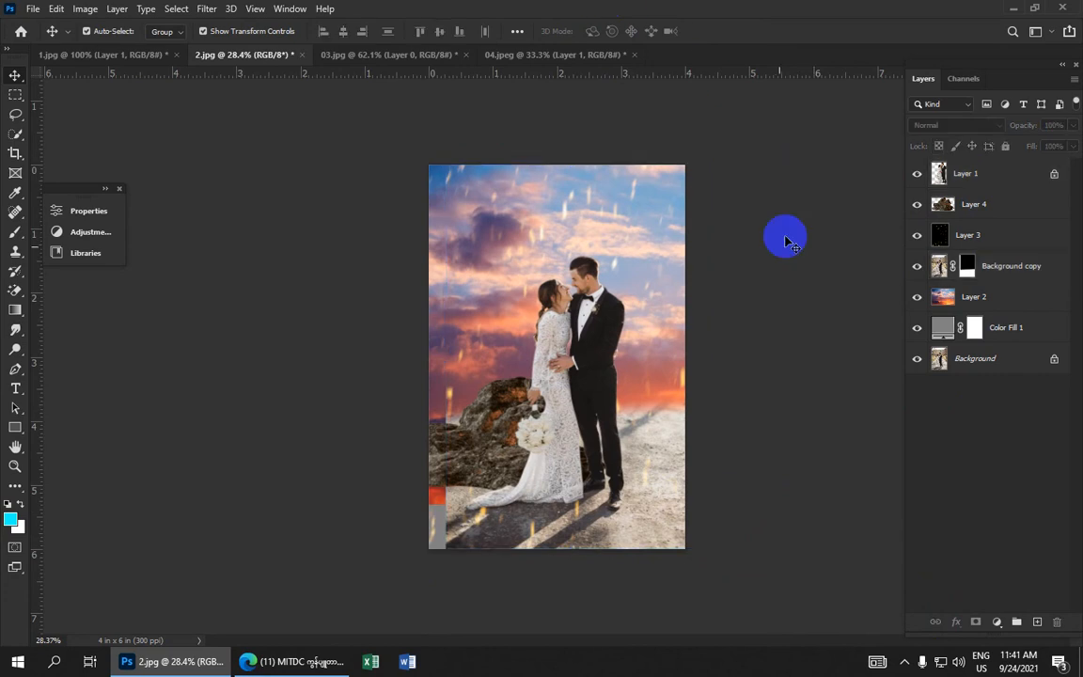
{"action": "left_click", "coordinate": [473, 437]}
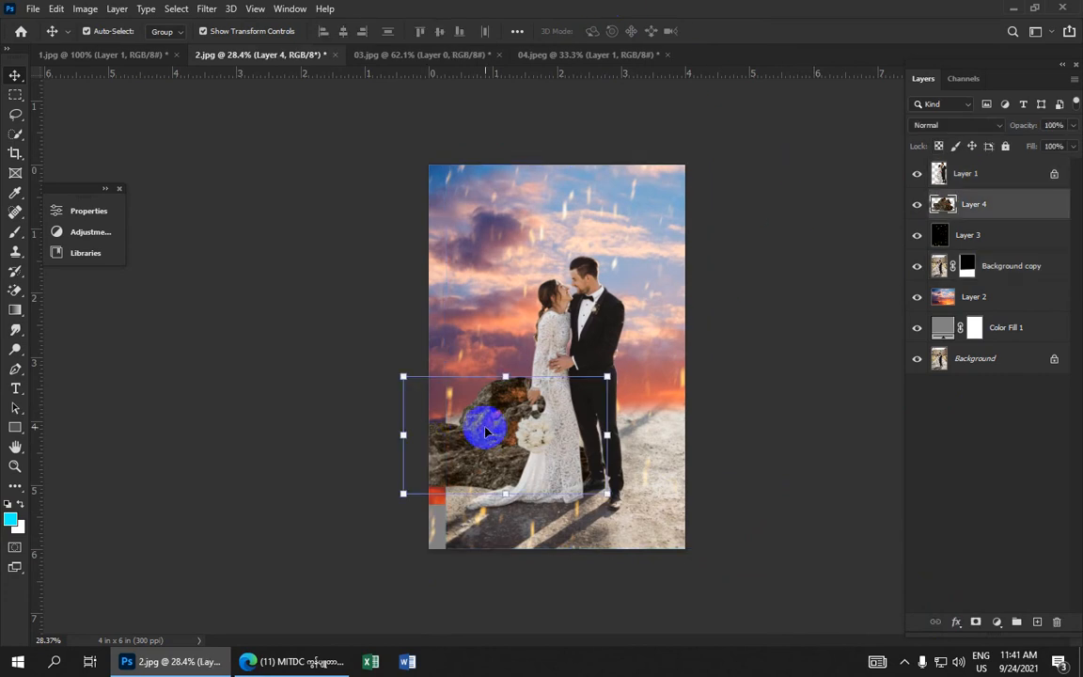
{"action": "left_click_drag", "start_coordinate": [485, 432], "coordinate": [486, 433]}
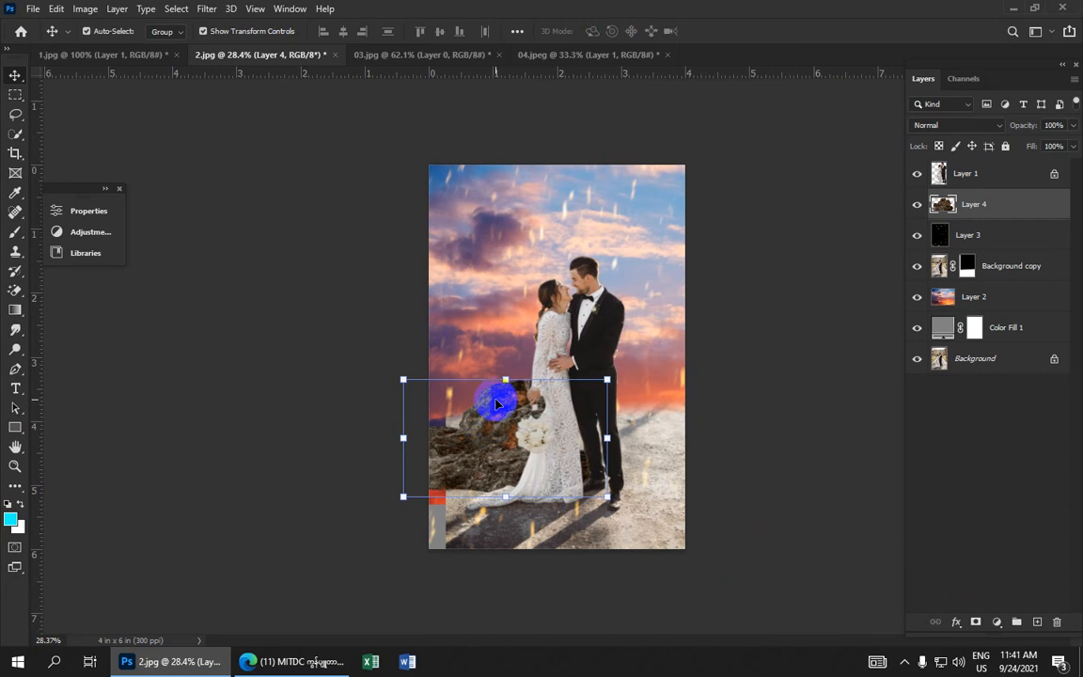
{"action": "mouse_move", "coordinate": [501, 396]}
{"action": "left_mouse_down"}
{"action": "mouse_move", "coordinate": [477, 398]}
{"action": "mouse_move", "coordinate": [484, 391]}
{"action": "left_mouse_up"}
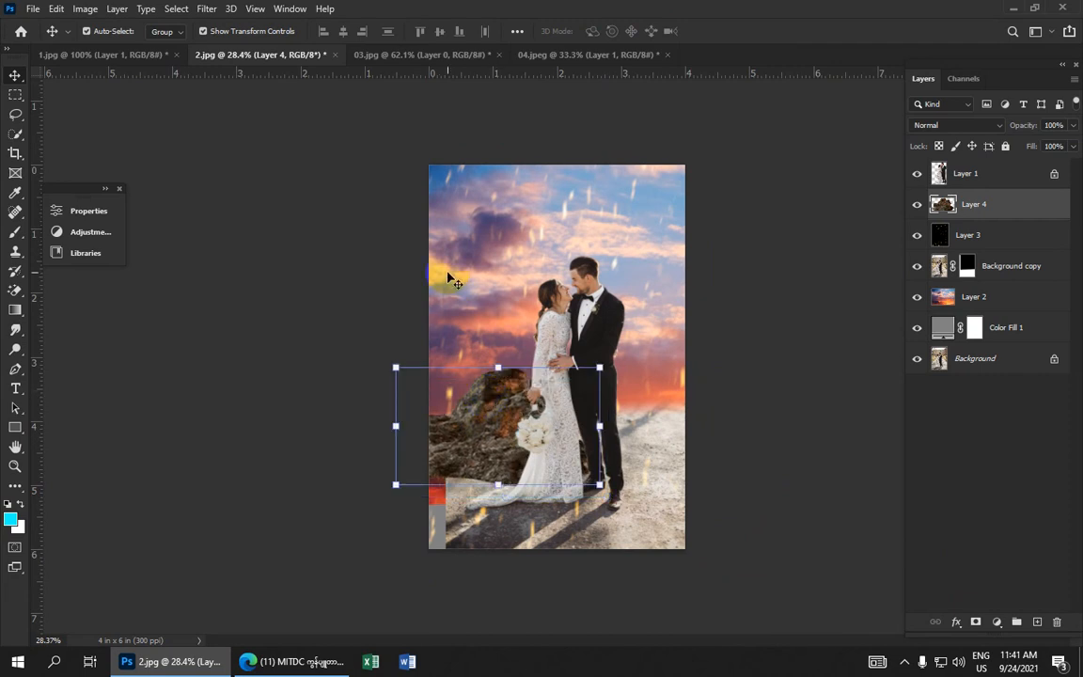
{"action": "left_click_drag", "start_coordinate": [484, 403], "coordinate": [484, 428]}
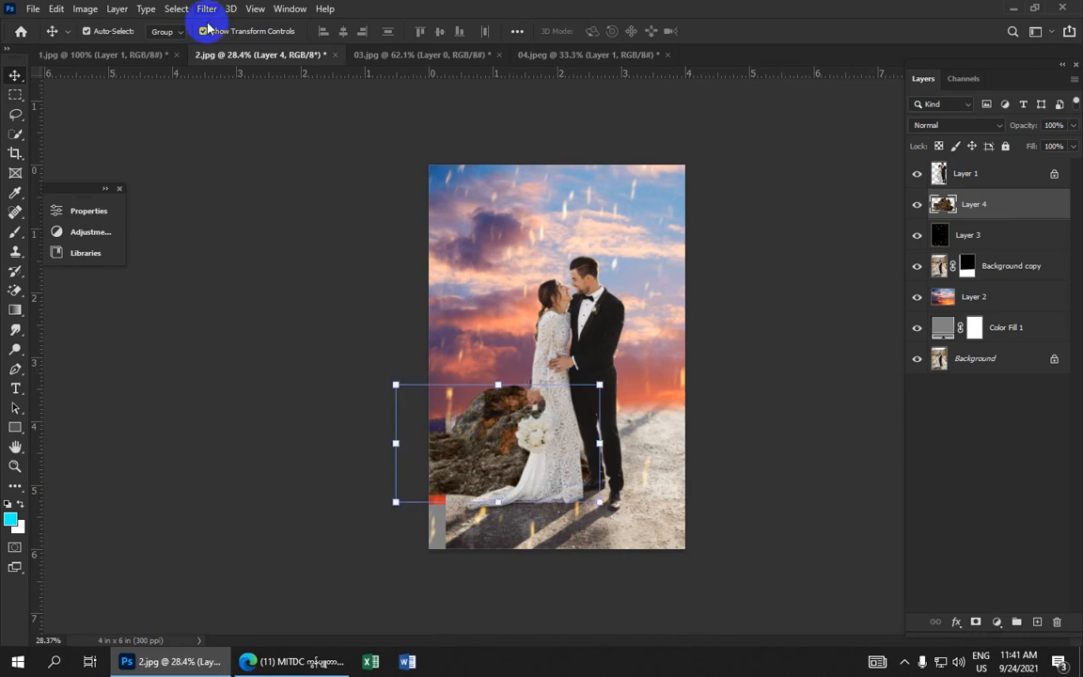
Apply a Gaussian Blur with a 6.0 pixel radius to the rock layer
{"action": "left_click", "coordinate": [176, 8]}
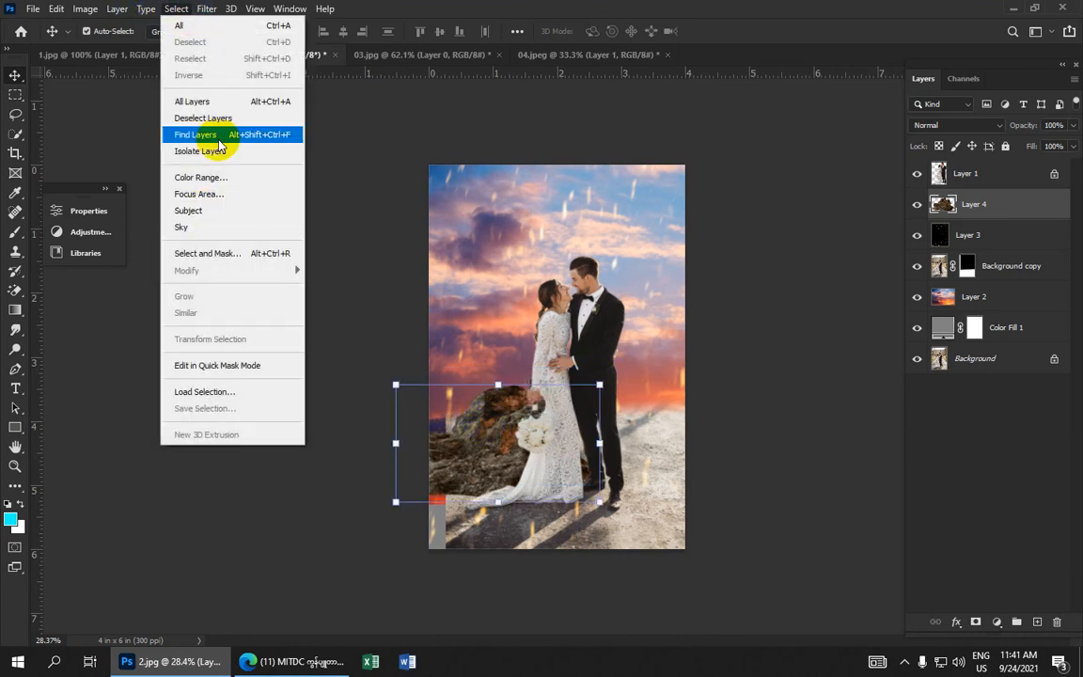
{"action": "mouse_move", "coordinate": [206, 9]}
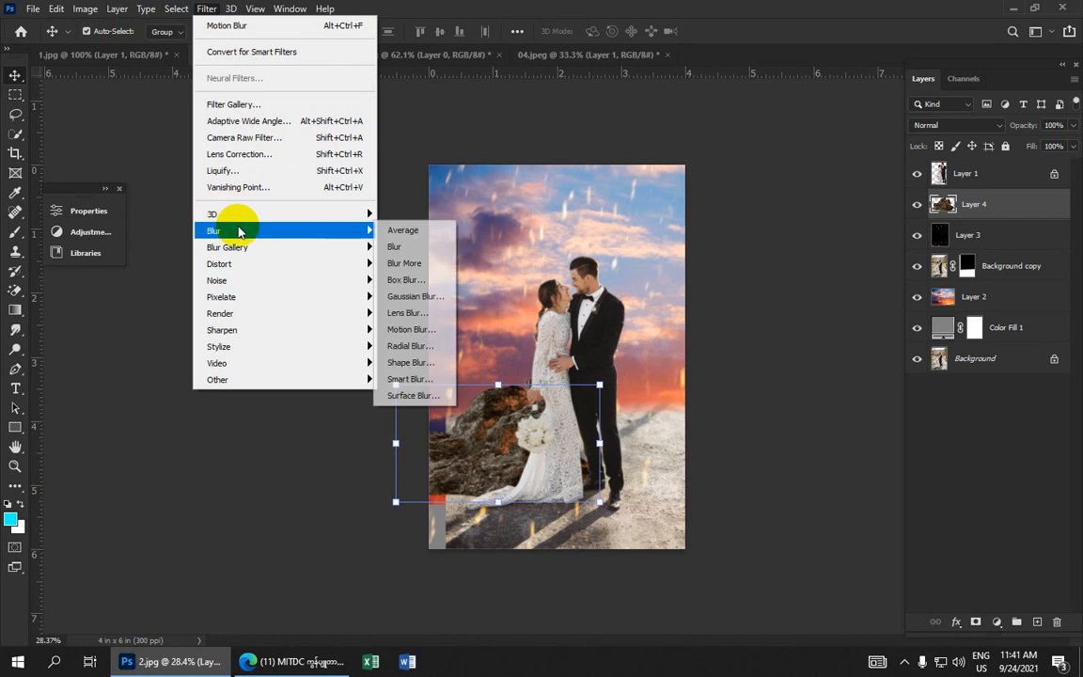
{"action": "mouse_move", "coordinate": [363, 232]}
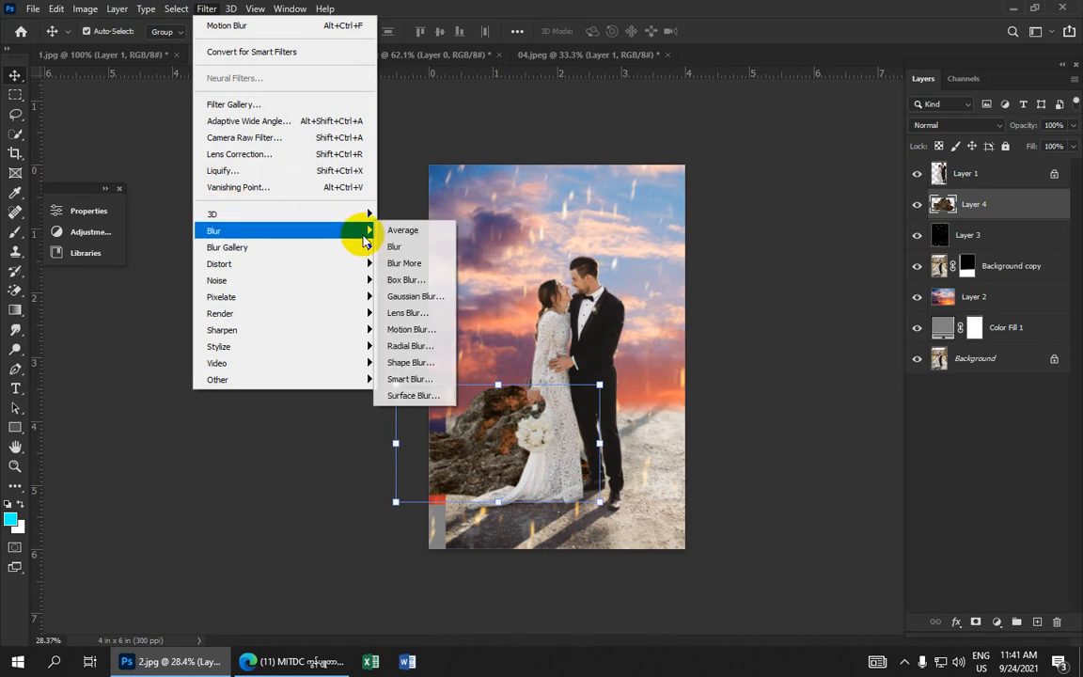
{"action": "left_click", "coordinate": [414, 295]}
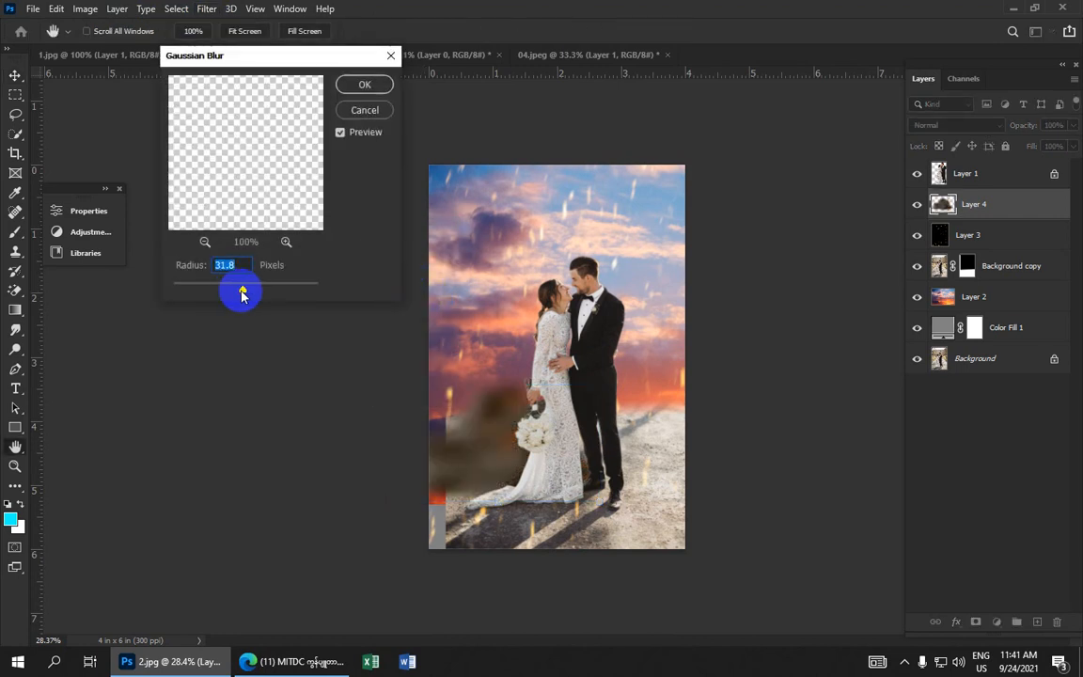
{"action": "mouse_move", "coordinate": [242, 290]}
{"action": "left_mouse_down"}
{"action": "mouse_move", "coordinate": [256, 294]}
{"action": "mouse_move", "coordinate": [231, 295]}
{"action": "left_mouse_up"}
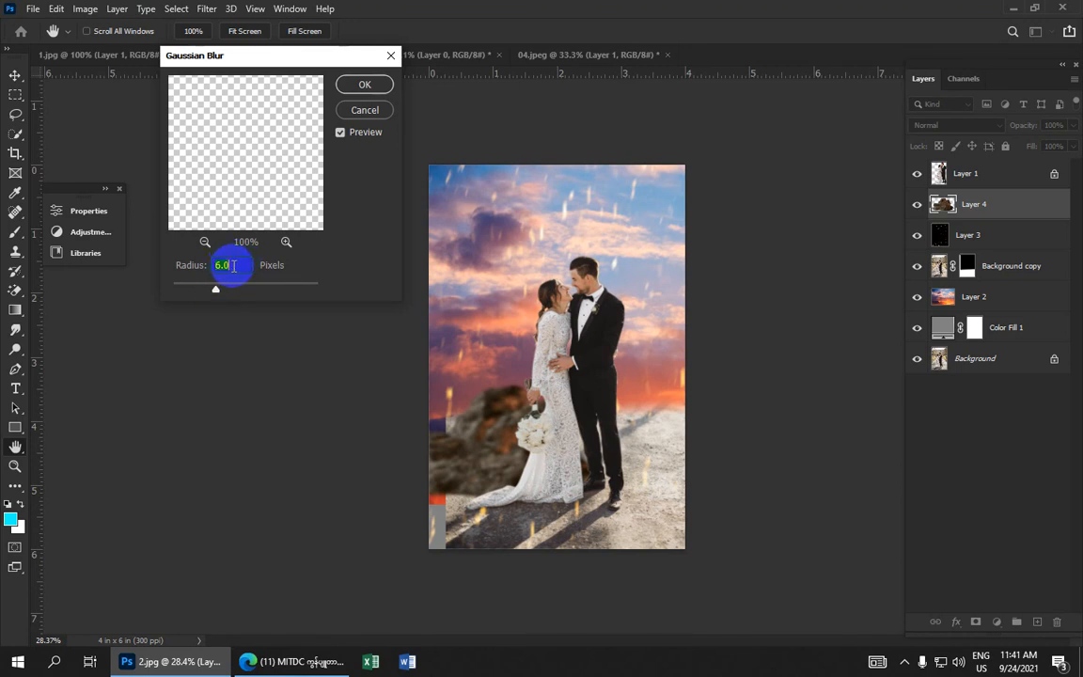
{"action": "left_click", "coordinate": [365, 84]}
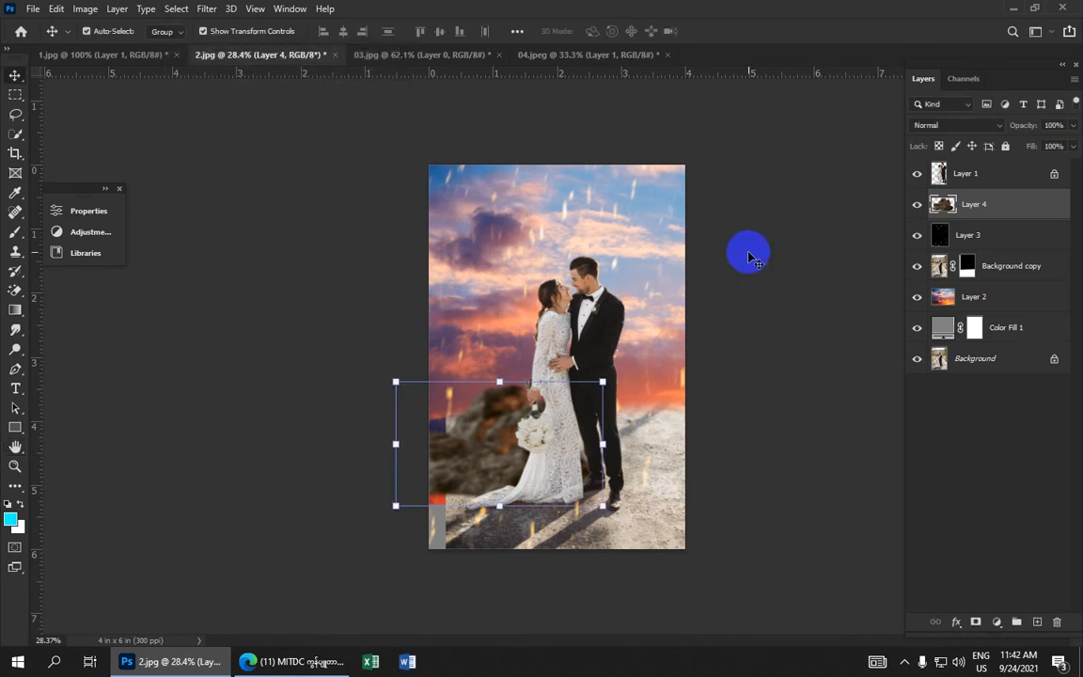
{"action": "left_click", "coordinate": [736, 270]}
{"action": "scroll", "coordinate": [731, 271], "scroll_direction": "down", "scroll_amount": 3}
{"action": "scroll", "coordinate": [724, 281], "scroll_direction": "up", "scroll_amount": 3}
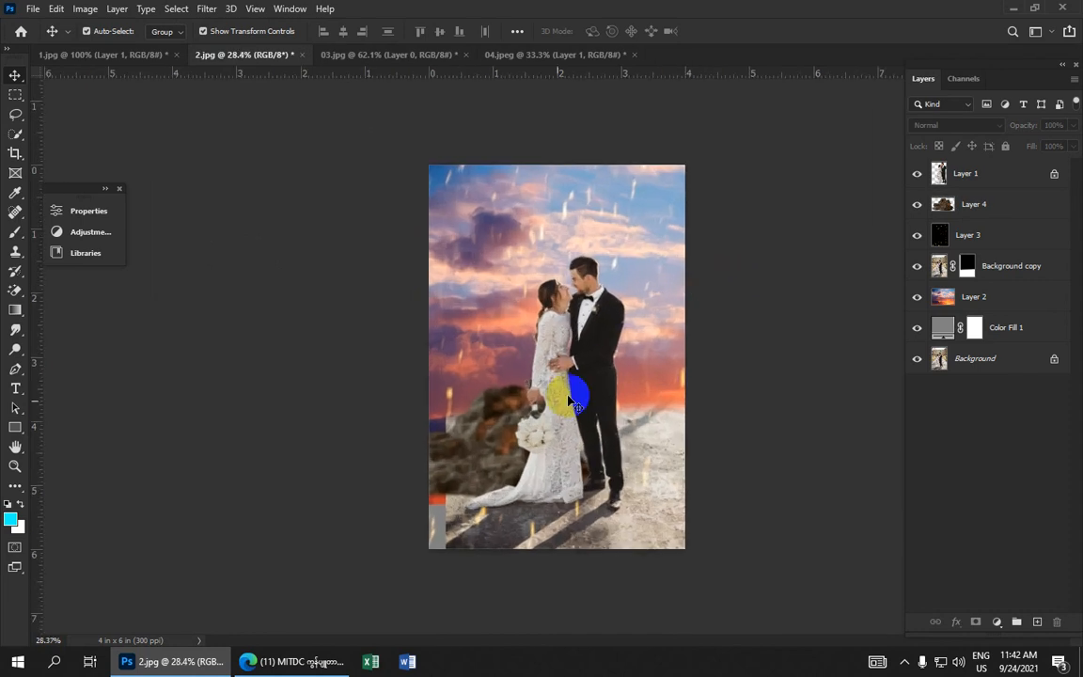
{"action": "left_click", "coordinate": [493, 445]}
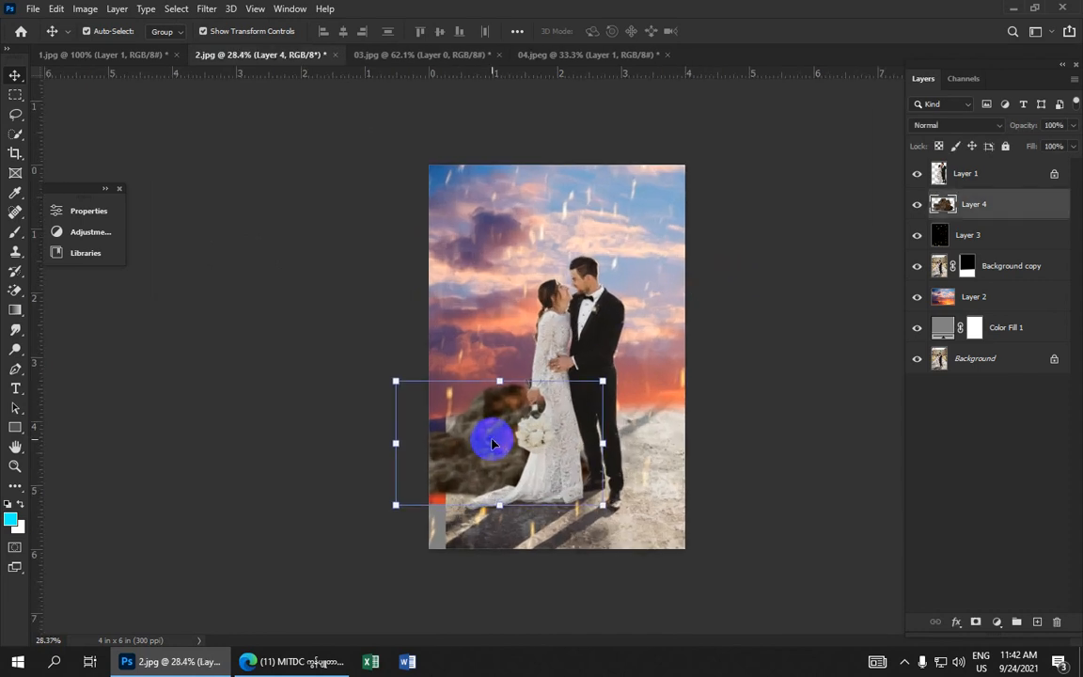
{"action": "left_click", "coordinate": [725, 363]}
{"action": "left_click", "coordinate": [879, 440]}
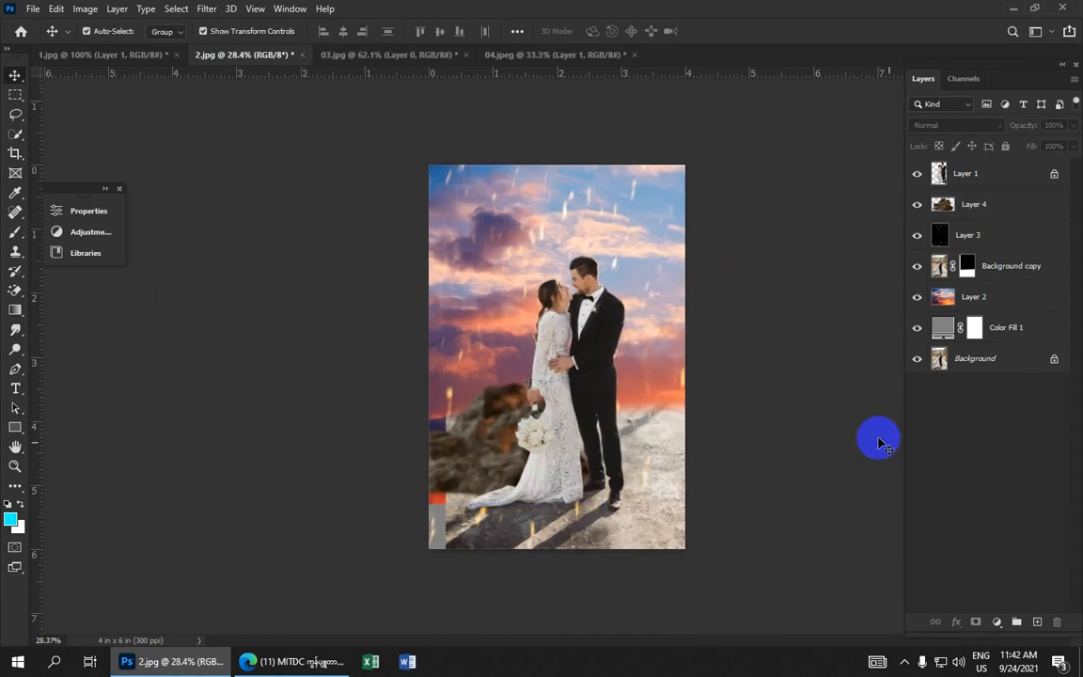
Add a new empty layer on top and sample the ground's brownish colour 7b6e5f as the foreground colour
{"action": "left_click", "coordinate": [1038, 623]}
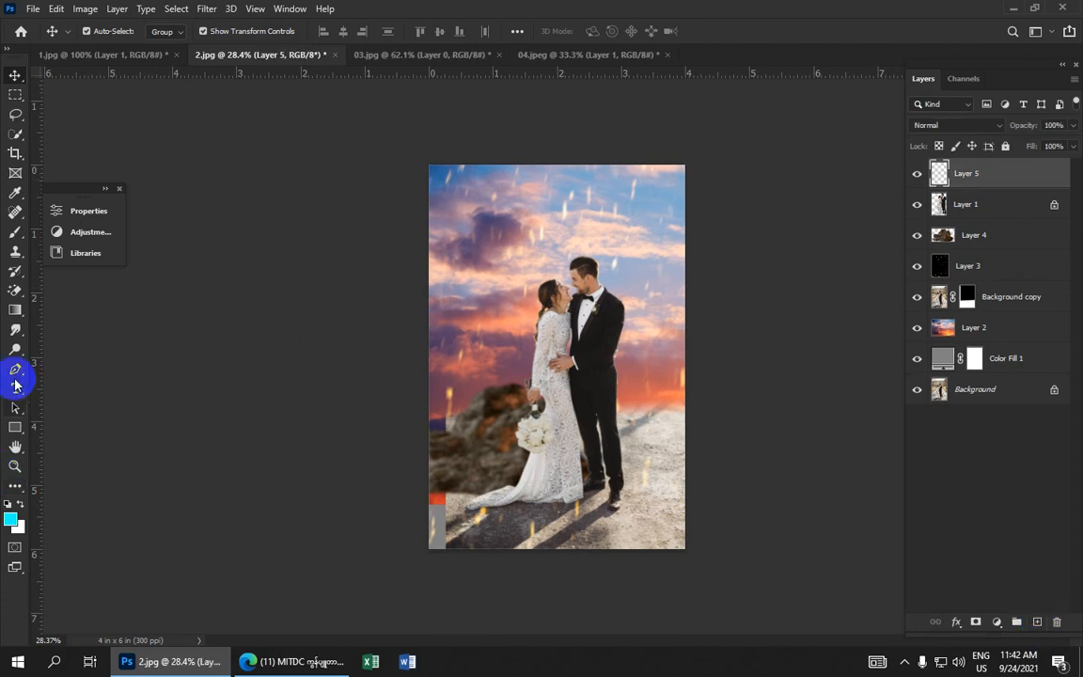
{"action": "left_click", "coordinate": [12, 519]}
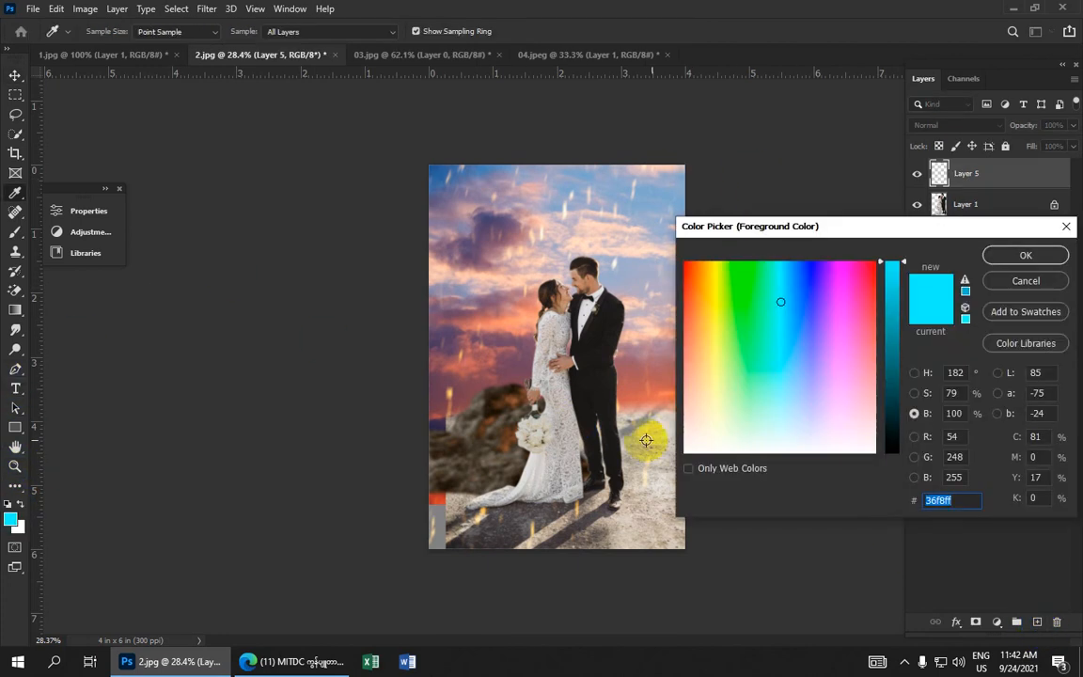
{"action": "left_click", "coordinate": [687, 443]}
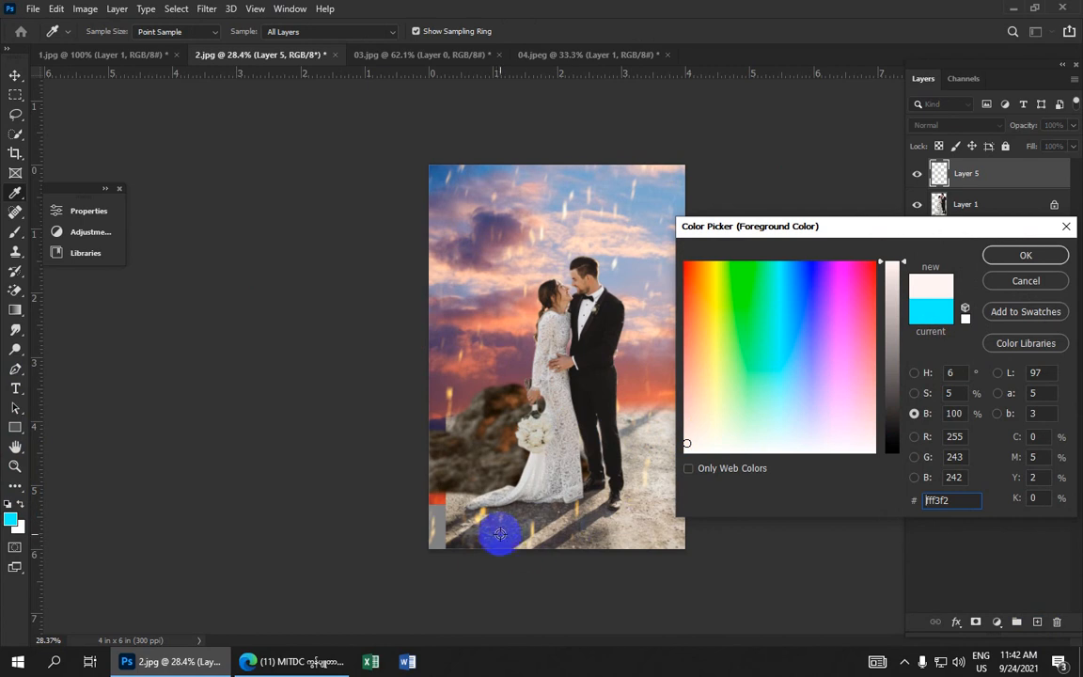
{"action": "left_click", "coordinate": [459, 508]}
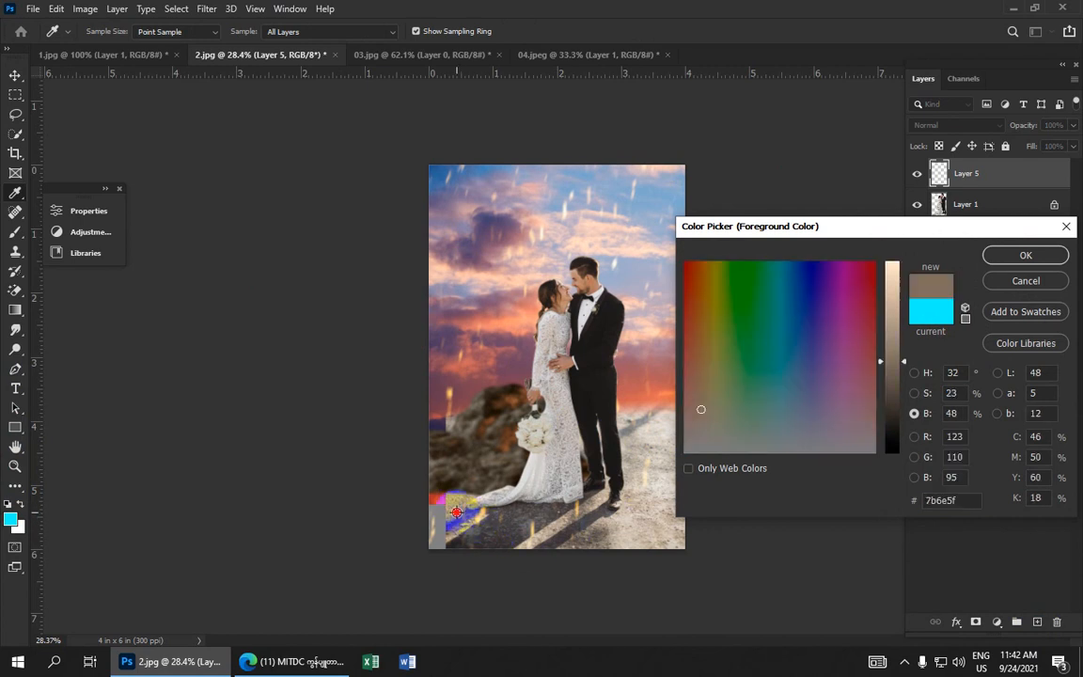
{"action": "left_click", "coordinate": [1024, 256]}
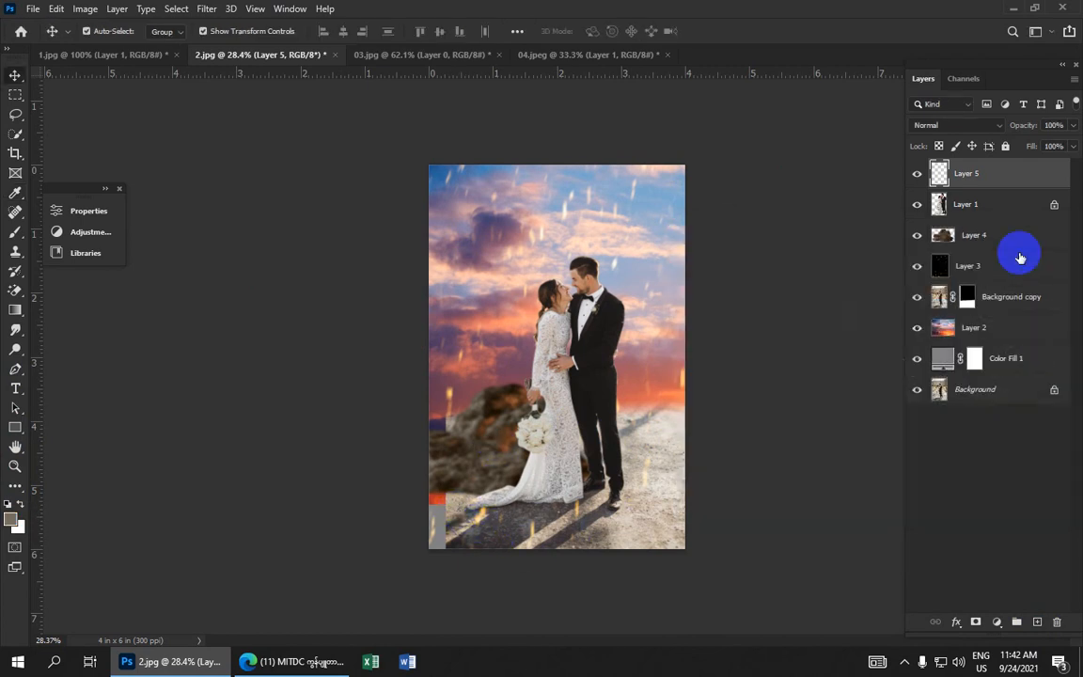
Switch to the Brush tool and choose the 284 px scattered sparkle brush tip with spacing turned off
{"action": "left_click", "coordinate": [14, 233]}
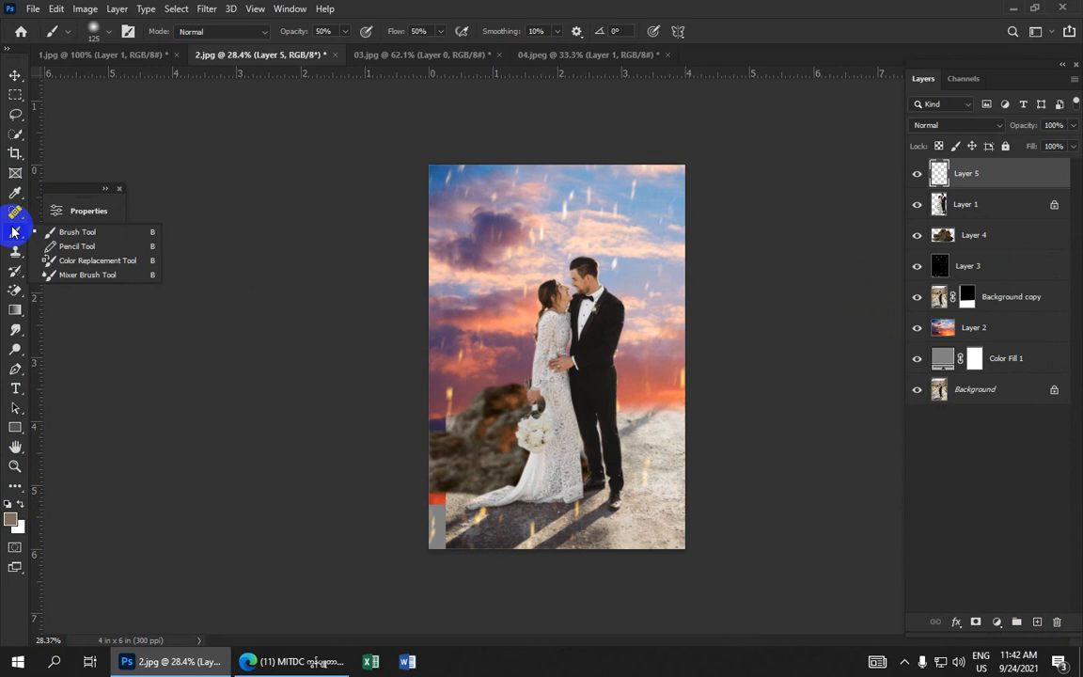
{"action": "left_click", "coordinate": [75, 231]}
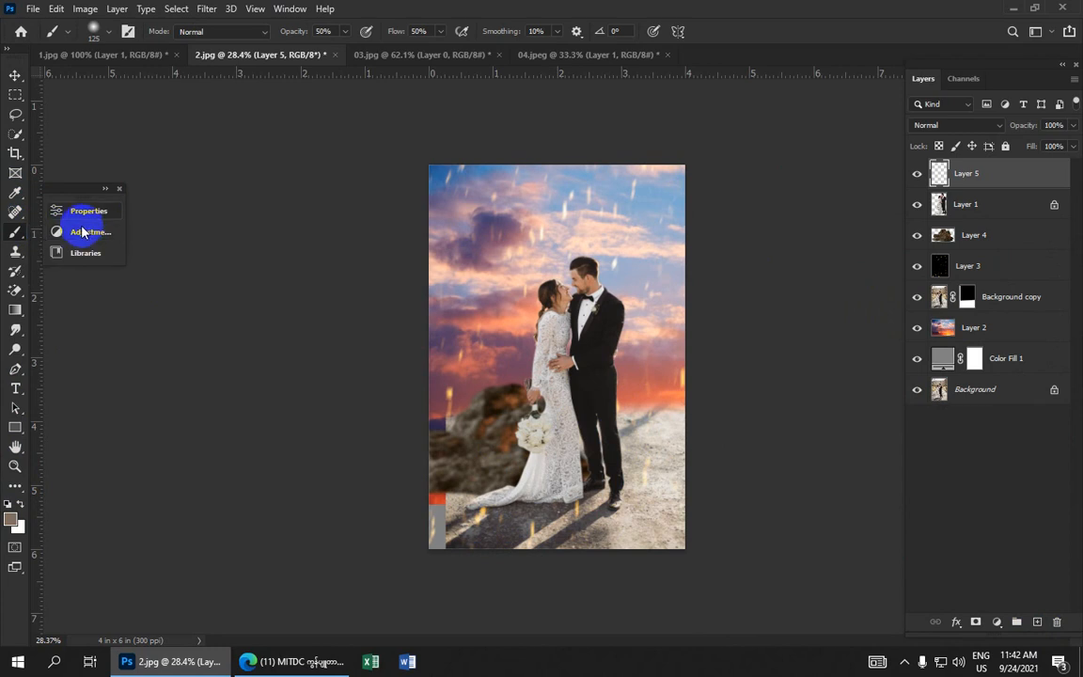
{"action": "left_click", "coordinate": [128, 33]}
{"action": "left_click", "coordinate": [128, 33]}
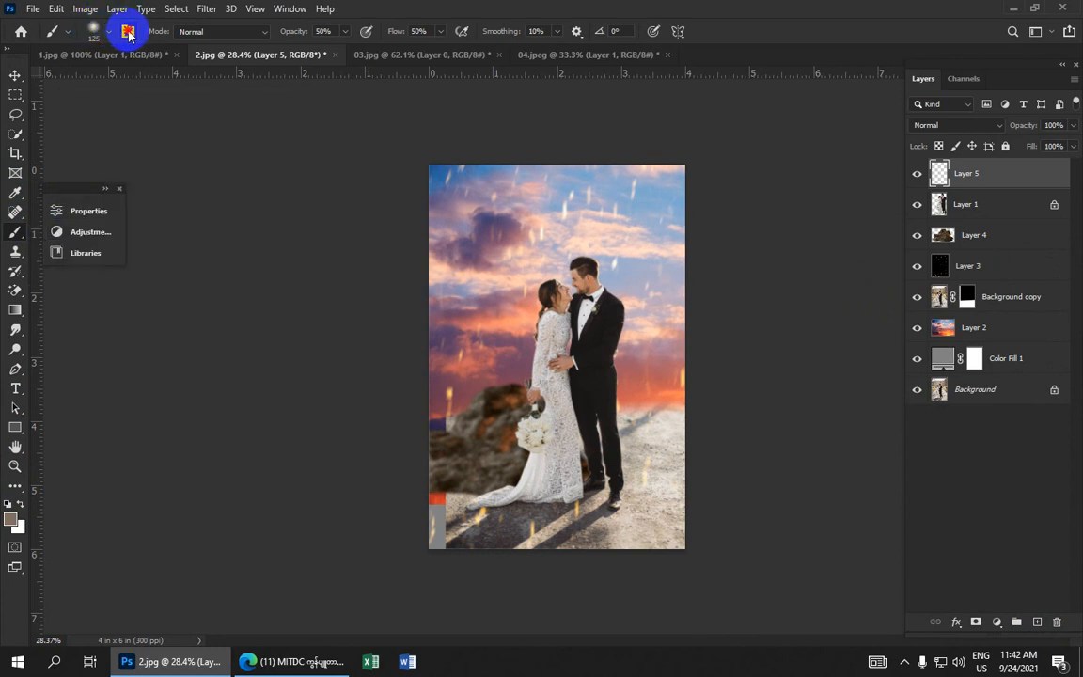
{"action": "left_click", "coordinate": [128, 33]}
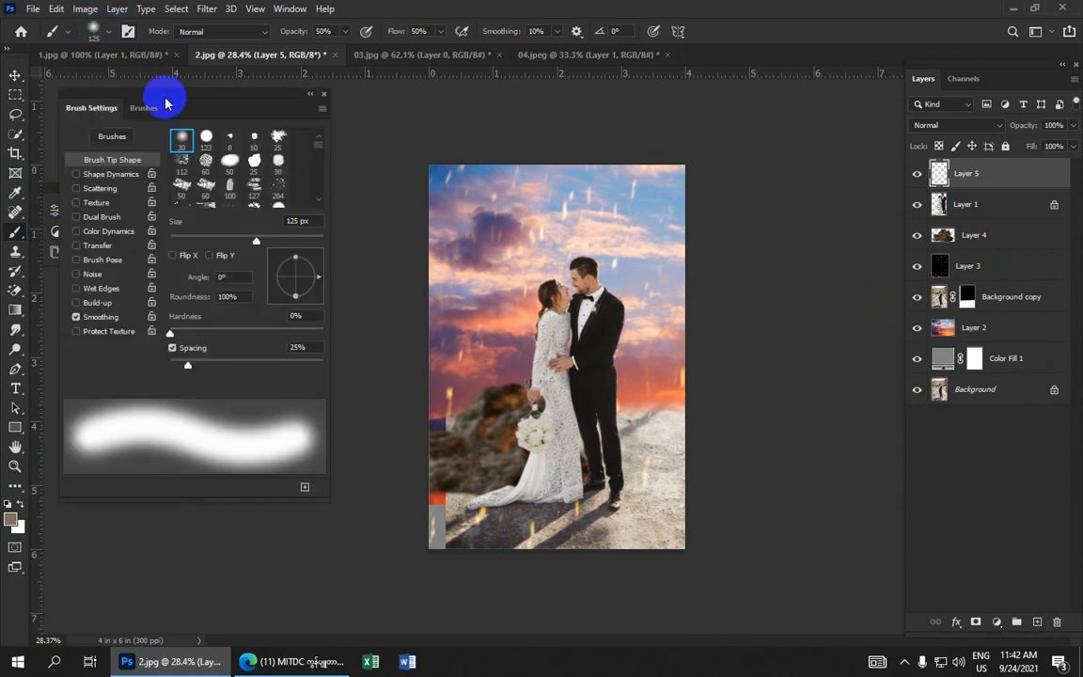
{"action": "left_click", "coordinate": [277, 188]}
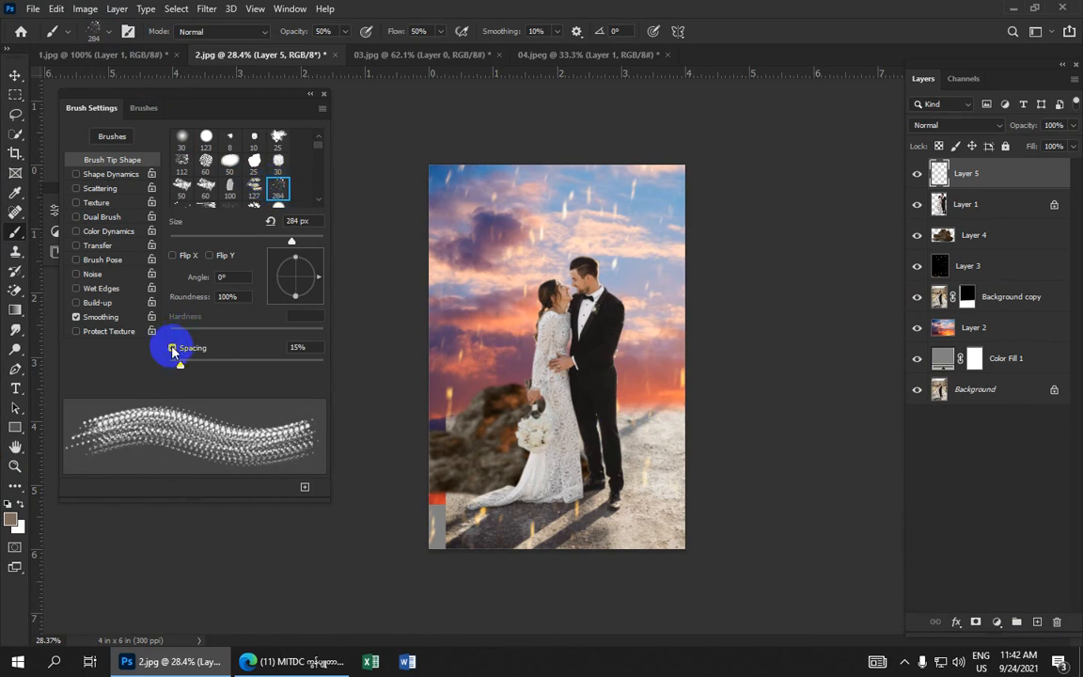
{"action": "left_click", "coordinate": [173, 348]}
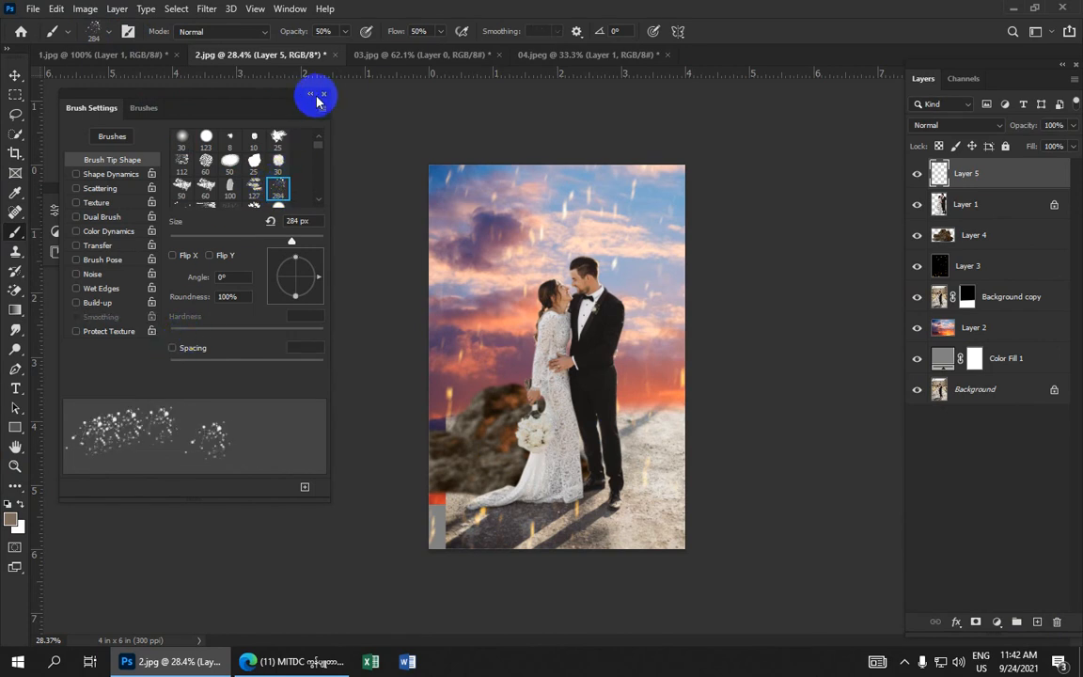
{"action": "left_click", "coordinate": [322, 95]}
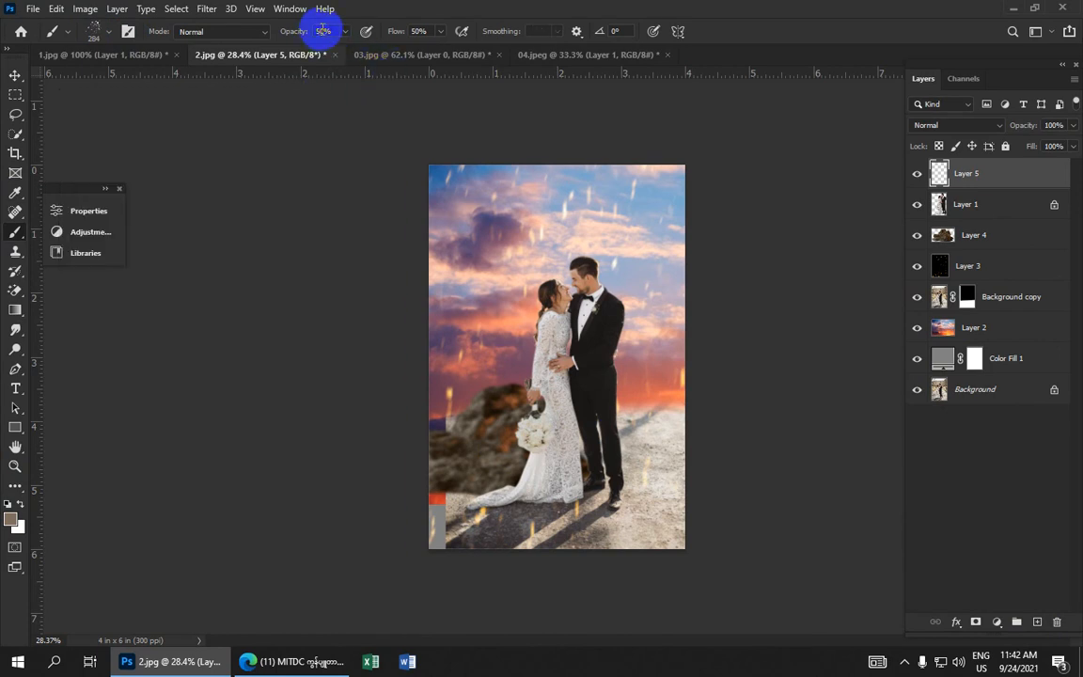
Set the brush opacity to 15%, flow to 40% and reduce the brush size to 100 px
{"action": "left_click", "coordinate": [322, 31]}
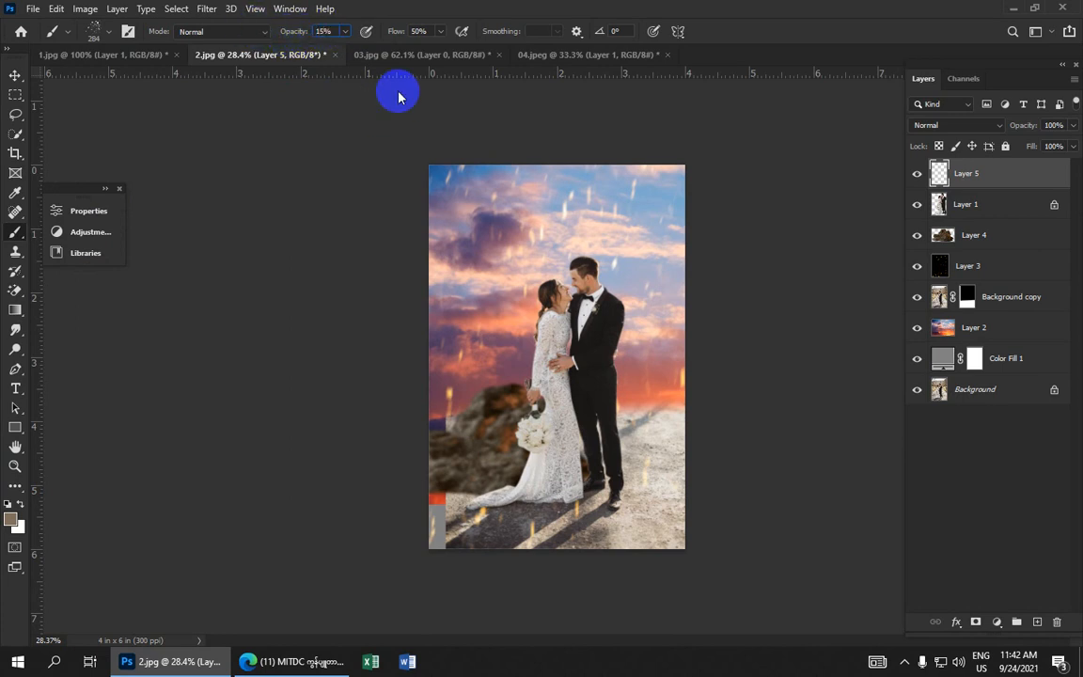
{"action": "left_click", "coordinate": [419, 31]}
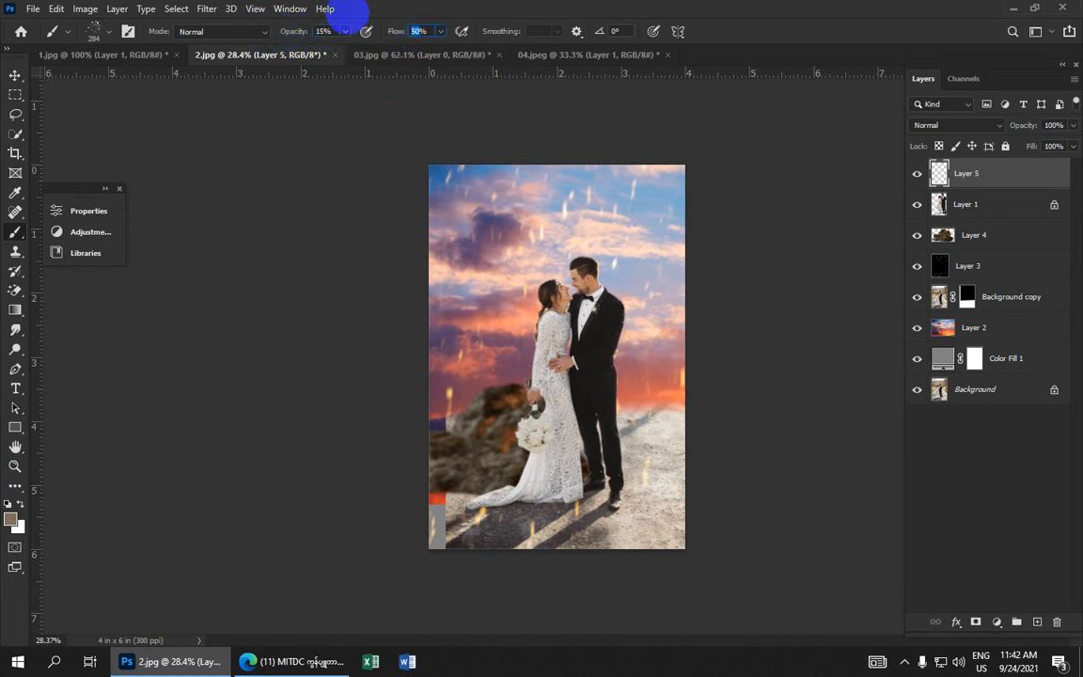
{"action": "scroll", "coordinate": [423, 376], "scroll_direction": "up", "scroll_amount": 2}
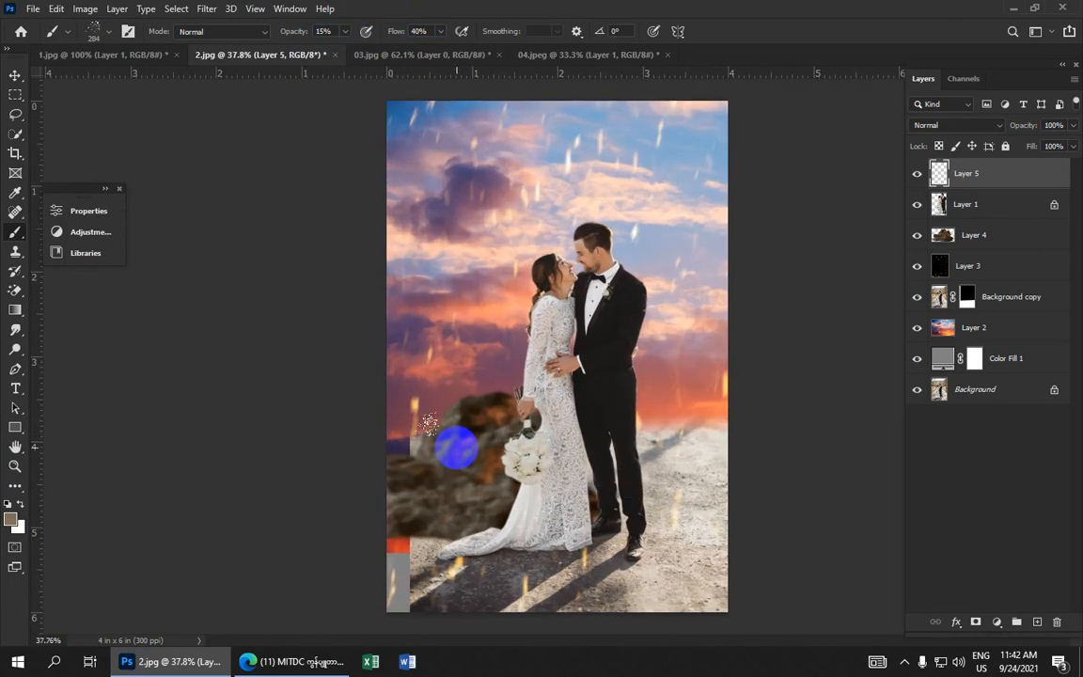
{"action": "left_click_drag", "start_coordinate": [449, 481], "coordinate": [459, 201]}
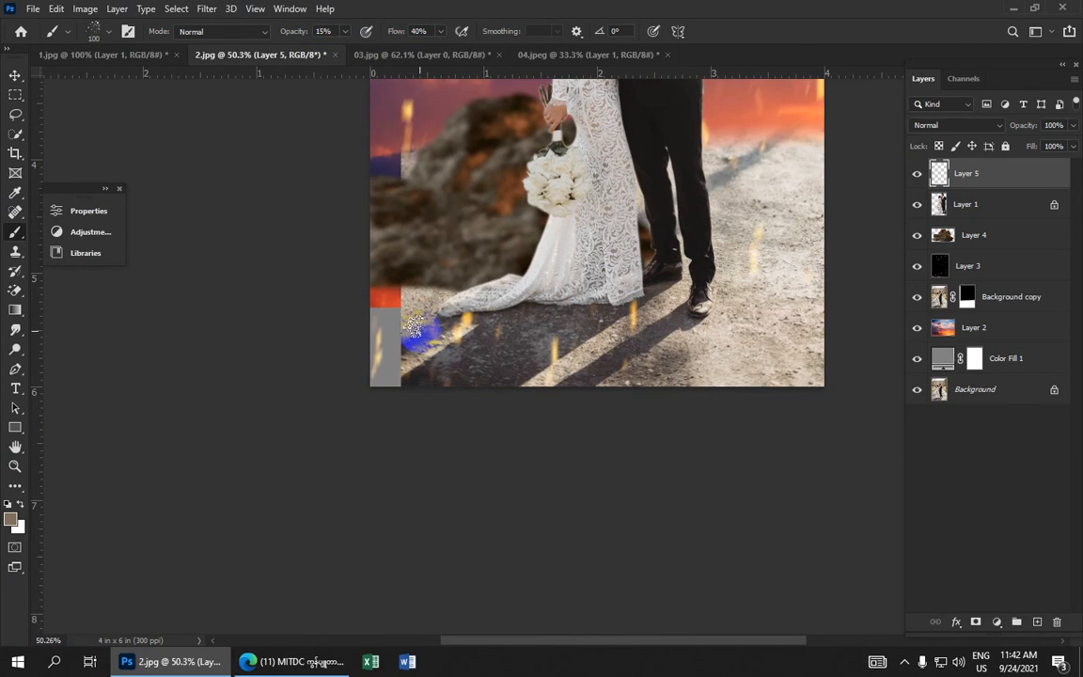
Paint ground texture over the grey gap in the lower-left corner beside the dress hem
{"action": "mouse_move", "coordinate": [413, 327]}
{"action": "left_mouse_down"}
{"action": "mouse_move", "coordinate": [415, 289]}
{"action": "mouse_move", "coordinate": [407, 311]}
{"action": "mouse_move", "coordinate": [405, 294]}
{"action": "mouse_move", "coordinate": [388, 305]}
{"action": "mouse_move", "coordinate": [388, 294]}
{"action": "mouse_move", "coordinate": [371, 316]}
{"action": "mouse_move", "coordinate": [383, 351]}
{"action": "mouse_move", "coordinate": [401, 351]}
{"action": "mouse_move", "coordinate": [406, 368]}
{"action": "mouse_move", "coordinate": [392, 374]}
{"action": "mouse_move", "coordinate": [406, 299]}
{"action": "left_mouse_up"}
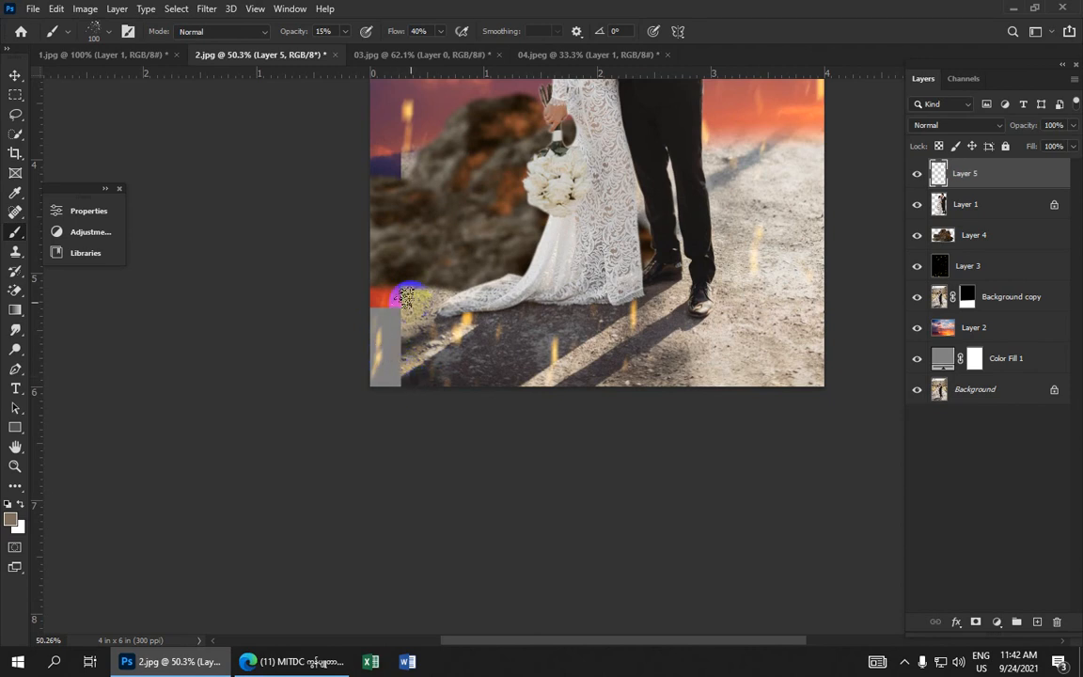
{"action": "left_click_drag", "start_coordinate": [412, 358], "coordinate": [415, 339]}
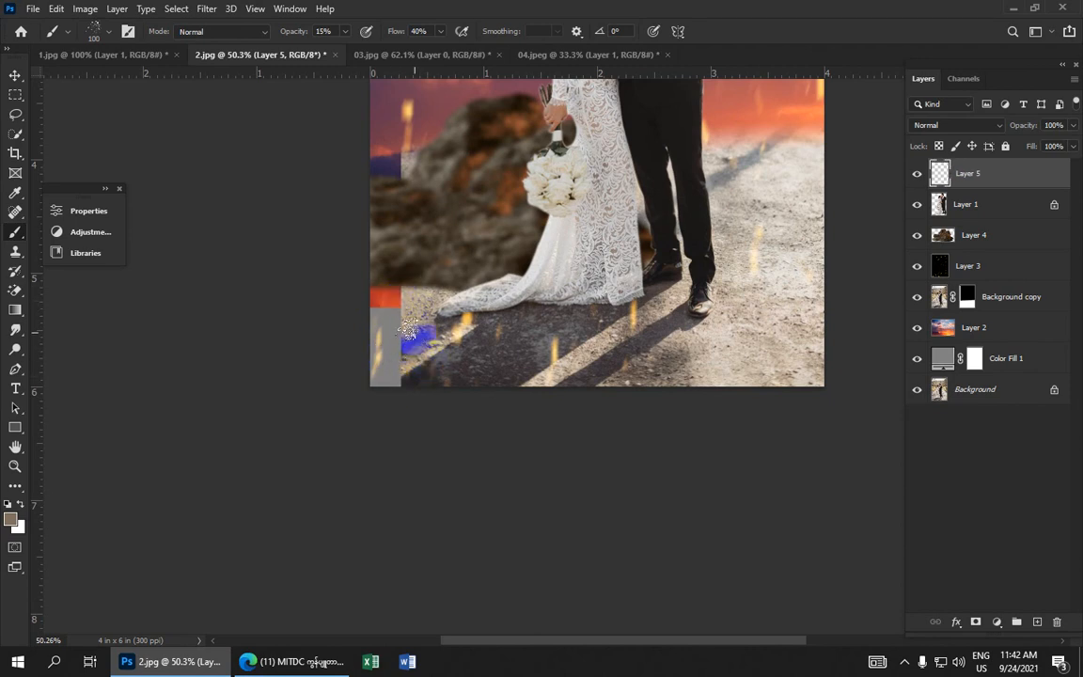
{"action": "scroll", "coordinate": [411, 338], "scroll_direction": "down", "scroll_amount": 4}
{"action": "scroll", "coordinate": [409, 397], "scroll_direction": "up", "scroll_amount": 9}
{"action": "left_click_drag", "start_coordinate": [469, 501], "coordinate": [446, 126]}
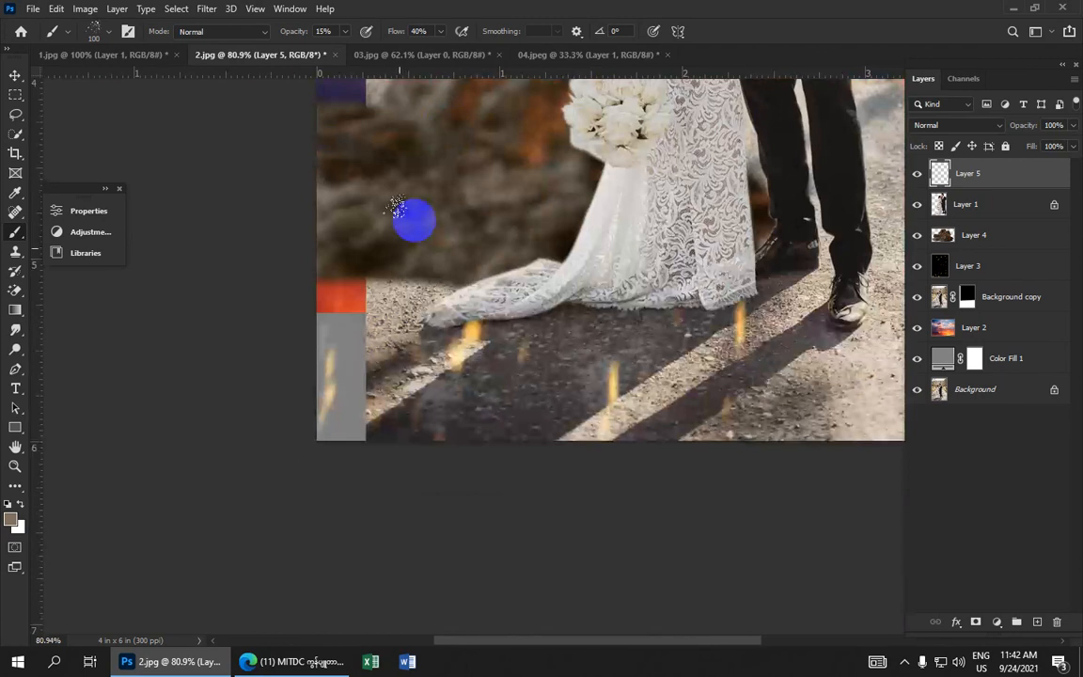
{"action": "left_click_drag", "start_coordinate": [357, 297], "coordinate": [339, 282]}
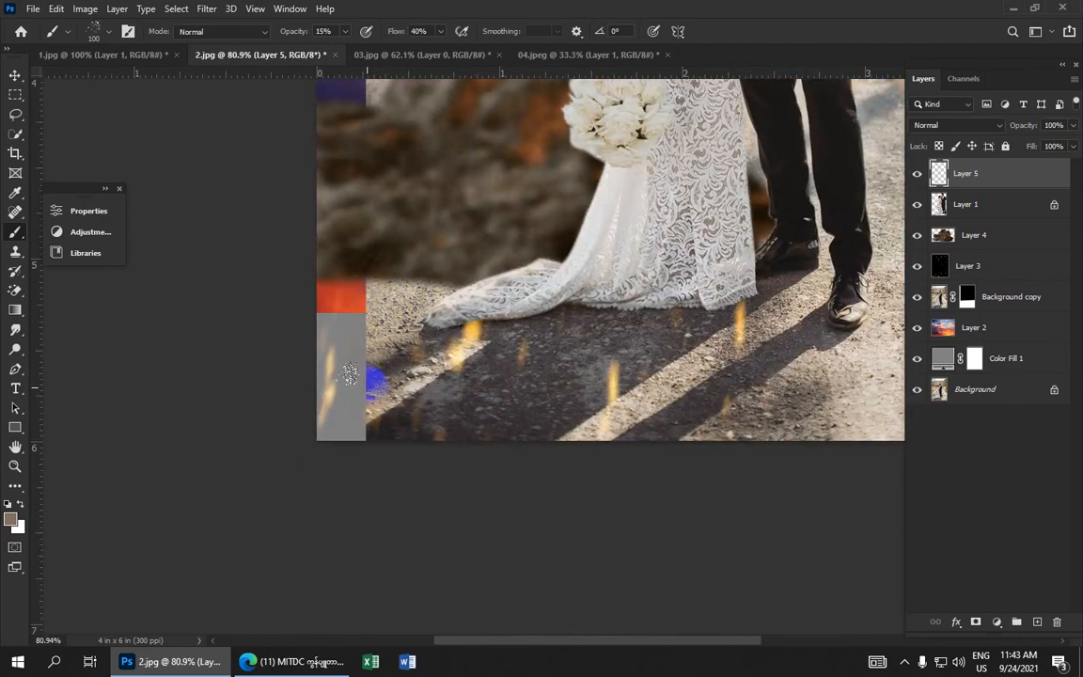
Raise the brush opacity to 45% and paint more ground texture over the lower-left gap beside the dress hem
{"action": "left_click", "coordinate": [393, 34]}
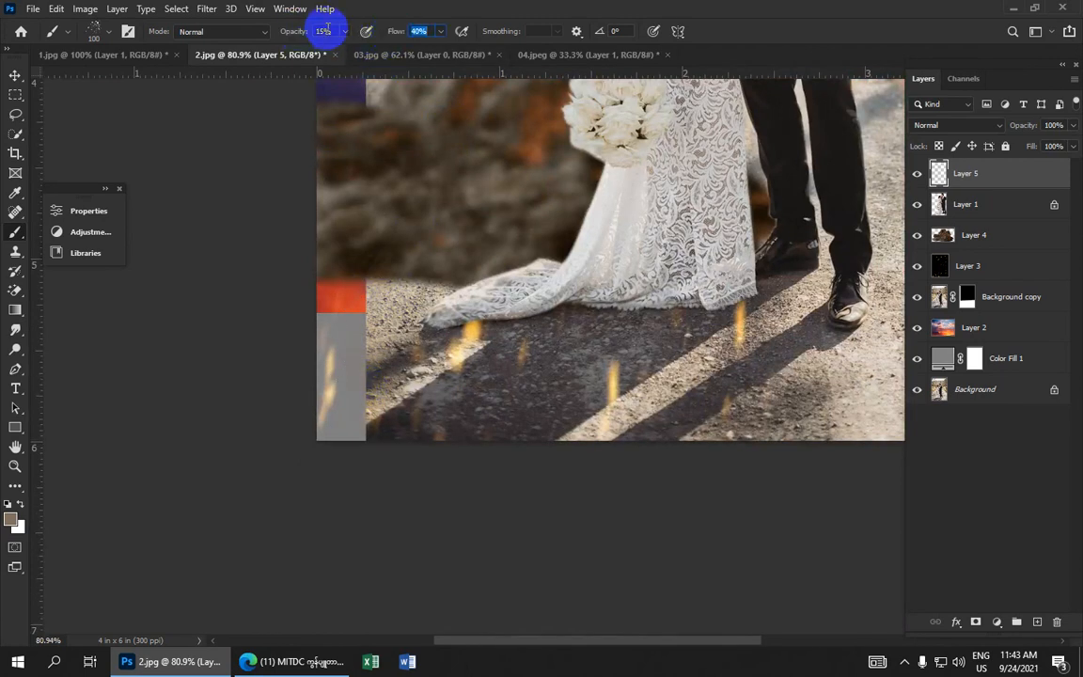
{"action": "left_click", "coordinate": [322, 30]}
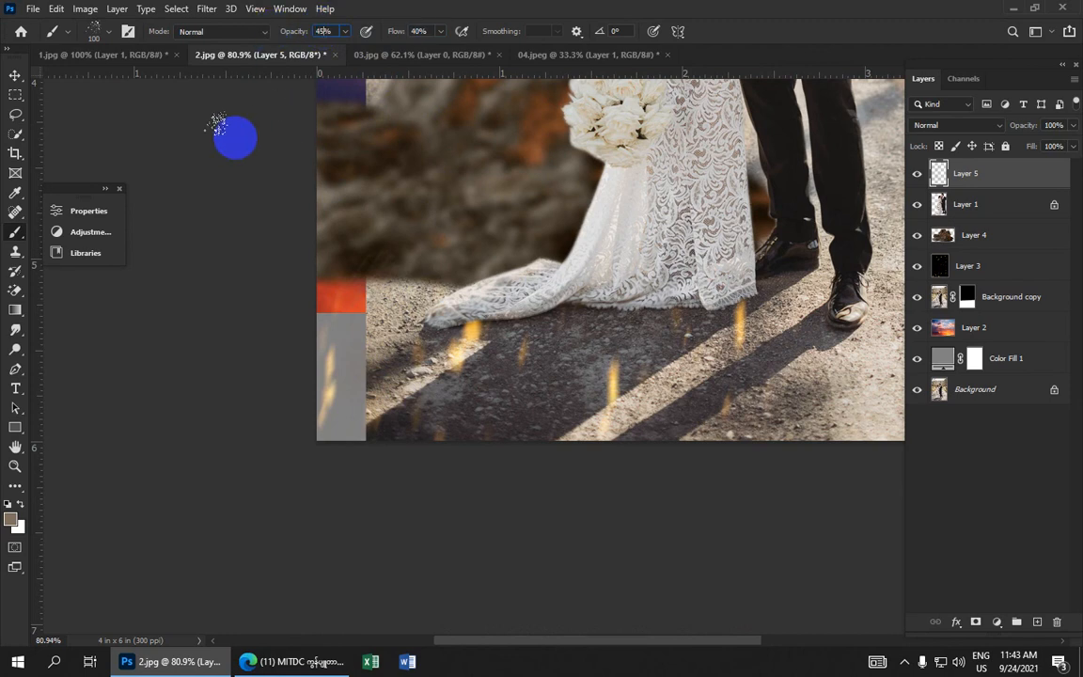
{"action": "left_click_drag", "start_coordinate": [340, 294], "coordinate": [351, 299]}
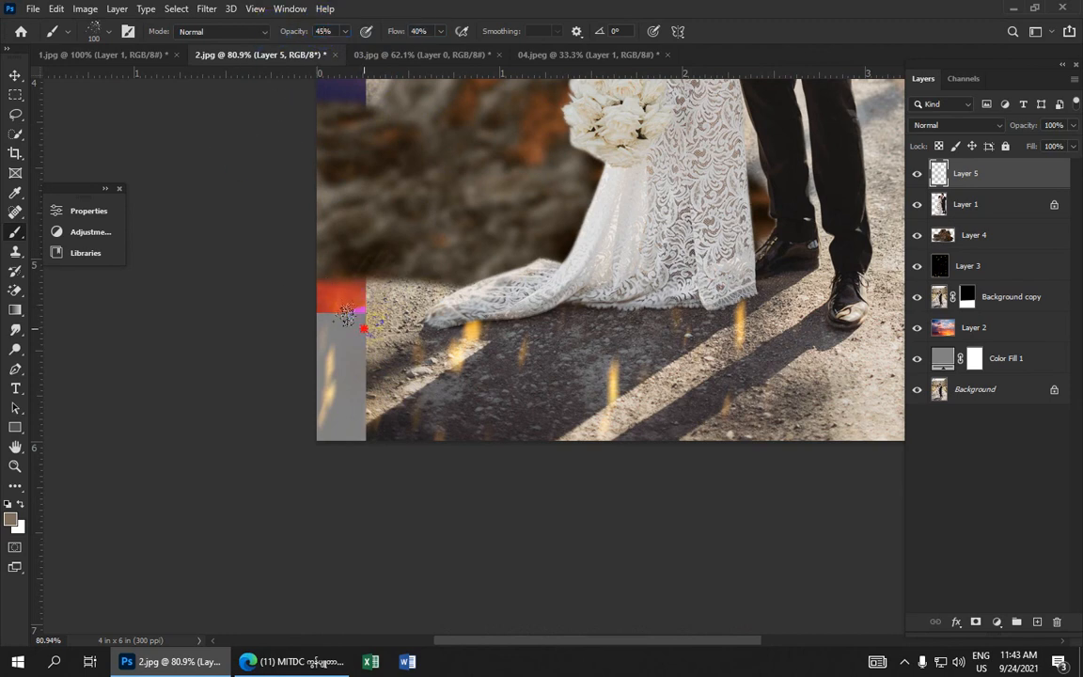
{"action": "left_click", "coordinate": [346, 297]}
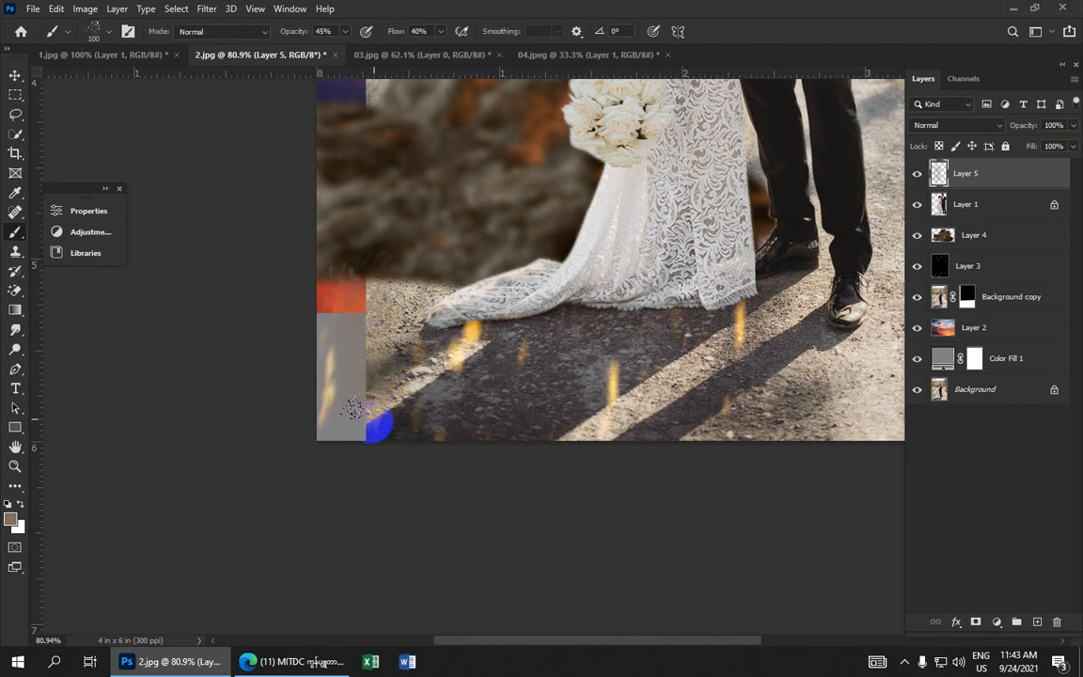
{"action": "left_click", "coordinate": [382, 290]}
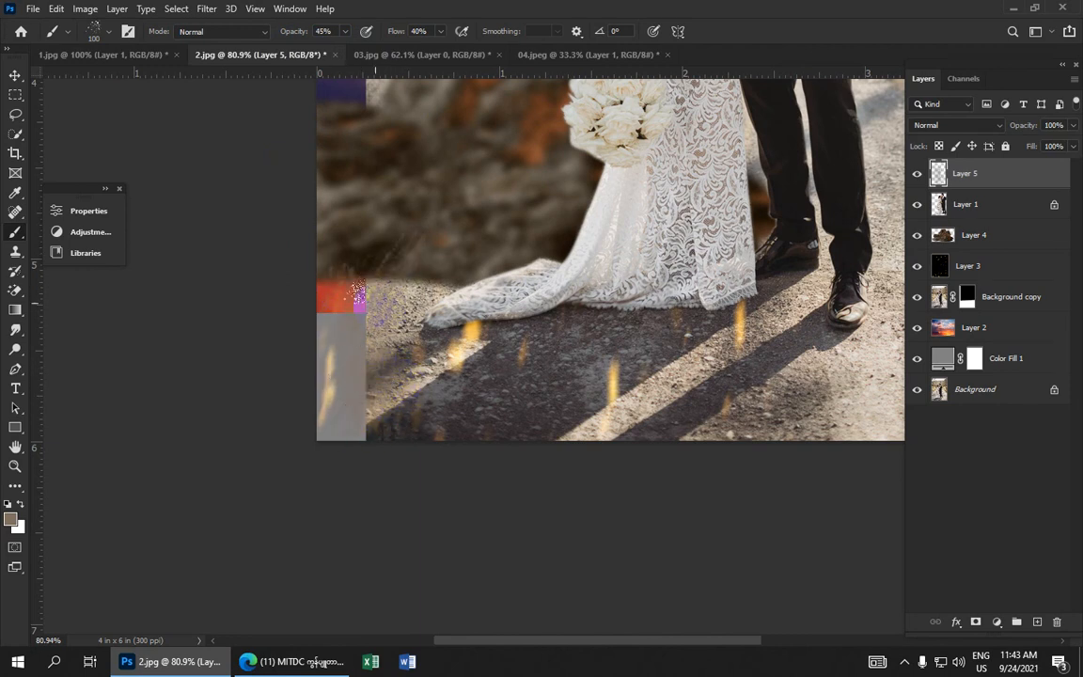
{"action": "left_click", "coordinate": [342, 265]}
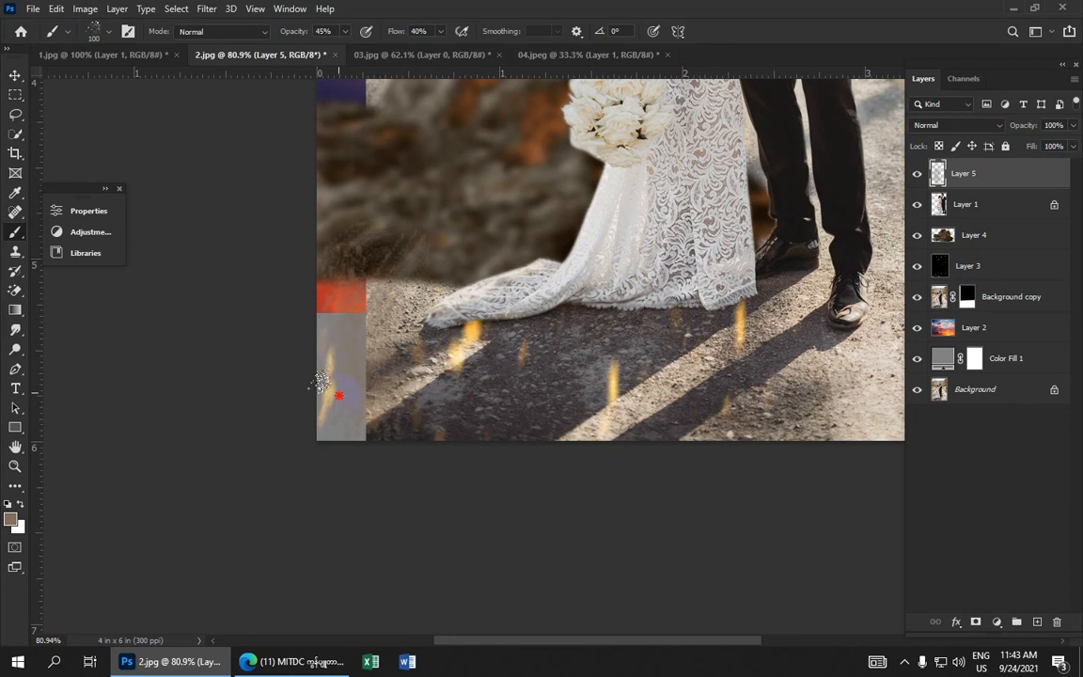
{"action": "left_click", "coordinate": [398, 262]}
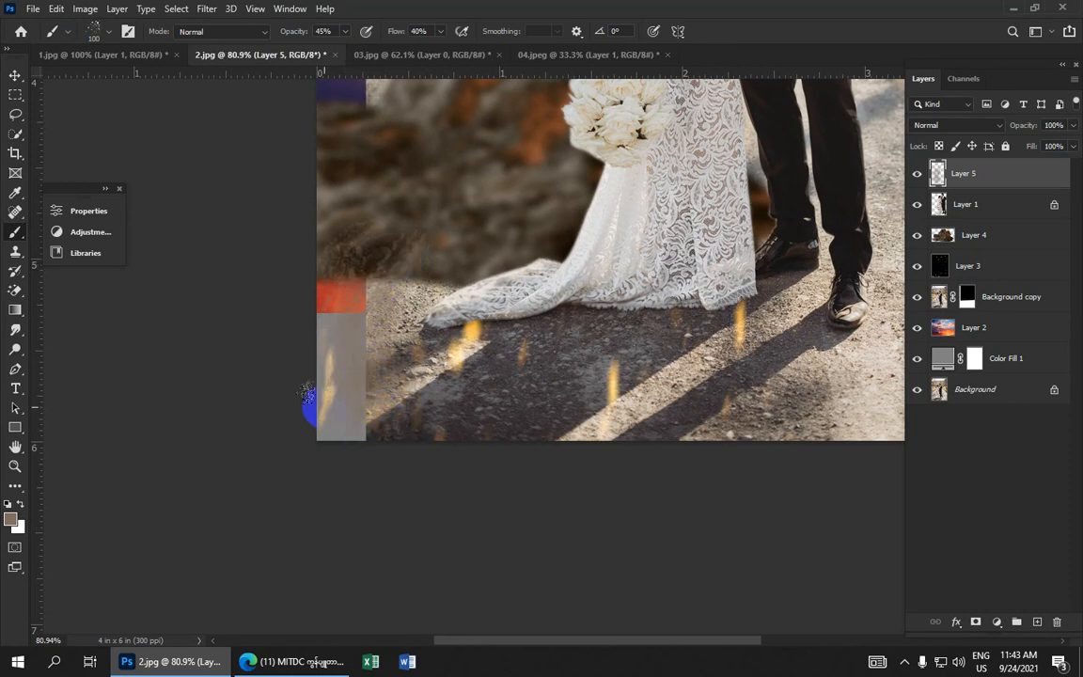
{"action": "left_click", "coordinate": [389, 234]}
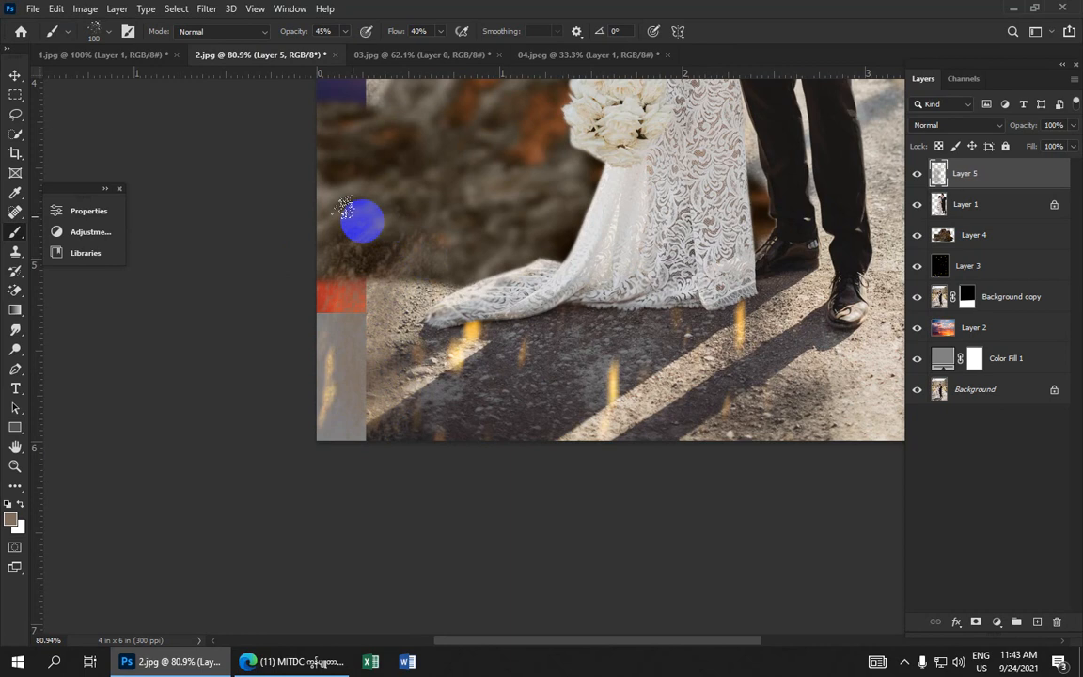
{"action": "mouse_move", "coordinate": [307, 204]}
{"action": "left_mouse_down"}
{"action": "mouse_move", "coordinate": [322, 229]}
{"action": "mouse_move", "coordinate": [384, 274]}
{"action": "mouse_move", "coordinate": [375, 293]}
{"action": "mouse_move", "coordinate": [403, 379]}
{"action": "mouse_move", "coordinate": [404, 419]}
{"action": "mouse_move", "coordinate": [352, 429]}
{"action": "mouse_move", "coordinate": [379, 376]}
{"action": "mouse_move", "coordinate": [397, 337]}
{"action": "left_mouse_up"}
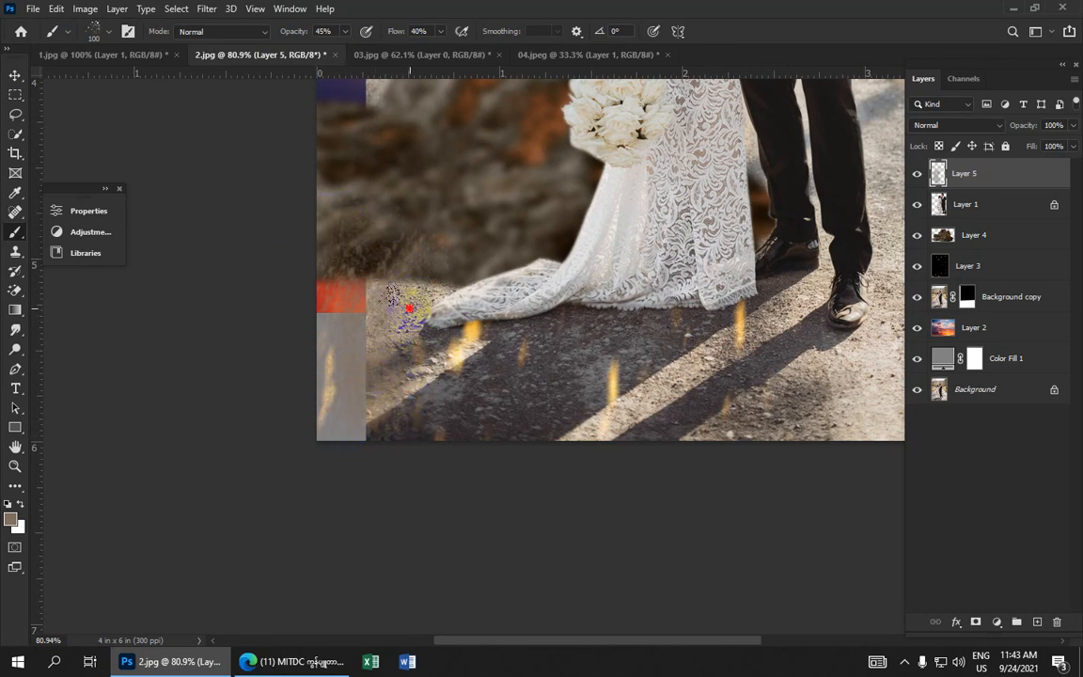
{"action": "scroll", "coordinate": [345, 279], "scroll_direction": "down", "scroll_amount": 5}
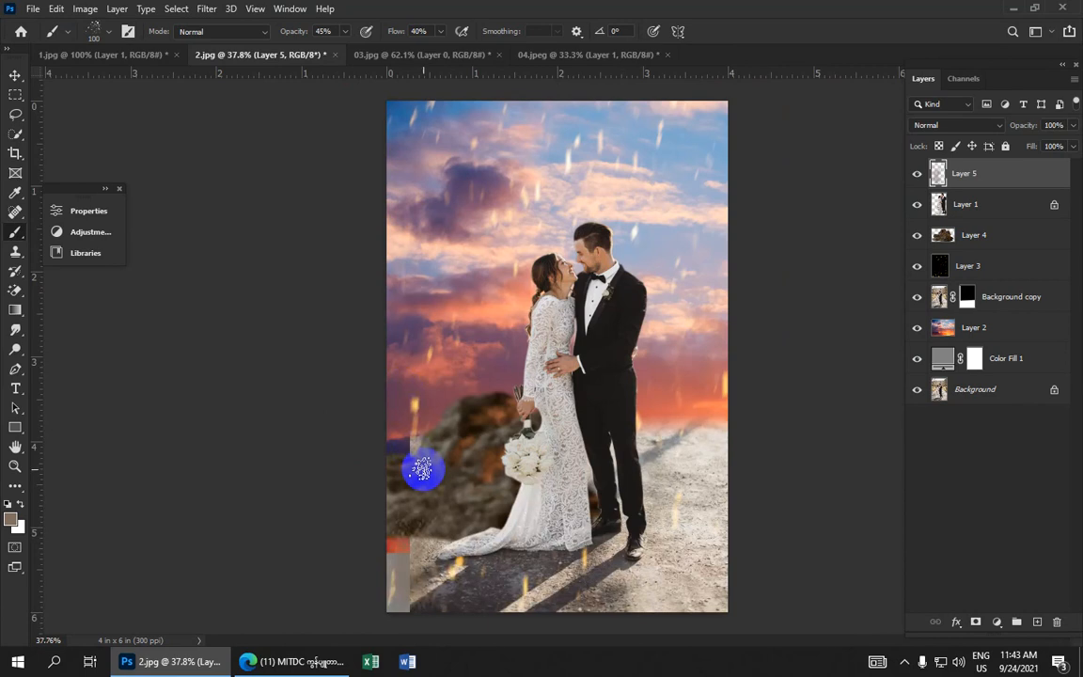
{"action": "scroll", "coordinate": [455, 488], "scroll_direction": "up", "scroll_amount": 4}
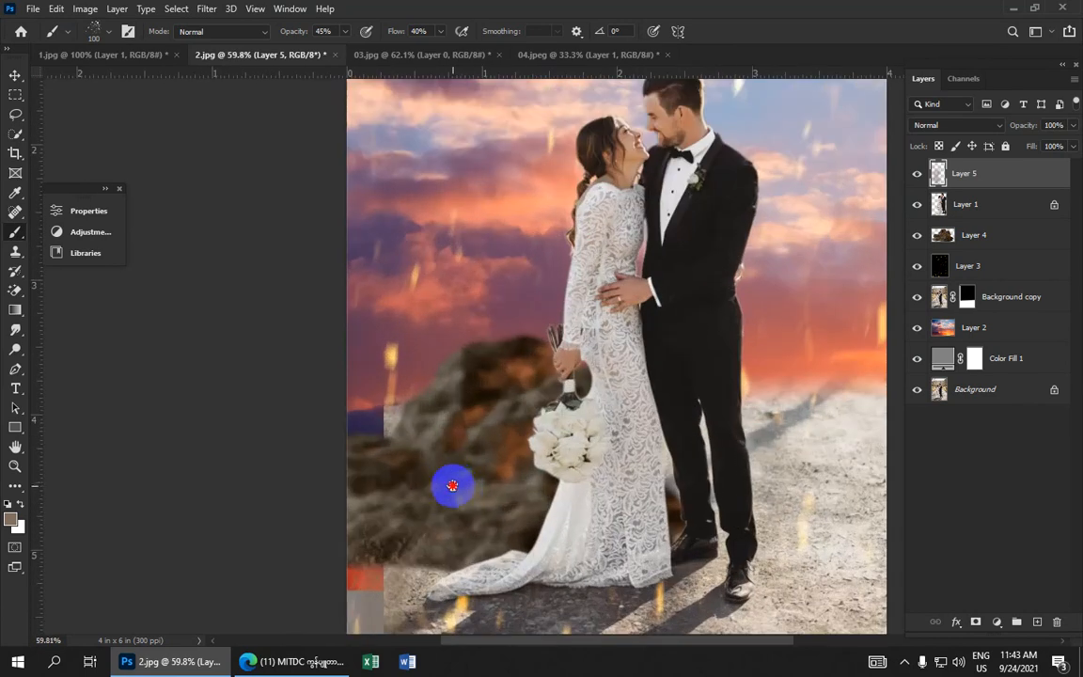
{"action": "scroll", "coordinate": [382, 285], "scroll_direction": "down", "scroll_amount": 4}
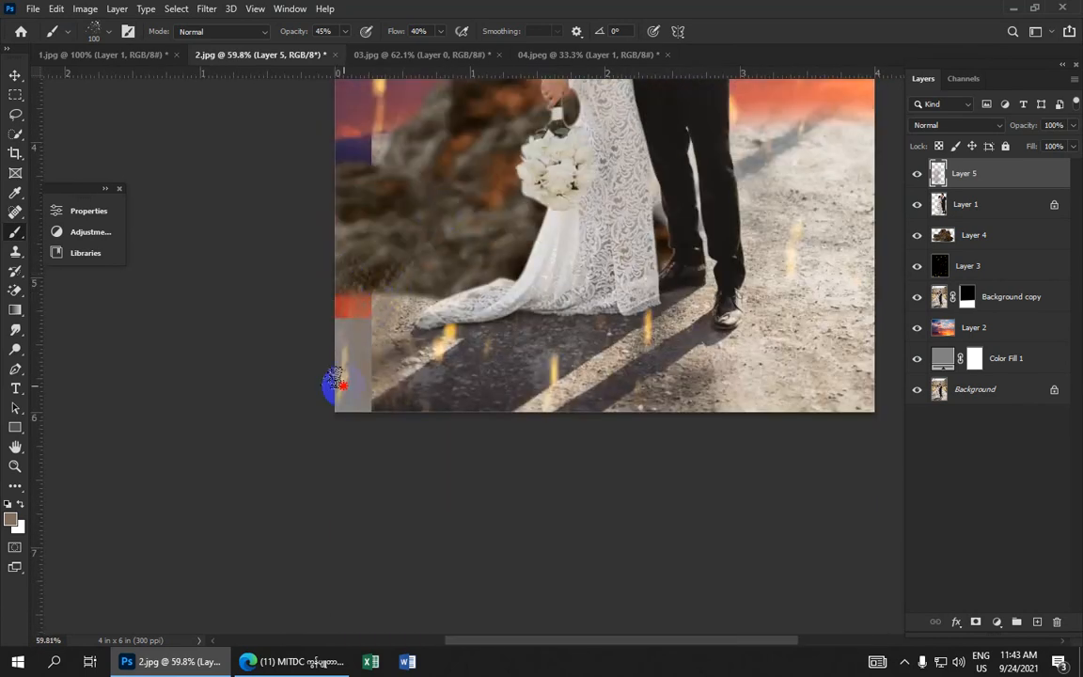
{"action": "left_click_drag", "start_coordinate": [406, 378], "coordinate": [383, 311]}
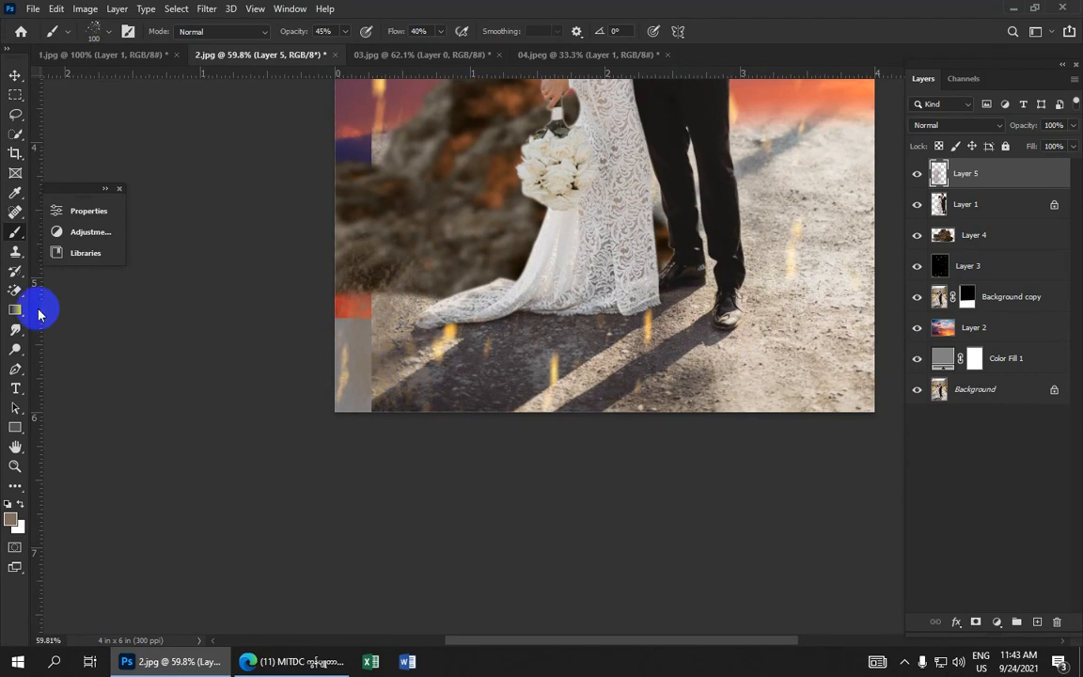
On the Background copy layer, lasso the lower-left gap area and feather the selection by 2 pixels
{"action": "left_click", "coordinate": [940, 297]}
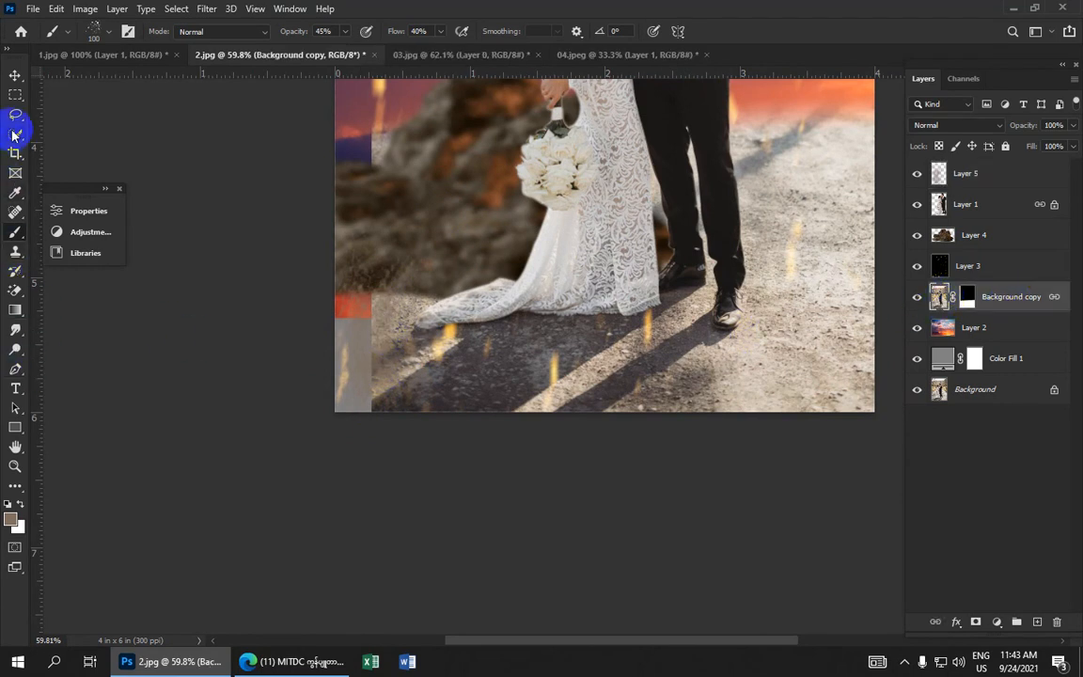
{"action": "left_click_drag", "start_coordinate": [16, 122], "coordinate": [73, 115]}
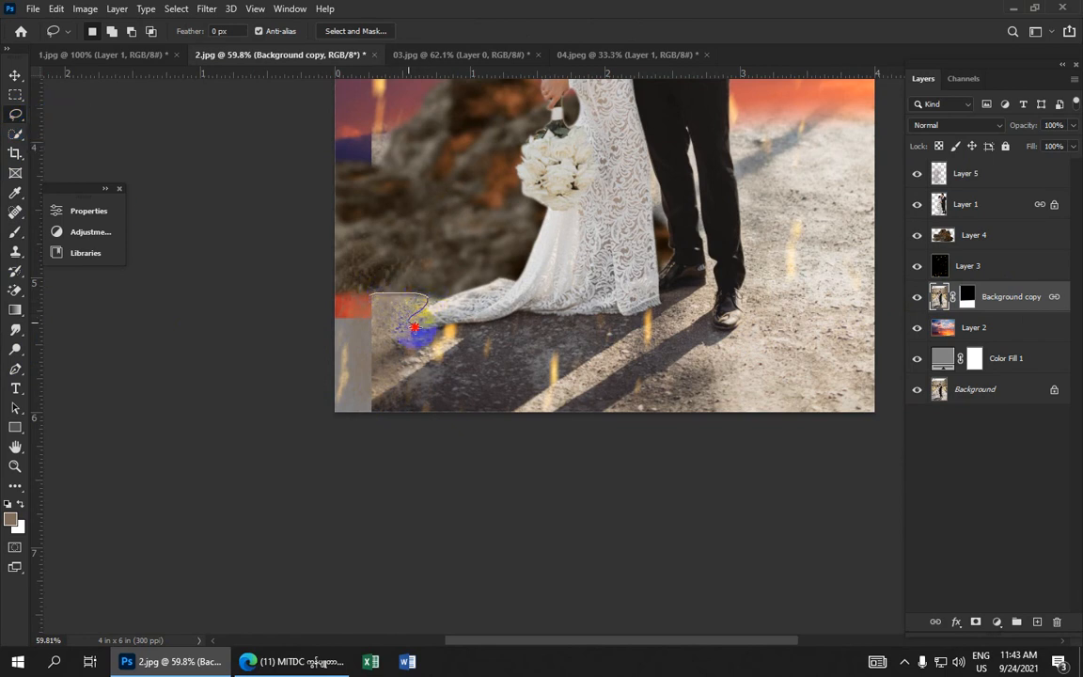
{"action": "mouse_move", "coordinate": [422, 335]}
{"action": "left_mouse_down"}
{"action": "mouse_move", "coordinate": [429, 390]}
{"action": "mouse_move", "coordinate": [412, 413]}
{"action": "mouse_move", "coordinate": [372, 420]}
{"action": "mouse_move", "coordinate": [351, 404]}
{"action": "mouse_move", "coordinate": [328, 338]}
{"action": "mouse_move", "coordinate": [369, 296]}
{"action": "left_mouse_up"}
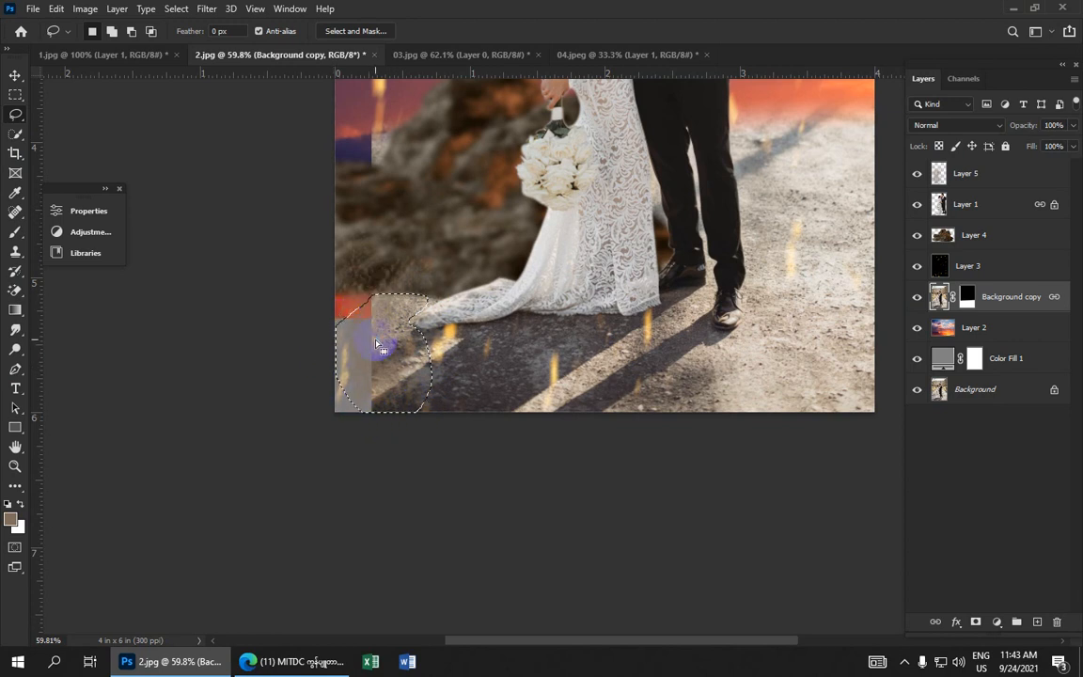
{"action": "right_click", "coordinate": [376, 340]}
{"action": "left_click", "coordinate": [409, 376]}
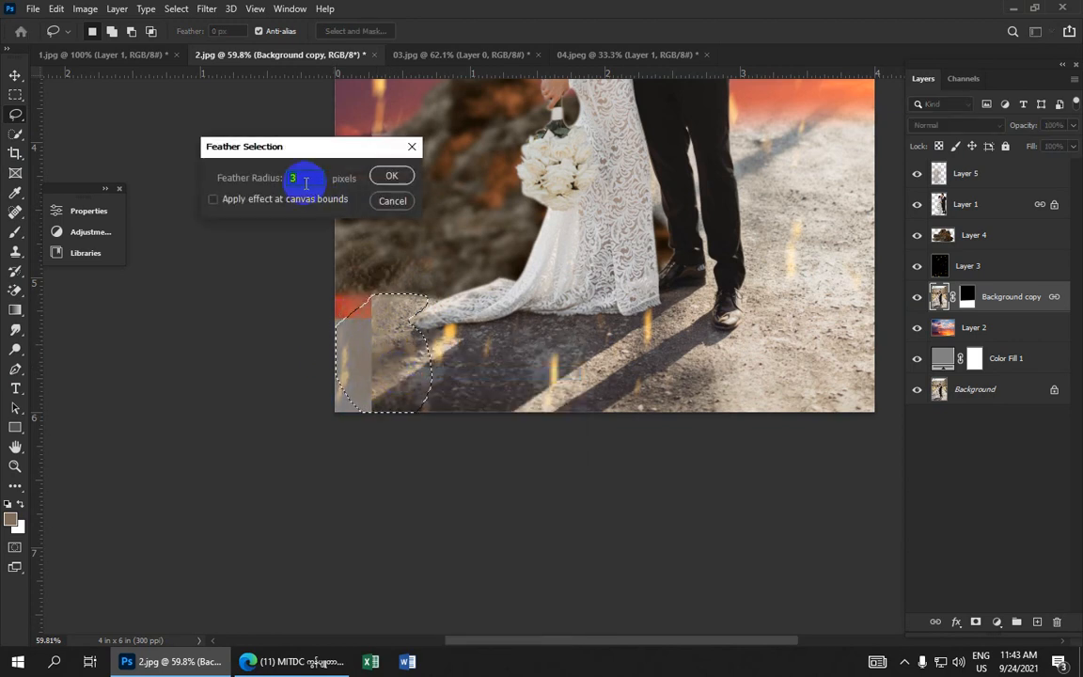
{"action": "left_click", "coordinate": [392, 176]}
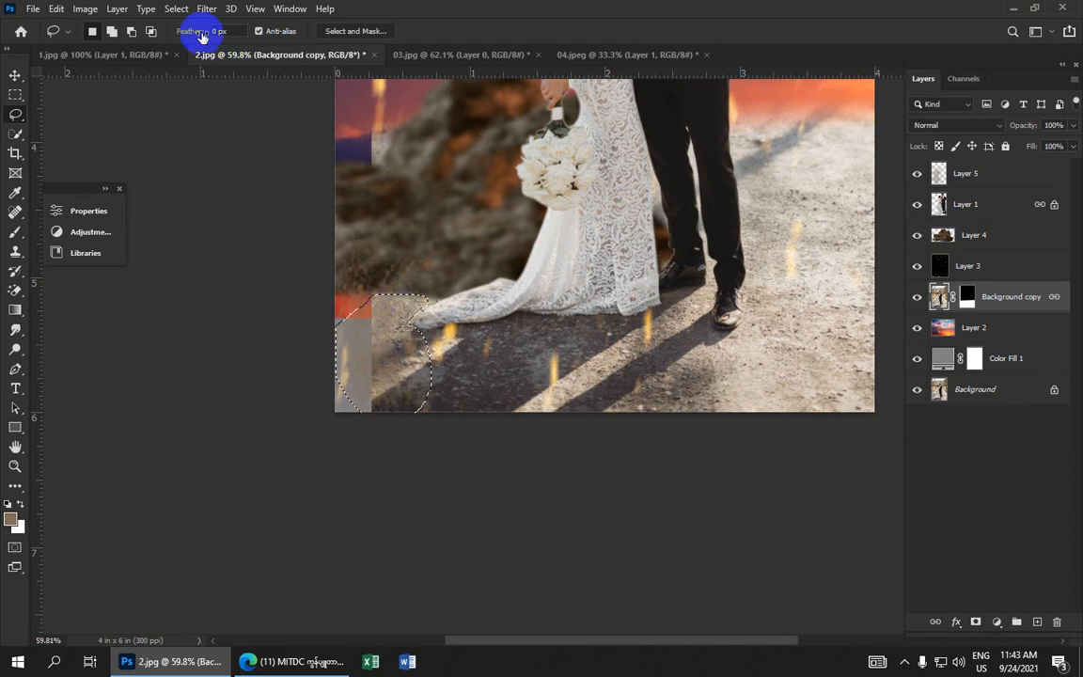
Apply a Gaussian Blur with a 3.0 pixel radius to the selected area
{"action": "left_click", "coordinate": [205, 9]}
{"action": "mouse_move", "coordinate": [271, 230]}
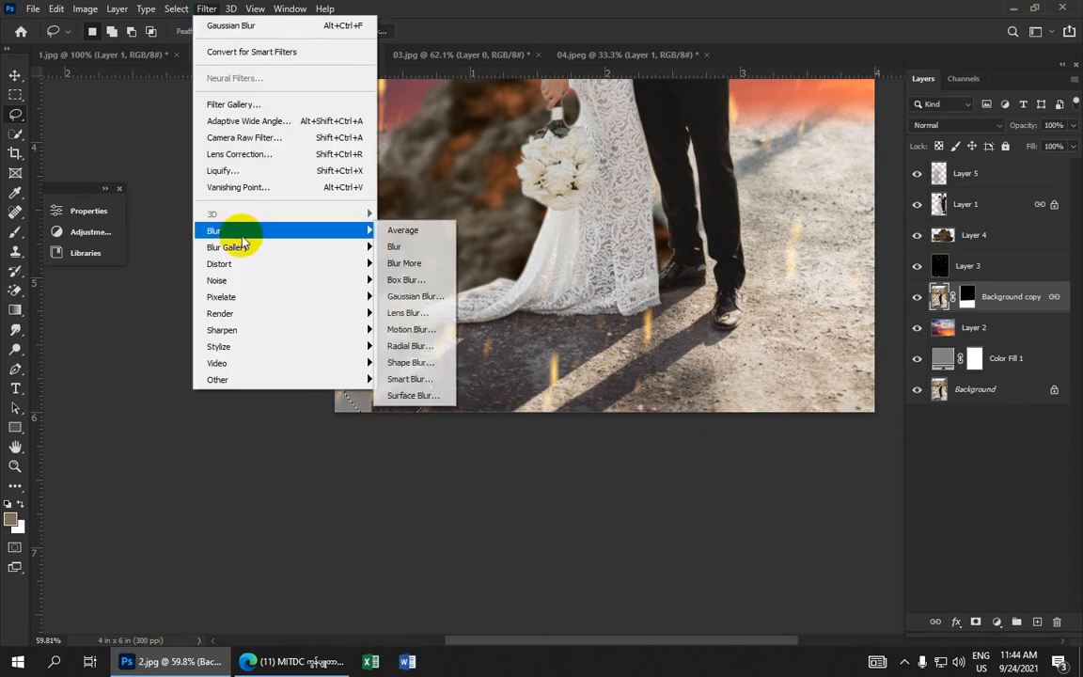
{"action": "left_click", "coordinate": [413, 296]}
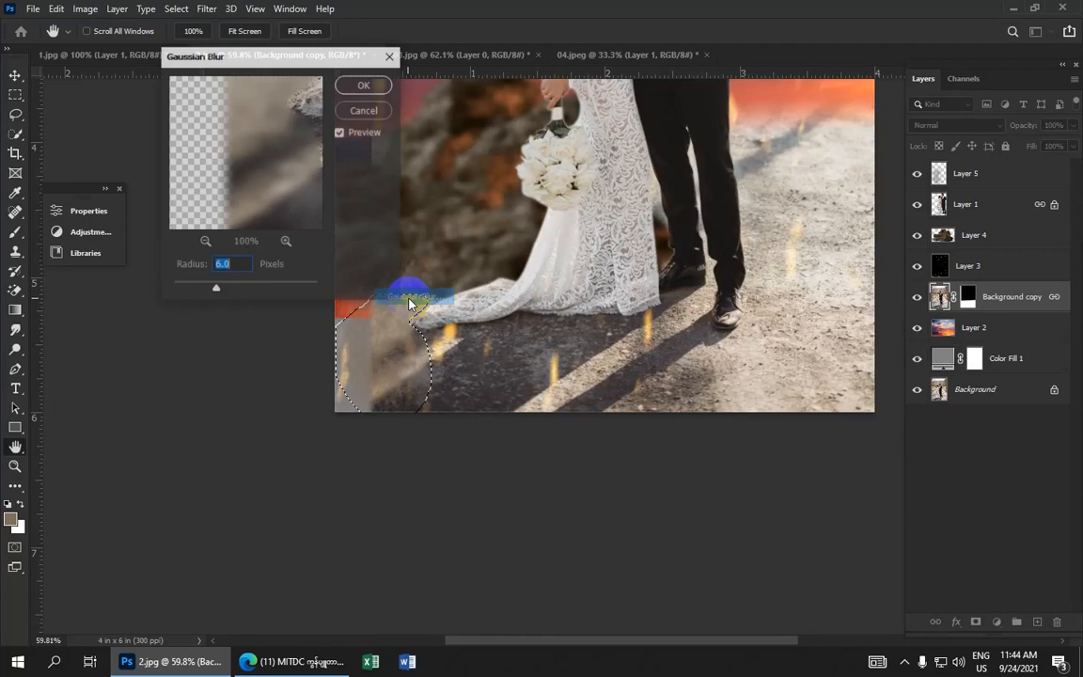
{"action": "left_click", "coordinate": [228, 286]}
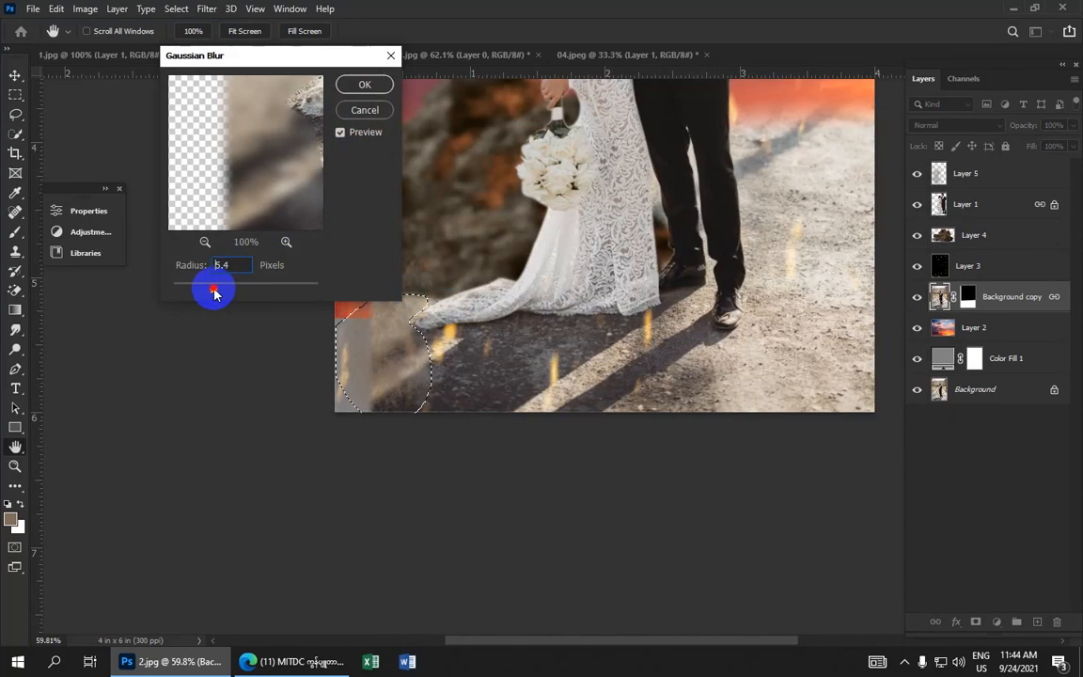
{"action": "left_click_drag", "start_coordinate": [214, 293], "coordinate": [207, 291]}
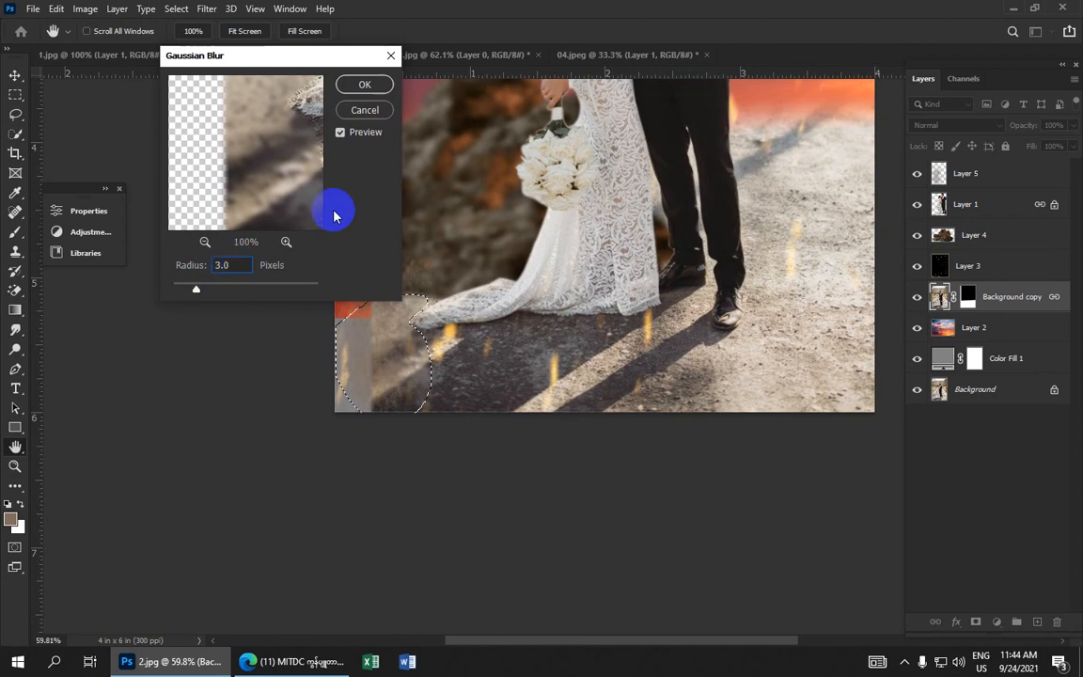
{"action": "left_click", "coordinate": [380, 85]}
Add a new empty layer above the Background copy layer
{"action": "key", "text": "l"}
{"action": "scroll", "coordinate": [440, 290], "scroll_direction": "down", "scroll_amount": 1}
{"action": "scroll", "coordinate": [440, 290], "scroll_direction": "down", "scroll_amount": 1}
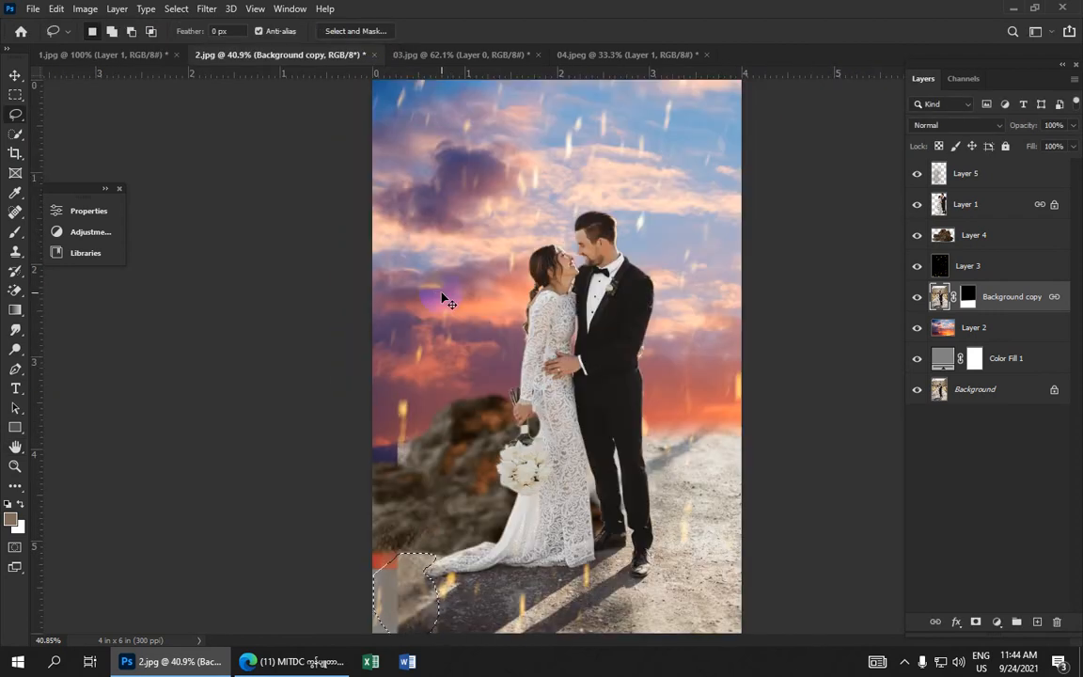
{"action": "scroll", "coordinate": [592, 346], "scroll_direction": "down", "scroll_amount": 3}
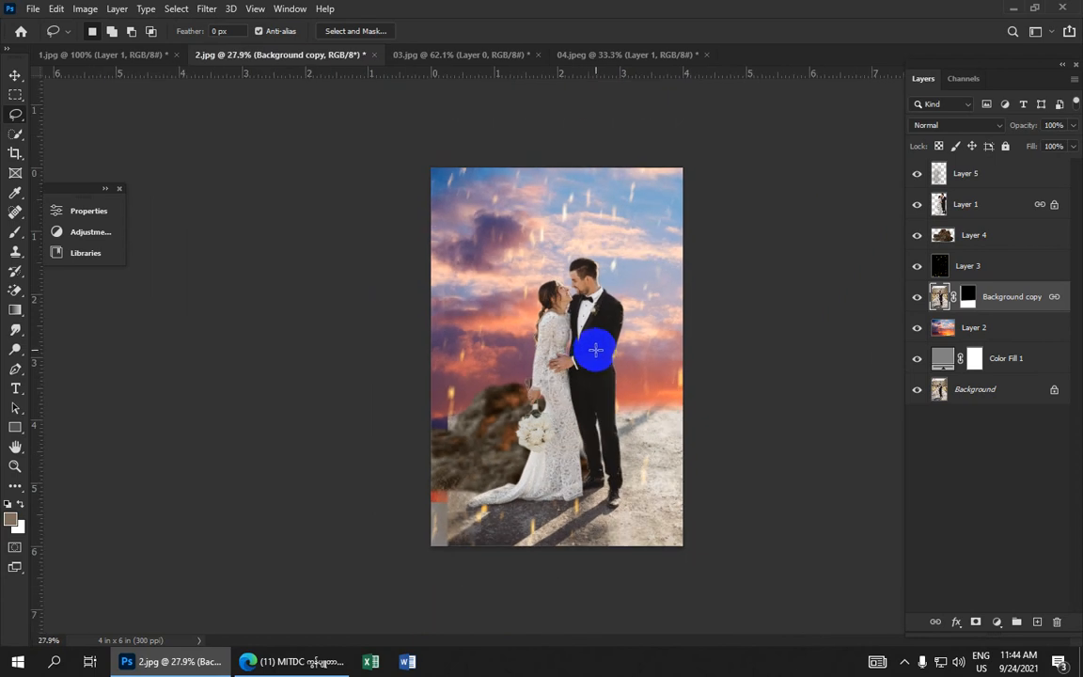
{"action": "scroll", "coordinate": [601, 352], "scroll_direction": "up", "scroll_amount": 3}
{"action": "scroll", "coordinate": [601, 352], "scroll_direction": "down", "scroll_amount": 2}
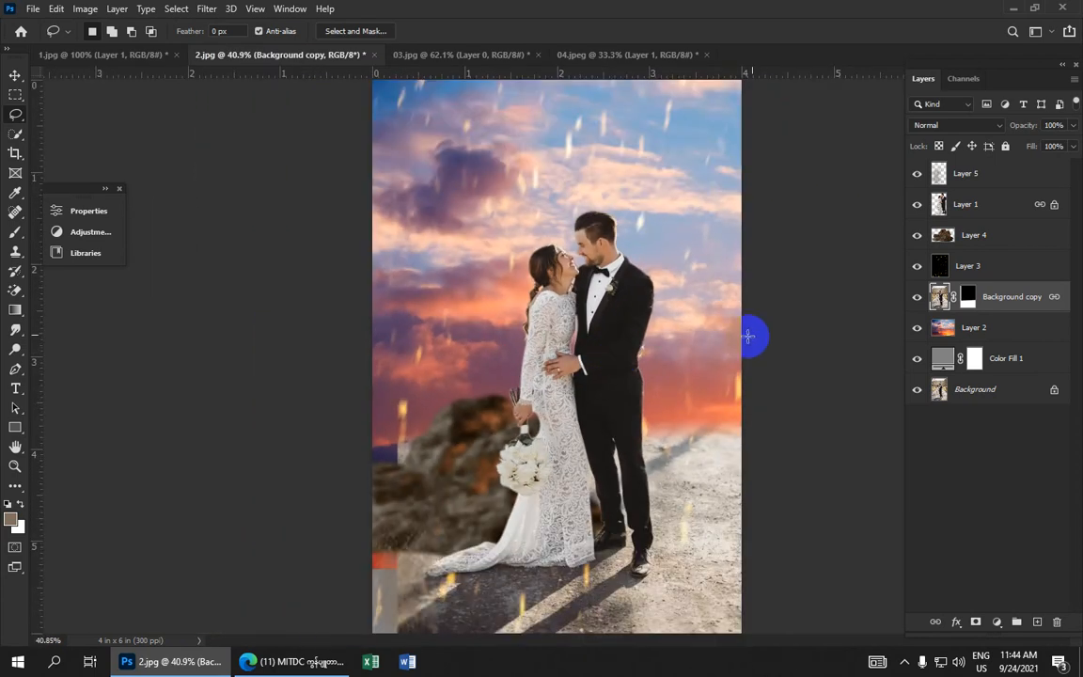
{"action": "scroll", "coordinate": [743, 330], "scroll_direction": "down", "scroll_amount": 1}
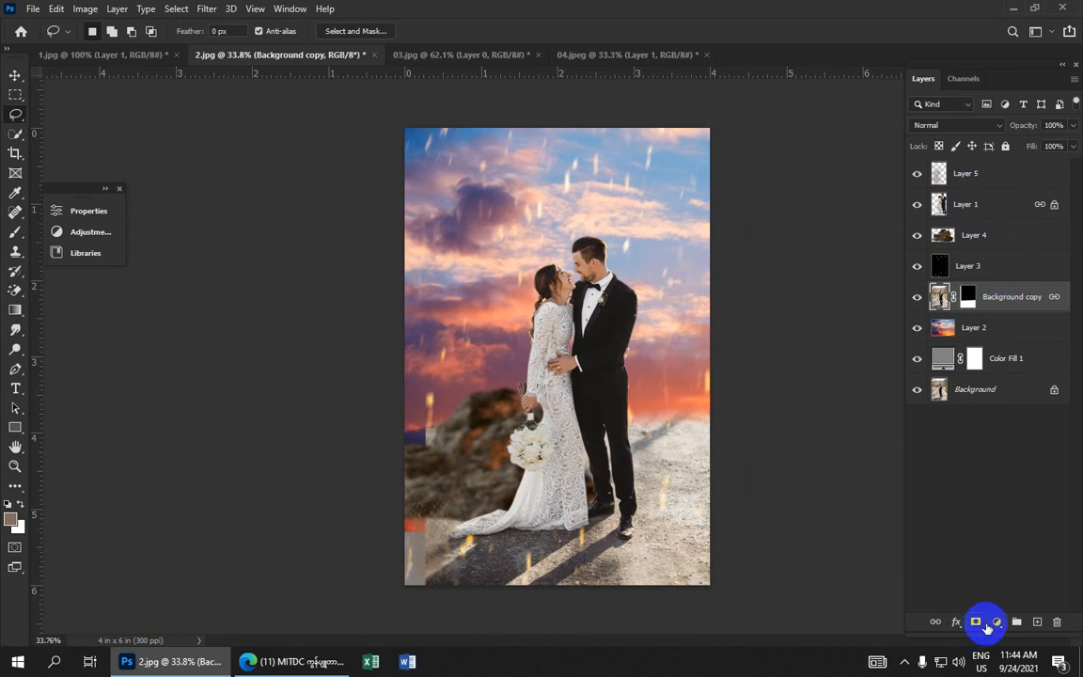
{"action": "left_click", "coordinate": [1036, 622]}
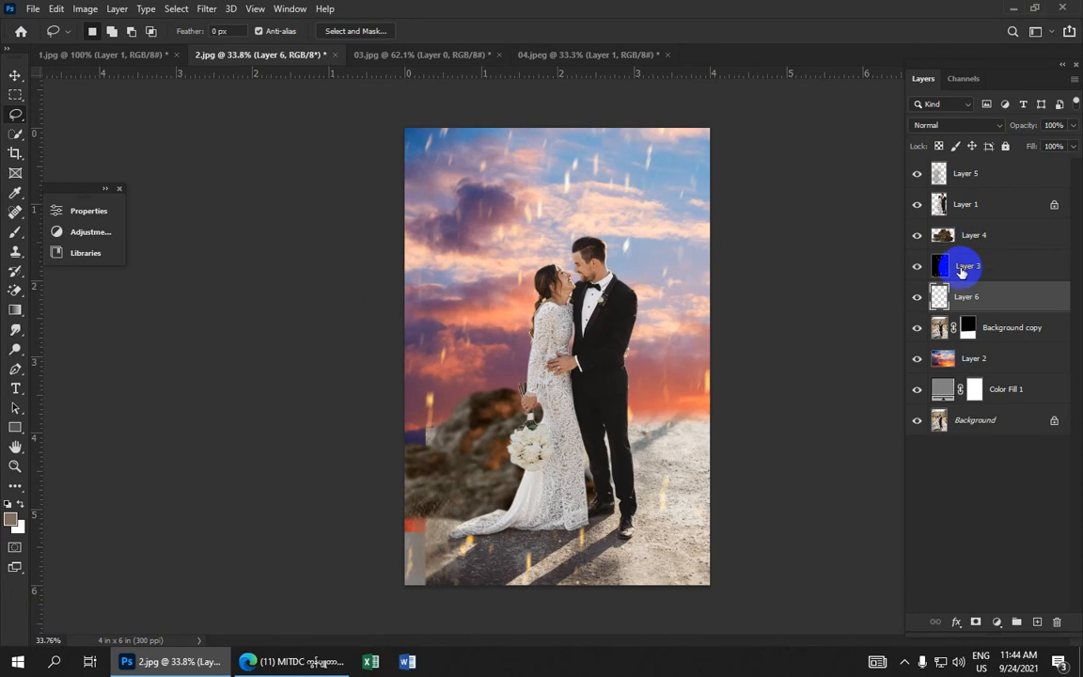
Set the foreground colour to orange ff8a00
{"action": "left_click", "coordinate": [11, 517]}
{"action": "mouse_move", "coordinate": [786, 326]}
{"action": "left_mouse_down"}
{"action": "mouse_move", "coordinate": [778, 265]}
{"action": "mouse_move", "coordinate": [711, 267]}
{"action": "left_mouse_up"}
{"action": "left_click_drag", "start_coordinate": [886, 301], "coordinate": [884, 263]}
{"action": "left_click", "coordinate": [714, 263]}
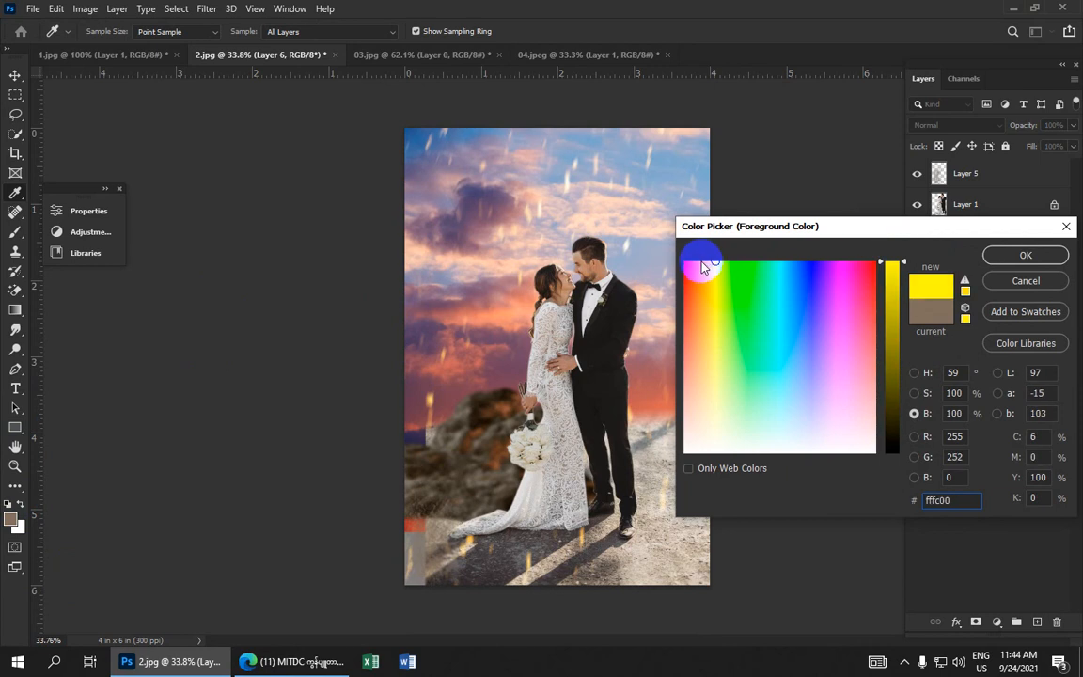
{"action": "left_click", "coordinate": [700, 264]}
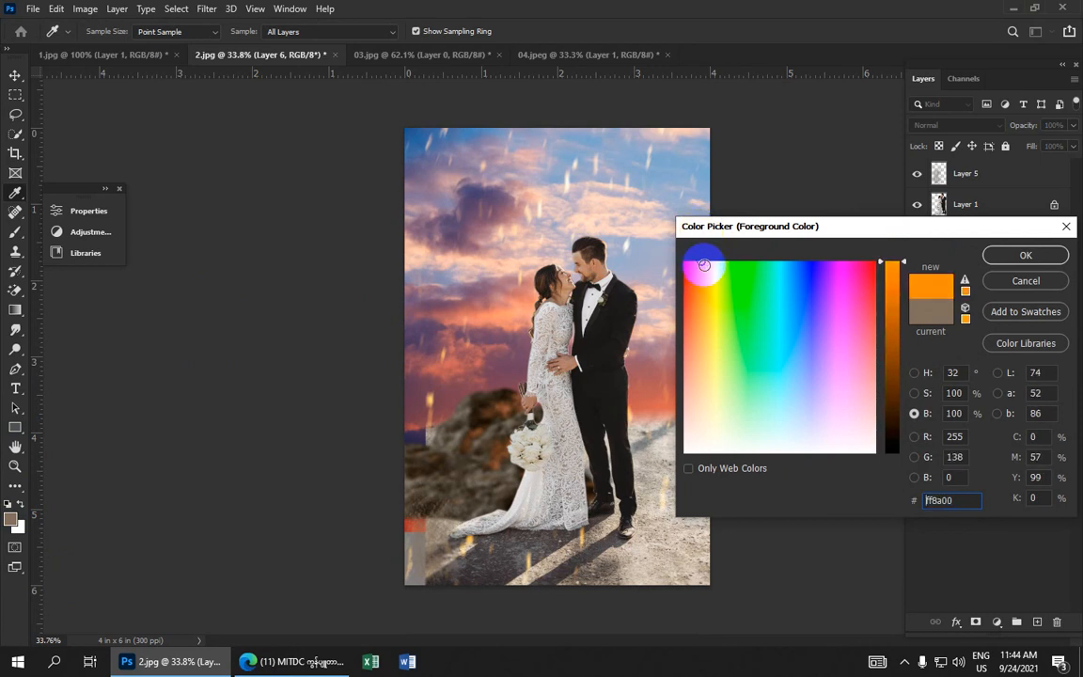
{"action": "left_click", "coordinate": [1022, 257]}
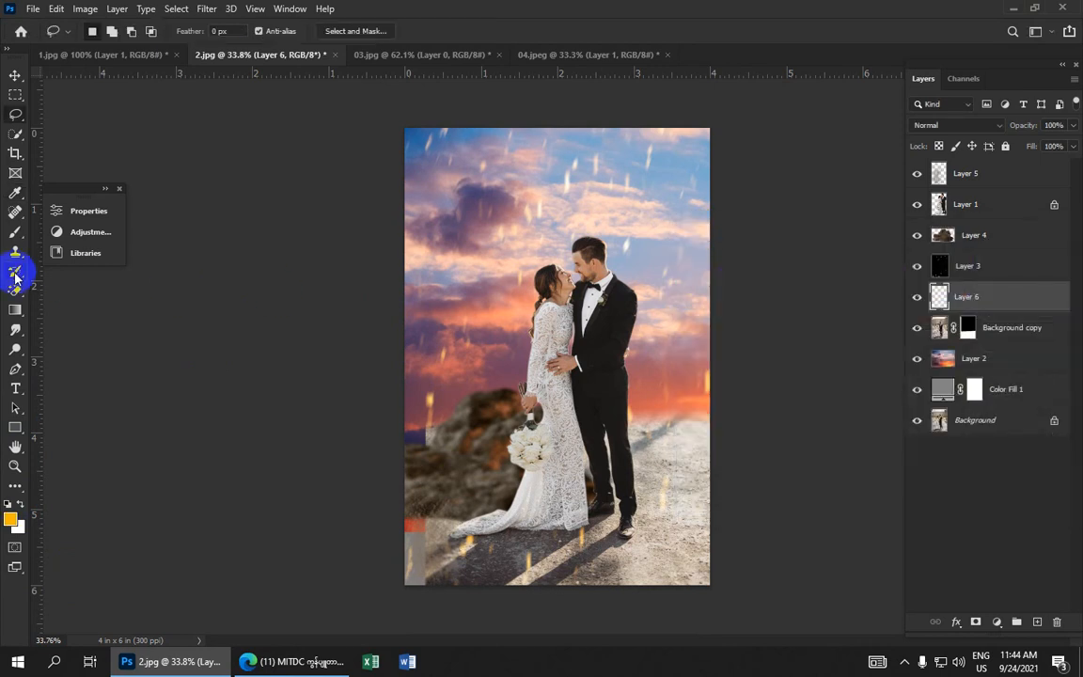
Switch to the Brush tool, choose the soft round brush tip and enlarge it to 70 px
{"action": "left_click", "coordinate": [15, 232]}
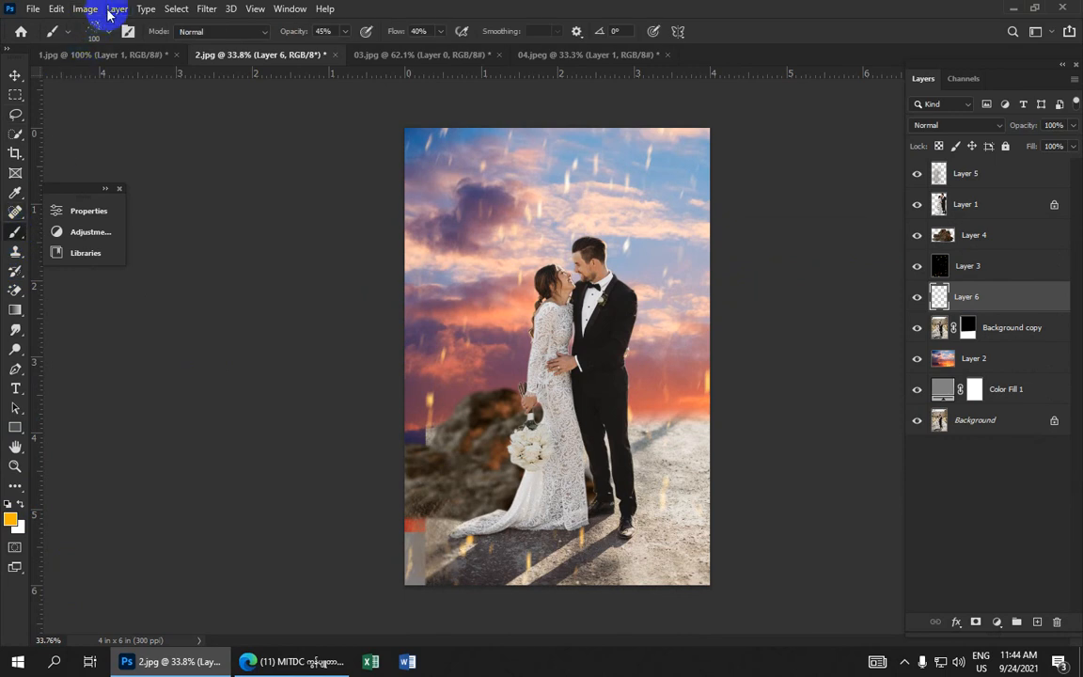
{"action": "left_click", "coordinate": [128, 31]}
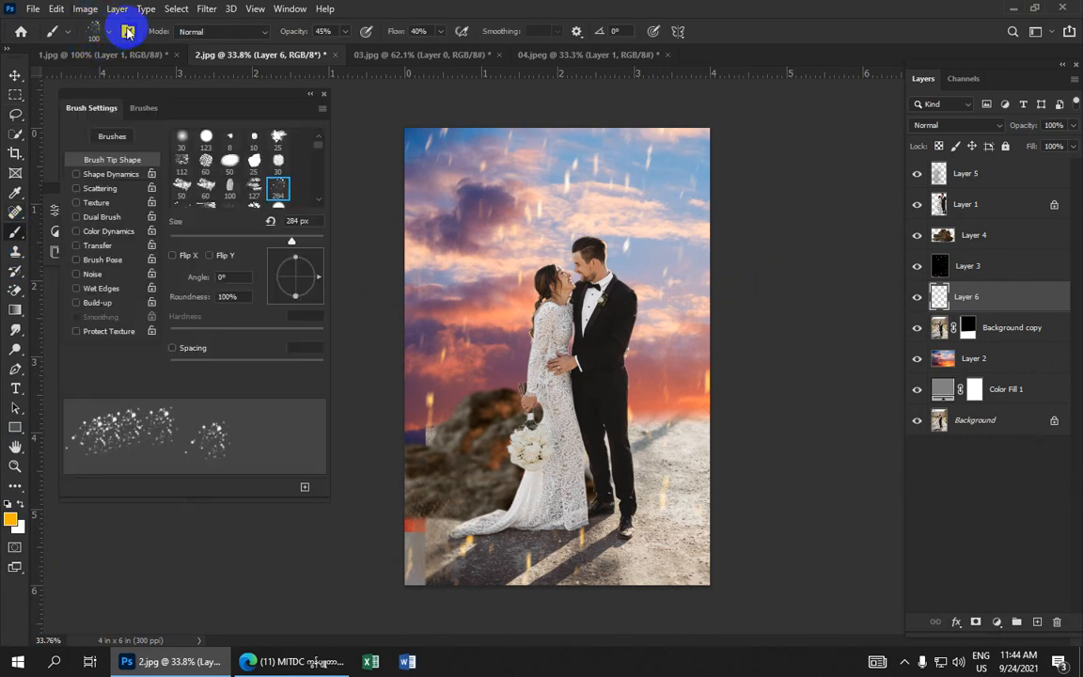
{"action": "left_click", "coordinate": [128, 31]}
{"action": "left_click", "coordinate": [128, 31]}
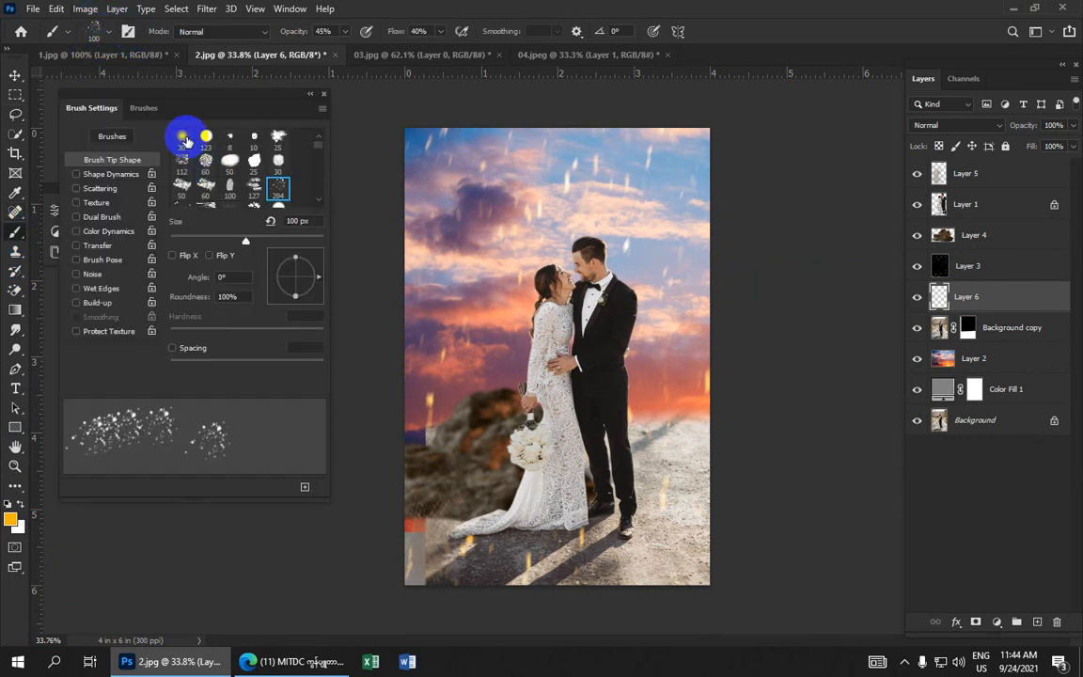
{"action": "left_click", "coordinate": [183, 139]}
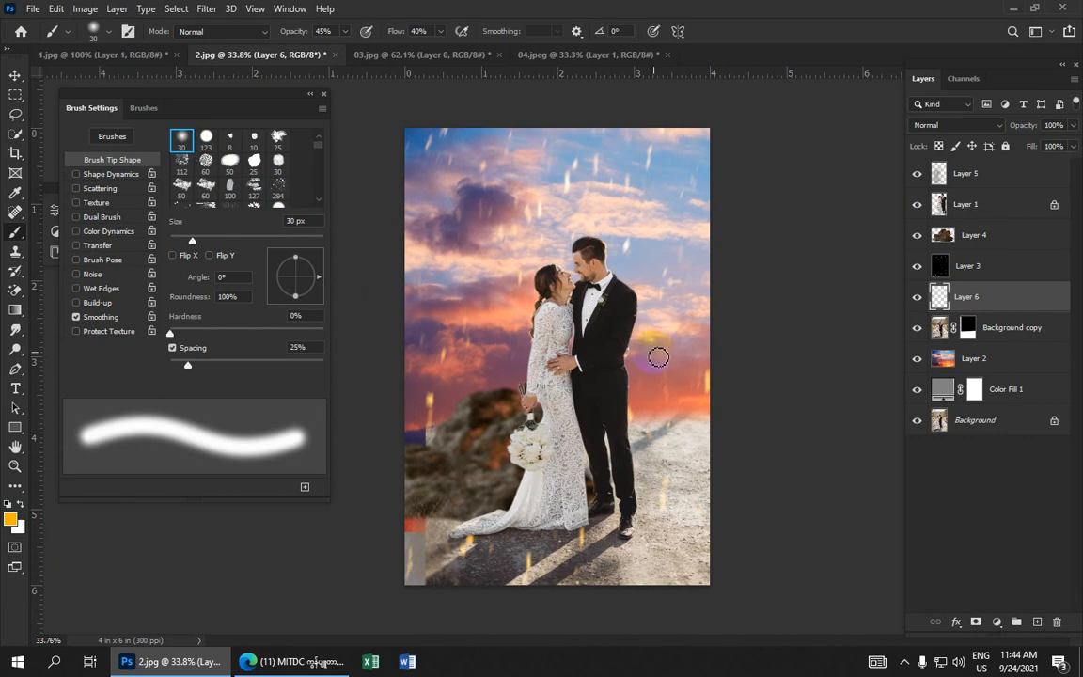
{"action": "key", "text": "bracketright"}
{"action": "key", "text": "bracketright"}
{"action": "key", "text": "bracketright"}
{"action": "key", "text": "bracketright"}
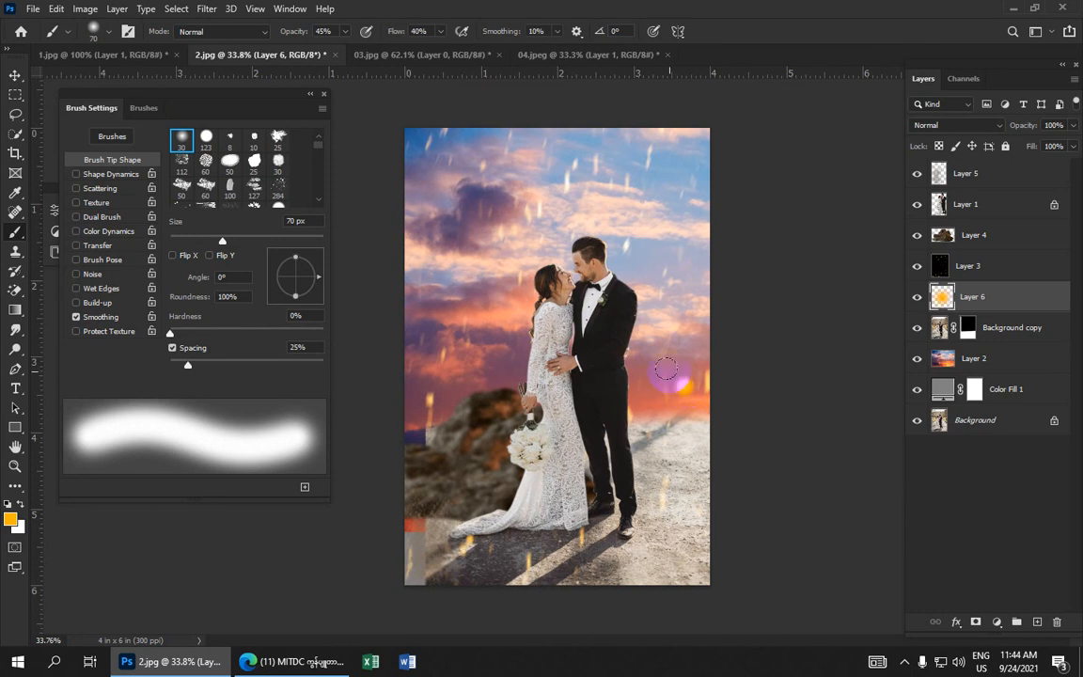
Switch to the Move tool and shift the orange glow toward the horizon right of the groom
{"action": "left_click", "coordinate": [13, 75]}
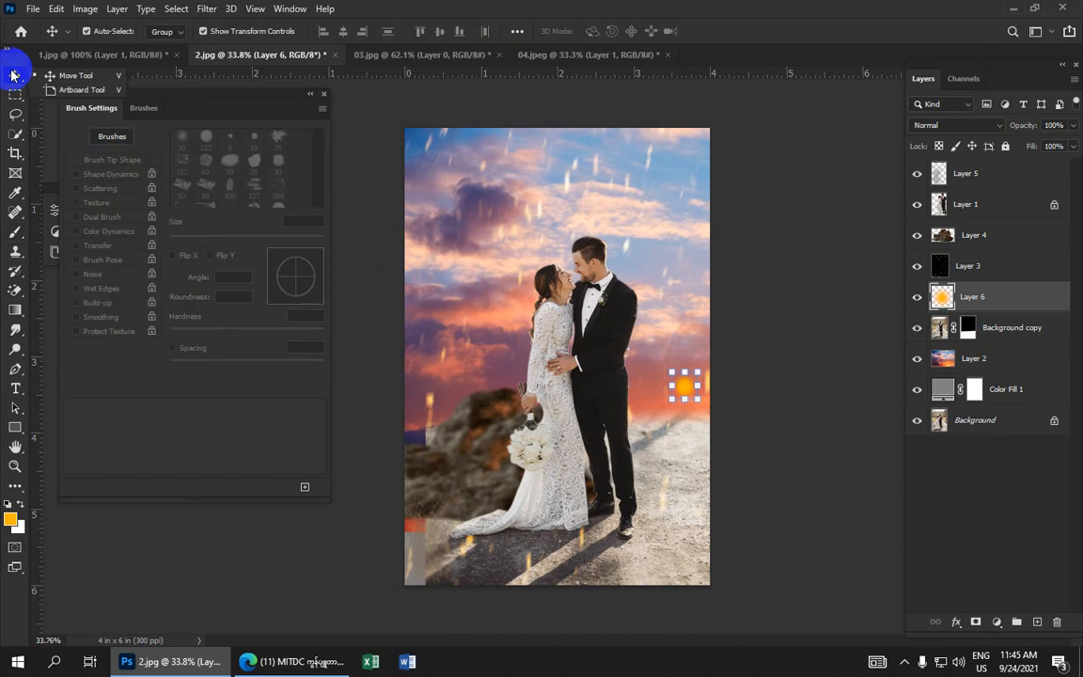
{"action": "left_click", "coordinate": [62, 78]}
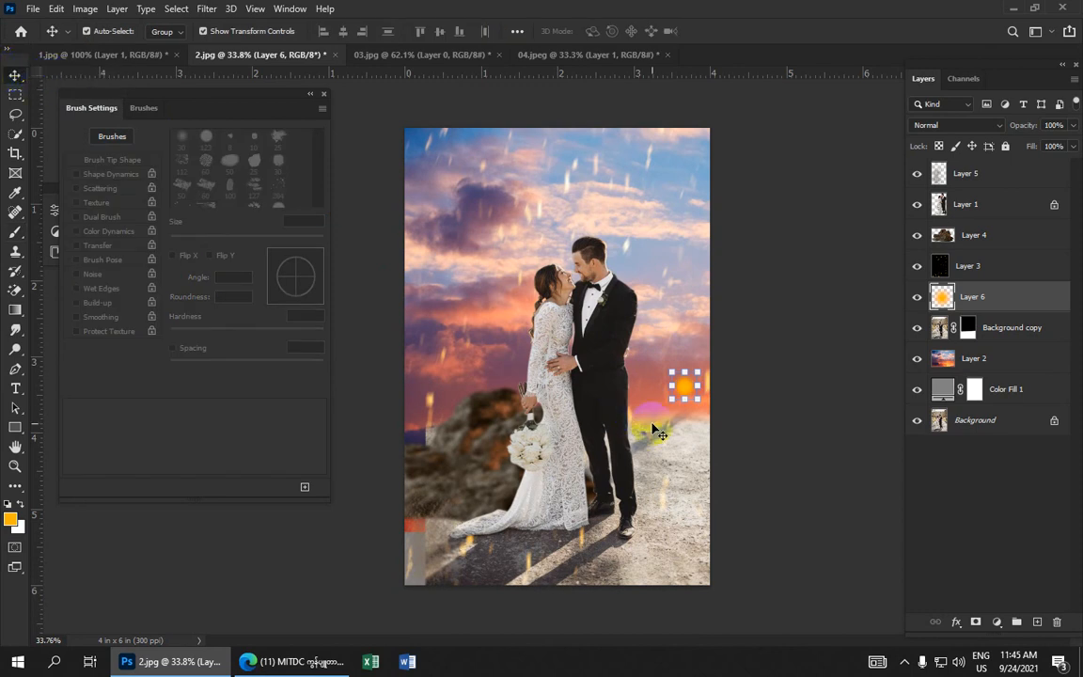
{"action": "mouse_move", "coordinate": [661, 431]}
{"action": "left_mouse_down"}
{"action": "mouse_move", "coordinate": [712, 402]}
{"action": "mouse_move", "coordinate": [727, 417]}
{"action": "mouse_move", "coordinate": [697, 395]}
{"action": "mouse_move", "coordinate": [704, 404]}
{"action": "left_mouse_up"}
Move Layer 6 below the Background copy layer and keep it selected
{"action": "left_click_drag", "start_coordinate": [987, 298], "coordinate": [994, 340]}
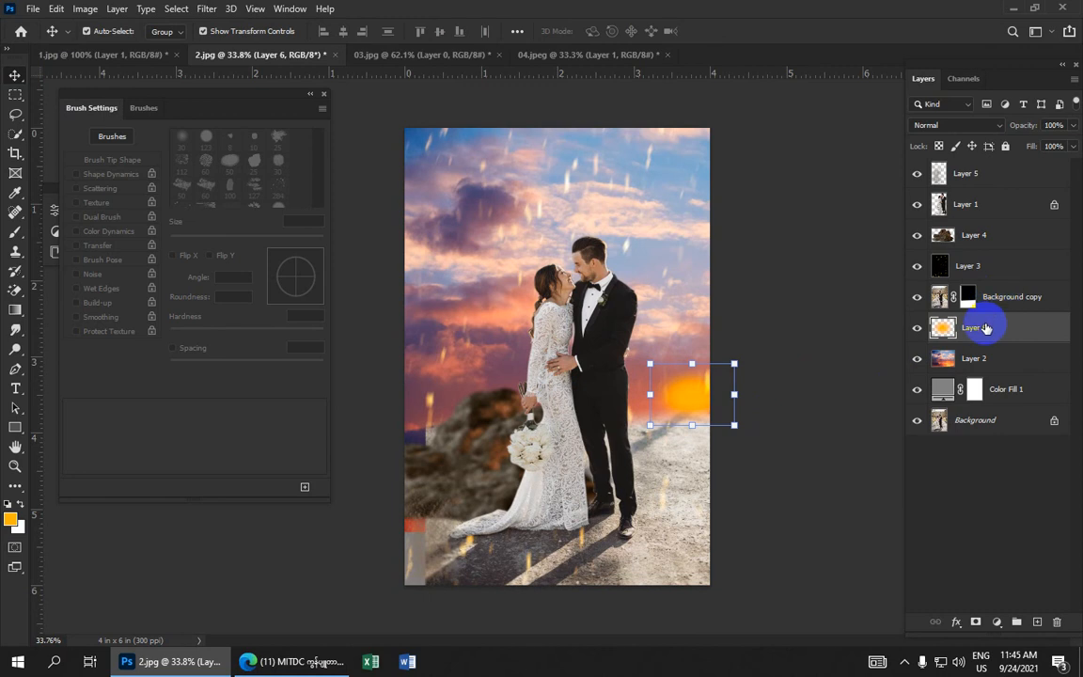
{"action": "mouse_move", "coordinate": [698, 398]}
{"action": "left_mouse_down"}
{"action": "mouse_move", "coordinate": [701, 407]}
{"action": "mouse_move", "coordinate": [698, 395]}
{"action": "left_mouse_up"}
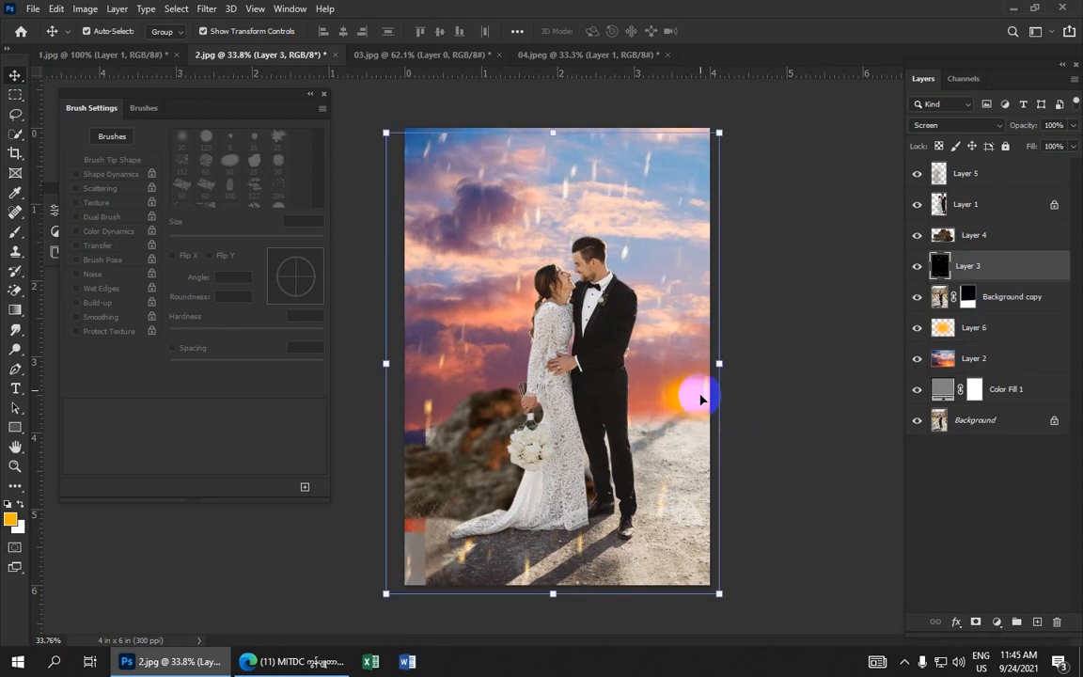
{"action": "left_click", "coordinate": [991, 329]}
{"action": "left_click_drag", "start_coordinate": [702, 393], "coordinate": [701, 399]}
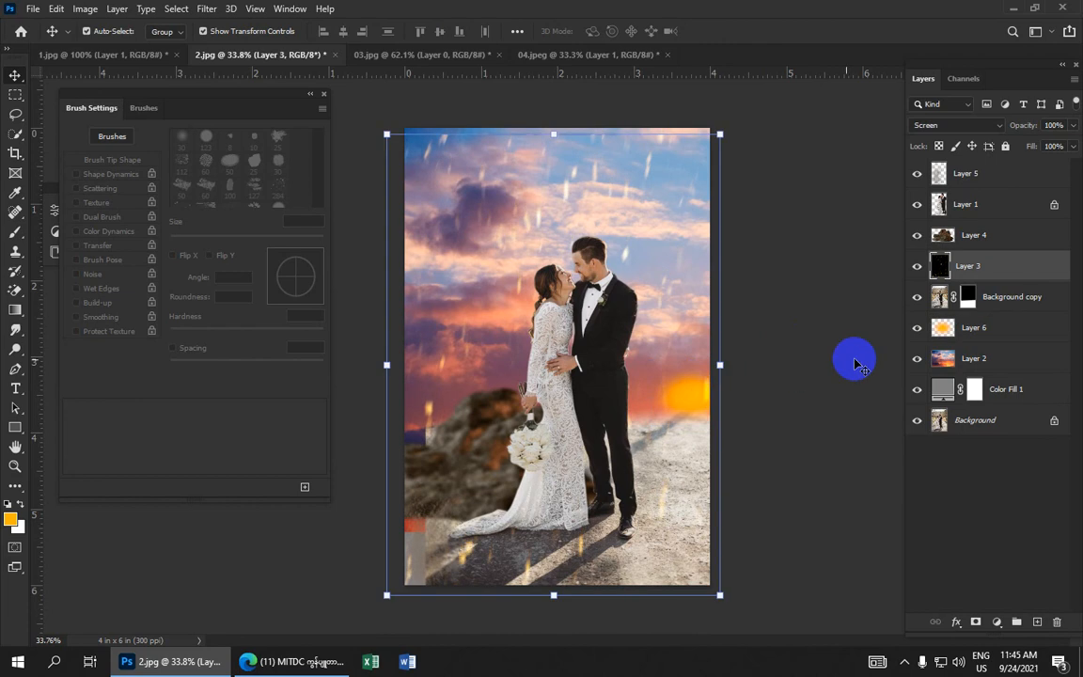
{"action": "left_click", "coordinate": [987, 331]}
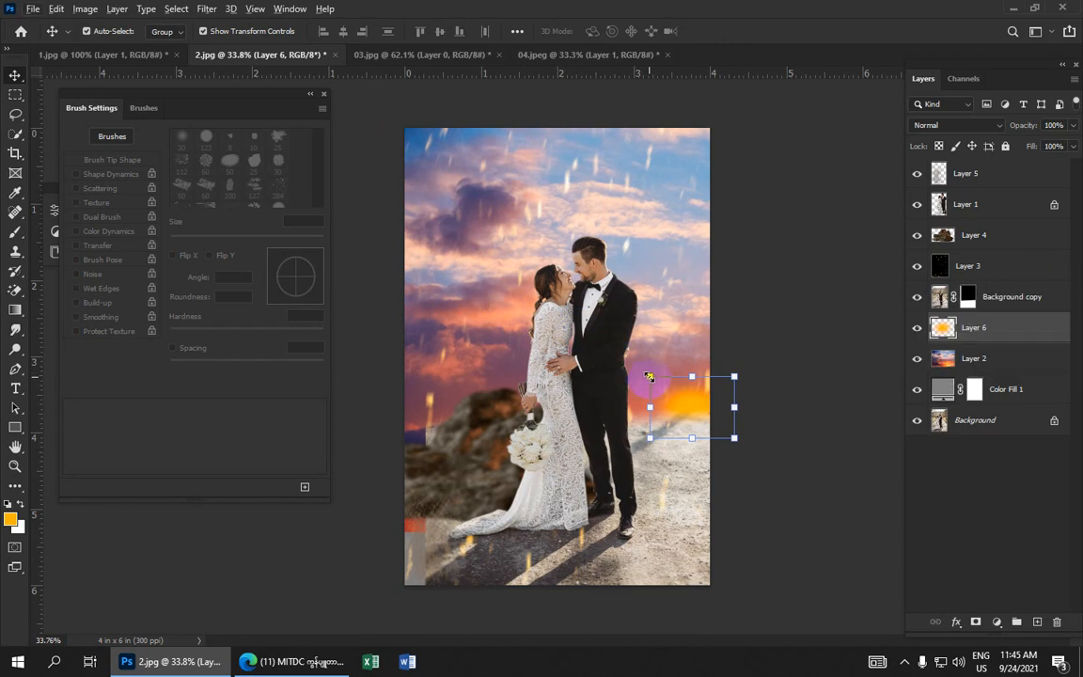
Enlarge the orange glow to about 162% by 134% and shift it down along the horizon
{"action": "left_click_drag", "start_coordinate": [650, 376], "coordinate": [621, 363]}
{"action": "mouse_move", "coordinate": [684, 386]}
{"action": "left_mouse_down"}
{"action": "mouse_move", "coordinate": [692, 382]}
{"action": "mouse_move", "coordinate": [684, 400]}
{"action": "left_mouse_up"}
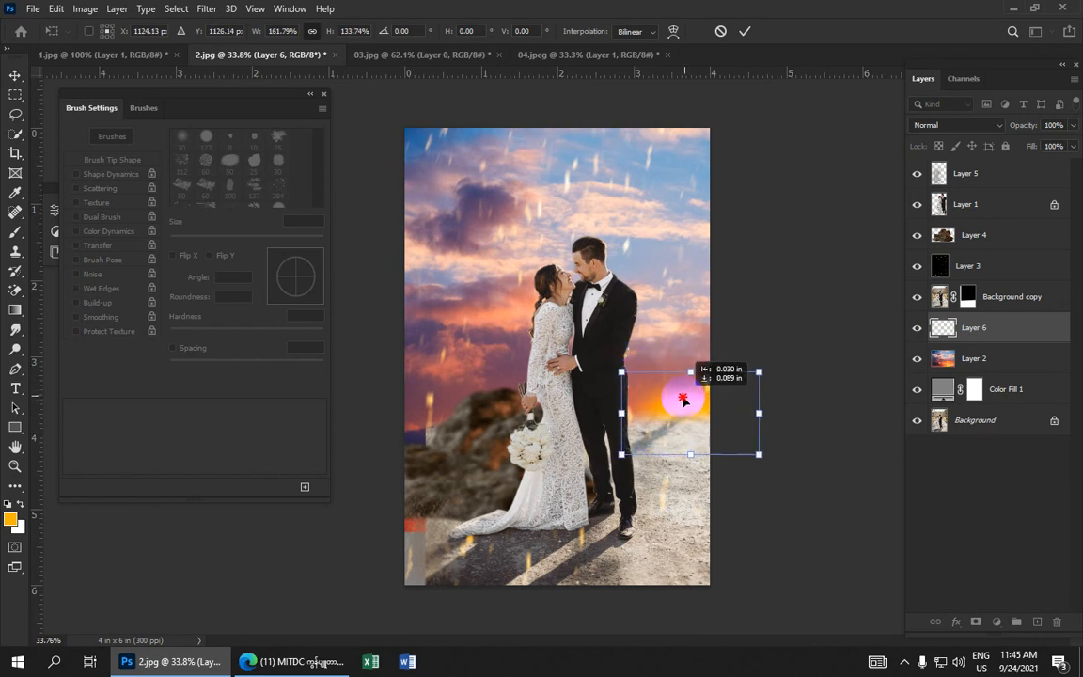
{"action": "left_click", "coordinate": [742, 36]}
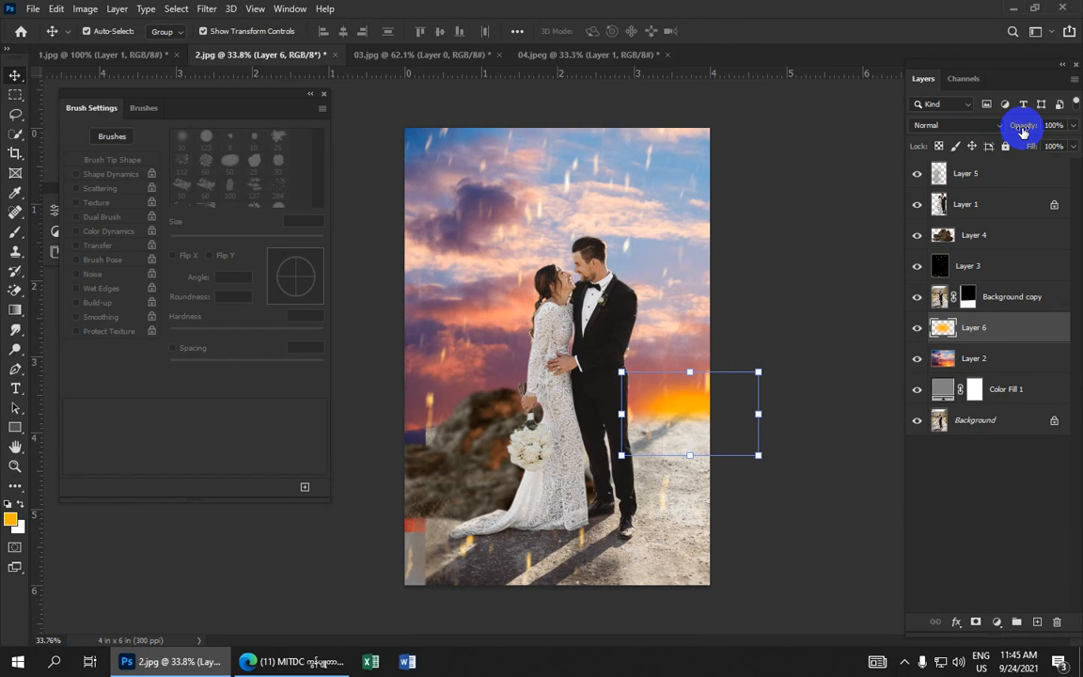
Lower Layer 6's opacity to 59%
{"action": "mouse_move", "coordinate": [1023, 126]}
{"action": "left_mouse_down"}
{"action": "mouse_move", "coordinate": [1015, 131]}
{"action": "mouse_move", "coordinate": [1025, 130]}
{"action": "left_mouse_up"}
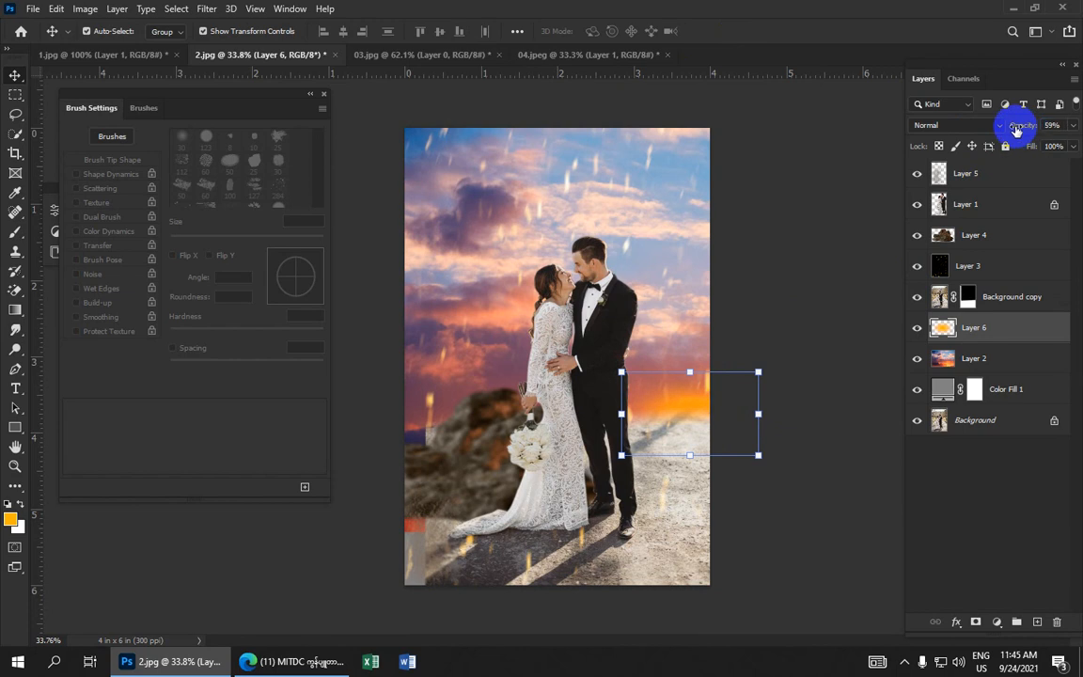
{"action": "left_click", "coordinate": [780, 202]}
{"action": "scroll", "coordinate": [769, 213], "scroll_direction": "down", "scroll_amount": 3}
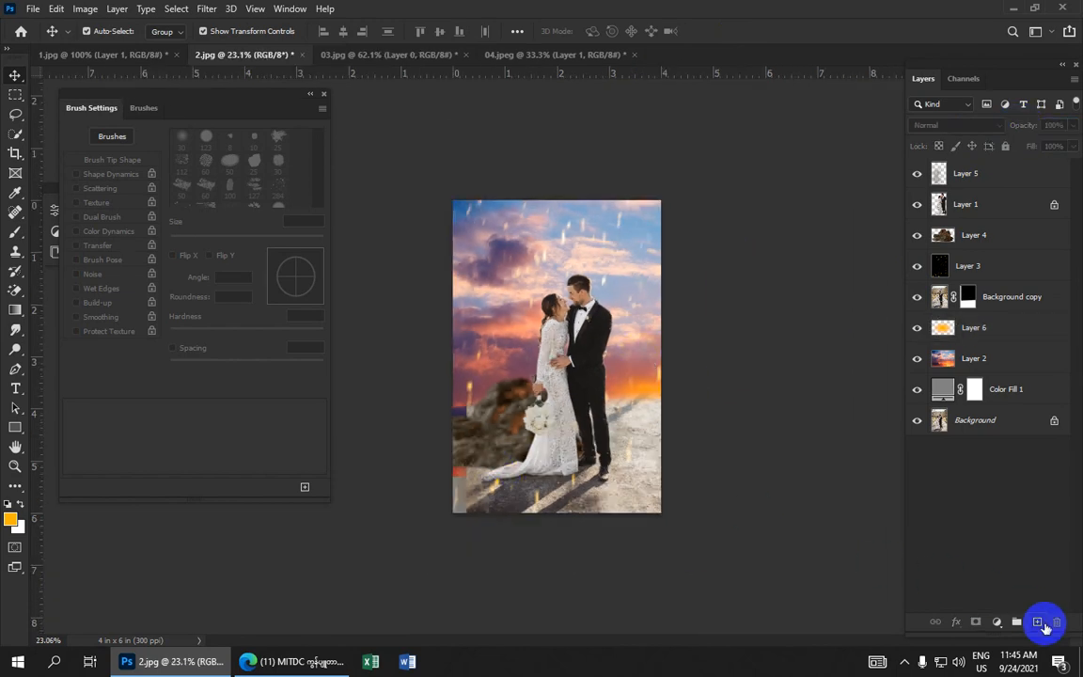
Add a new layer on top and set the foreground colour to cyan 22fffc
{"action": "left_click", "coordinate": [1037, 623]}
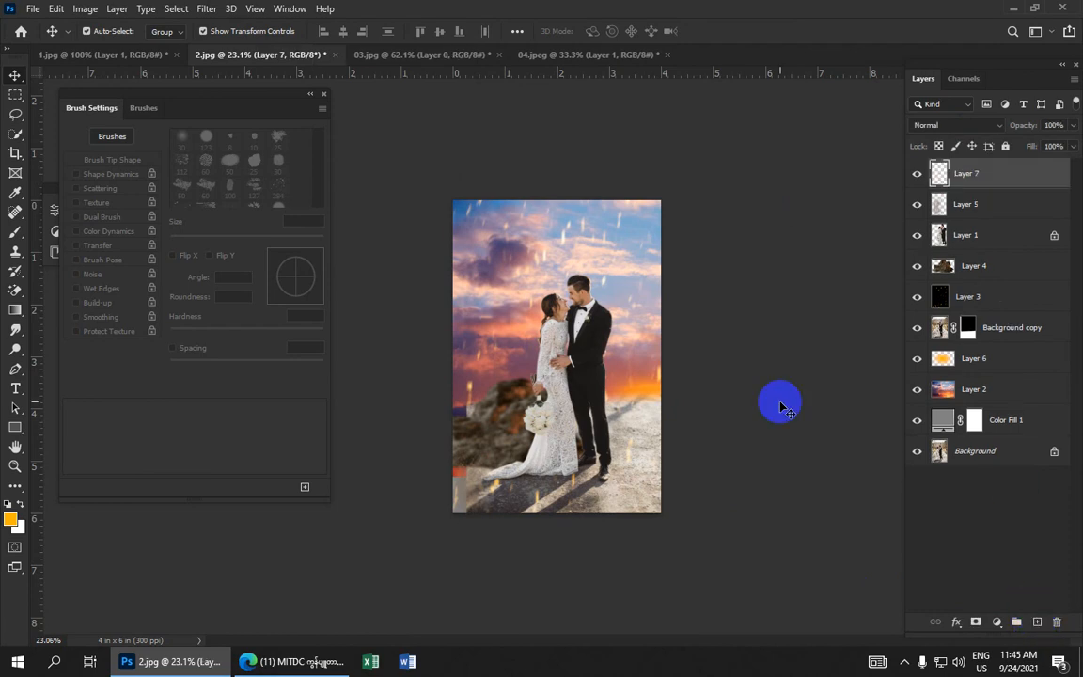
{"action": "left_click", "coordinate": [14, 521]}
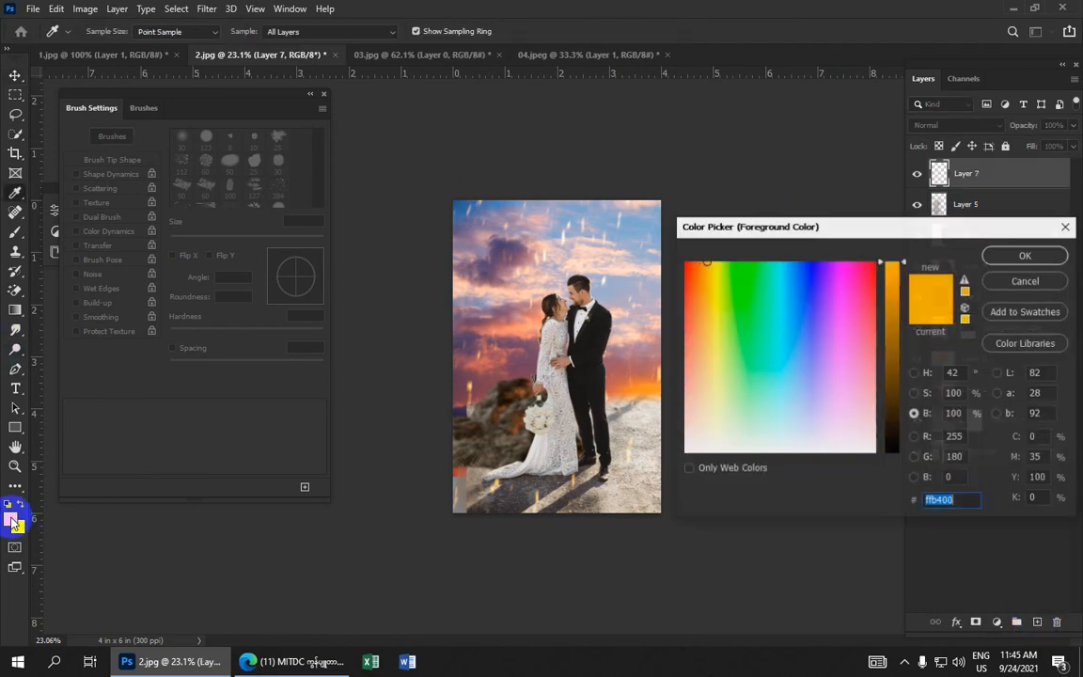
{"action": "left_click", "coordinate": [779, 287]}
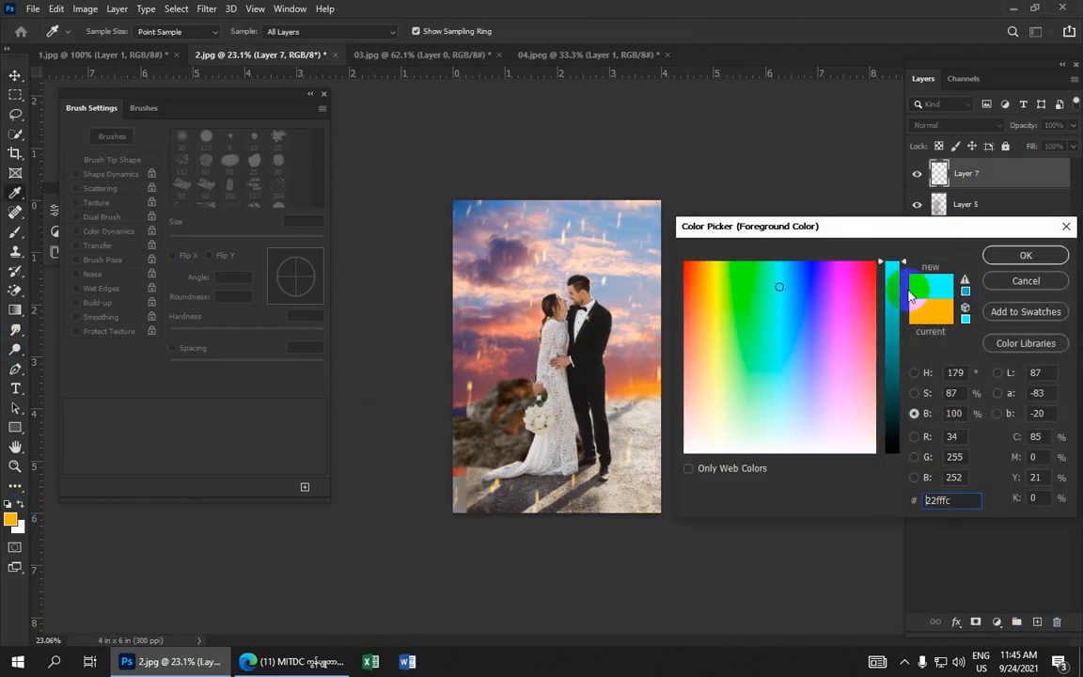
{"action": "left_click", "coordinate": [1016, 255]}
Switch to the Brush tool and close the Brush Settings panel
{"action": "key", "text": "v"}
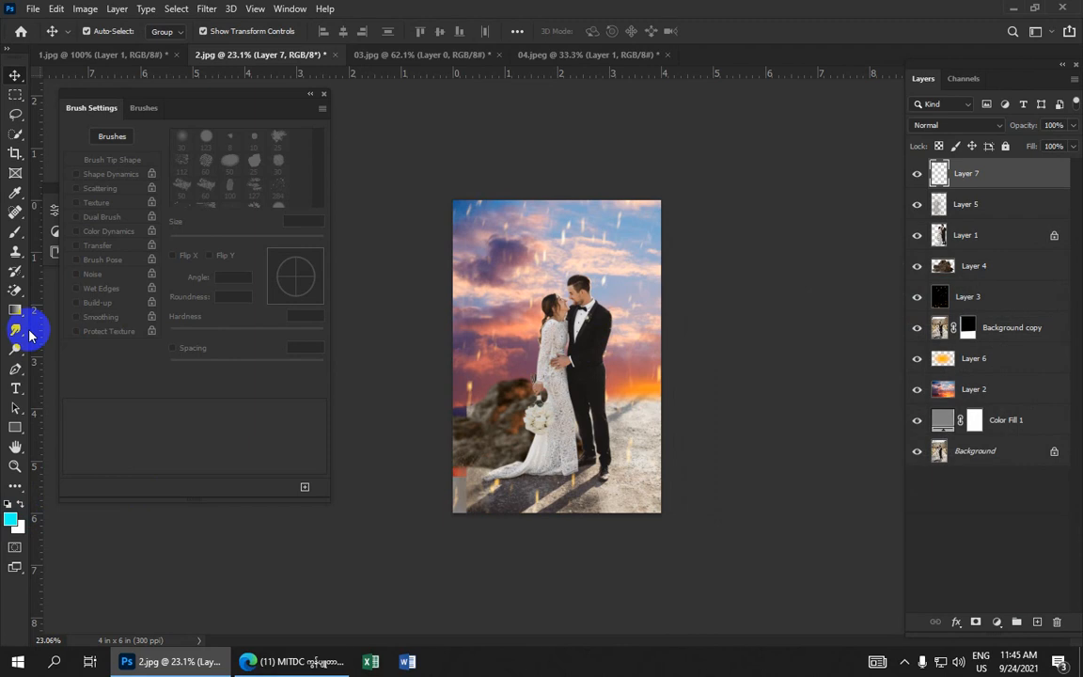
{"action": "left_click", "coordinate": [15, 233]}
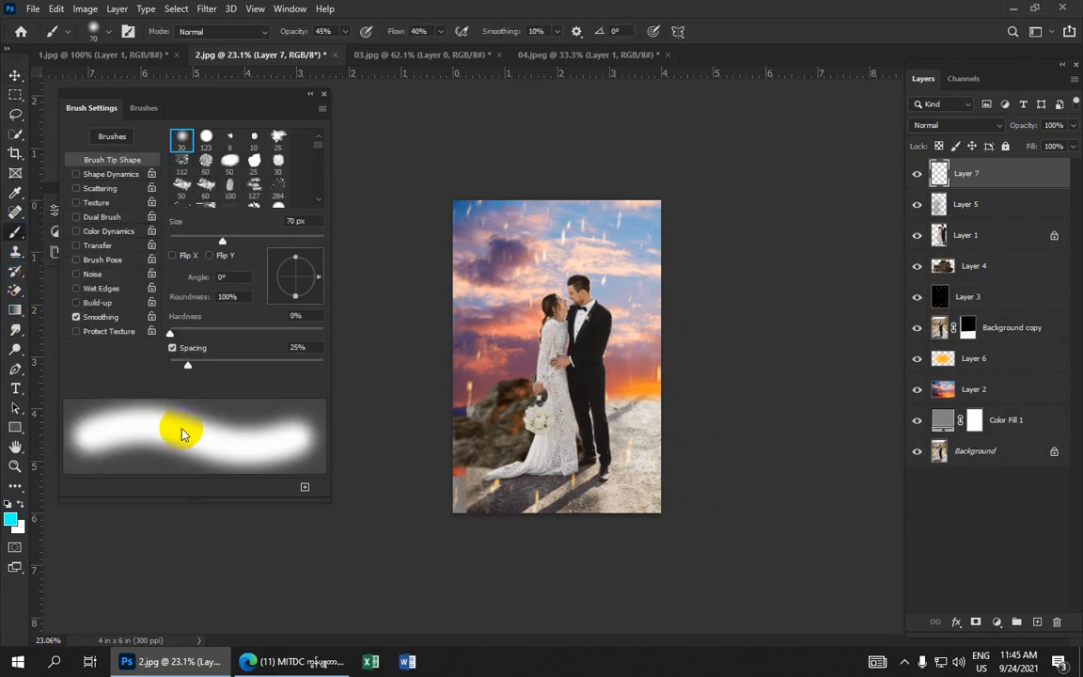
{"action": "left_click", "coordinate": [323, 97]}
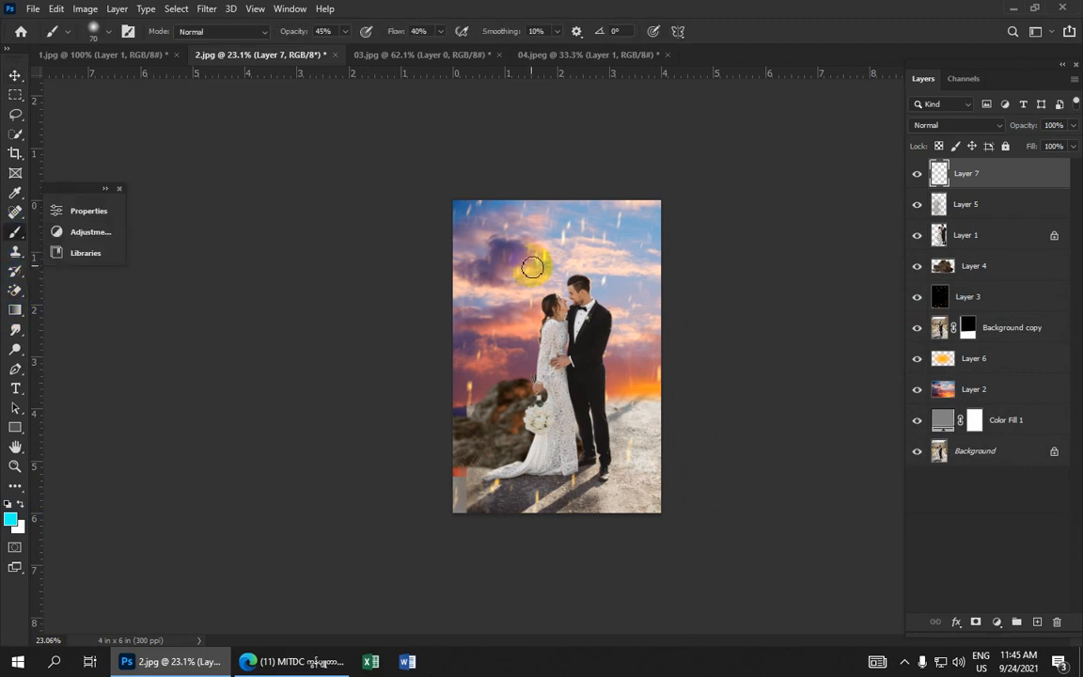
{"action": "scroll", "coordinate": [533, 261], "scroll_direction": "up", "scroll_amount": 3}
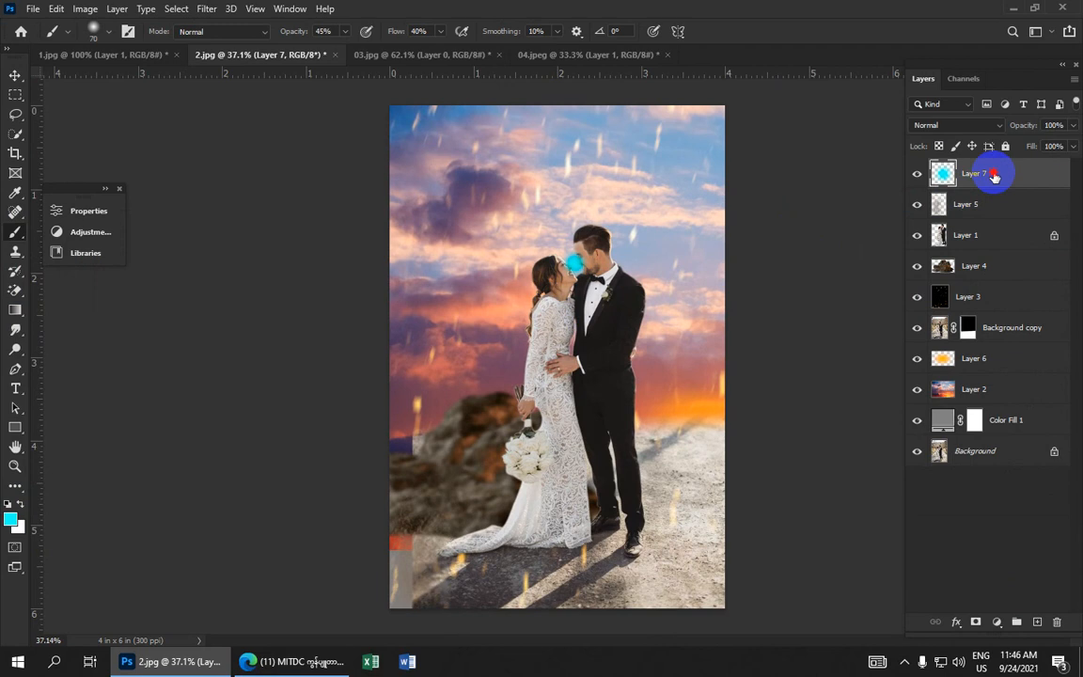
Restack the layers so Layer 7 sits below Layer 1 and above Layer 5, then select Layer 7
{"action": "left_click_drag", "start_coordinate": [993, 176], "coordinate": [1002, 254]}
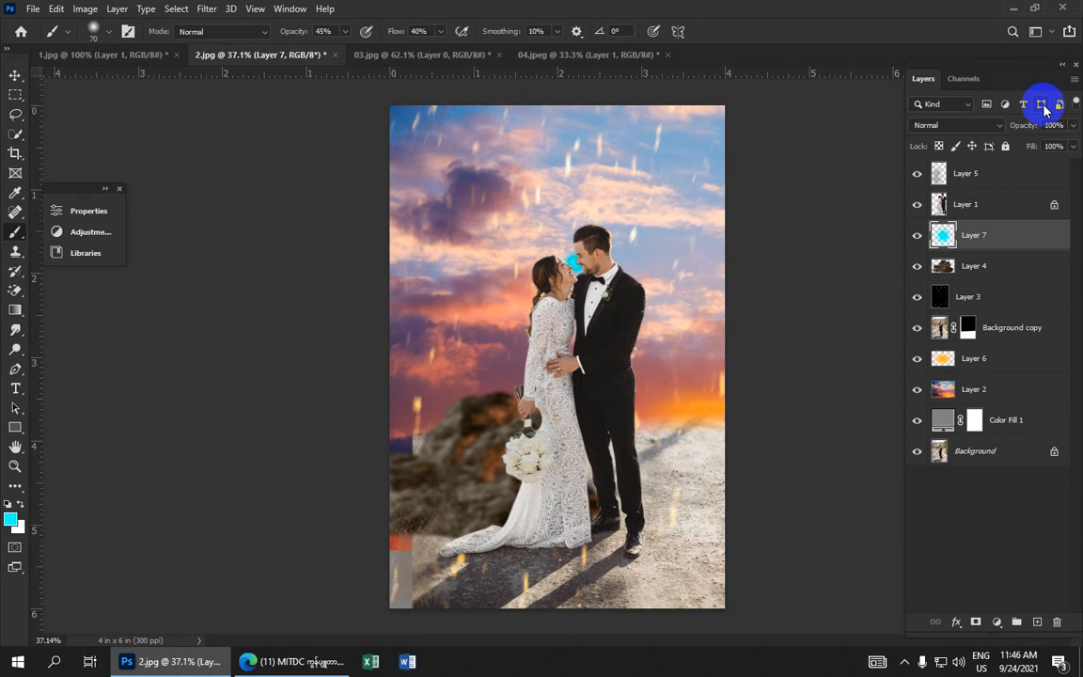
{"action": "left_click", "coordinate": [981, 175]}
{"action": "left_click_drag", "start_coordinate": [985, 175], "coordinate": [997, 254]}
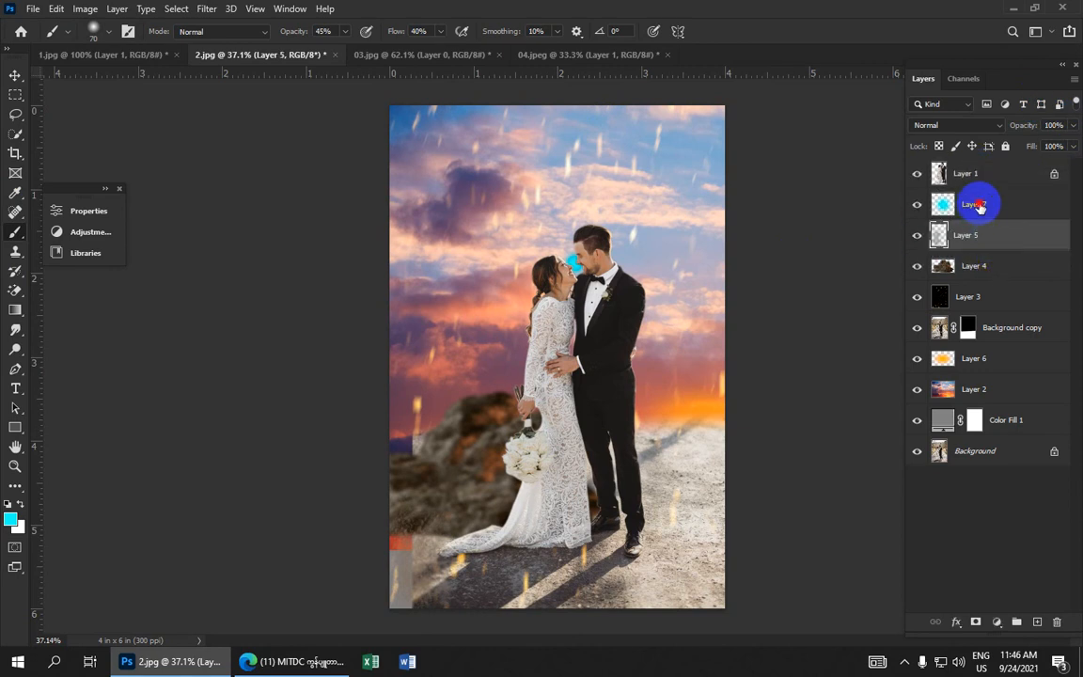
{"action": "left_click", "coordinate": [990, 207]}
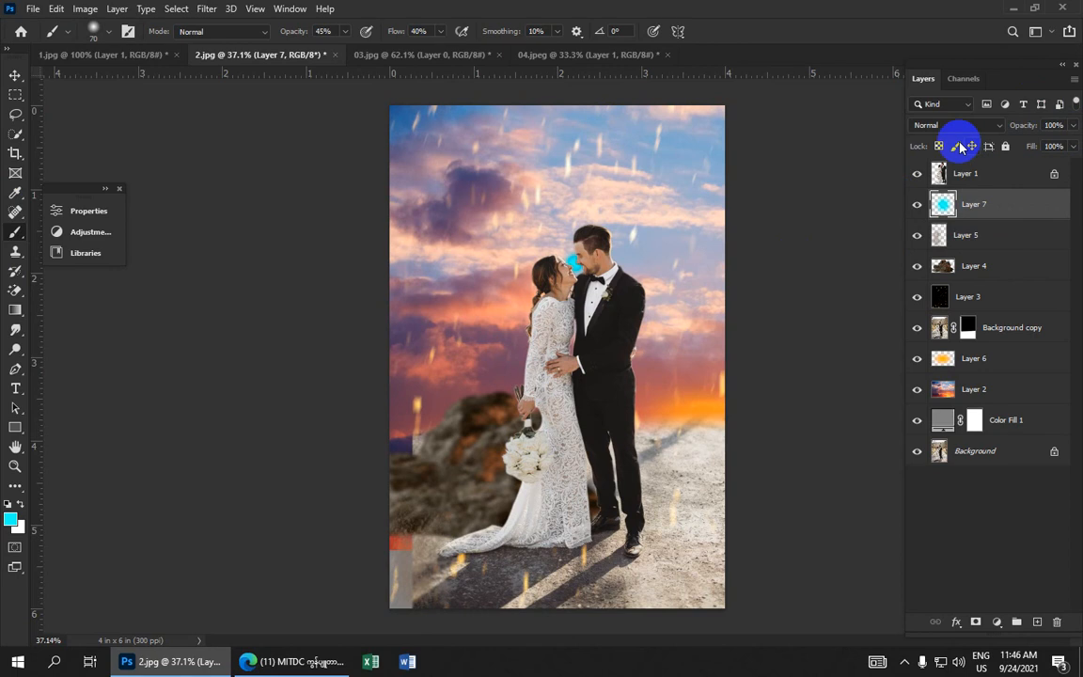
Scale the cyan patch near the couple's heads to about 218% and nudge it up and left
{"action": "left_click", "coordinate": [15, 75]}
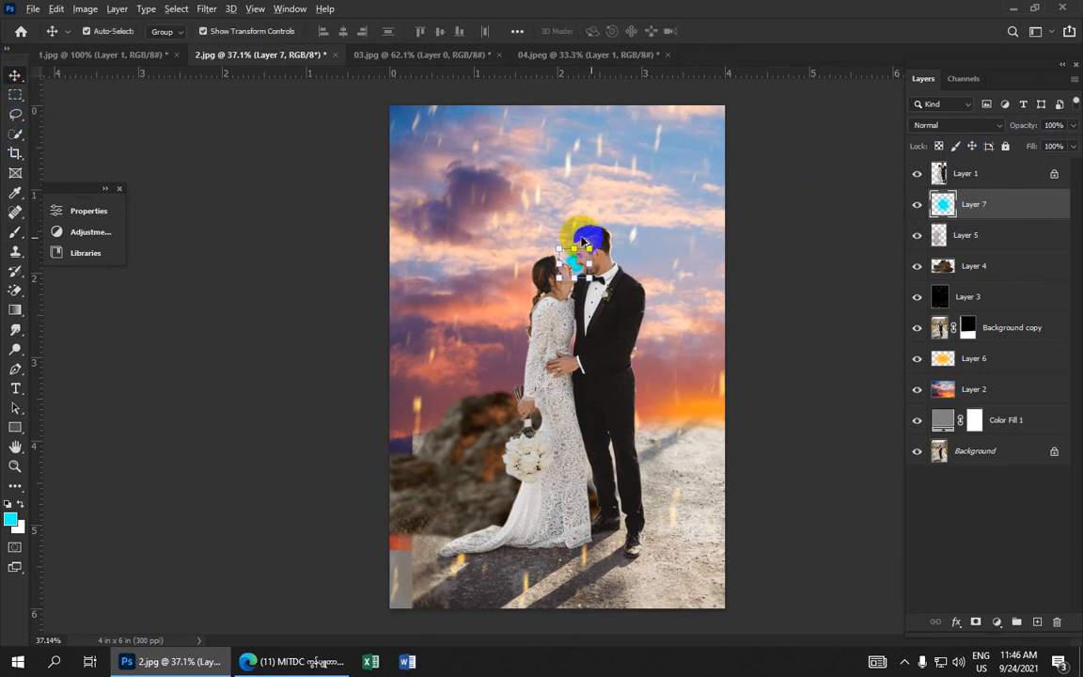
{"action": "left_click_drag", "start_coordinate": [589, 246], "coordinate": [607, 231]}
{"action": "key", "text": "Up"}
{"action": "key", "text": "Up"}
{"action": "key", "text": "Up"}
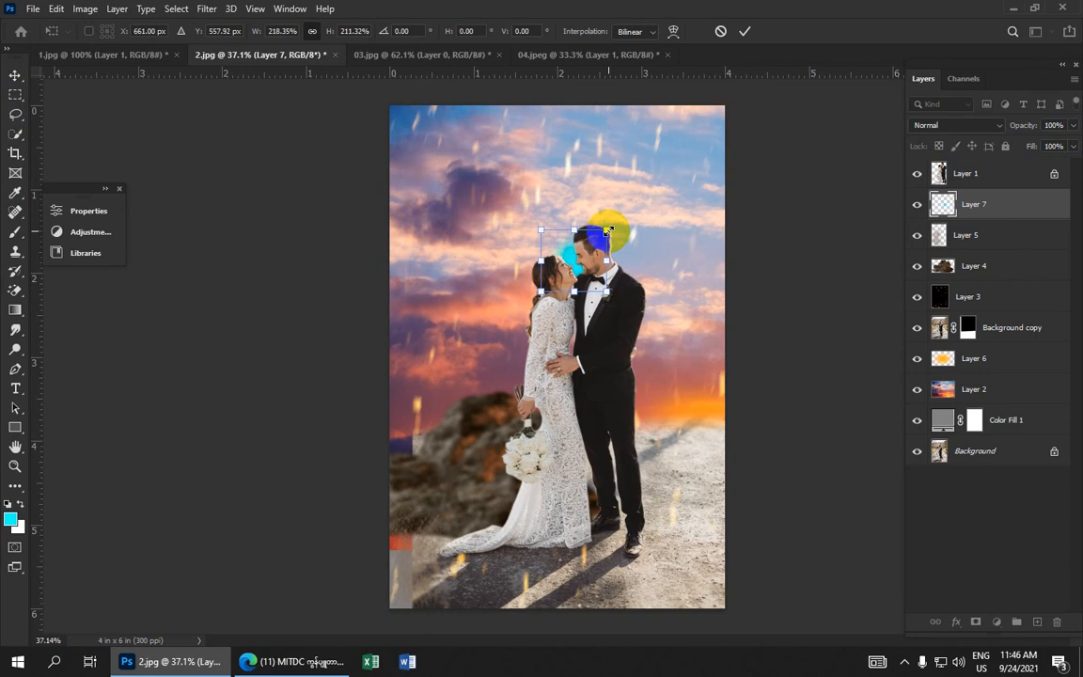
{"action": "key", "text": "Left"}
{"action": "key", "text": "Left"}
{"action": "key", "text": "Left"}
{"action": "key", "text": "Left"}
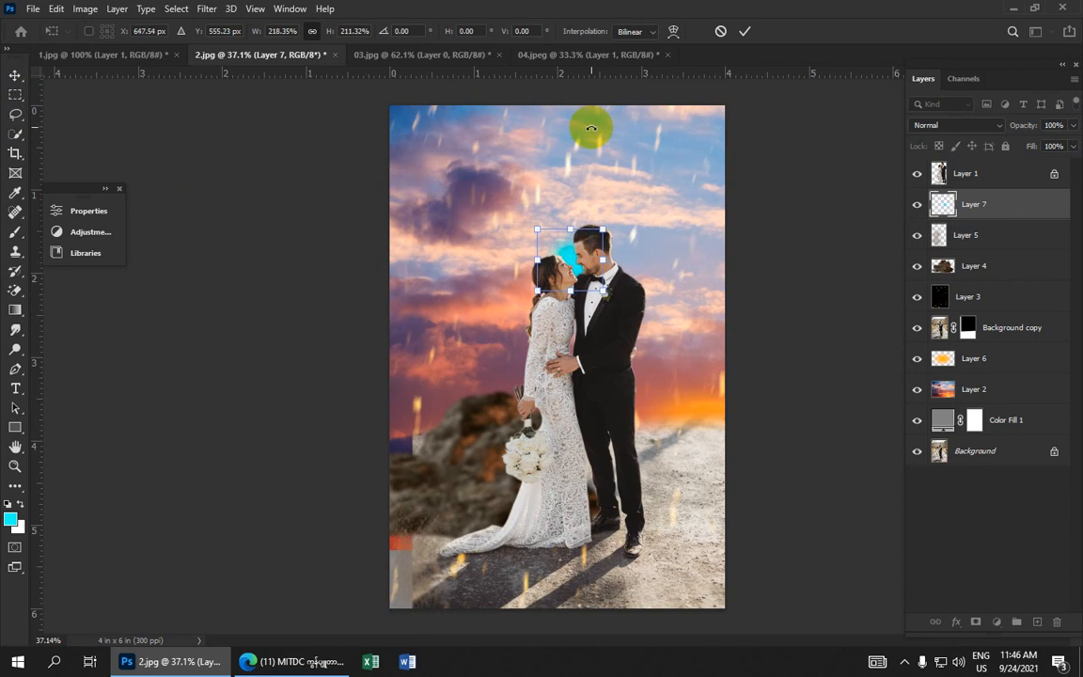
{"action": "left_click", "coordinate": [745, 31]}
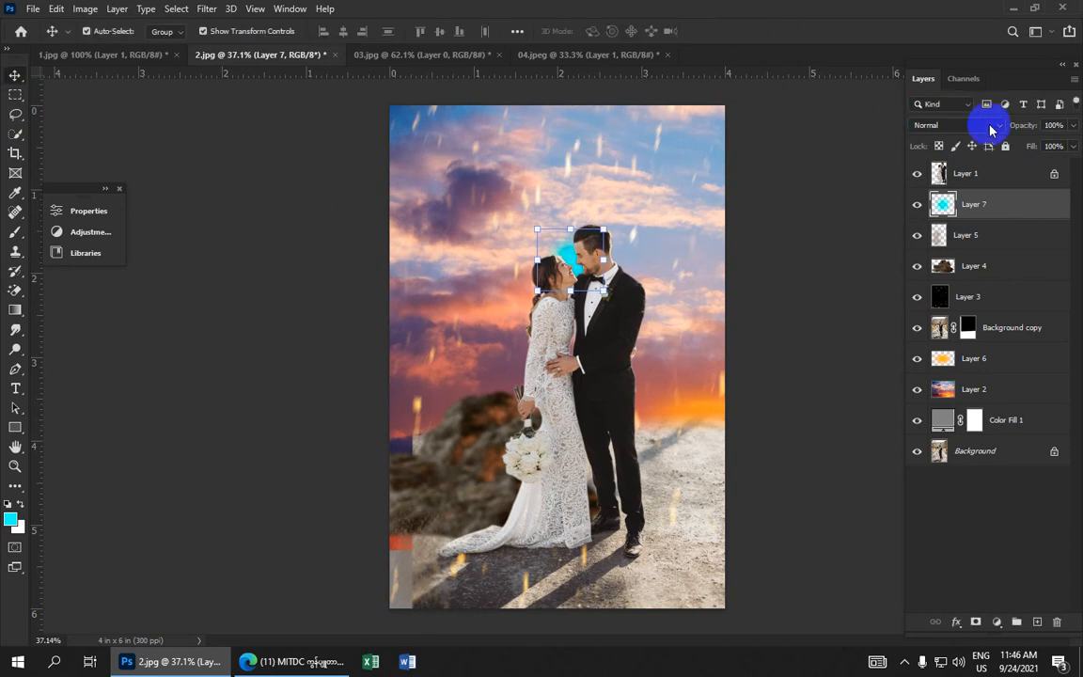
Set Layer 7's blend mode to Darker Color
{"action": "left_click", "coordinate": [999, 126]}
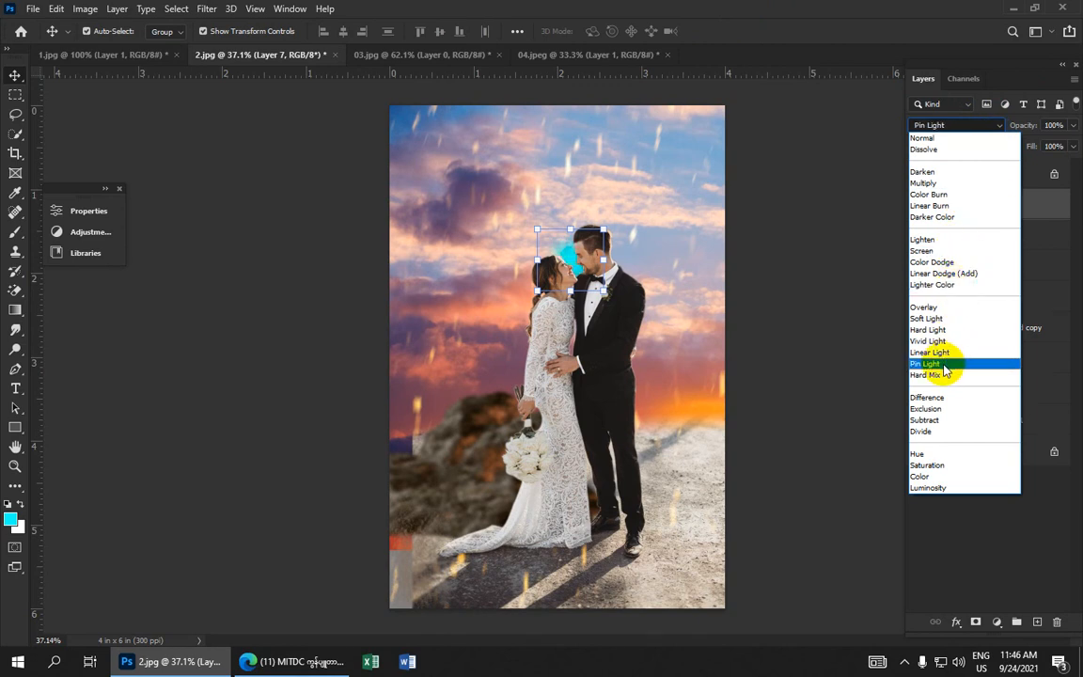
{"action": "left_click", "coordinate": [943, 218]}
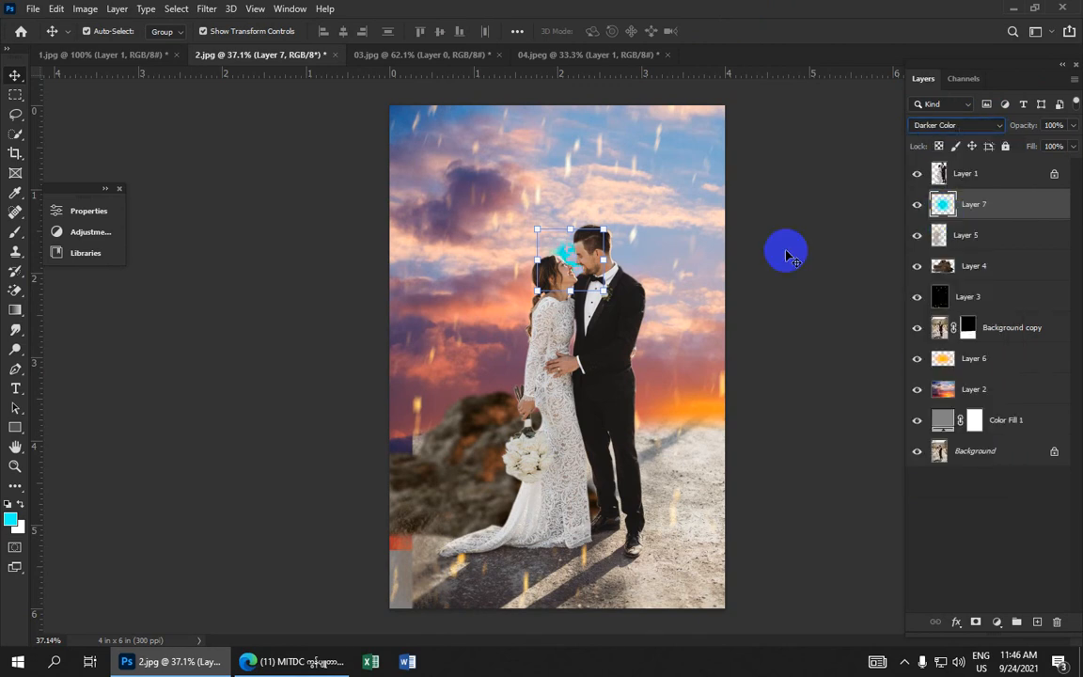
{"action": "left_click", "coordinate": [994, 125]}
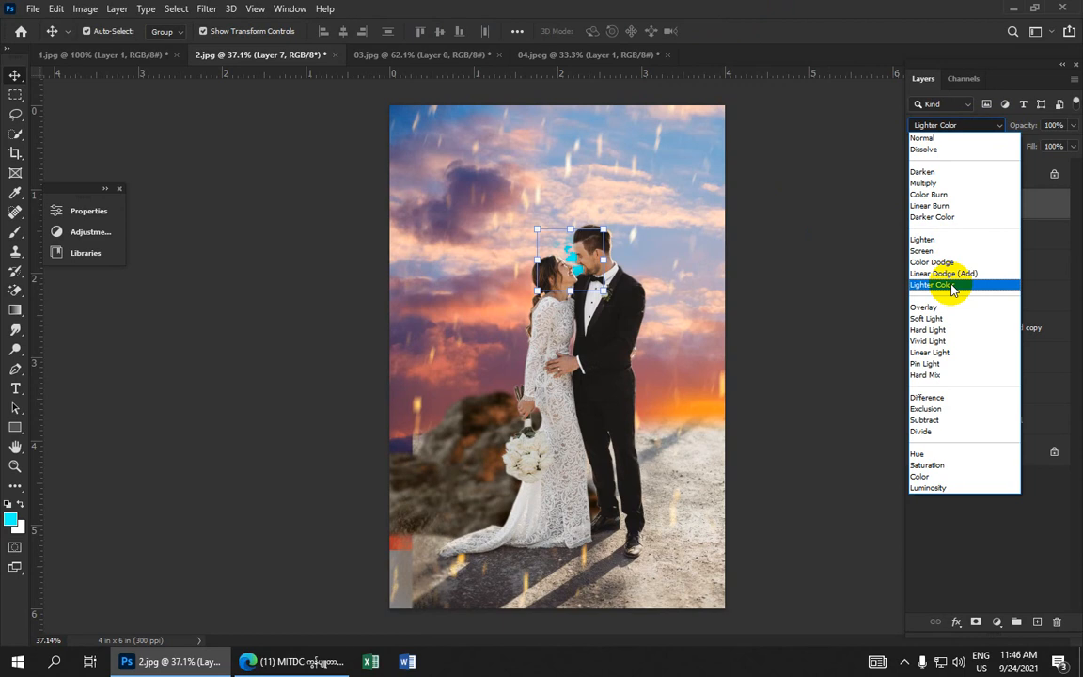
{"action": "left_click", "coordinate": [948, 217]}
{"action": "left_click", "coordinate": [971, 212]}
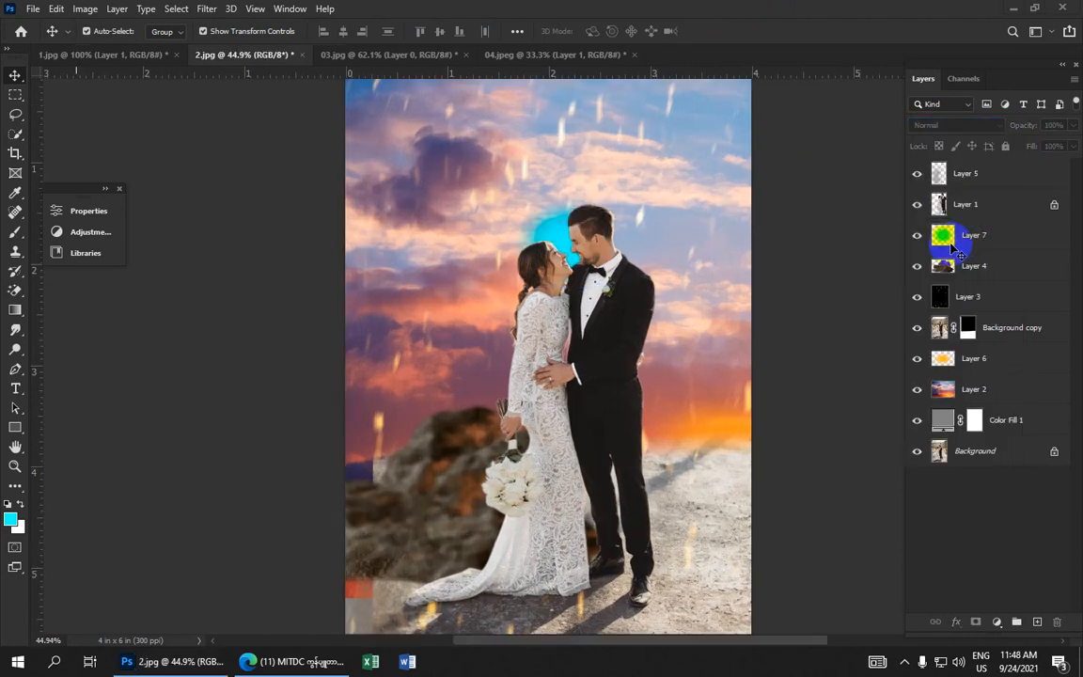
{"action": "left_click_drag", "start_coordinate": [969, 207], "coordinate": [975, 235]}
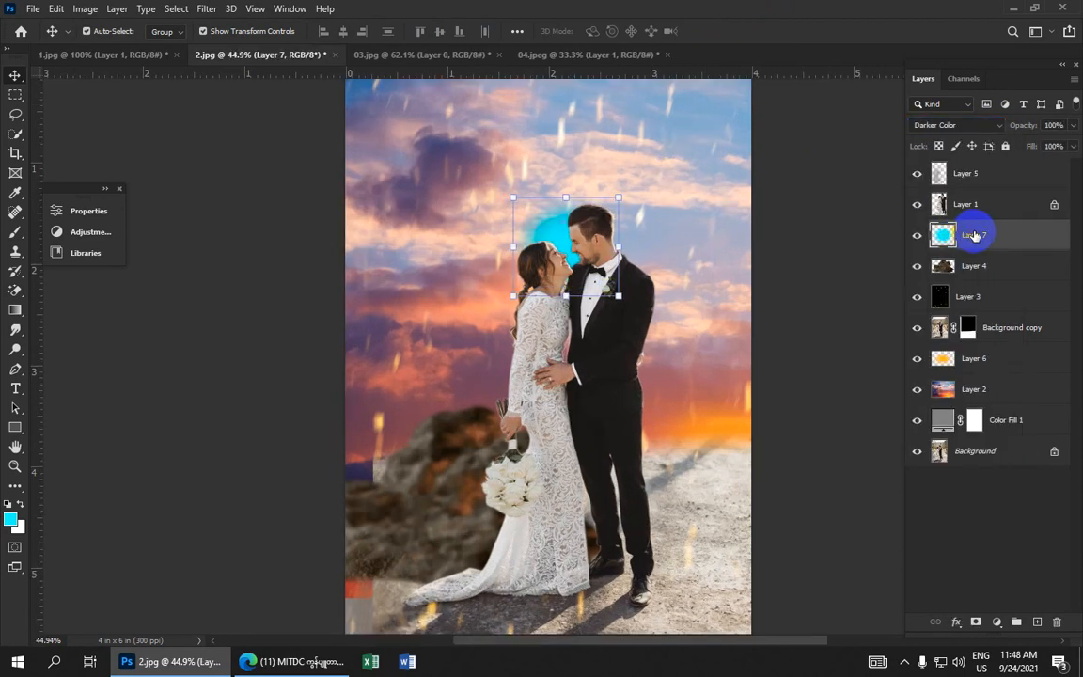
{"action": "left_click", "coordinate": [989, 125]}
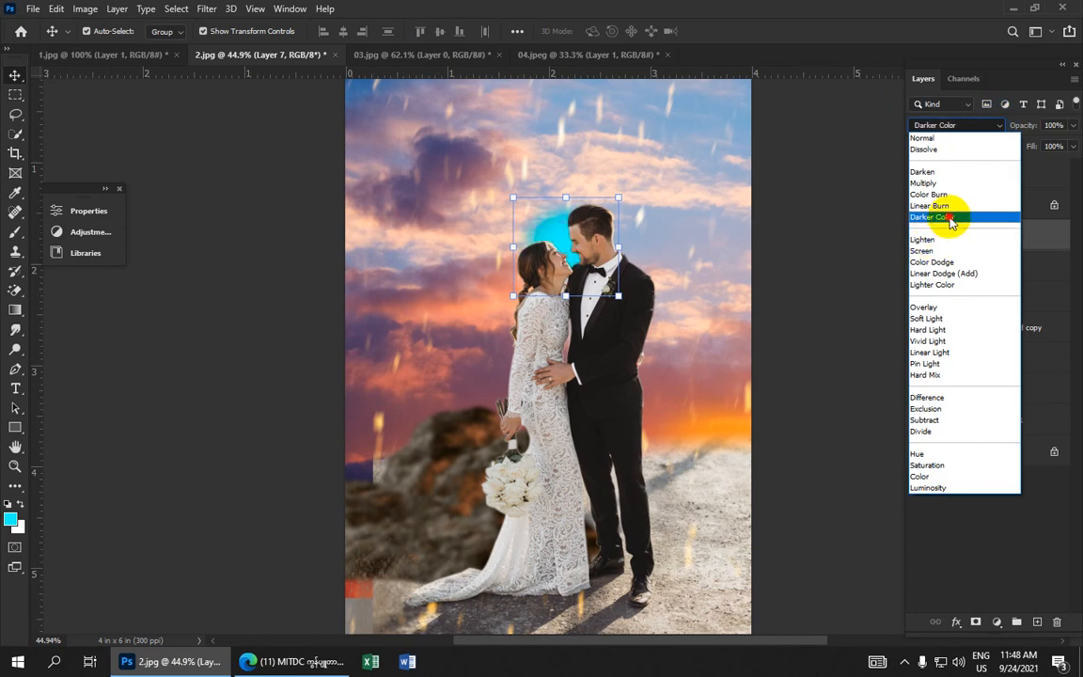
{"action": "left_click", "coordinate": [945, 216]}
Scale the cyan patch down from its upper-left corner
{"action": "left_click", "coordinate": [810, 222]}
{"action": "left_click", "coordinate": [555, 233]}
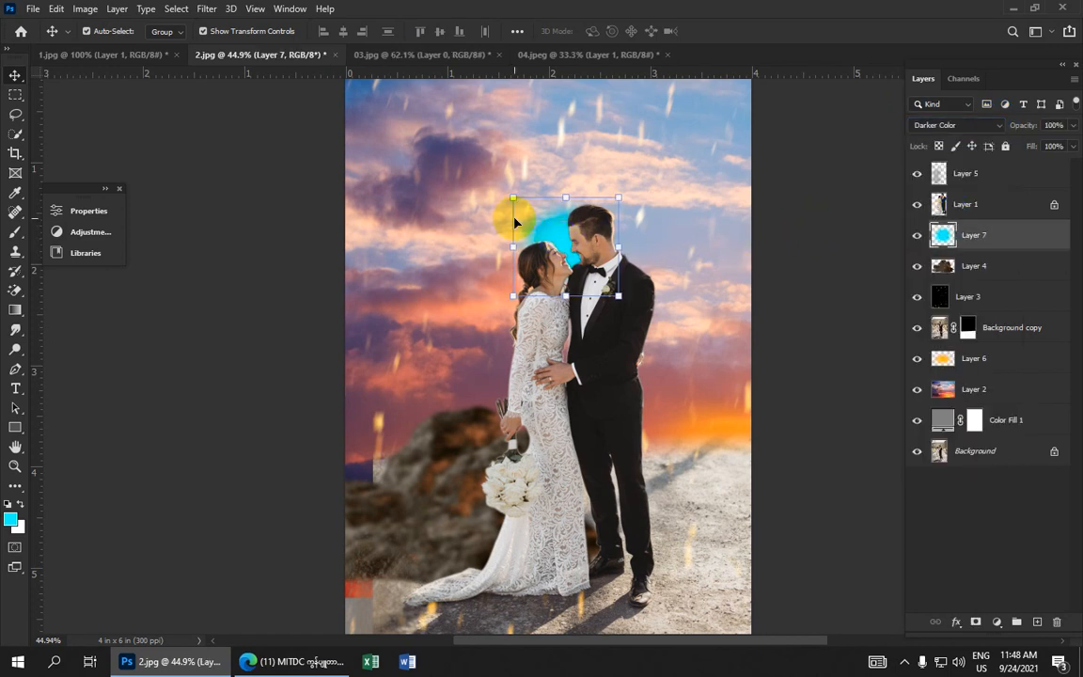
{"action": "key", "text": "ctrl+t"}
{"action": "left_click_drag", "start_coordinate": [514, 196], "coordinate": [562, 246]}
{"action": "key", "text": "Return"}
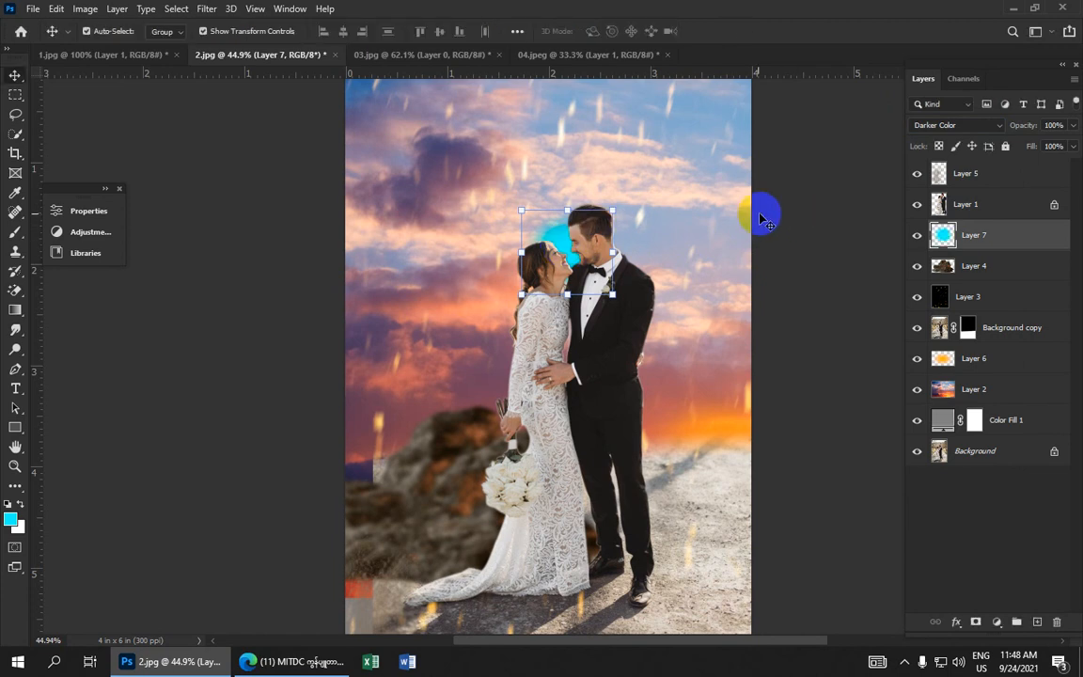
Apply Levels to the sunset sky layer, Layer 2, raising the midtone input to 1.10
{"action": "scroll", "coordinate": [752, 221], "scroll_direction": "down", "scroll_amount": 3}
{"action": "left_click", "coordinate": [645, 265]}
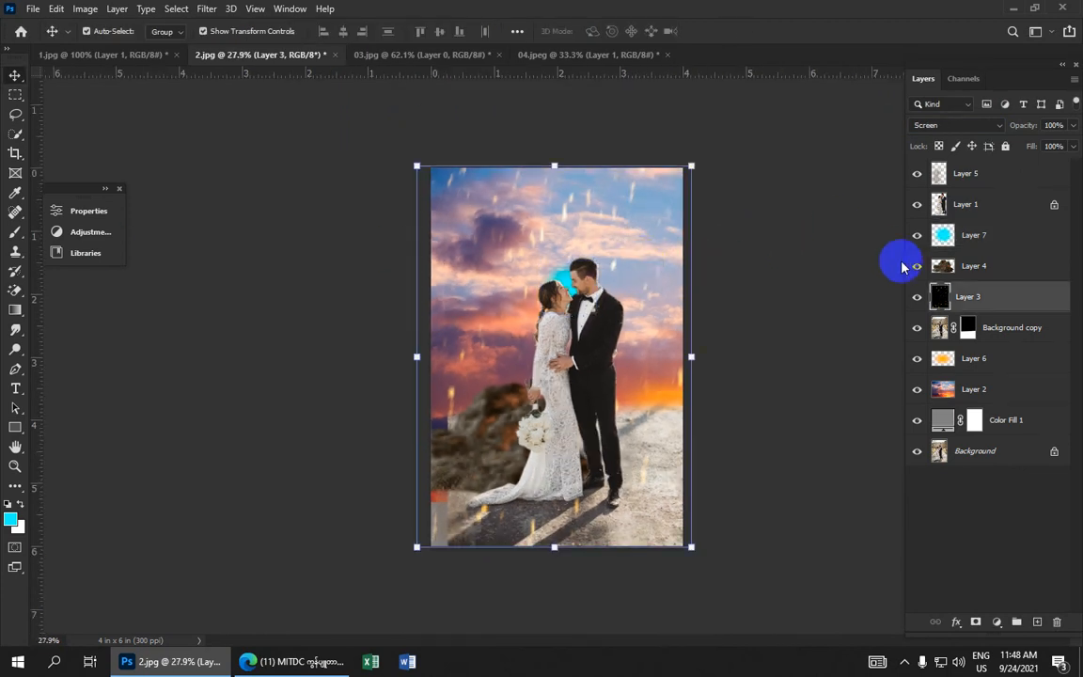
{"action": "left_click", "coordinate": [987, 389]}
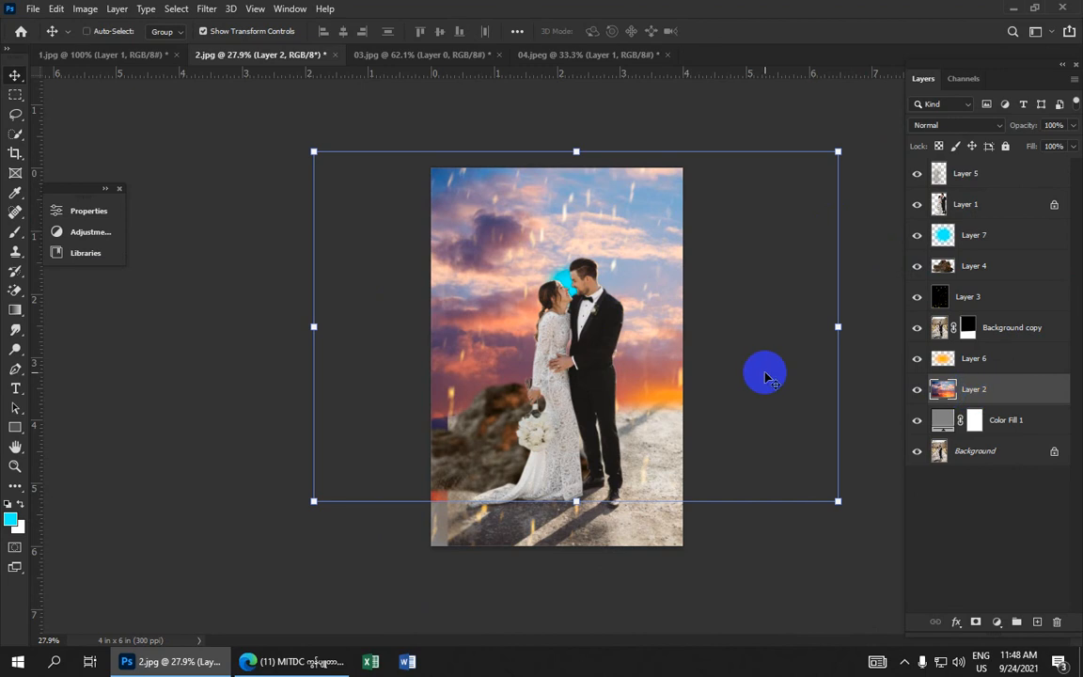
{"action": "key", "text": "ctrl+l"}
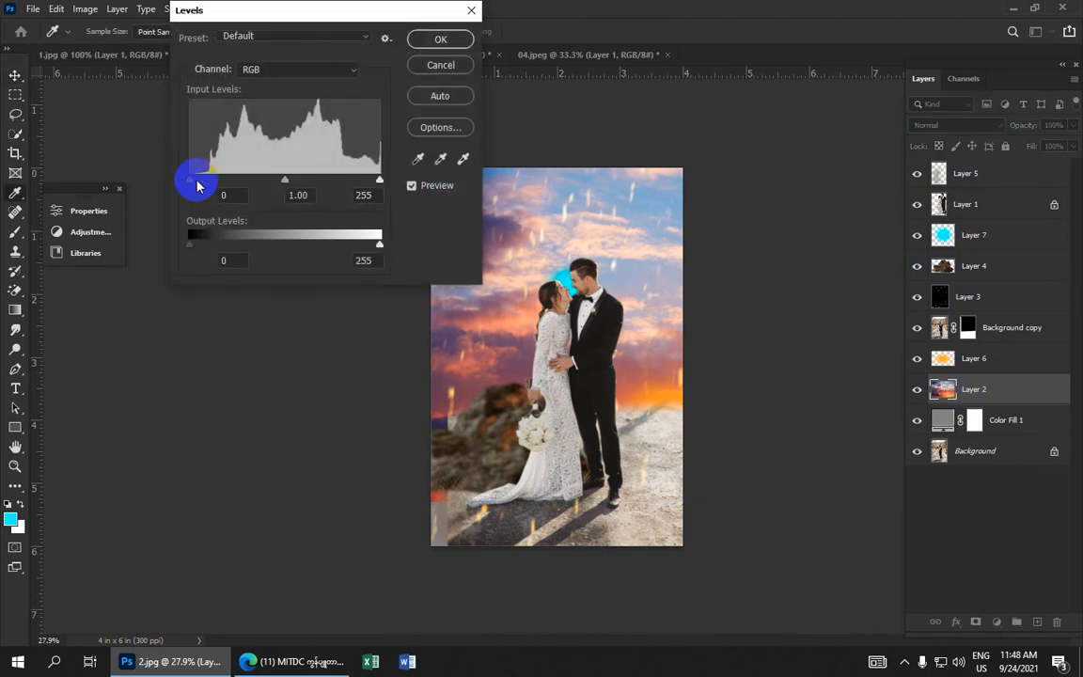
{"action": "mouse_move", "coordinate": [284, 178]}
{"action": "left_mouse_down"}
{"action": "mouse_move", "coordinate": [308, 180]}
{"action": "mouse_move", "coordinate": [288, 180]}
{"action": "left_mouse_up"}
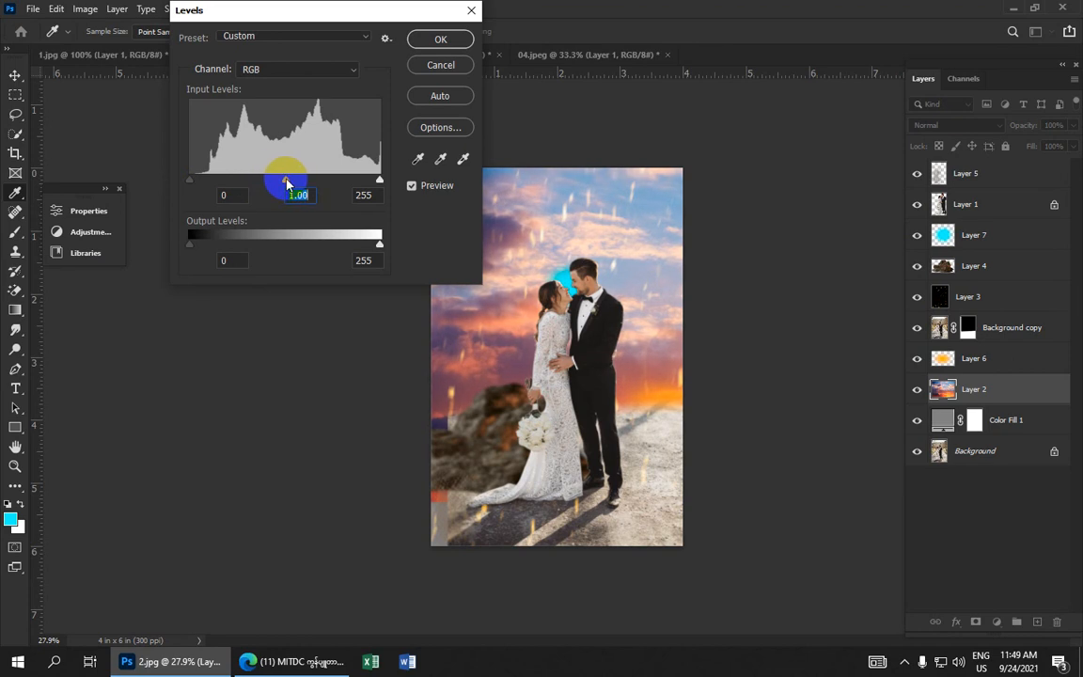
{"action": "left_click_drag", "start_coordinate": [285, 180], "coordinate": [286, 182]}
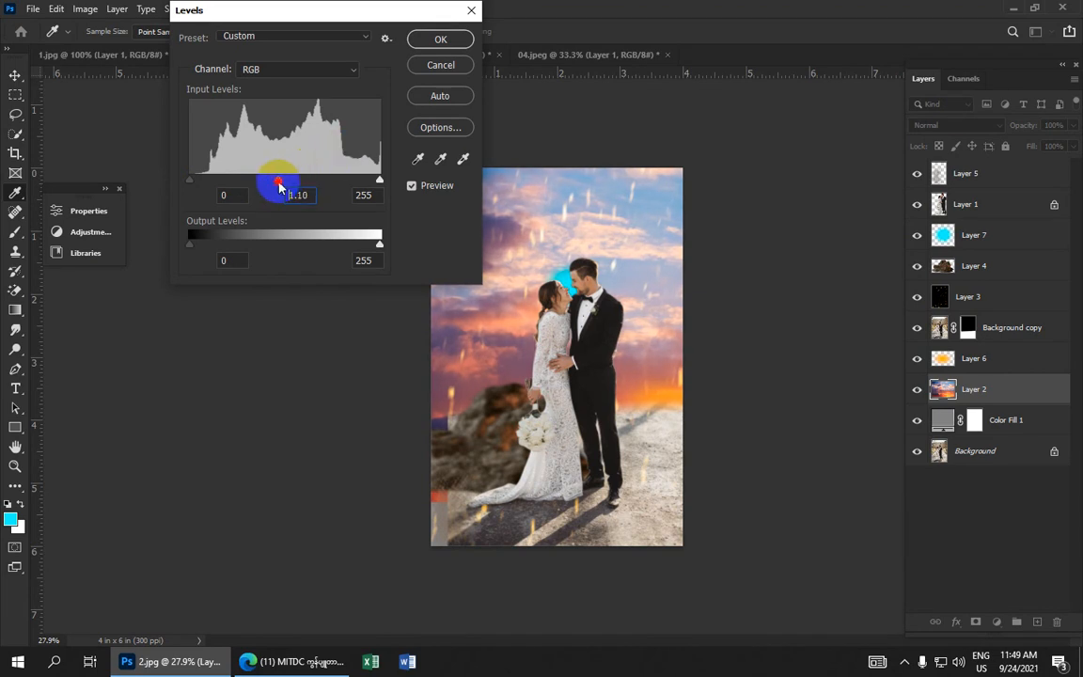
{"action": "left_click", "coordinate": [440, 39]}
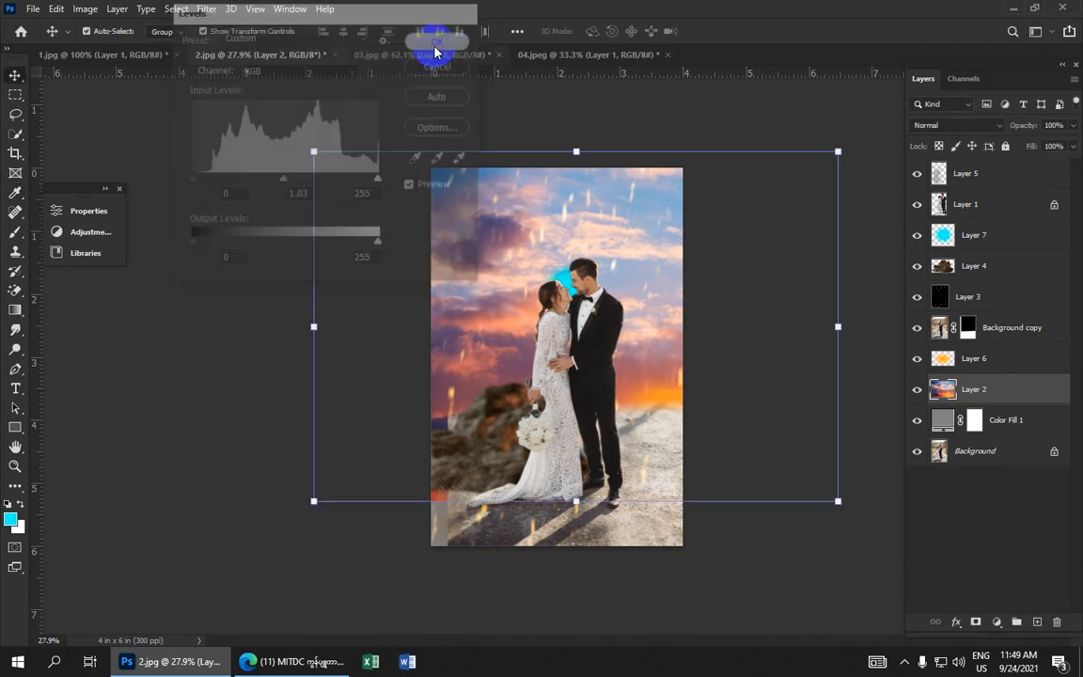
Apply Levels to the couple's layer, Layer 1, with black input 8 and midtone 0.96
{"action": "left_click", "coordinate": [979, 206]}
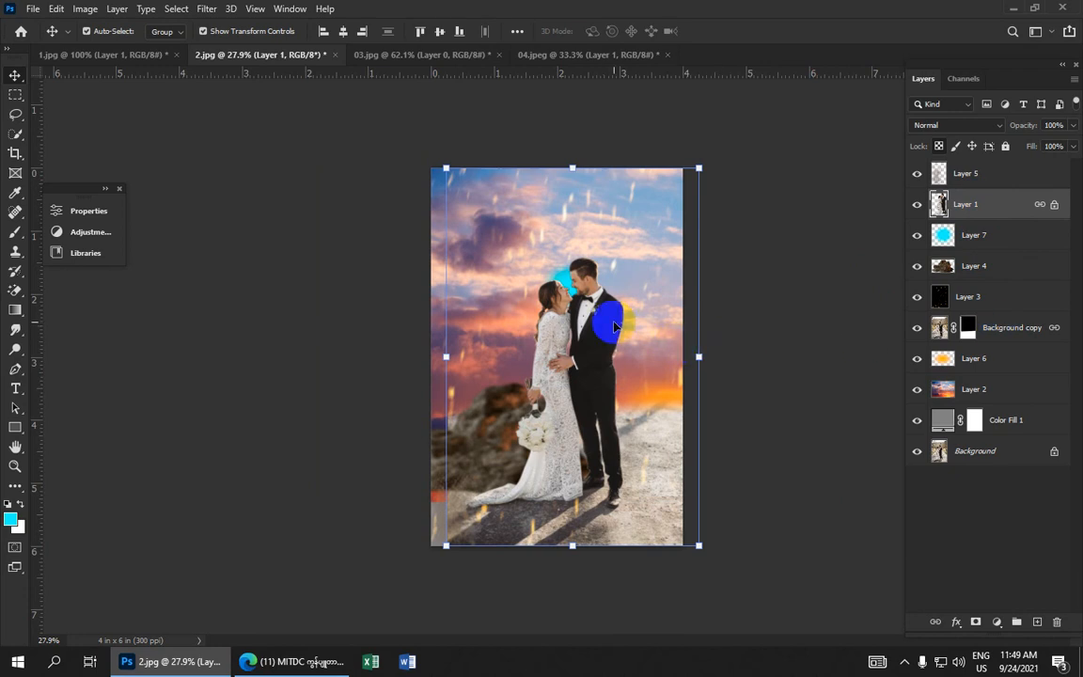
{"action": "key", "text": "ctrl+l"}
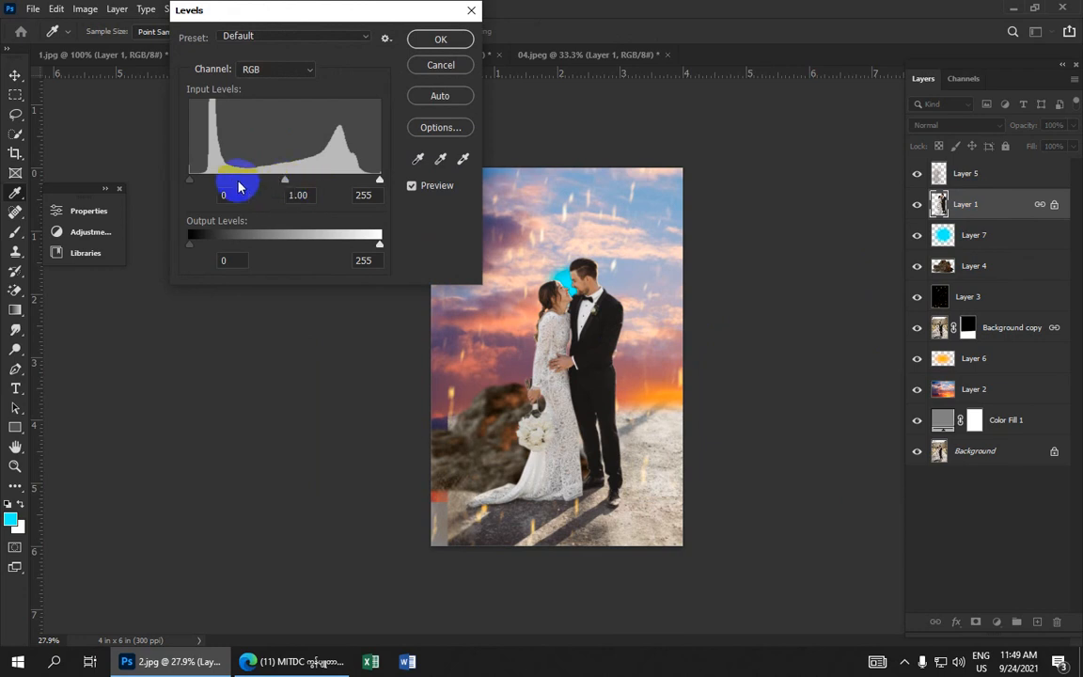
{"action": "left_click_drag", "start_coordinate": [286, 180], "coordinate": [289, 182]}
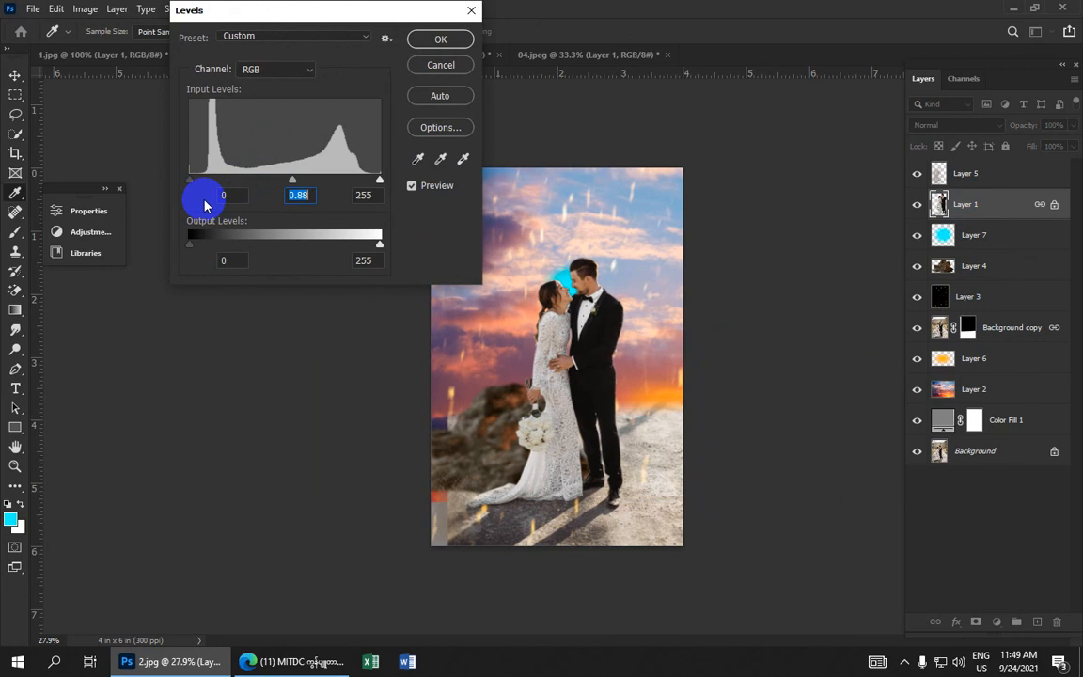
{"action": "left_click_drag", "start_coordinate": [189, 179], "coordinate": [196, 183]}
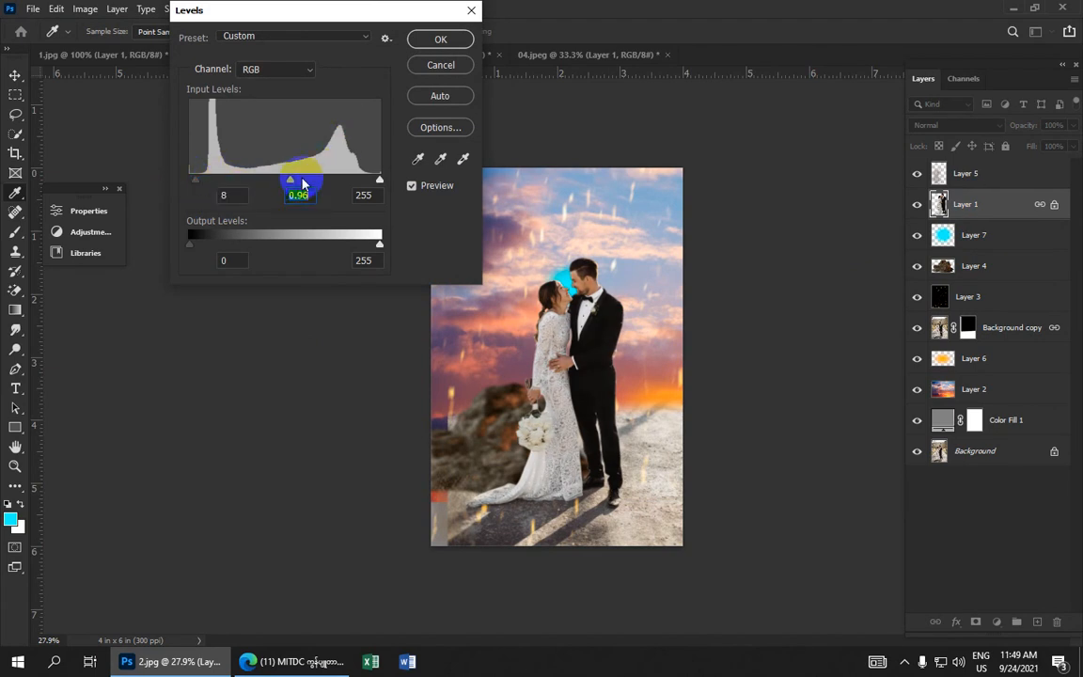
{"action": "left_click", "coordinate": [438, 39]}
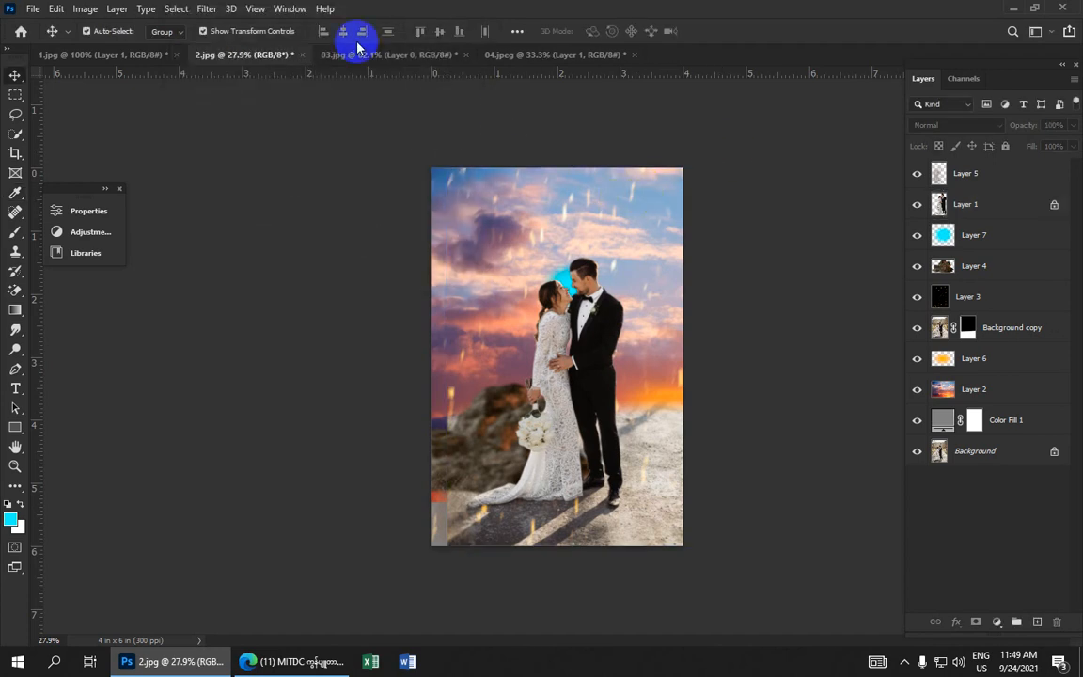
Render a 50-300mm Zoom lens flare at 104% brightness in the upper right sky of Layer 2
{"action": "left_click", "coordinate": [206, 9]}
{"action": "left_click", "coordinate": [627, 137]}
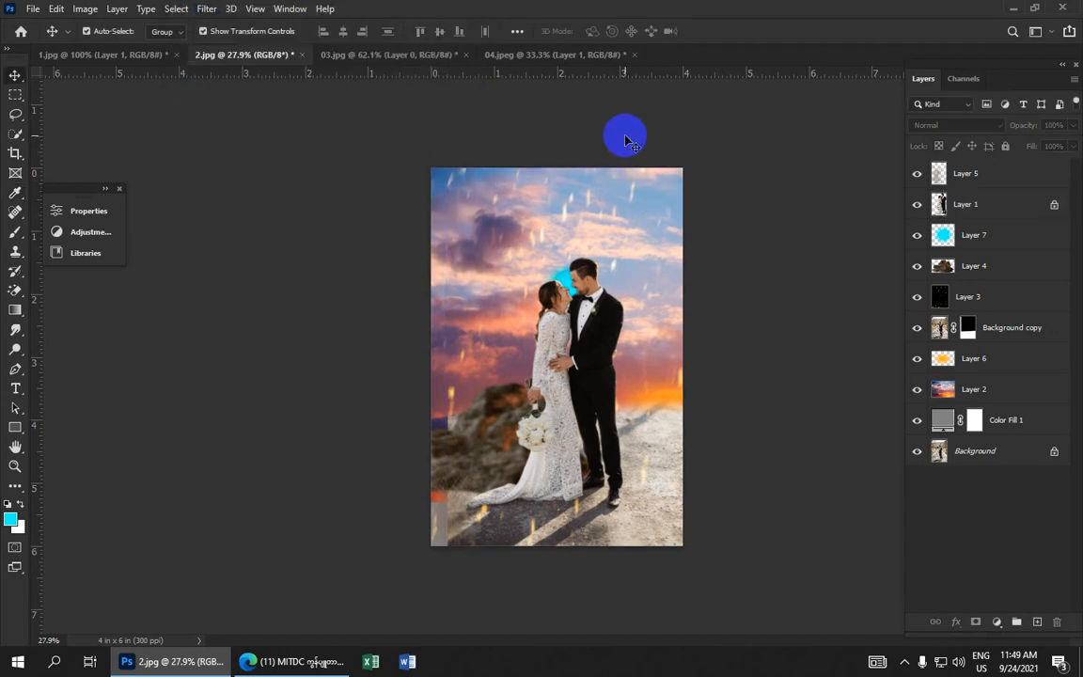
{"action": "left_click", "coordinate": [1000, 396]}
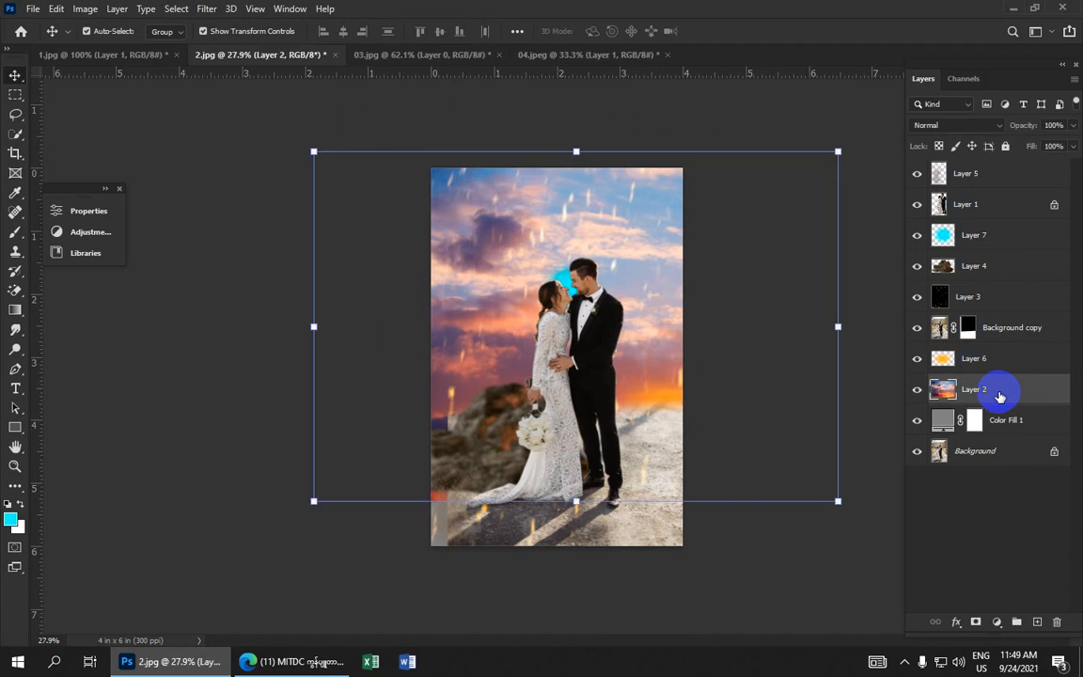
{"action": "left_click", "coordinate": [202, 9]}
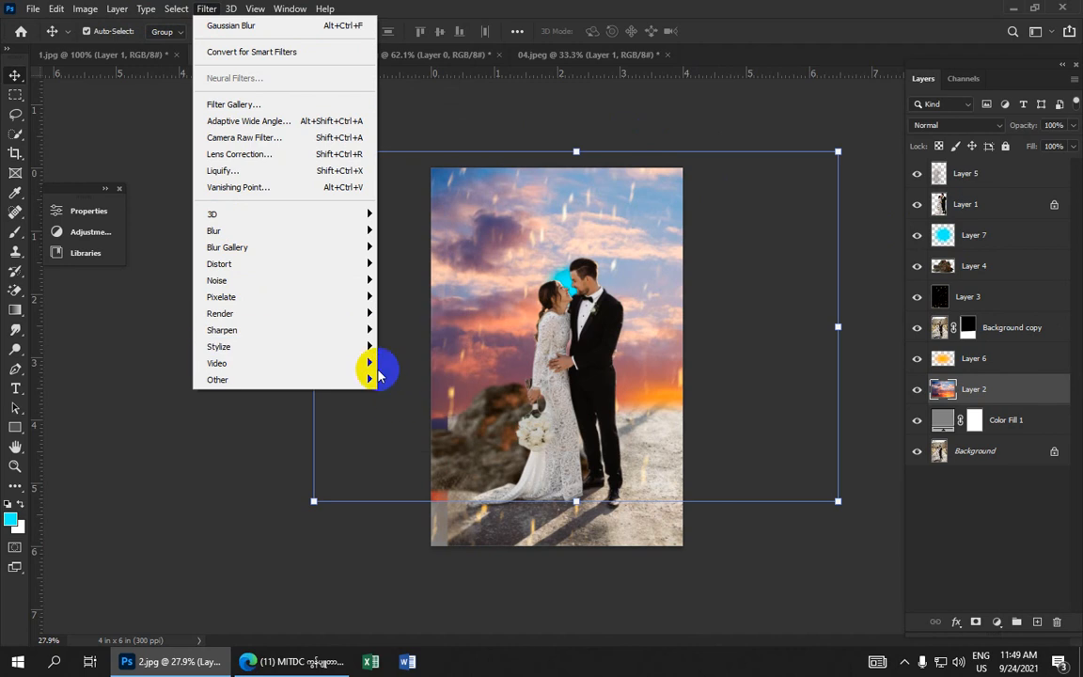
{"action": "mouse_move", "coordinate": [348, 315]}
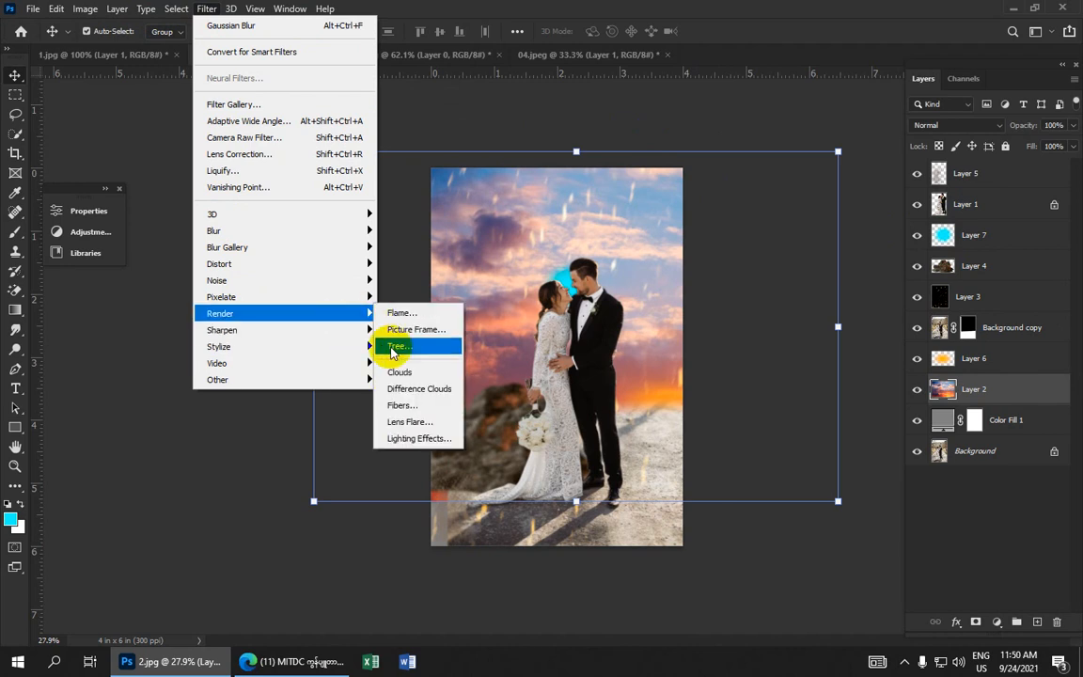
{"action": "left_click", "coordinate": [410, 423]}
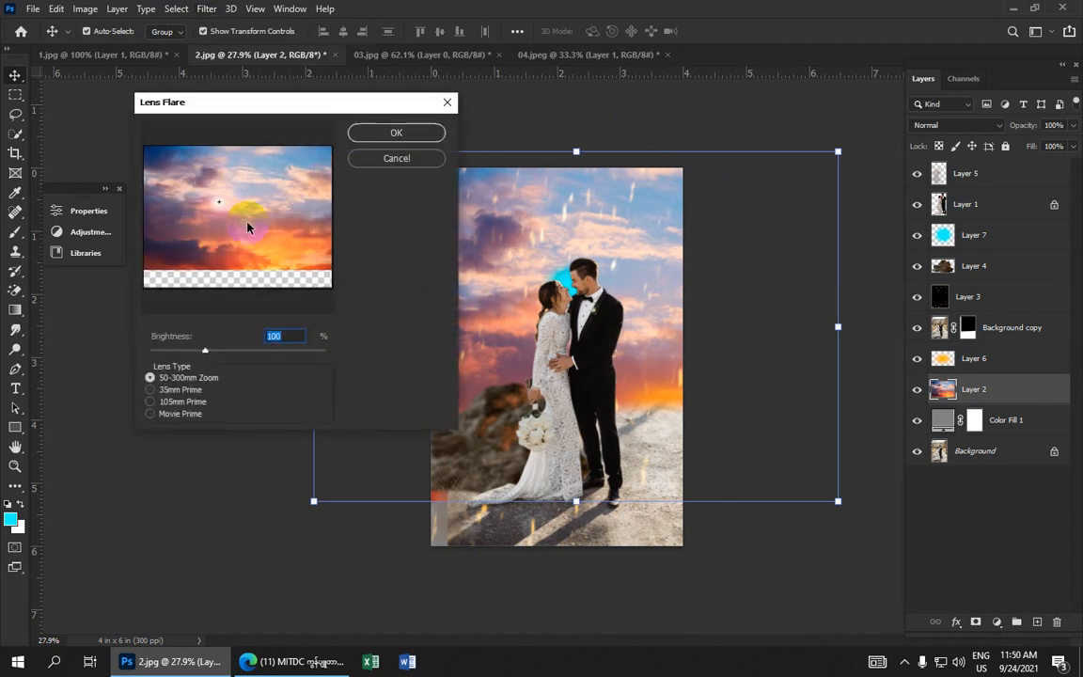
{"action": "left_click", "coordinate": [186, 413]}
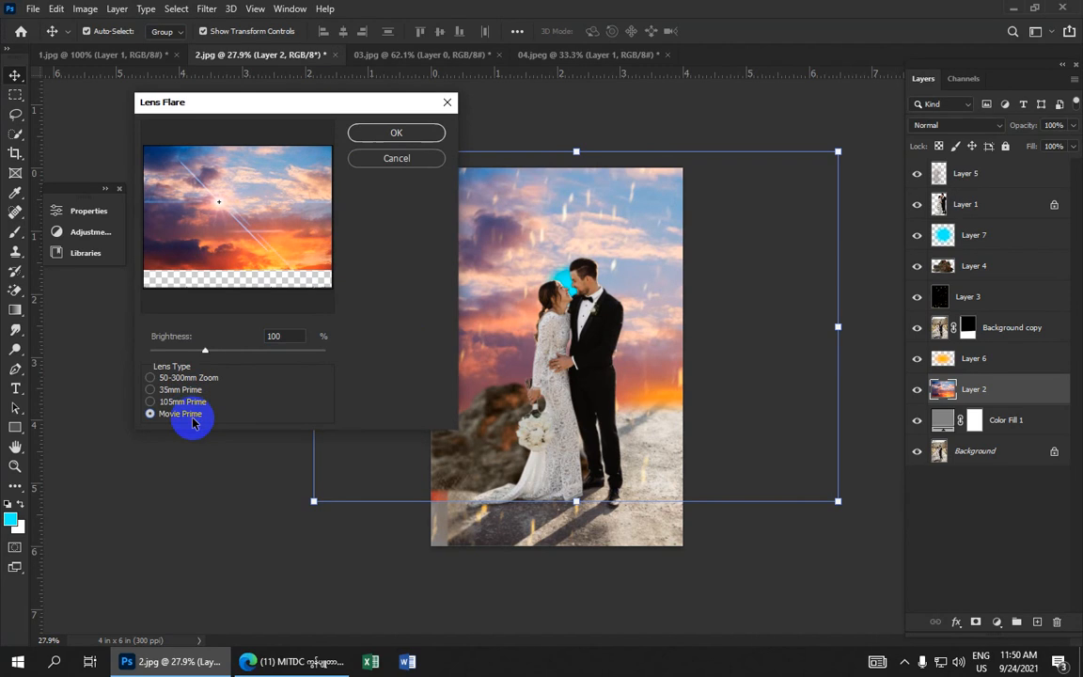
{"action": "left_click", "coordinate": [188, 401]}
{"action": "left_click", "coordinate": [200, 377]}
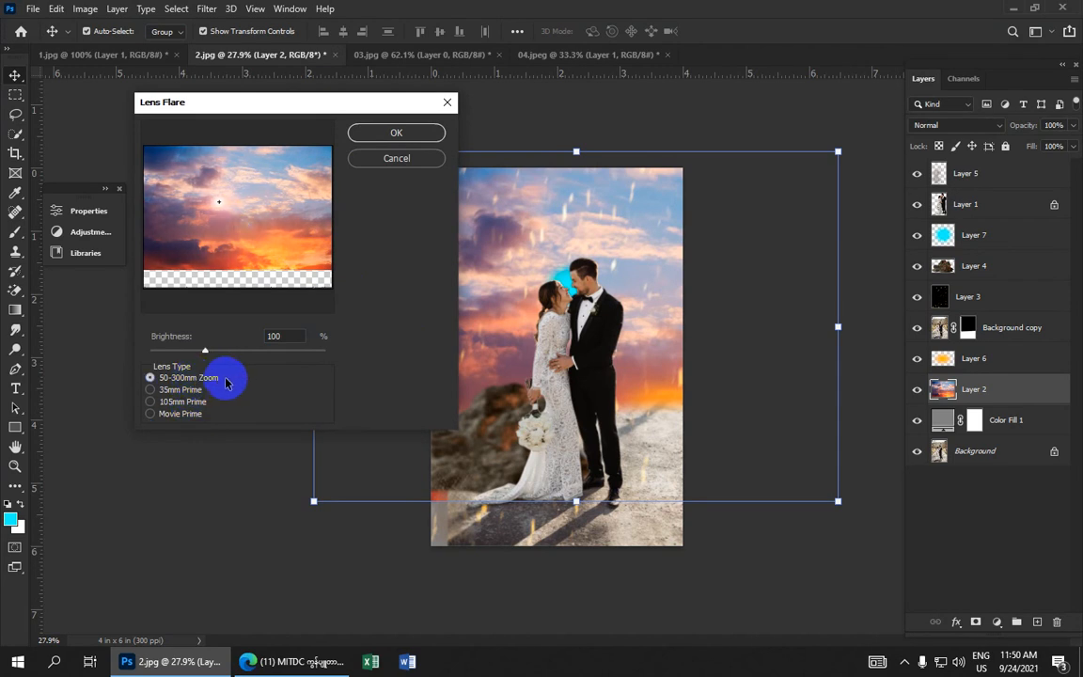
{"action": "left_click_drag", "start_coordinate": [220, 200], "coordinate": [264, 148]}
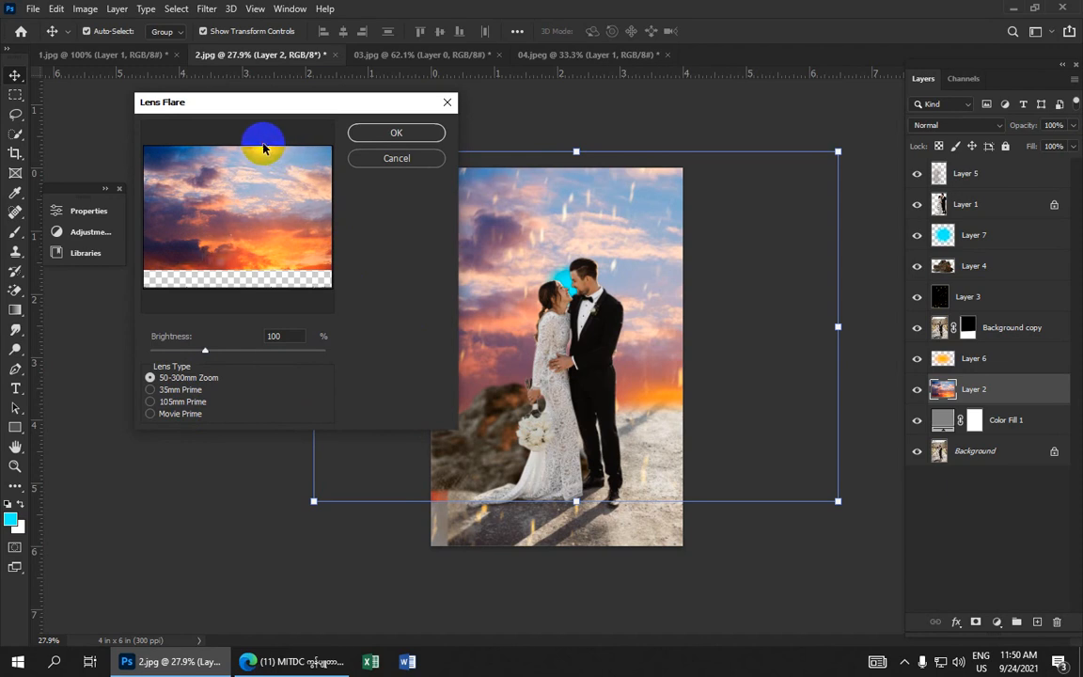
{"action": "left_click", "coordinate": [236, 375]}
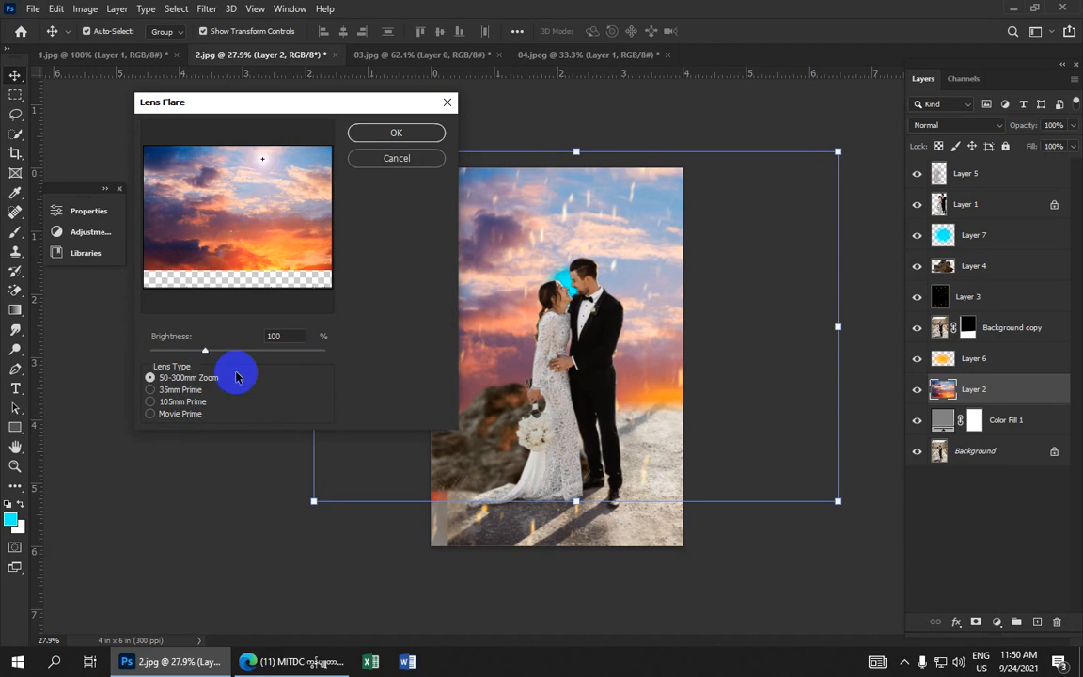
{"action": "mouse_move", "coordinate": [205, 354]}
{"action": "left_mouse_down"}
{"action": "mouse_move", "coordinate": [261, 352]}
{"action": "mouse_move", "coordinate": [202, 358]}
{"action": "left_mouse_up"}
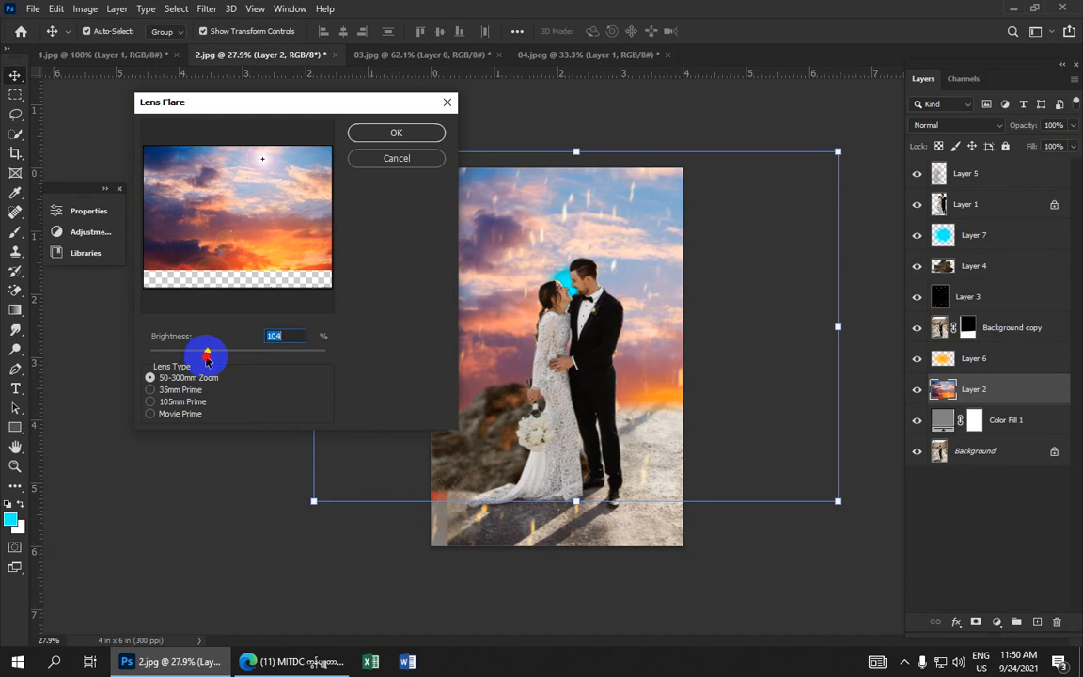
{"action": "left_click", "coordinate": [425, 134]}
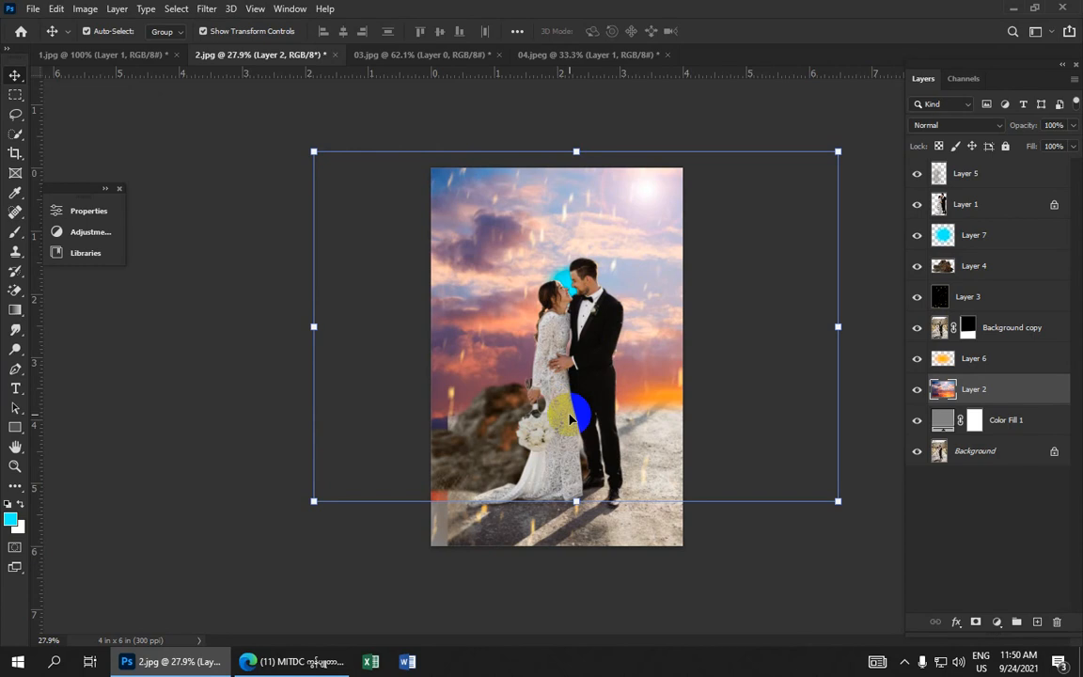
Merge all visible layers into a single layer
{"action": "left_click", "coordinate": [692, 413], "text": "ctrl"}
{"action": "scroll", "coordinate": [692, 413], "scroll_direction": "up", "scroll_amount": 5}
{"action": "scroll", "coordinate": [692, 414], "scroll_direction": "down", "scroll_amount": 3}
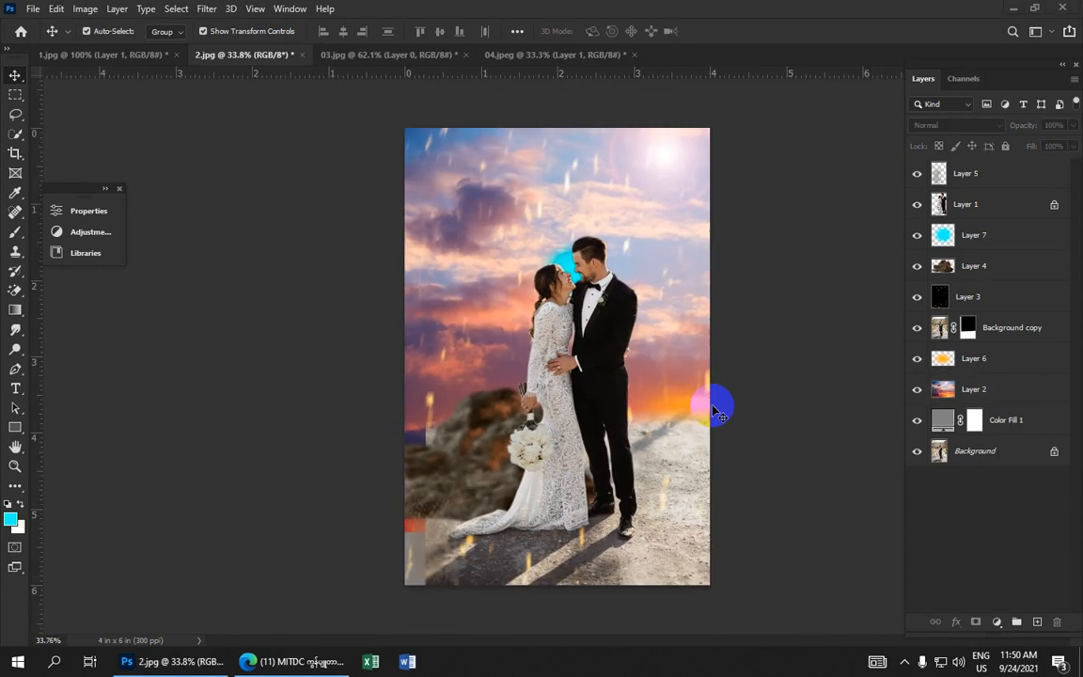
{"action": "left_click", "coordinate": [118, 9]}
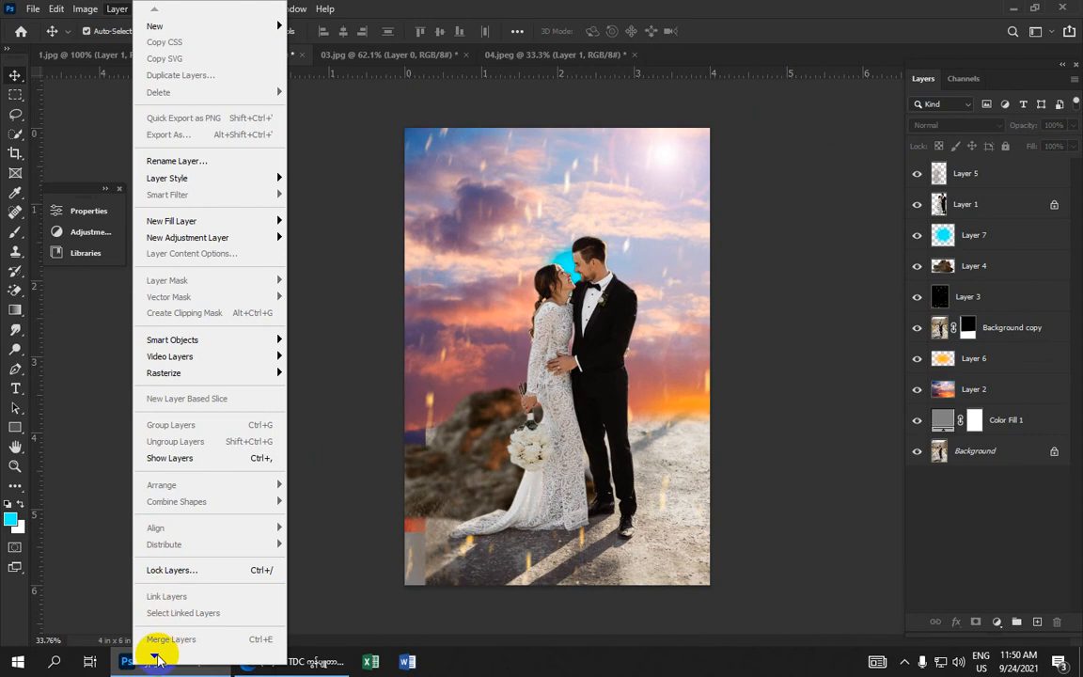
{"action": "mouse_move", "coordinate": [154, 656]}
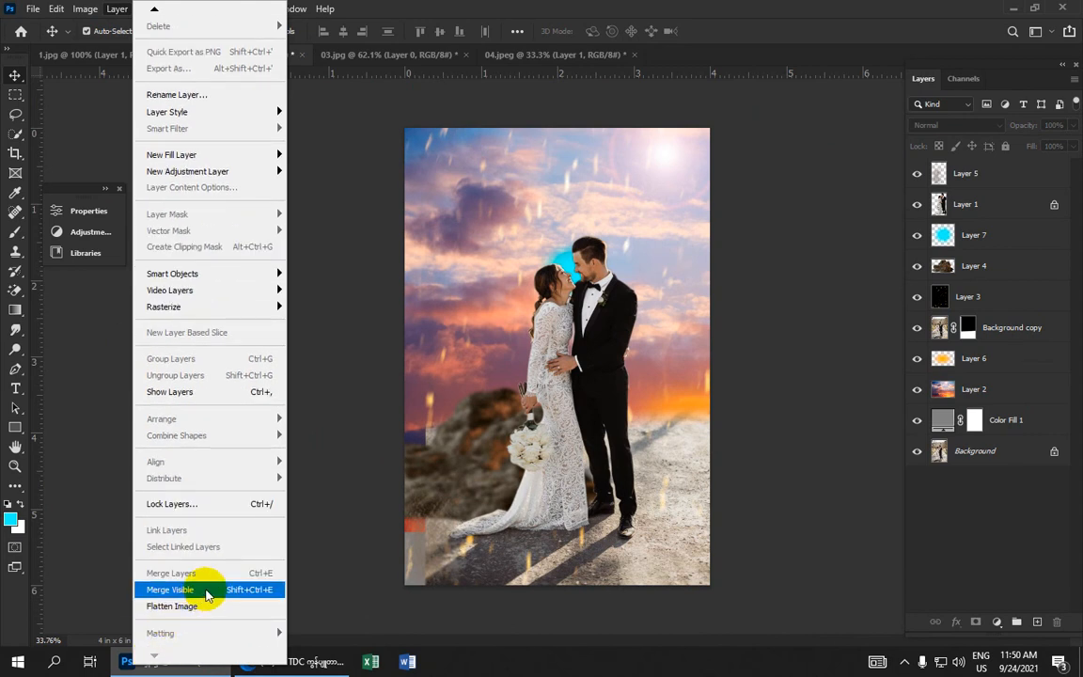
{"action": "left_click", "coordinate": [207, 592]}
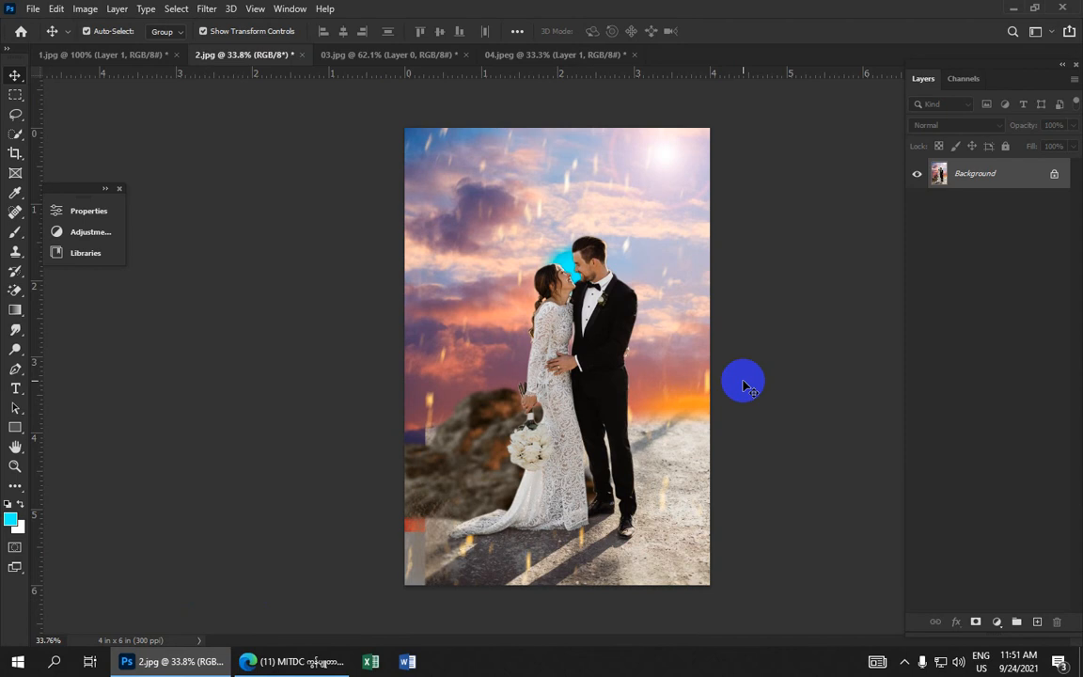
Save the image as a JPEG named Wedding Manipulation on the Desktop at quality 12
{"action": "scroll", "coordinate": [724, 380], "scroll_direction": "down", "scroll_amount": 1}
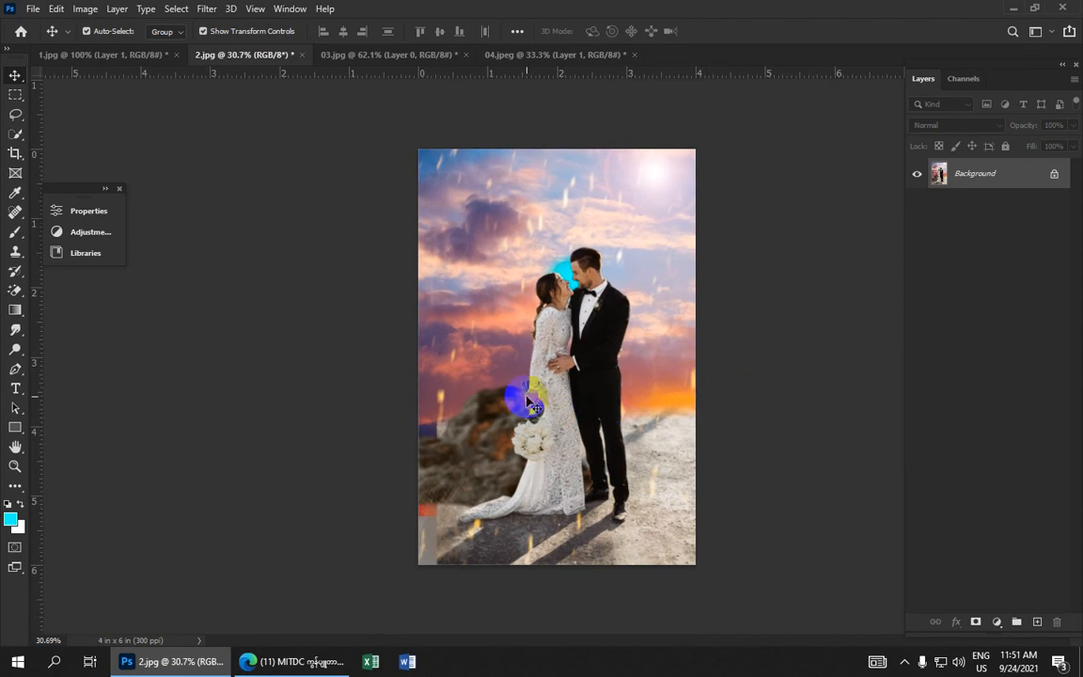
{"action": "left_click", "coordinate": [32, 8]}
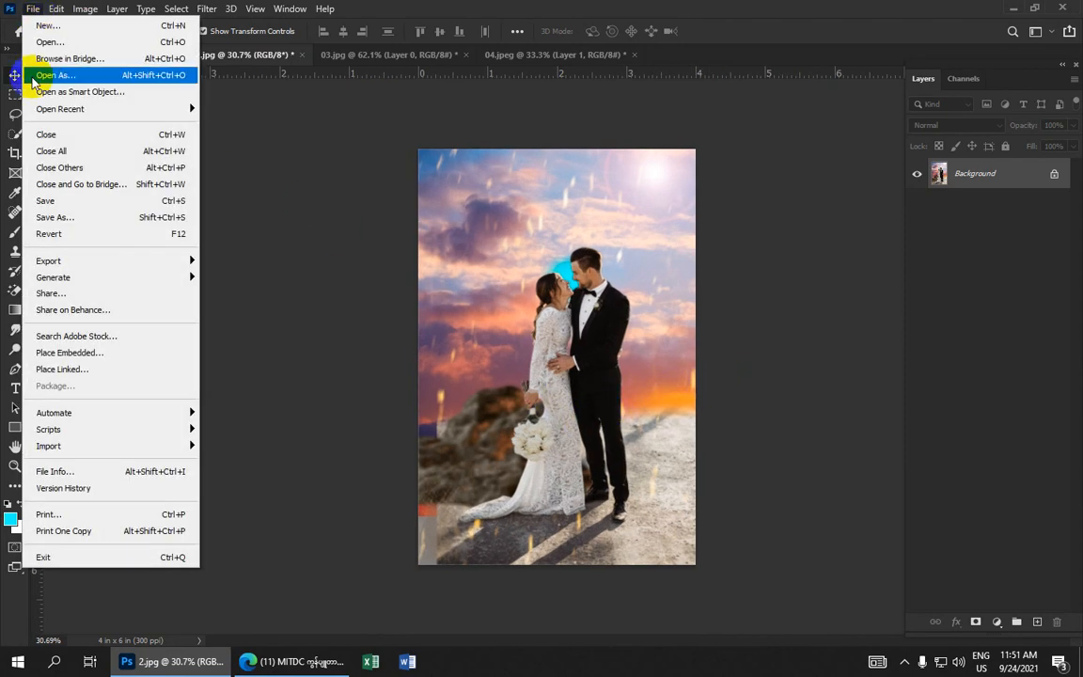
{"action": "left_click", "coordinate": [75, 222]}
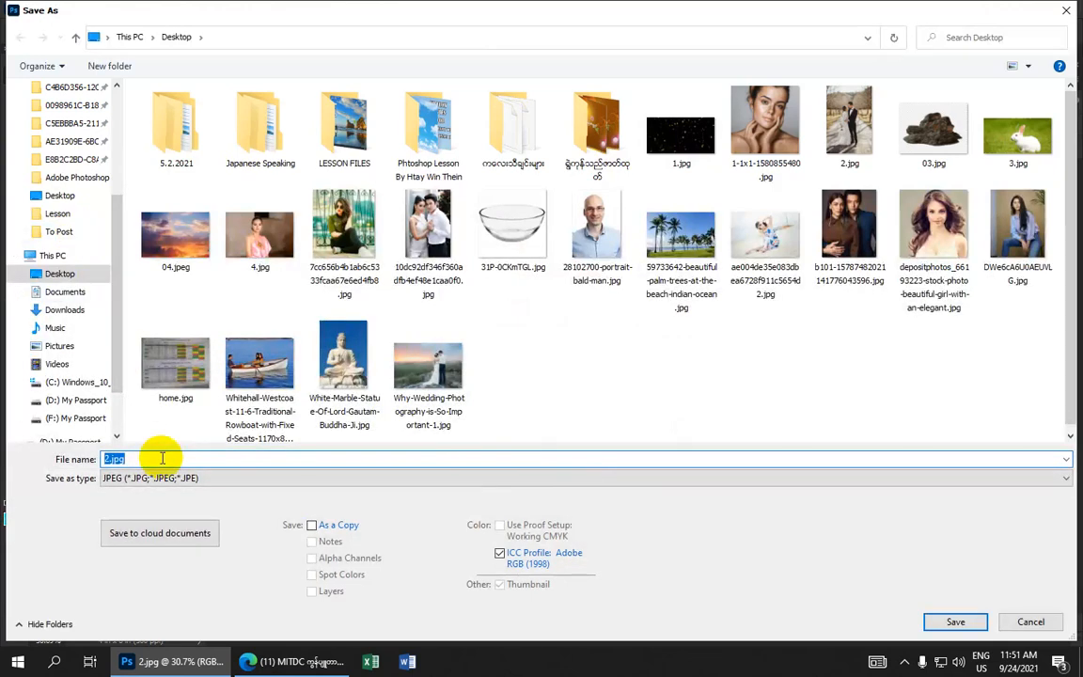
{"action": "type", "text": "W"}
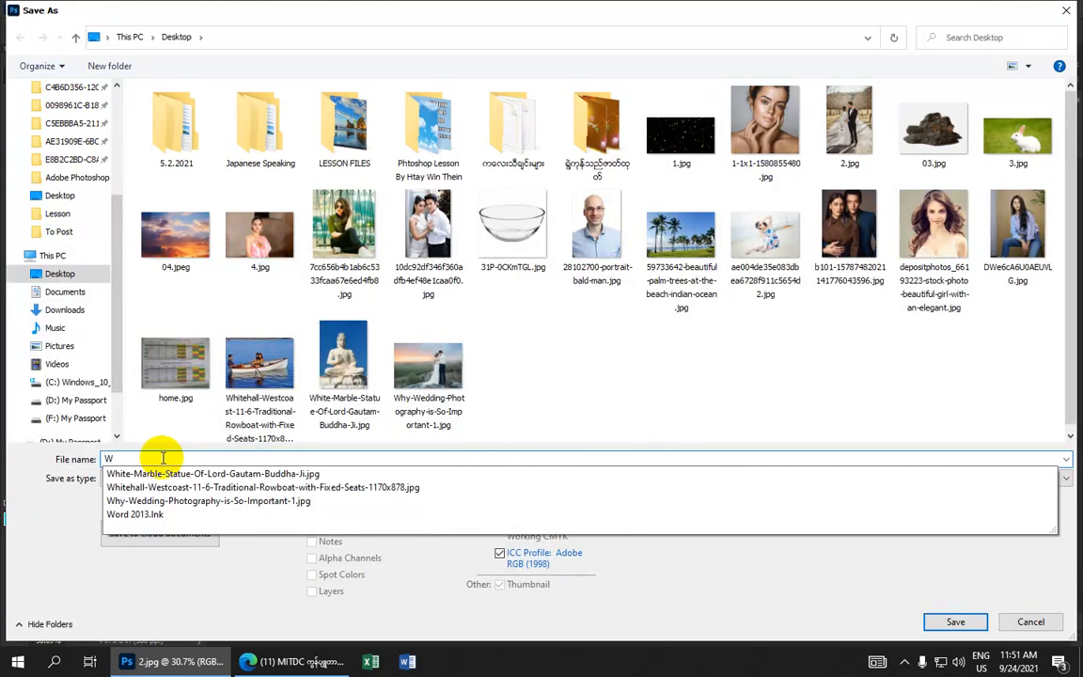
{"action": "type", "text": "edding Manipulation"}
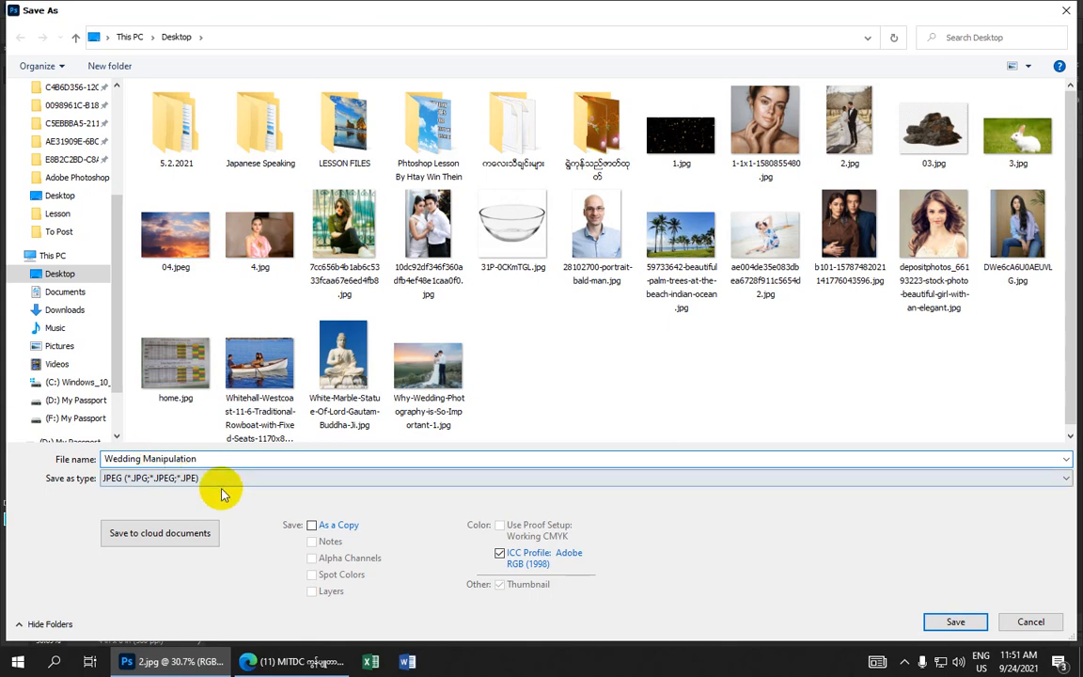
{"action": "left_click", "coordinate": [1060, 480]}
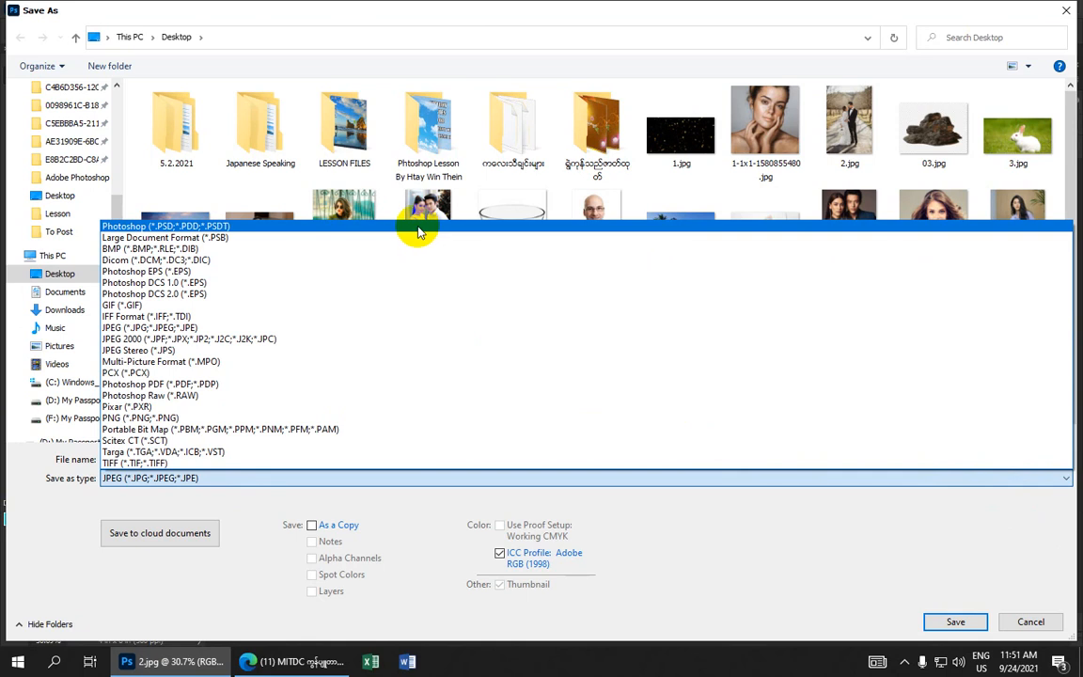
{"action": "left_click", "coordinate": [313, 331]}
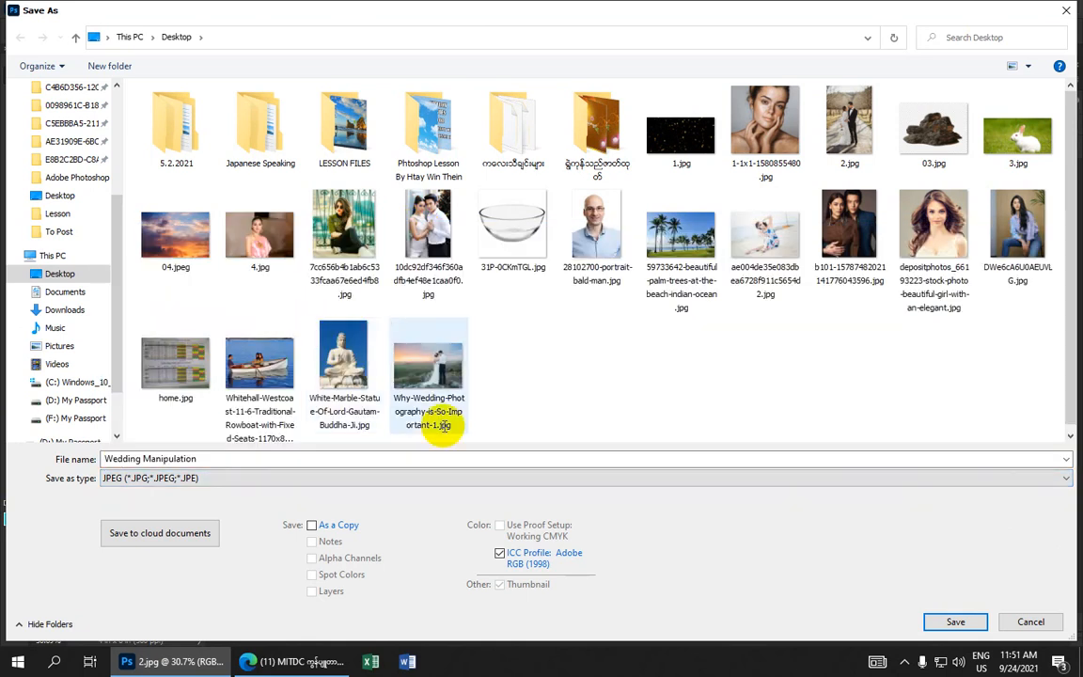
{"action": "left_click", "coordinate": [952, 622]}
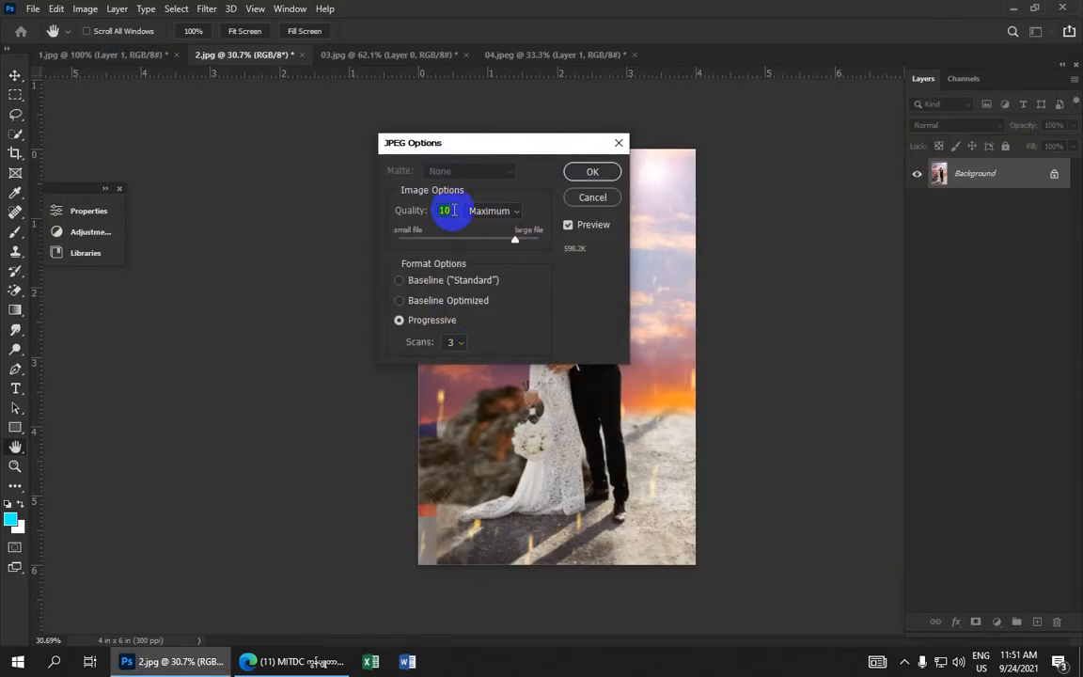
{"action": "left_click", "coordinate": [588, 172]}
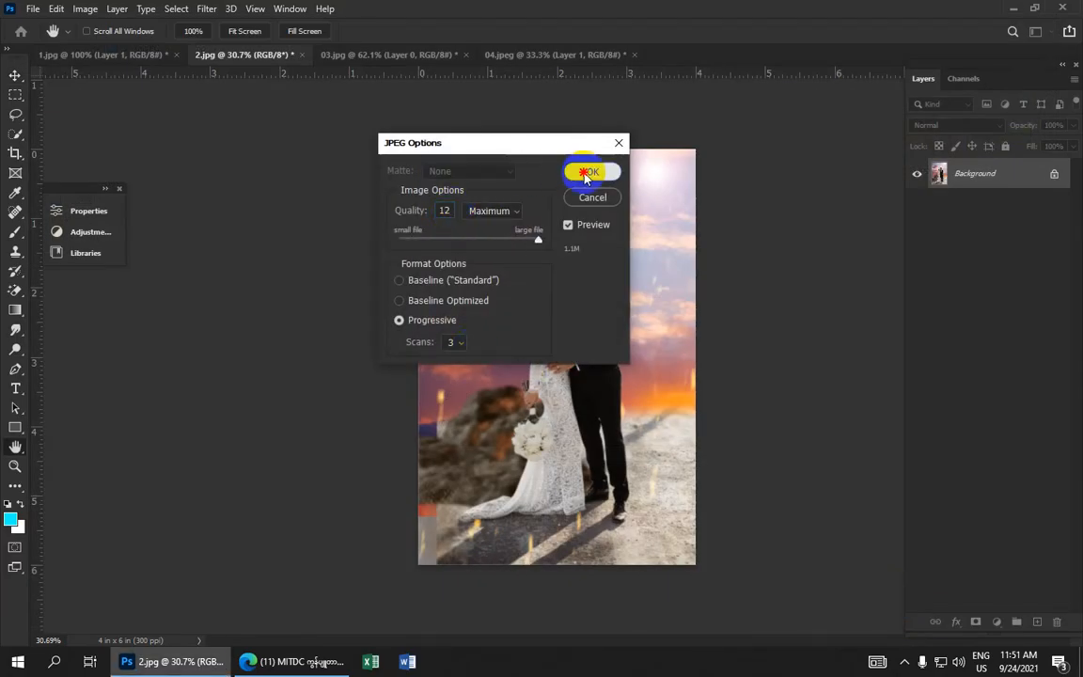
Minimize the Photoshop window
{"action": "scroll", "coordinate": [566, 256], "scroll_direction": "up", "scroll_amount": 4}
{"action": "scroll", "coordinate": [566, 256], "scroll_direction": "down", "scroll_amount": 4}
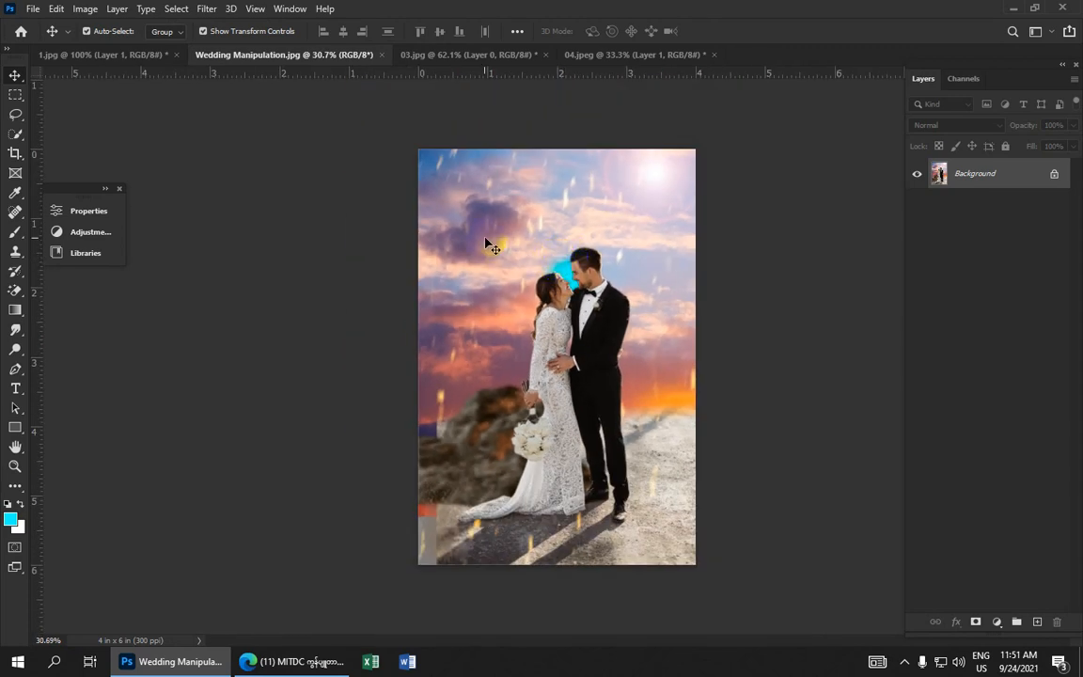
{"action": "left_click", "coordinate": [1013, 13]}
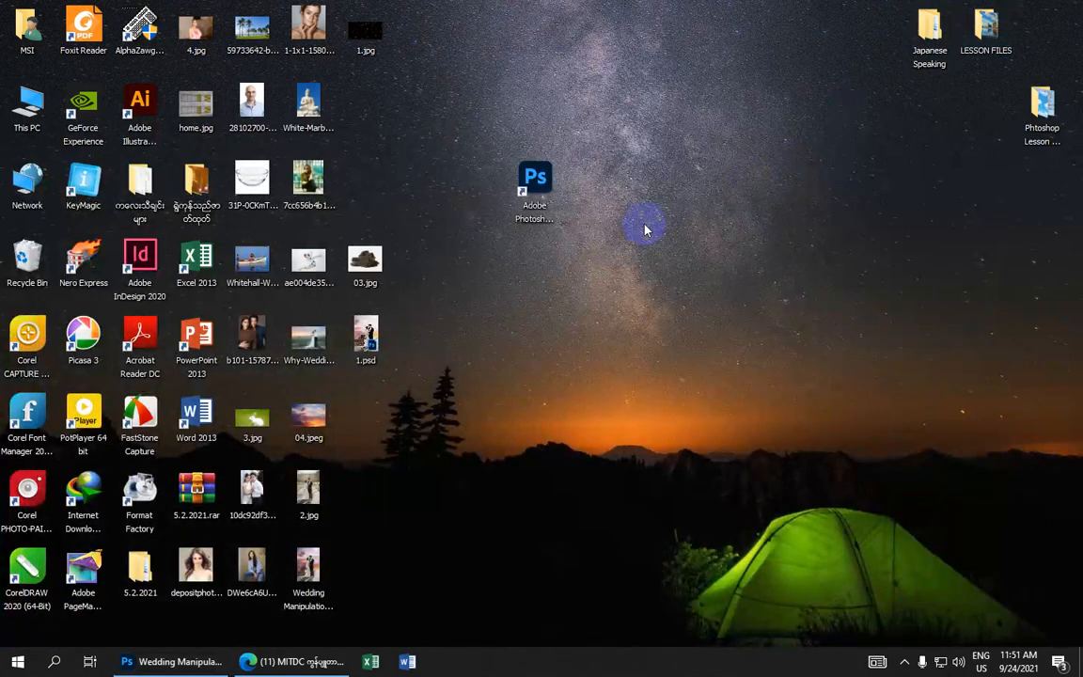